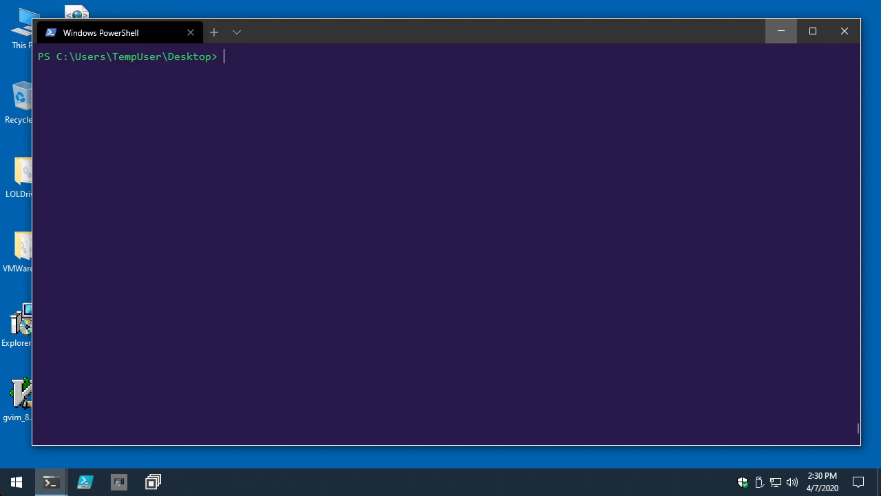
- Minimize the regular and the Administrator PowerShell windows to reveal the desktop
click(782, 31)
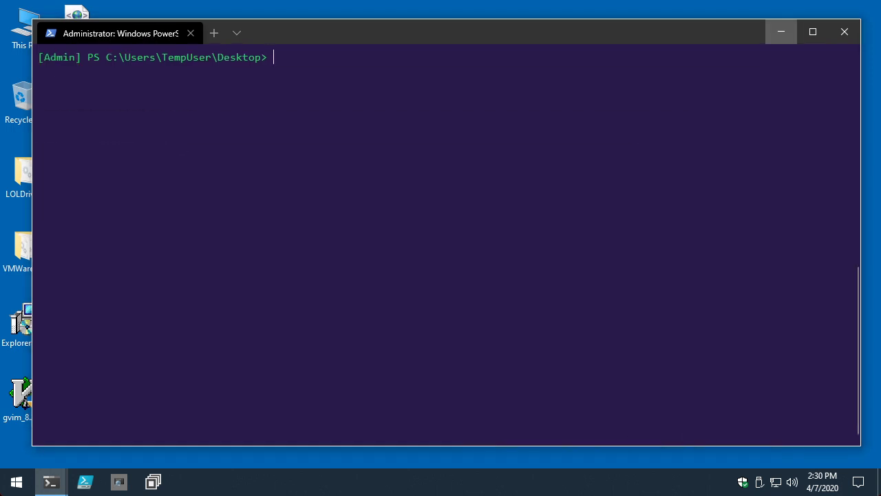
click(781, 31)
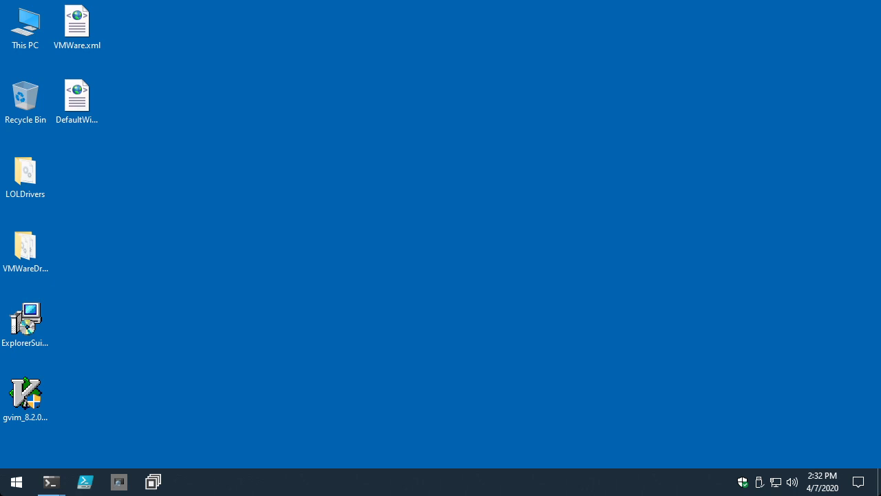
- Go through This PC to C:\Windows\schemas\CodeIntegrity\ExamplePolicies and edit DefaultWindows_Audit.xml in Notepad
click(76, 100)
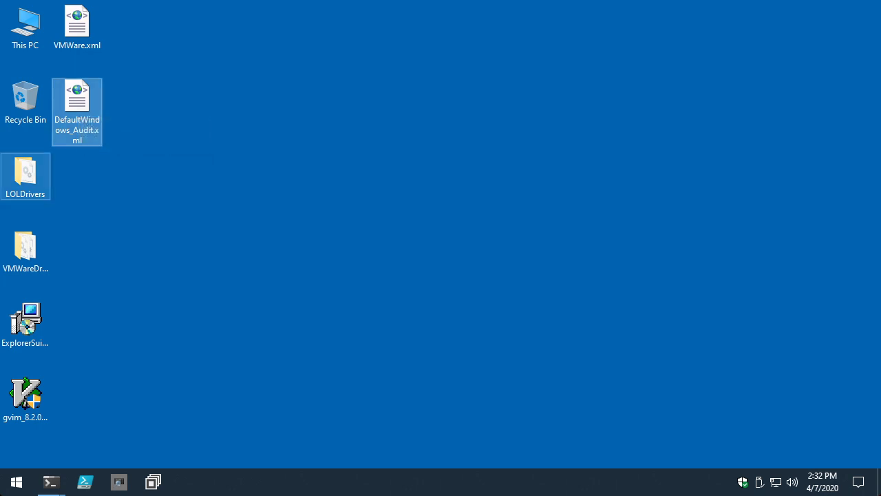
click(25, 27)
double_click(24, 28)
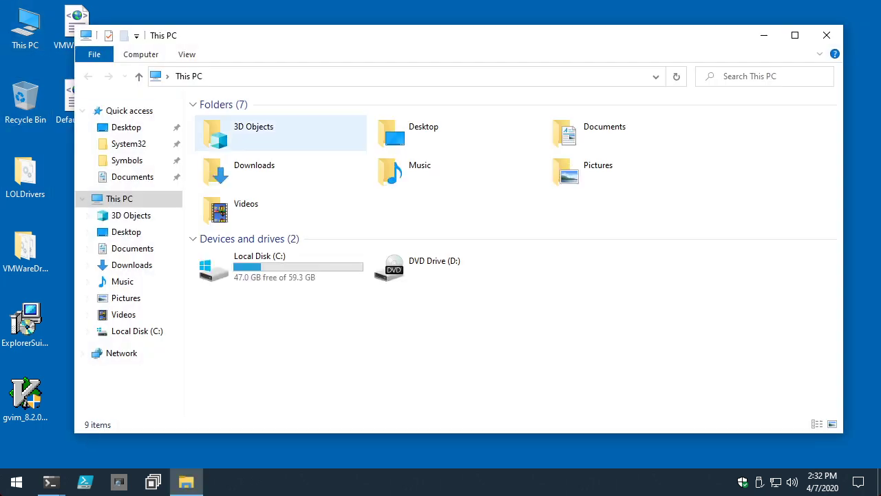
click(128, 143)
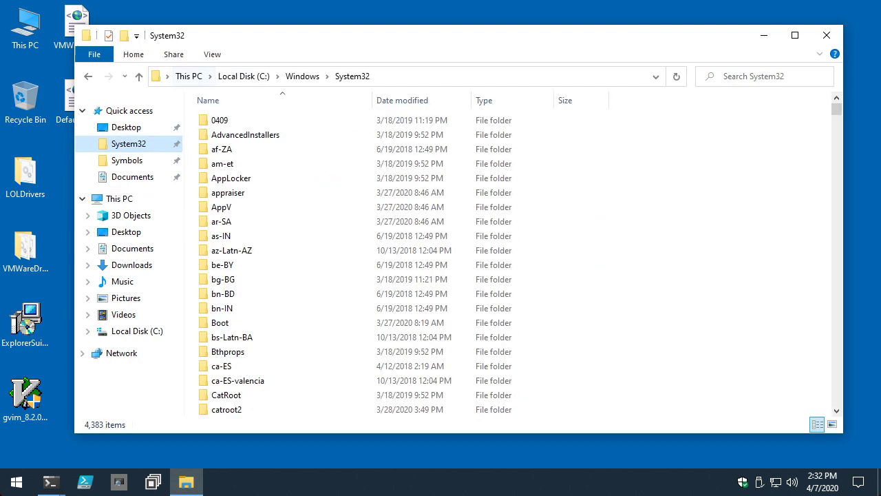
click(303, 76)
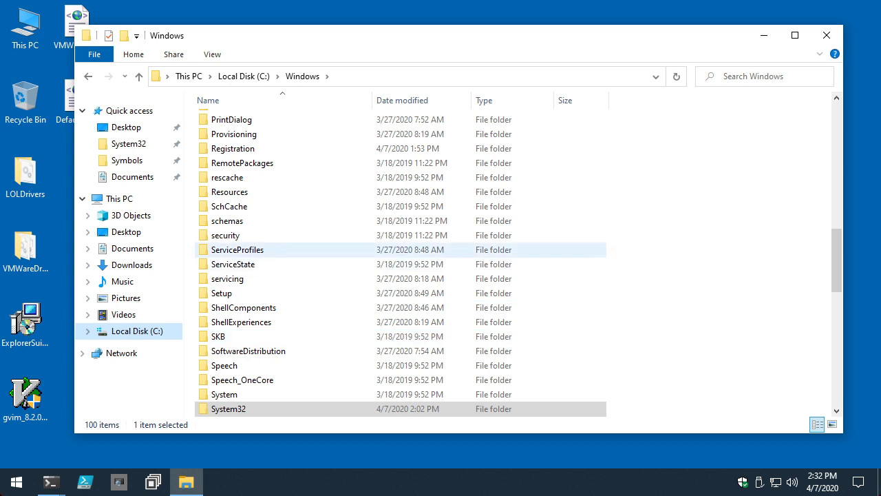
double_click(227, 220)
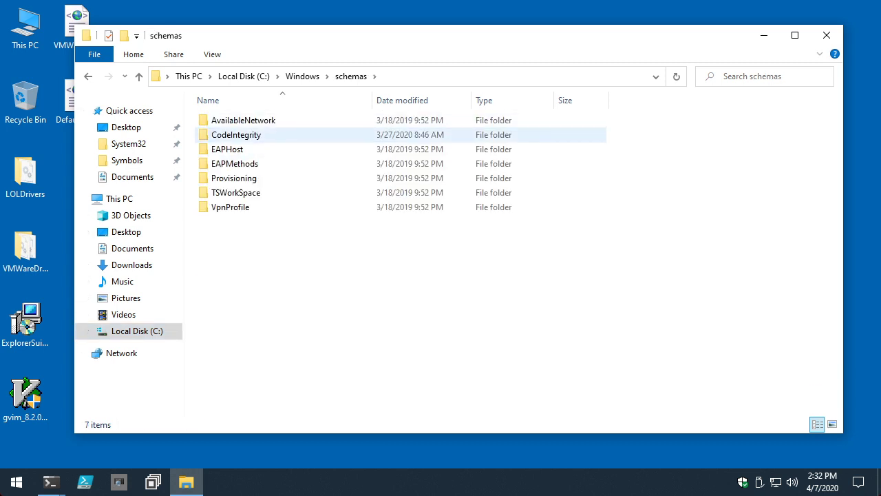
double_click(236, 134)
double_click(241, 120)
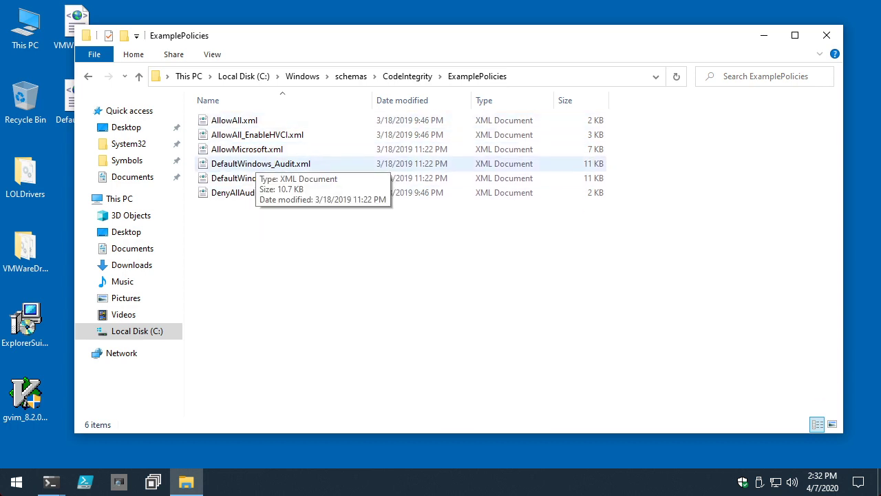
right_click(256, 162)
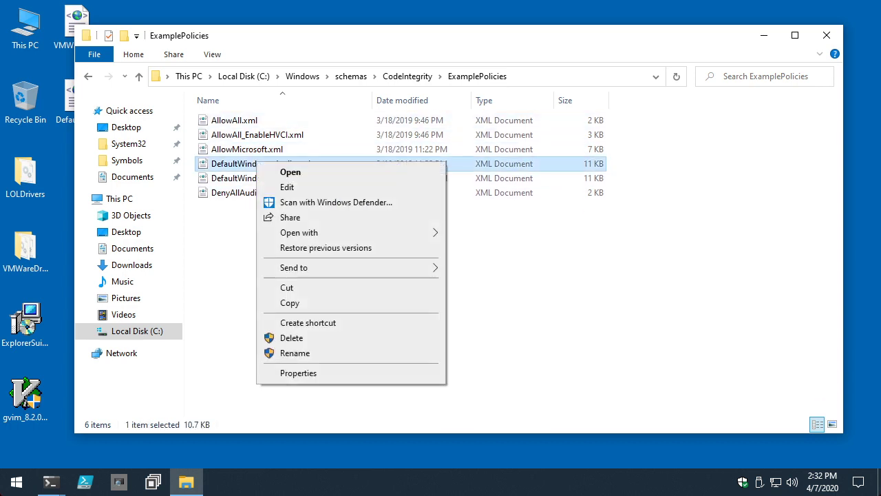
click(282, 187)
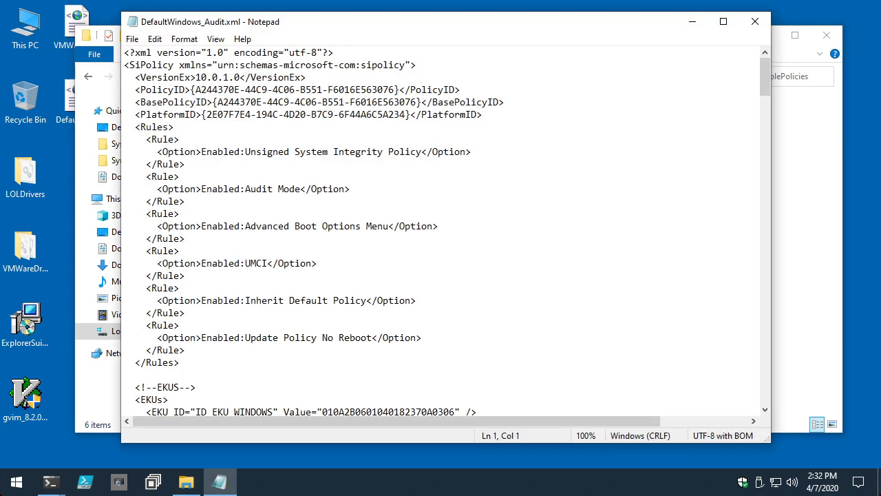
- Maximize Notepad and highlight the Kernel Mode Signing Scenario's signer block
click(719, 24)
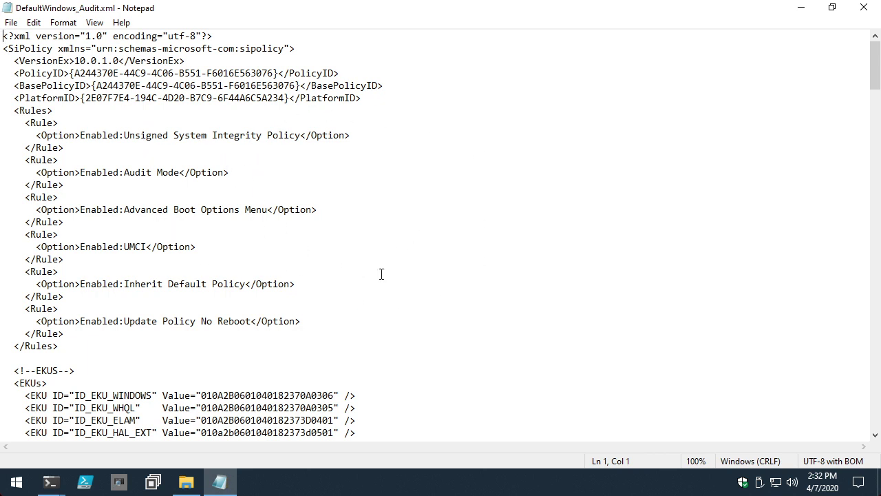
scroll(417, 241, down, 1)
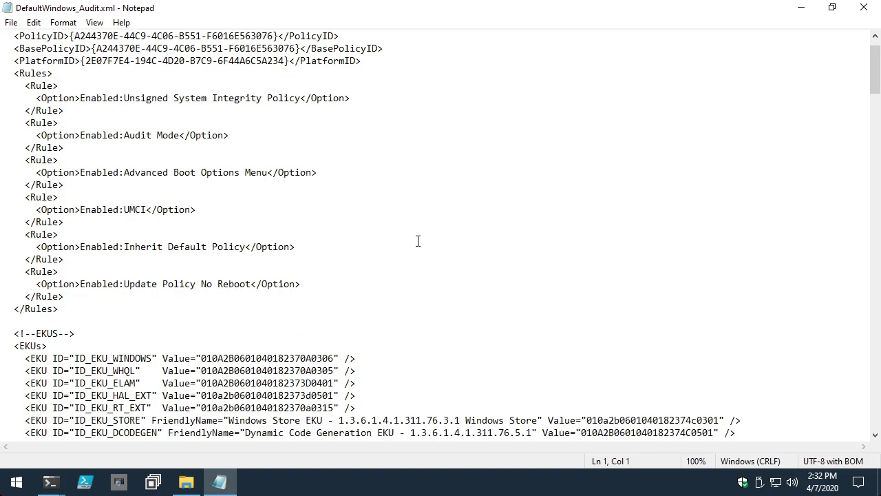
drag(875, 70, 875, 326)
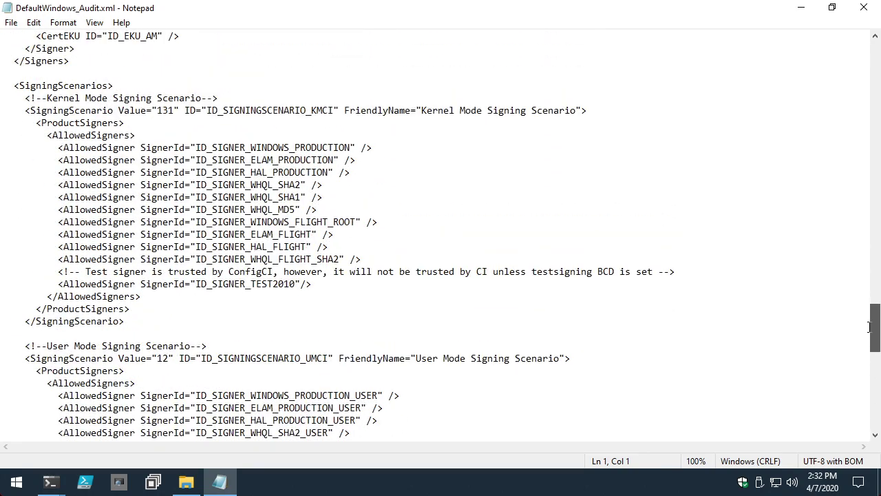
drag(64, 122, 544, 328)
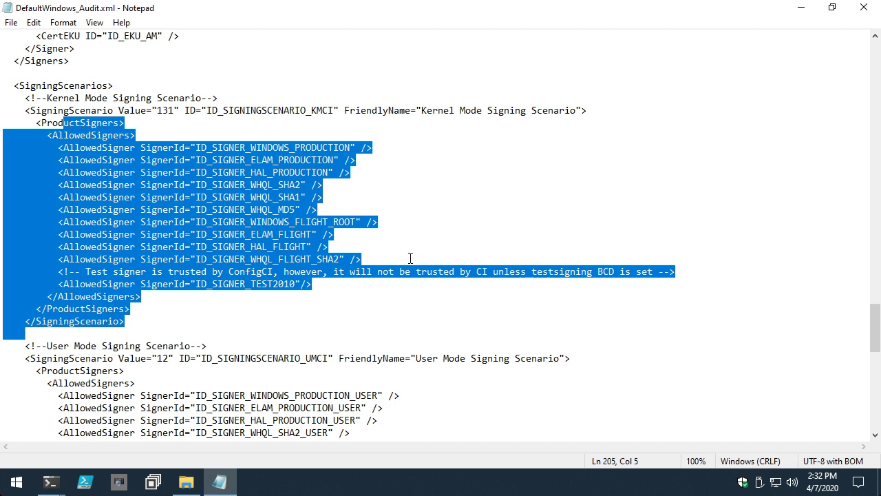
- Highlight the ID_SIGNER_TEST2010 signer line, then return to the top of the file
click(372, 293)
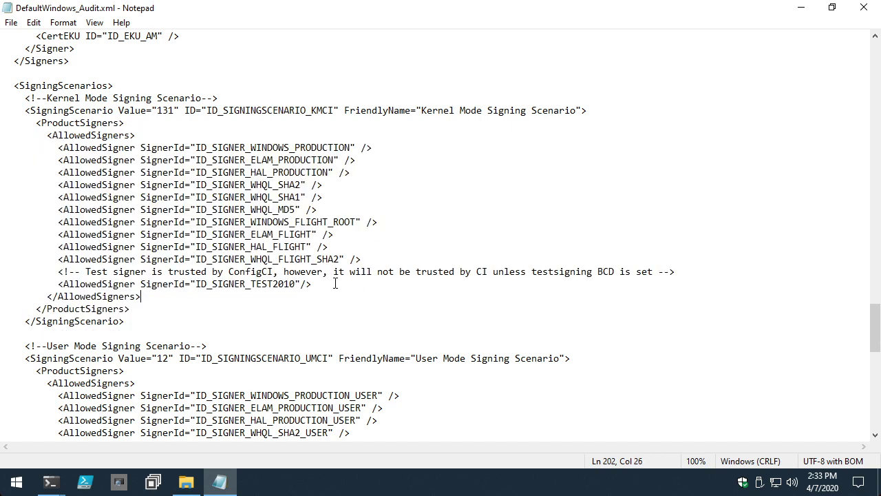
drag(335, 282, 3, 284)
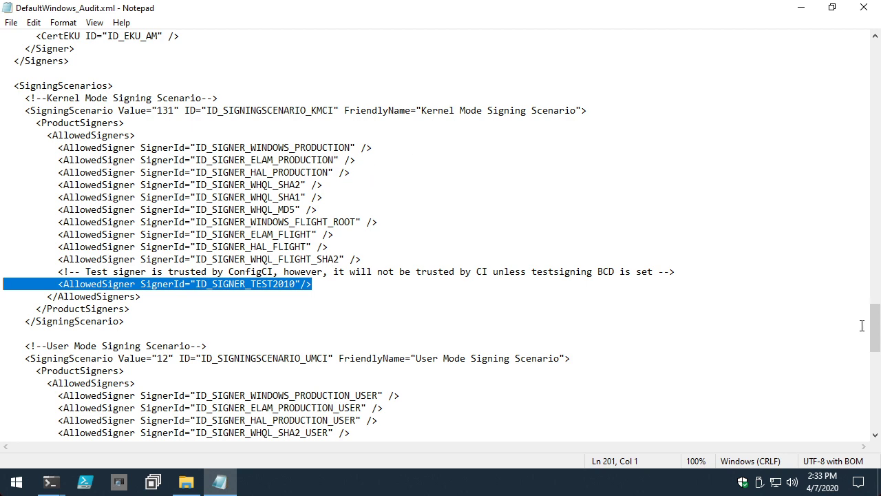
drag(874, 327, 874, 66)
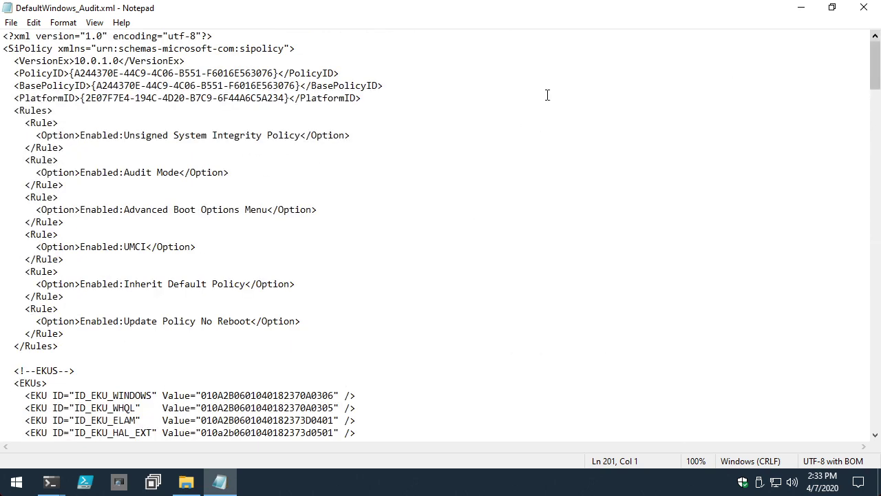
drag(205, 248, 2, 247)
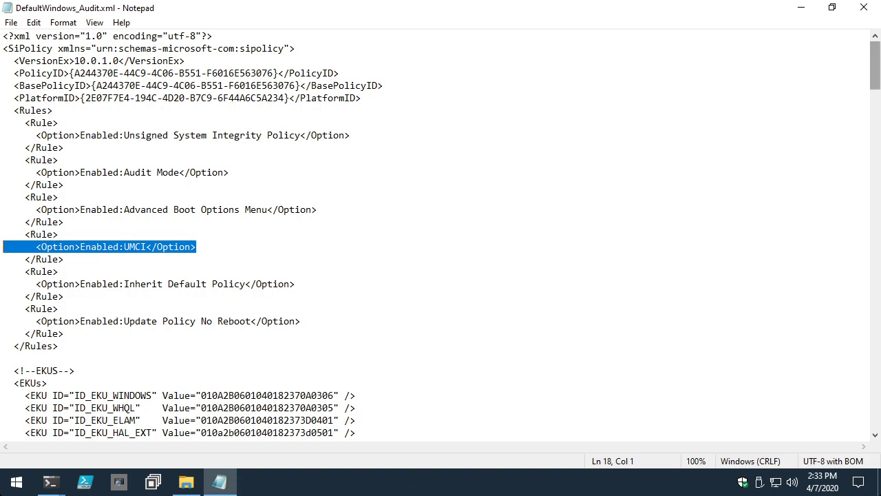
drag(874, 66, 874, 366)
drag(75, 48, 418, 329)
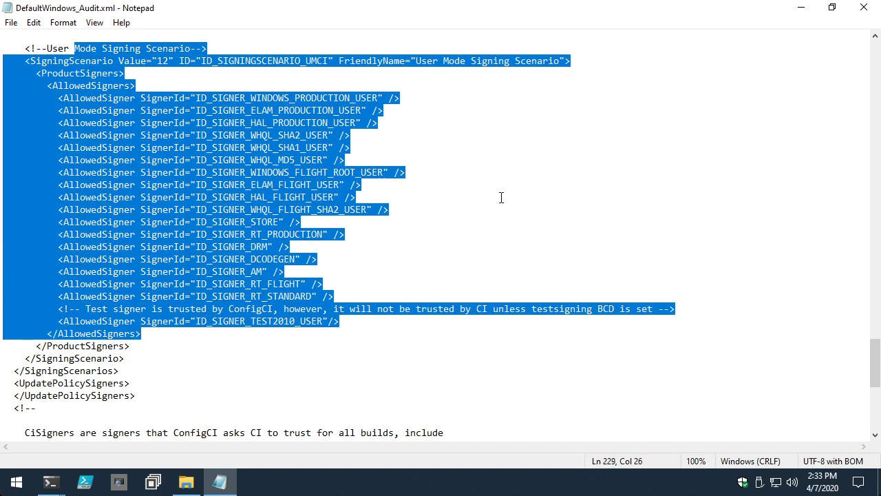
click(507, 170)
scroll(508, 177, up, 3)
scroll(505, 184, up, 5)
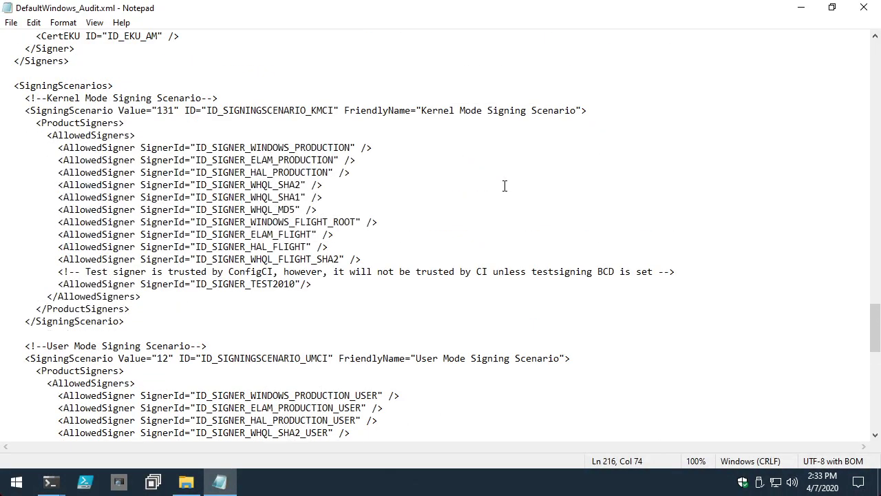
drag(244, 122, 436, 311)
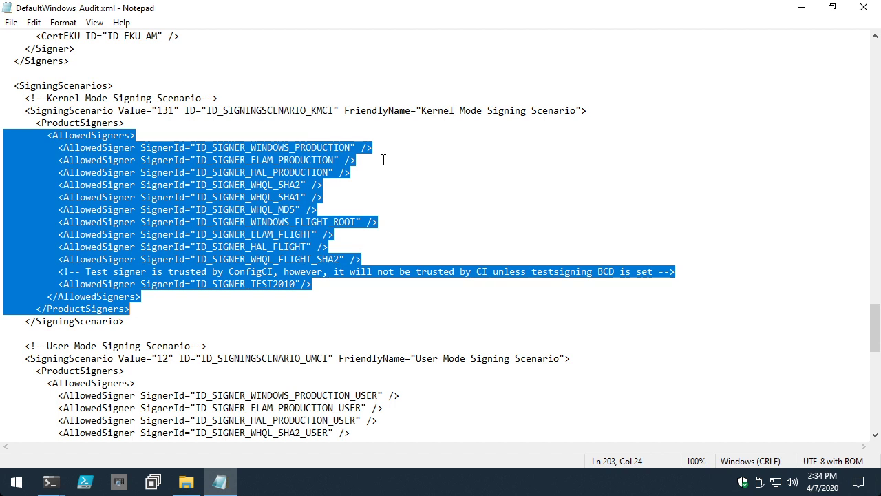
- Highlight the WHQL SHA2, SHA1 and MD5 AllowedSigner lines, then minimize Notepad
click(365, 172)
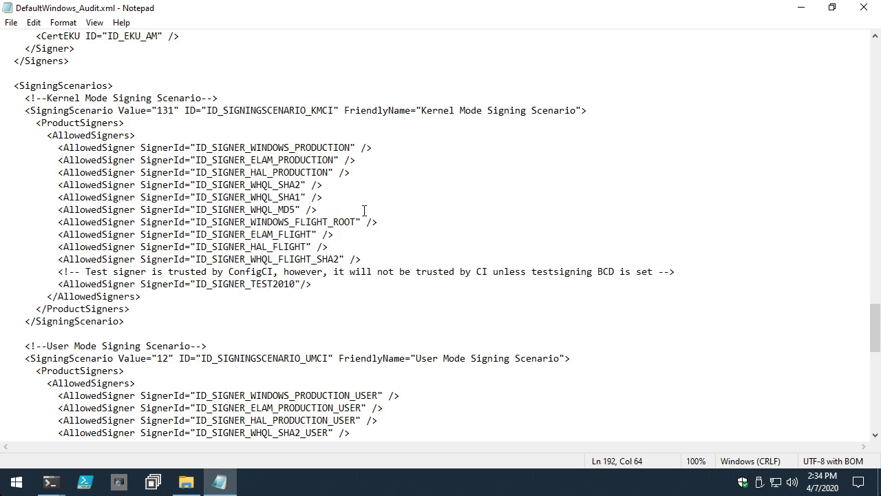
drag(364, 210, 374, 173)
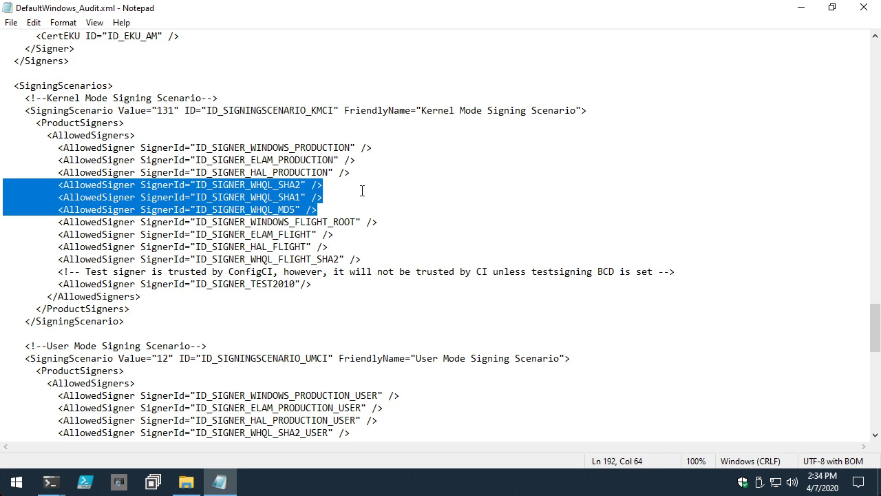
click(251, 185)
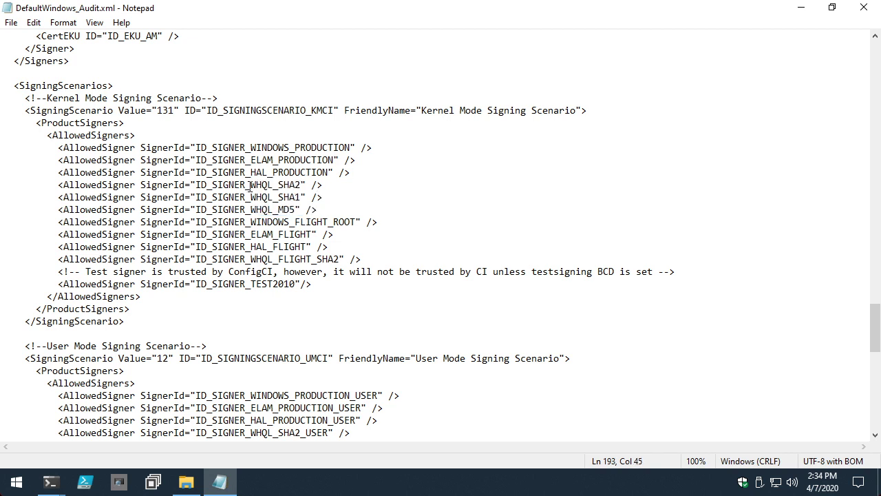
drag(250, 184, 273, 186)
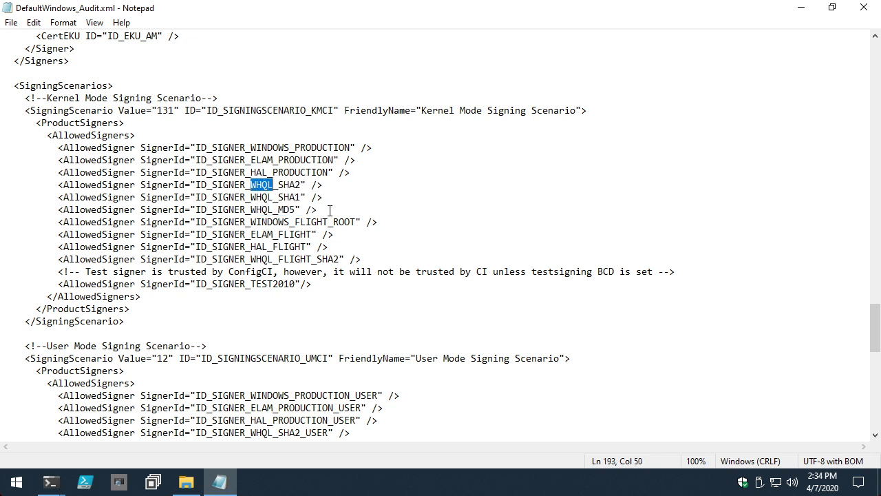
drag(330, 210, 366, 172)
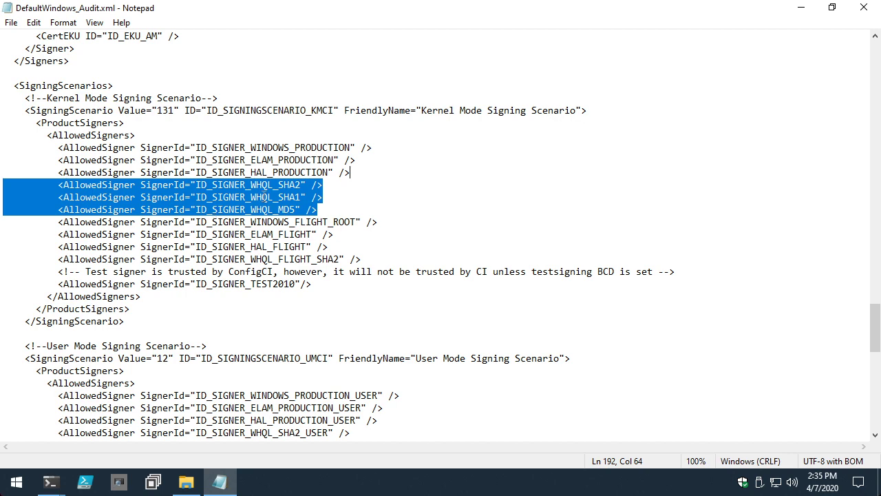
click(800, 7)
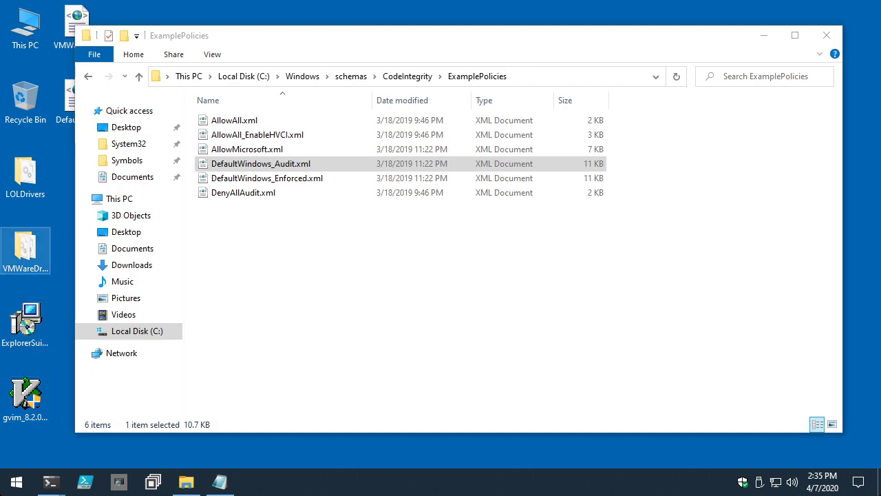
- Open the VMWareDrivers desktop folder, then edit VMWare.xml in Notepad
double_click(24, 248)
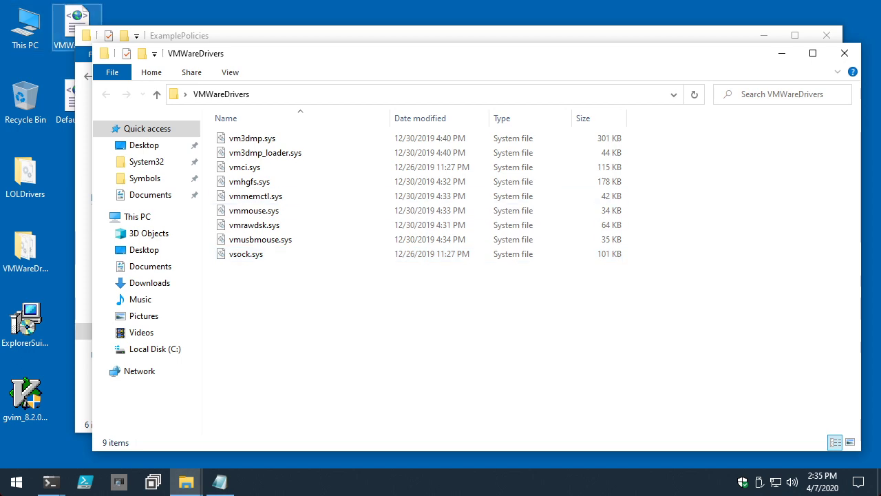
right_click(66, 21)
click(86, 45)
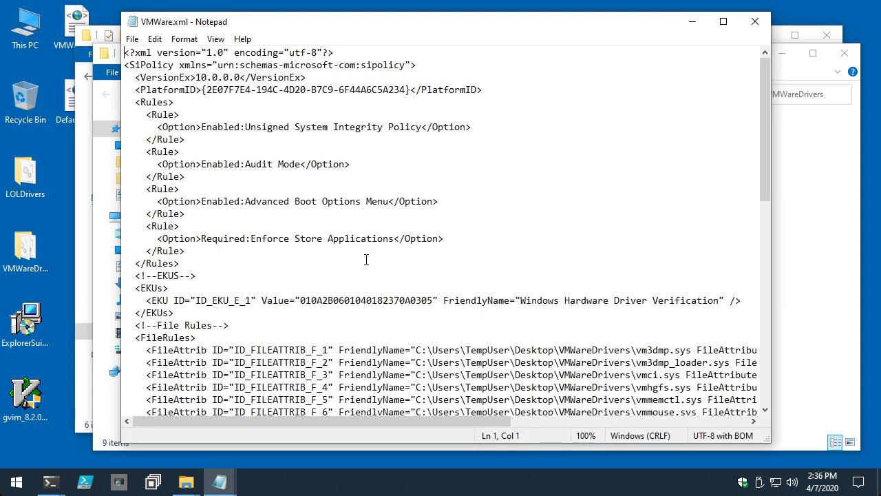
click(405, 300)
scroll(406, 296, down, 3)
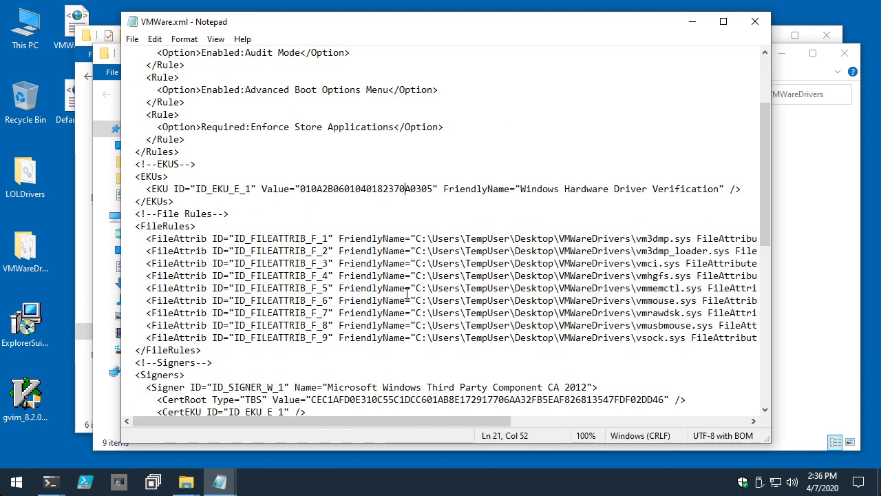
scroll(406, 294, down, 1)
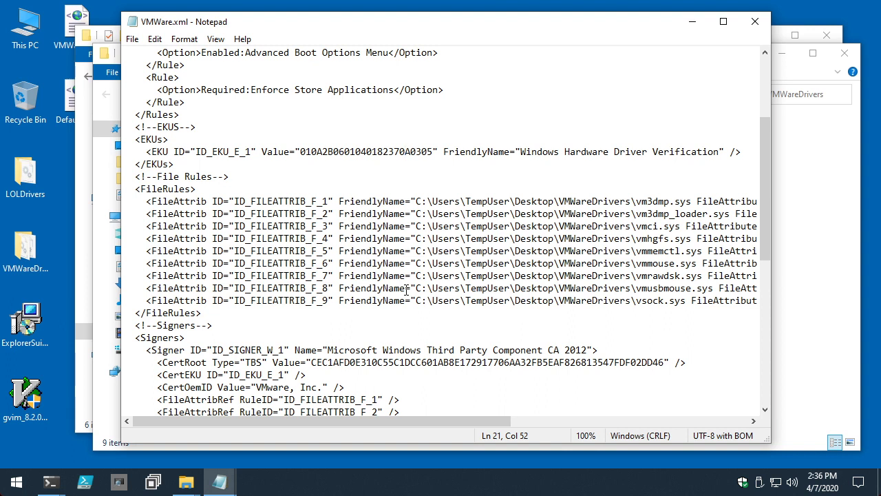
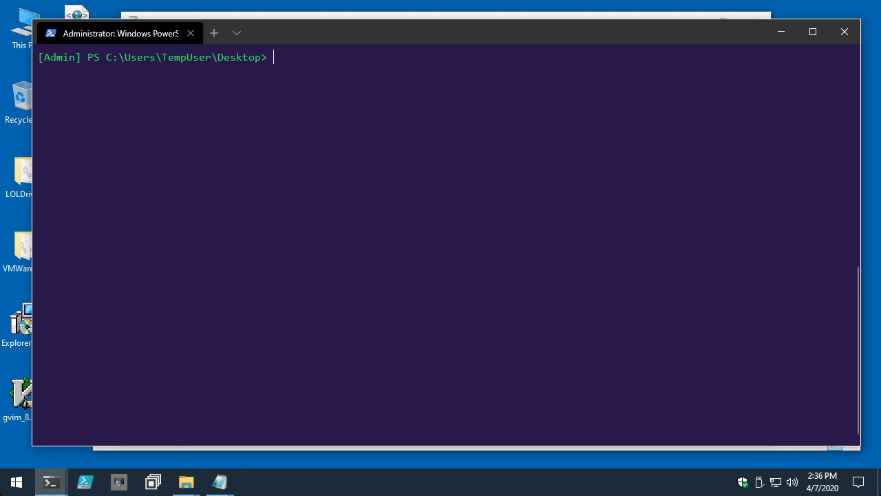
- At the admin PowerShell Desktop prompt, enter 'sc.exe start' without running it
text(sc.exe)
text(start RWEverything)
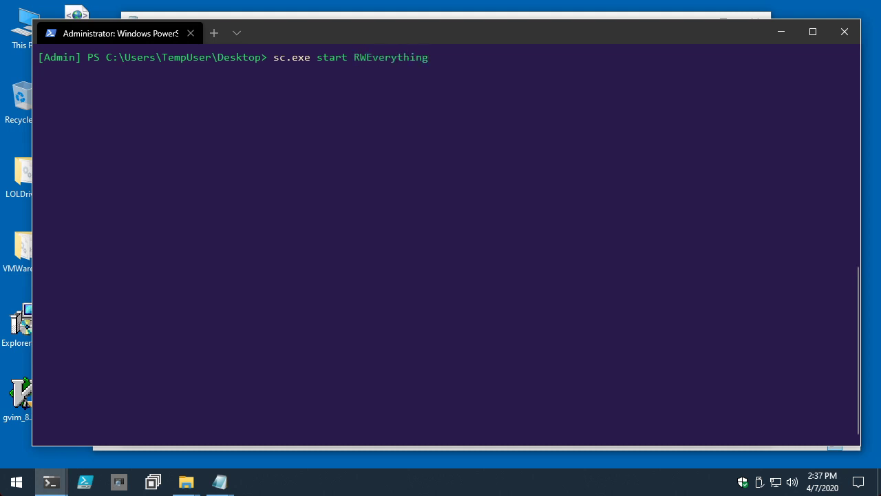
- Run sc.exe start RWEverything, which fails with StartService FAILED 4551 from a Device Guard block
key(Return)
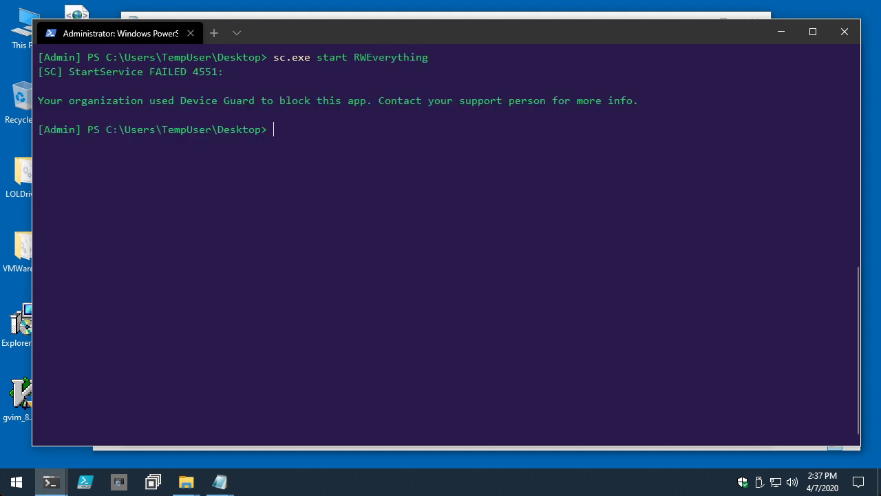
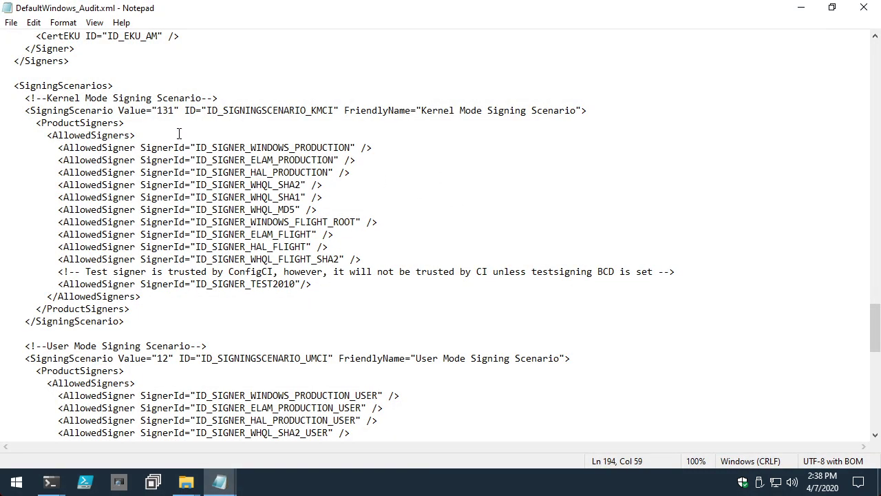
- Select the ID_SIGNER_WHQL SHA2, SHA1 and MD5 lines under the Kernel Mode scenario's AllowedSigners
drag(182, 141, 298, 173)
click(344, 204)
drag(344, 204, 360, 178)
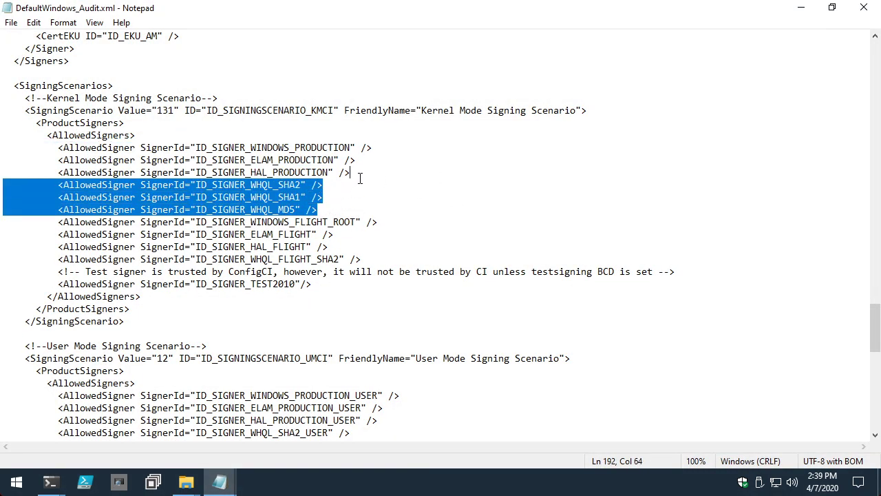
click(338, 209)
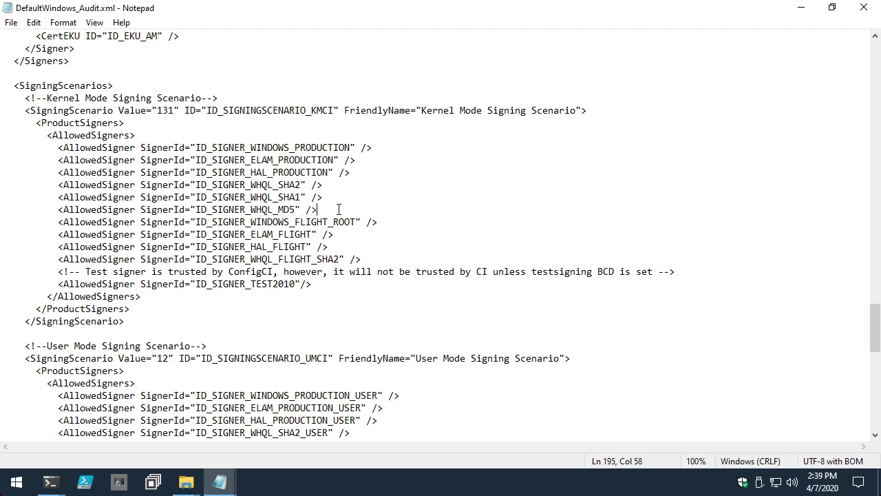
drag(338, 209, 363, 175)
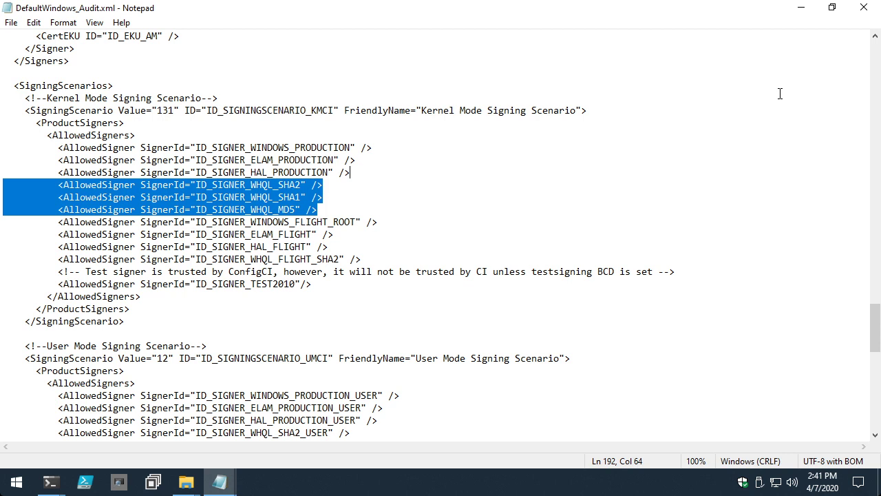
- Bring VMWare.xml to the front and scroll right through its FileRules
mouse_move(219, 481)
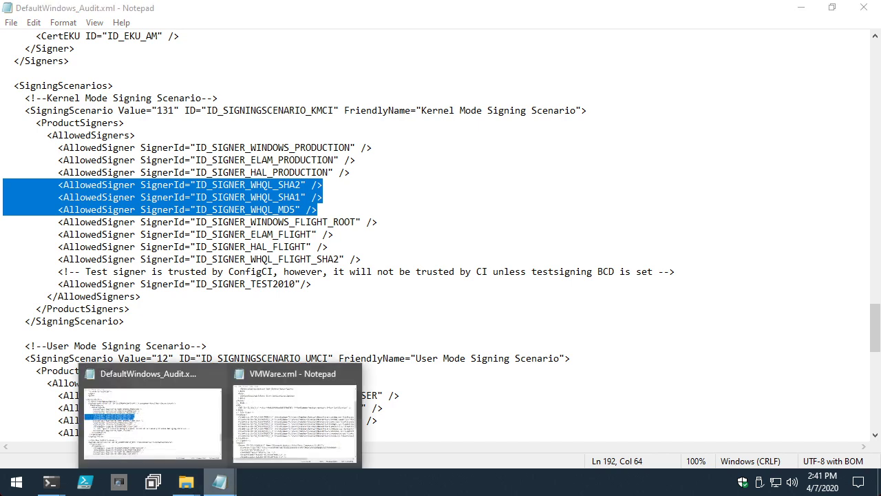
click(294, 413)
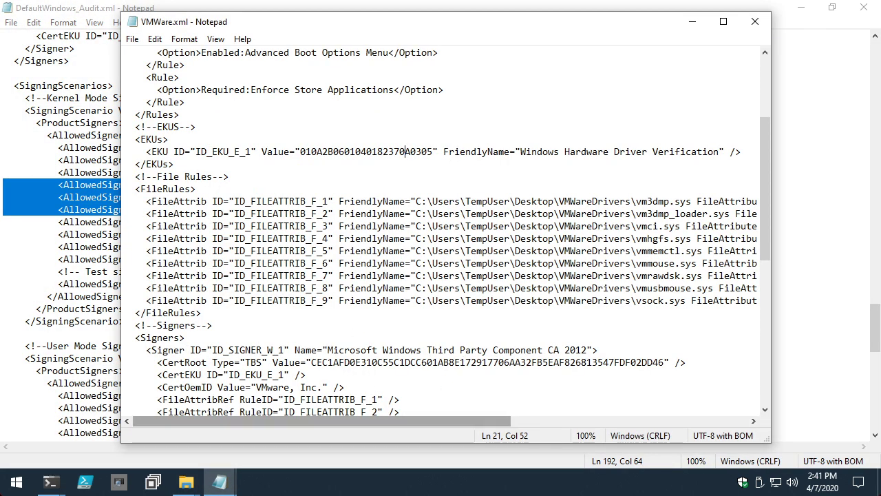
drag(399, 420, 471, 421)
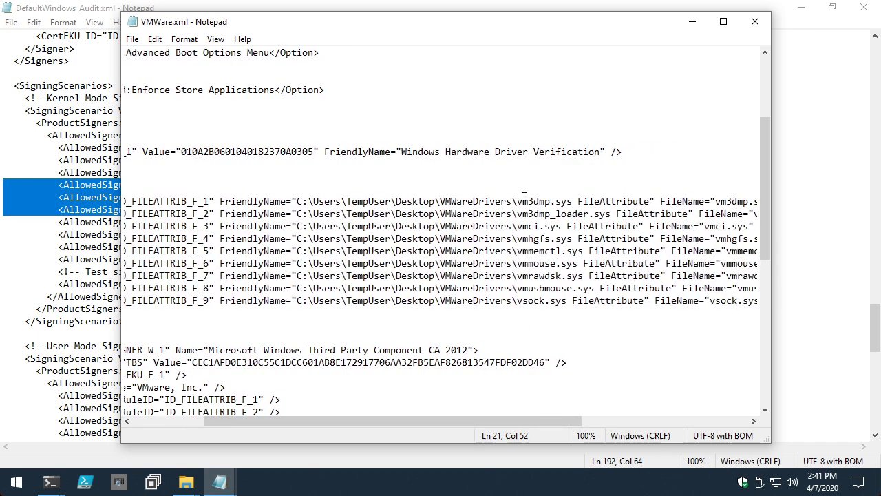
drag(516, 201, 566, 201)
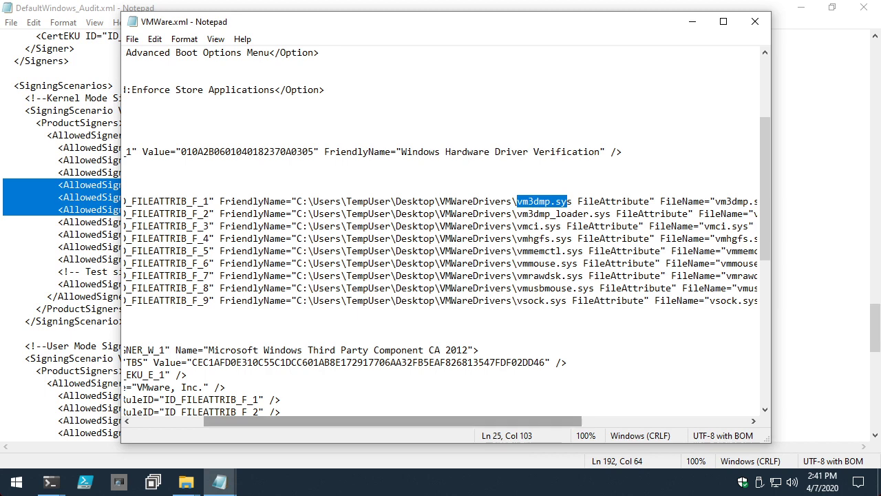
drag(400, 421, 566, 420)
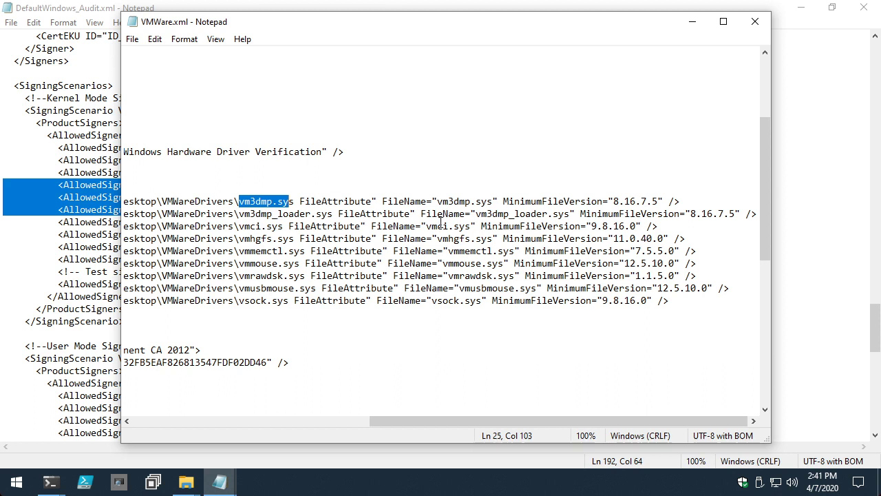
- Highlight the vm3dmp.sys rule's MinimumFileVersion value 8.16.7.5
click(609, 201)
drag(610, 201, 663, 201)
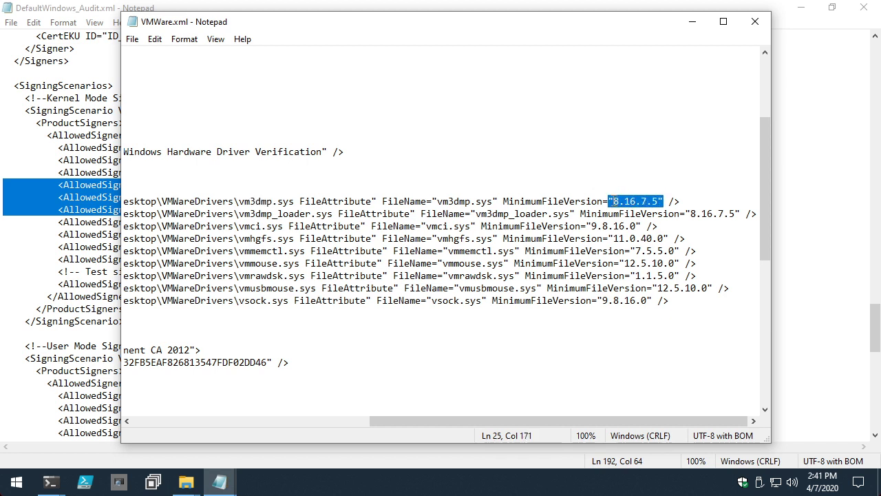
click(682, 201)
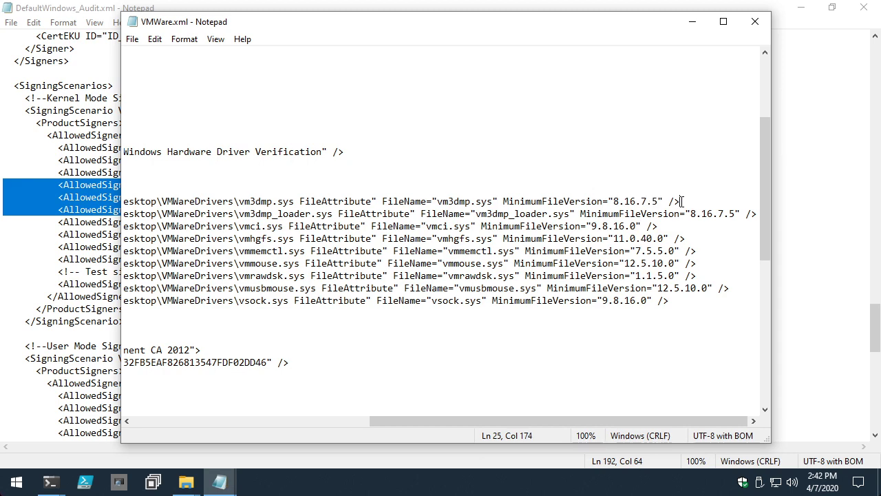
click(503, 201)
drag(503, 200, 686, 201)
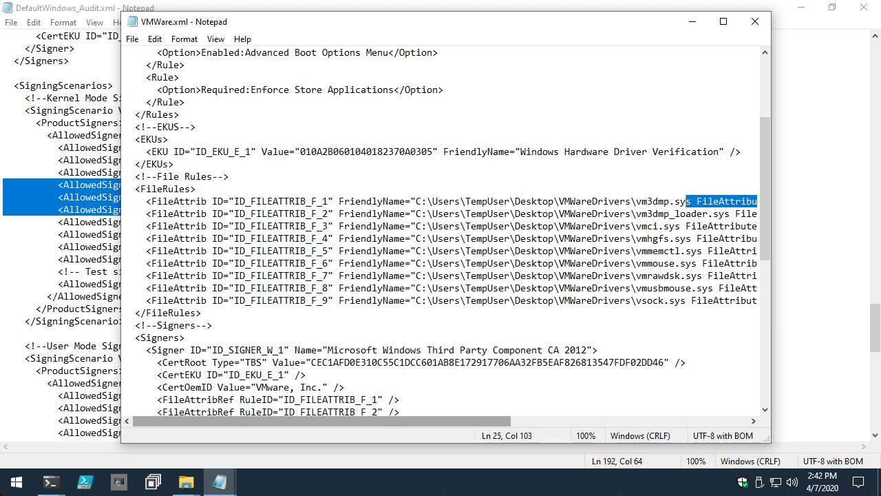
drag(425, 421, 661, 421)
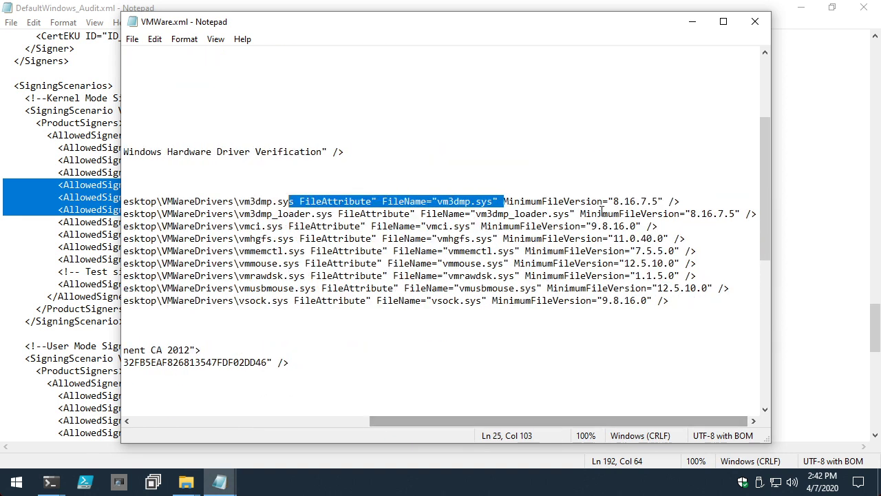
drag(613, 201, 658, 201)
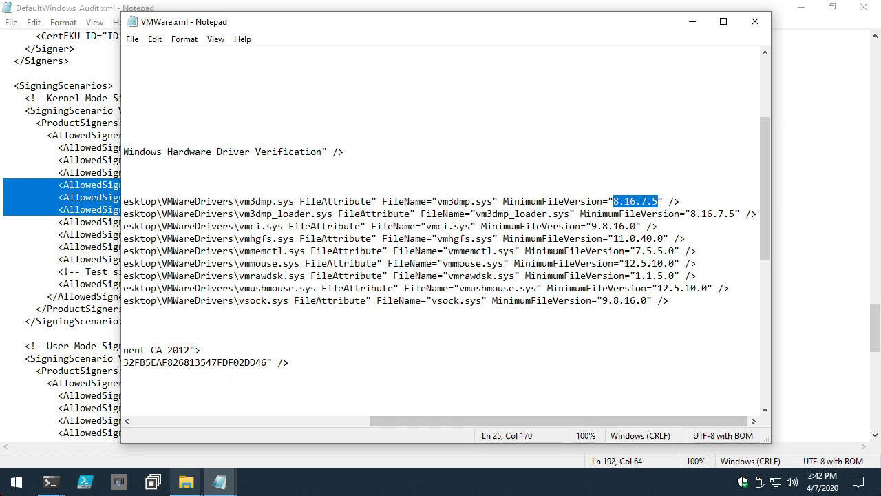
click(186, 482)
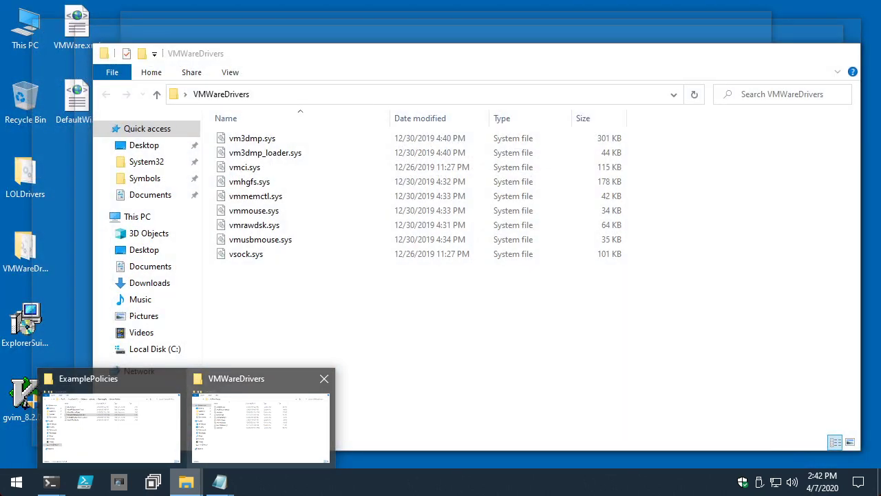
- In the VMWareDrivers folder, confirm vm3dmp.sys Details show file version 8.16.7.5
click(260, 420)
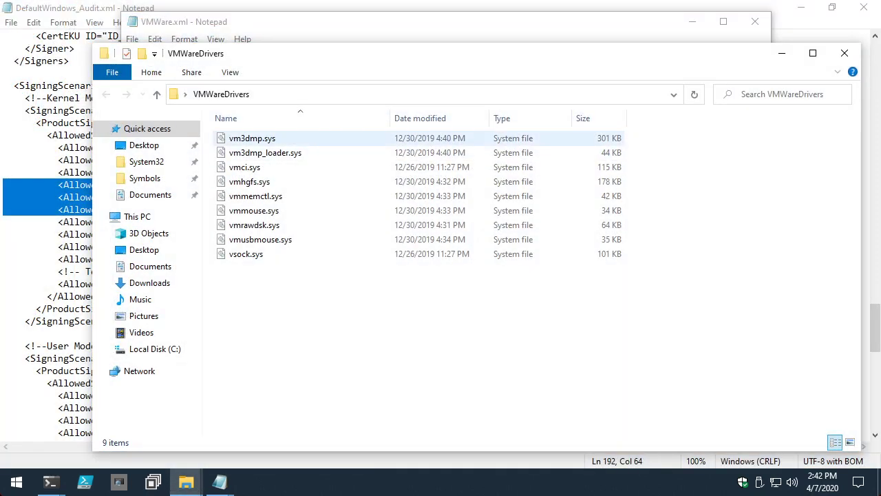
mouse_move(250, 140)
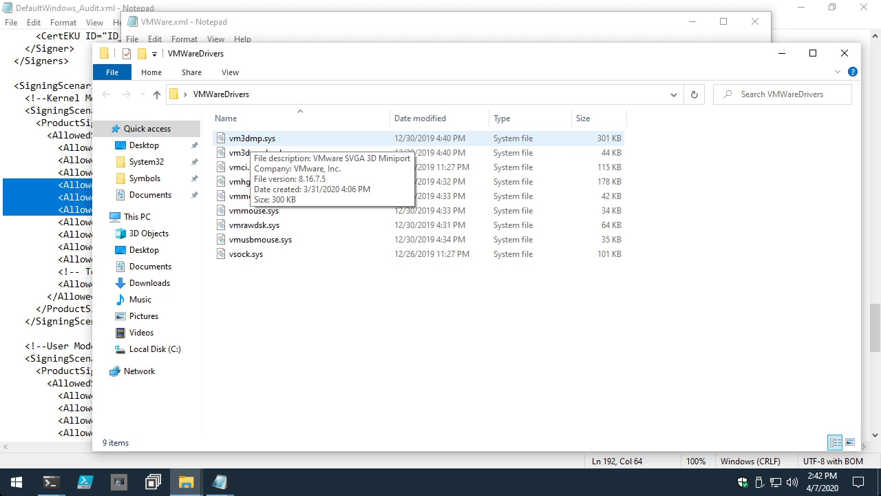
right_click(250, 140)
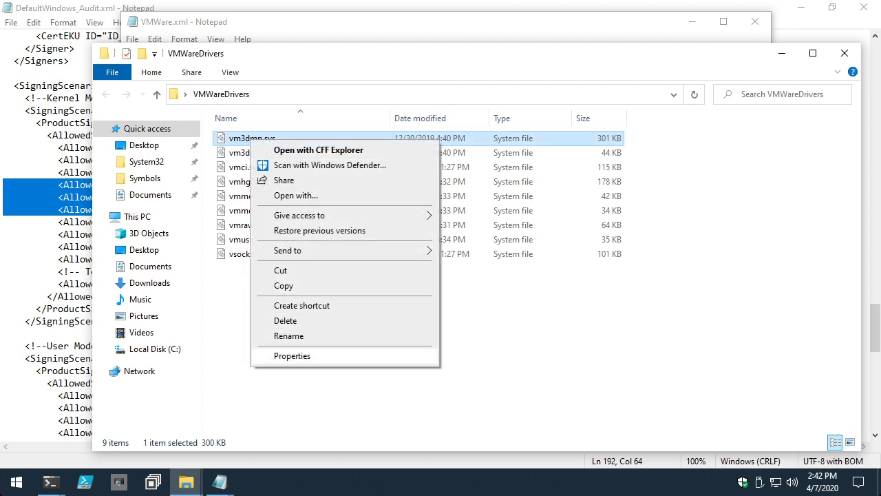
key(Return)
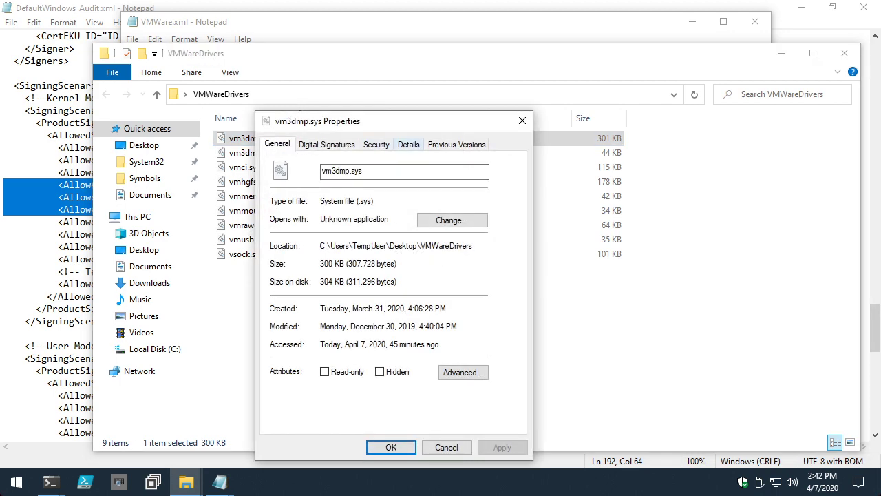
key(ctrl+Tab)
key(ctrl+Tab)
key(ctrl+Tab)
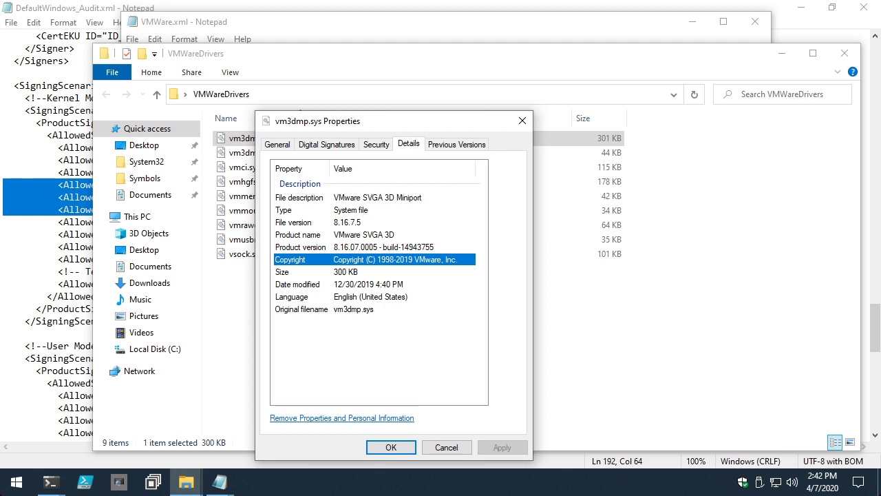
click(302, 223)
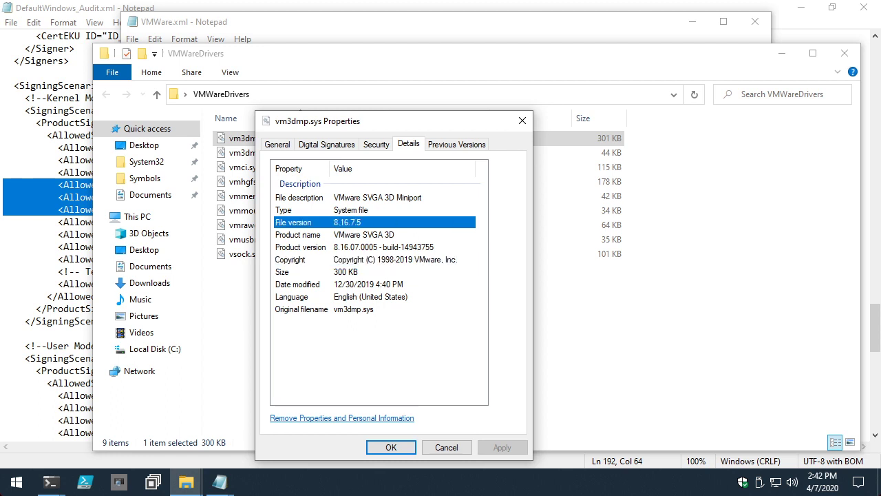
click(303, 309)
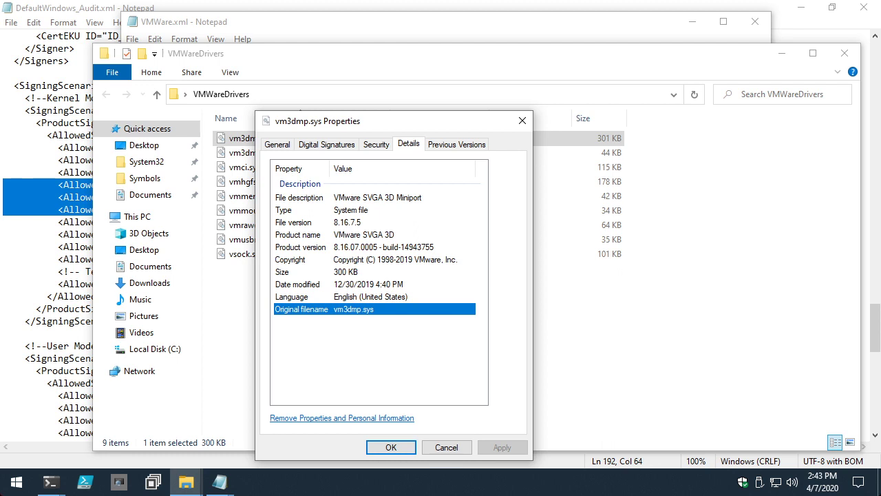
- Close the vm3dmp.sys properties, the VMWareDrivers folder and the VMWare.xml window
click(522, 121)
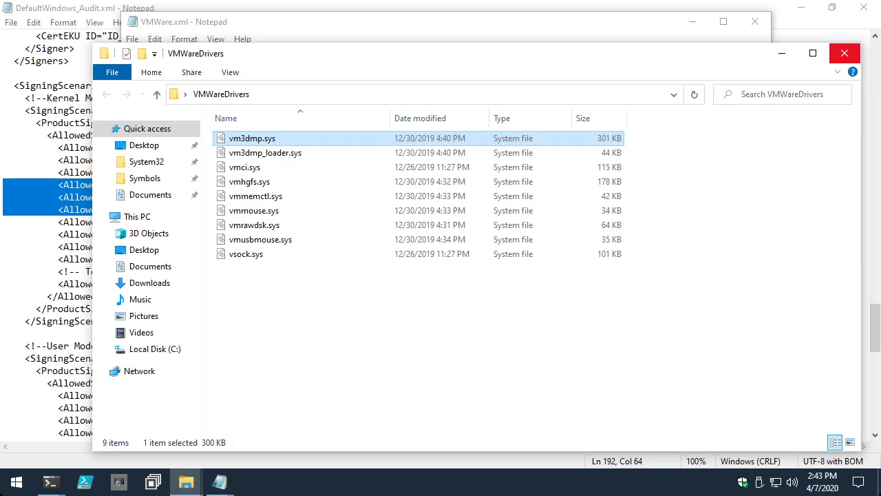
click(844, 53)
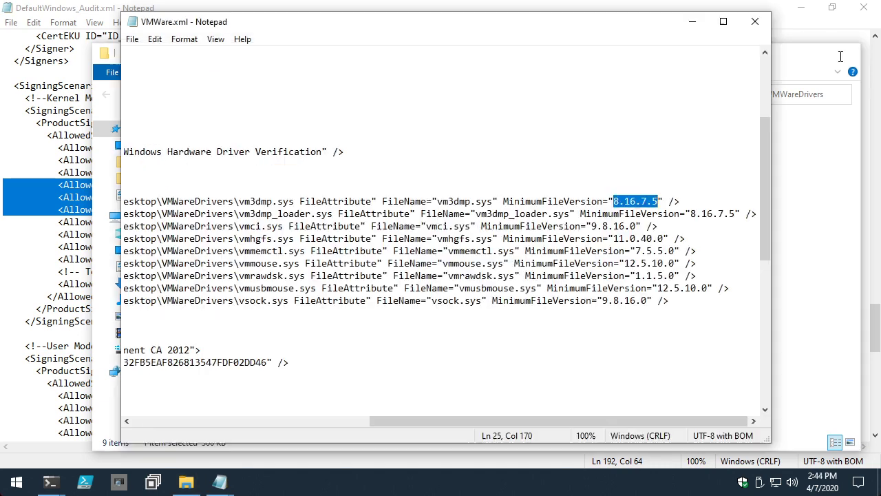
click(755, 21)
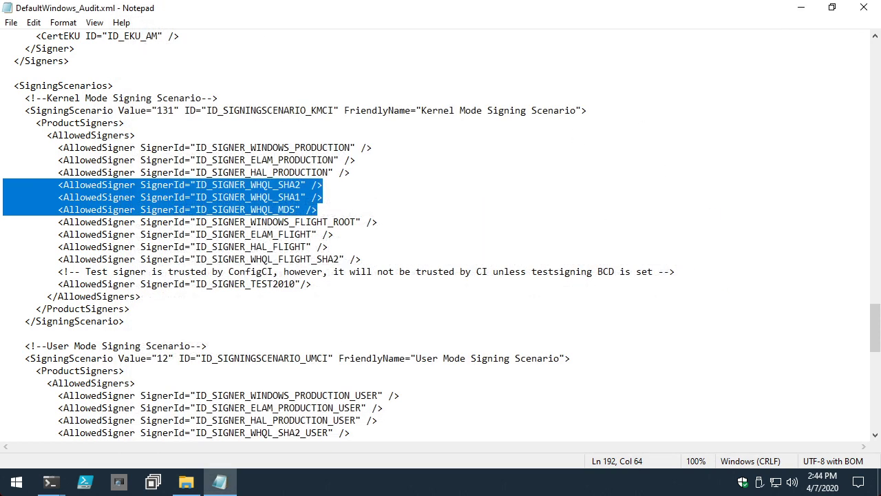
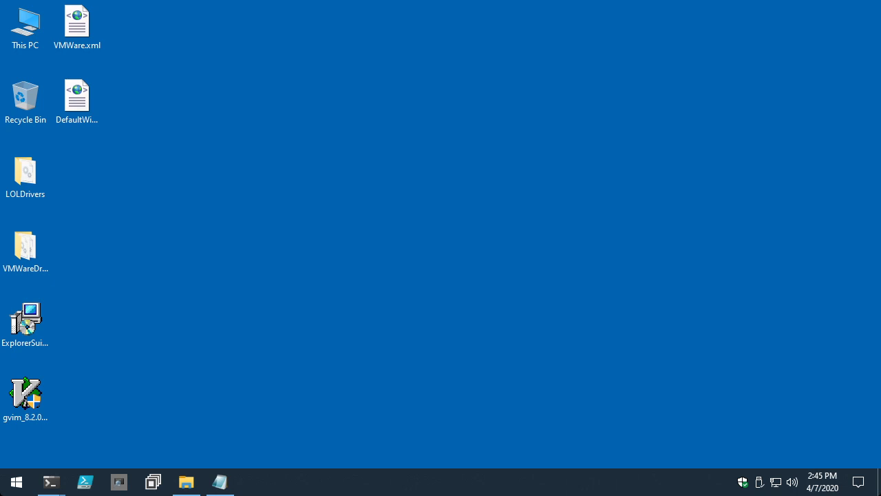
- Launch the Edge browser from the Start menu search
click(77, 100)
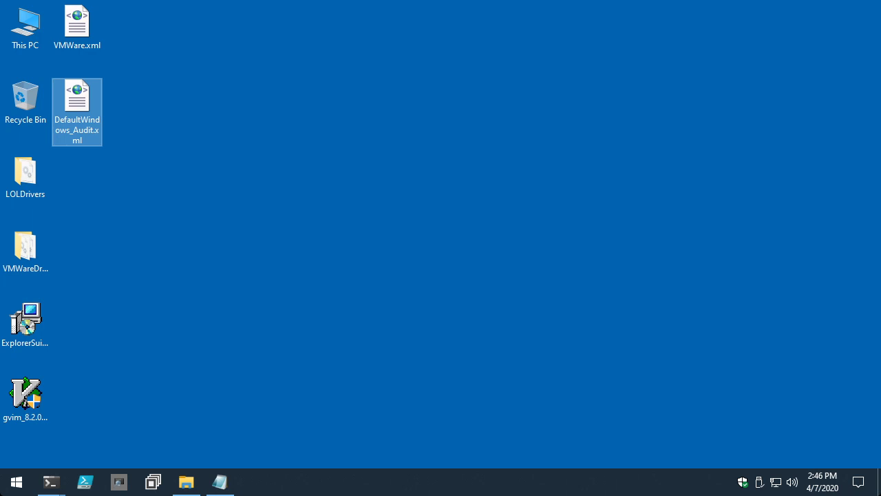
key(super)
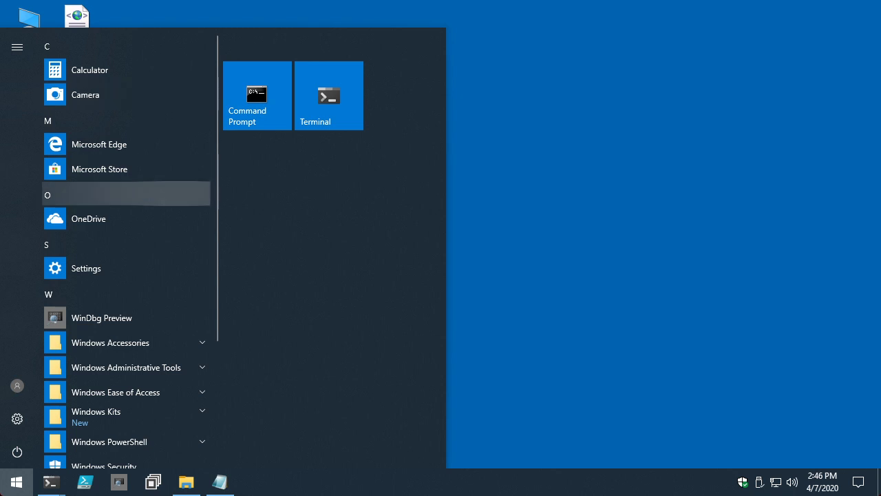
text(edge)
key(Return)
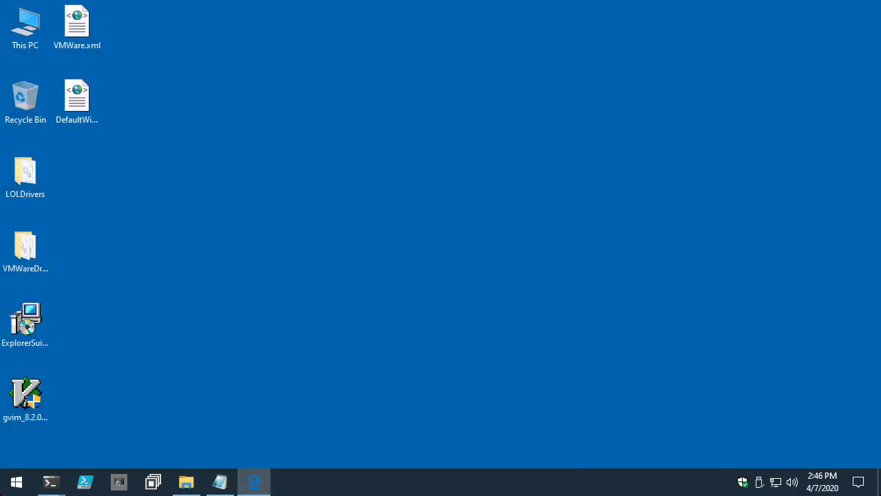
- Search Bing for 'WDACPolicies' and skim the results
click(328, 116)
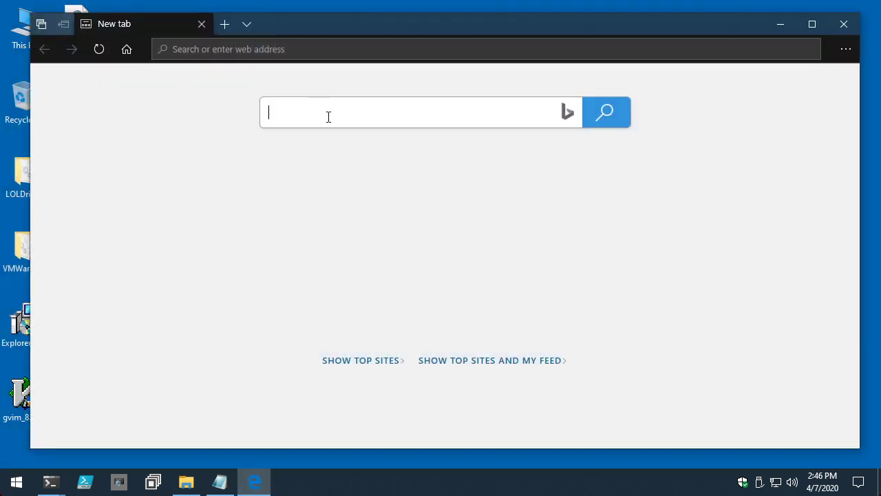
text(WDACPolici)
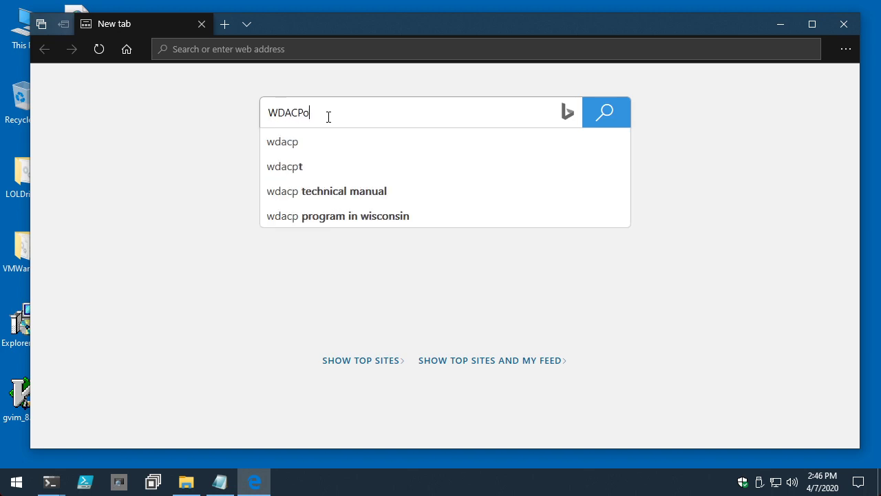
text(es)
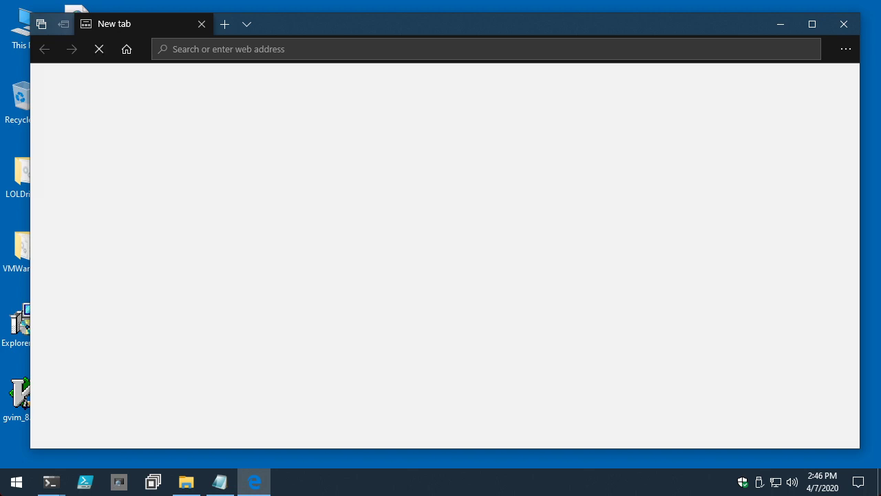
scroll(254, 82, down, 1)
scroll(172, 311, down, 3)
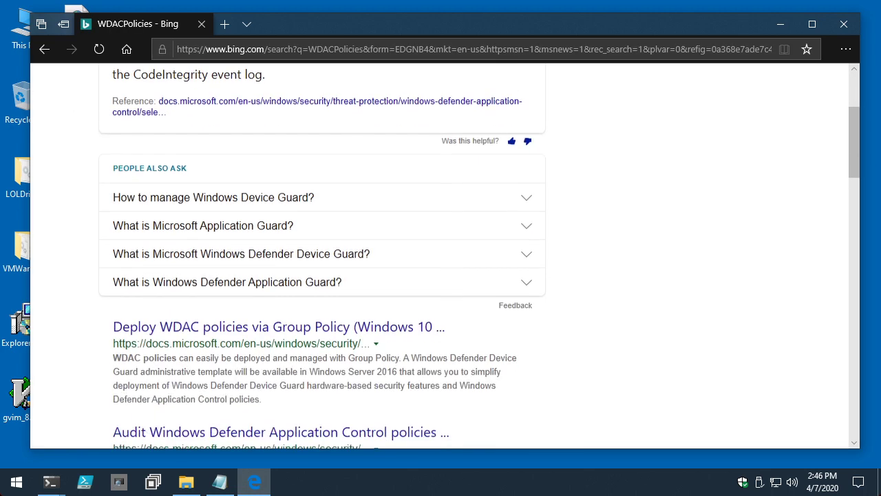
scroll(171, 311, up, 4)
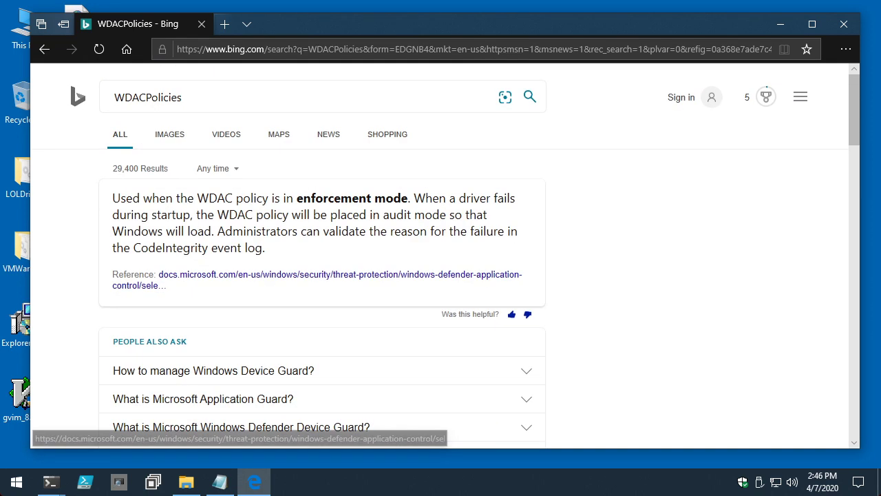
- Refine the search to 'WDACPolicies github mattifestation' and open the GitHub repository result
click(236, 97)
text(gith)
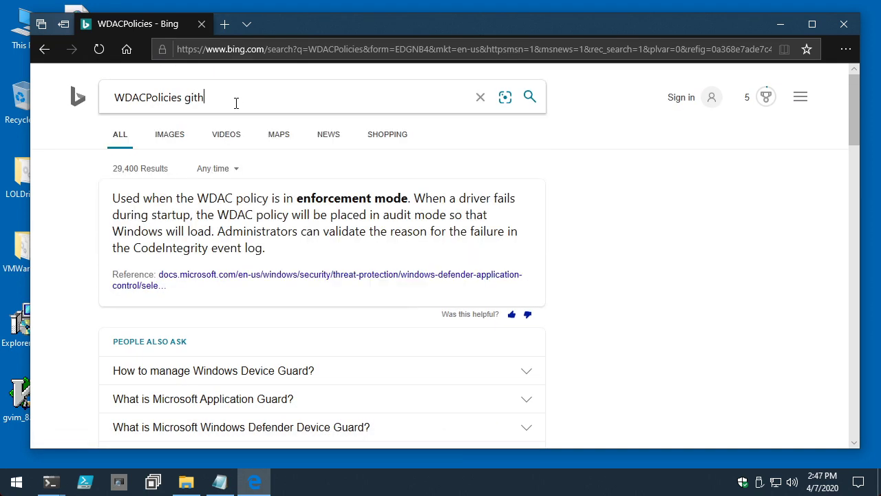
text(ub mattifestation)
key(Return)
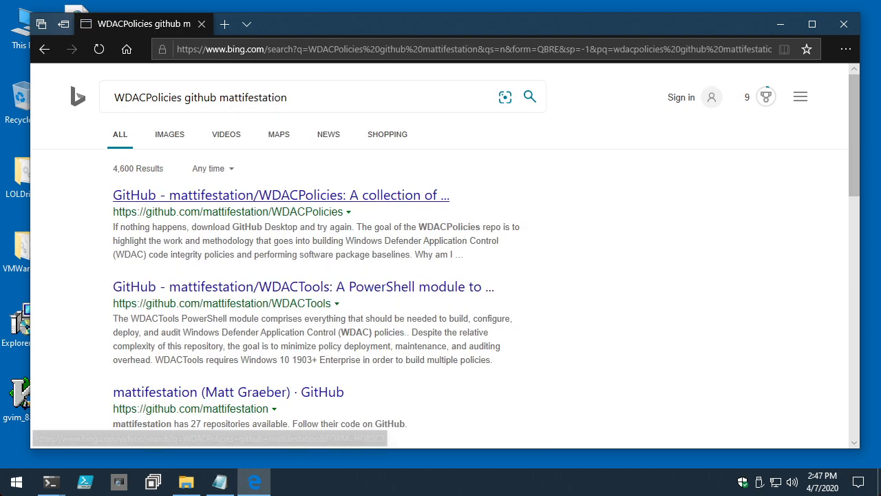
click(188, 197)
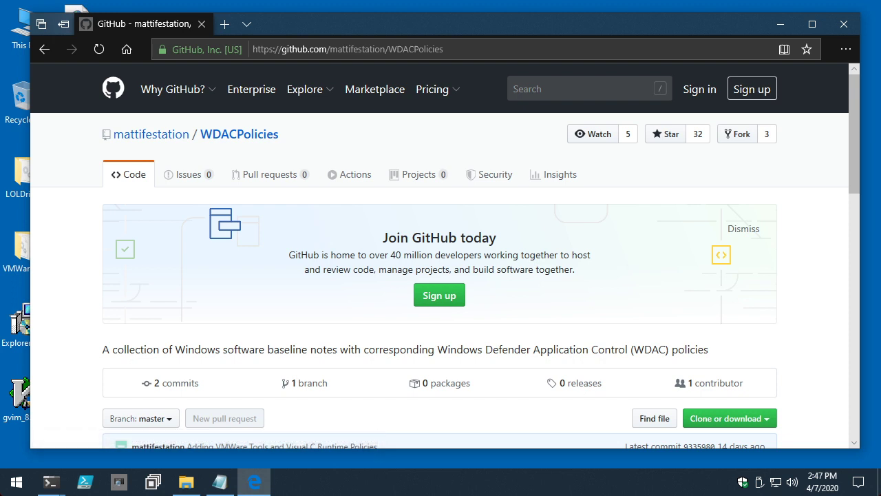
- Open the Policies folder, listing the Teams, VMWareTools, VisualCRuntime and Zoom policy files
scroll(445, 255, down, 1)
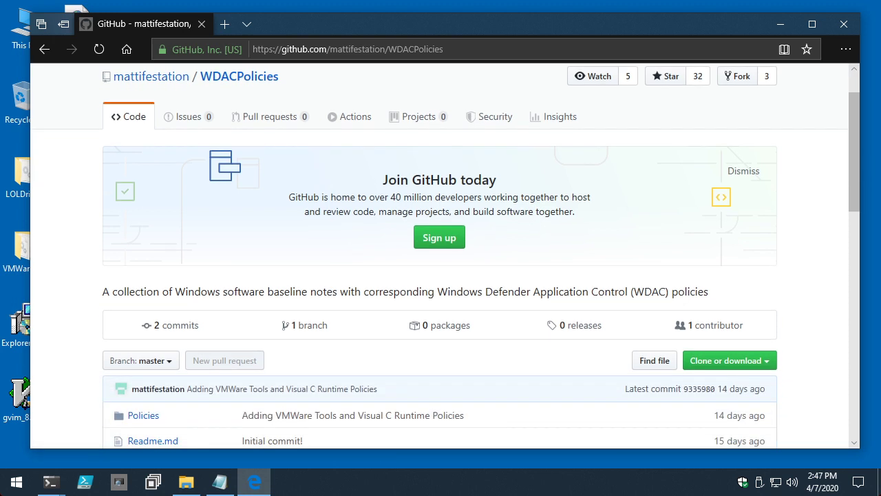
scroll(444, 255, down, 2)
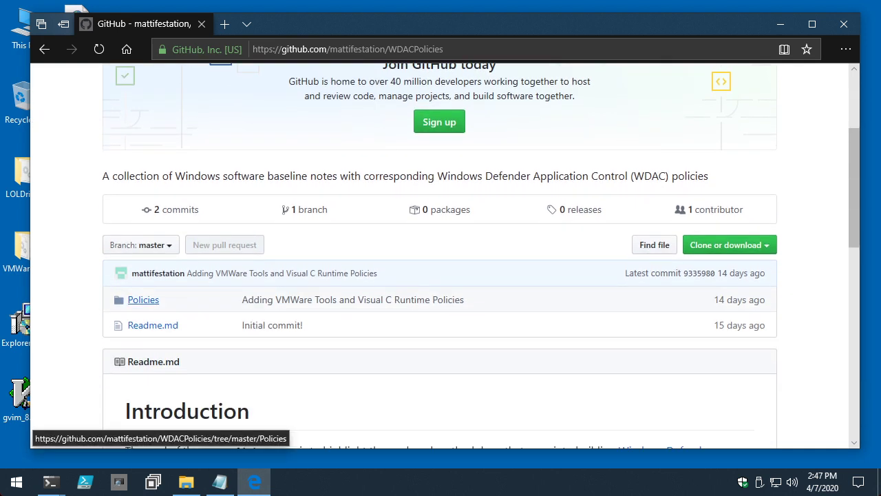
click(143, 300)
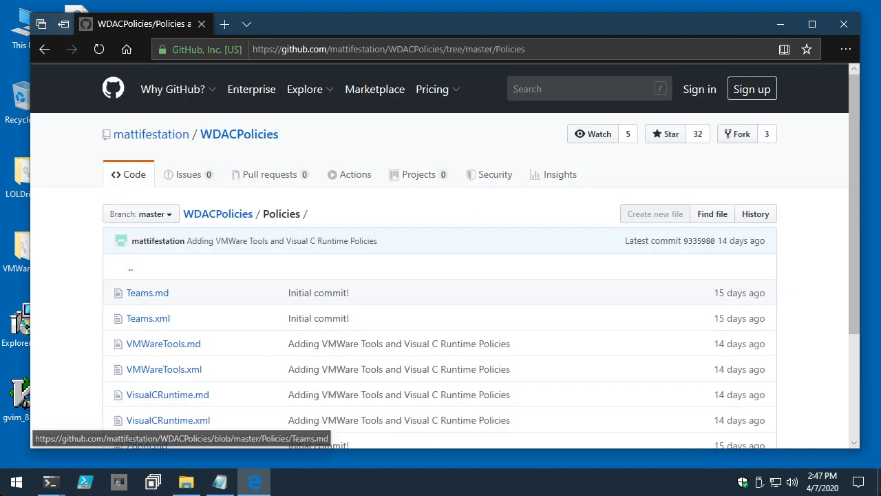
scroll(143, 300, down, 1)
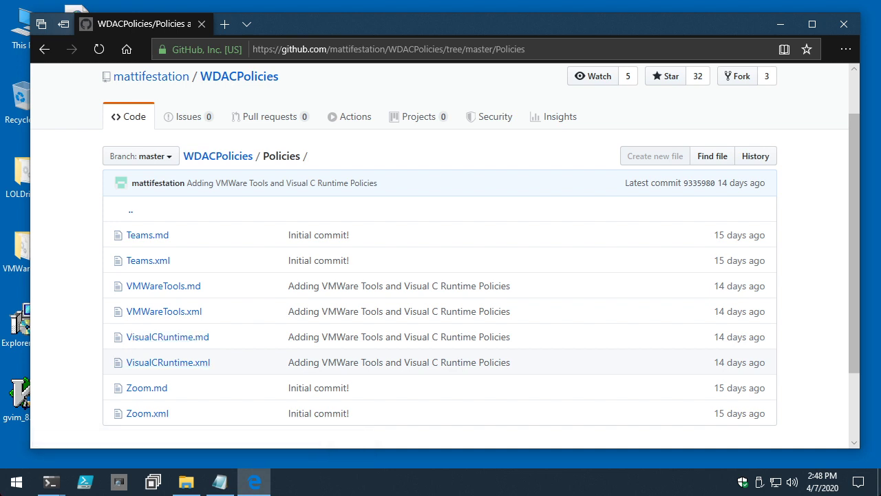
- Open VisualCRuntime.xml and scroll to its hash-based FileRules in the code view
click(168, 362)
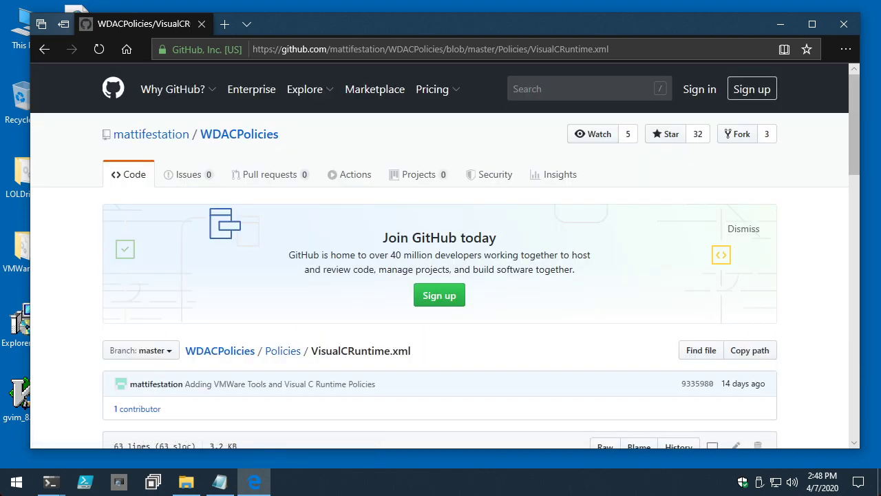
scroll(441, 276, down, 2)
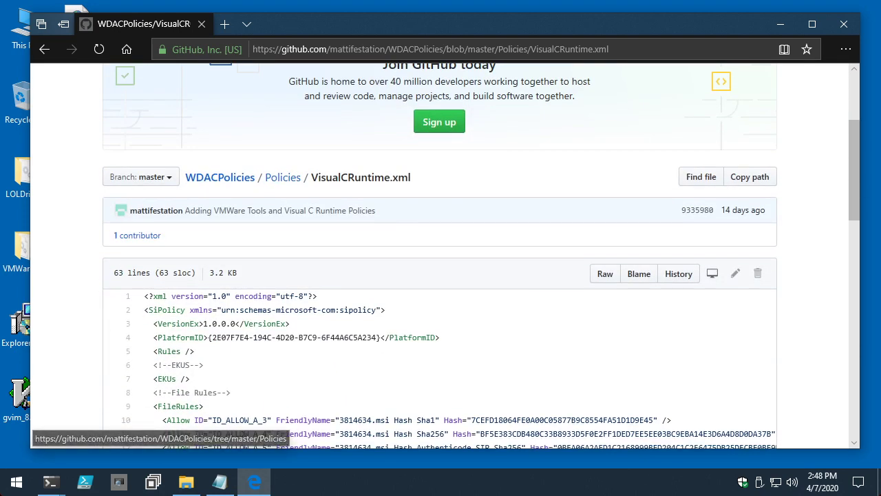
scroll(441, 276, down, 1)
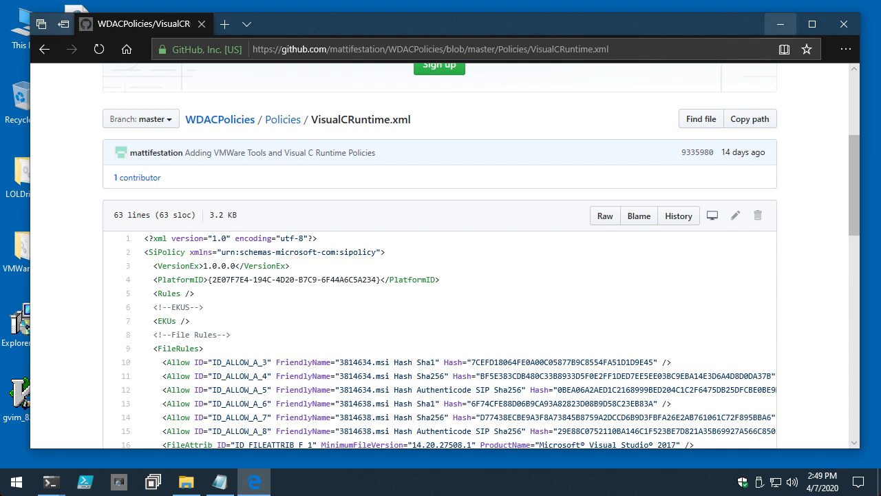
- Minimize Edge and pick out the ExplorerSuite and gvim_8.2.0525_x64.exe installers on the desktop
click(780, 24)
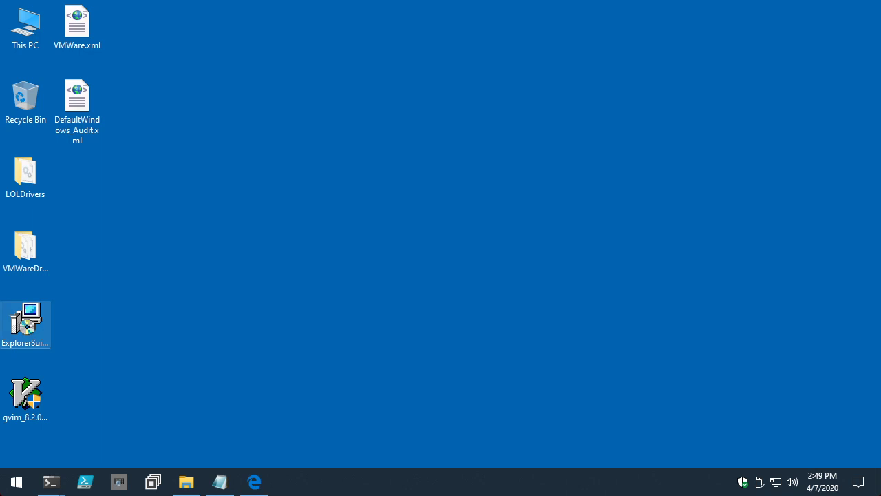
click(25, 320)
click(25, 395)
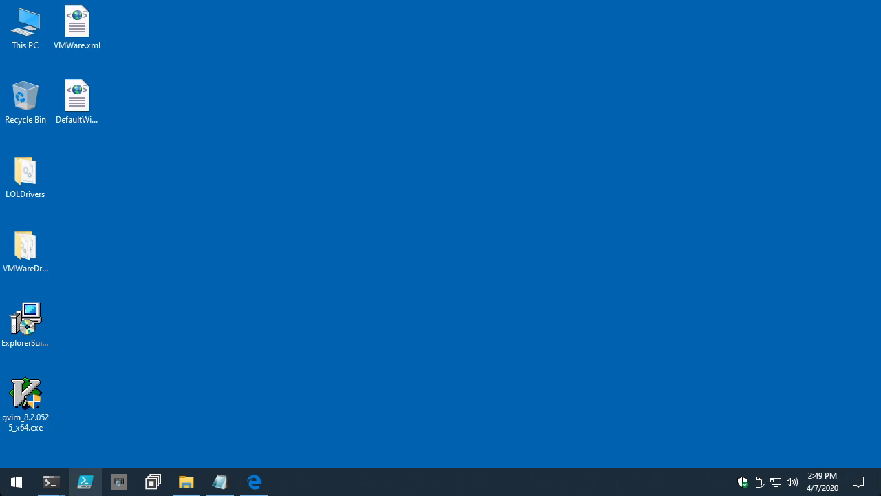
- Run Get-AuthenticodeSignature on gvim_8.2.0525_x64.exe, then switch to the Administrator PowerShell window
mouse_move(50, 482)
click(74, 421)
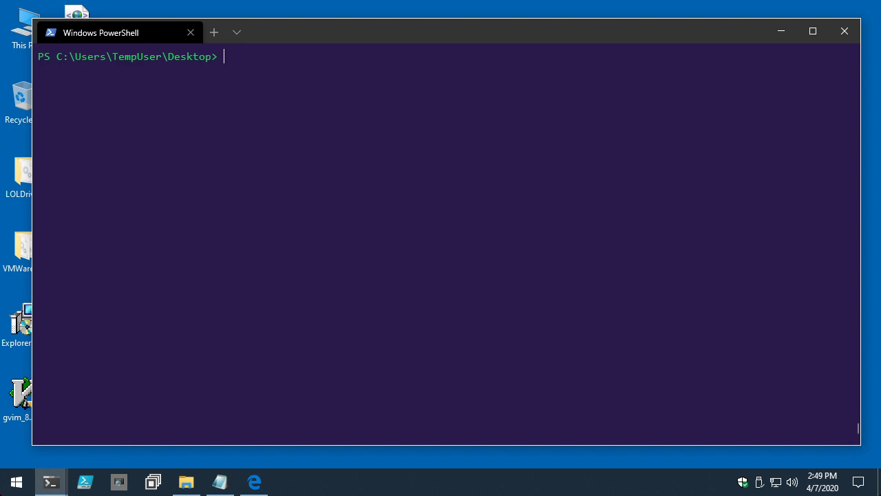
text(Get-AuthenticodeSignature )
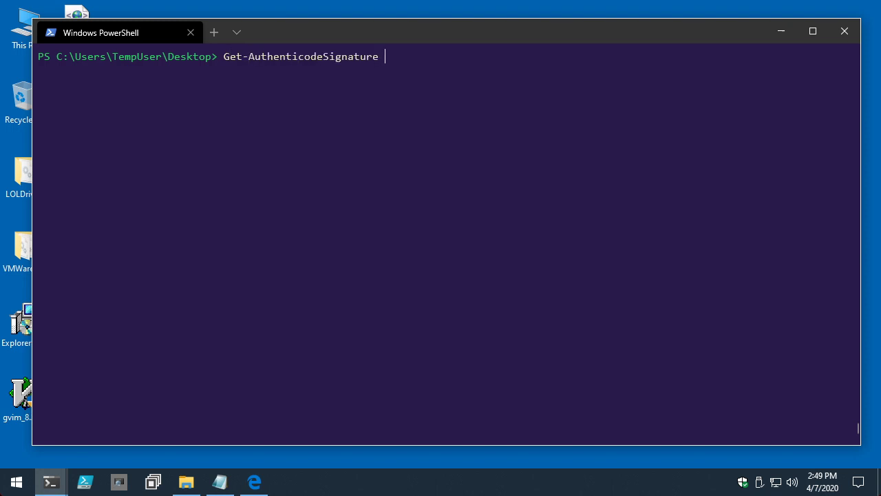
text(.\g)
key(Tab)
key(Return)
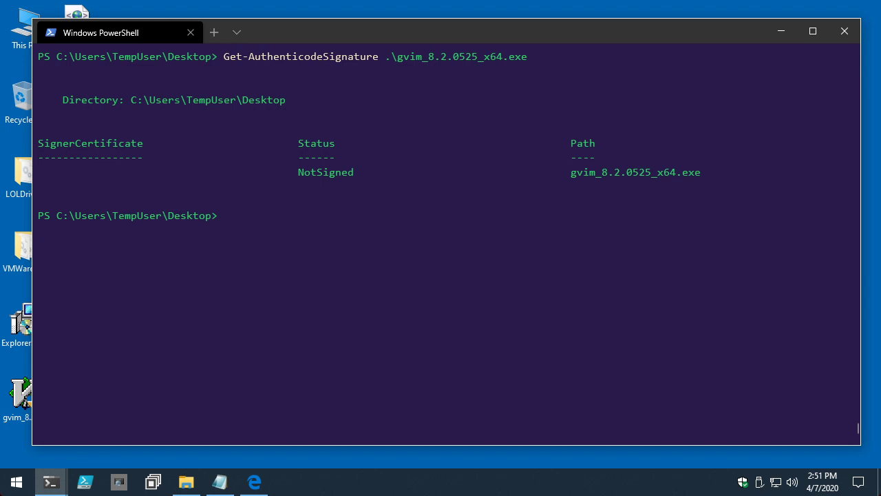
mouse_move(50, 482)
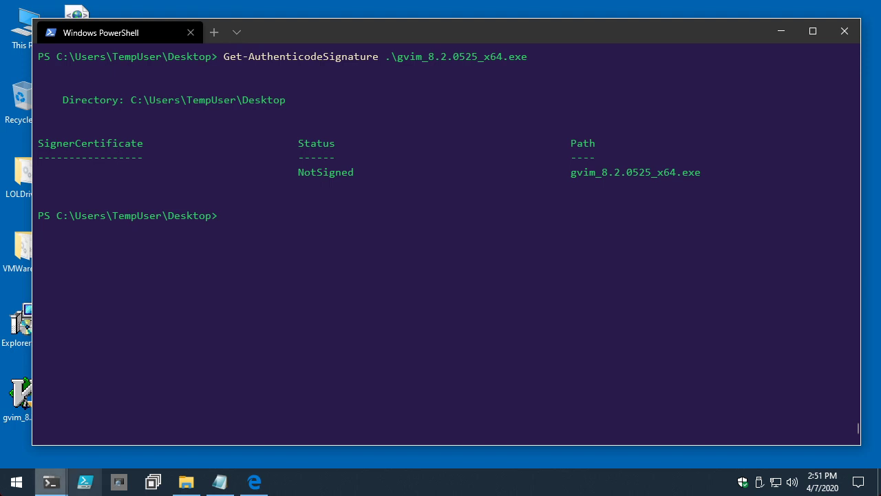
click(223, 420)
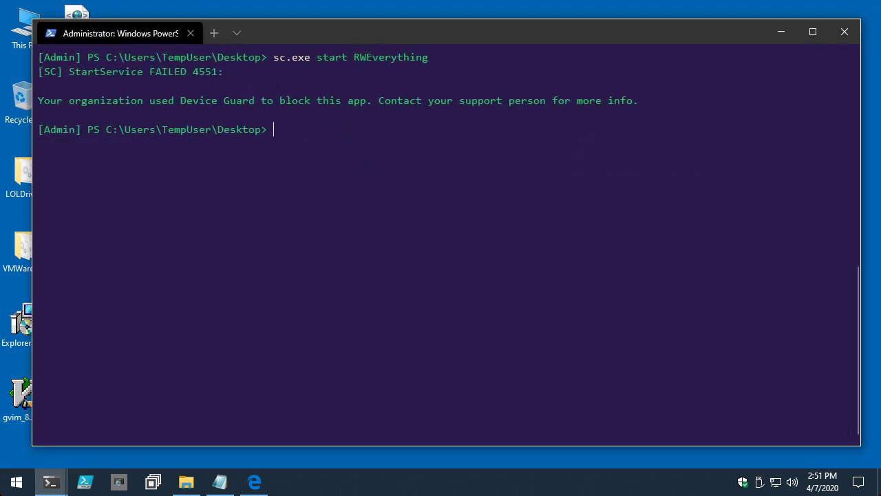
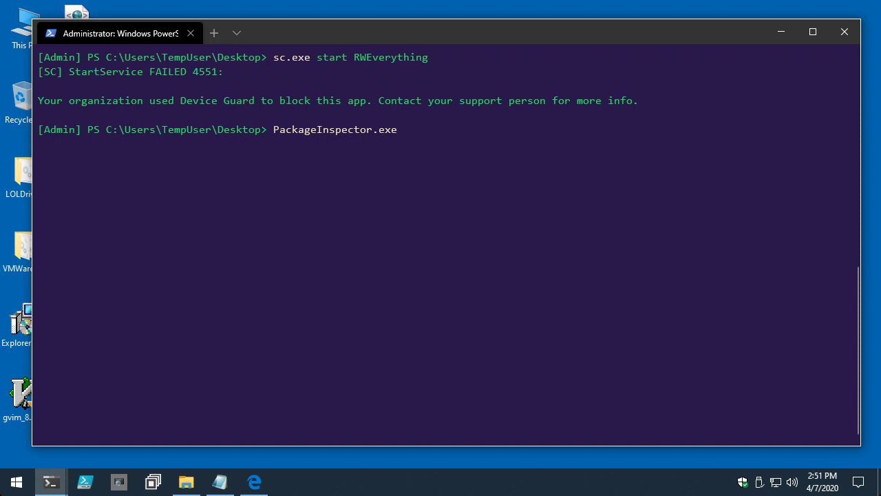
- Print PackageInspector's usage help with 'packagein /?', then retype PackageInspector.exe at the new prompt
text( /?)
key(Return)
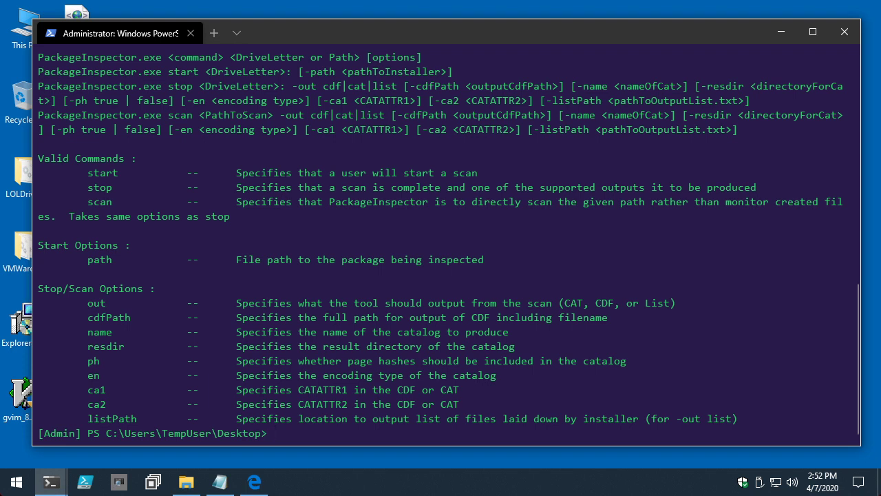
text(PackageInspector.exe)
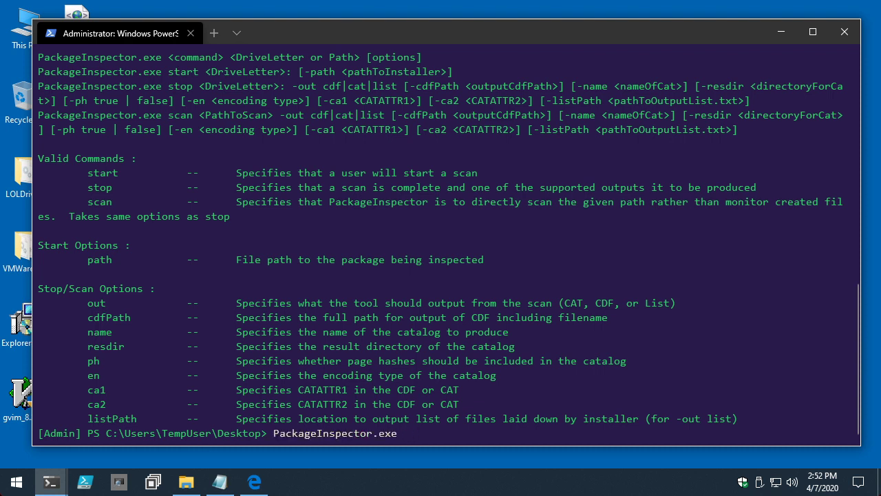
- Run PackageInspector start C: with -path set to the Desktop gvim_8.2.0525_x64.exe installer
text(start)
text(C: -path)
drag(107, 433, 262, 433)
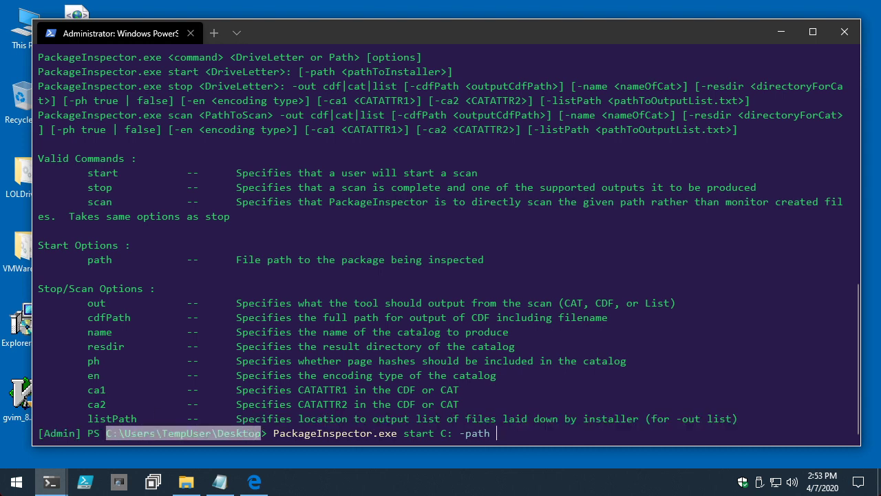
key(ctrl+c)
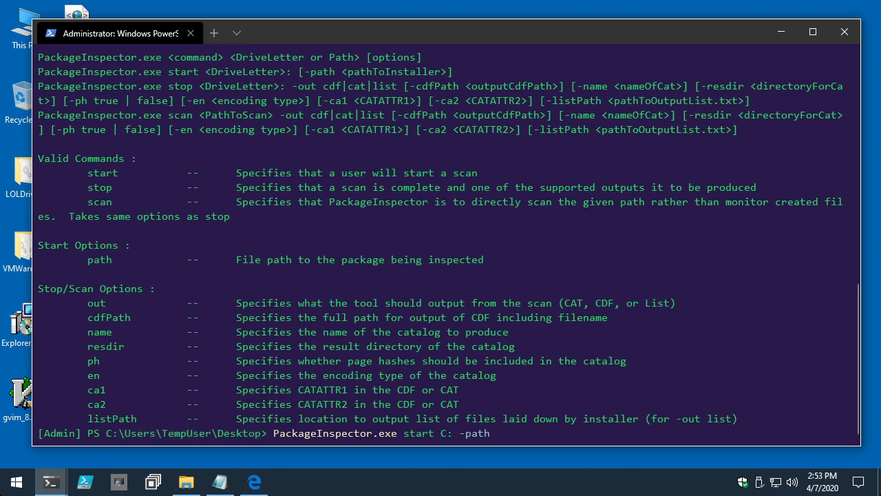
key(super+v)
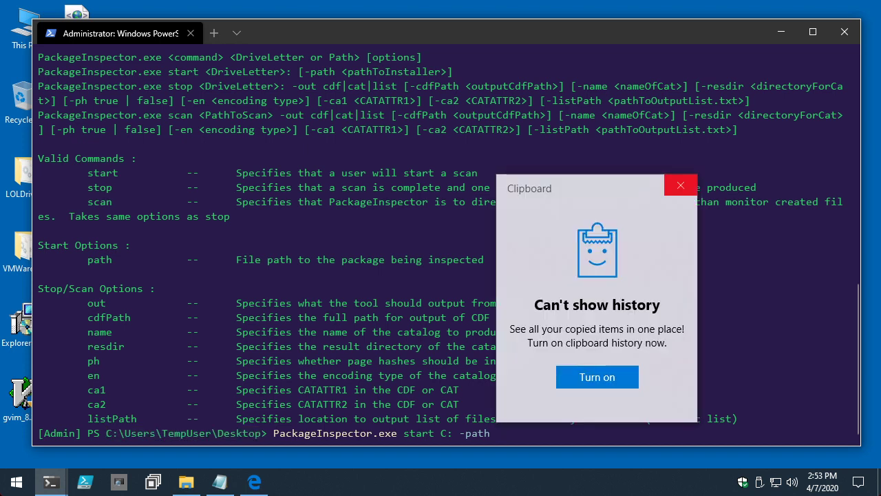
key(Escape)
key(ctrl+v)
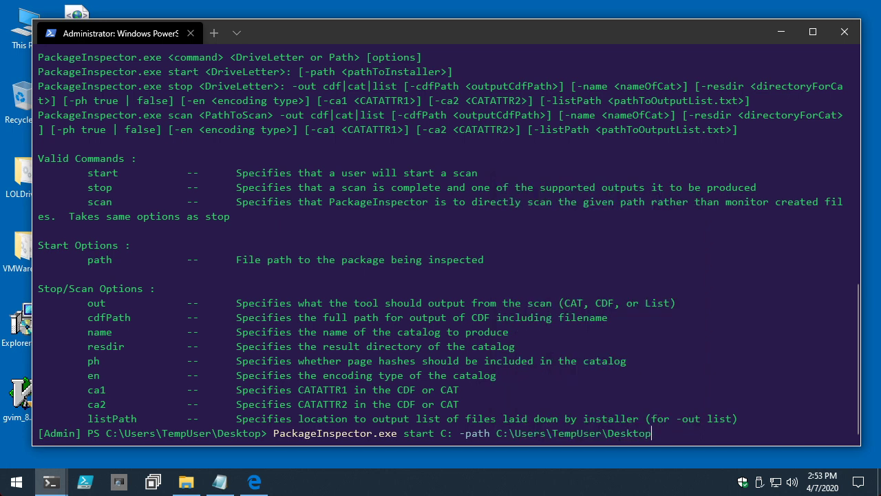
text(\)
text(gvim)
key(Tab)
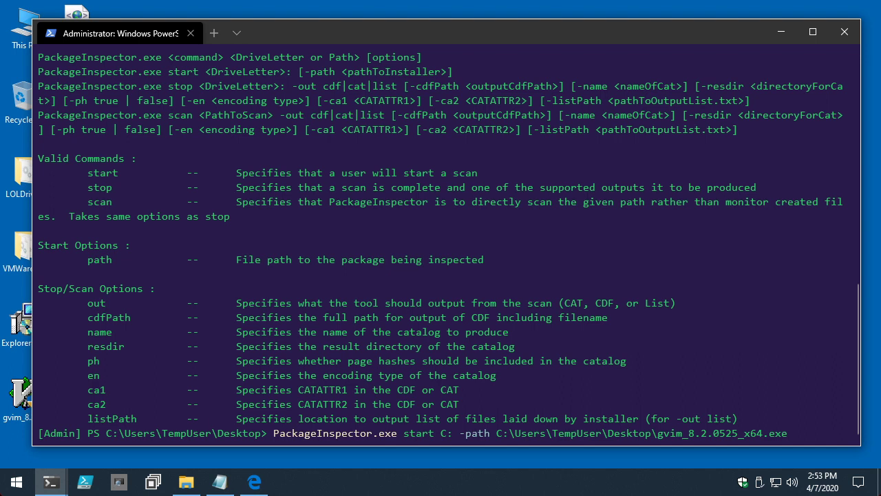
key(Return)
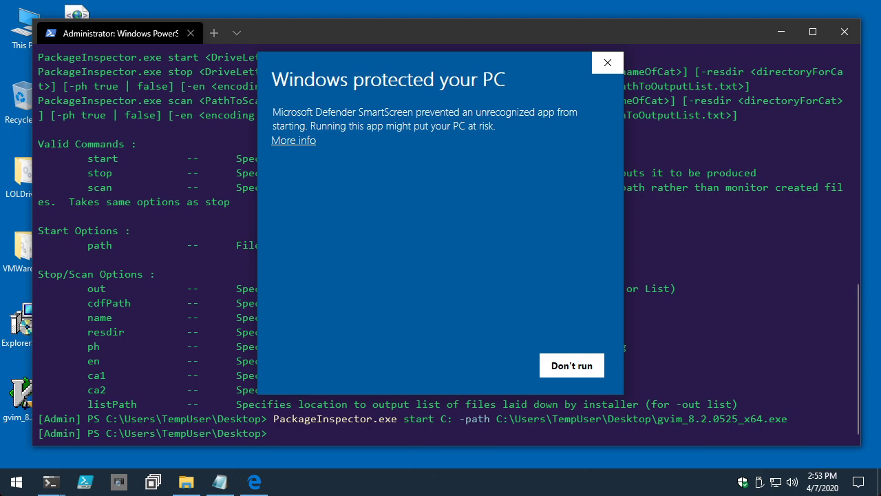
- Run the gvim installer past SmartScreen and UAC, keep English, and accept the licence
click(289, 140)
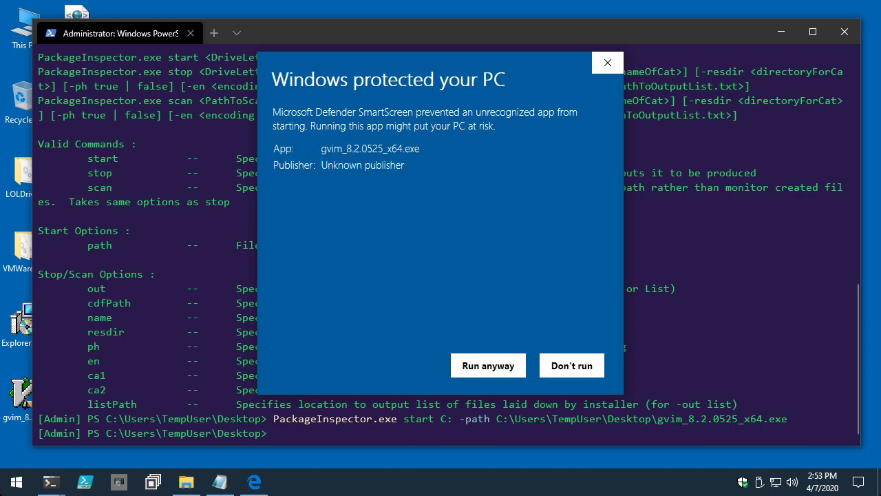
click(488, 366)
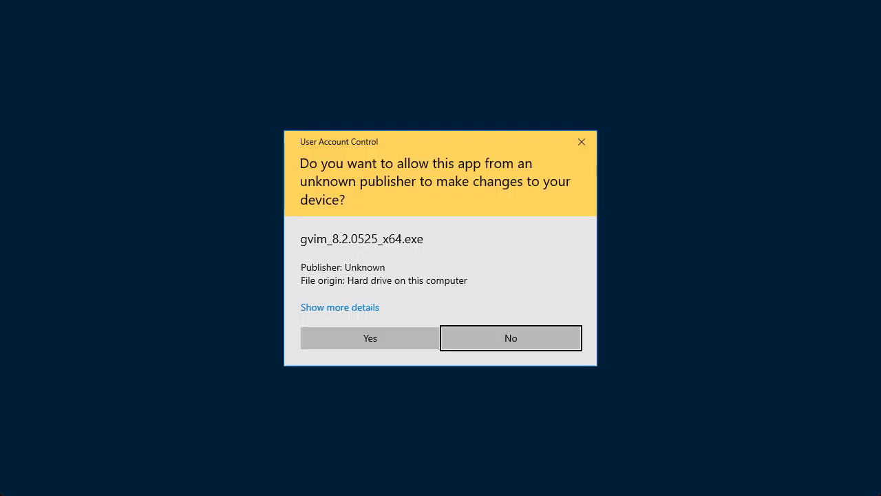
click(370, 338)
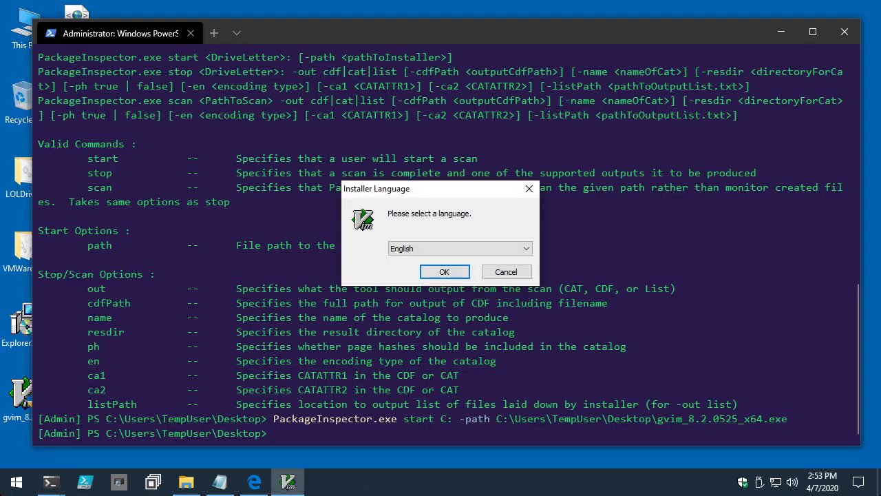
key(Return)
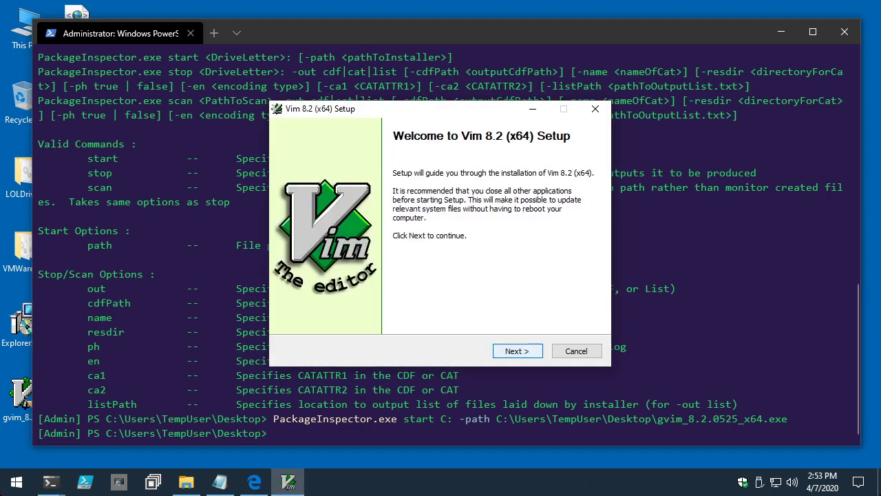
key(Return)
key(space)
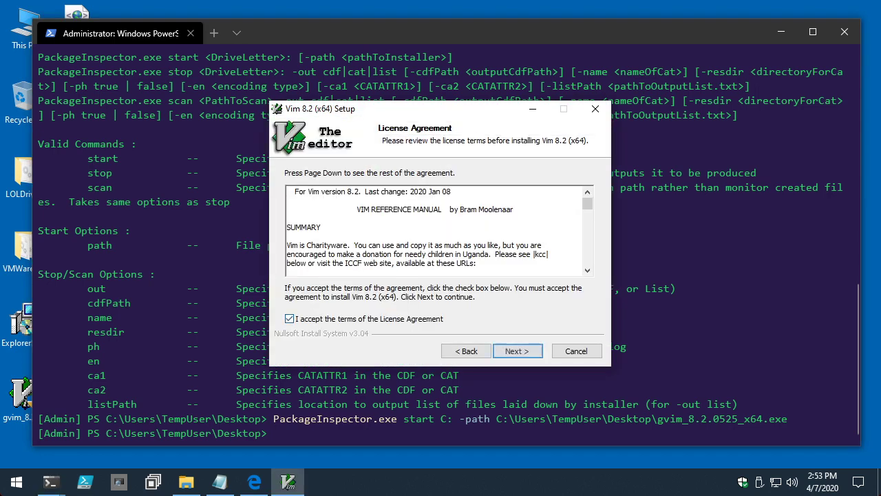
key(Return)
- Choose the Full install type on the Choose Components page
key(Tab)
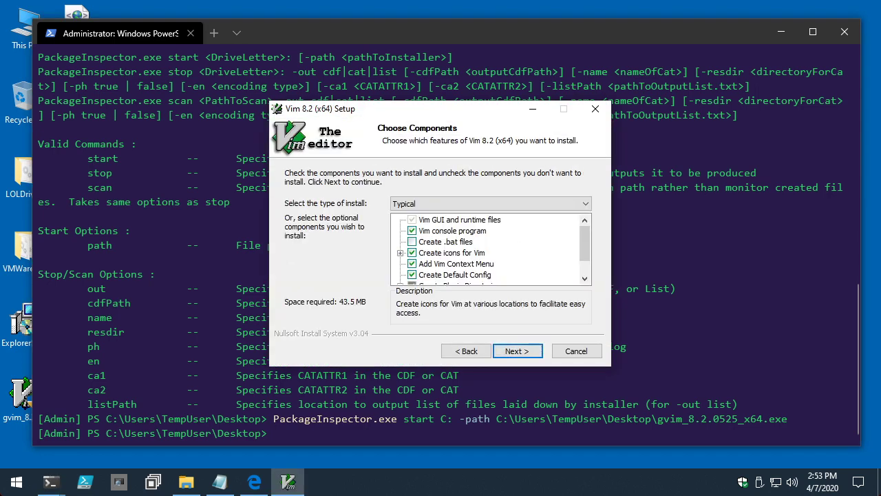
key(Down)
key(Down)
key(Down)
key(Down)
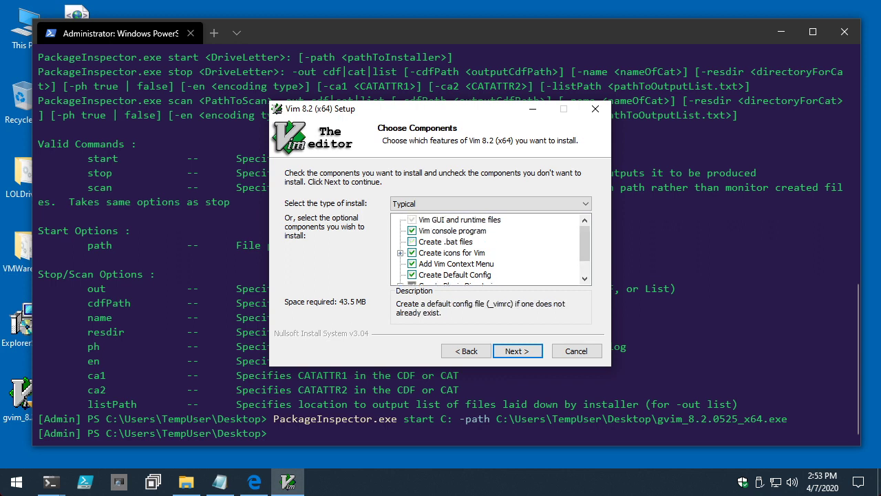
key(shift+Tab)
key(shift+Tab)
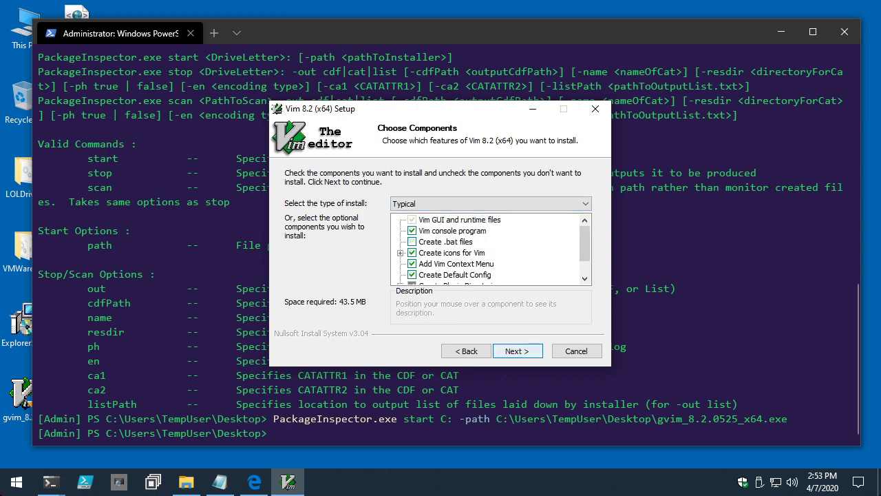
key(Tab)
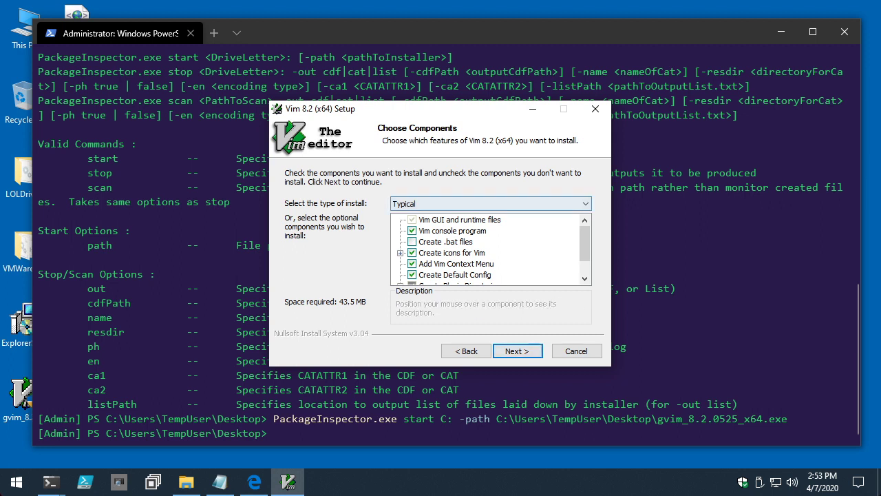
key(alt+Down)
key(Down)
key(Down)
key(Down)
key(Up)
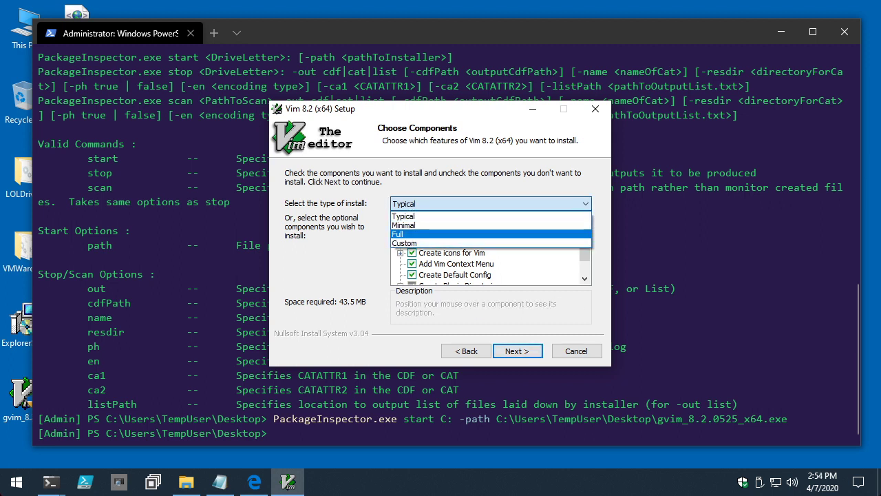
key(Return)
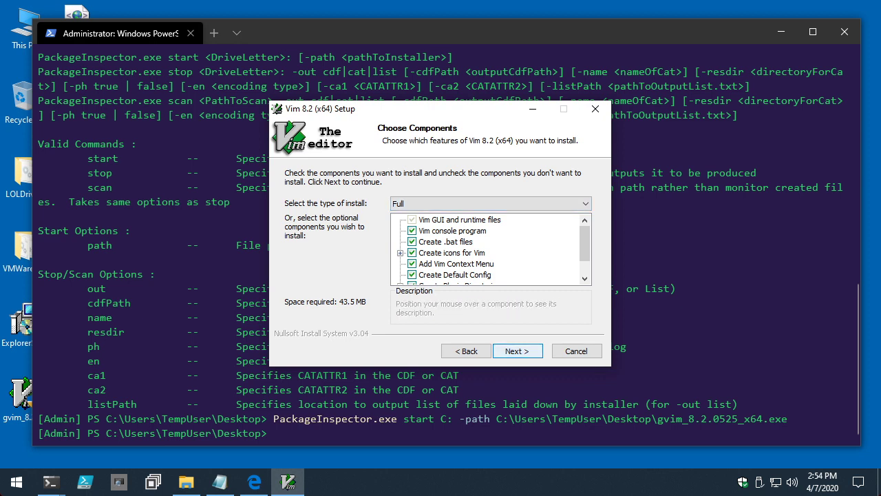
- Install Vim with default _vimrc into C:\Program Files\Vim, skip the README, and finish setup
key(Return)
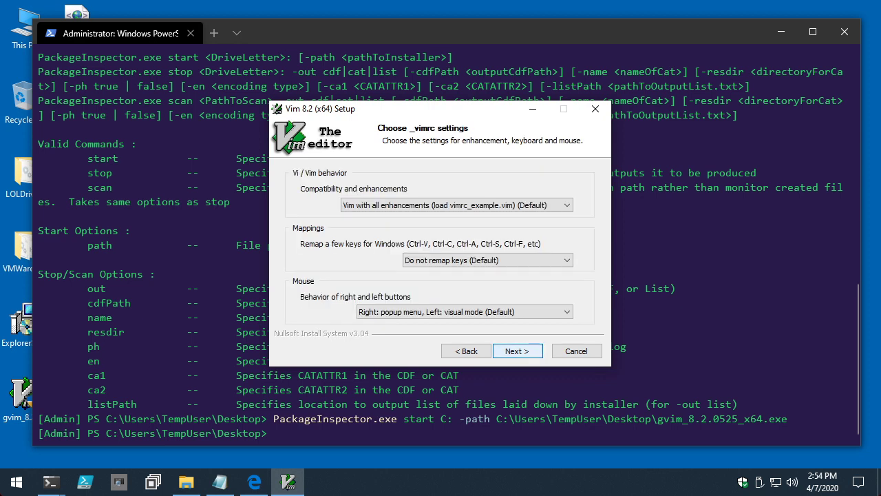
key(Return)
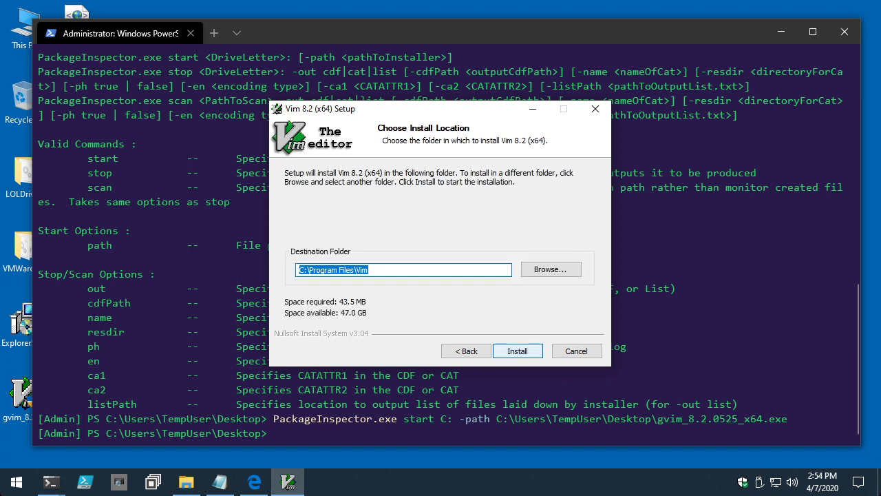
key(Return)
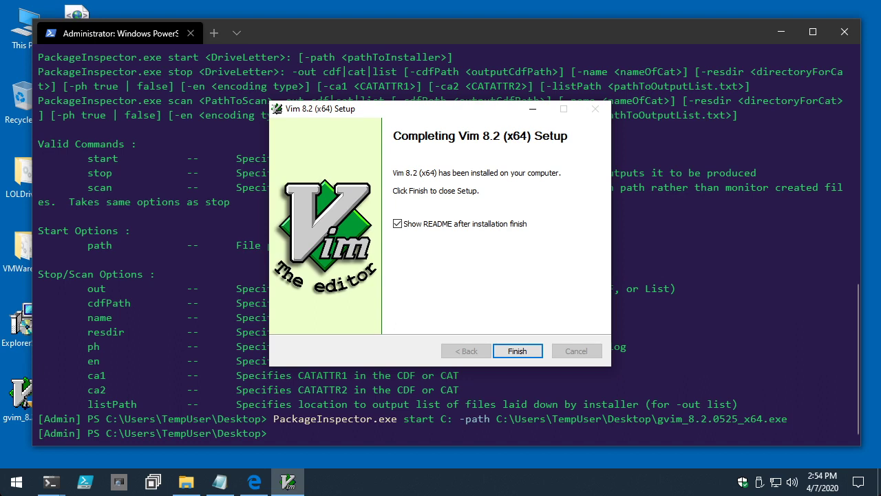
click(397, 224)
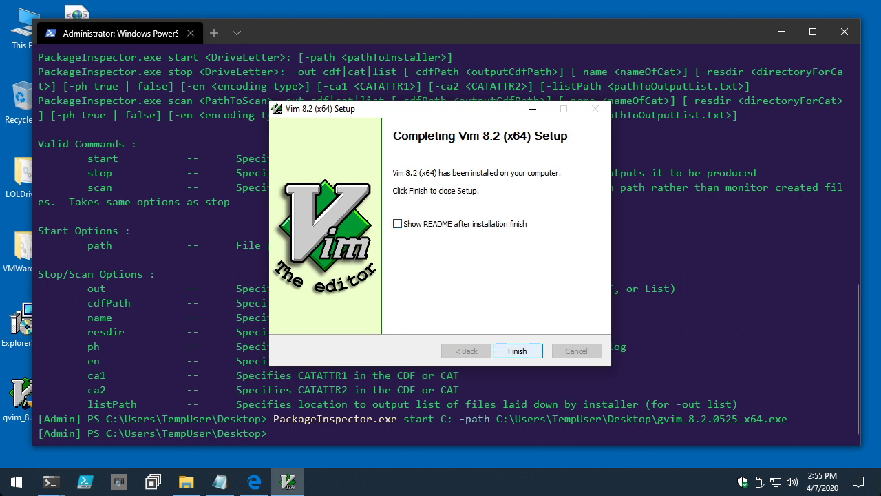
key(Return)
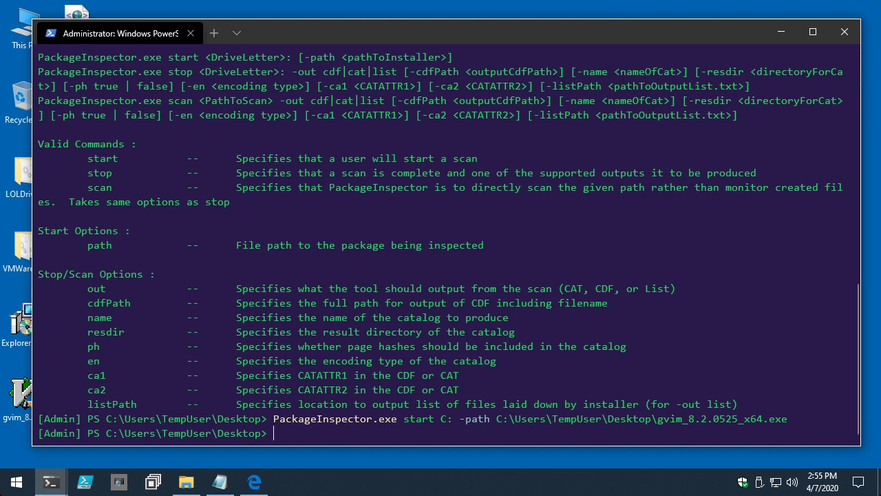
- Draft 'PackageInspector.exe stop C: -out list -listPath' after reviewing the cat, cdf and list output choices
text(Package)
key(Tab)
key(Tab)
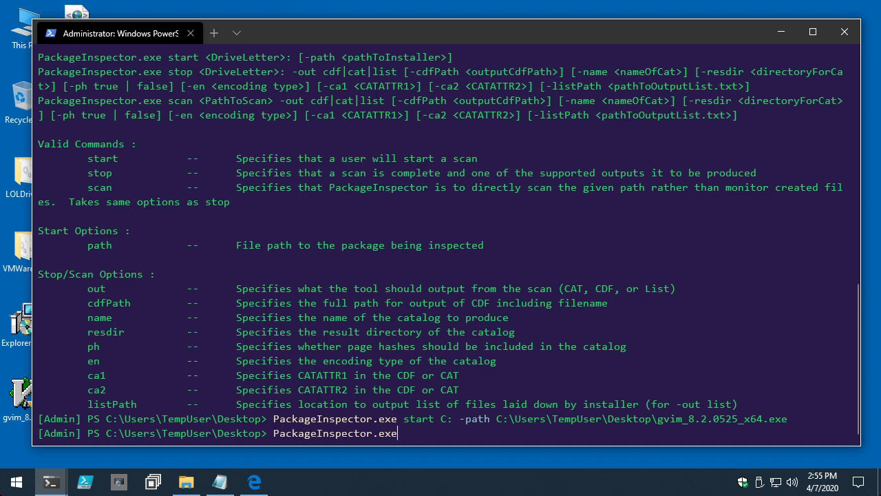
text(stop C:)
drag(285, 72, 397, 72)
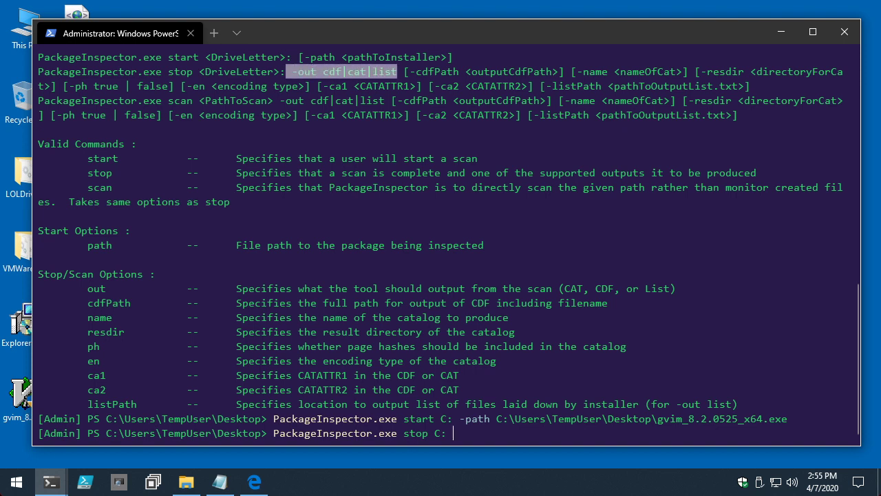
mouse_move(349, 72)
mouse_down()
mouse_move(385, 71)
mouse_move(329, 72)
mouse_move(367, 72)
mouse_up()
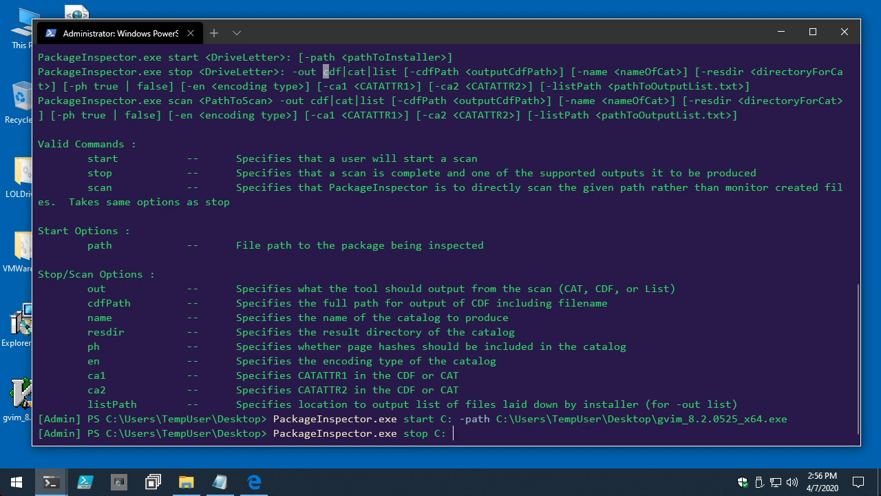
drag(329, 72, 341, 72)
drag(348, 71, 397, 72)
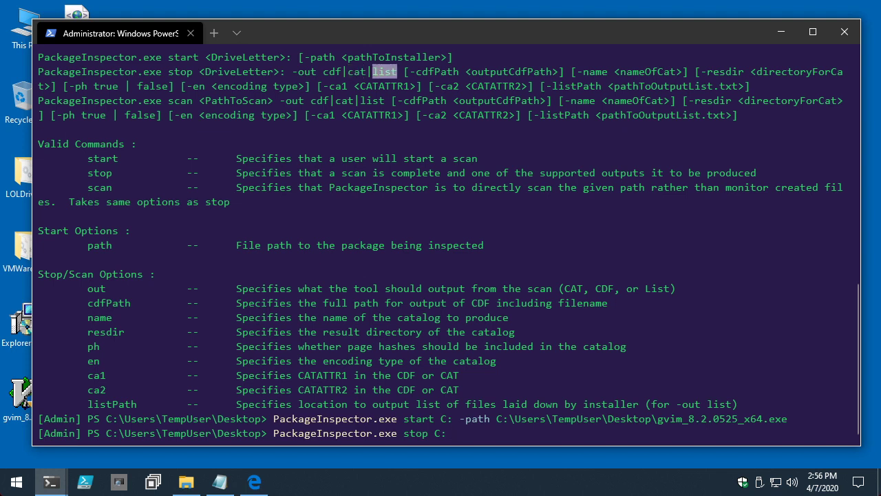
text(-out)
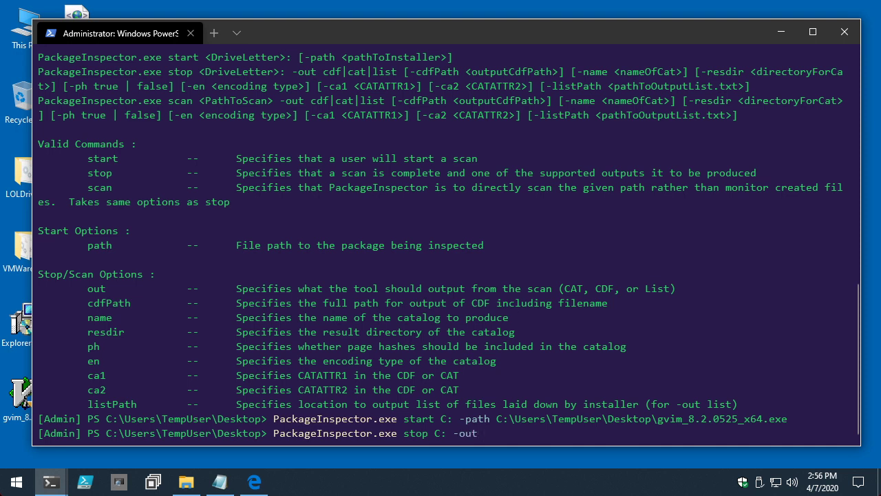
text( list)
drag(546, 86, 577, 86)
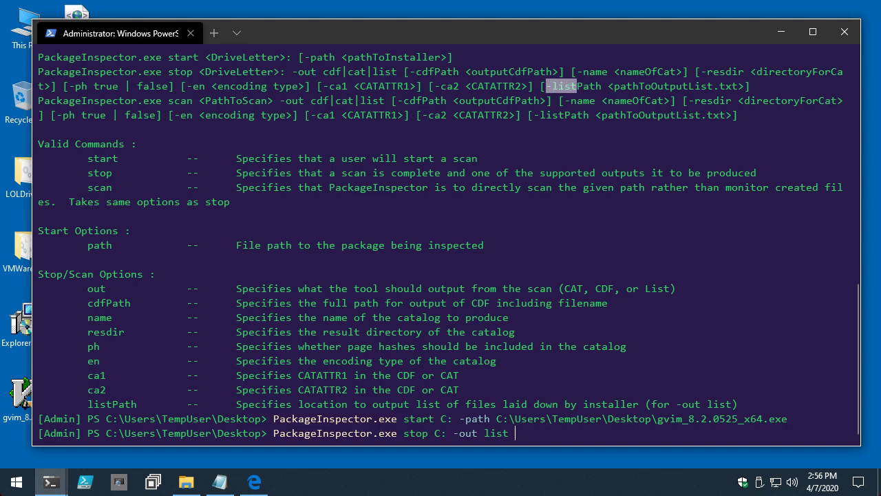
text(-listPath)
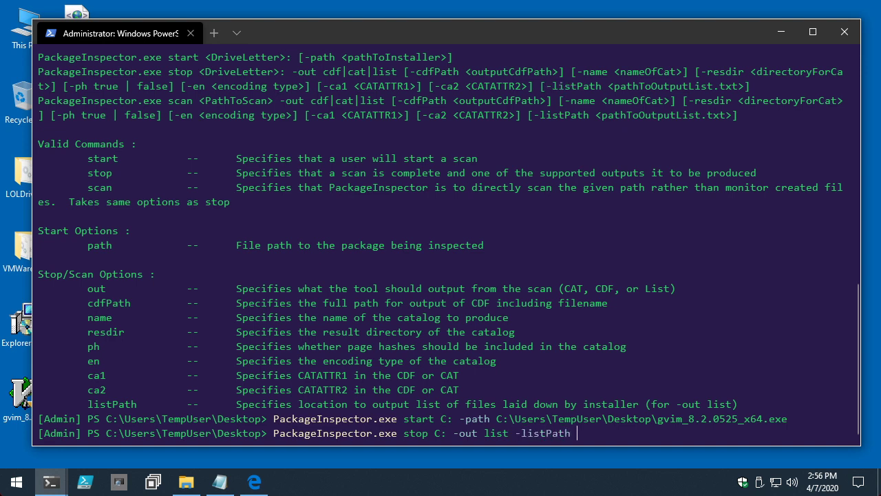
drag(106, 433, 261, 433)
- Run stop C: -out list -listPath with the Desktop path and gvim_files.txt as the list file
key(ctrl+c)
key(ctrl+c)
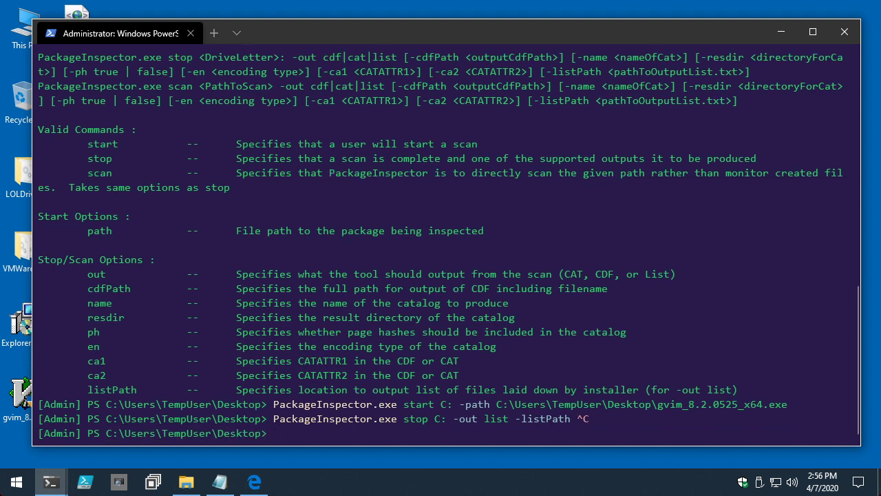
key(Up)
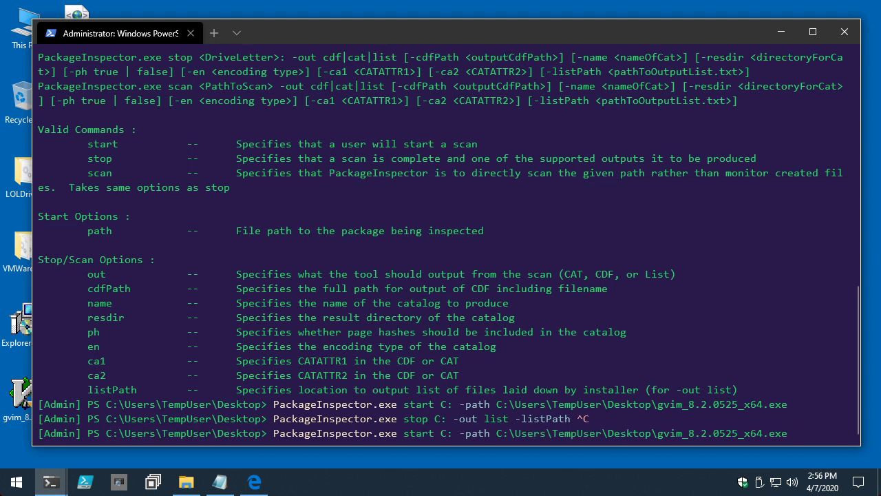
key(BackSpace)
key(BackSpace)
key(BackSpace)
key(BackSpace)
key(BackSpace)
key(BackSpace)
key(BackSpace)
key(BackSpace)
key(BackSpace)
key(BackSpace)
key(BackSpace)
key(BackSpace)
key(BackSpace)
key(BackSpace)
key(BackSpace)
key(BackSpace)
key(ctrl+c)
text(PackageI)
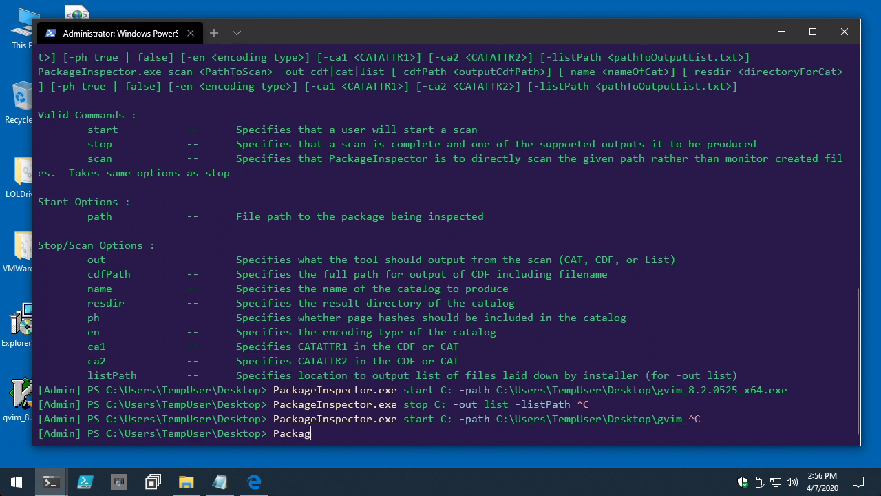
key(Tab)
key(Tab)
text(stop C:)
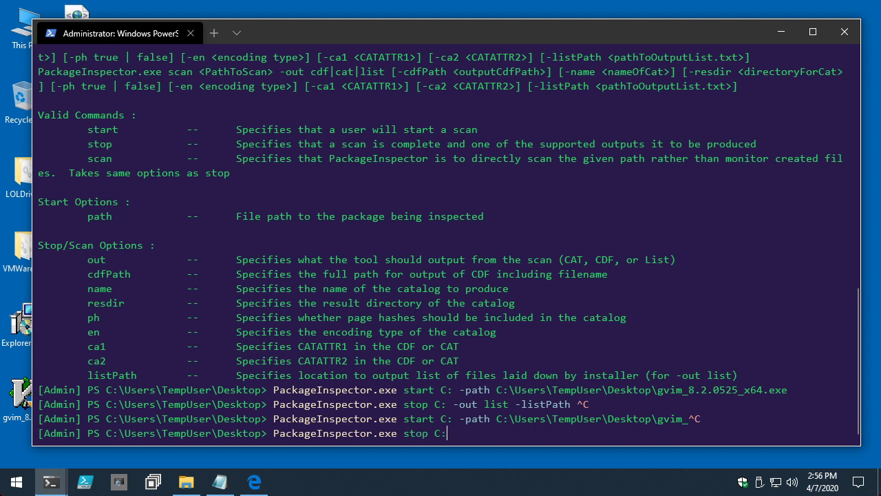
text( -out list -listPath)
key(ctrl+v)
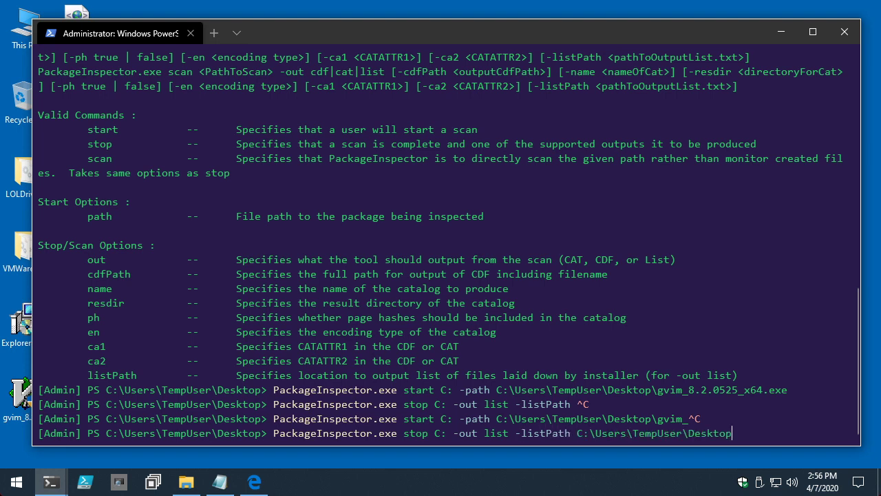
text(\gvim_files.txt)
key(Return)
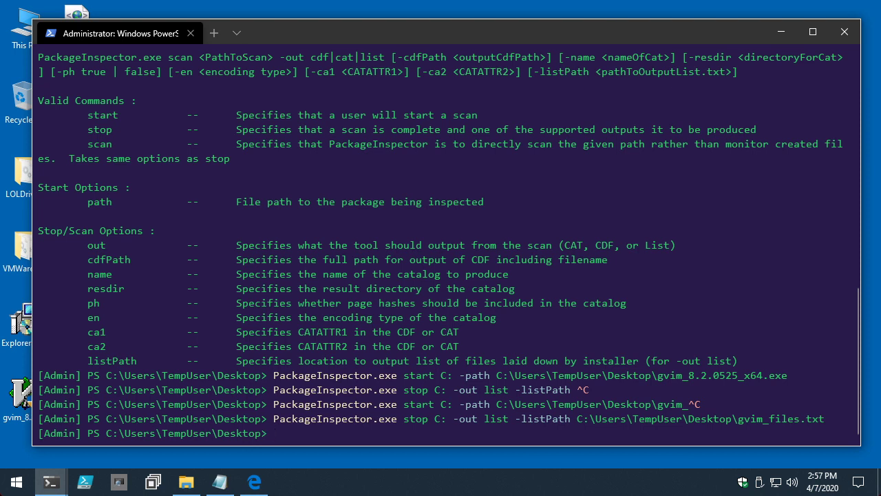
- Print .\gvim_files.txt with cat after first mistakenly catting the gvim installer
text(cat gvim)
key(Tab)
key(Return)
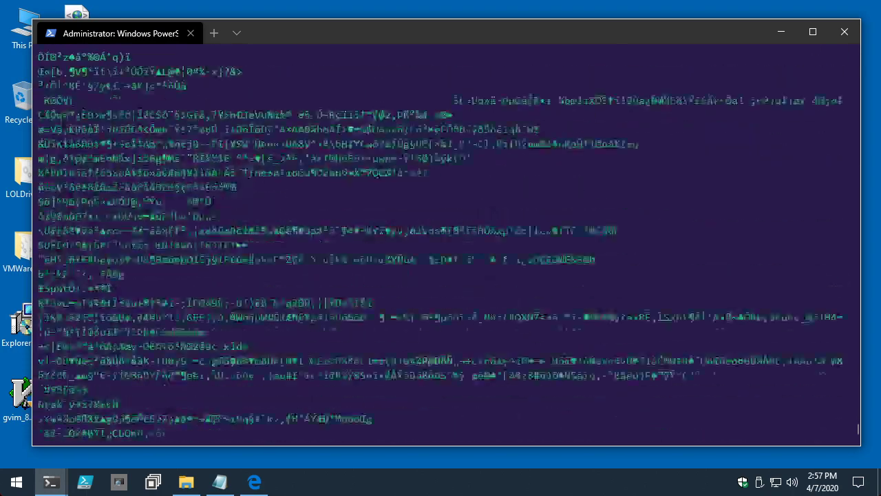
key(Up)
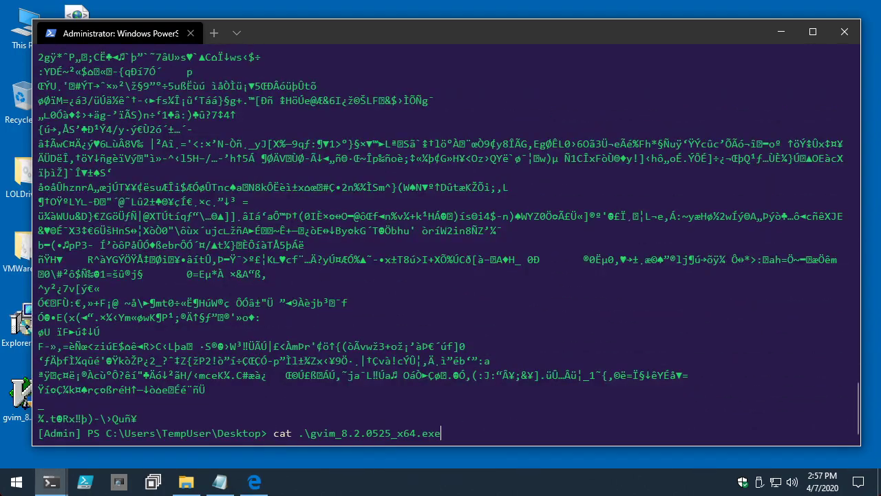
key(BackSpace)
key(BackSpace)
key(BackSpace)
key(BackSpace)
key(BackSpace)
key(BackSpace)
key(BackSpace)
key(BackSpace)
key(BackSpace)
key(BackSpace)
key(BackSpace)
key(BackSpace)
key(BackSpace)
key(BackSpace)
key(BackSpace)
key(BackSpace)
key(BackSpace)
text(_f)
key(Tab)
key(Return)
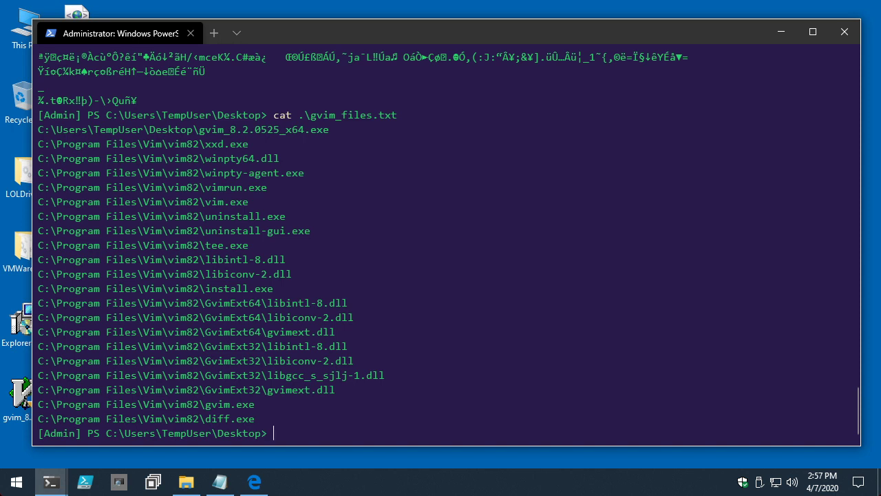
- Highlight the file list and the two uninstaller entries, then recall cat .\gvim_files.txt at a fresh prompt
drag(37, 130, 260, 419)
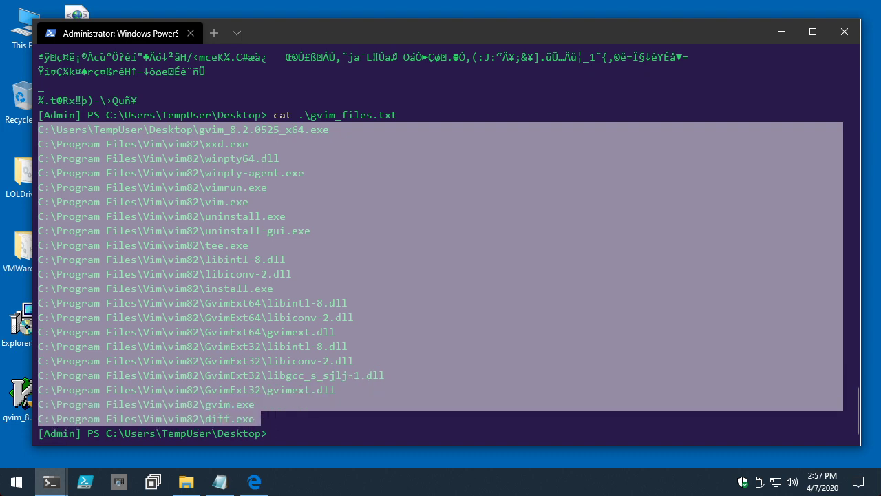
right_click(295, 418)
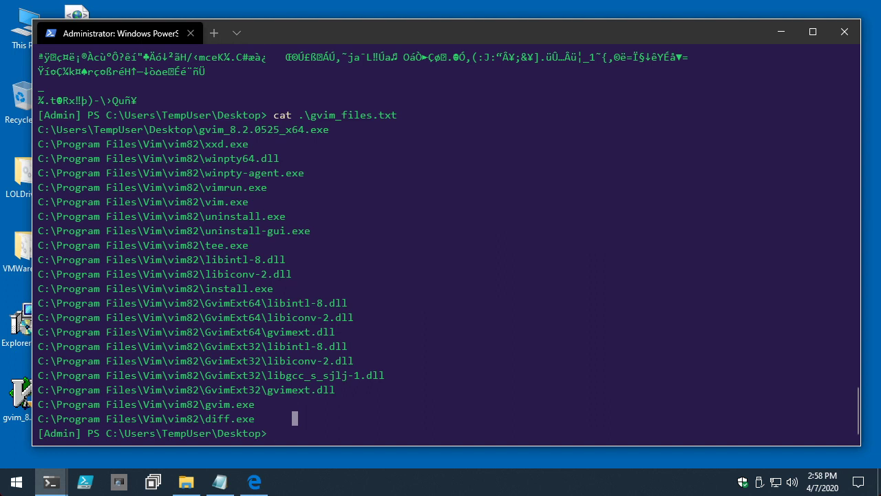
drag(38, 215, 310, 230)
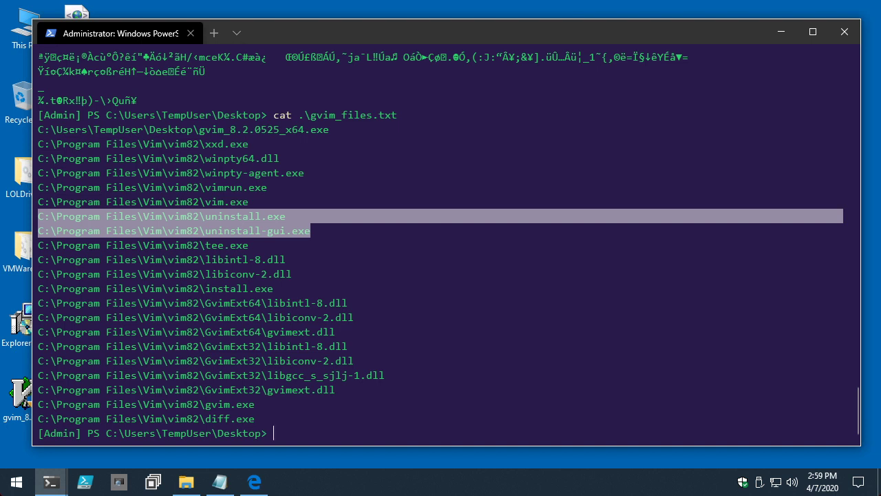
key(Return)
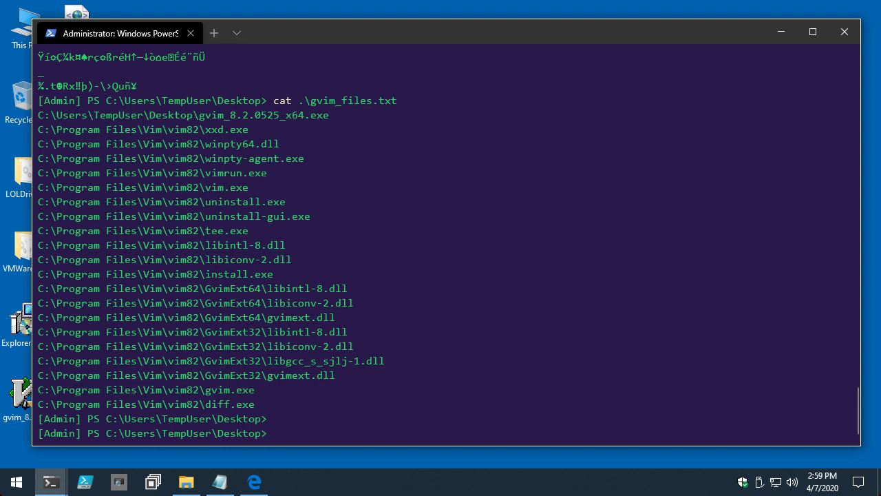
key(Up)
text(| )
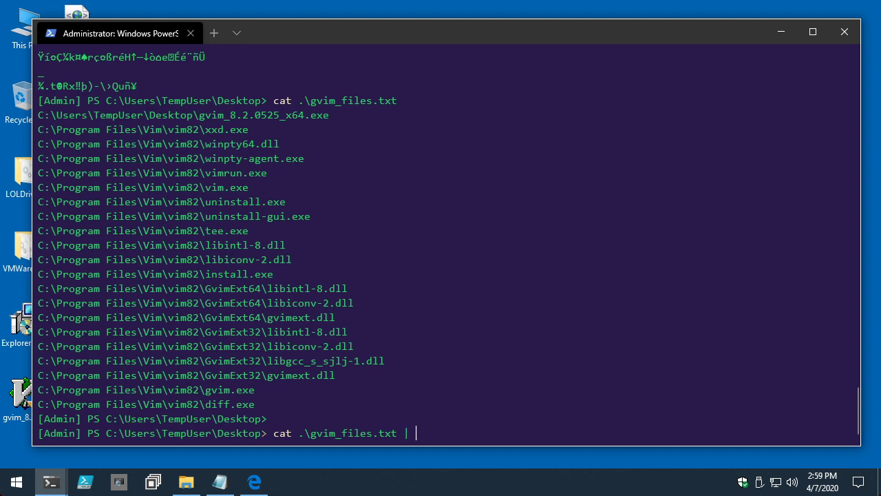
text(Get-Auth)
key(Tab)
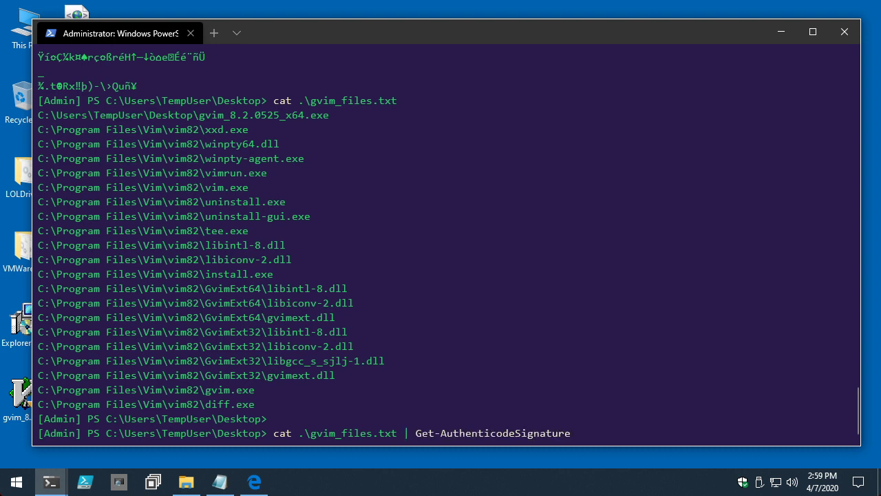
key(Return)
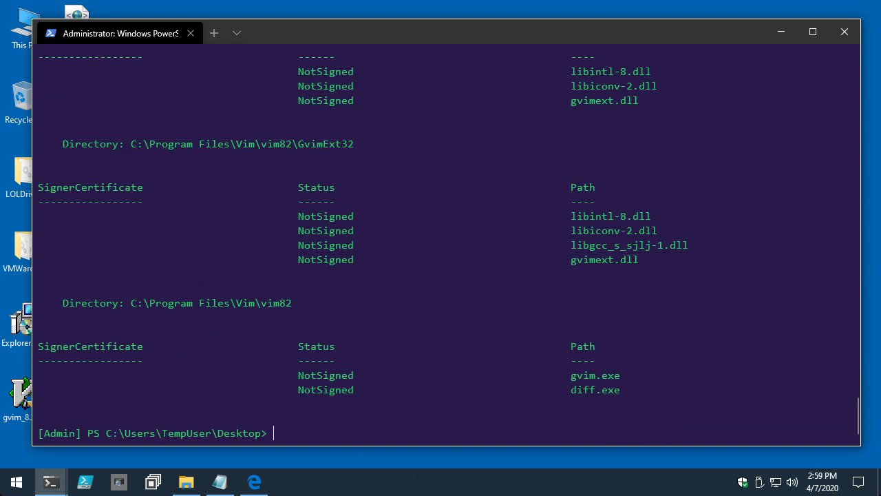
scroll(446, 234, up, 6)
scroll(446, 234, up, 6)
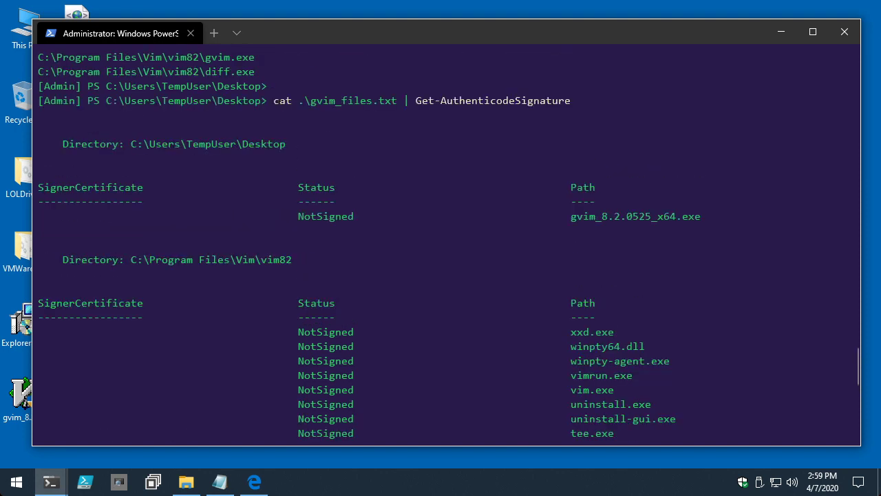
scroll(446, 234, down, 3)
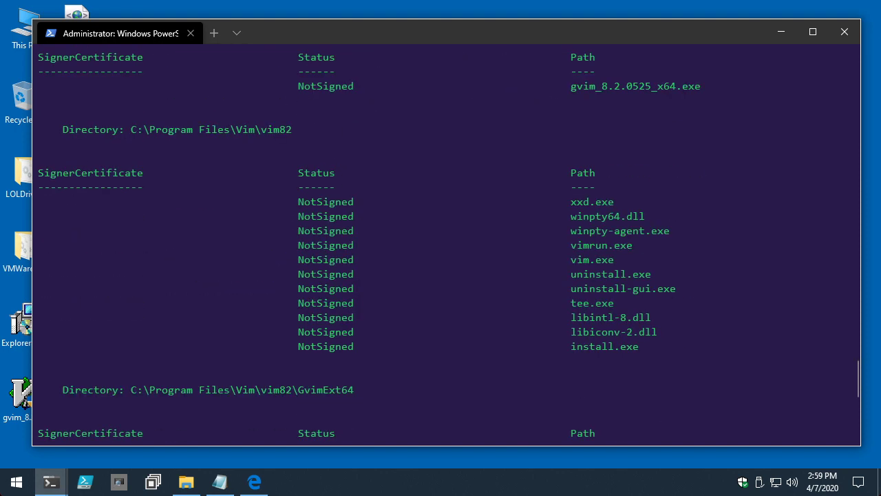
scroll(446, 234, down, 8)
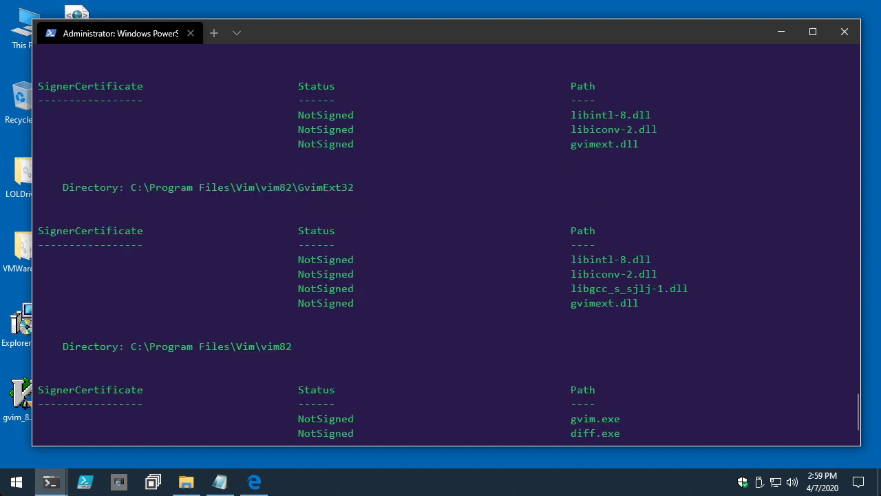
scroll(446, 234, down, 1)
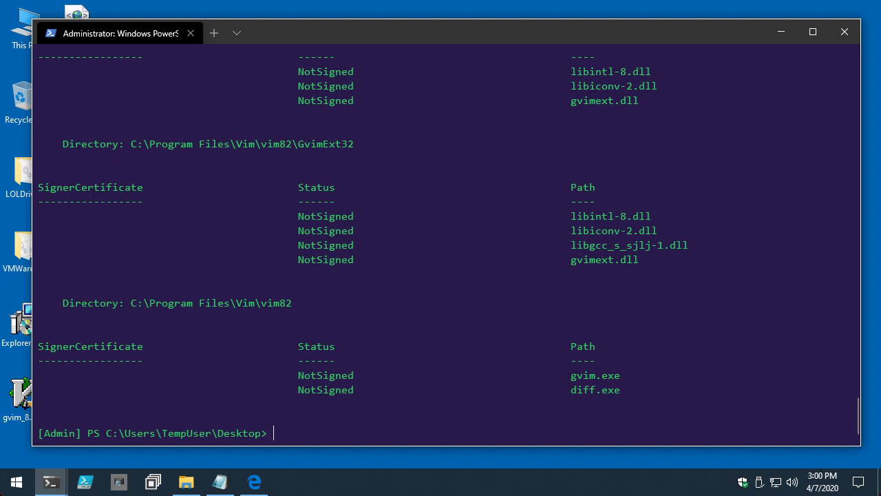
scroll(440, 241, up, 7)
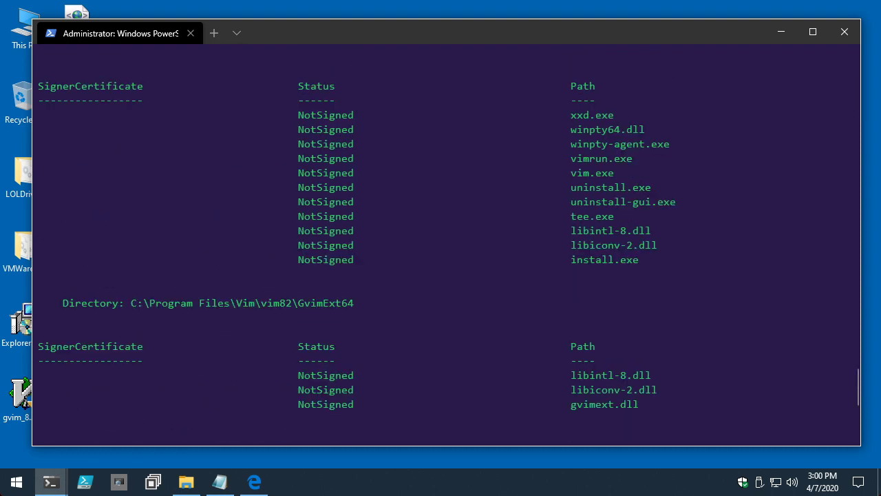
scroll(441, 241, up, 3)
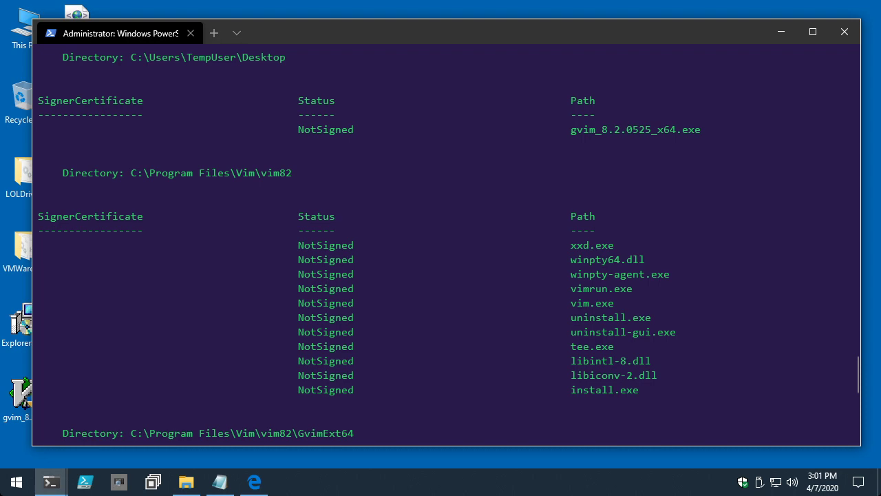
drag(131, 172, 188, 172)
scroll(187, 173, up, 6)
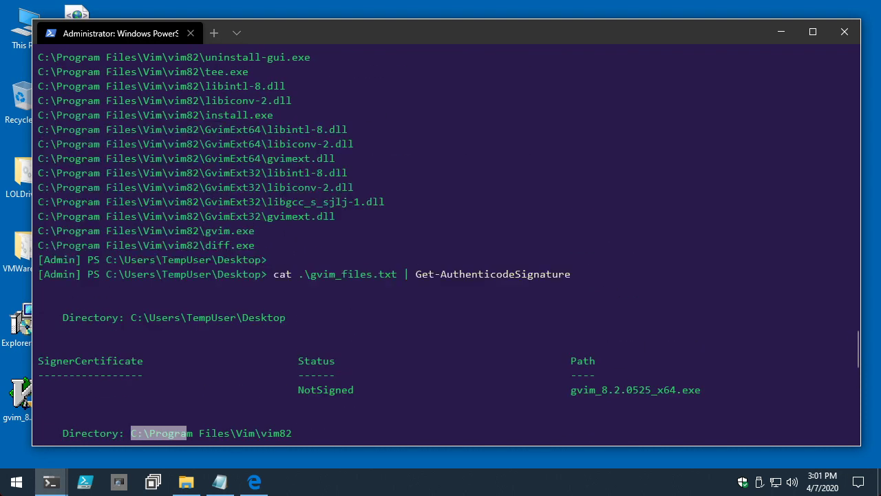
scroll(446, 241, up, 2)
drag(38, 173, 199, 173)
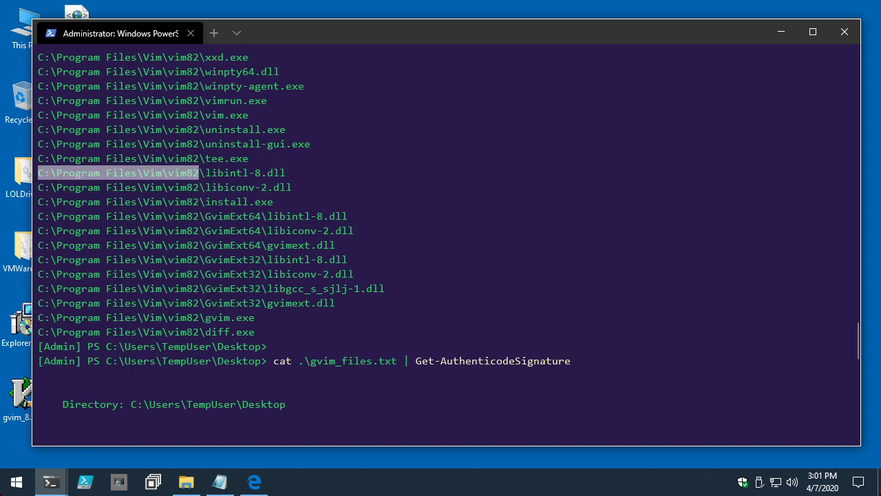
scroll(446, 241, up, 2)
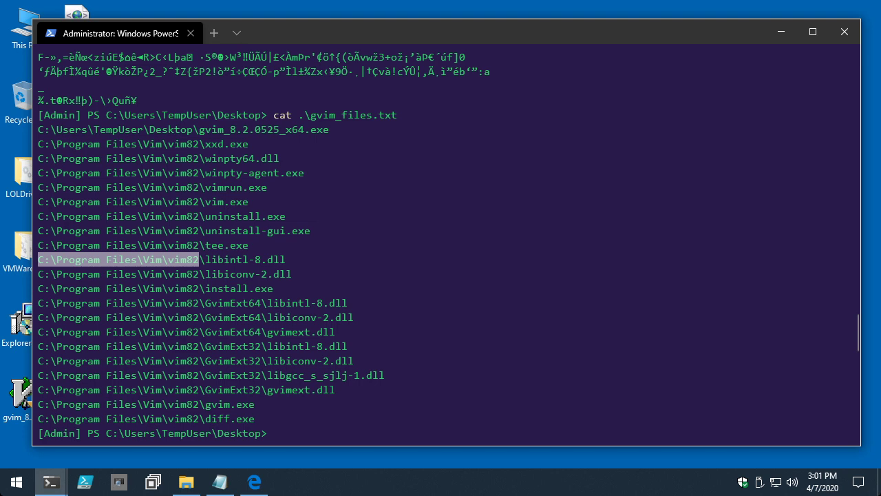
drag(58, 144, 136, 144)
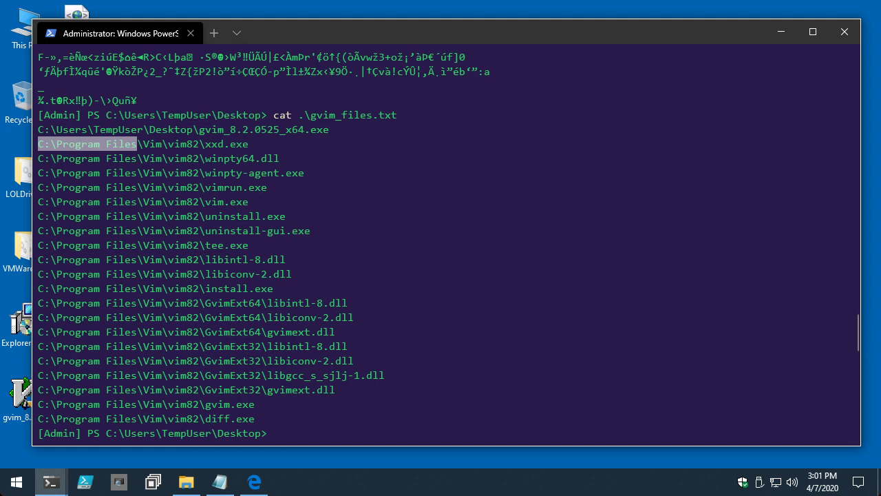
- Browse to C:\Program Files in File Explorer and open the Vim folder's Properties
click(186, 482)
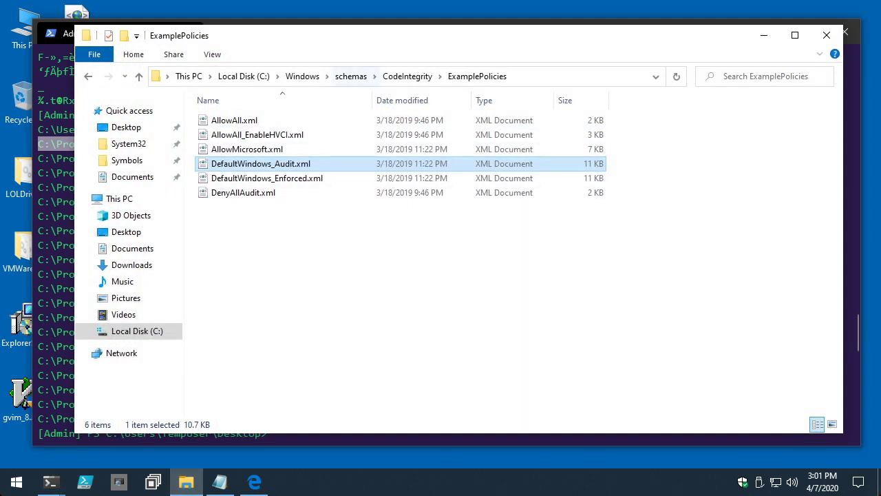
click(243, 76)
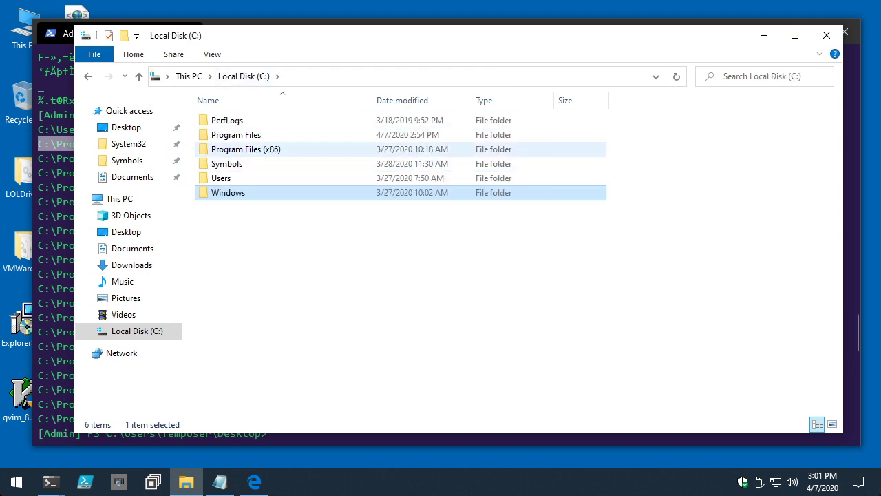
double_click(236, 135)
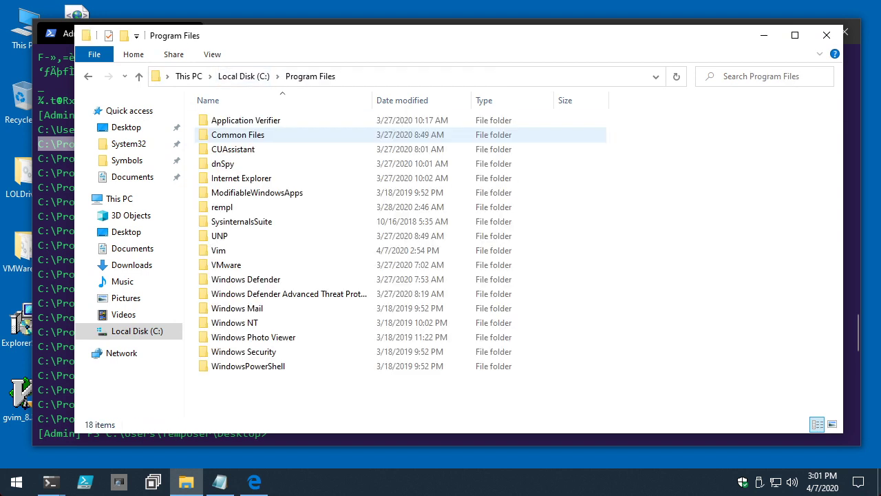
right_click(232, 250)
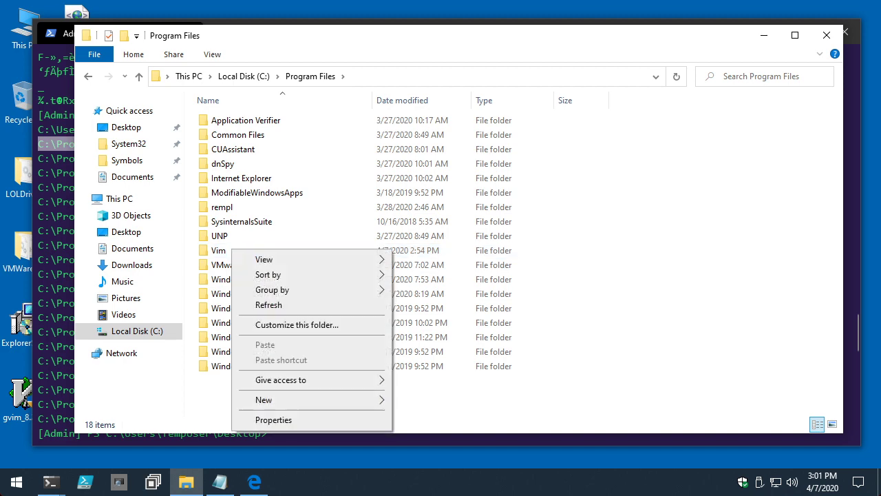
right_click(232, 250)
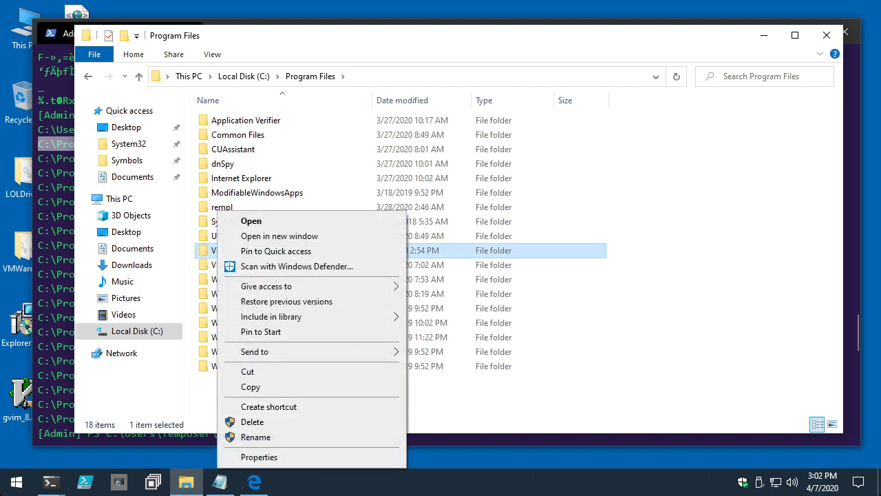
click(262, 456)
- Check the Users group on the Security tab: Read & execute, List folder contents and Read allowed
click(279, 163)
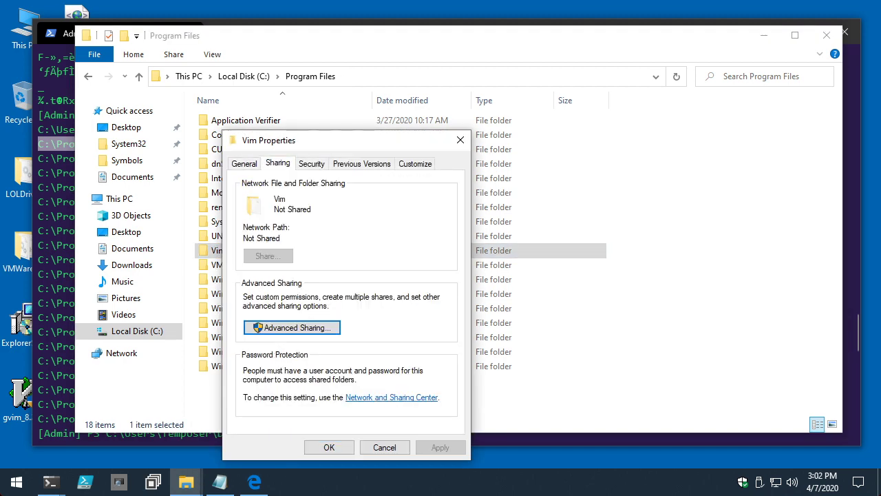
click(311, 164)
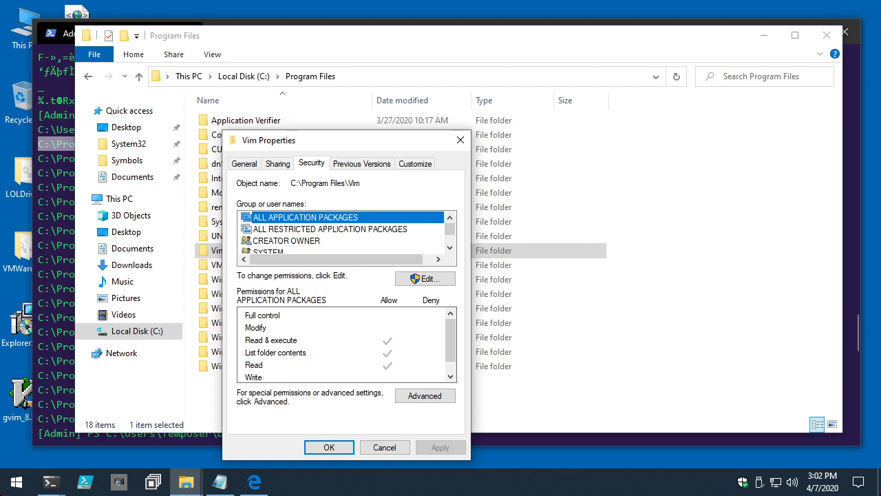
scroll(342, 234, down, 2)
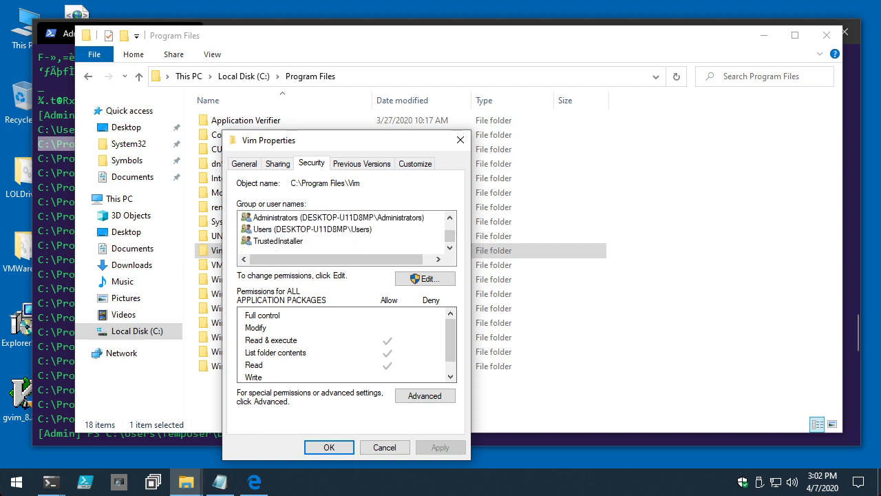
click(313, 229)
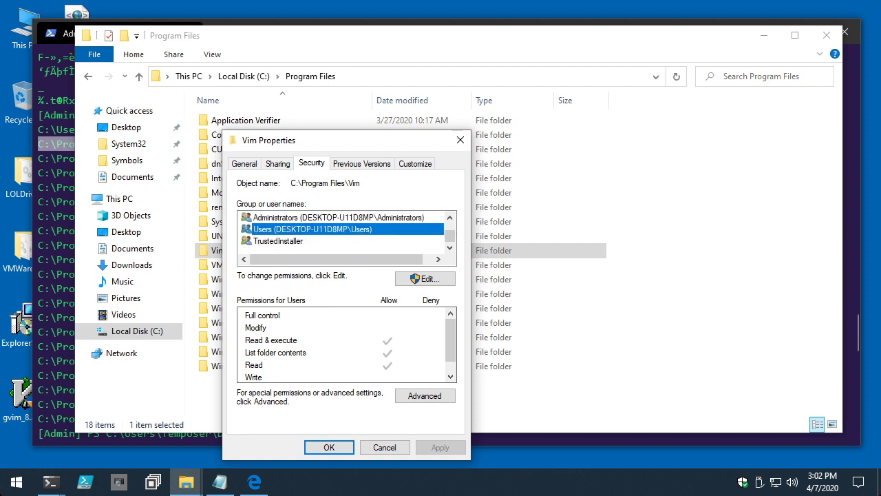
scroll(344, 344, down, 1)
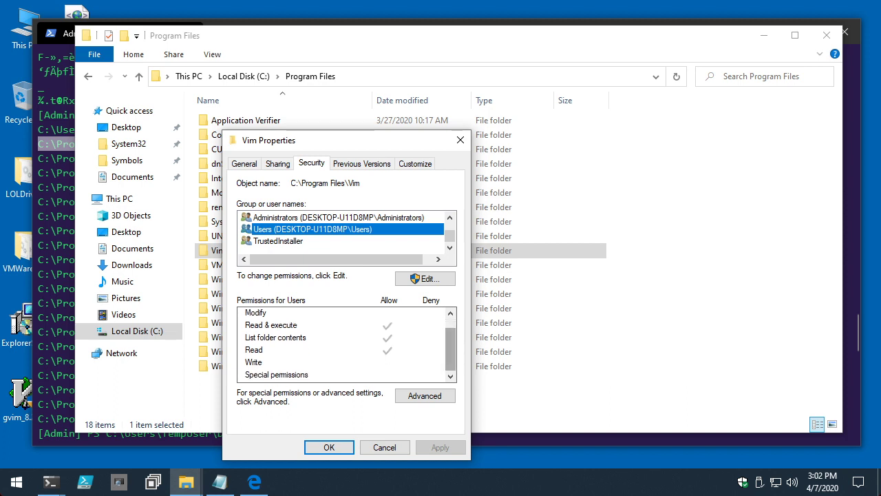
scroll(345, 345, up, 1)
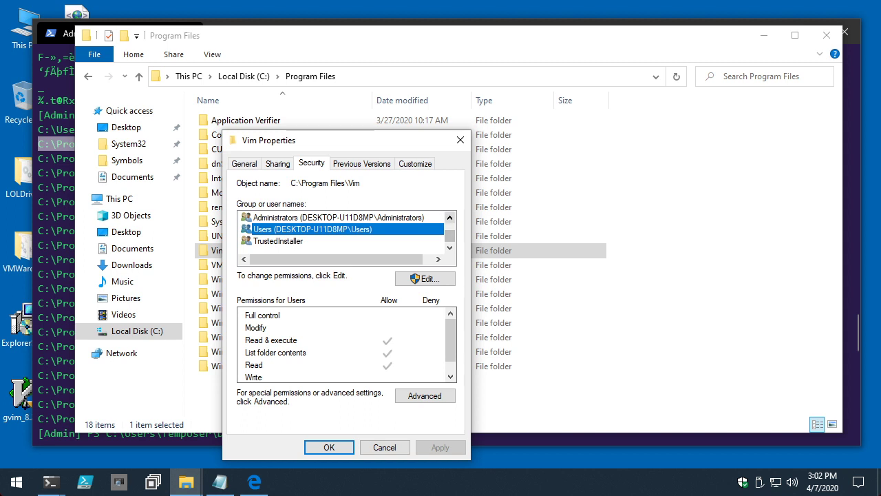
scroll(450, 217, up, 4)
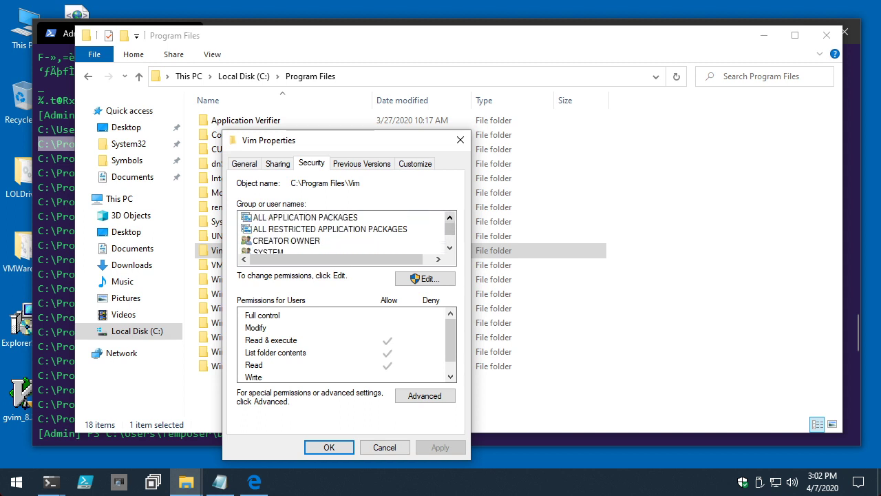
scroll(449, 217, down, 1)
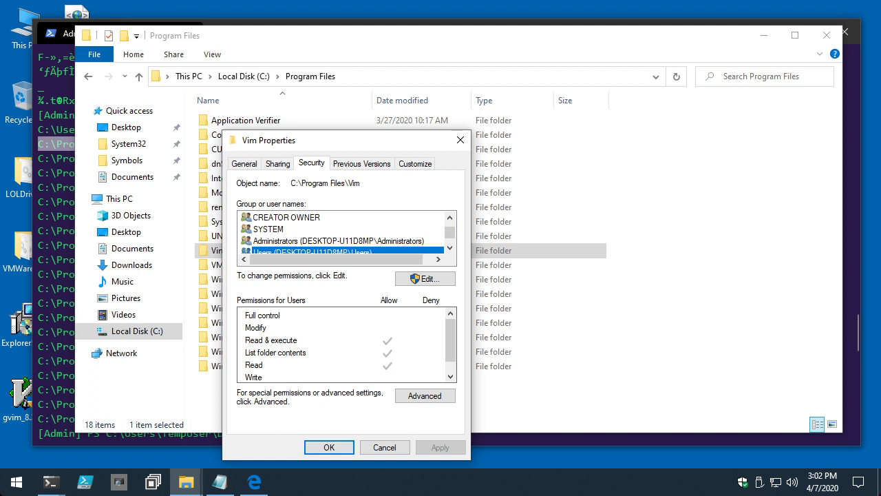
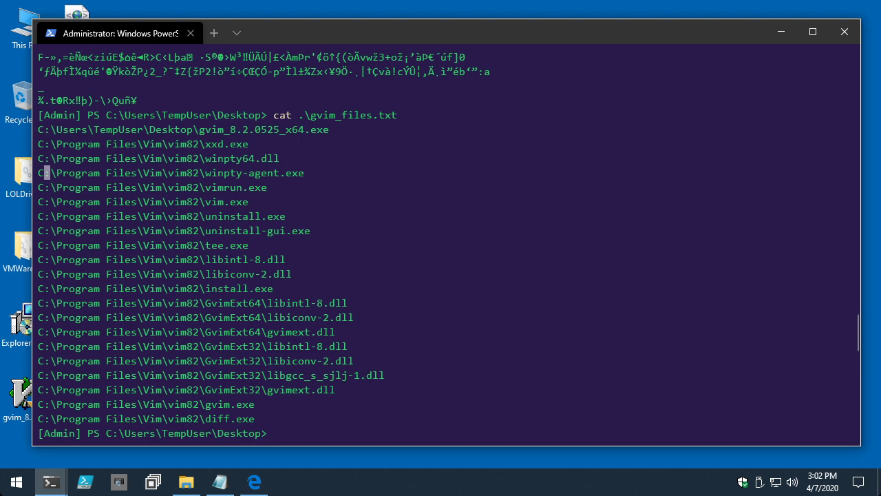
- Run Get-AuthenticodeSignature on the gvim_files.txt paths; each file reports NotSigned
key(ctrl+v)
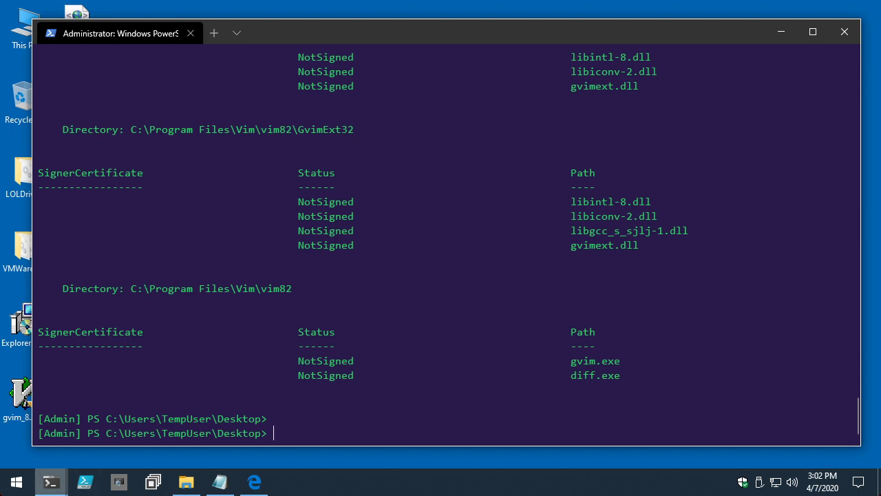
mouse_move(50, 482)
mouse_move(74, 427)
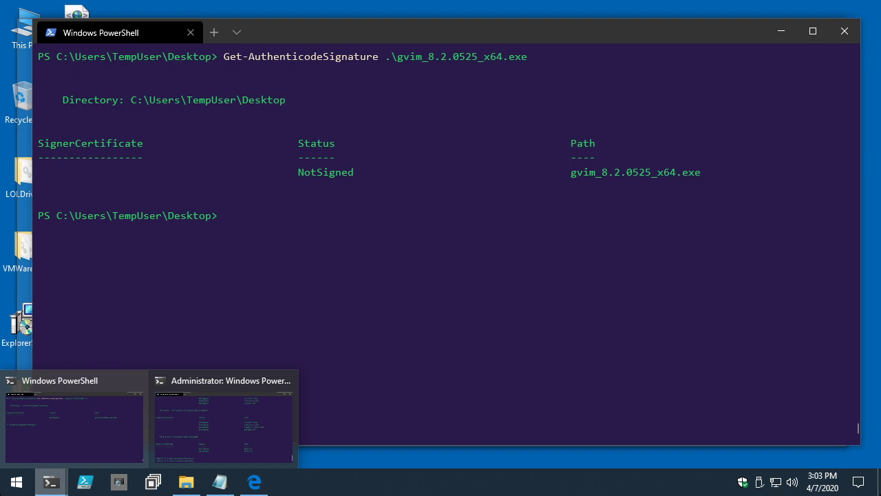
- Switch to the Administrator PowerShell window and scroll back to the gvim_files.txt path listing
click(224, 420)
scroll(223, 420, up, 10)
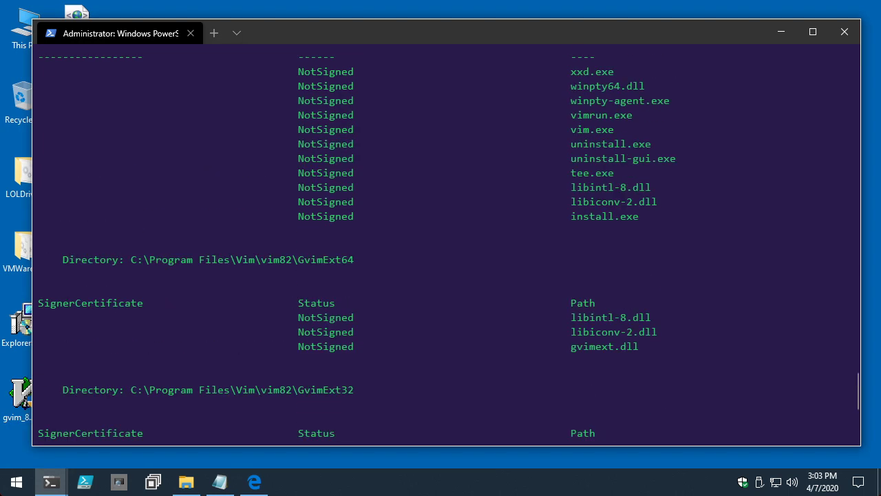
scroll(446, 244, up, 9)
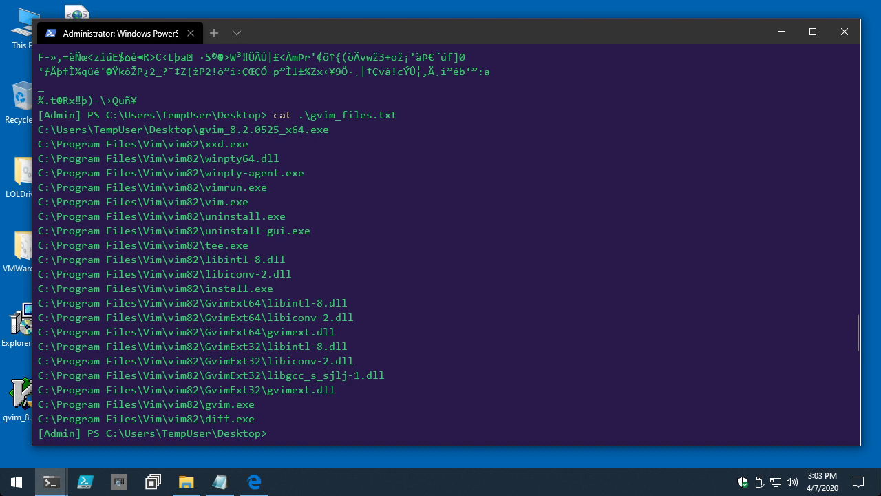
drag(38, 129, 403, 419)
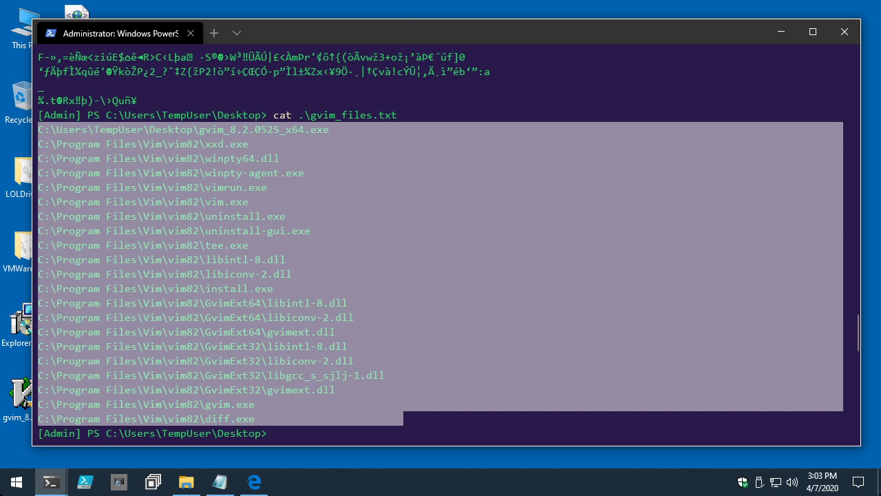
right_click(357, 230)
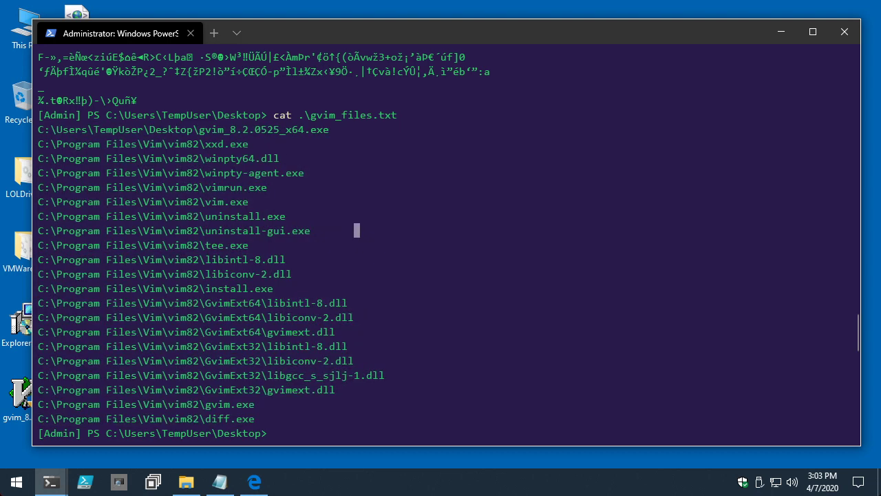
drag(205, 144, 248, 144)
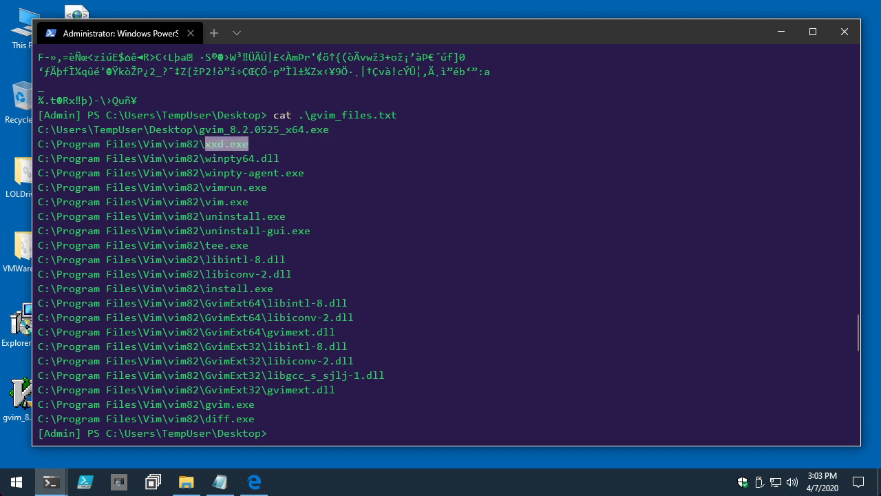
drag(205, 188, 267, 187)
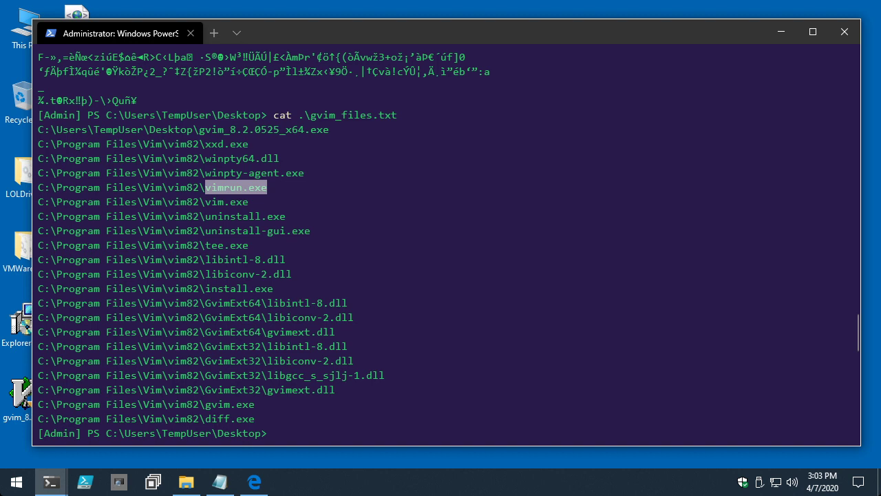
drag(205, 173, 317, 173)
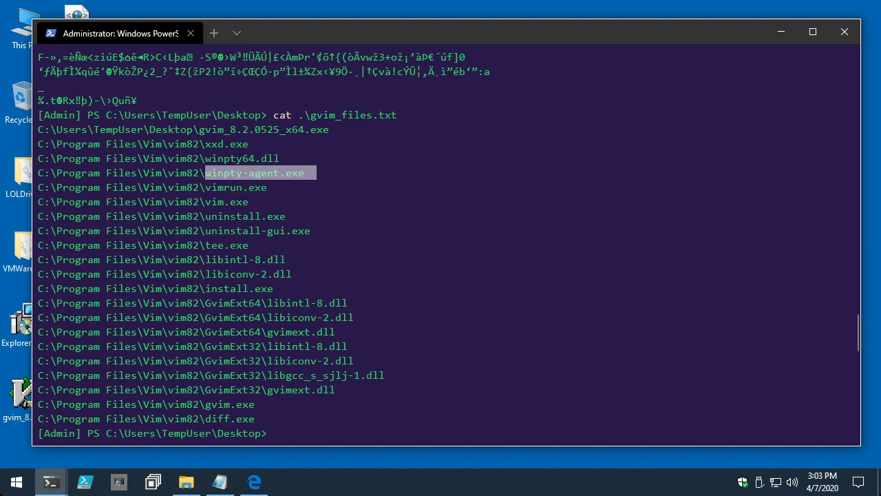
drag(37, 144, 137, 144)
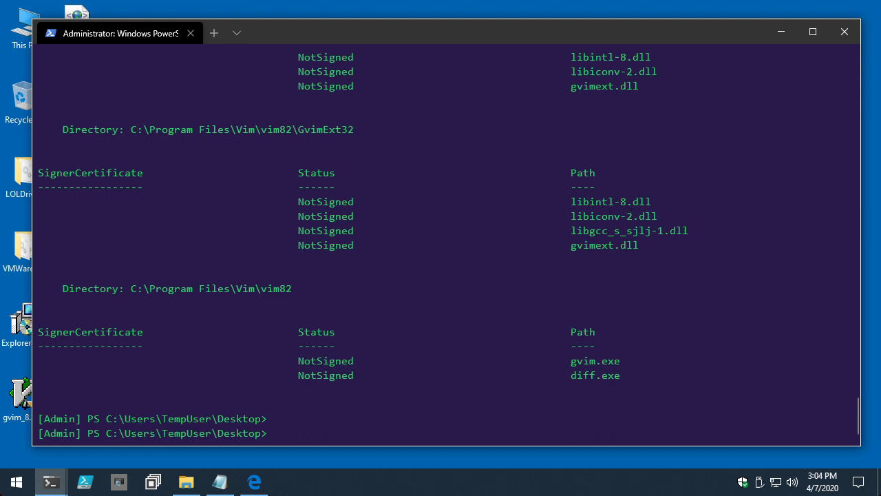
- Run Get-Acl -Path 'C:\Program Files\Vim\' to list the folder's owner and access rules
text(Get-)
text(ACl)
text( -Path)
text(C:\Pr)
key(Tab)
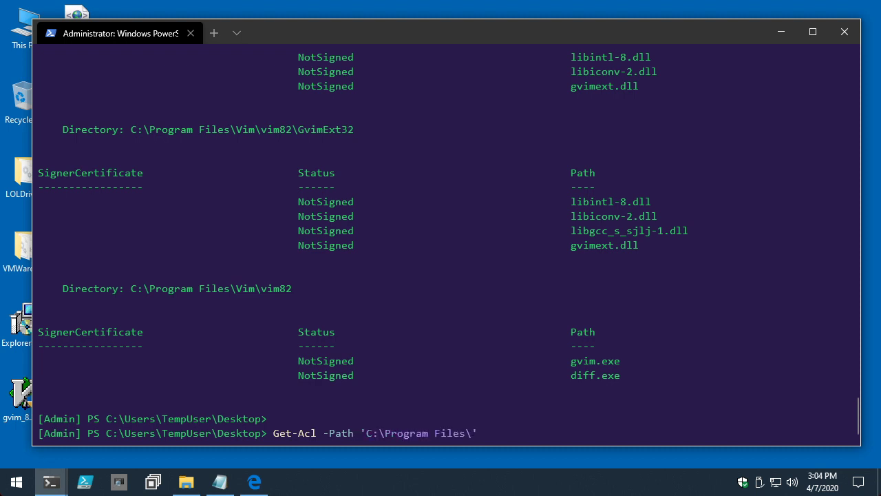
key(BackSpace)
text(V)
key(Tab)
key(Return)
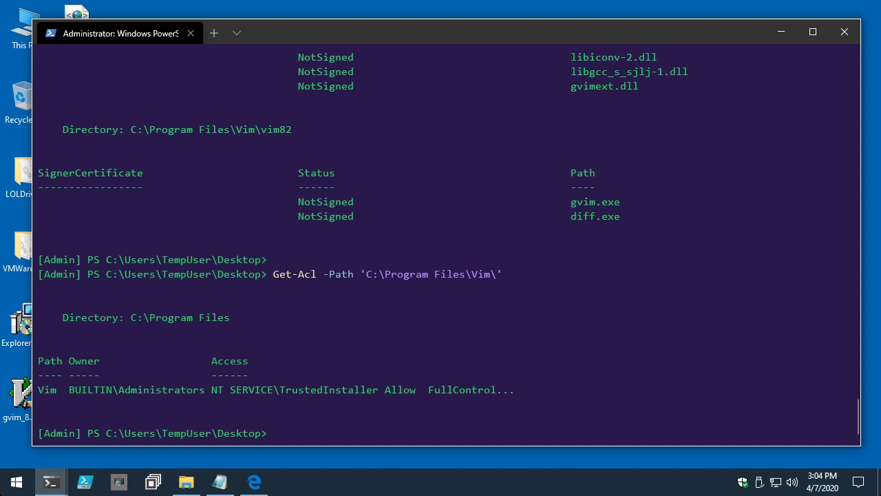
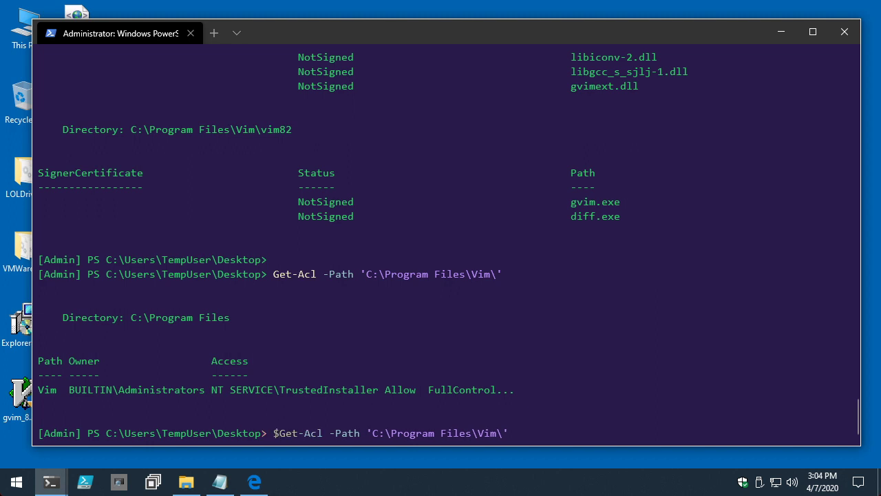
- Store the Vim folder's ACL in $tmp and list its entries with $tmp.Access
text(tmp =)
key(Return)
text($tmp)
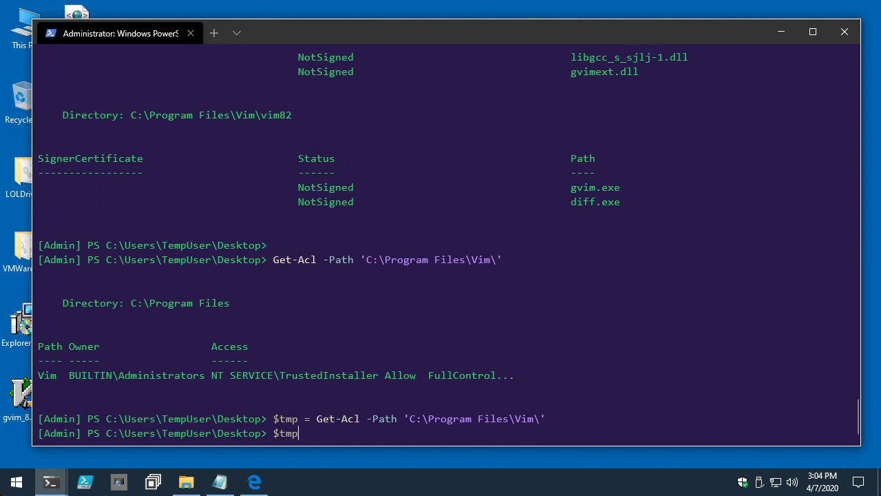
text(.Access)
key(Return)
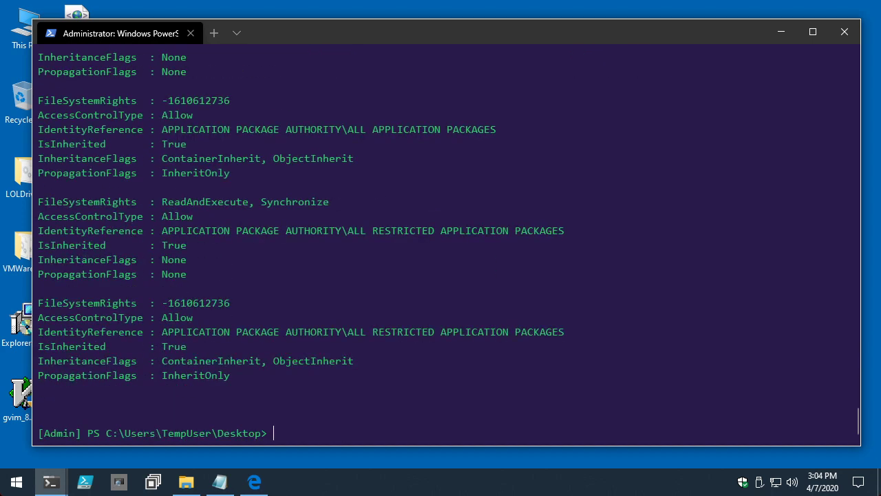
- Scroll back through the access entries and highlight the FileSystemRights value 268435456
scroll(446, 234, up, 4)
scroll(446, 234, up, 4)
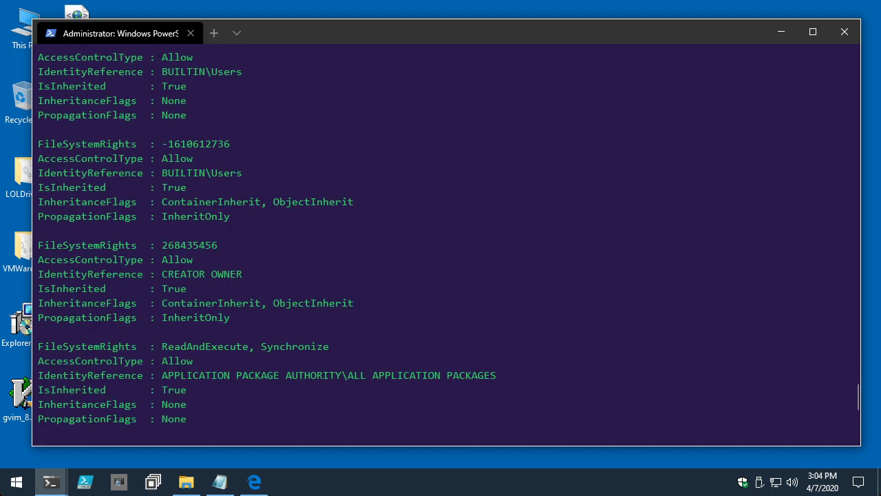
scroll(446, 234, up, 8)
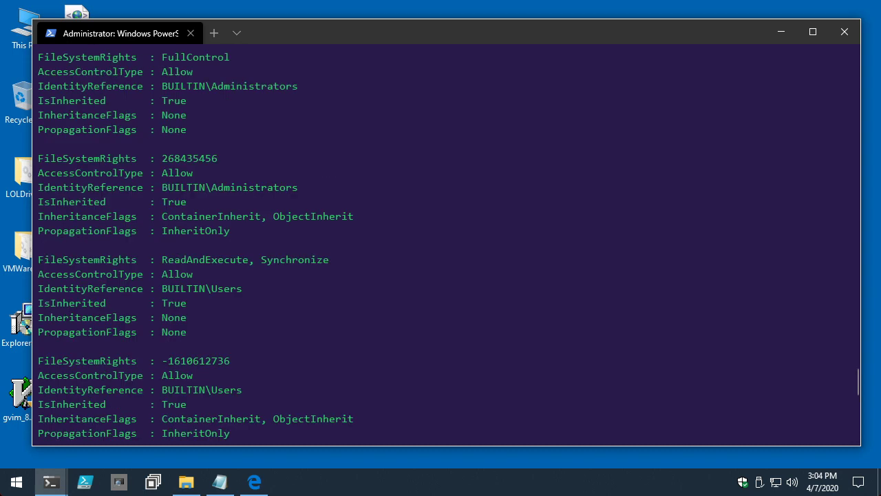
scroll(446, 234, up, 2)
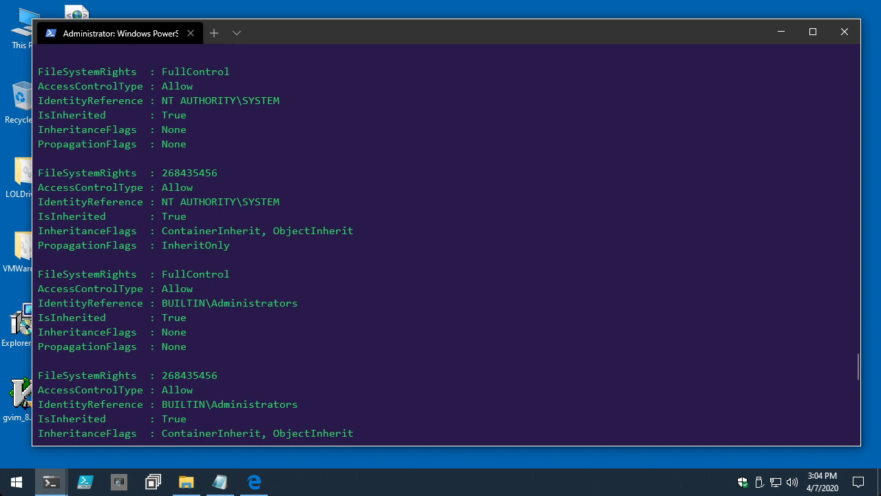
drag(81, 173, 224, 173)
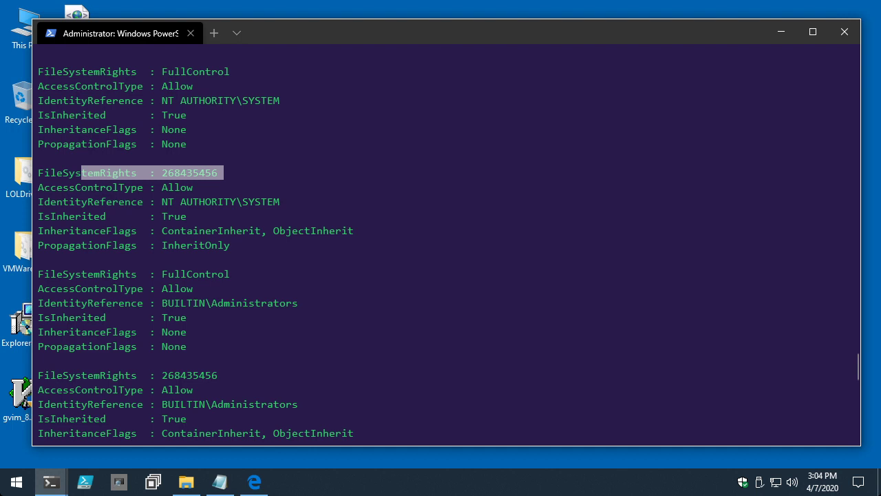
key(Return)
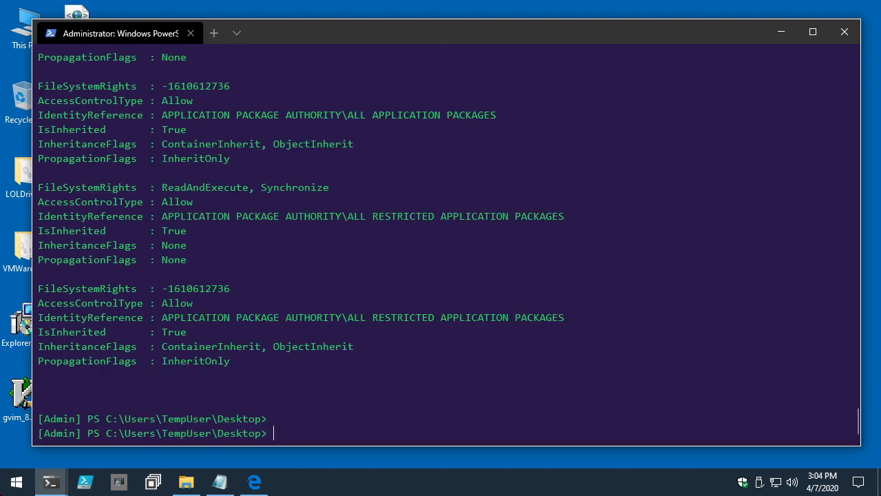
key(alt+Tab)
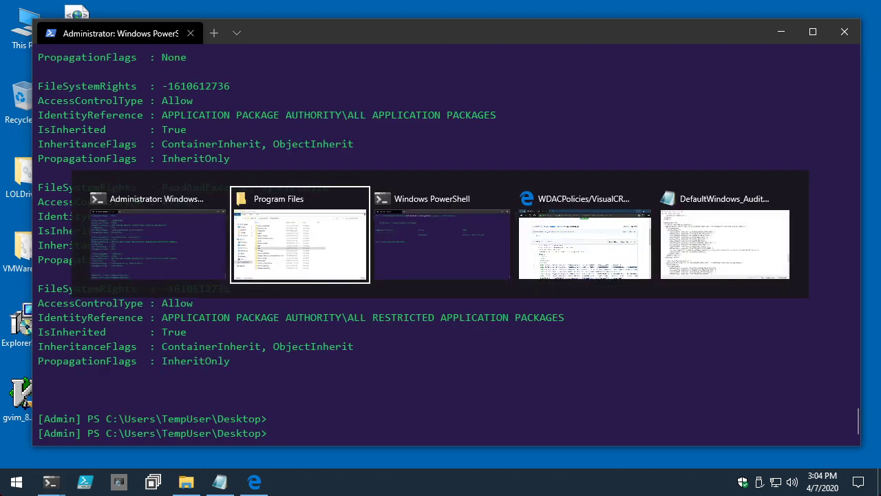
key(alt+Tab)
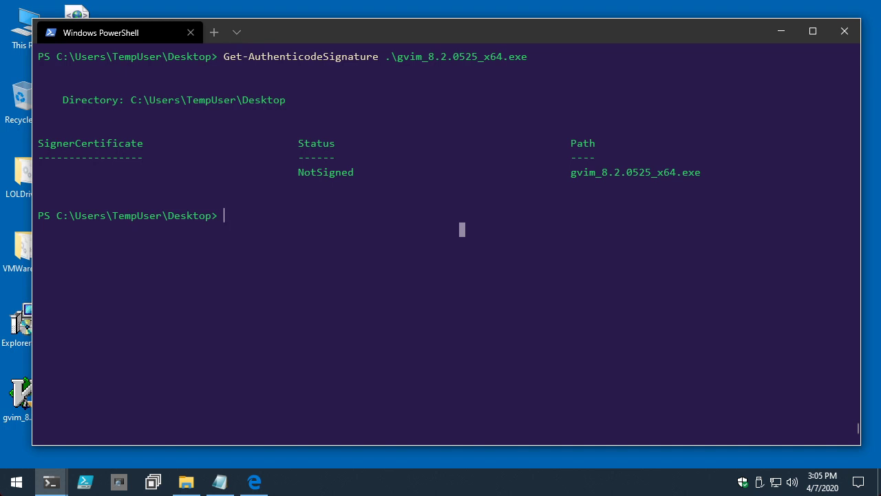
key(Return)
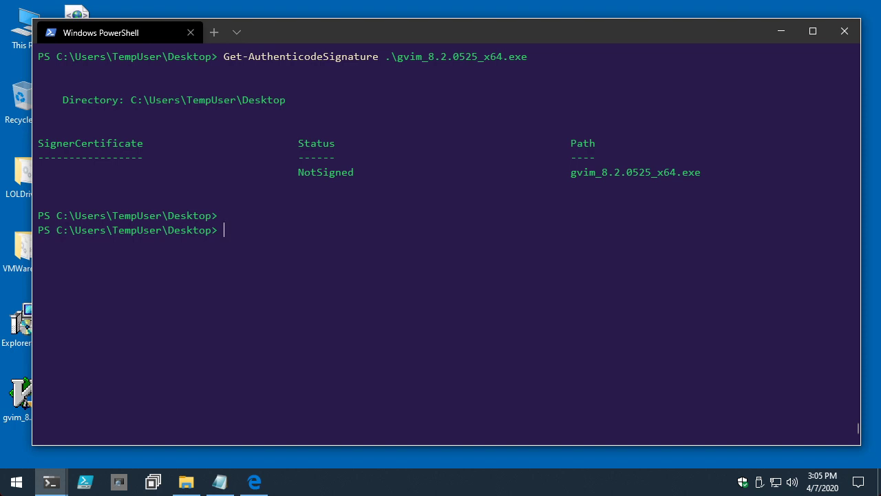
text($Fil)
key(BackSpace)
key(BackSpace)
key(BackSpace)
key(BackSpace)
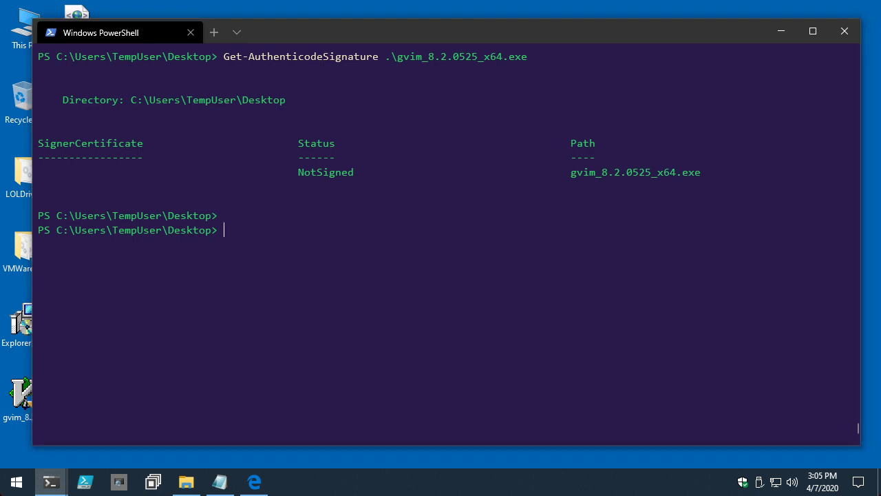
key(alt+Tab)
- Print gvim_files.txt with cat to list the installer and vim82 file paths
key(Up)
key(Up)
key(Up)
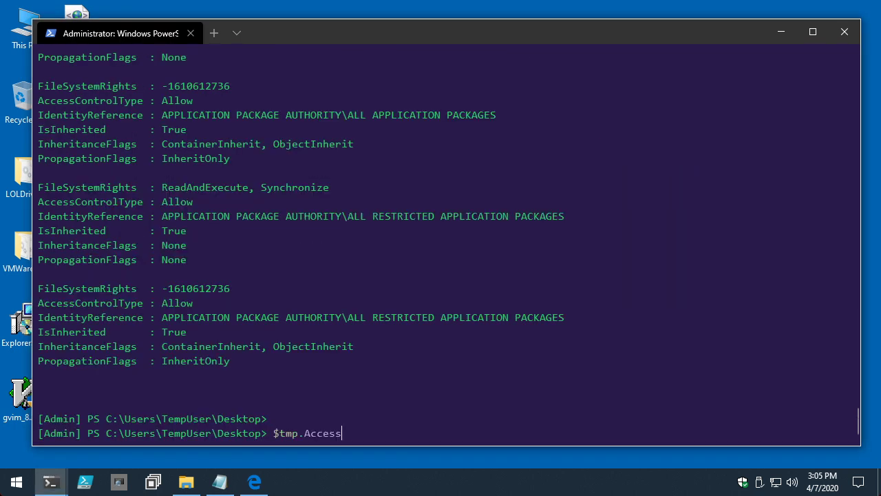
key(Down)
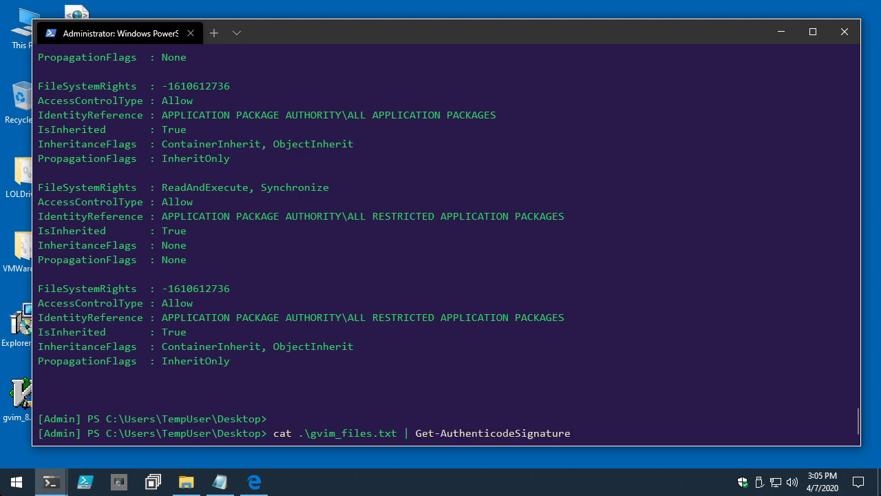
key(Up)
key(Return)
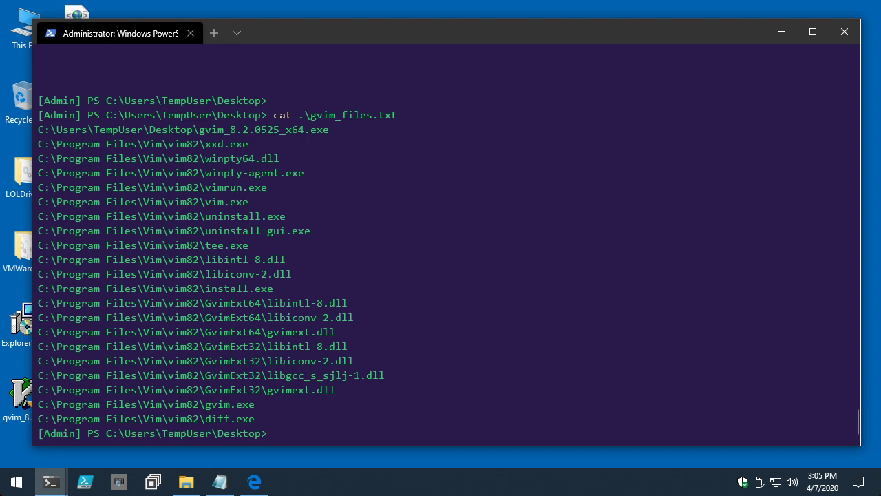
- Highlight the installer's full path, then start a Get-FileHash command for it
drag(38, 130, 330, 130)
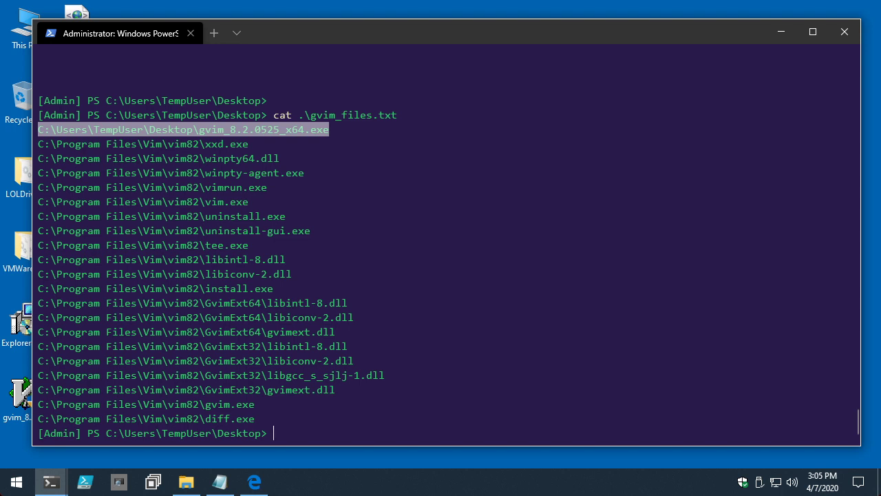
click(251, 172)
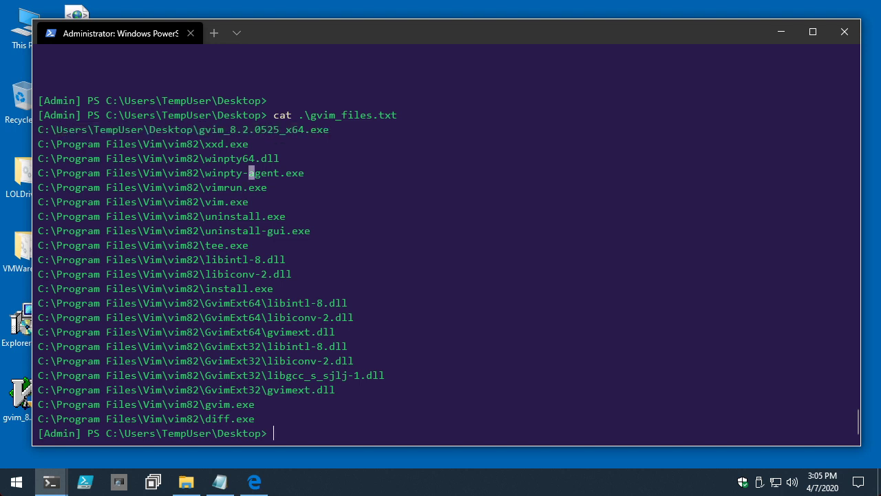
text(Get-FileHash)
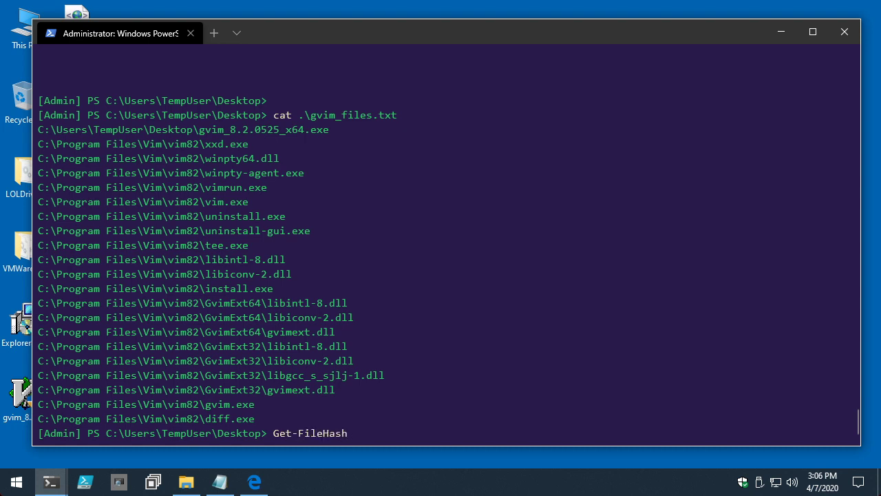
text( .\gv)
- Get SHA256 hashes of gvim_8.2.0525_x64.exe and of the quoted vim82 install.exe path
key(Tab)
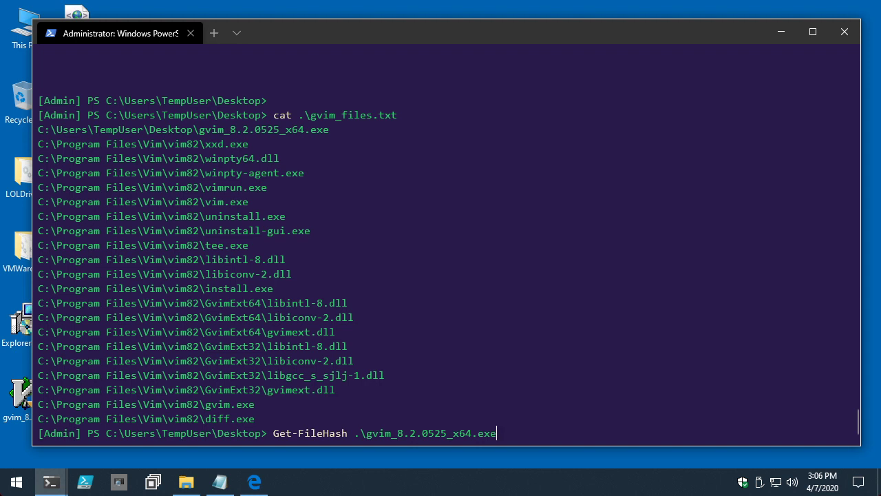
key(Return)
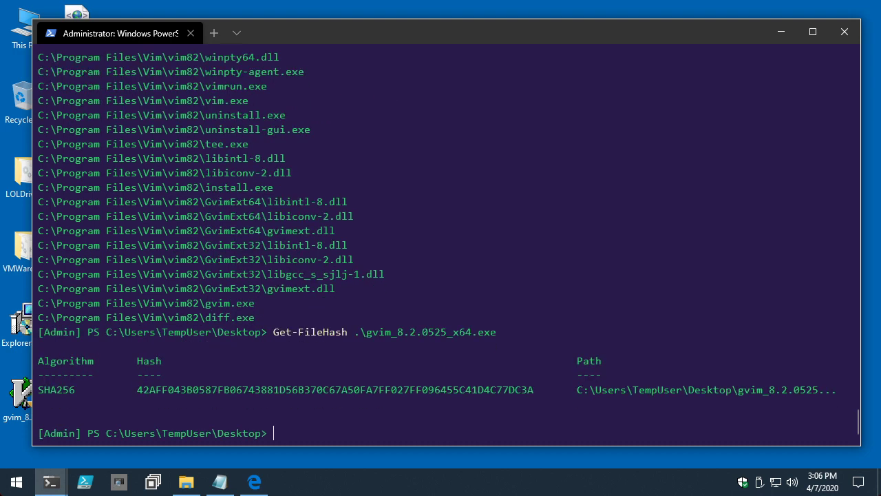
key(Up)
key(BackSpace)
key(BackSpace)
key(BackSpace)
key(BackSpace)
key(BackSpace)
key(BackSpace)
key(BackSpace)
key(BackSpace)
key(BackSpace)
key(BackSpace)
key(BackSpace)
key(BackSpace)
key(BackSpace)
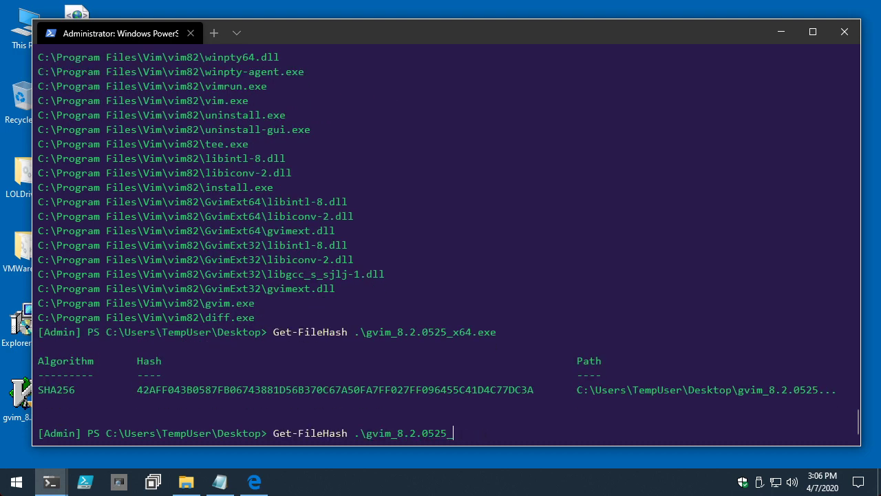
key(BackSpace)
key(BackSpace)
key(BackSpace)
key(BackSpace)
key(BackSpace)
key(BackSpace)
key(BackSpace)
key(BackSpace)
key(BackSpace)
key(BackSpace)
drag(38, 187, 273, 187)
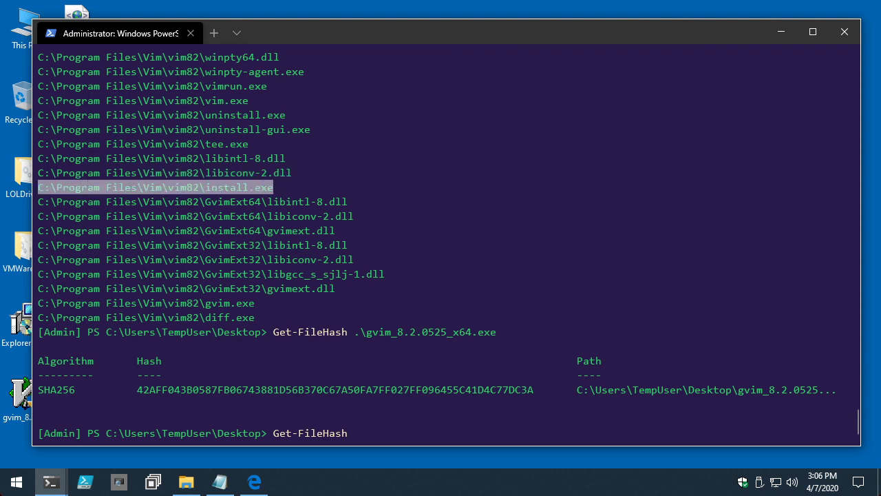
key(ctrl+c)
key(ctrl+v)
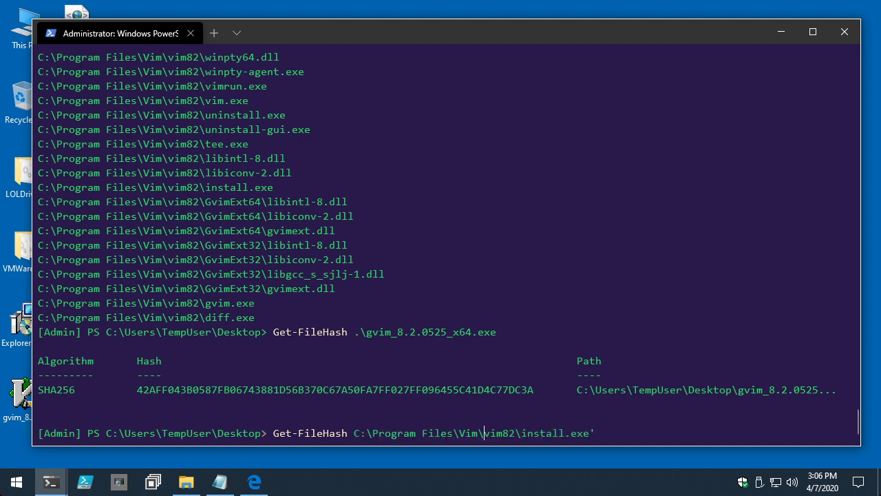
text(')
key(Return)
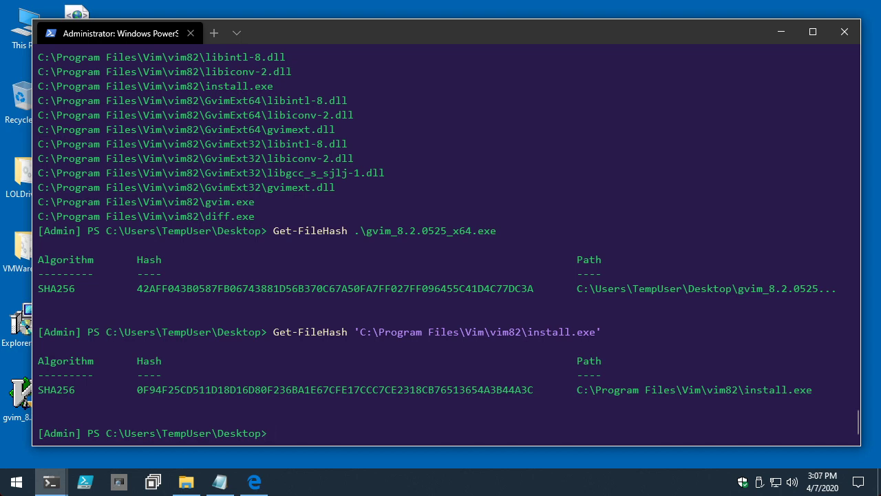
- Copy the installer's Desktop path from the gvim_files.txt listing
scroll(446, 238, up, 3)
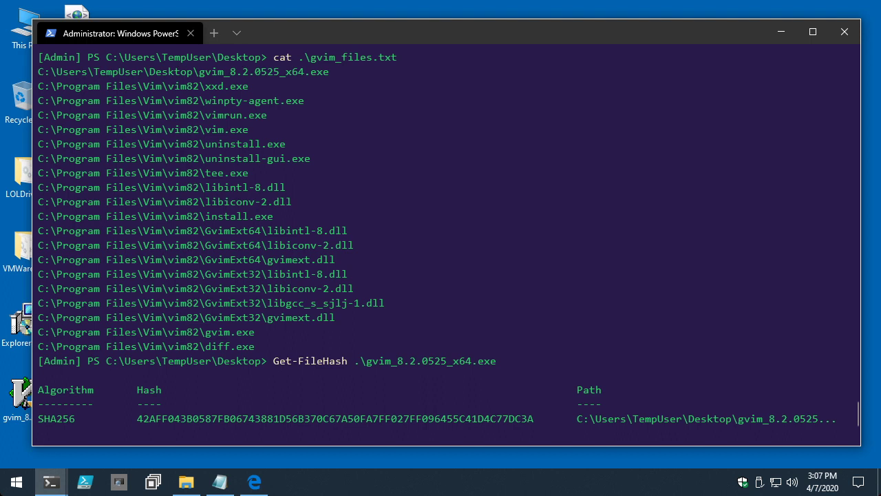
drag(38, 71, 329, 71)
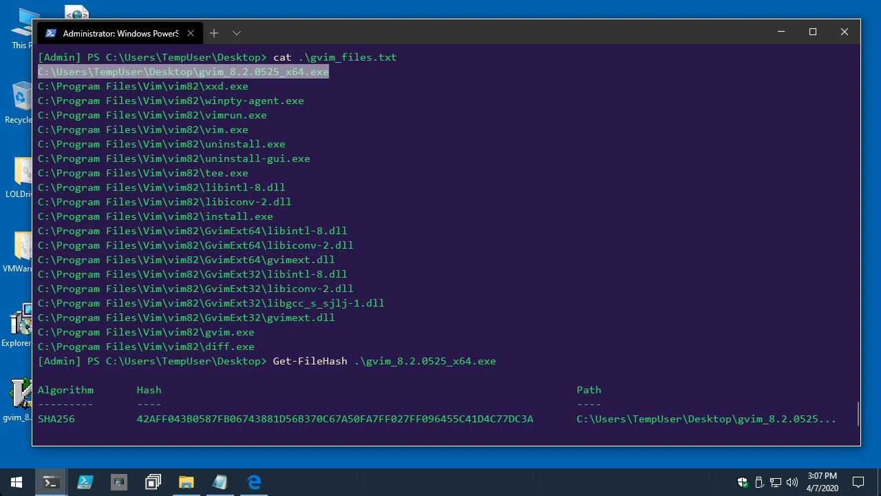
key(ctrl+c)
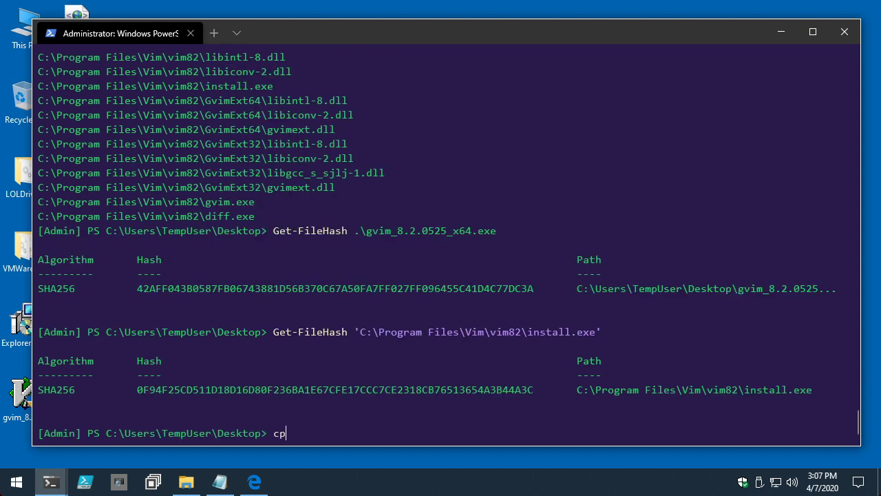
- Paste the installer path as the cp source and copy the C:\Program Files\Vim destination path
key(ctrl+v)
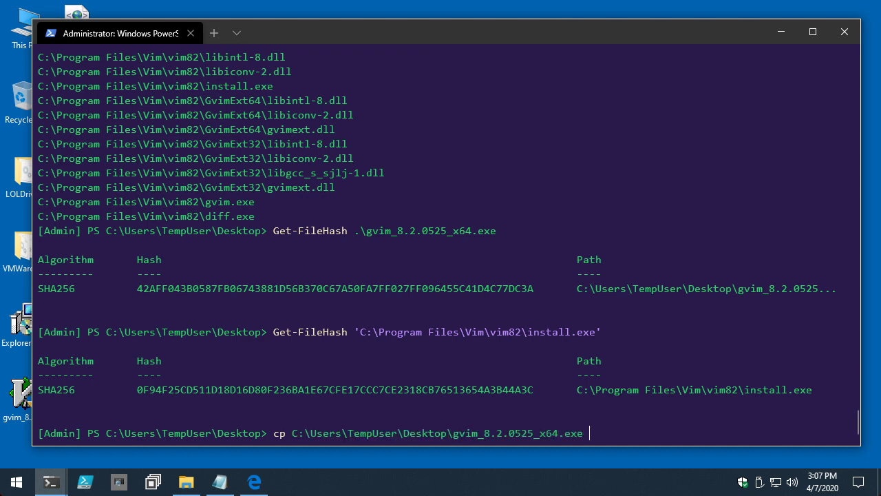
drag(38, 216, 162, 216)
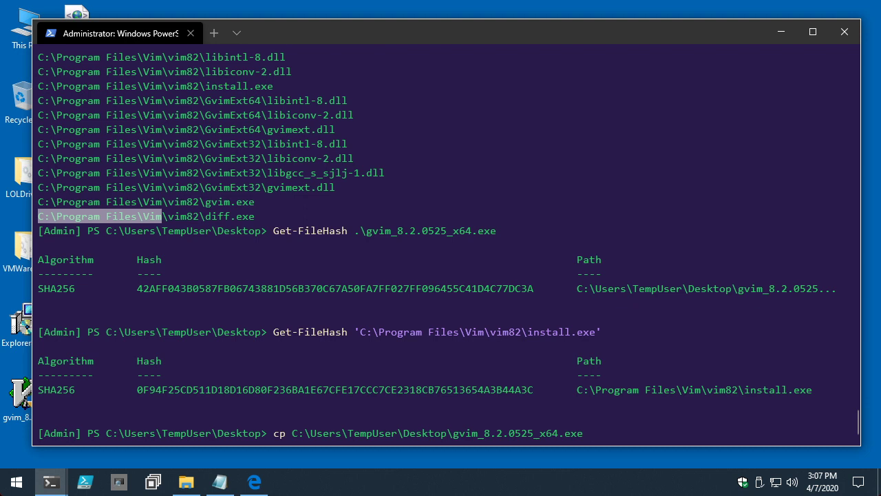
key(ctrl+c)
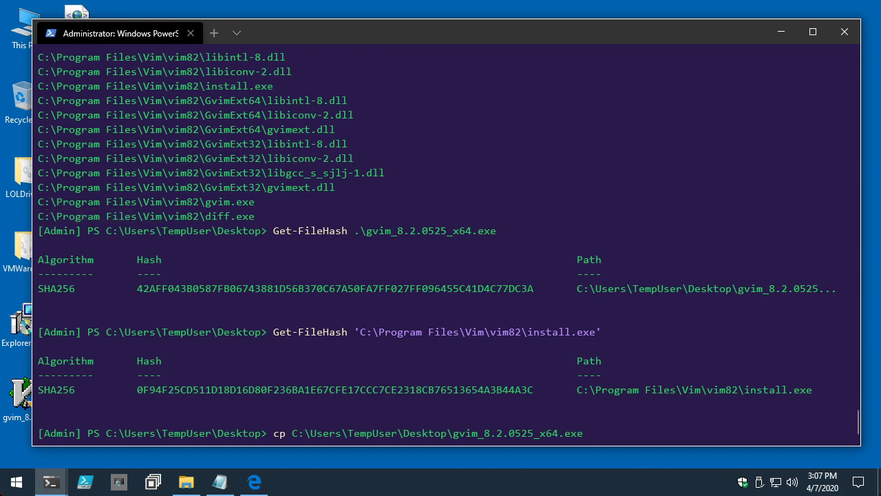
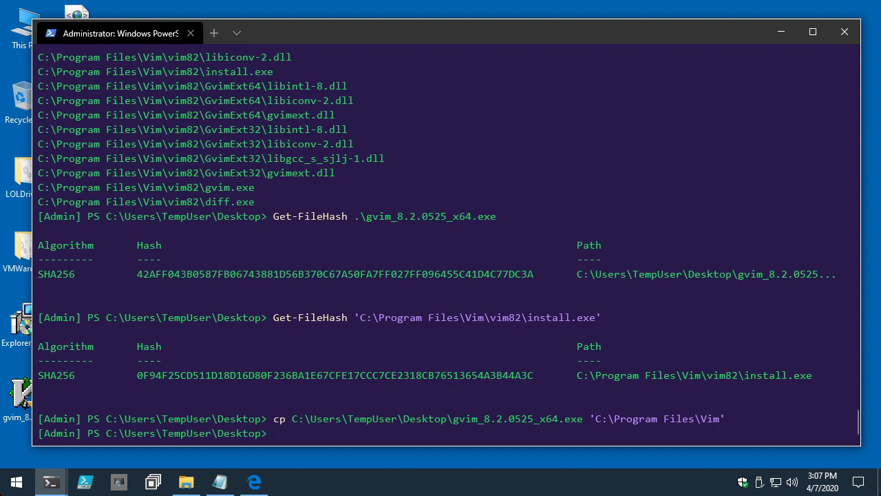
- Start typing '$Files = Get-SystemDriver -', correcting the mistyped 'Get6'
text($Files = Get-SystemDriver -)
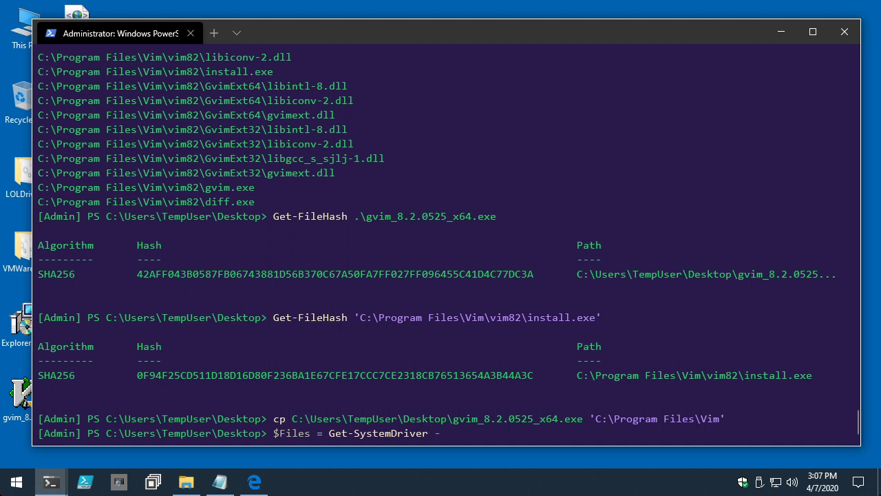
- Run Get-SystemDriver on 'C:\Program Files\Vim' with -UserPEs and -NoShadowCopy, storing results in $Files
text(ScanPath)
text(C:\Program Files\Vim)
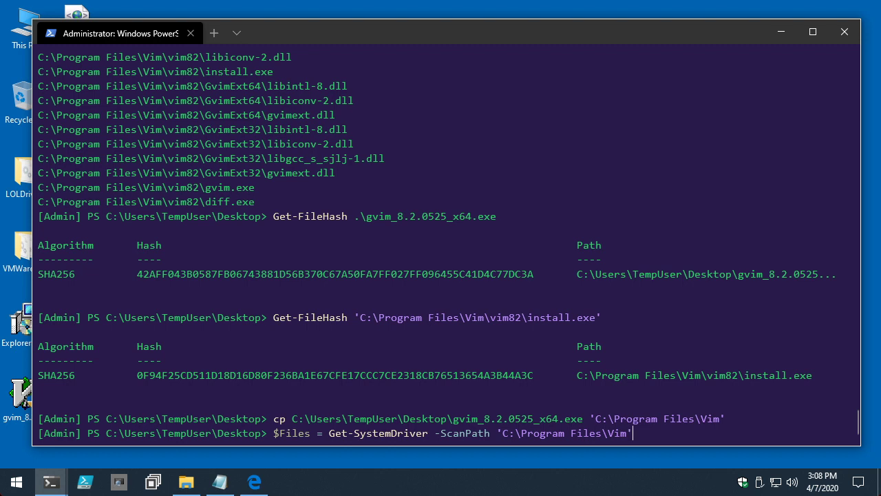
text(-UserPEs-NoScript)
key(Tab)
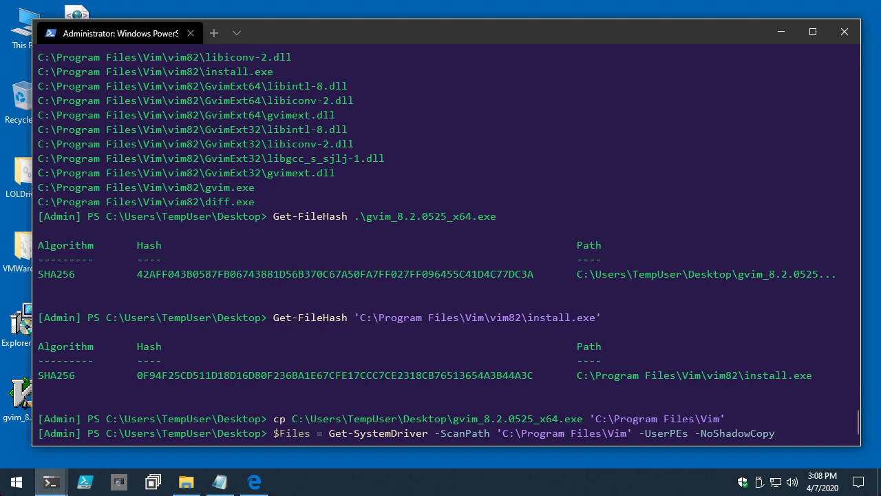
key(Return)
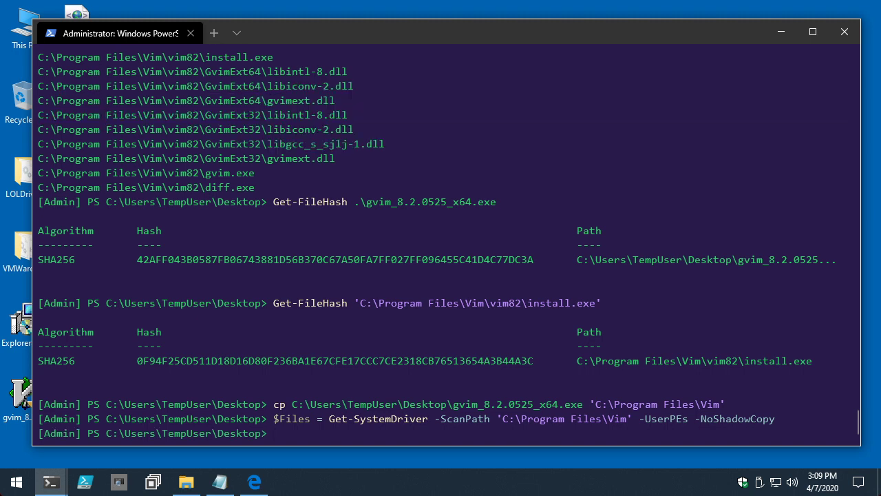
- Show $Files[0]'s properties and highlight its 'UserMode : False' line
text($Files[0])
key(Return)
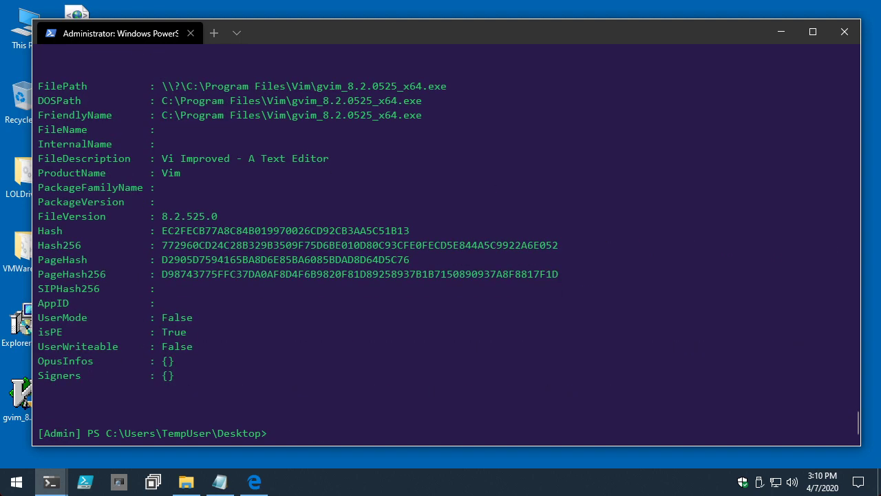
drag(38, 317, 193, 317)
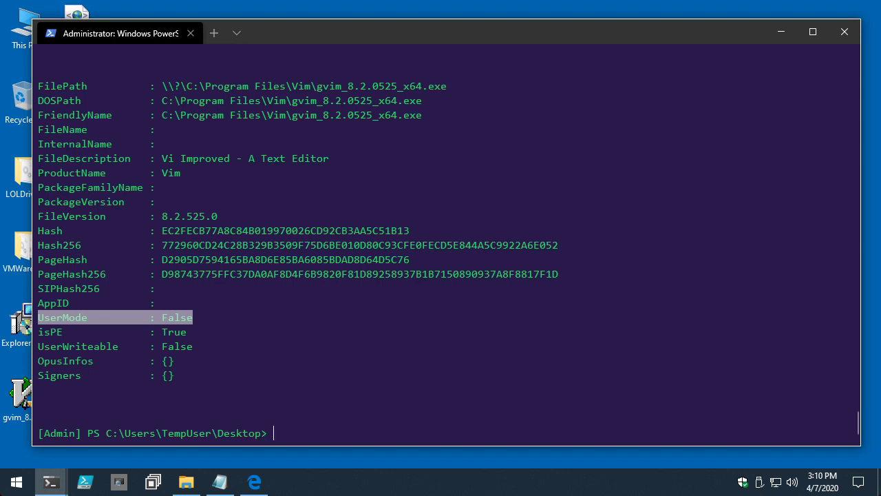
- Run $Files.Count to confirm 23 entries, then recall it and trim back to $Files
text($Files[0])
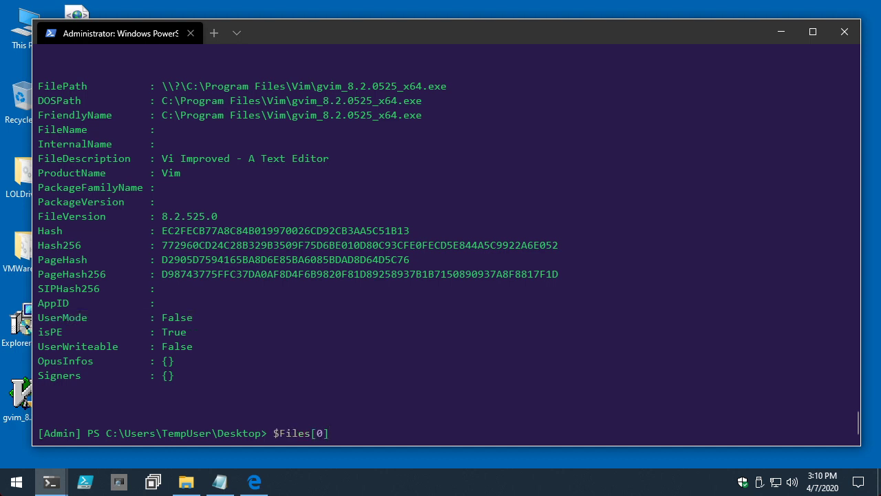
key(BackSpace)
key(BackSpace)
key(BackSpace)
text(.Count)
key(Return)
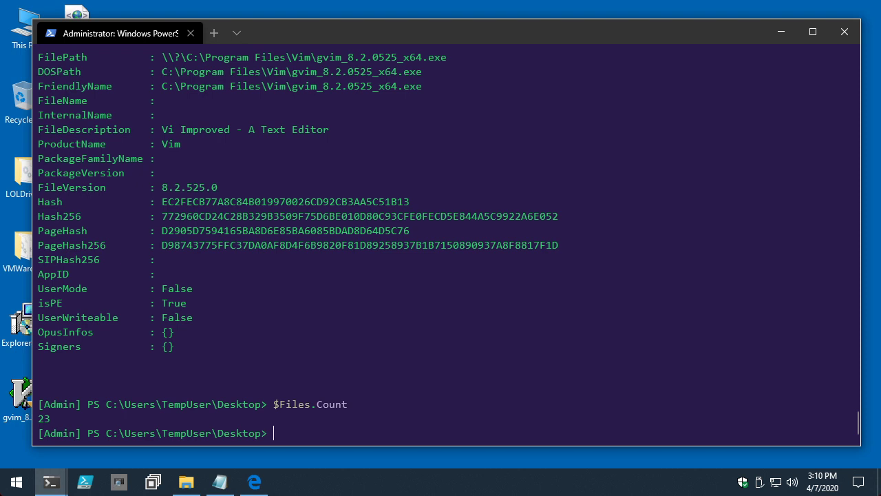
key(Up)
key(BackSpace)
key(BackSpace)
key(BackSpace)
key(BackSpace)
key(BackSpace)
key(BackSpace)
- Filter $Files with Where-Object { $_.UserMode } to list only user-mode files
text(| Where-)
text(Object)
text( { $_ })
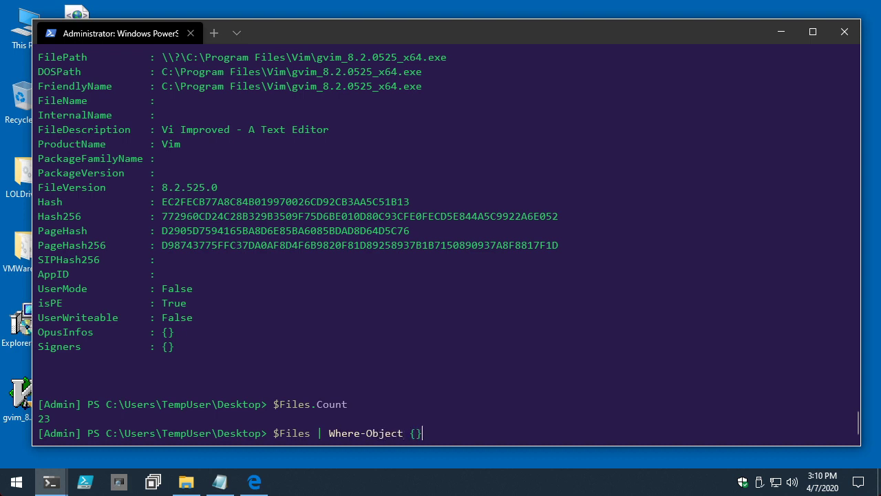
key(Left)
key(Left)
text($_.UserMode)
key(Return)
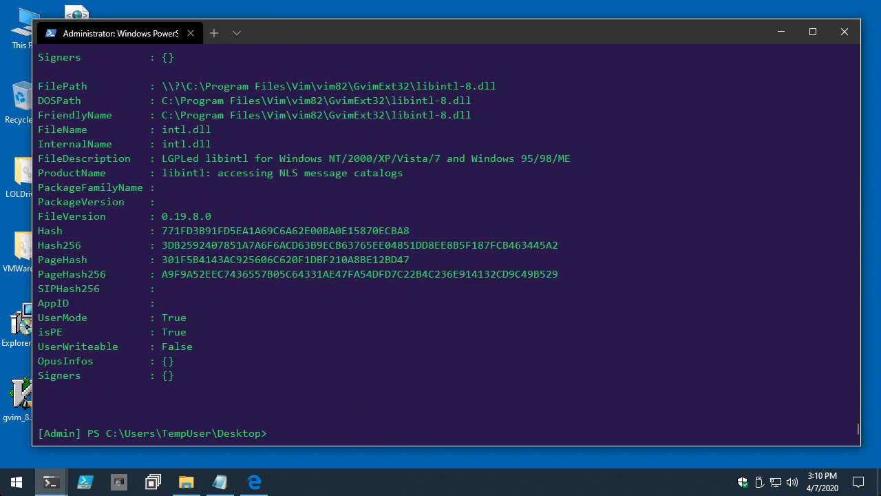
- Rerun the Where-Object filter with its results saved into $UserModeFiles
key(Up)
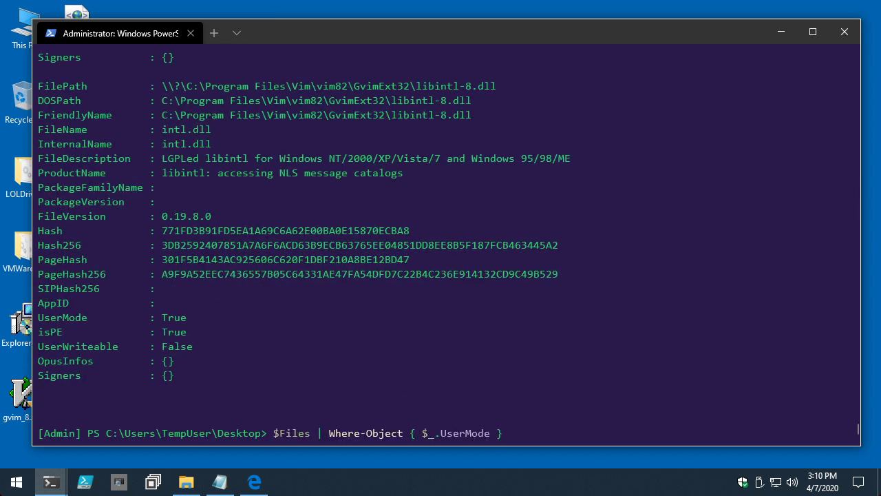
key(super)
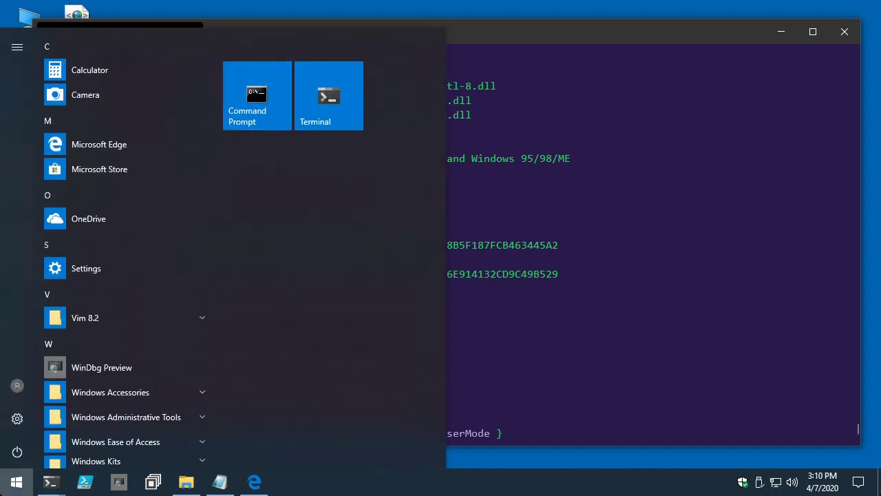
key(Escape)
key(ctrl+Left)
key(ctrl+Left)
key(ctrl+Left)
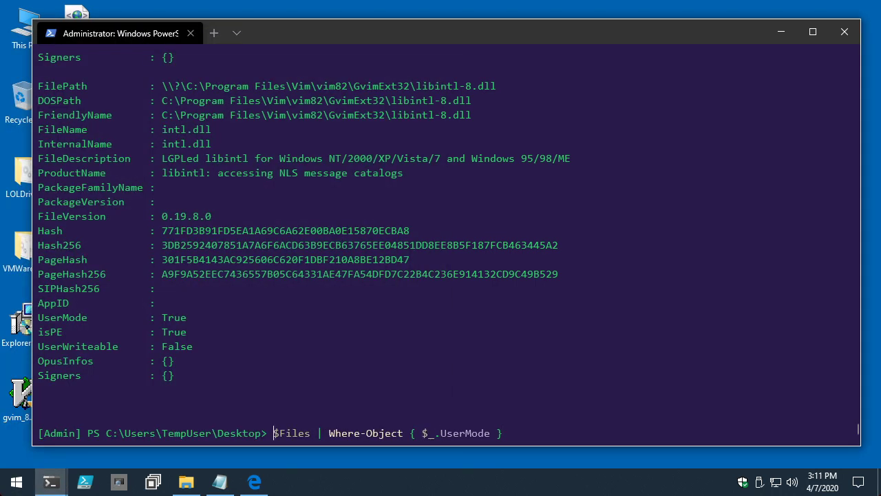
key(Home)
text($UserModeF)
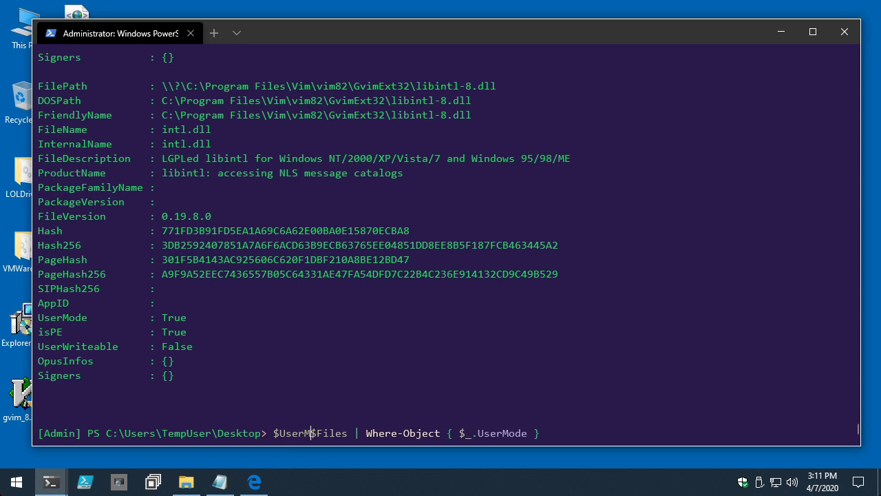
text(iles)
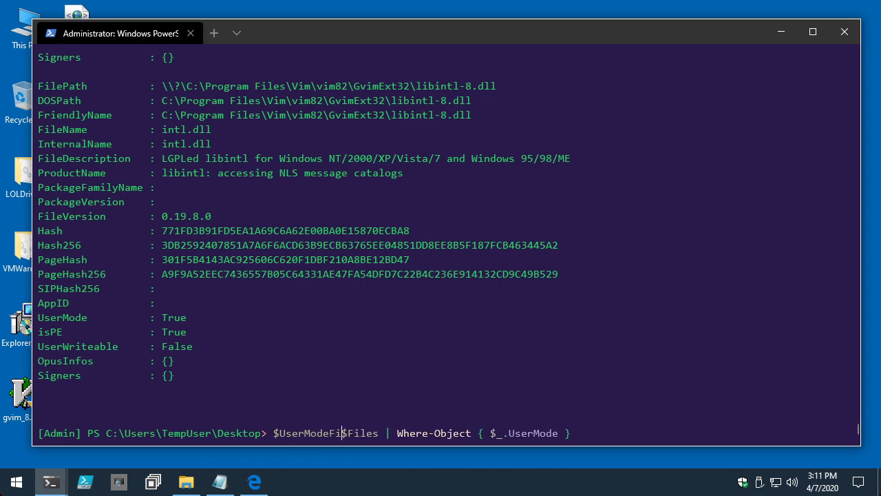
text( =)
key(Return)
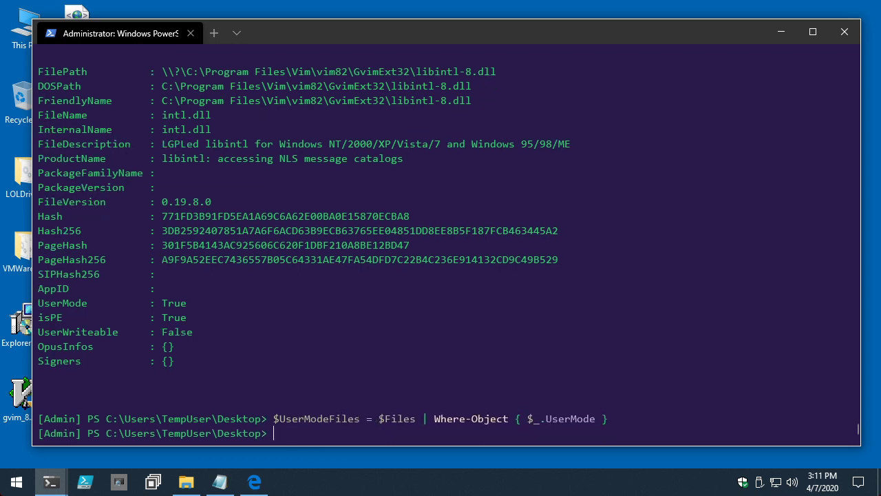
text($User)
key(Tab)
- Confirm $UserModeFiles.Count is 21 and begin typing 'New-CIPolicy -DriverFiles'
text(.Count)
key(Return)
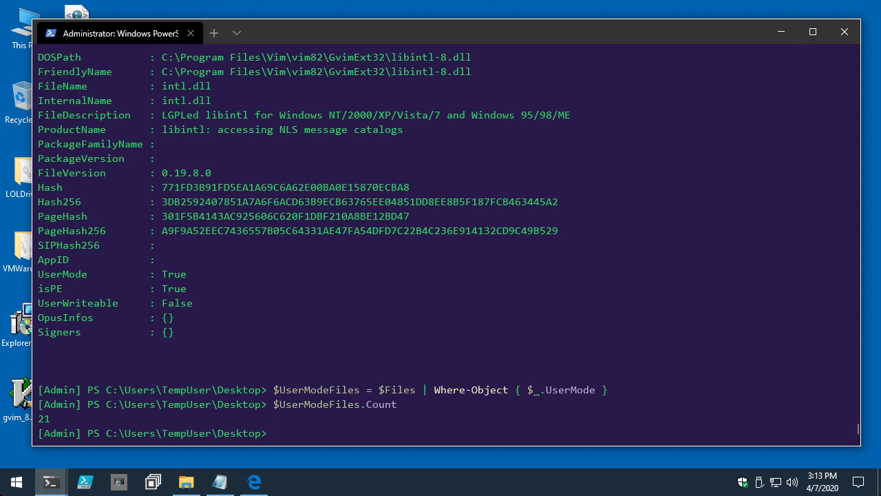
text(New-CIPolicy -DriverFiles)
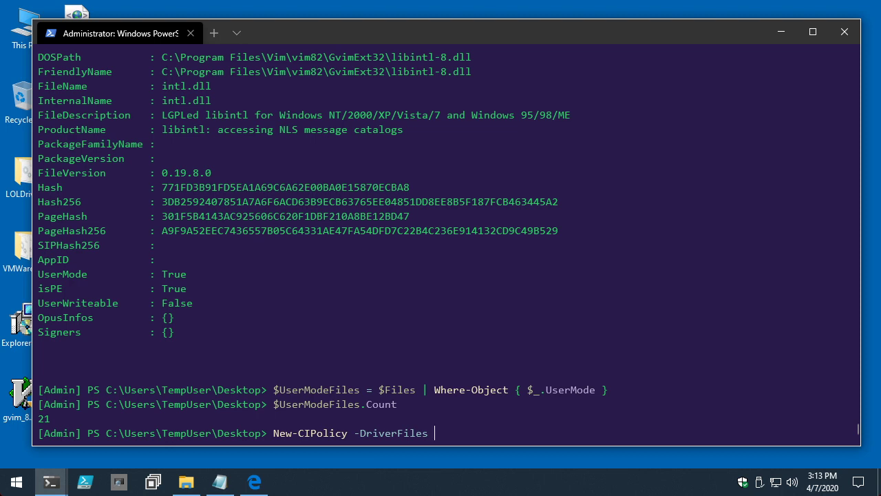
- Run New-CIPolicy -DriverFiles $UserModeFiles -FilePath gvim.xml -Level Hash
text($UserModeFiles -FilePath)
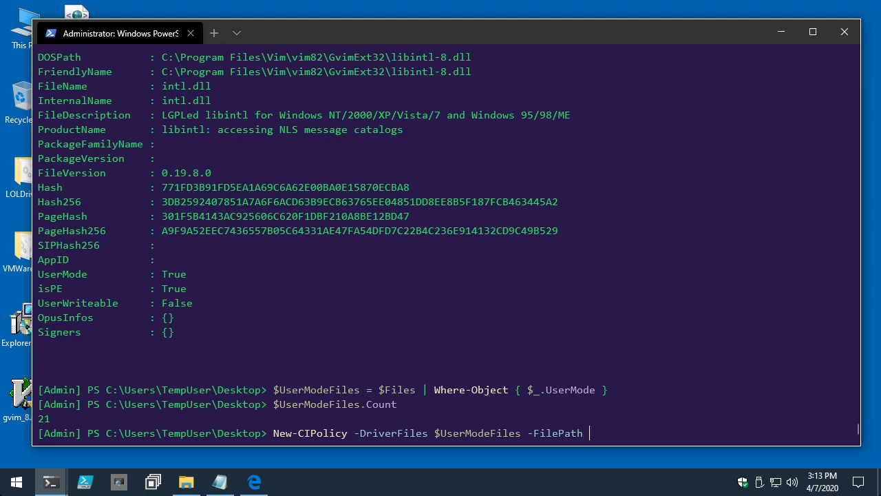
text(gvim.xml -Level)
key(Tab)
key(Tab)
key(Tab)
key(Tab)
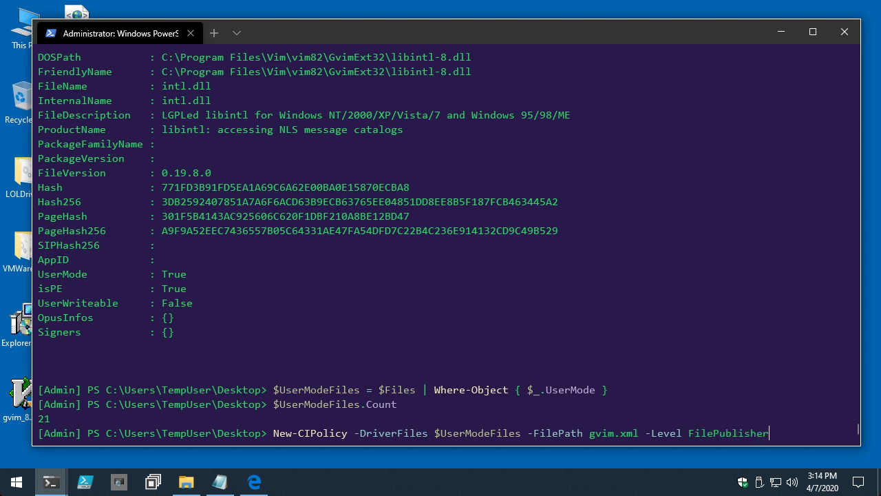
key(Tab)
key(Tab)
key(Tab)
key(Tab)
key(Tab)
key(Tab)
key(Tab)
key(Tab)
key(BackSpace)
key(BackSpace)
key(BackSpace)
key(BackSpace)
text(Hash)
key(Tab)
key(Tab)
key(Tab)
key(Tab)
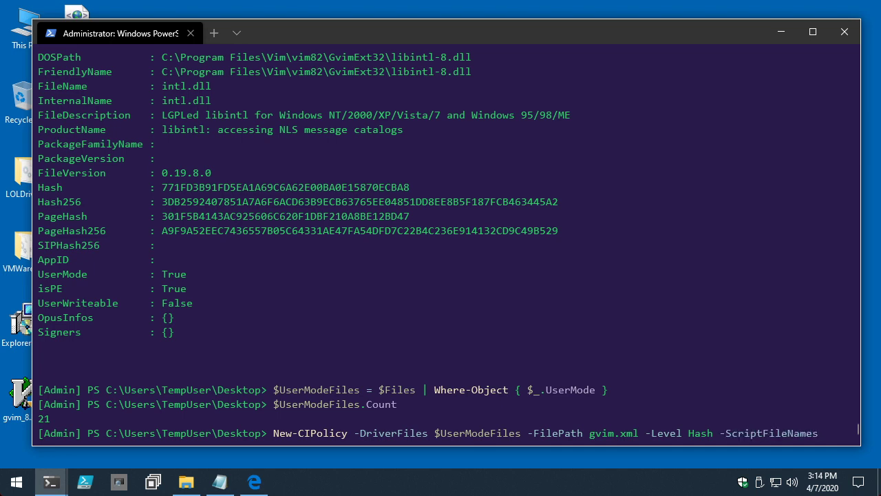
key(Tab)
key(Tab)
key(Tab)
key(Tab)
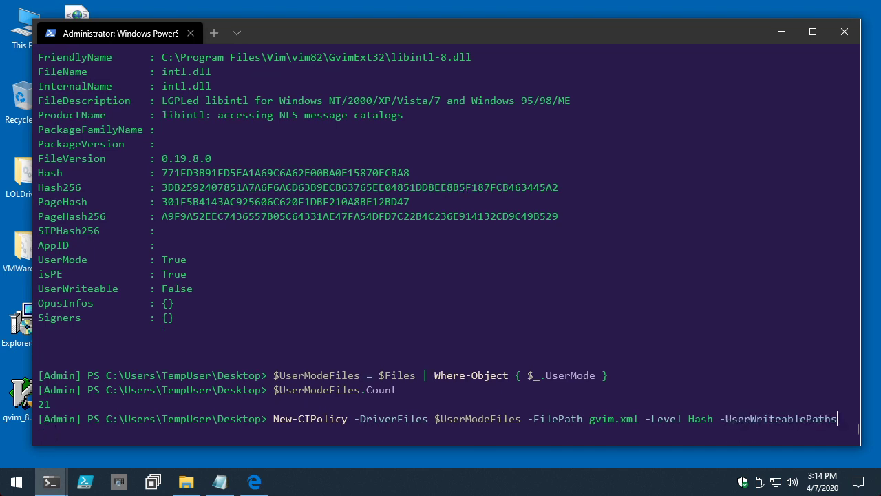
key(Tab)
key(BackSpace)
key(BackSpace)
key(BackSpace)
key(BackSpace)
key(BackSpace)
key(BackSpace)
key(BackSpace)
key(BackSpace)
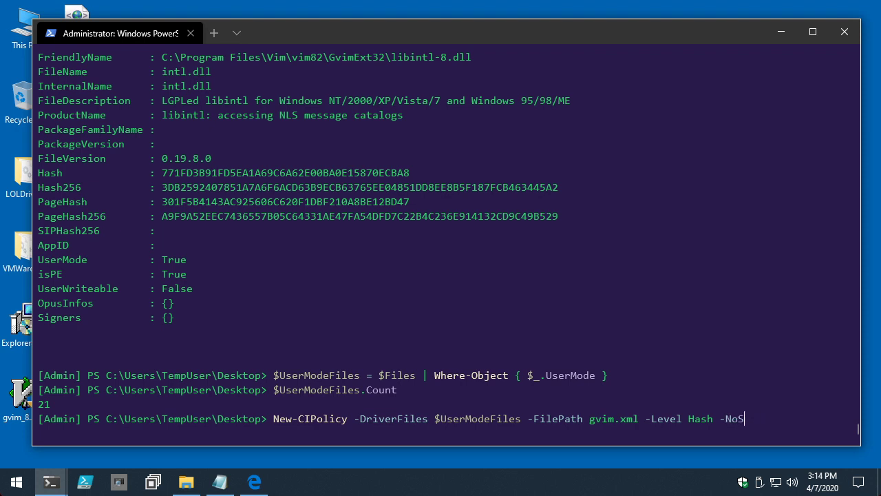
text(Level Hash)
key(Return)
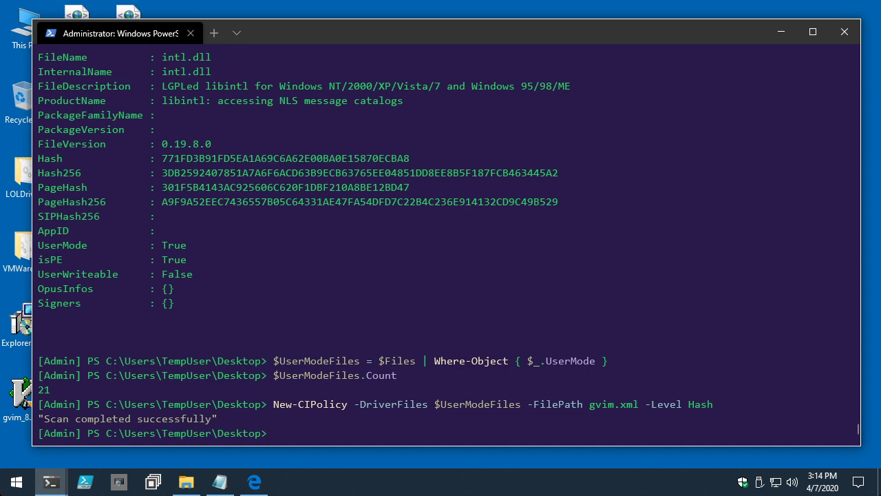
- Open gvim.xml in Notepad with 'notepad .\gvim.xml'
text(notepad .\g)
key(Tab)
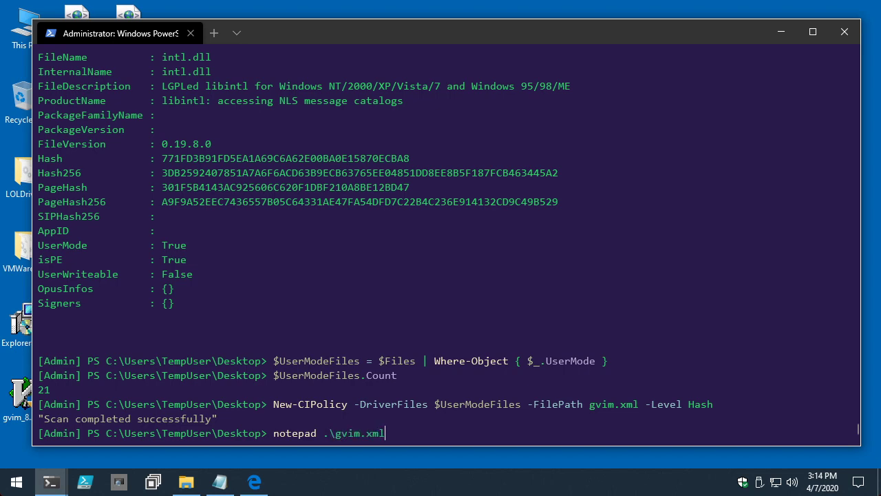
key(Return)
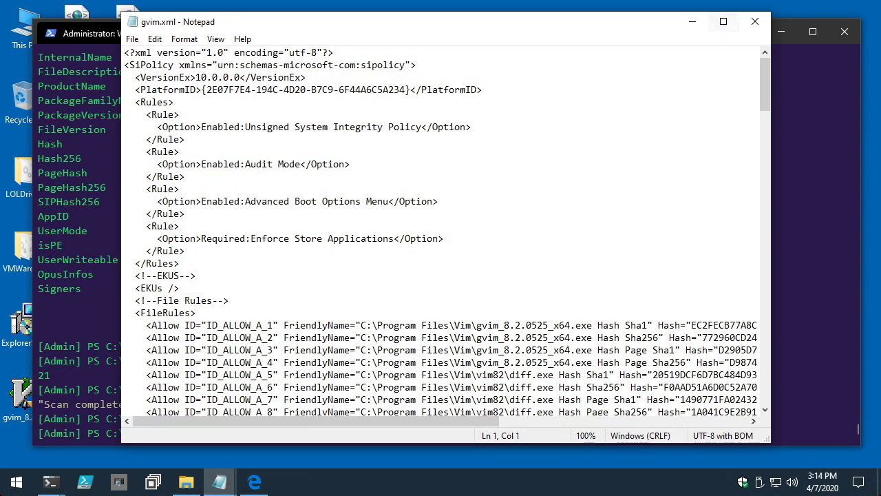
- Maximize Notepad, scroll to FileRules, and select the four gvim installer hash rules
click(723, 21)
click(701, 205)
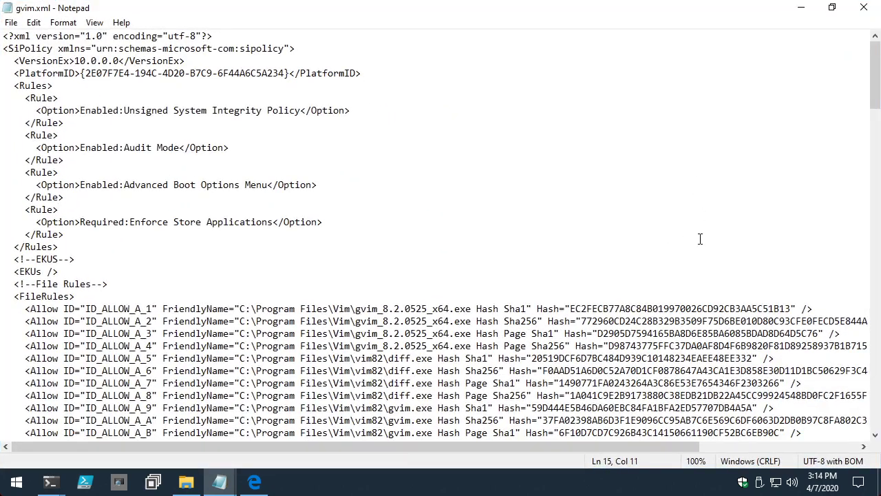
scroll(701, 239, down, 3)
scroll(694, 240, down, 2)
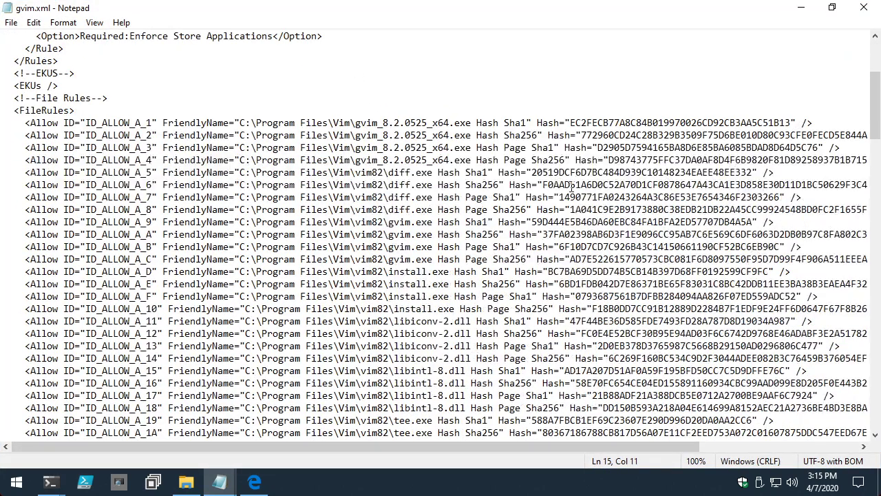
click(357, 124)
drag(356, 124, 856, 159)
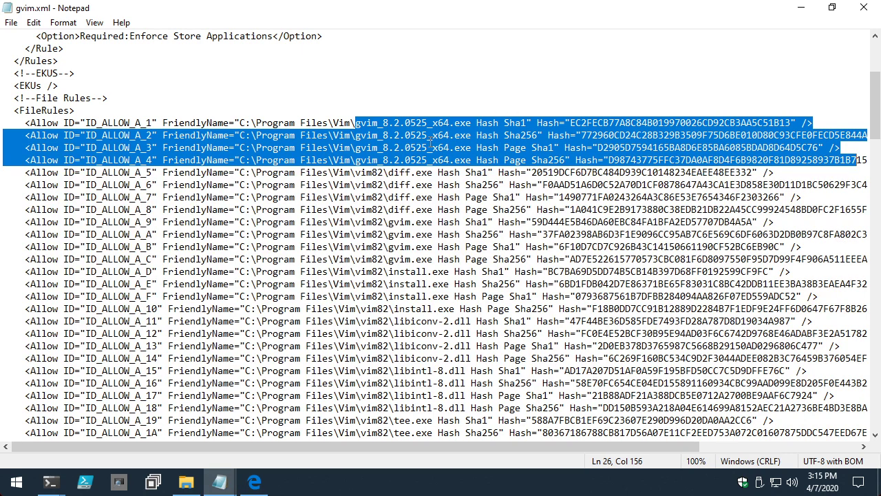
- Highlight the gvim Sha1/Sha256 rules, then the two page-hash rules and their Hash Page labels
click(492, 122)
drag(344, 121, 837, 130)
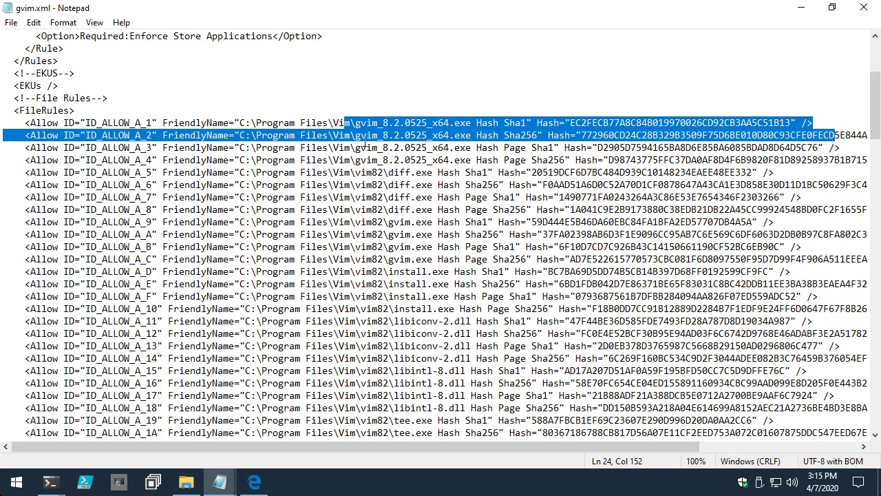
drag(367, 148, 625, 159)
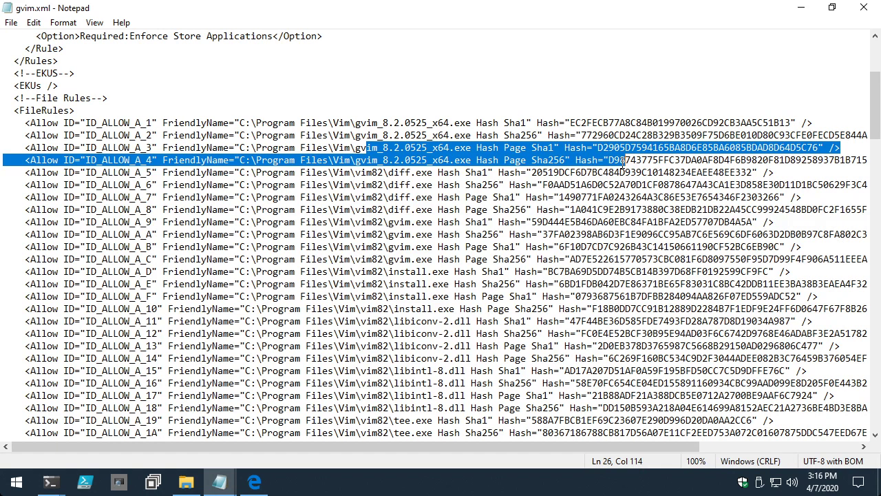
click(479, 148)
drag(479, 148, 539, 163)
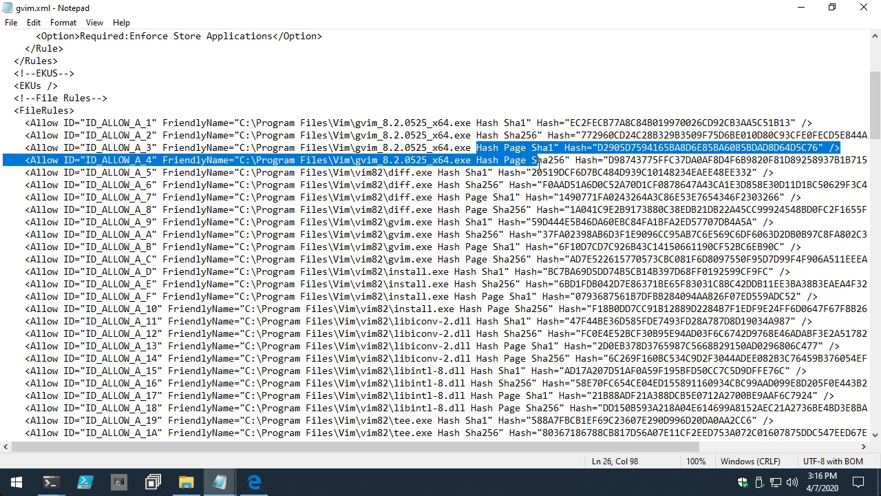
click(536, 161)
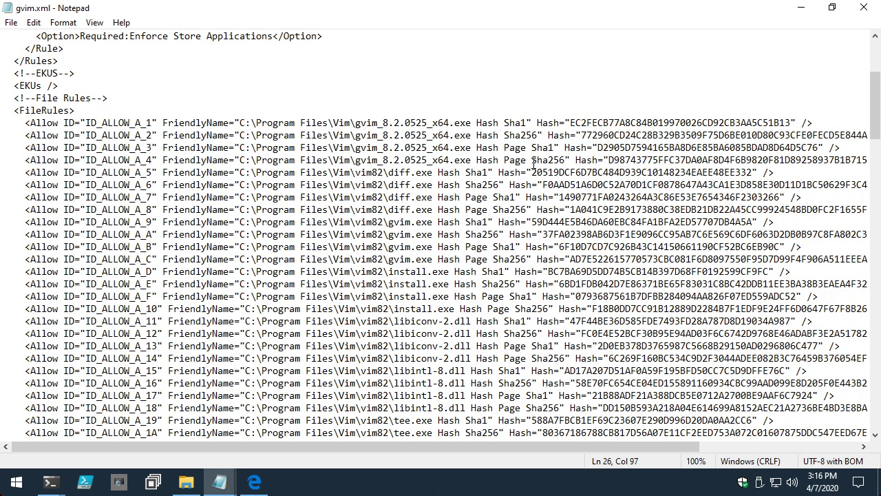
drag(534, 160, 475, 148)
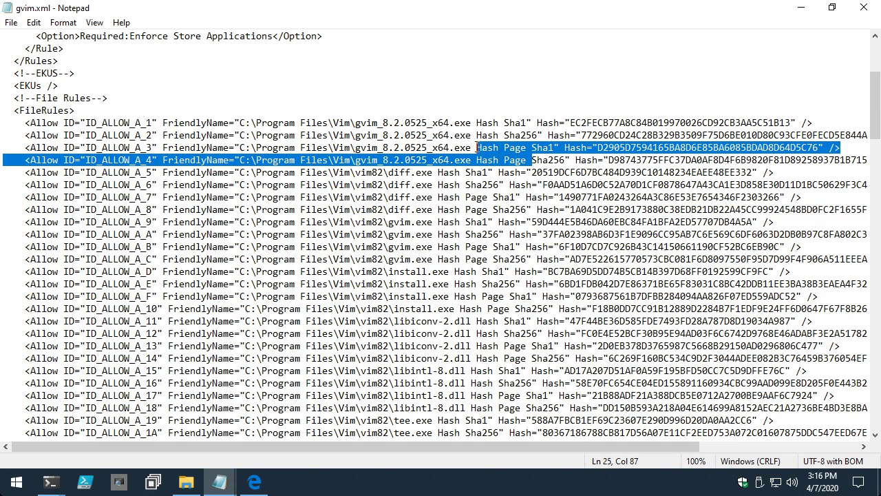
- Scroll further through gvim.xml and highlight the last GvimExt32 rule entries
click(476, 157)
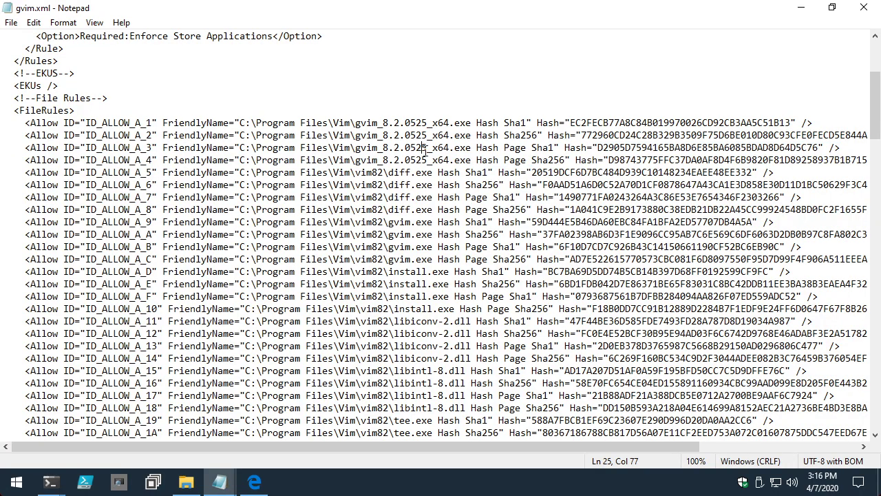
scroll(425, 158, down, 4)
scroll(425, 165, down, 11)
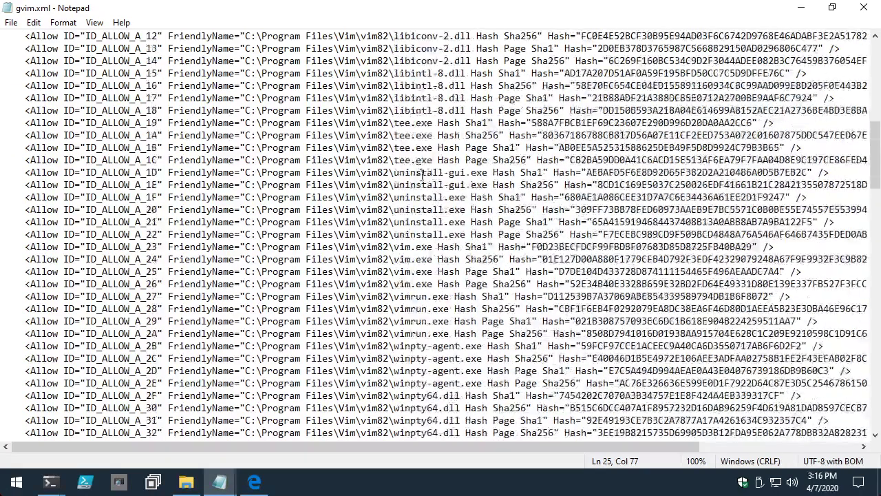
scroll(440, 262, down, 8)
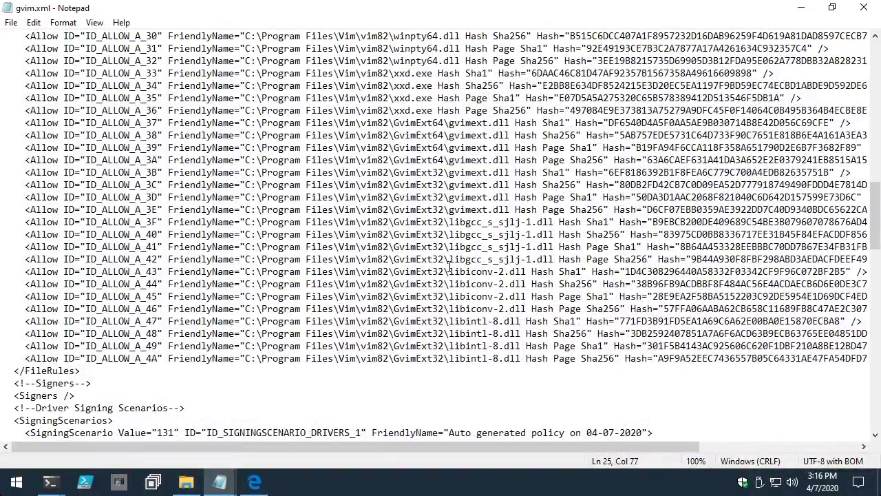
scroll(413, 251, down, 2)
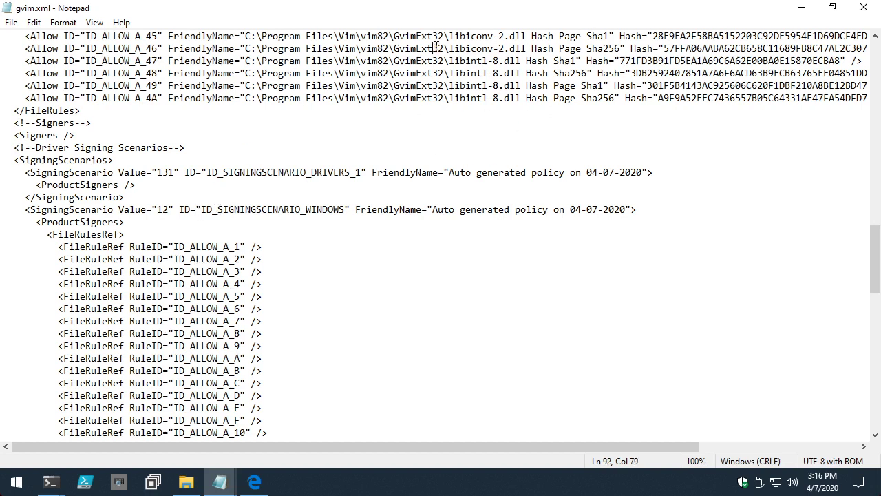
drag(433, 48, 566, 98)
click(218, 259)
- Highlight FileRulesRef and the SIGNINGSCENARIO_WINDOWS and SIGNINGSCENARIO_DRIVERS_1 IDs, then scroll to the end
drag(60, 234, 142, 228)
drag(213, 209, 356, 209)
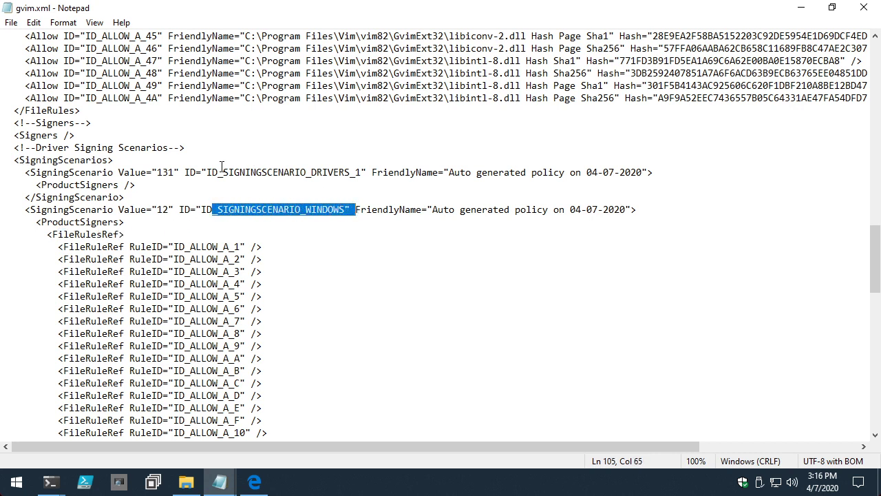
drag(217, 172, 363, 174)
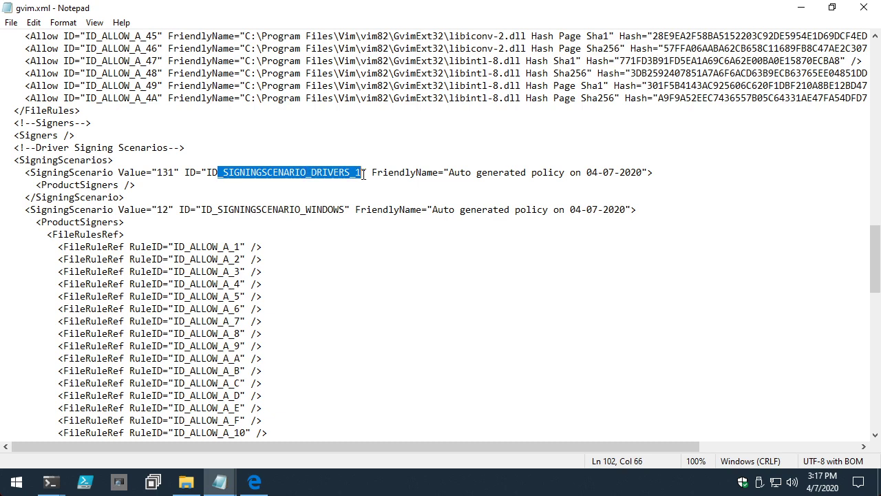
click(366, 259)
scroll(364, 261, down, 2)
scroll(365, 261, down, 14)
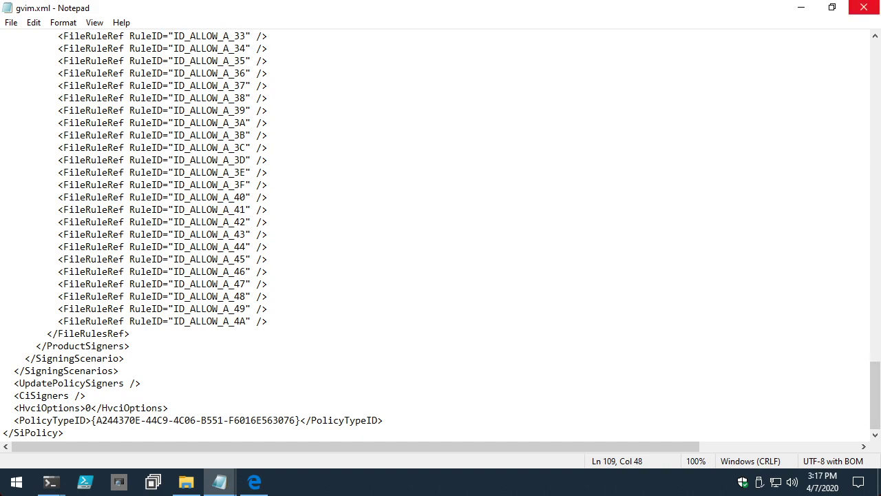
- Close the gvim.xml Notepad window
click(864, 7)
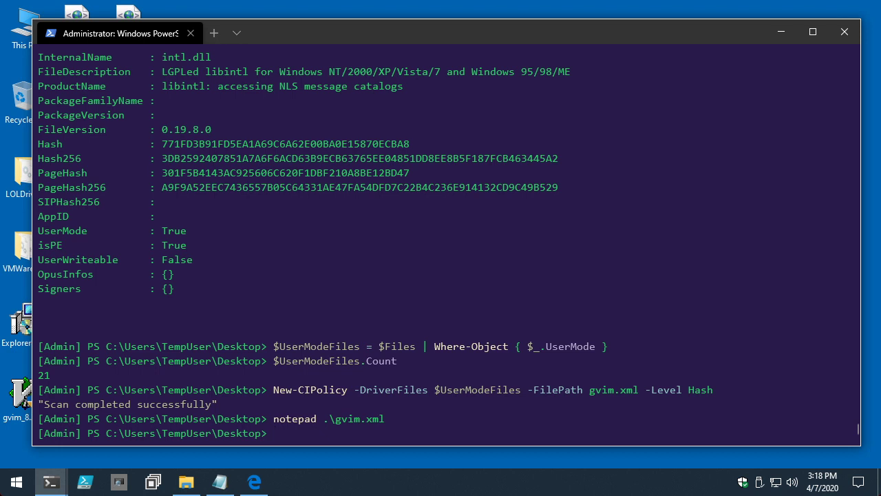
- Switch to the other, non-admin Windows PowerShell window from the taskbar
mouse_move(50, 482)
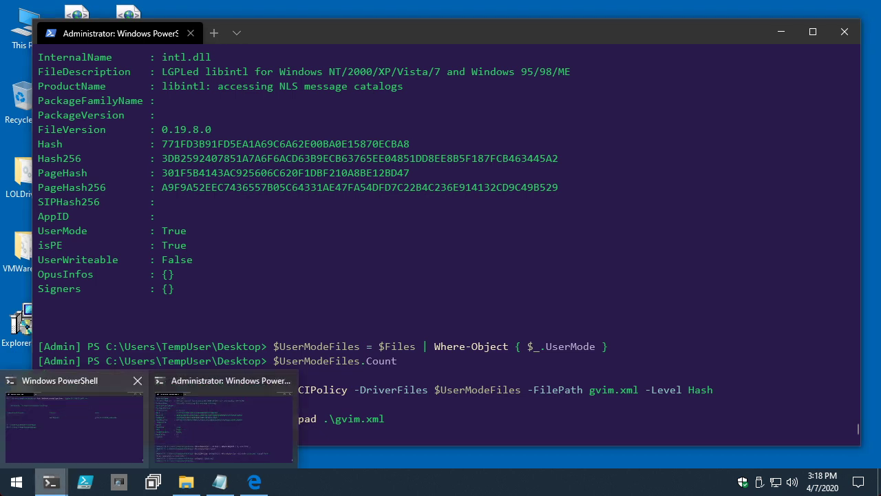
click(65, 422)
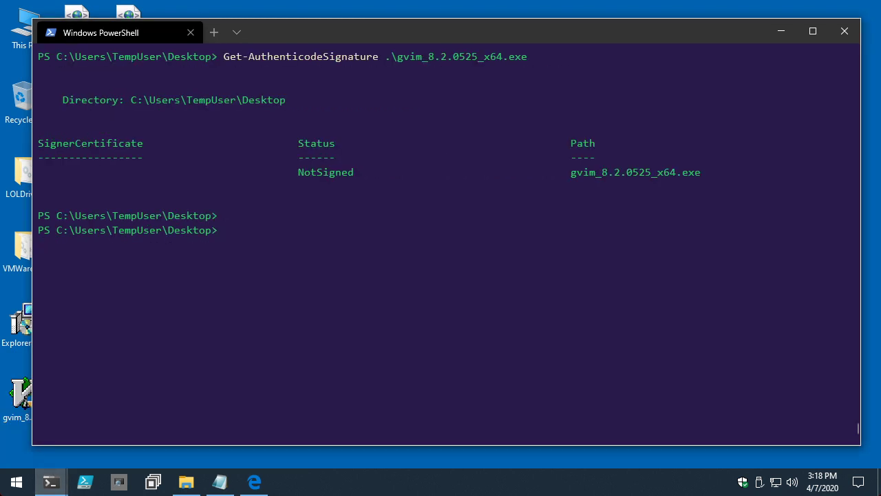
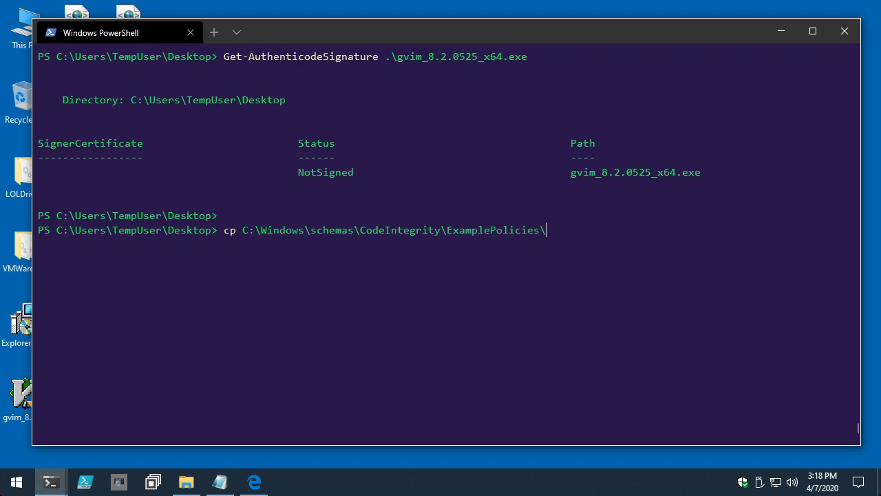
- Copy DefaultWindows_Audit.xml from ExamplePolicies to the Desktop with cp, then minimize PowerShell
text(Def)
key(Tab)
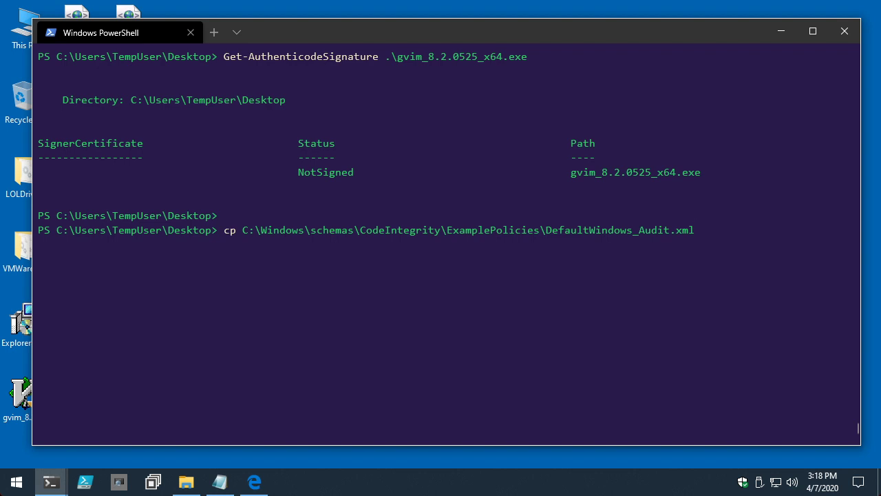
key(Return)
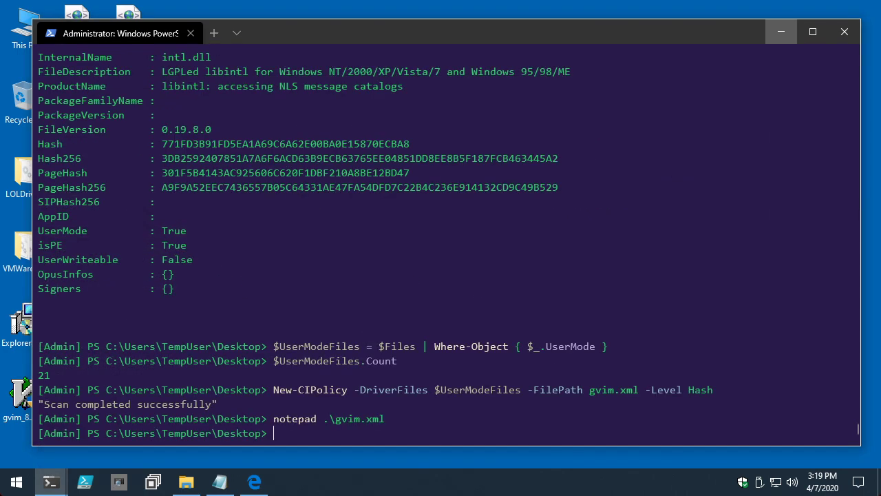
click(781, 31)
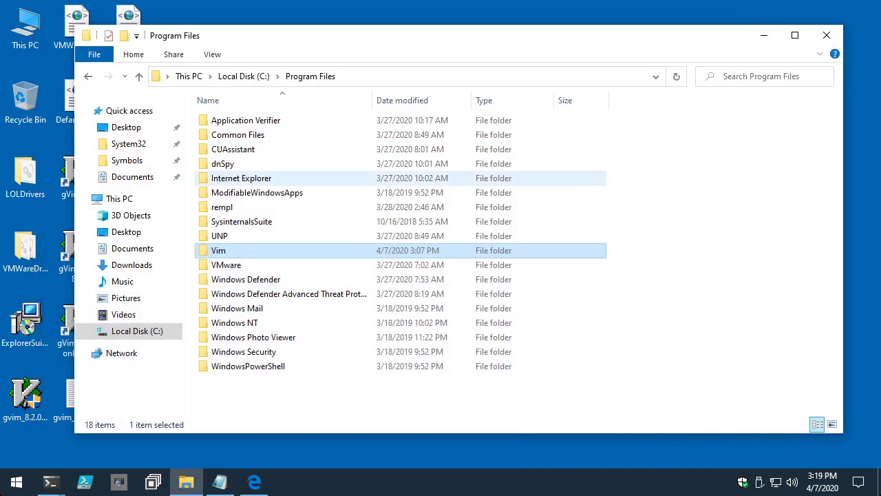
- Close the Program Files window and choose Edit on the desktop's DefaultWindows_Audit.xml
click(827, 35)
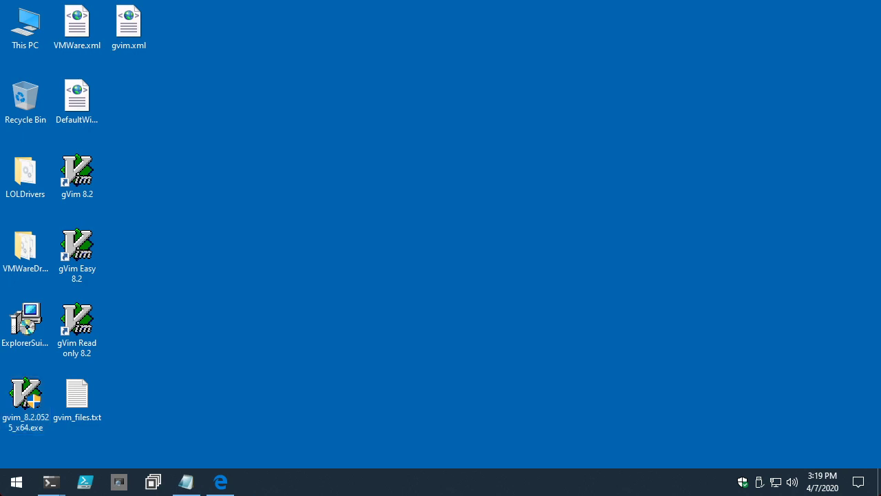
right_click(77, 103)
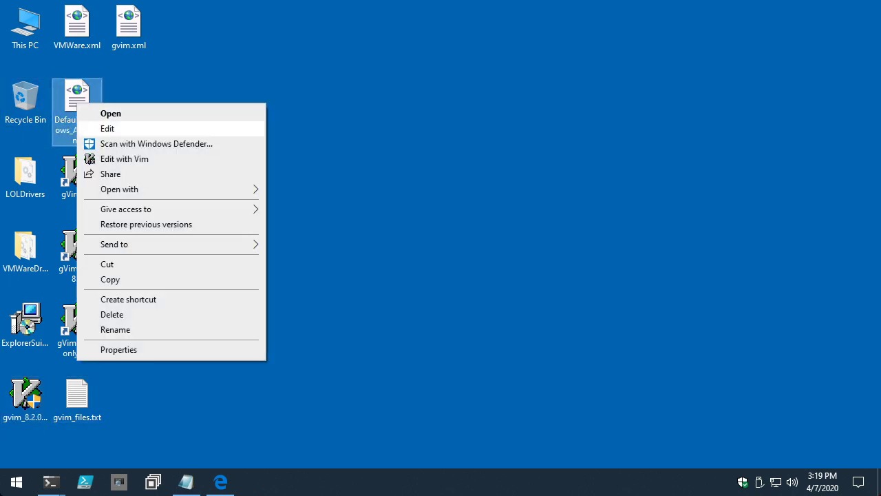
click(110, 129)
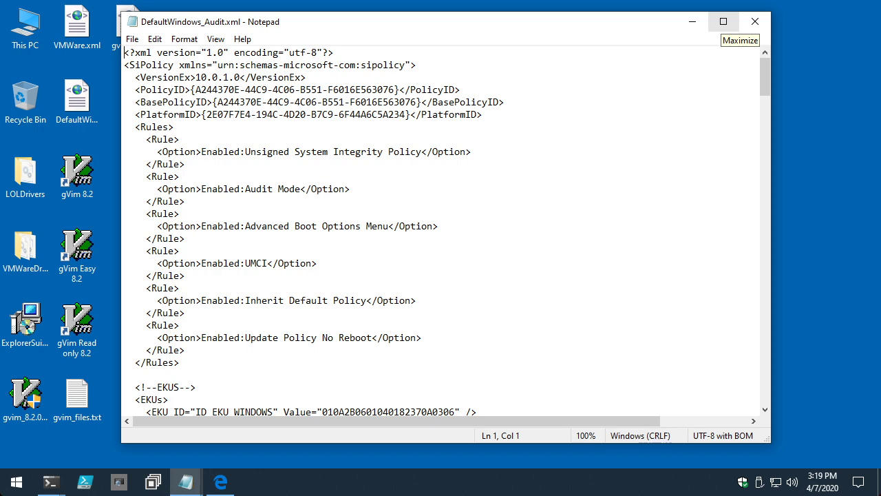
- Maximize Notepad and look through the policy rules and signing scenarios
click(722, 22)
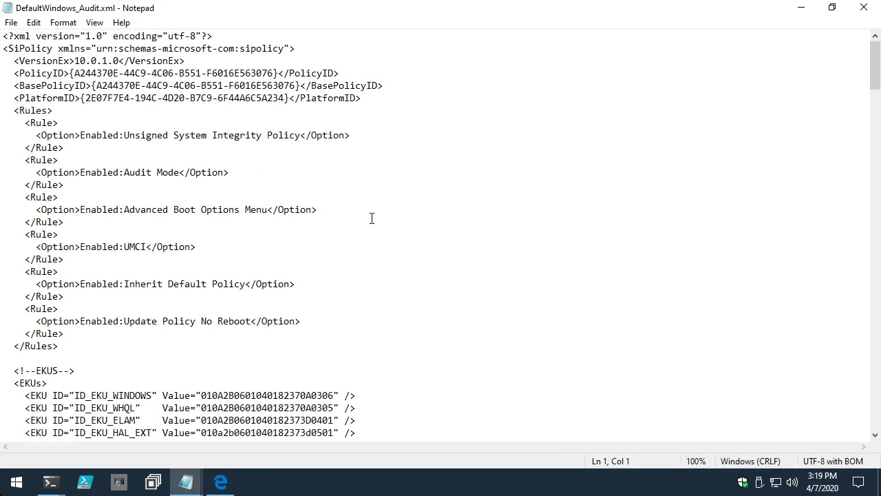
click(244, 257)
drag(79, 259, 2, 233)
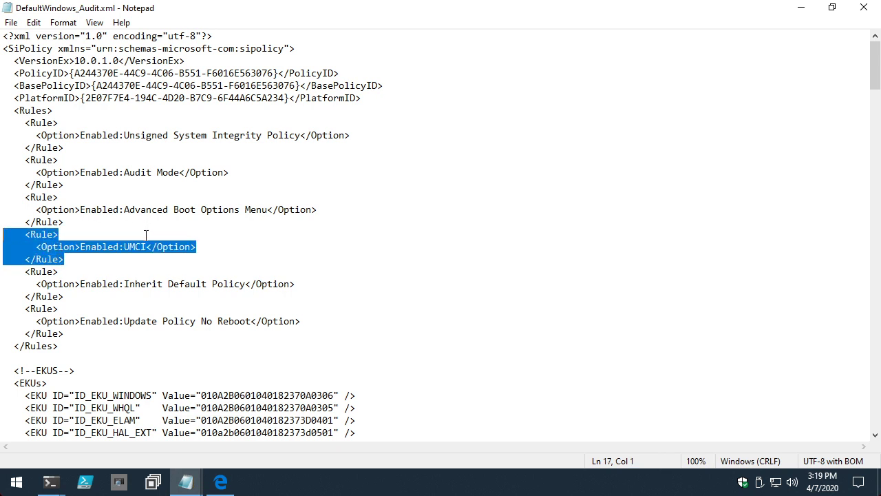
click(92, 235)
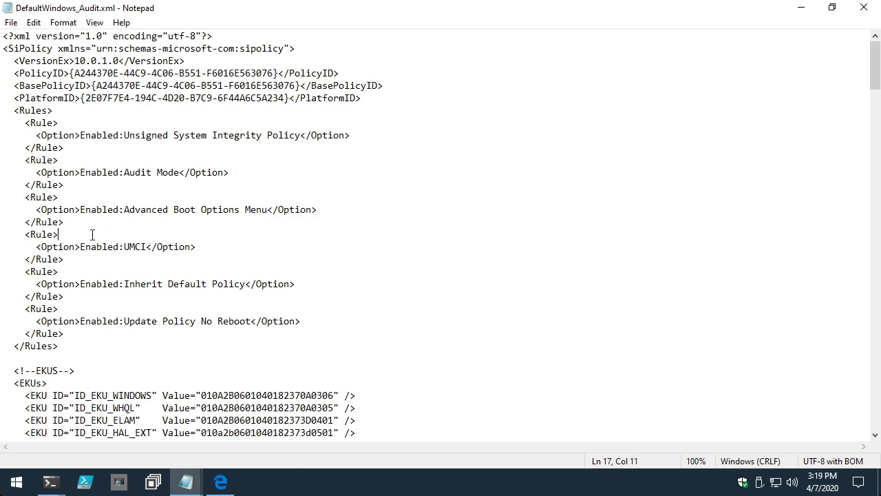
scroll(102, 252, down, 4)
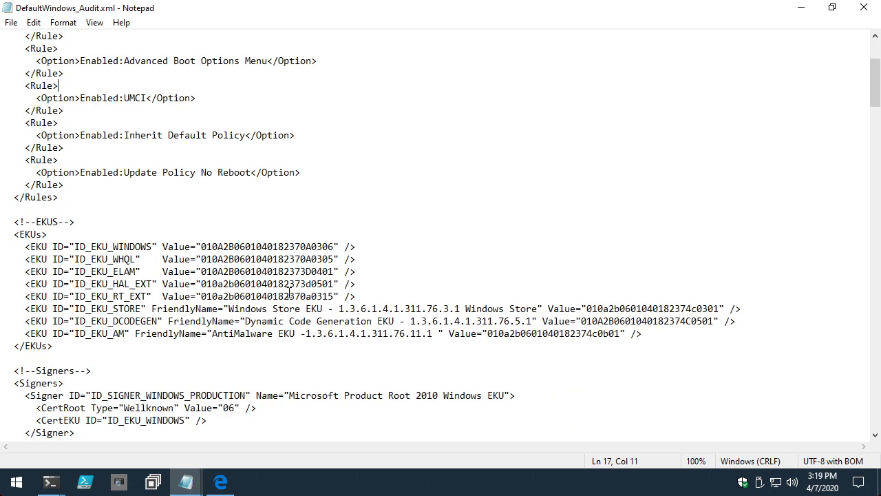
drag(874, 82, 874, 342)
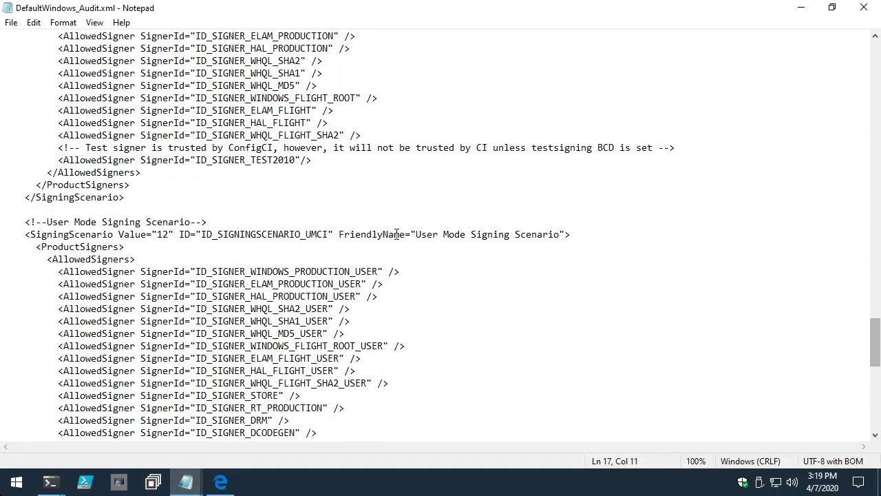
scroll(347, 234, up, 4)
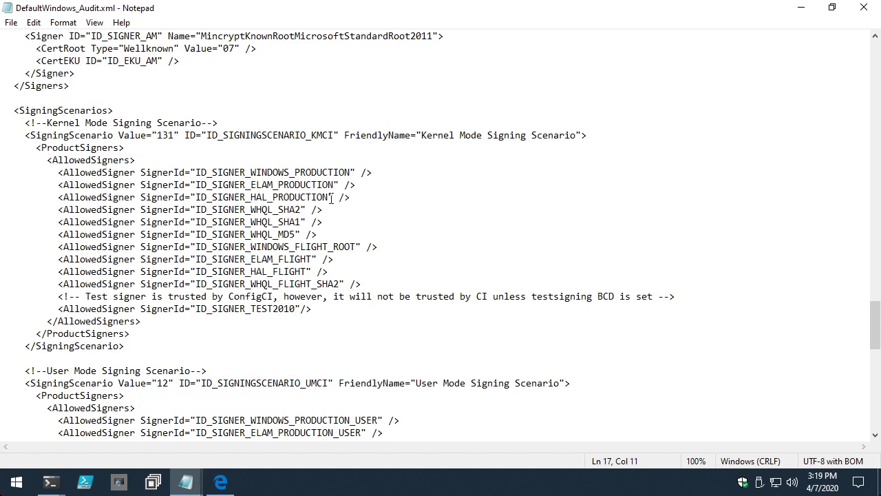
- Delete the WHQL_SHA2, WHQL_SHA1 and WHQL_MD5 allowed signers from the kernel-mode scenario
click(295, 201)
drag(329, 234, 382, 195)
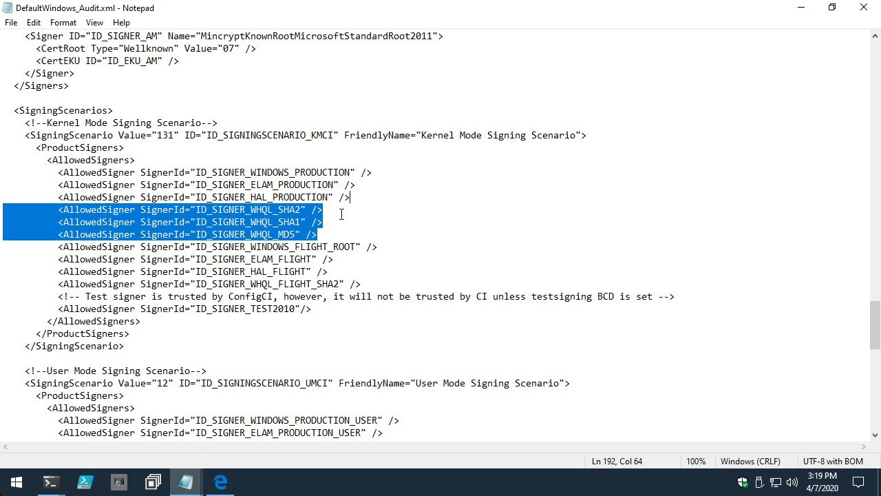
key(Delete)
- Delete the test-signer comments and the TEST2010 and TEST2010_USER allowed signer lines
scroll(347, 248, up, 4)
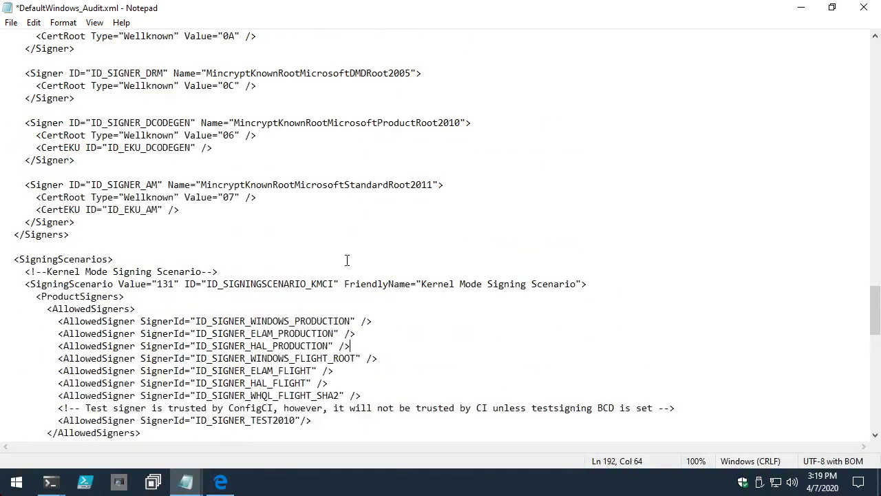
scroll(347, 257, down, 3)
click(316, 308)
drag(321, 309, 394, 283)
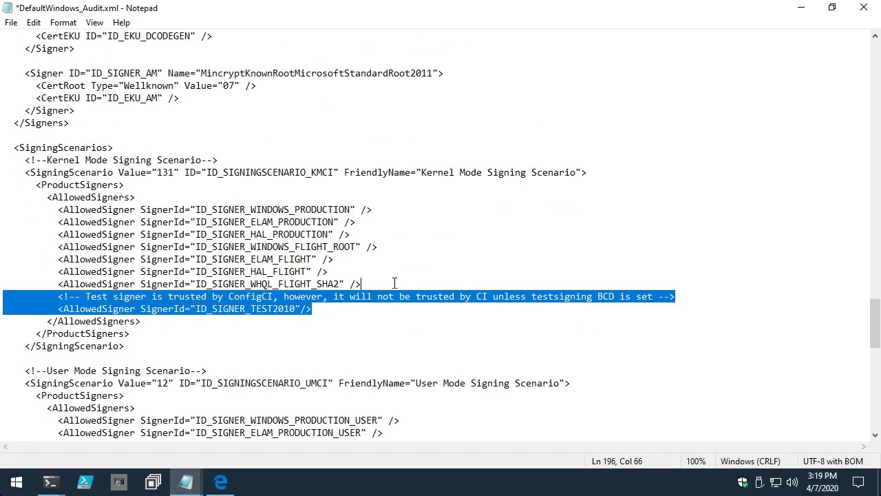
key(Delete)
scroll(395, 283, down, 6)
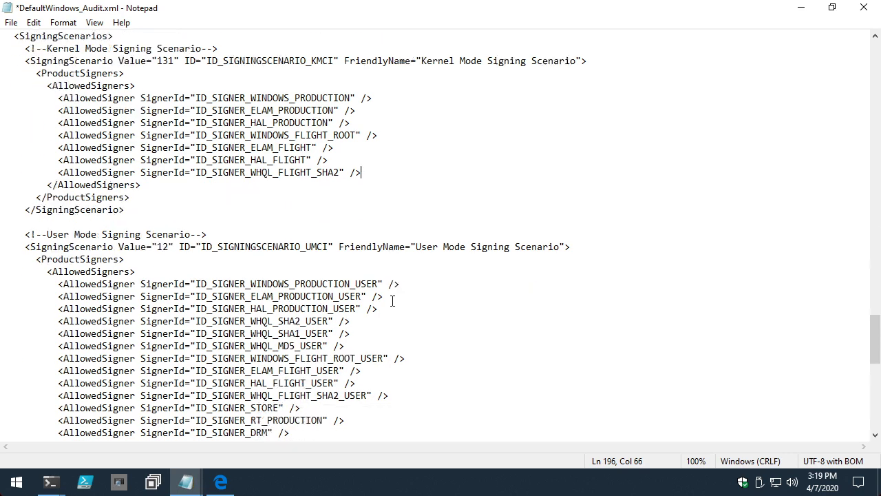
drag(357, 395, 355, 372)
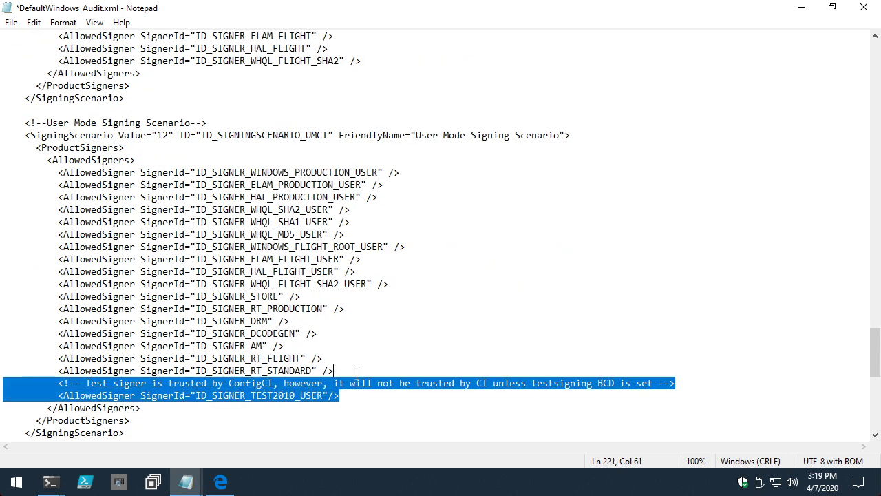
key(Delete)
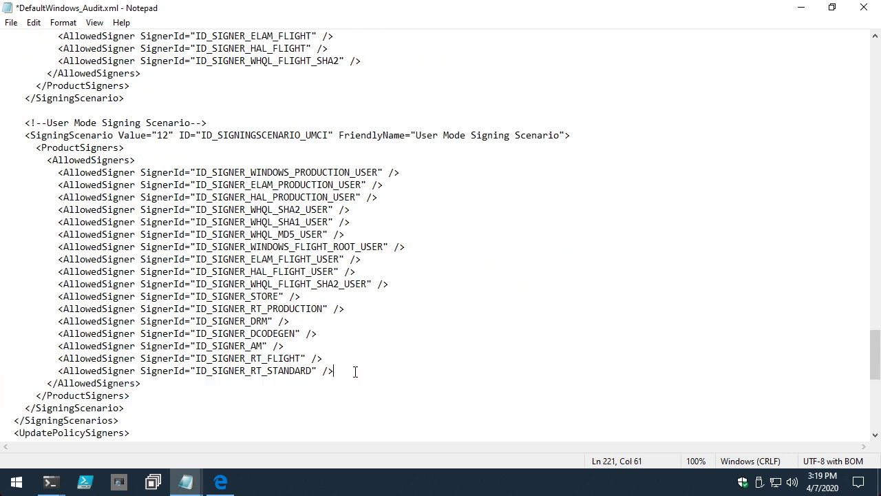
- Delete the TEST2010 and TEST2010_USER Signer definitions and the leftover blank line
scroll(383, 282, up, 7)
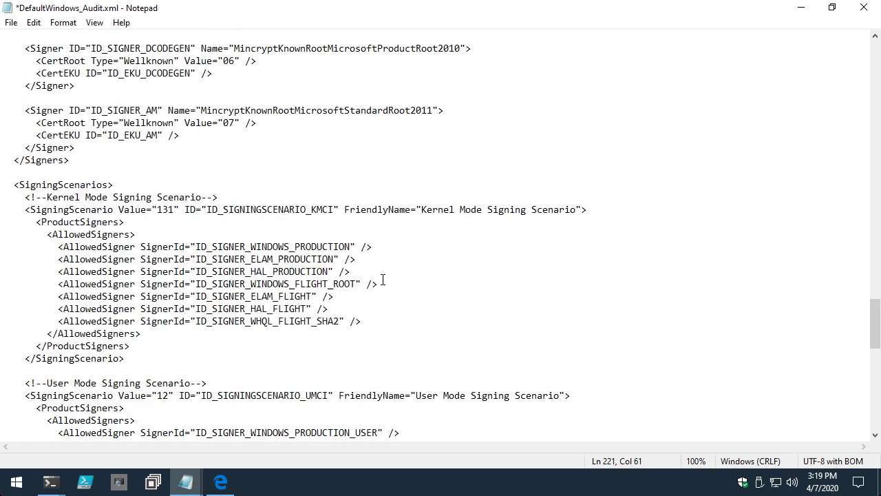
scroll(383, 280, up, 7)
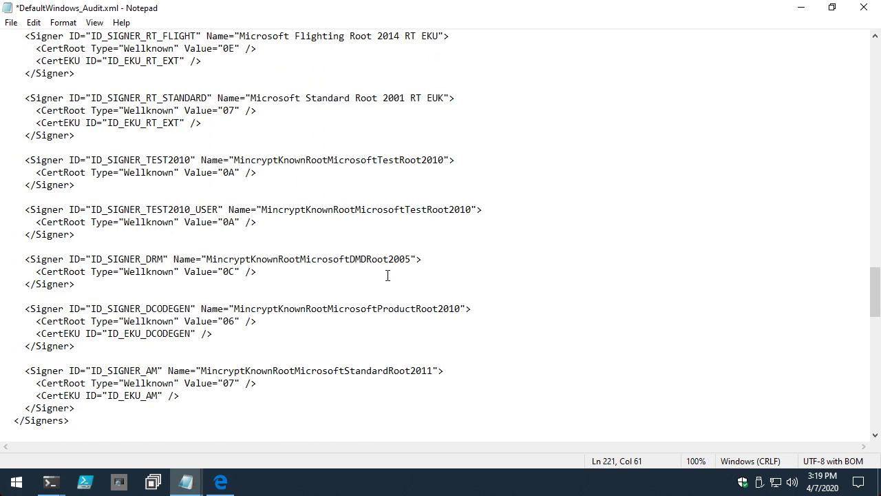
scroll(379, 282, up, 1)
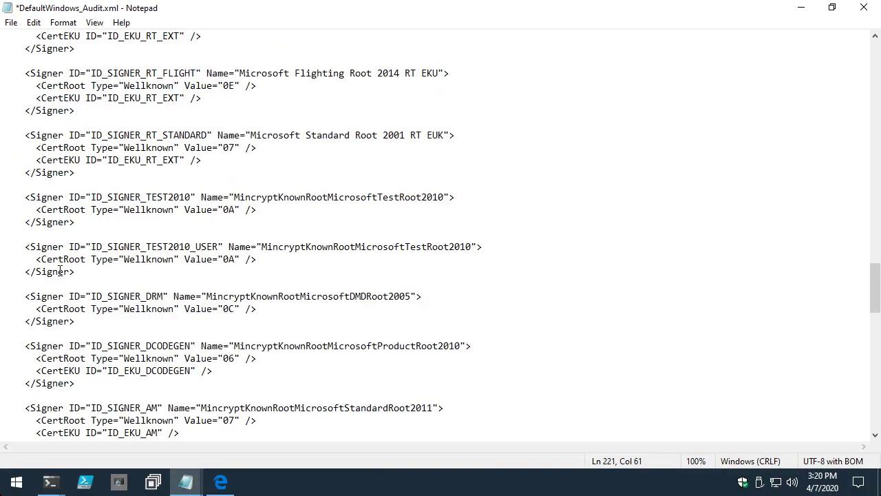
drag(87, 273, 3, 185)
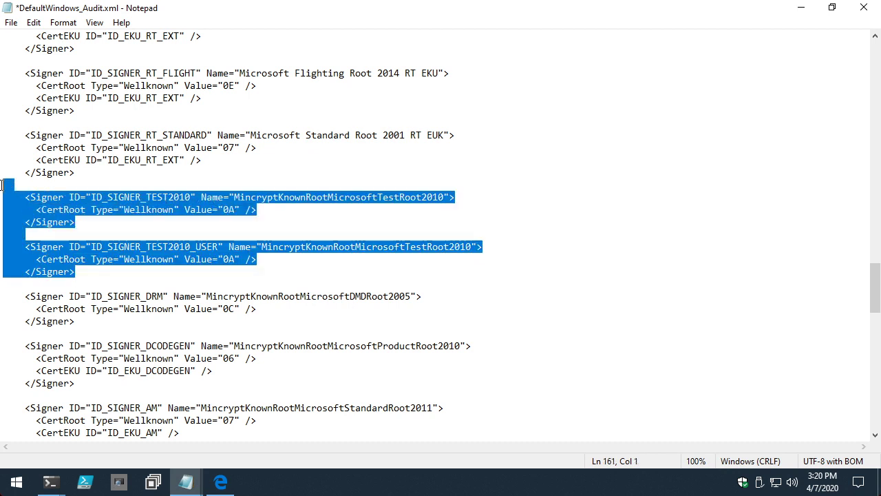
key(Delete)
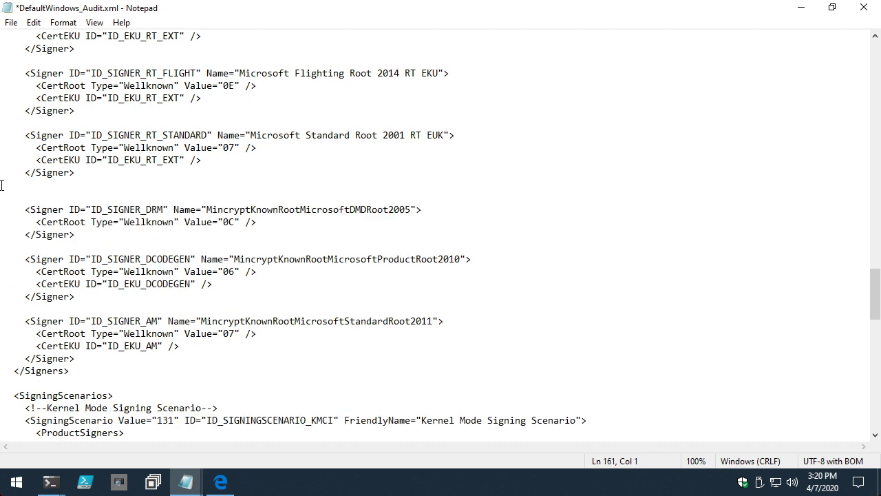
key(BackSpace)
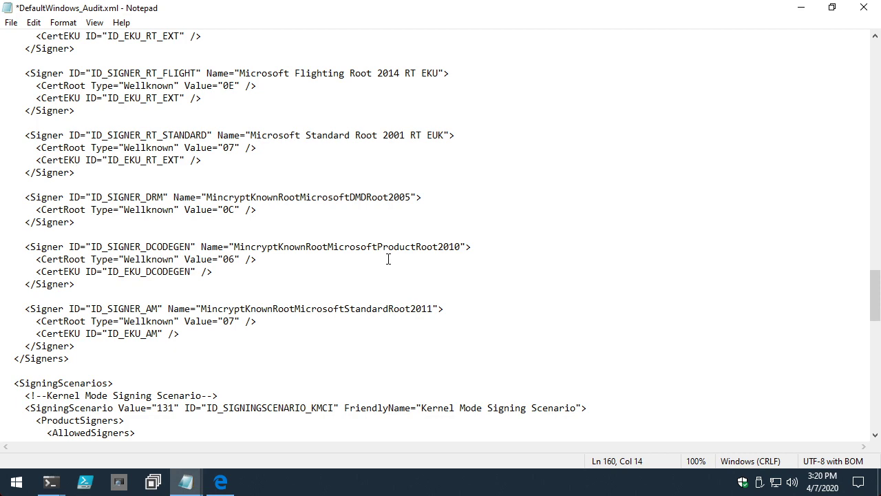
- Delete the WHQL_SHA2, WHQL_SHA1 and WHQL_MD5 Signer definitions and close the gap
scroll(388, 259, up, 8)
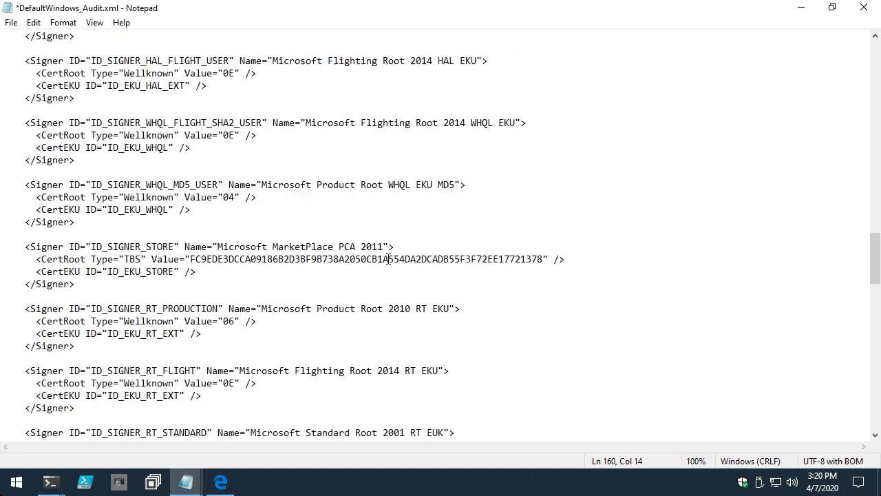
scroll(389, 258, up, 1)
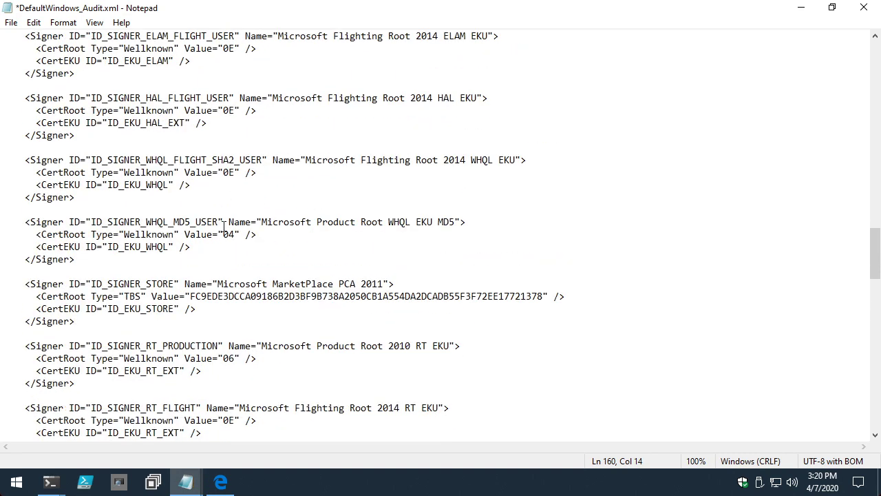
scroll(375, 279, up, 9)
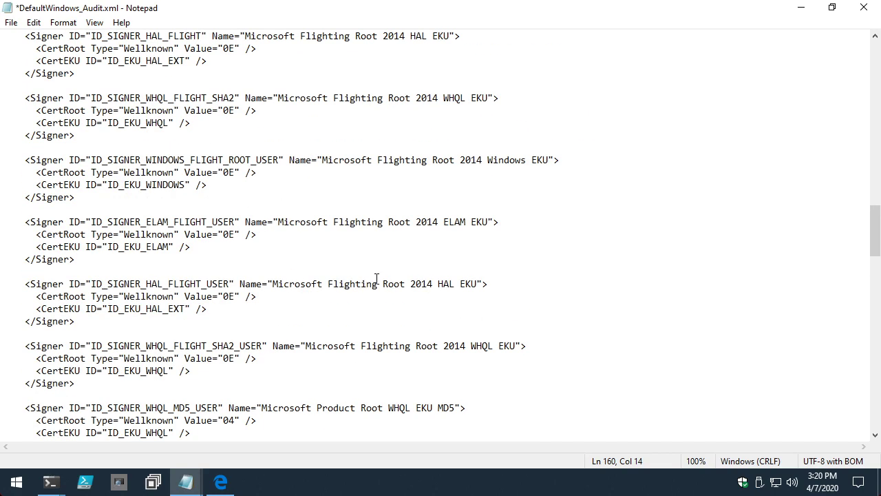
scroll(379, 282, up, 1)
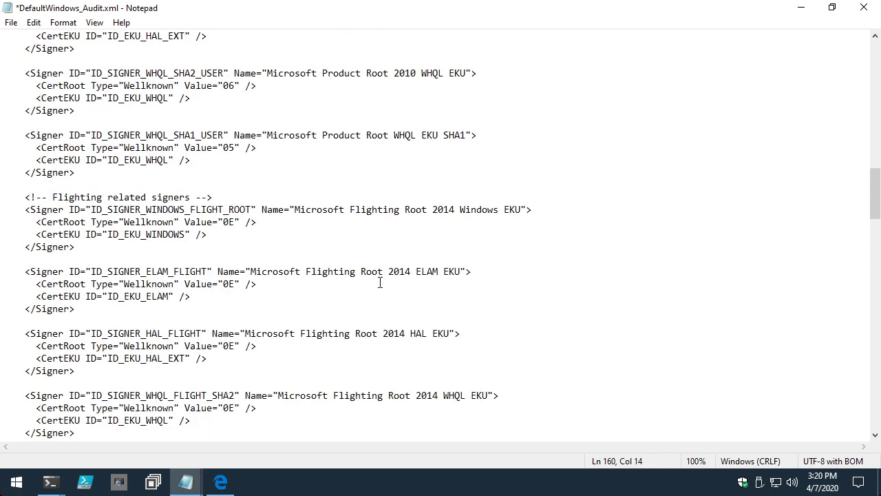
scroll(379, 282, up, 16)
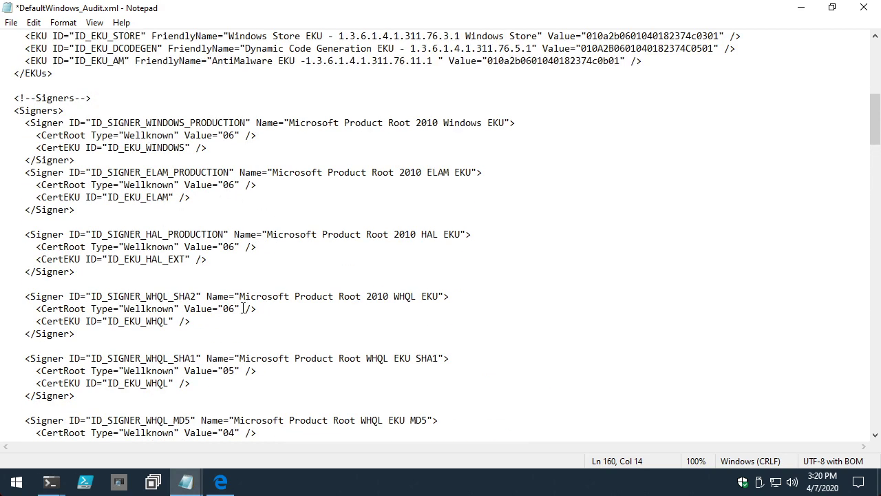
scroll(244, 301, down, 1)
scroll(245, 299, down, 1)
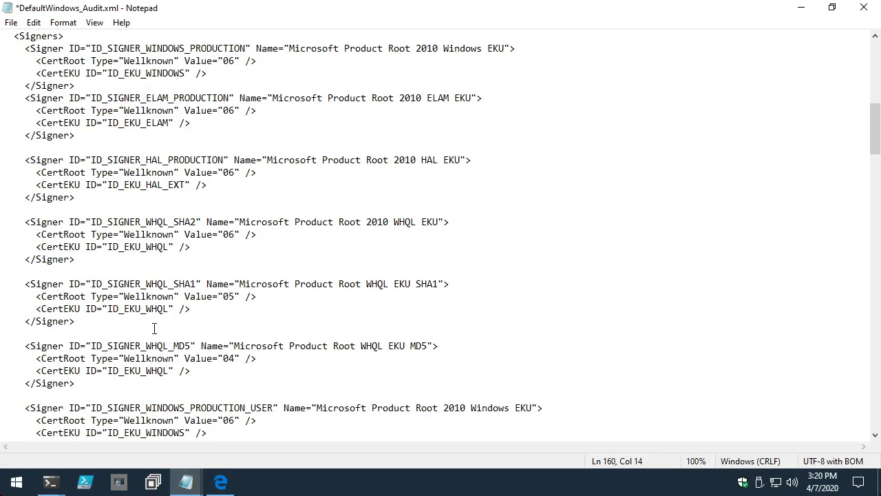
drag(80, 386, 3, 221)
key(Delete)
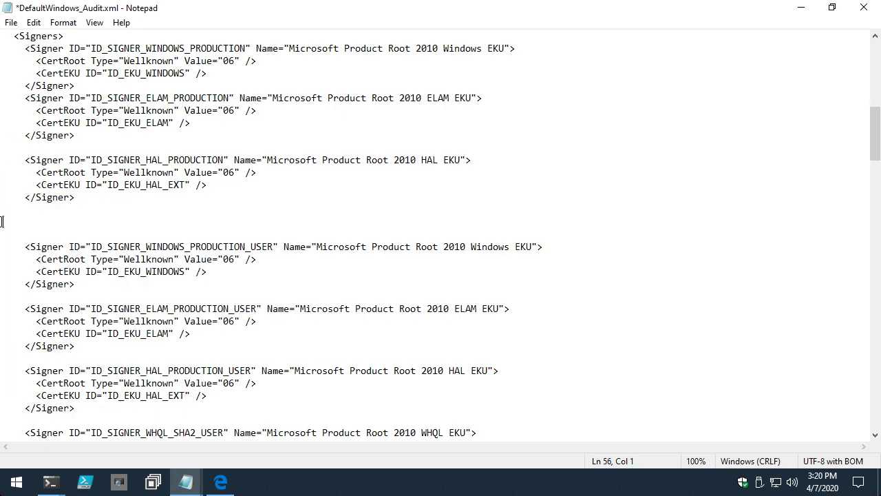
key(BackSpace)
key(BackSpace)
key(BackSpace)
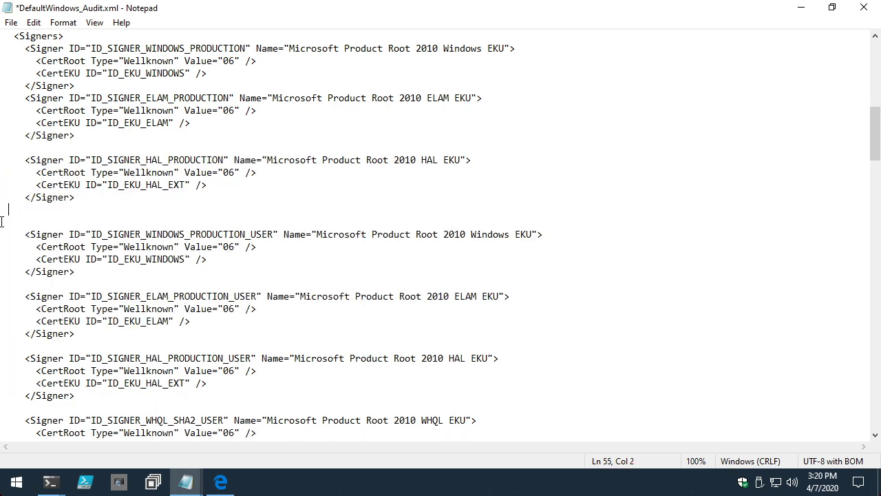
key(BackSpace)
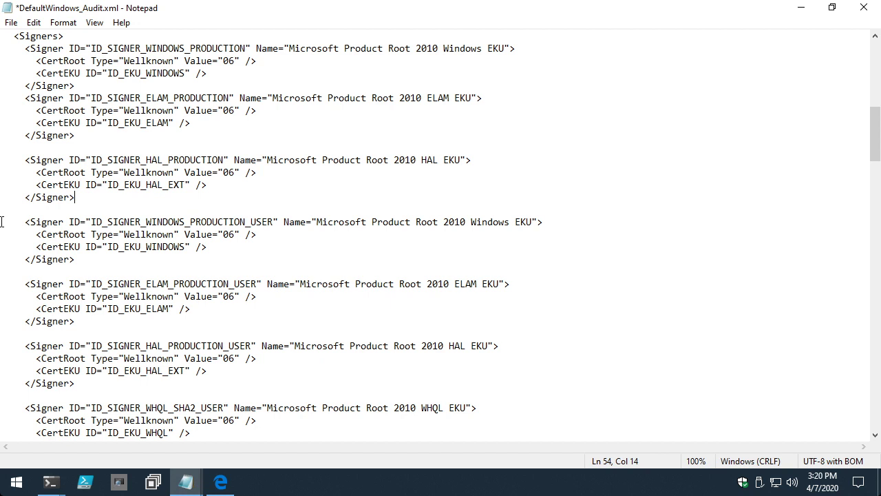
- Save the edited DefaultWindows_Audit.xml with Ctrl+S
key(super)
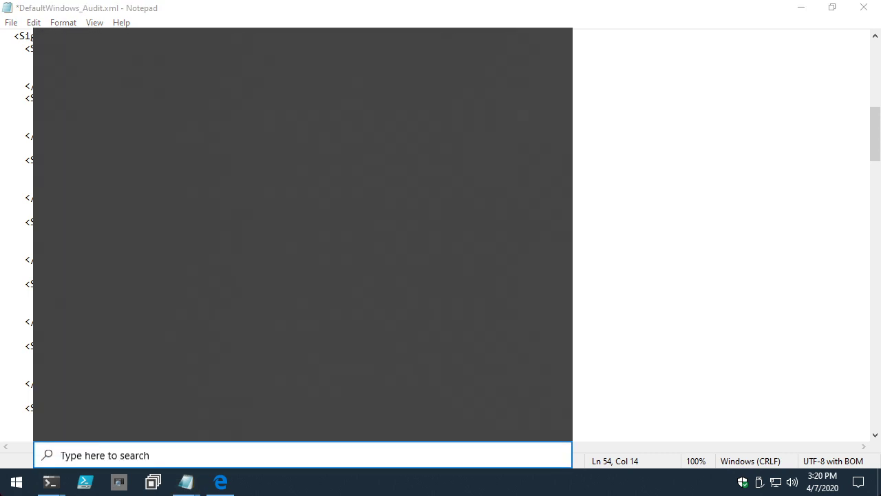
click(743, 89)
key(ctrl+s)
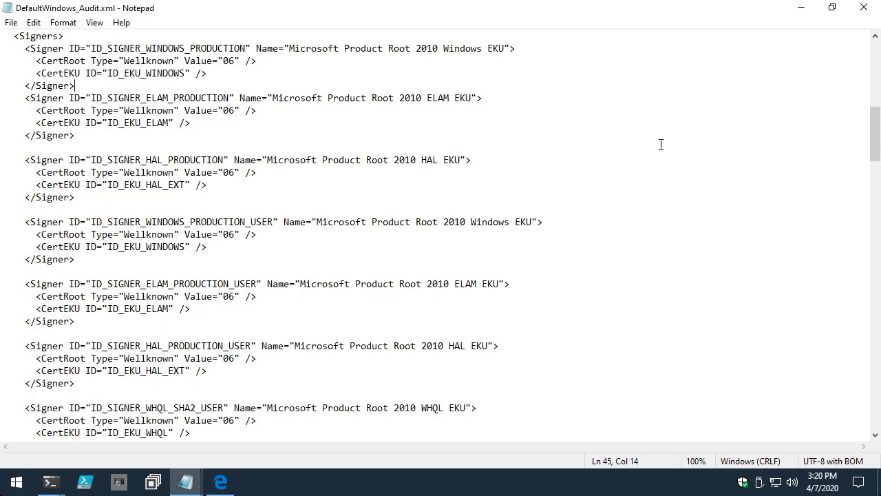
- Review the user-mode flight signer and RT_FLIGHT allowed signer entries, then switch toward PowerShell
click(661, 146)
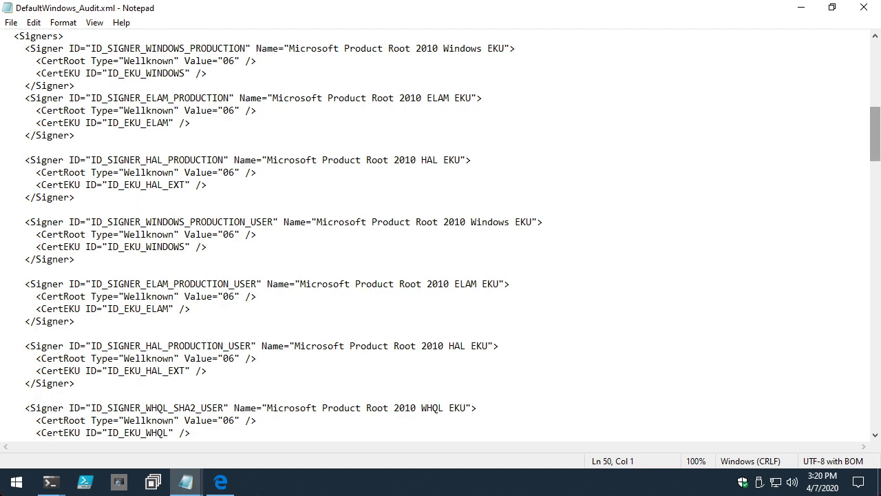
drag(875, 134, 875, 405)
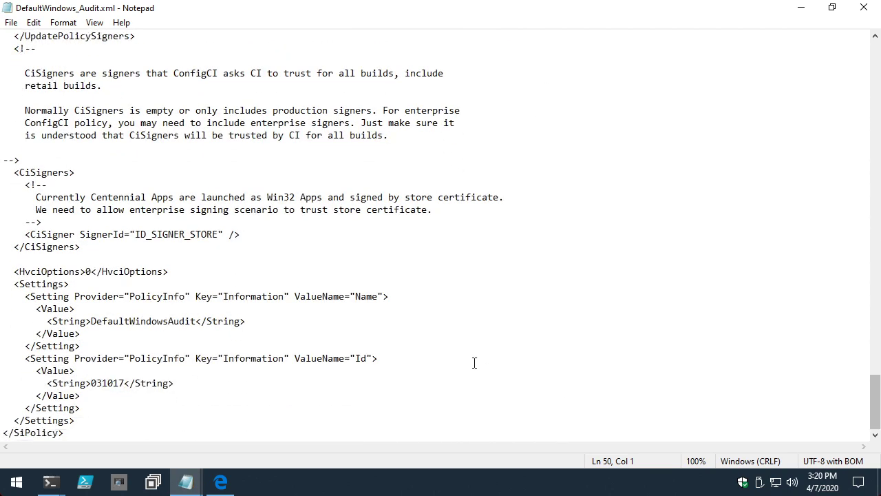
scroll(474, 362, up, 8)
scroll(474, 342, up, 1)
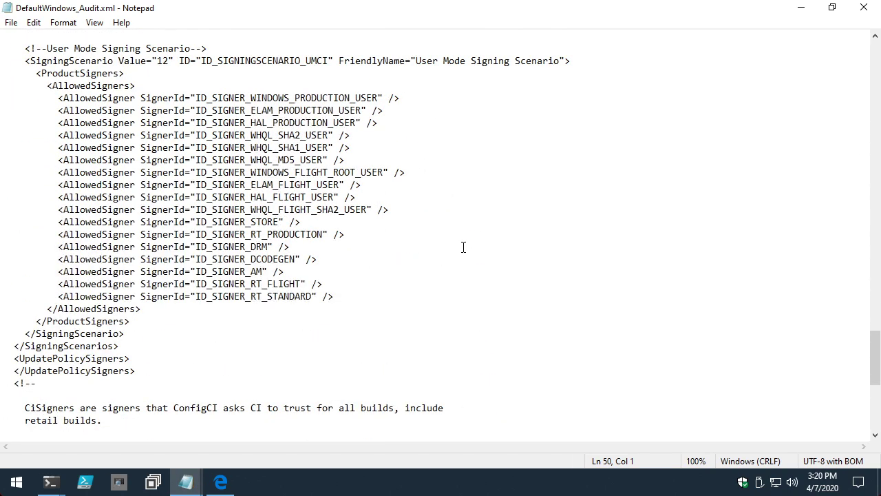
scroll(454, 238, up, 1)
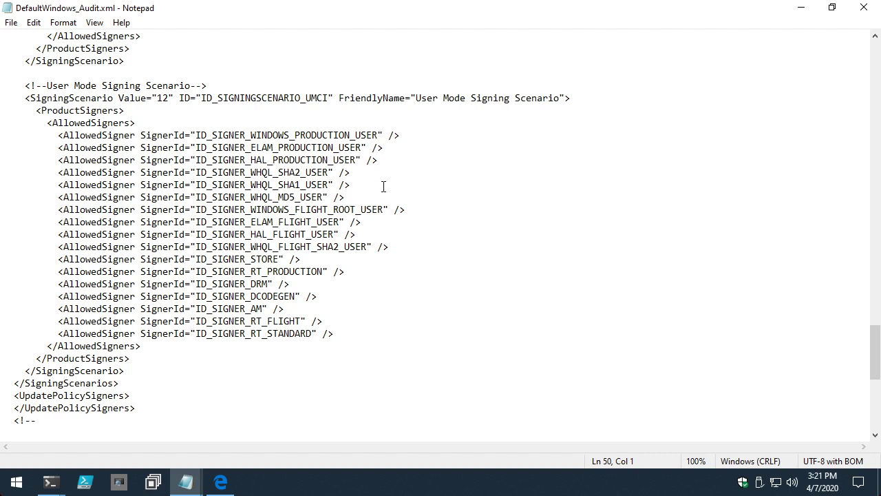
click(386, 342)
click(385, 234)
drag(387, 233, 393, 193)
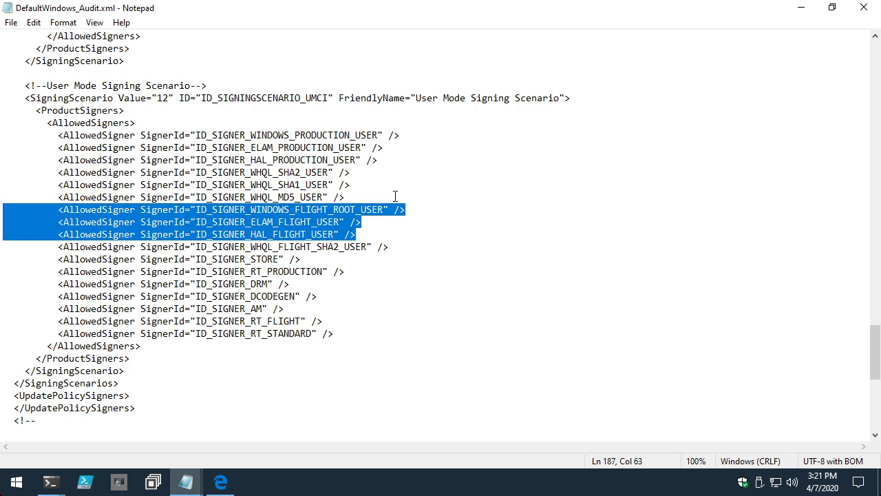
drag(323, 322, 329, 311)
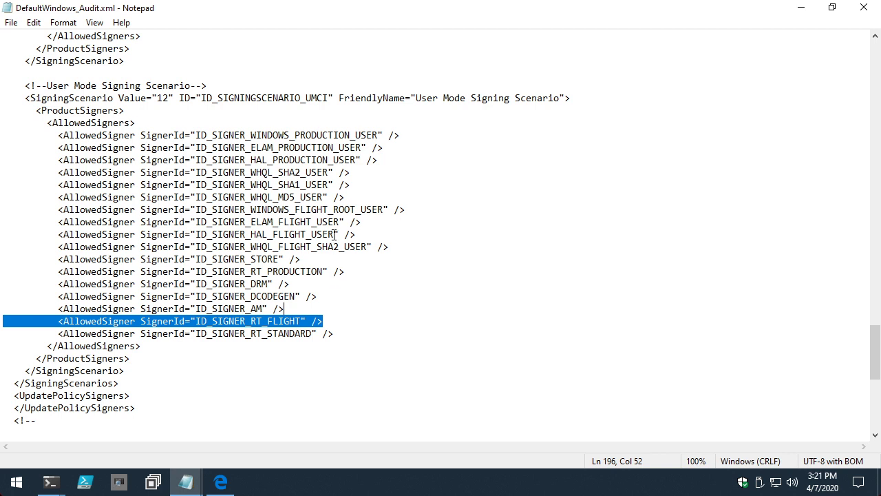
click(340, 147)
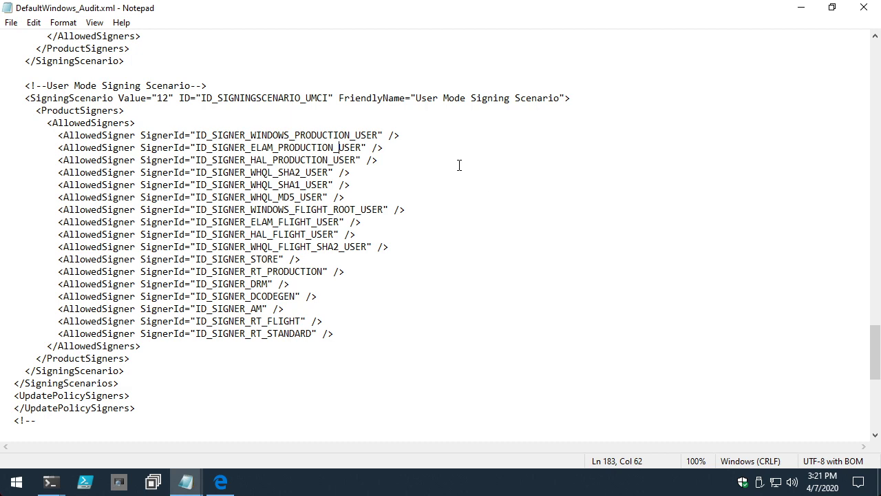
scroll(383, 289, up, 1)
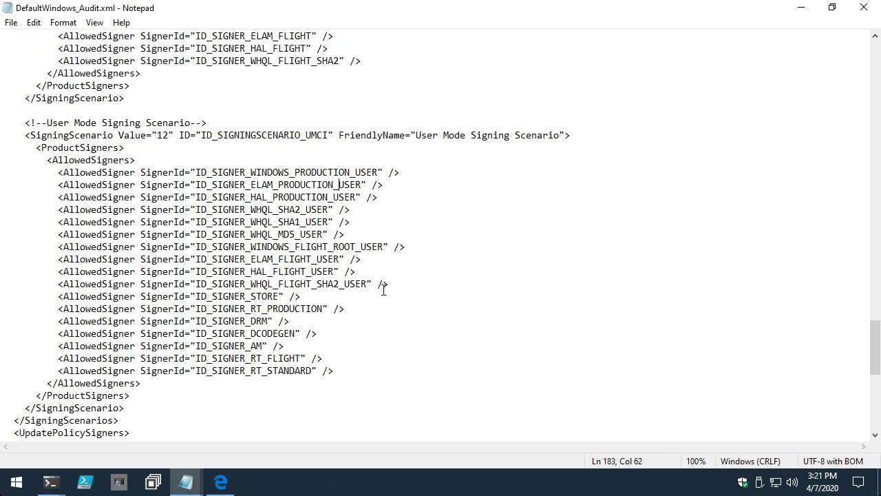
scroll(380, 290, down, 3)
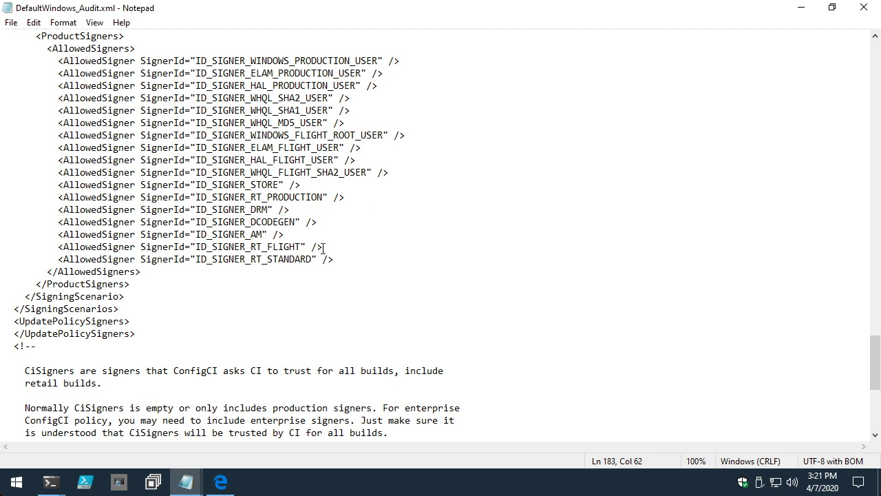
click(50, 482)
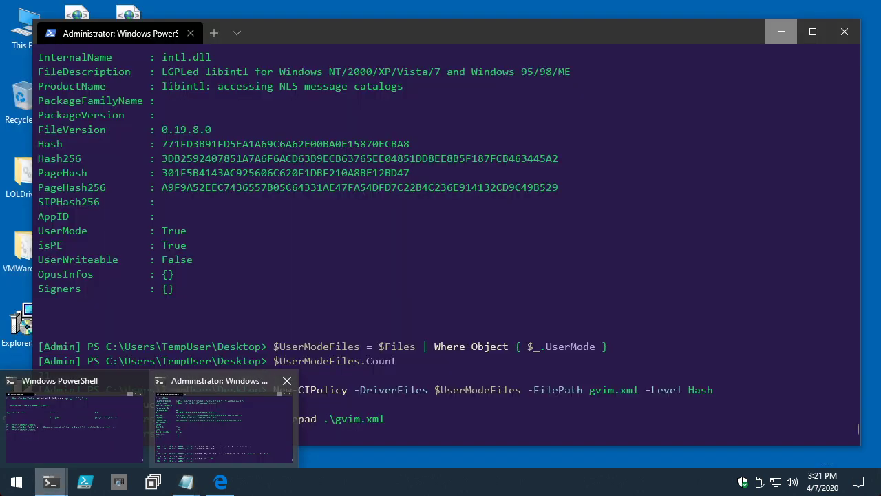
- Compile DefaultWindows_Audit.xml to C:\Windows\System32\CodeIntegrity\SIPolicy.p7b with ConvertFrom-CIPolicy, then Restart-Computer
click(224, 421)
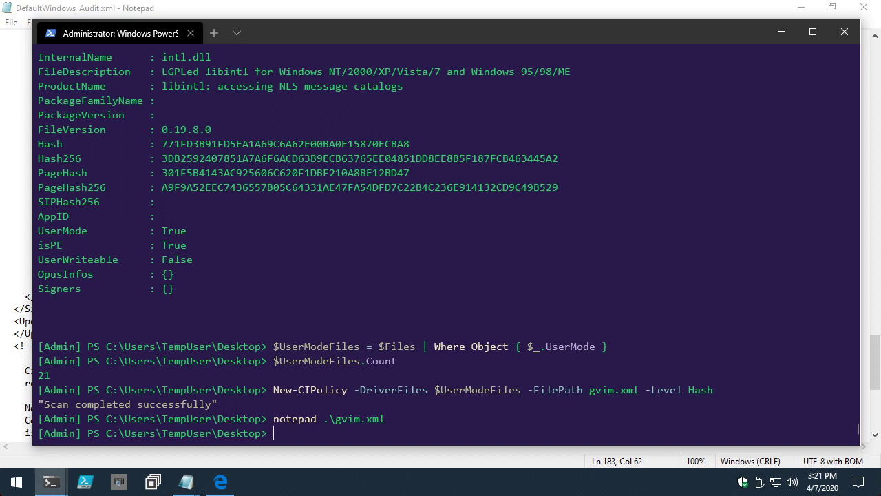
text(ConvertFrom-C)
key(Tab)
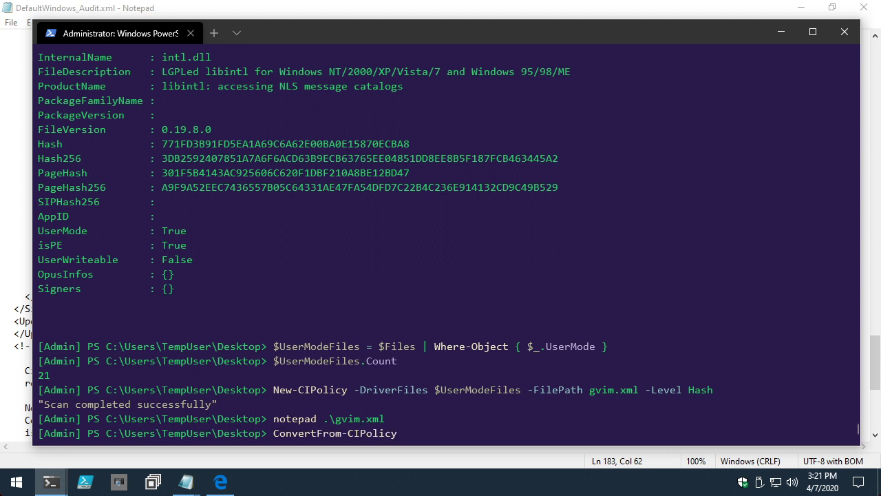
text(-)
key(Tab)
text(.De)
key(Tab)
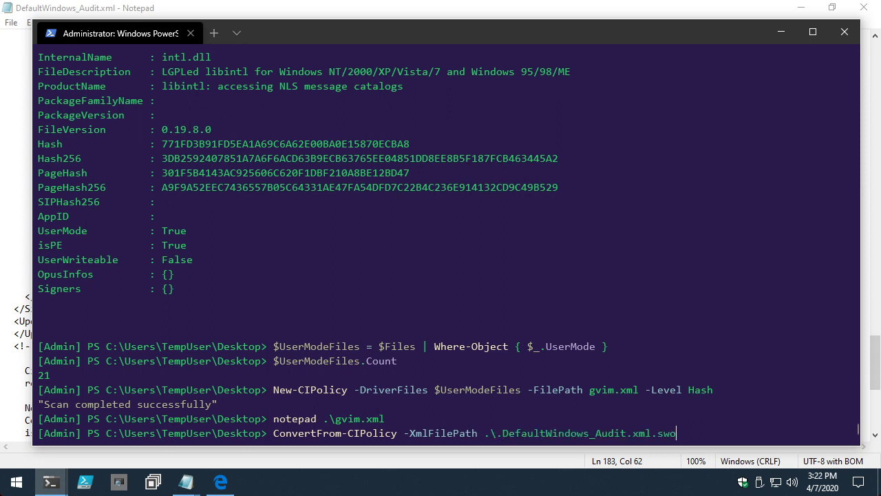
key(Tab)
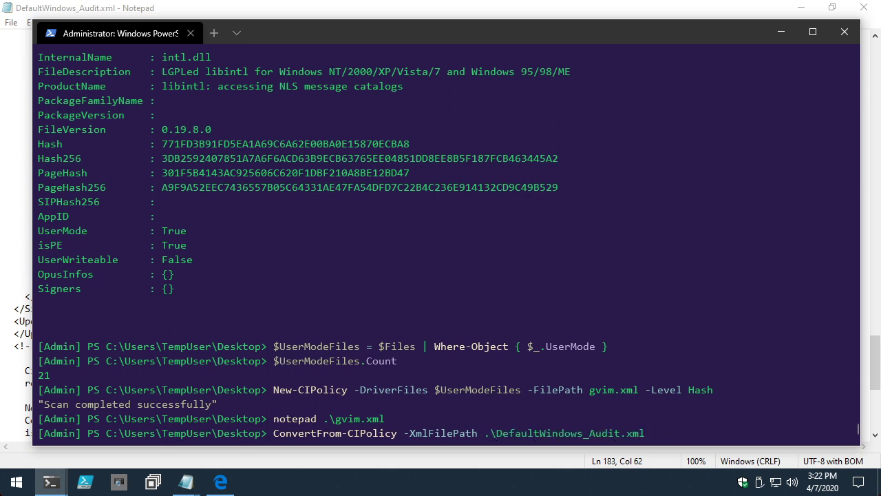
text(-)
key(Tab)
text(C:\Windo)
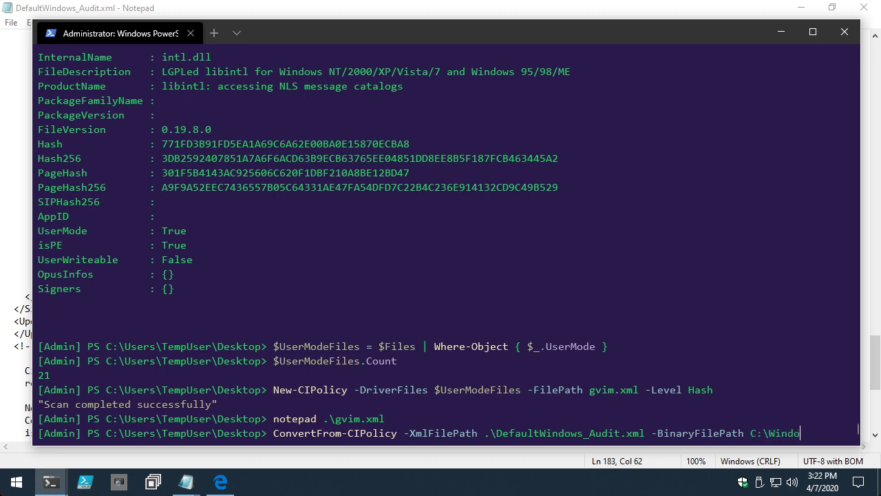
text(ws\System32\)
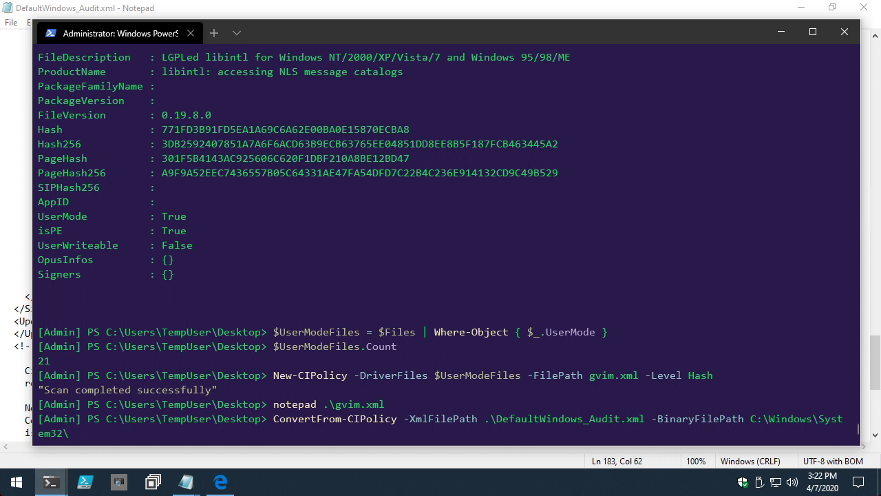
text(CodeIntegrity\SIPolicy.p7b)
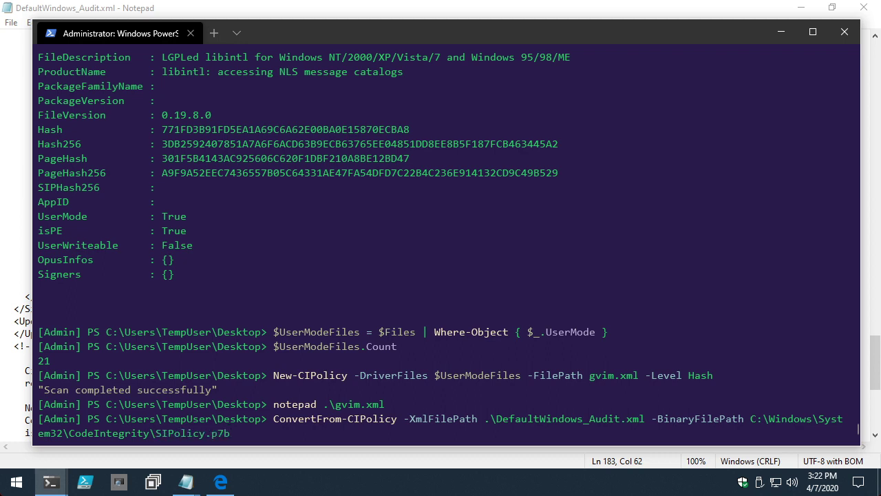
key(Return)
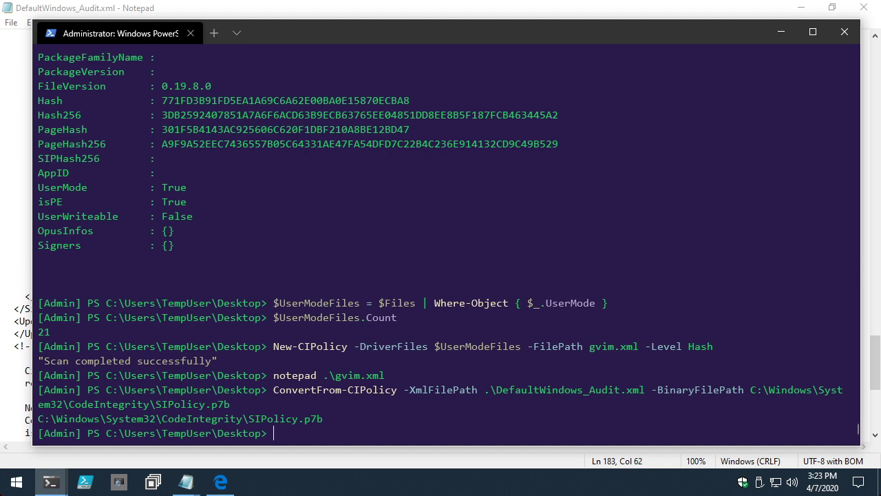
text(Restart-Computer)
key(Return)
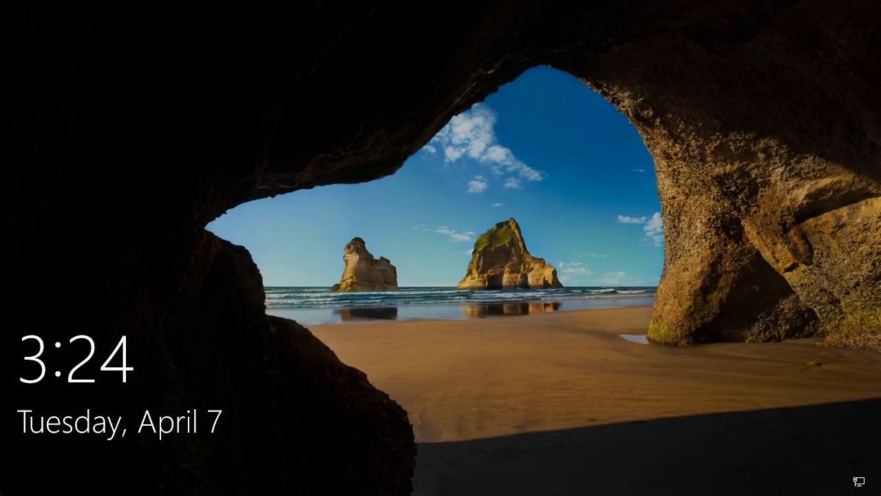
- Dismiss the lock screen and sign in with the account password
key(space)
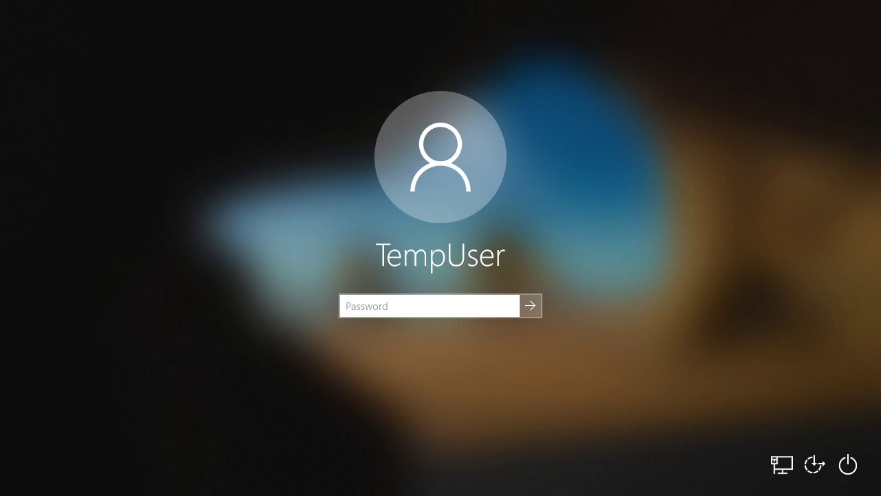
text(••••••••••••••••)
key(Return)
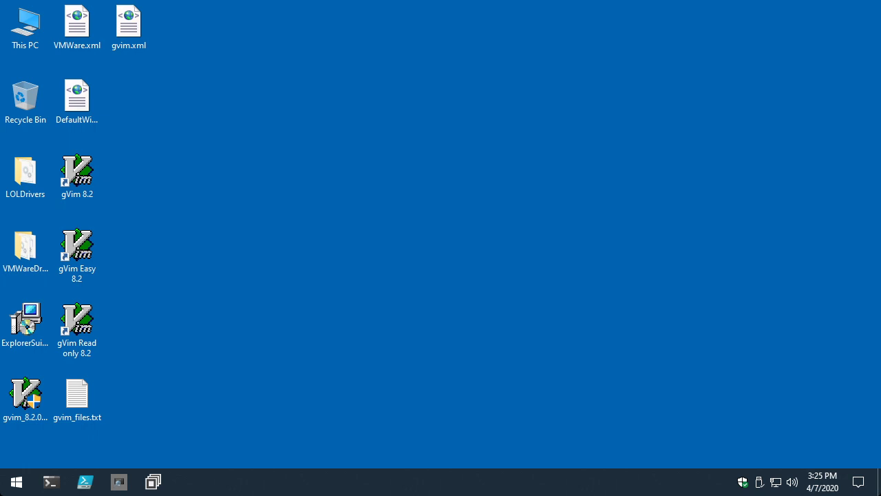
click(77, 27)
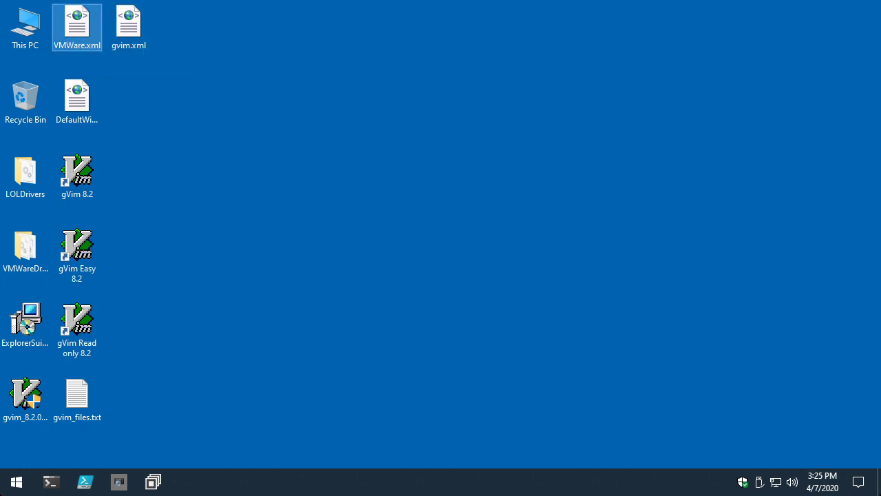
right_click(68, 29)
click(97, 54)
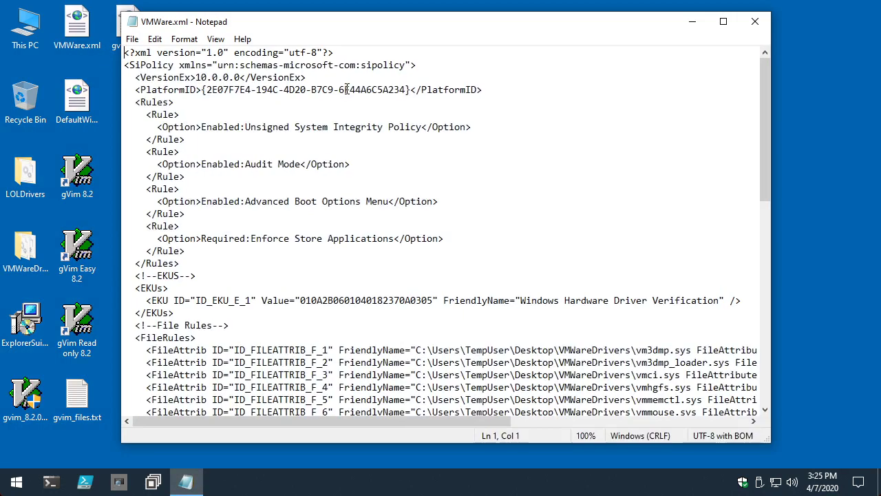
scroll(629, 270, down, 9)
scroll(576, 271, down, 5)
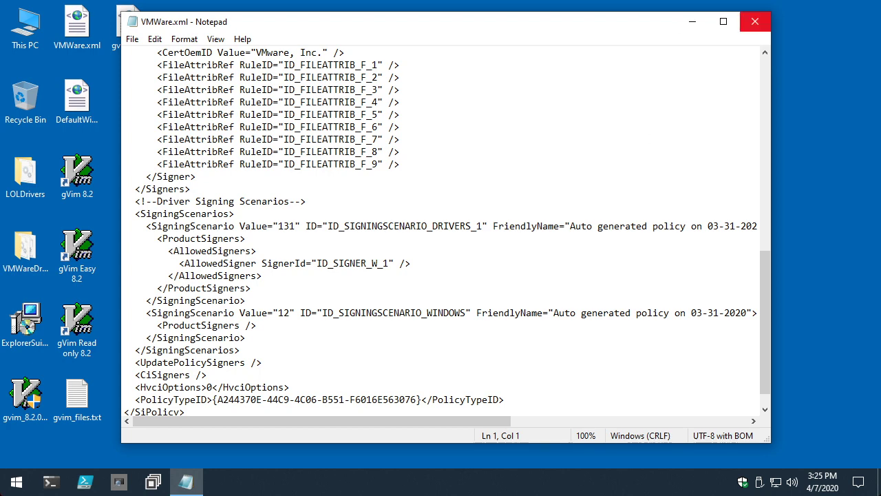
click(755, 21)
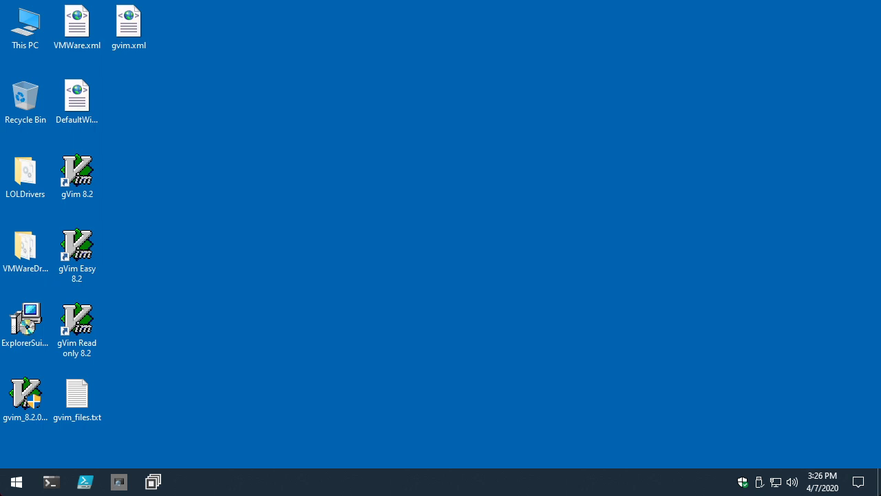
- Close the failed terminal and Command Prompt and open a fresh PowerShell terminal
click(50, 481)
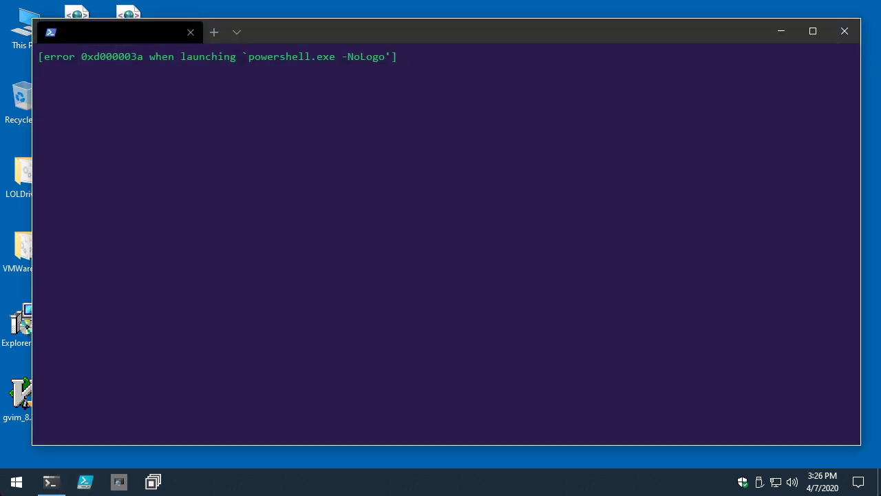
click(17, 481)
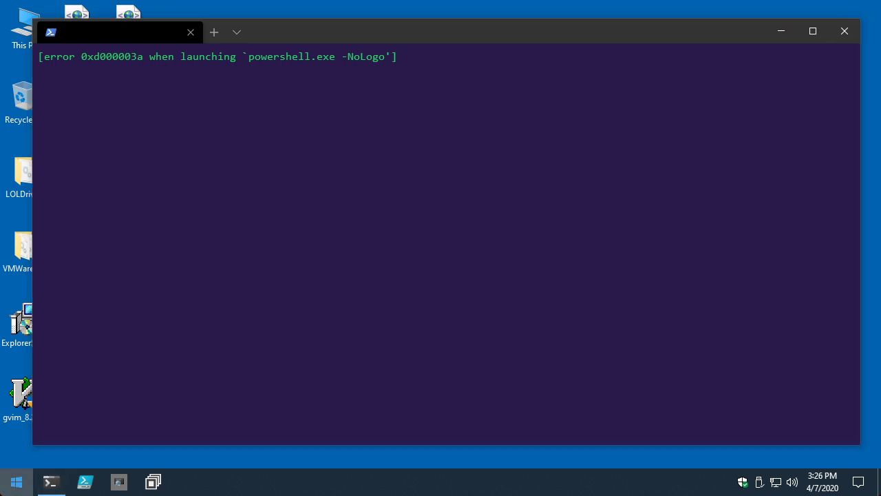
click(257, 96)
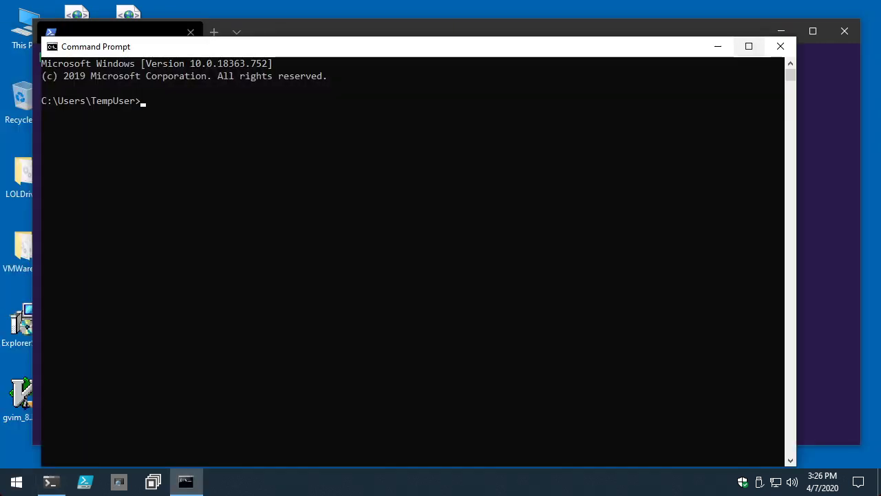
click(780, 46)
click(844, 31)
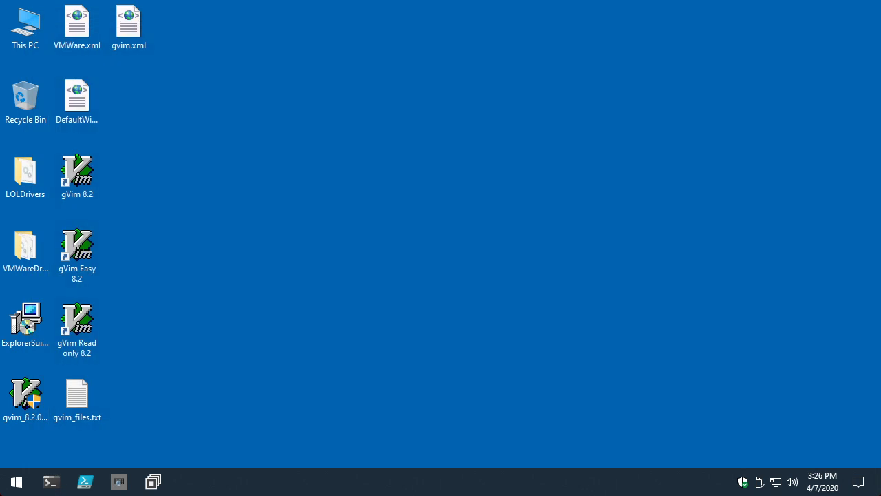
key(super+1)
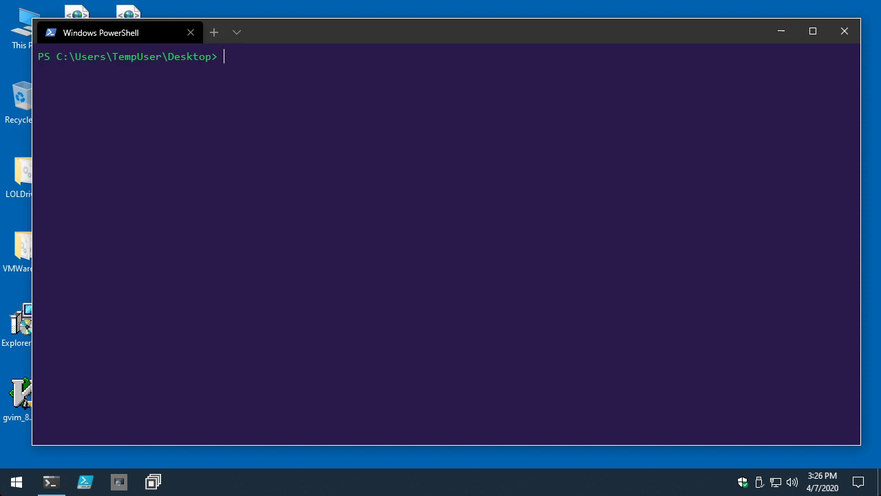
- Begin the '$Events =' assignment at the Desktop prompt
text($Events = Get-WDACCode)
- Run $Events = Get-WDACCodeIntegrityEvent -Kernel -SinceLastPolicyRefresh and print $Events
key(Tab)
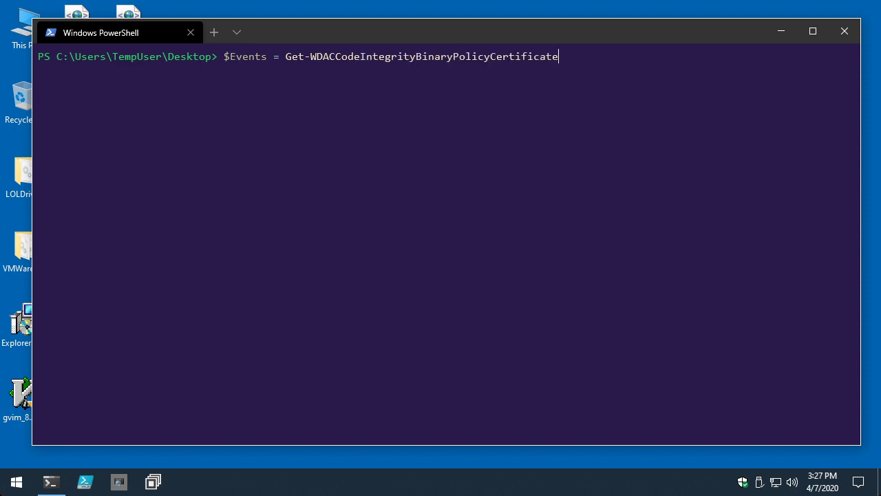
key(Tab)
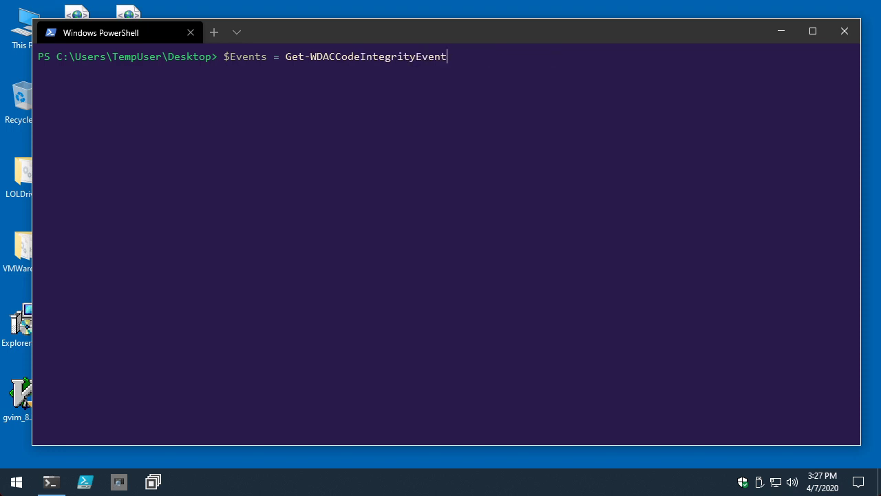
text(-)
text(Kernel)
text(-)
text(S)
key(Tab)
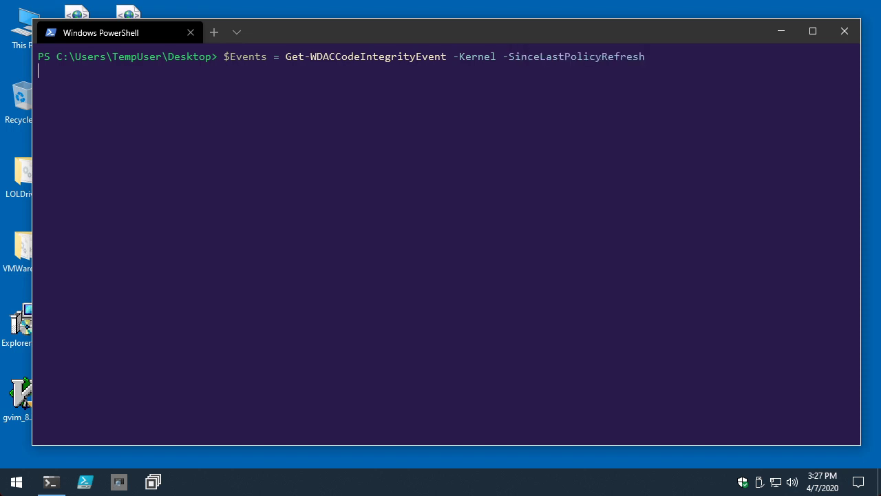
key(Return)
text($Events)
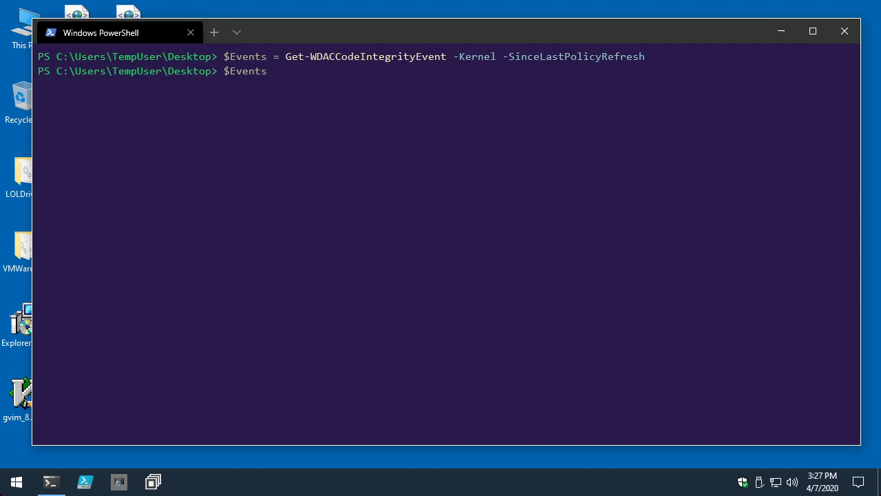
key(Return)
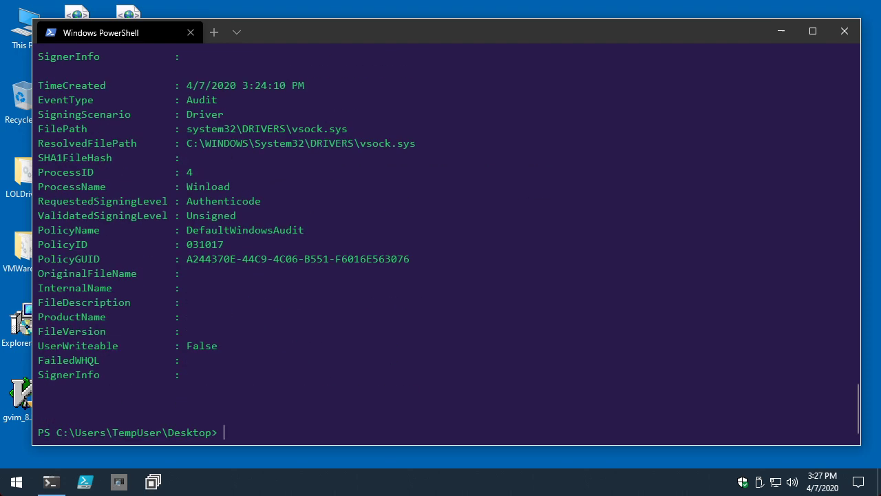
- Scroll through the kernel events, highlighting the Audit type and the vmci.sys paths
scroll(446, 241, up, 2)
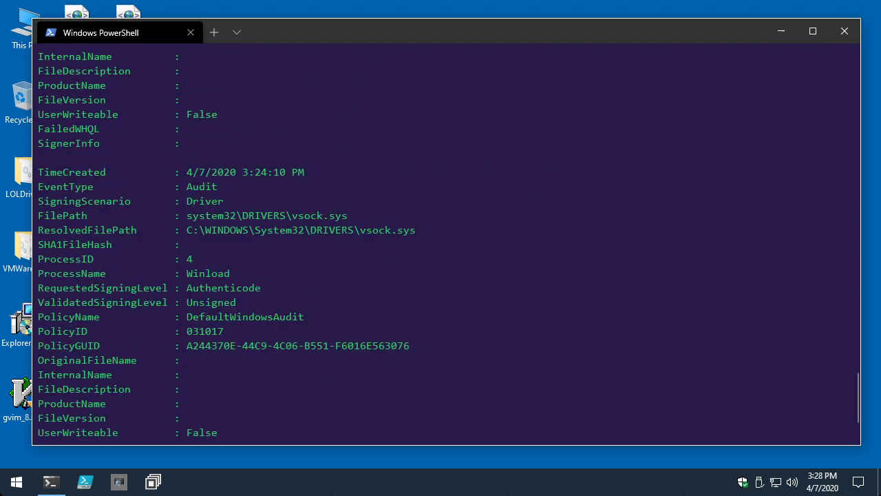
drag(282, 215, 390, 230)
scroll(390, 230, up, 6)
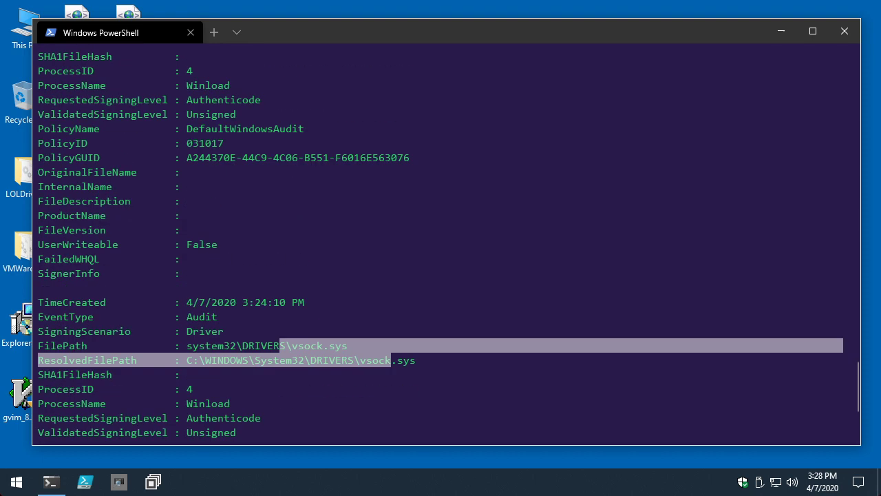
key(ctrl+c)
scroll(446, 241, up, 1)
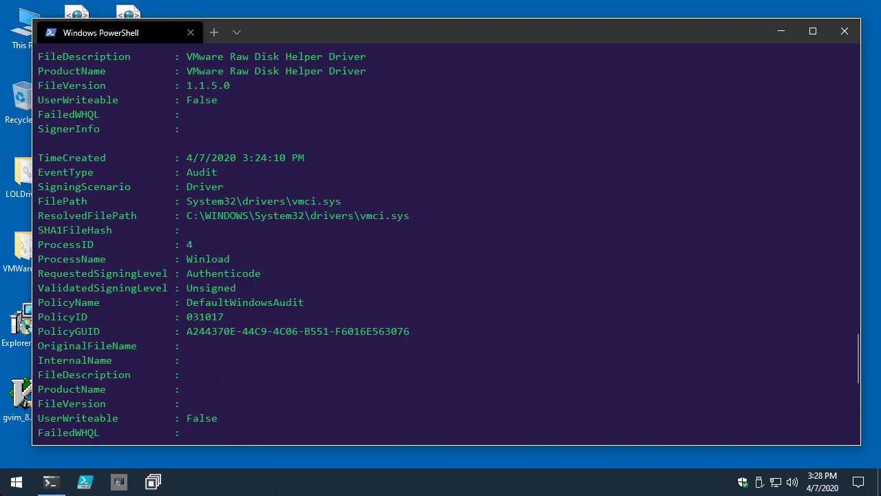
drag(187, 173, 230, 172)
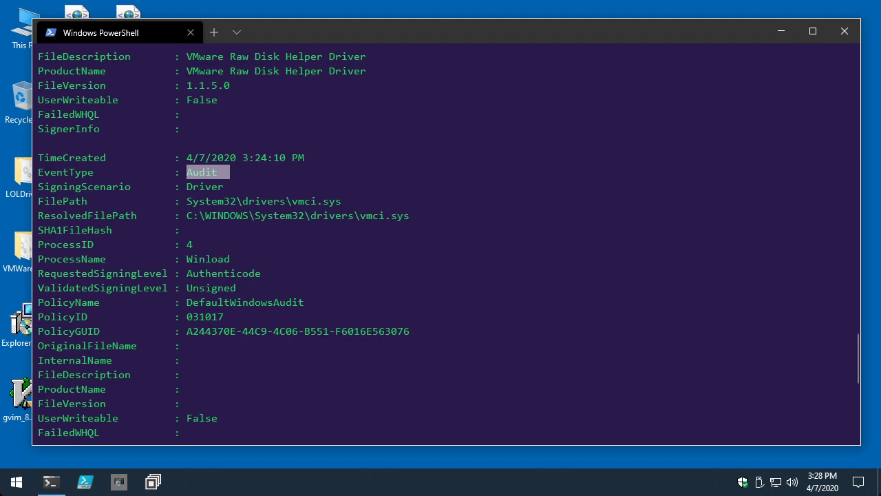
drag(286, 201, 440, 216)
scroll(446, 240, up, 8)
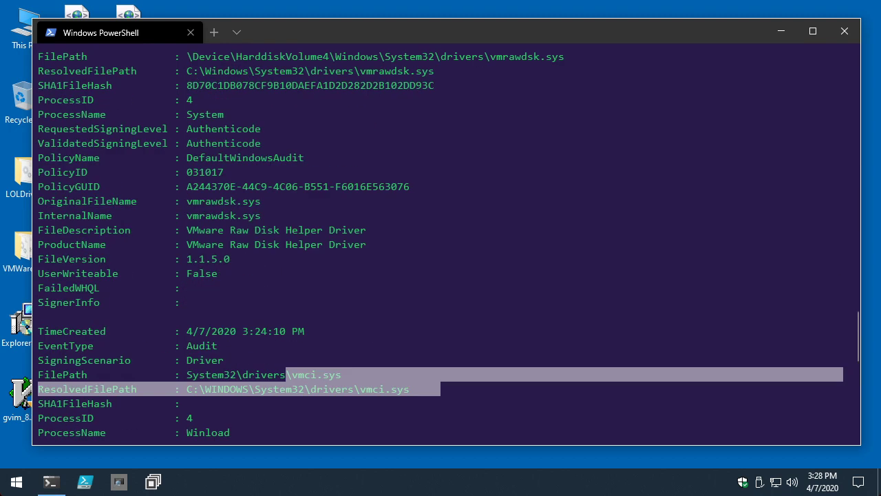
scroll(446, 241, up, 8)
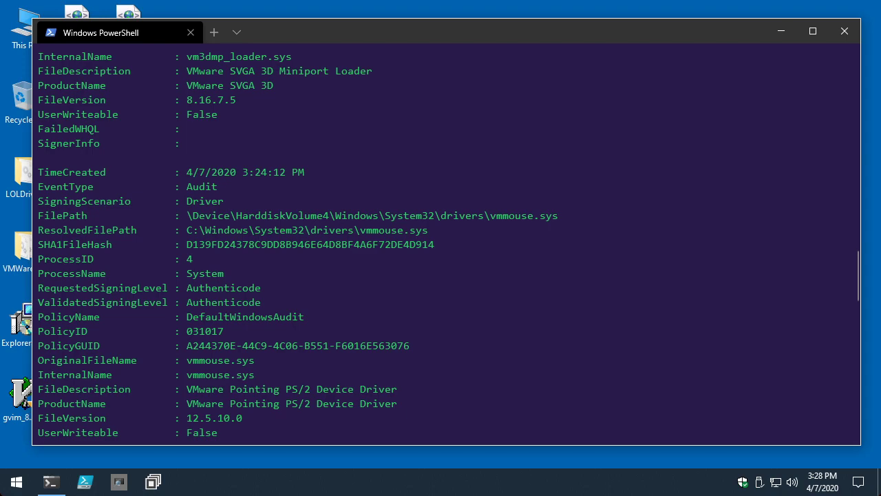
scroll(448, 245, down, 6)
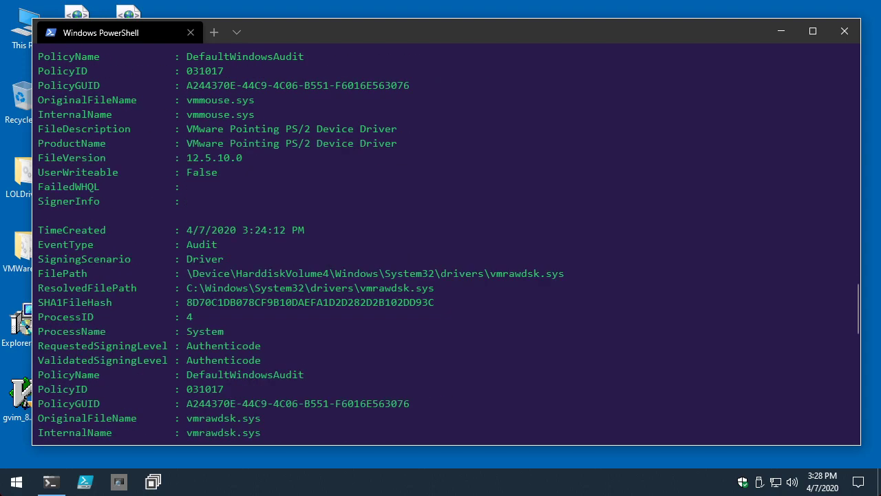
scroll(447, 245, up, 20)
scroll(448, 245, up, 20)
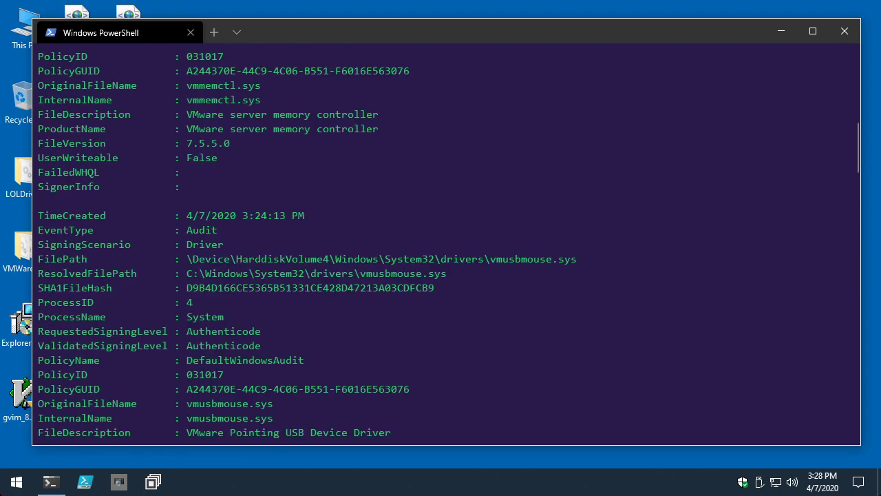
- Clear the console with cls and recall the kernel event query
text(cls)
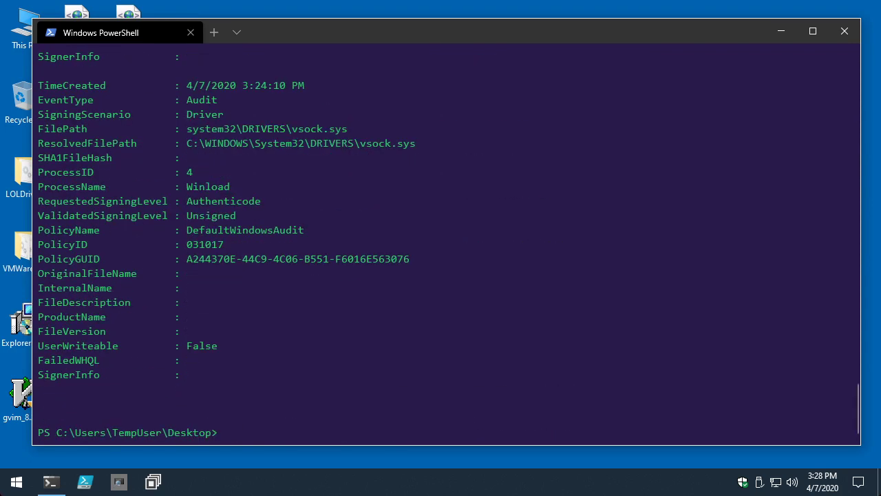
key(Return)
key(Up)
key(Up)
key(Up)
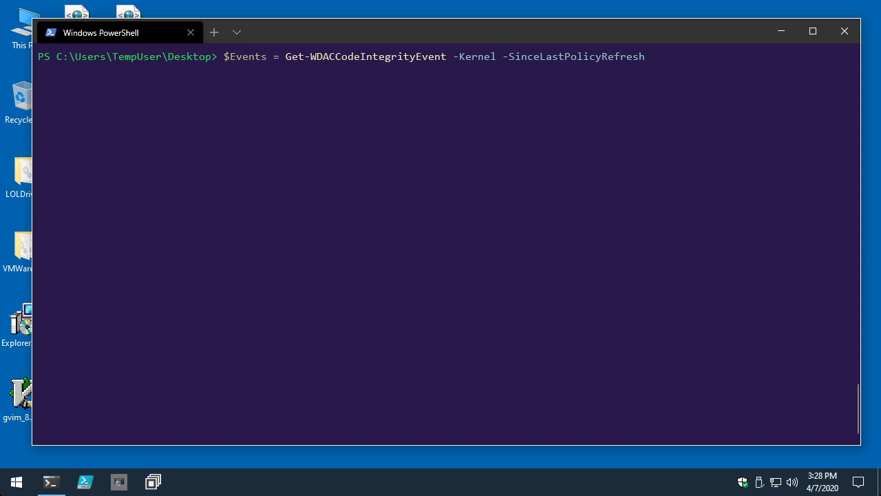
- Rerun the event query with -User instead of -Kernel into $Events; $Events.Count reports 76
key(BackSpace)
key(BackSpace)
key(BackSpace)
key(BackSpace)
key(BackSpace)
key(BackSpace)
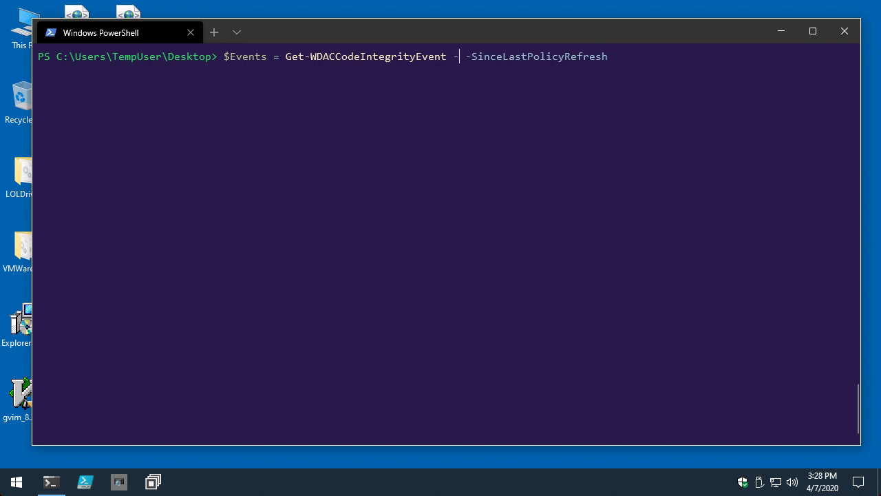
text(User\Desktop> )
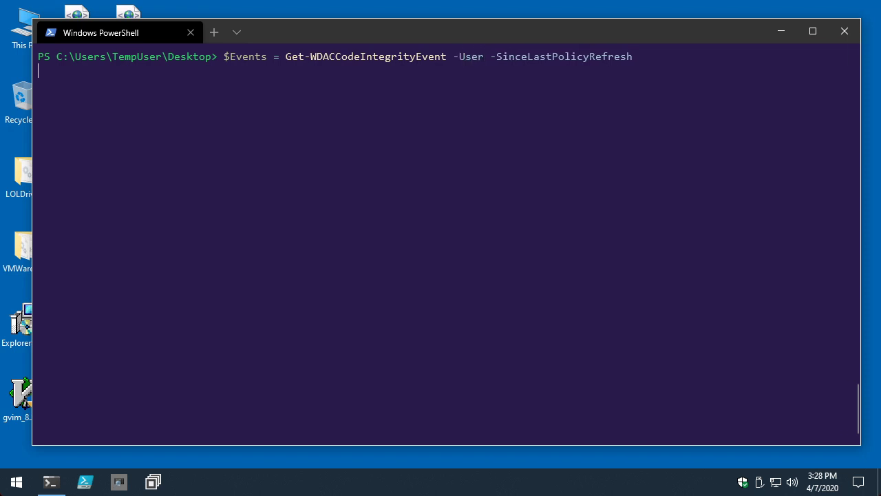
text($Events)
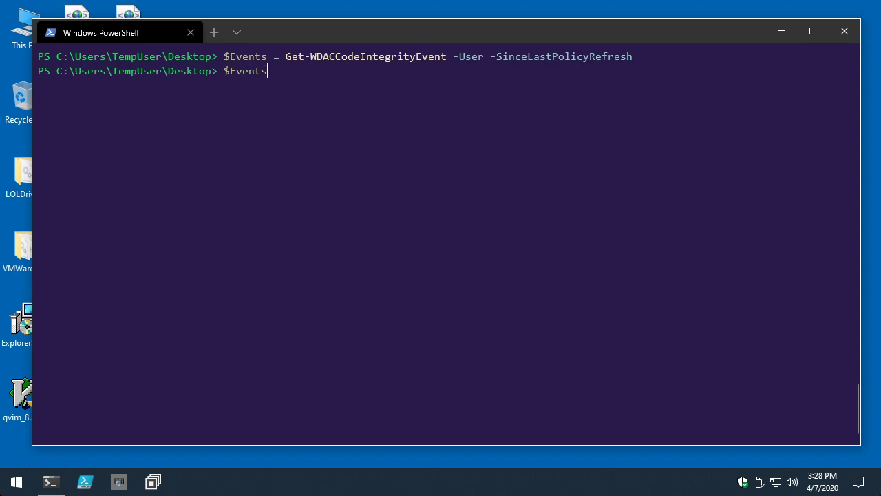
text(.Count)
key(Return)
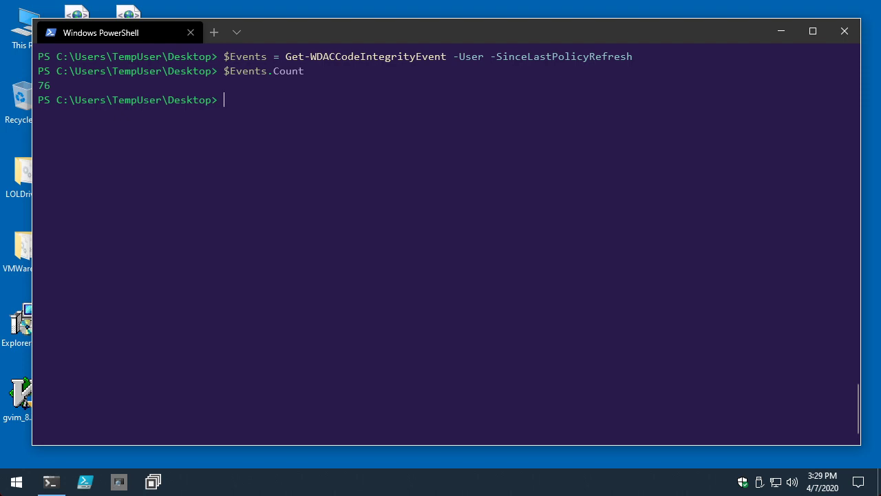
- Print the first user-mode event with $Events[0]
key(Up)
key(BackSpace)
key(BackSpace)
key(BackSpace)
key(BackSpace)
key(BackSpace)
key(BackSpace)
text([0])
key(Return)
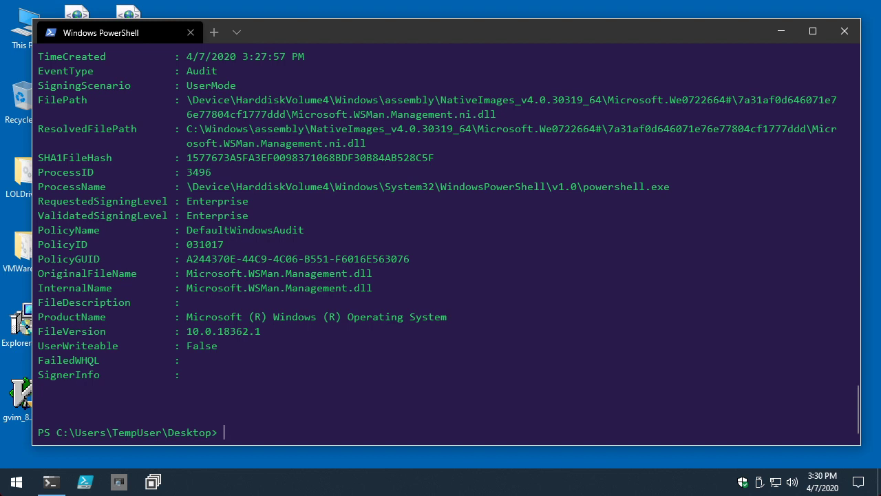
- Highlight Microsoft.WSMan.Management.ni.dll in the event's file path and recall $Events[0] at a fresh prompt
drag(807, 128, 366, 143)
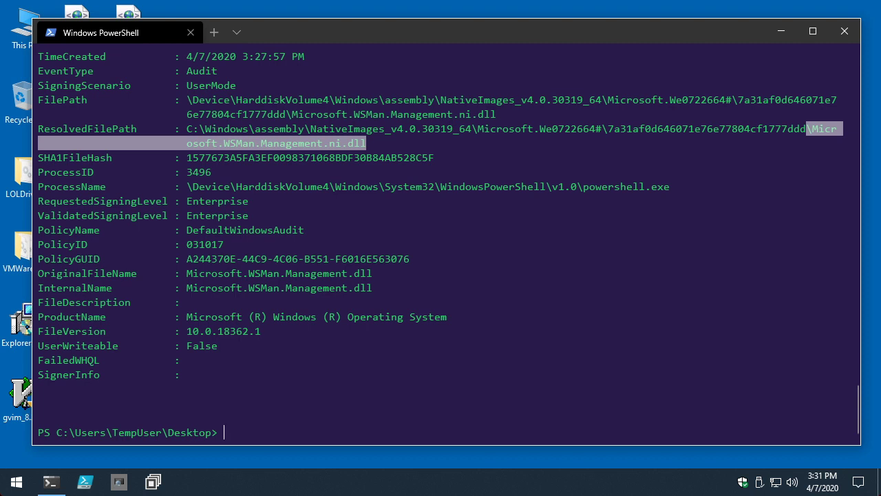
key(Return)
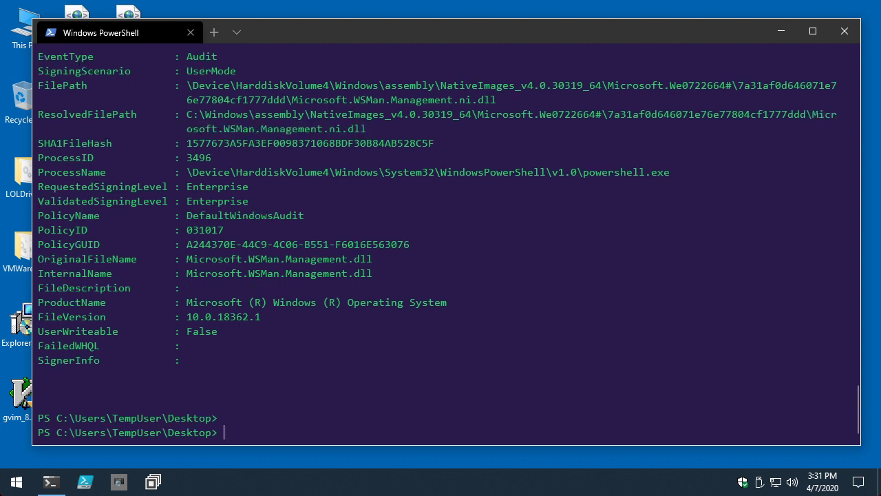
key(Up)
drag(342, 100, 503, 100)
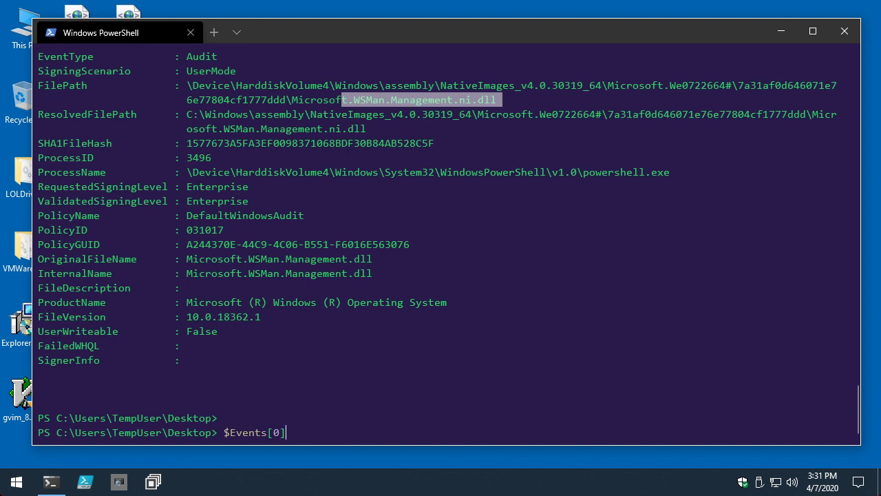
- Run $Events.ResolvedFilePath | Sort -Unique and scroll to the start of the path list
key(Up)
key(BackSpace)
key(BackSpace)
key(BackSpace)
key(BackSpace)
key(BackSpace)
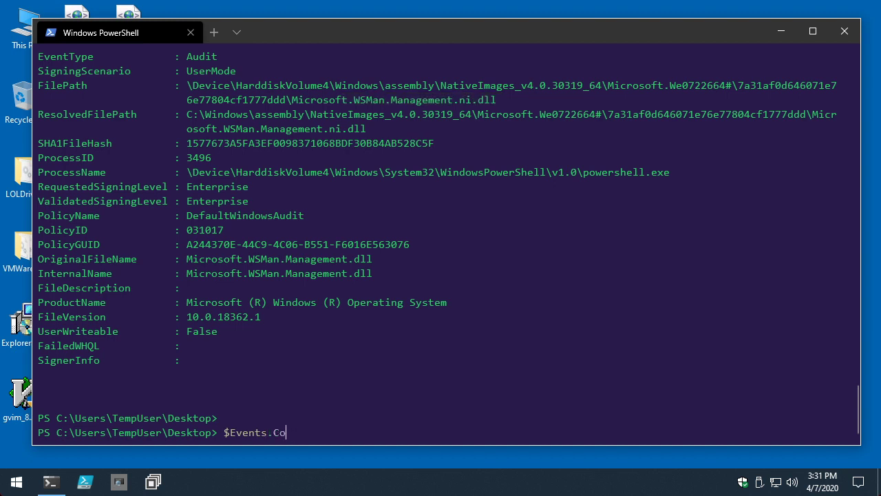
key(BackSpace)
text(.ResolvedFilePath | S)
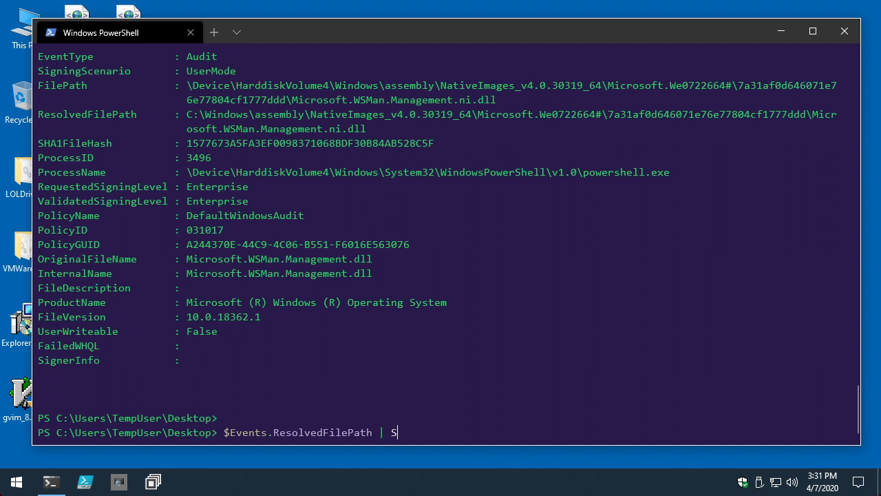
text(ort -Unique)
key(Return)
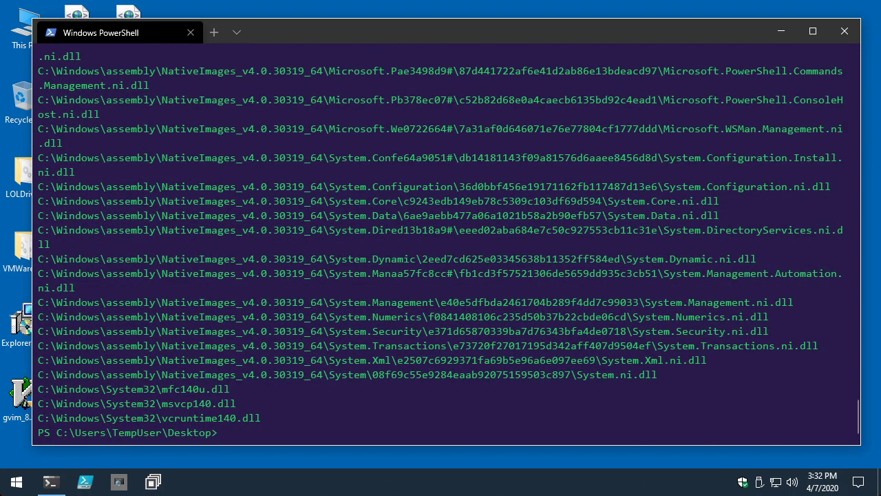
scroll(446, 241, up, 7)
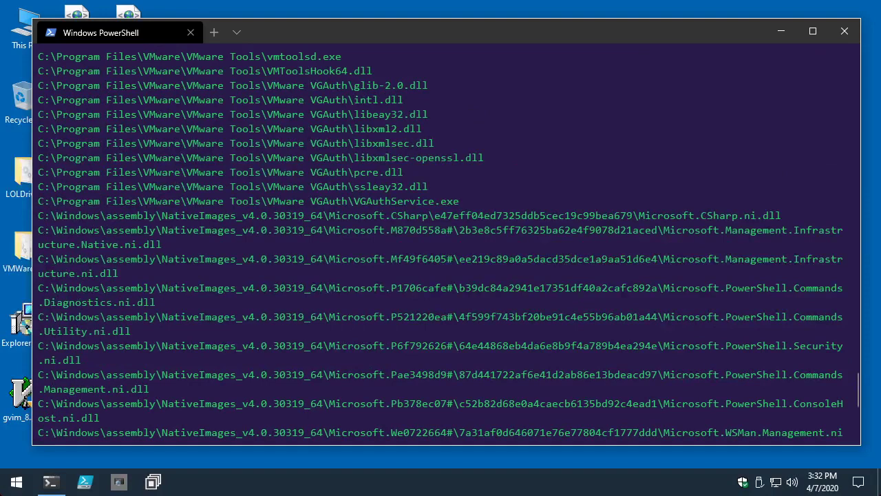
scroll(446, 241, up, 2)
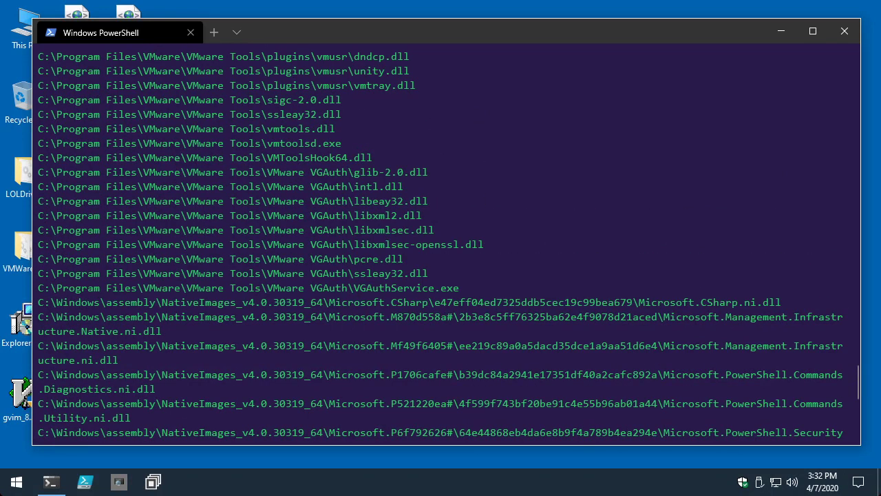
scroll(446, 241, up, 8)
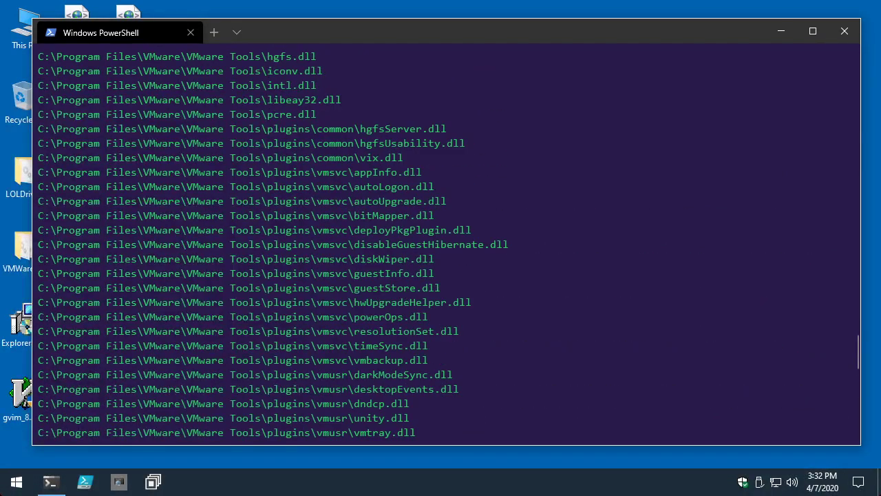
scroll(446, 241, up, 4)
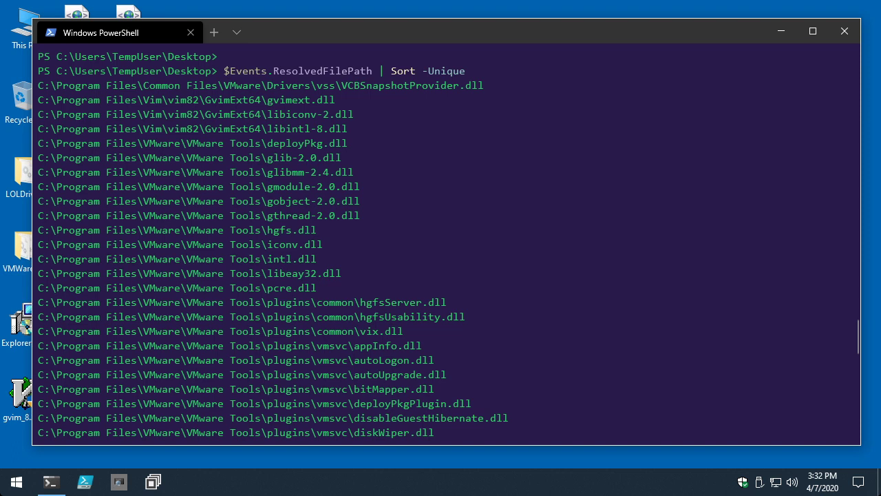
- Copy the three GvimExt64 DLL paths and check the LOLDrivers folder and gvim installer menus
drag(199, 100, 353, 129)
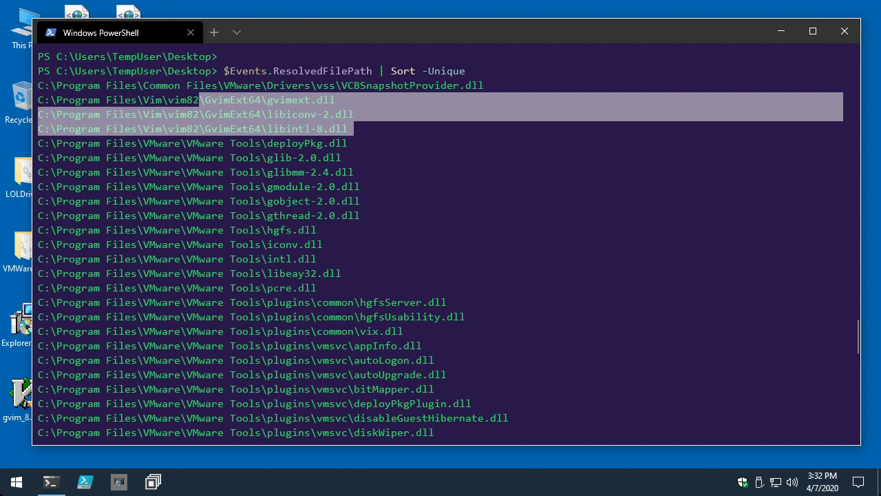
right_click(232, 100)
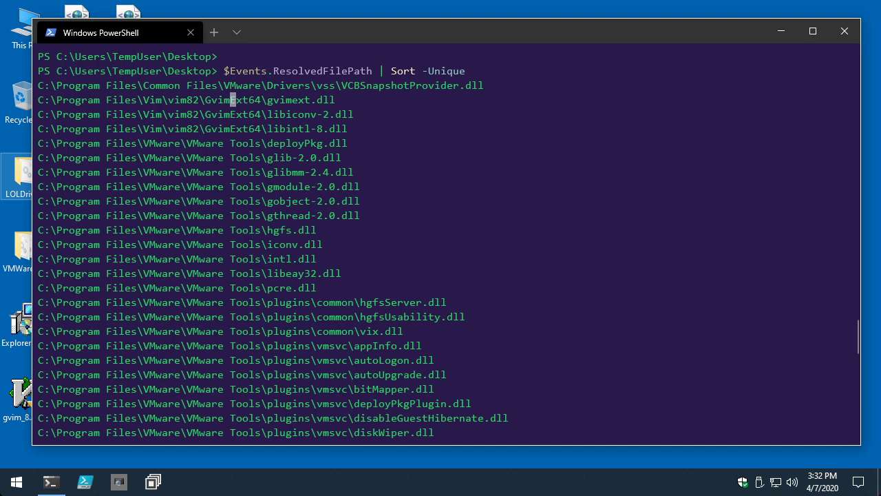
right_click(21, 175)
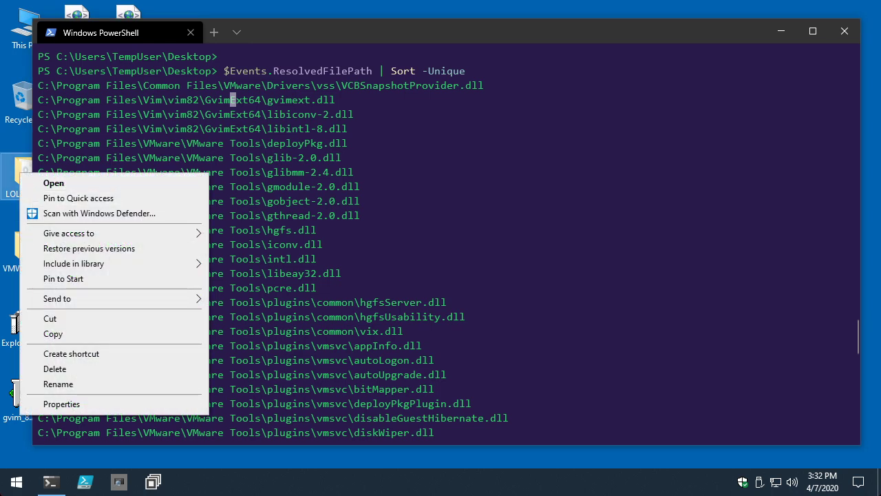
key(Escape)
click(19, 402)
right_click(15, 395)
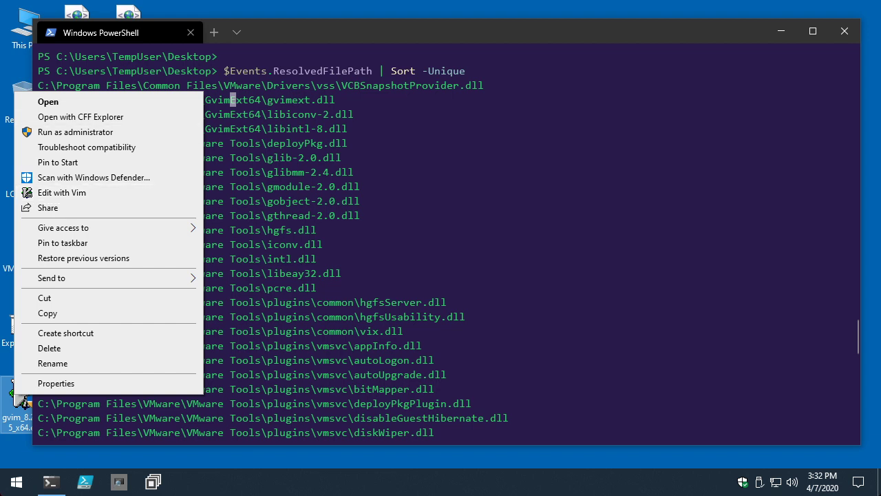
key(Escape)
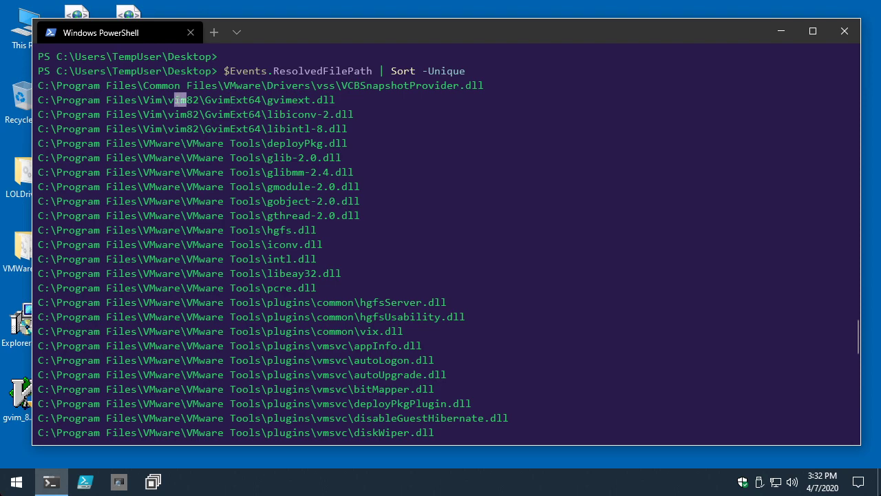
- Copy the three GvimExt64 DLL paths again and return to a fresh prompt
drag(176, 100, 352, 129)
right_click(382, 186)
key(Return)
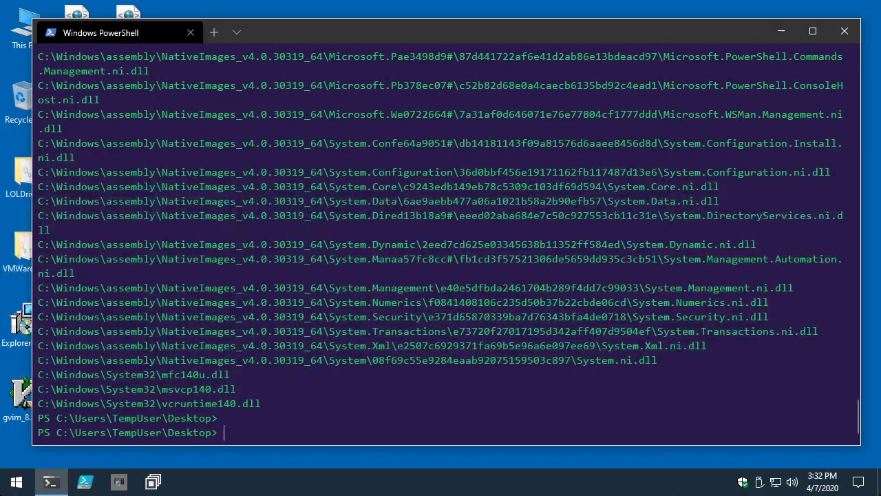
- Launch Vim and quit it with :q
text(vim)
key(Return)
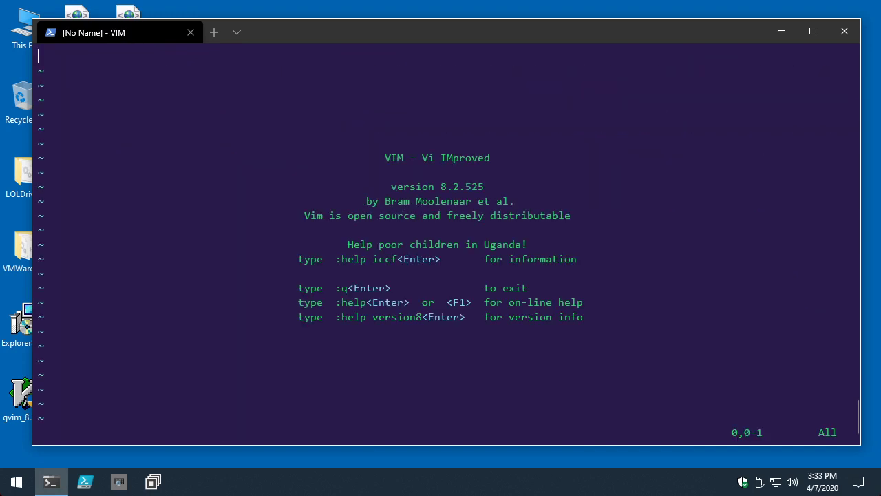
key(colon)
text(q)
key(Return)
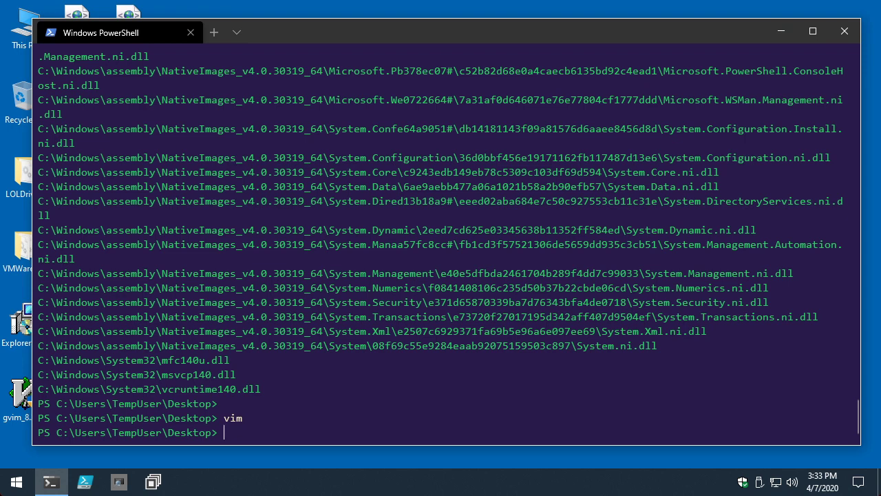
- Rerun the -User -SinceLastPolicyRefresh event query into $Events and clear the console with cls
key(Up)
key(Up)
key(Up)
key(Up)
key(Up)
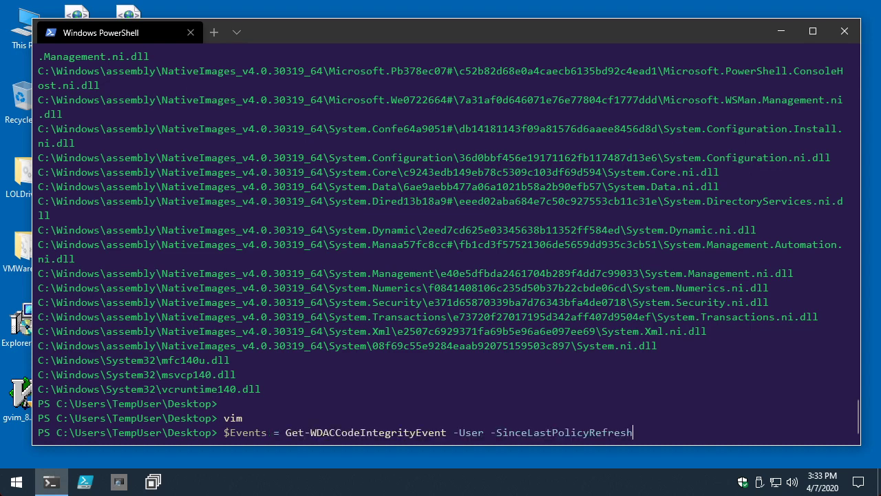
key(Return)
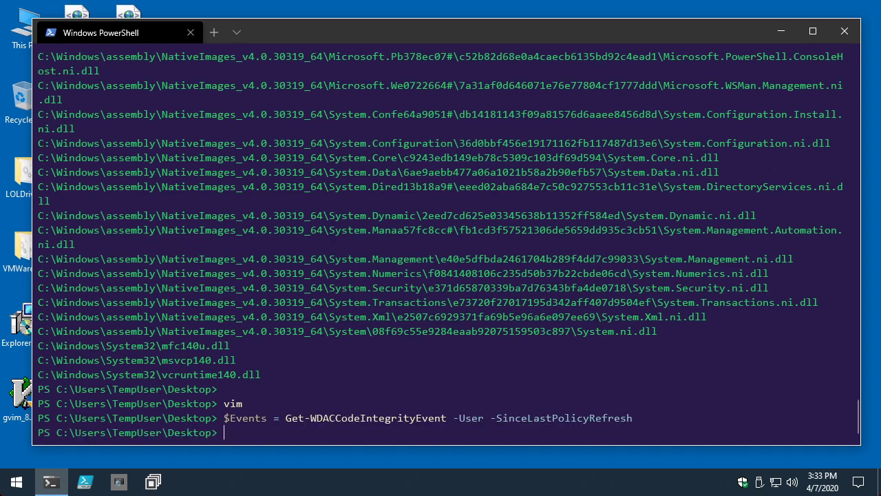
text(cls)
key(Return)
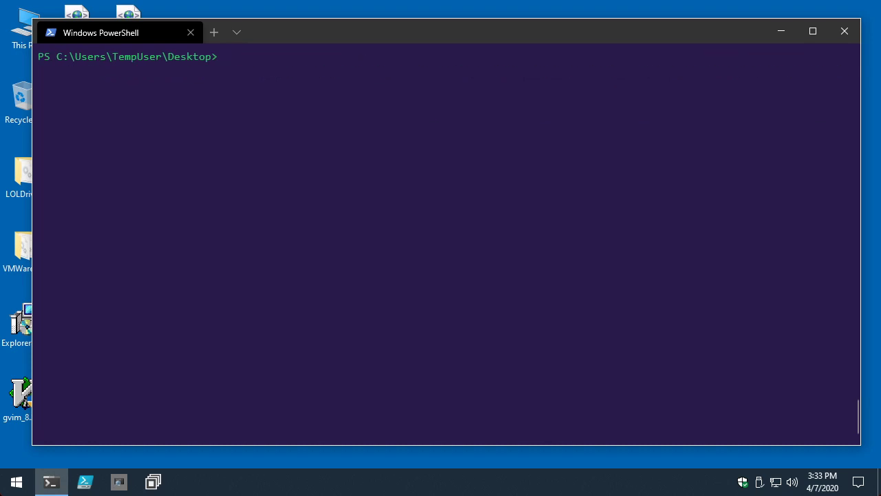
- Clear the console and rerun $Events.ResolvedFilePath | Sort -Unique from history
text(cls)
key(Return)
key(Up)
key(Up)
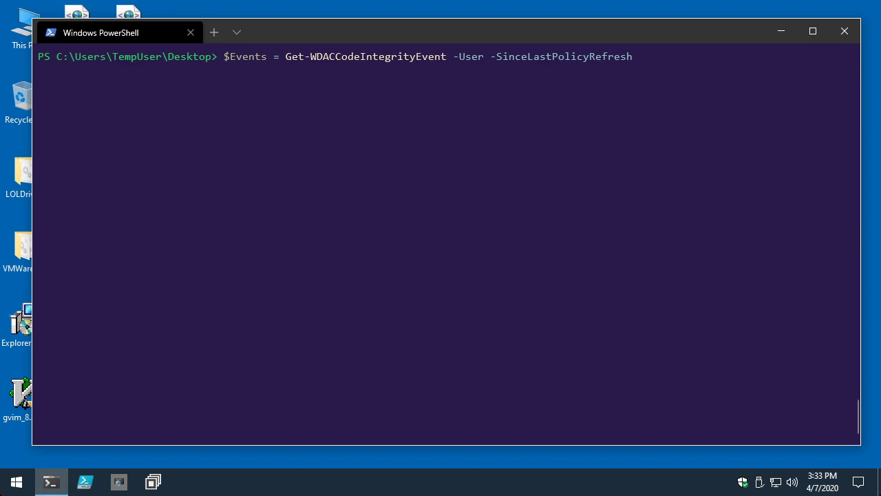
key(Up)
key(Down)
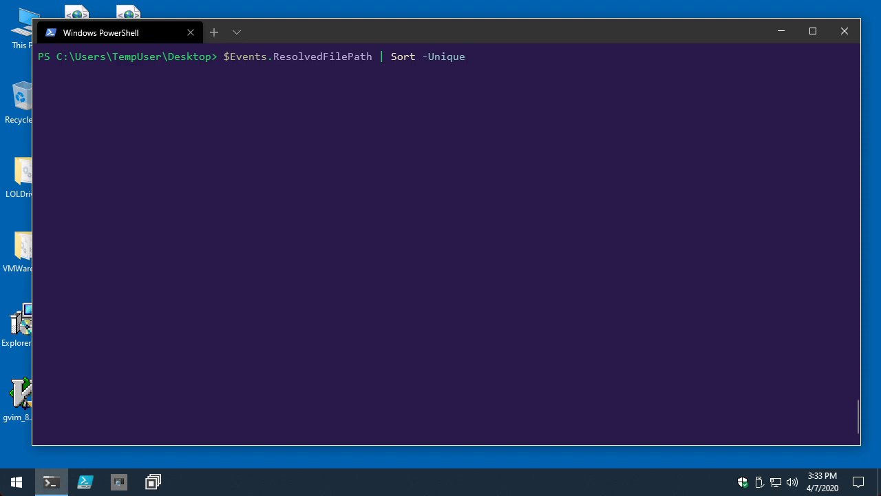
key(Return)
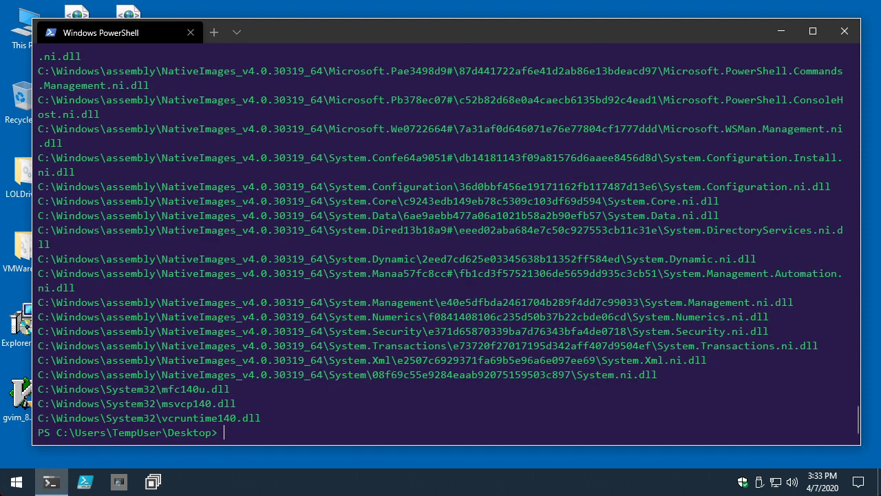
scroll(446, 234, up, 15)
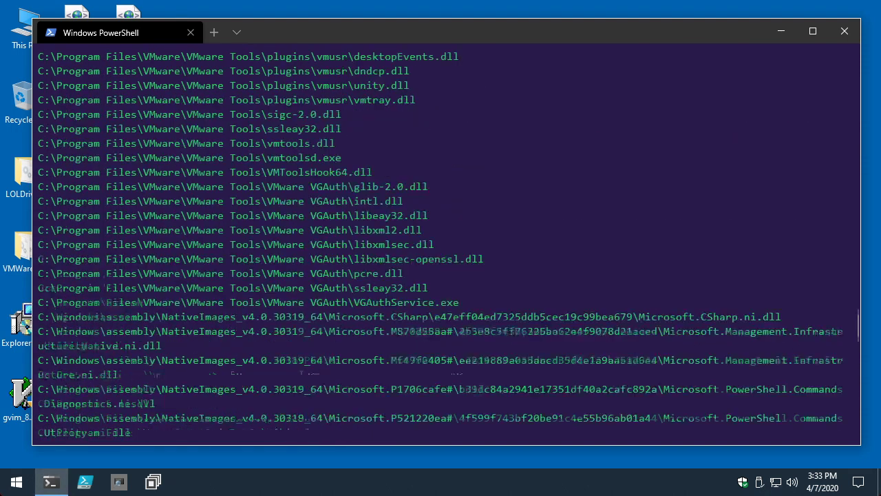
scroll(446, 234, down, 8)
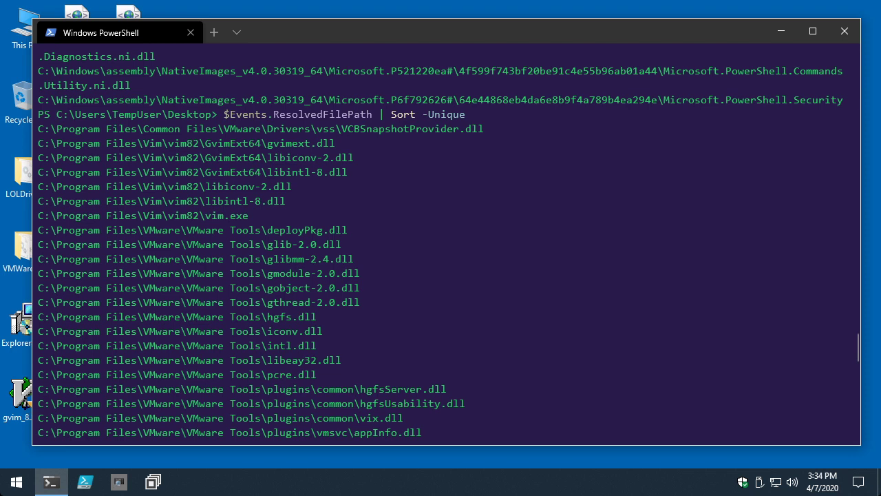
- Select the six Vim paths, including vim.exe, libiconv-2.dll and libintl-8.dll
click(97, 216)
drag(38, 143, 248, 216)
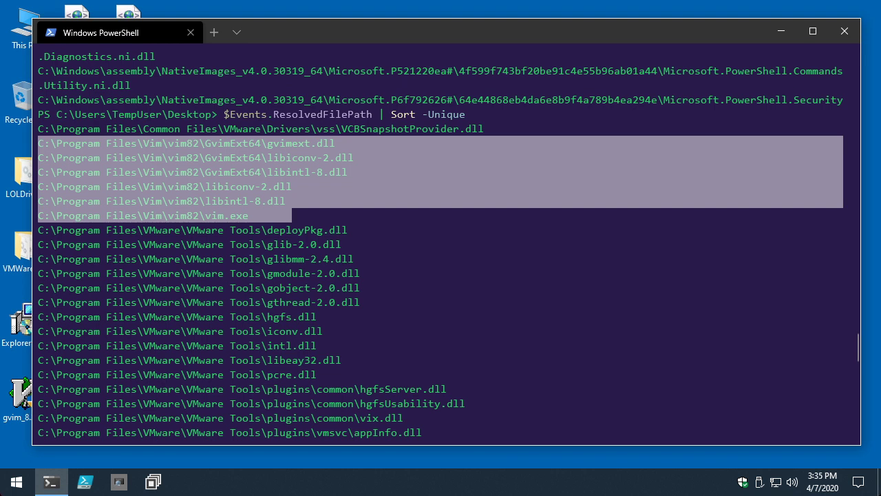
click(387, 186)
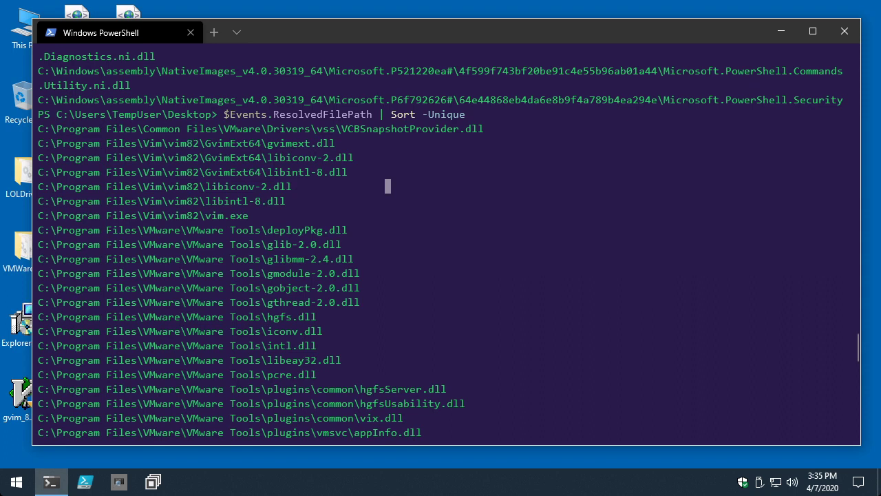
drag(38, 144, 248, 215)
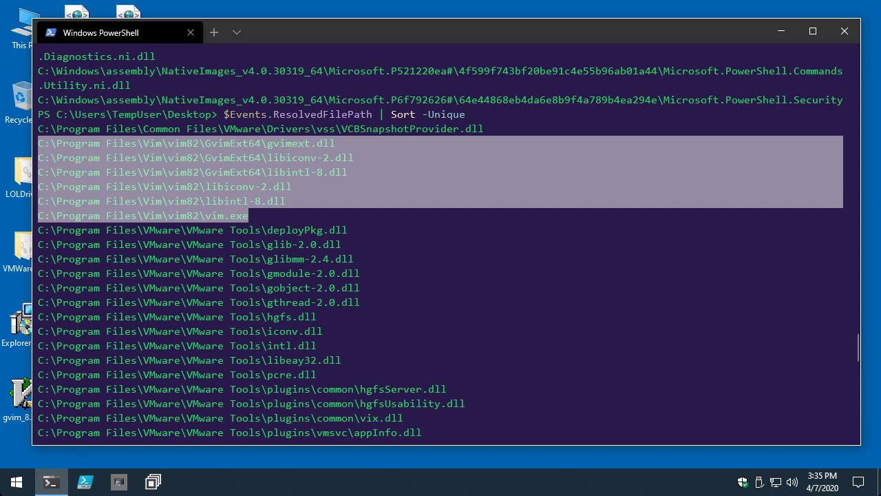
key(Return)
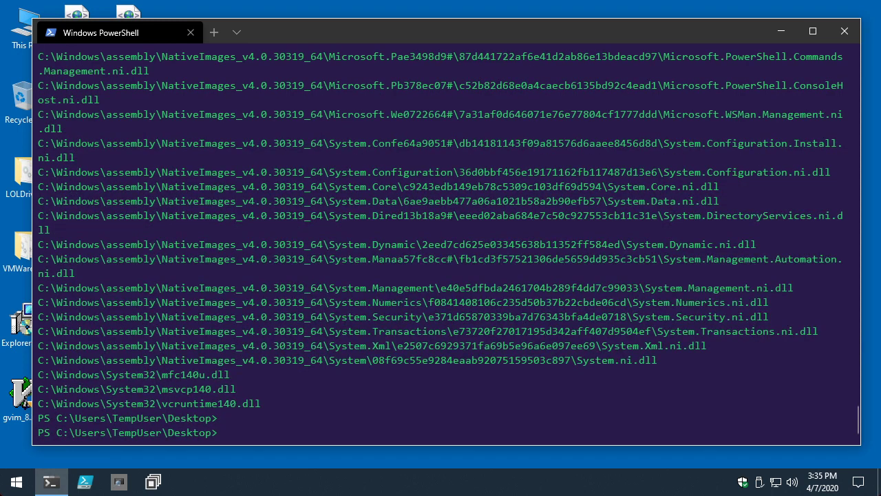
- Type Merge-CIPolicy -OutputFilePath Merged.xml -PolicyPaths .\DefaultWindows_Audit.xml unrun, then minimize the console
text(Merge-CI)
key(Tab)
text(-O)
key(Tab)
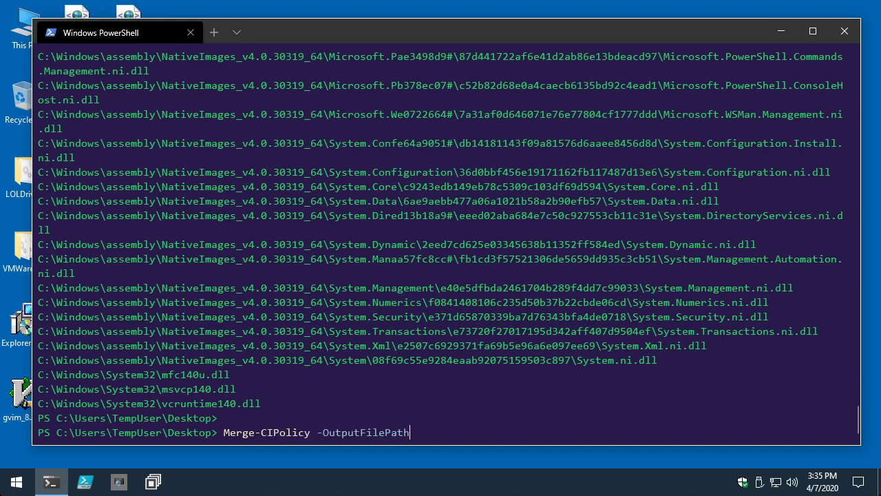
text(Merged.xml -P)
key(Tab)
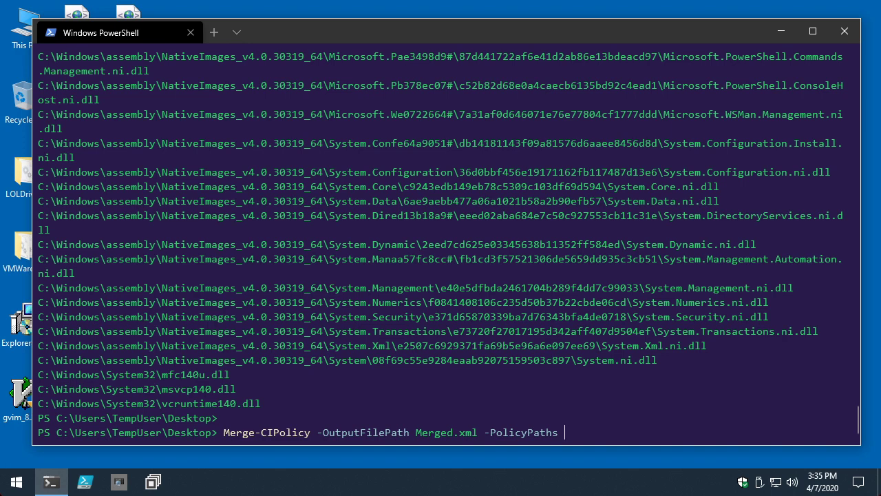
text(.\D)
key(Tab)
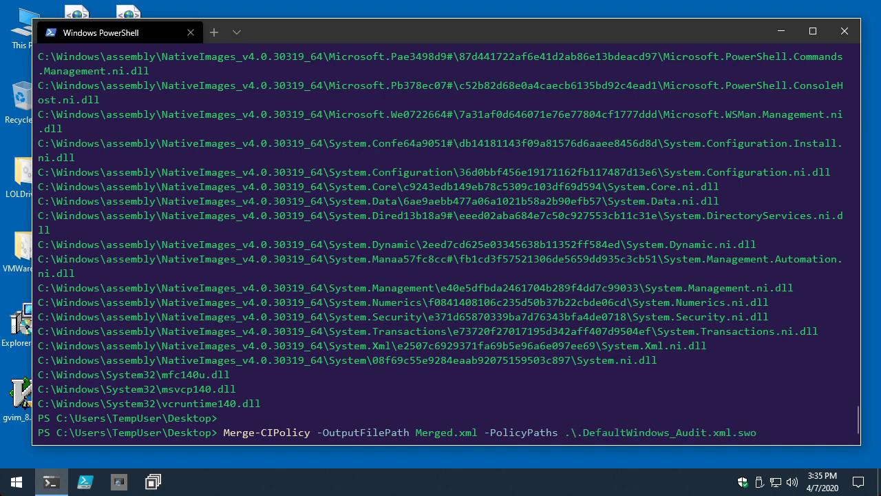
key(BackSpace)
key(BackSpace)
key(BackSpace)
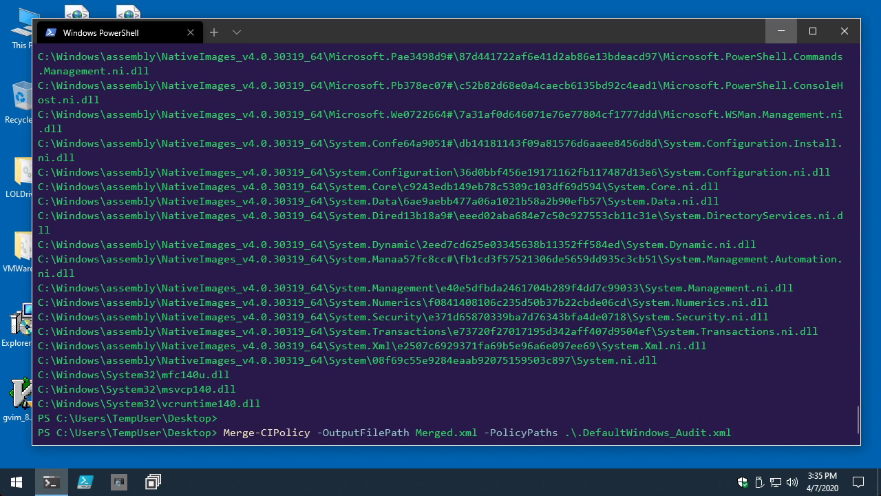
click(781, 31)
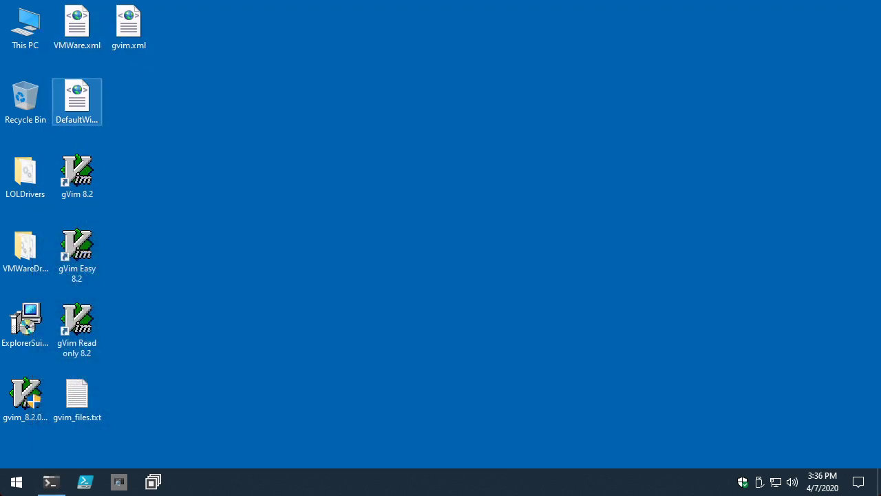
- Open DefaultWindows_Audit.xml in Notepad and select its Rules block
right_click(78, 98)
click(109, 122)
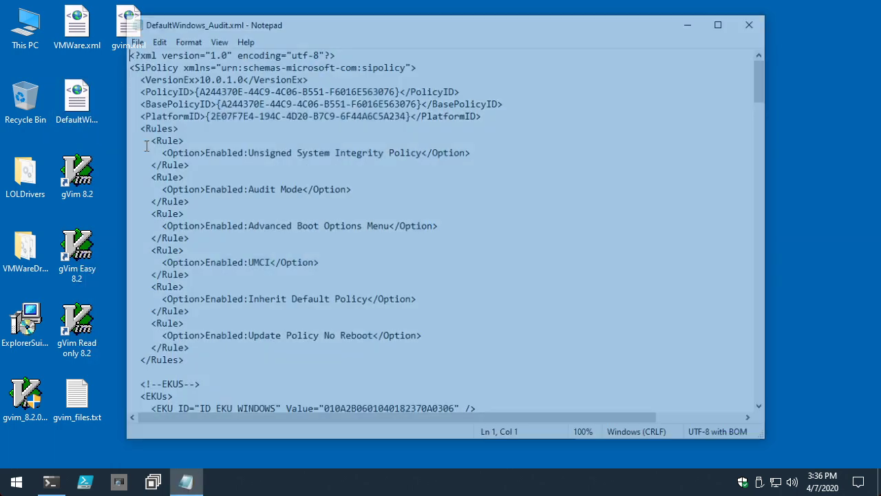
drag(129, 126, 299, 362)
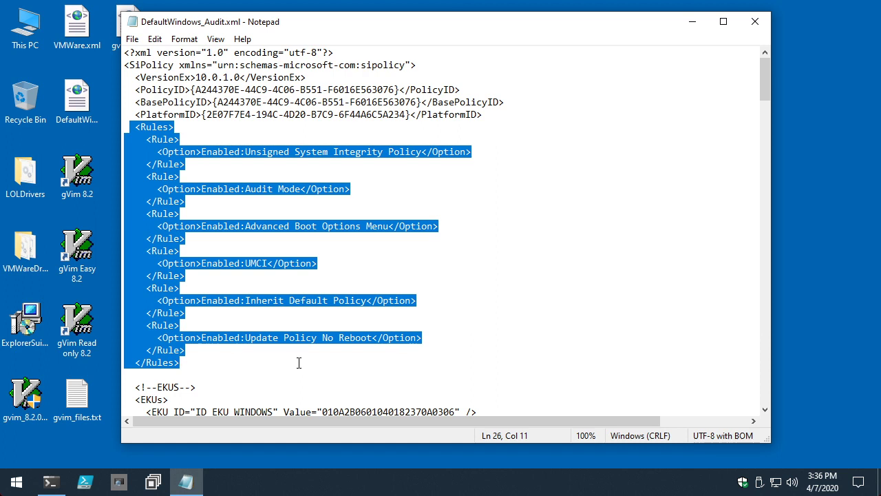
click(299, 363)
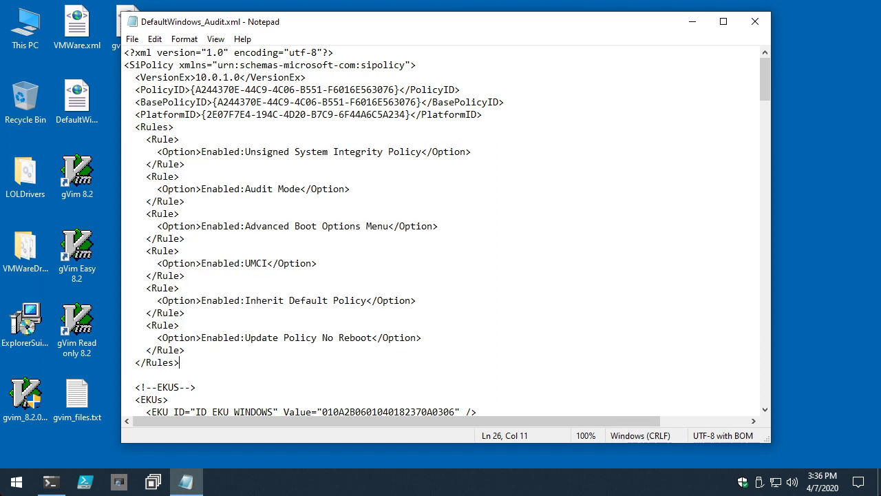
- Review the policy's option rules, adjust the Notepad window, and return to PowerShell
drag(385, 21, 448, 22)
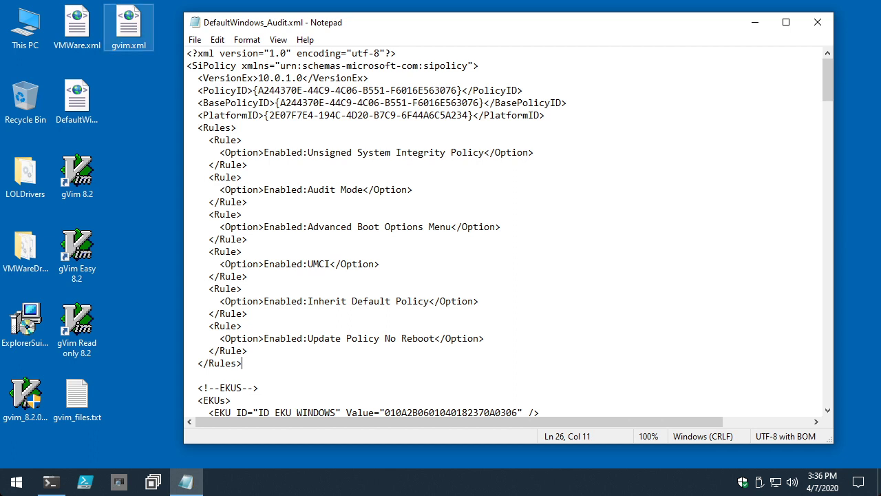
drag(214, 128, 320, 359)
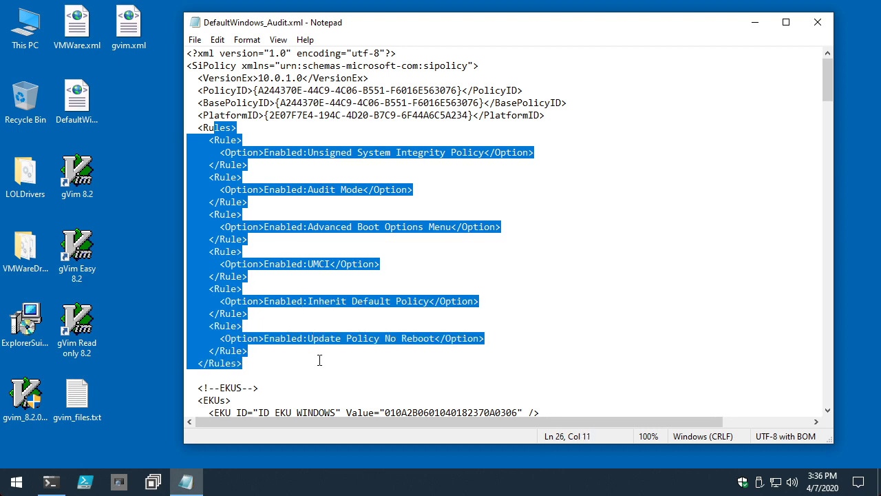
scroll(319, 332, down, 5)
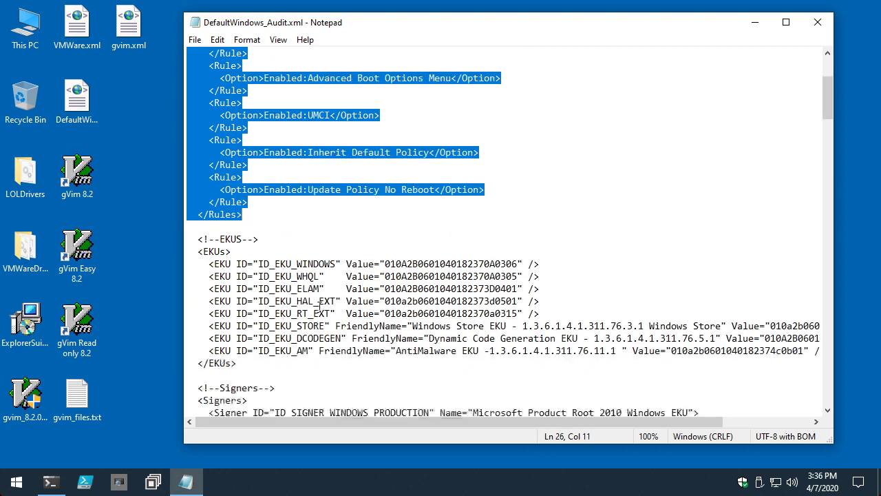
scroll(279, 220, down, 6)
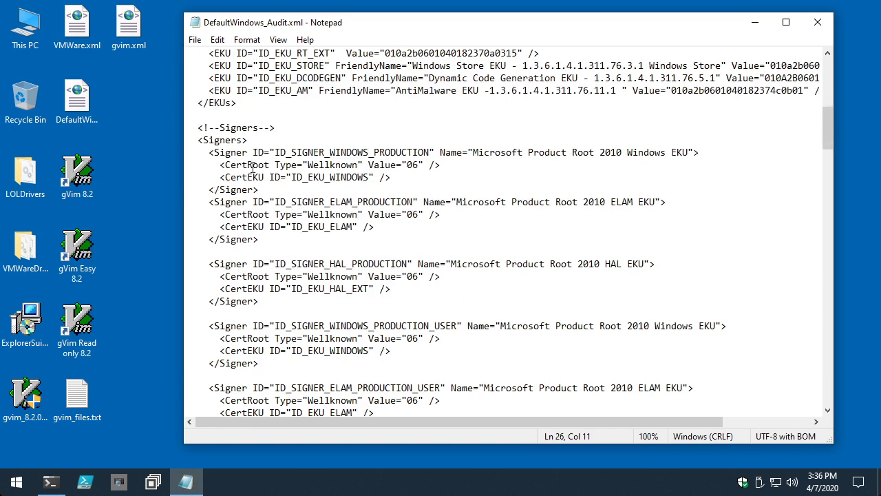
scroll(262, 178, up, 6)
scroll(262, 178, up, 5)
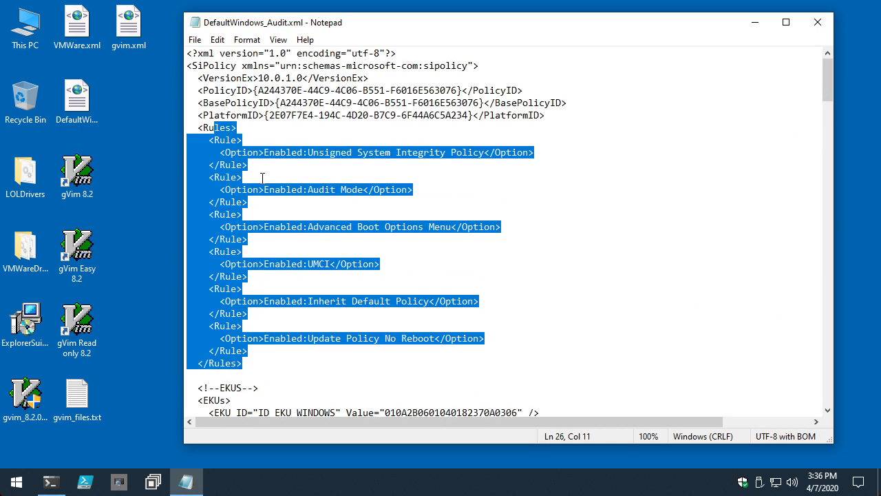
click(215, 140)
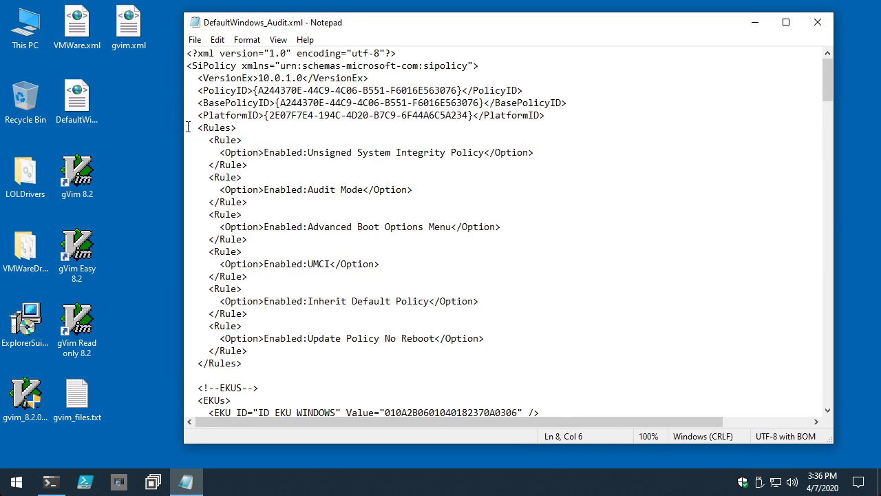
drag(185, 128, 378, 364)
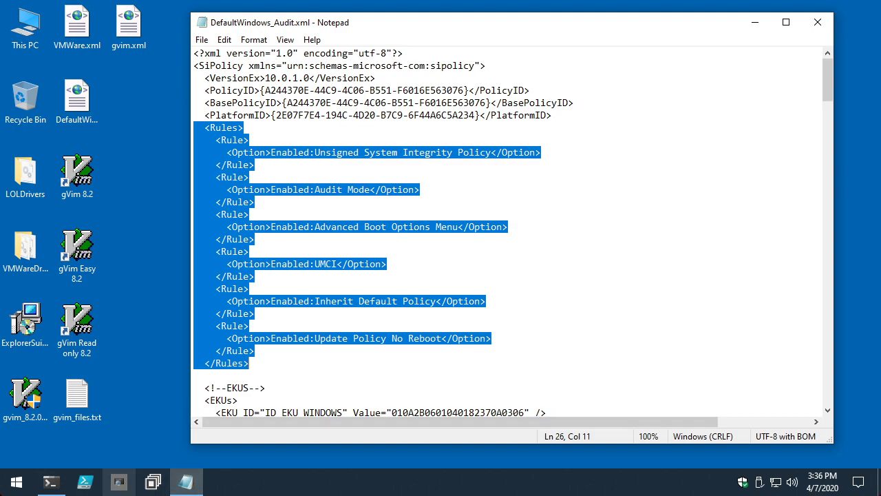
click(49, 482)
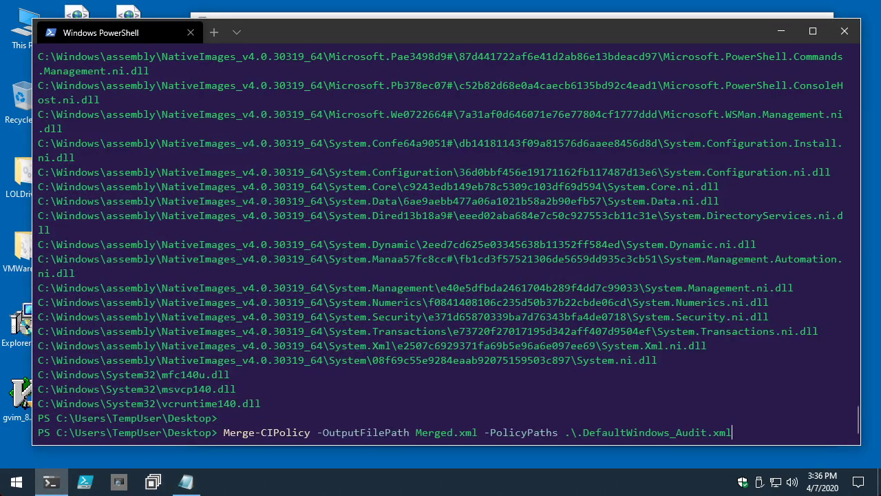
- Merge DefaultWindows_Audit.xml and .\gvim.xml into Merged.xml, fixing the extra dot, then open it in Notepad
text(, .\gvim.xml)
key(Return)
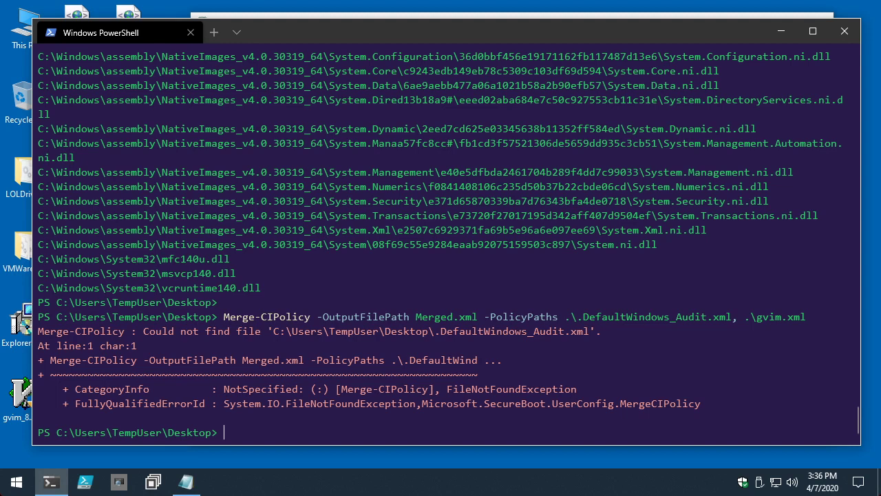
key(Up)
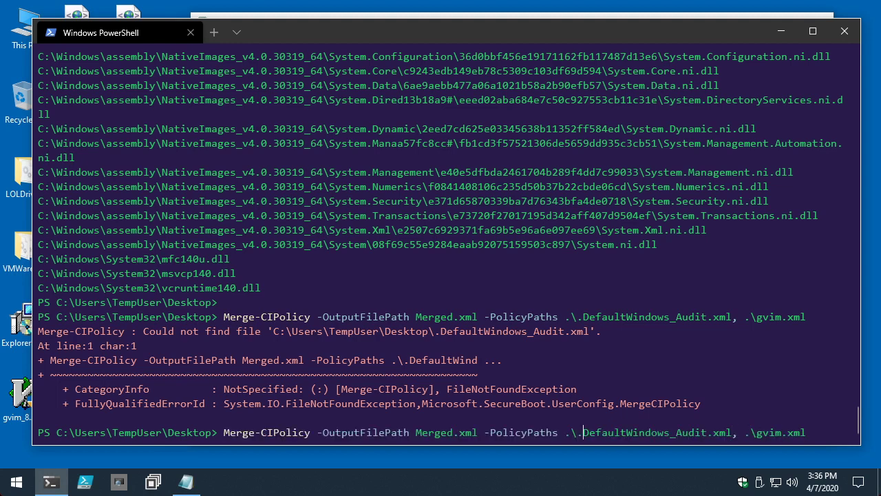
key(BackSpace)
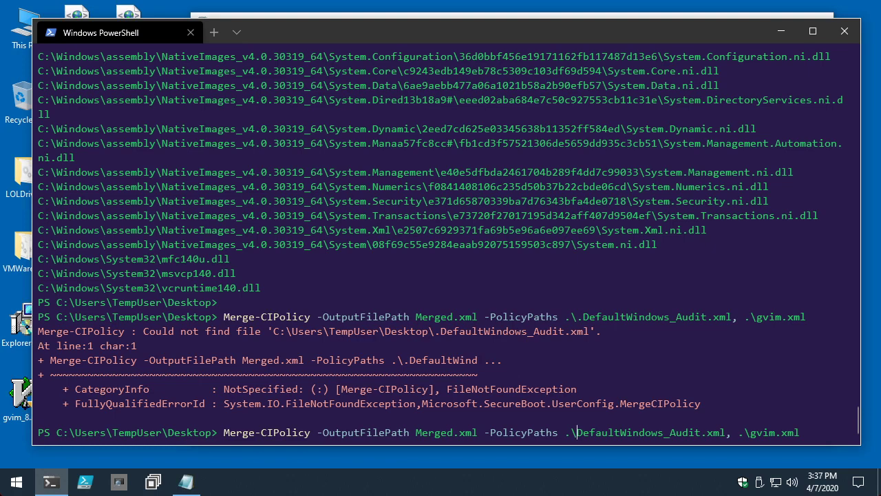
key(Return)
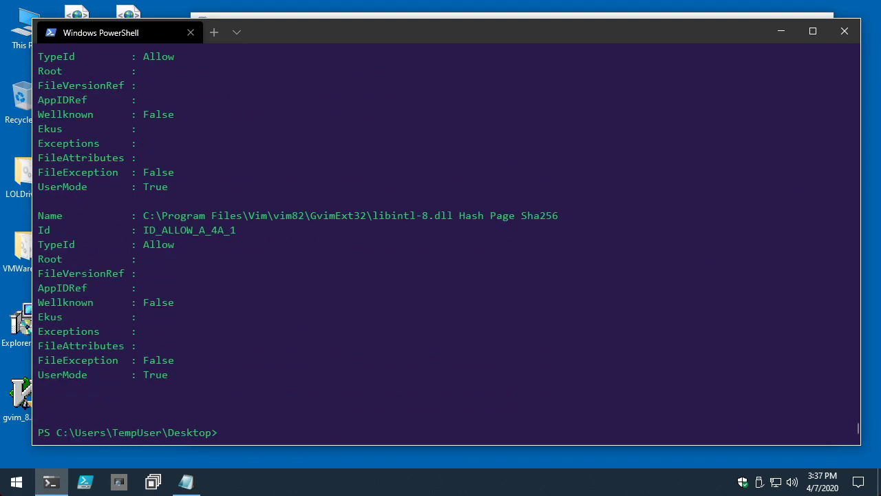
text(notepad merge)
- Open Merged.xml in Notepad and scroll through its merged rules
key(Tab)
key(Return)
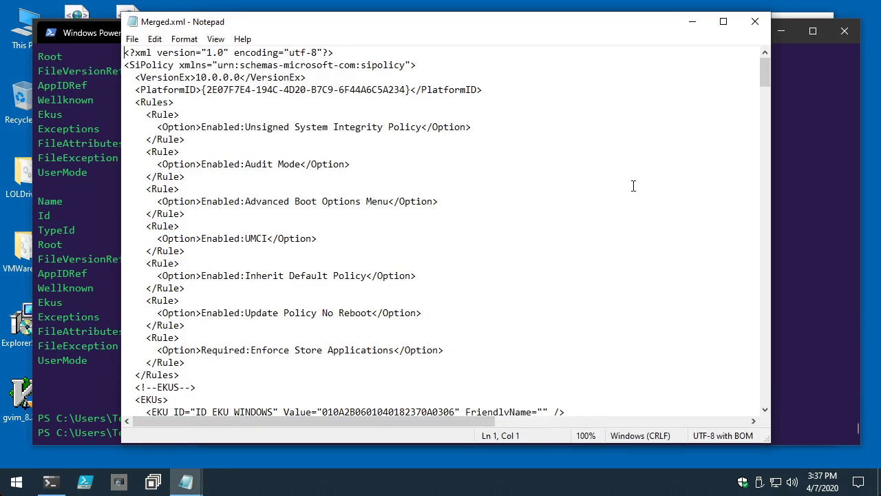
click(564, 250)
scroll(565, 250, down, 5)
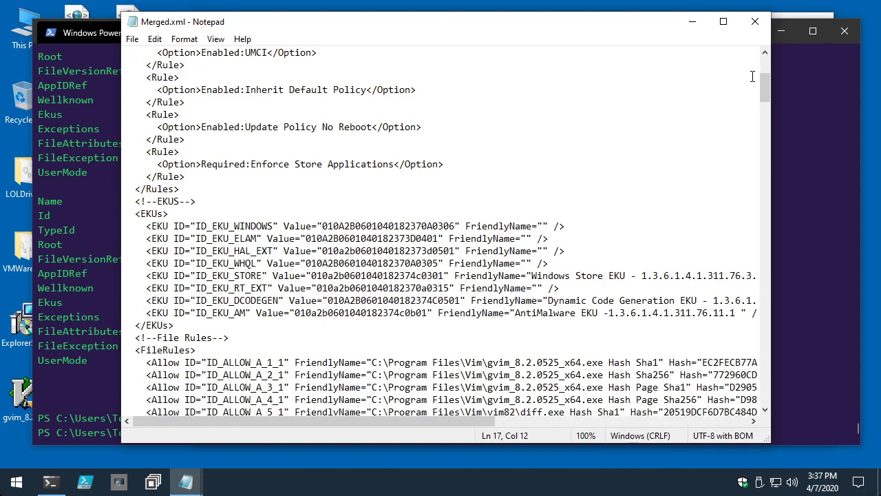
drag(765, 86, 764, 399)
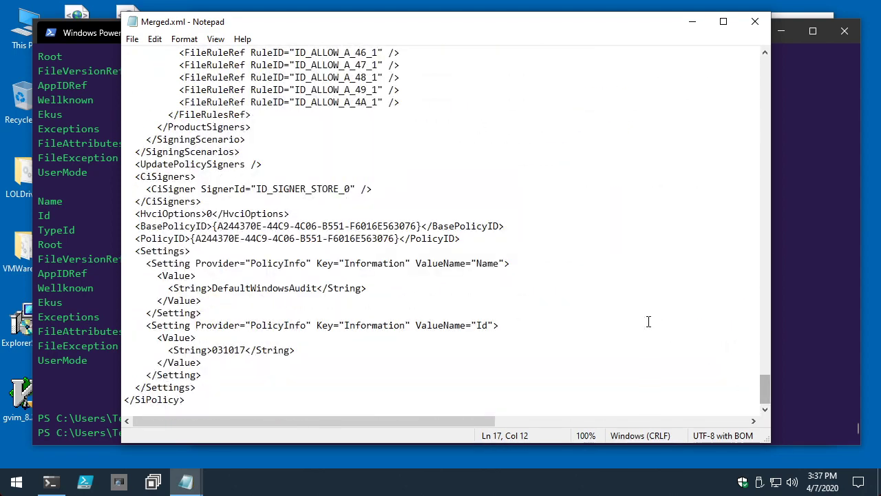
- Review the signing scenarios' allowed signers in Merged.xml, then return to PowerShell
scroll(645, 303, up, 4)
scroll(640, 285, up, 19)
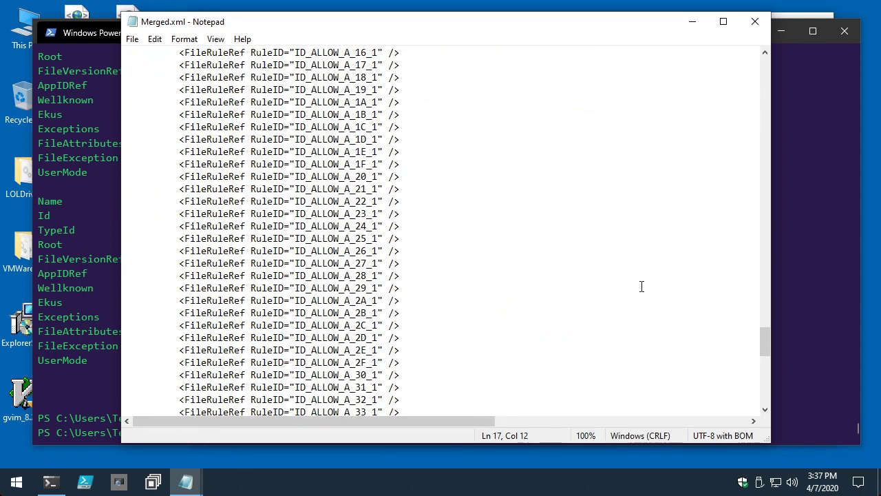
scroll(619, 263, up, 9)
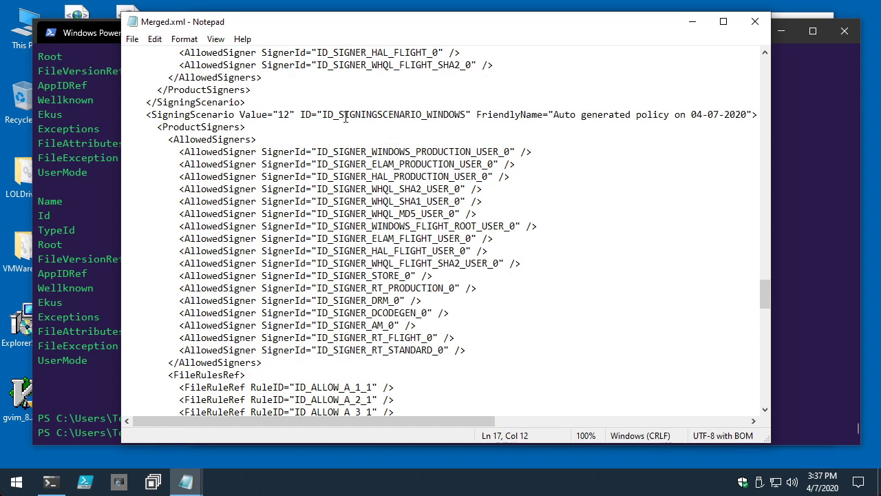
drag(343, 114, 602, 267)
scroll(602, 267, up, 5)
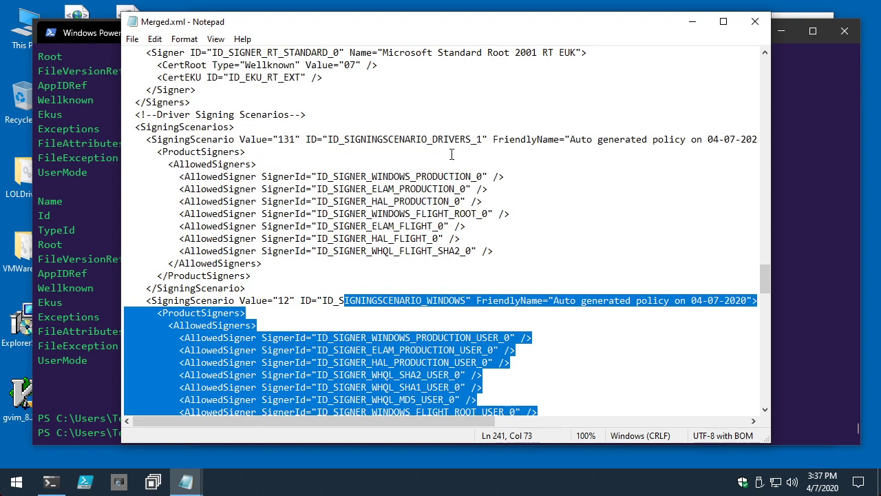
drag(356, 139, 527, 258)
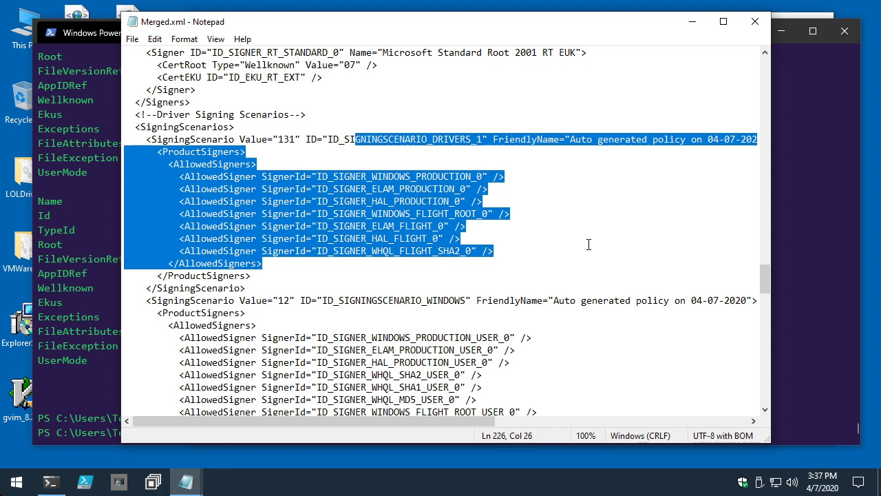
scroll(590, 253, up, 6)
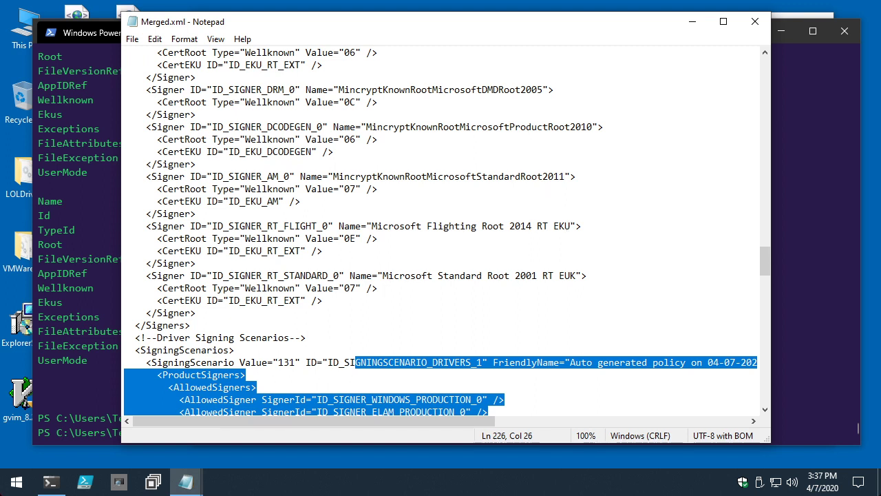
key(alt+Tab)
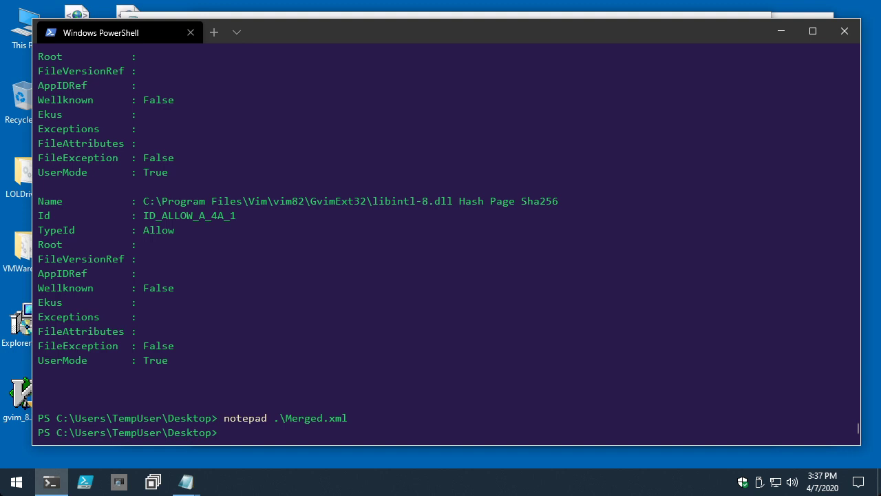
- Launch an elevated terminal with Start-ElevatedTerminal and approve the UAC prompt
text(STart-Exe)
key(BackSpace)
key(BackSpace)
key(Tab)
key(Return)
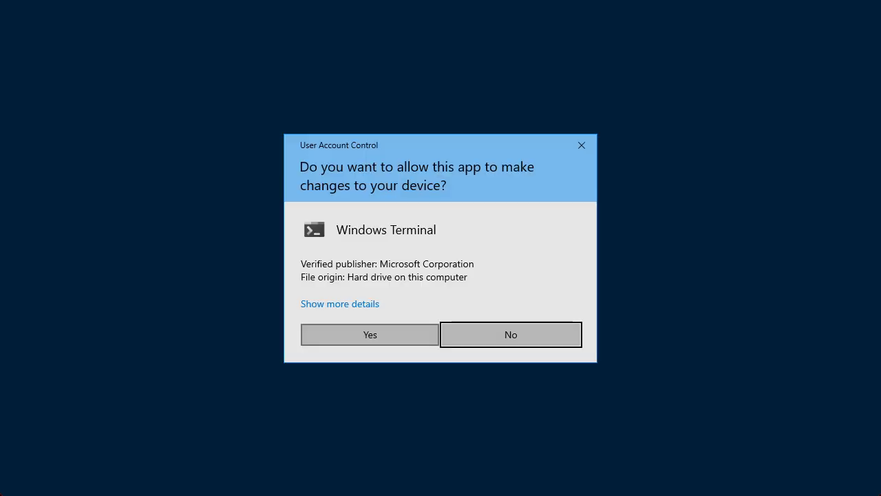
click(370, 335)
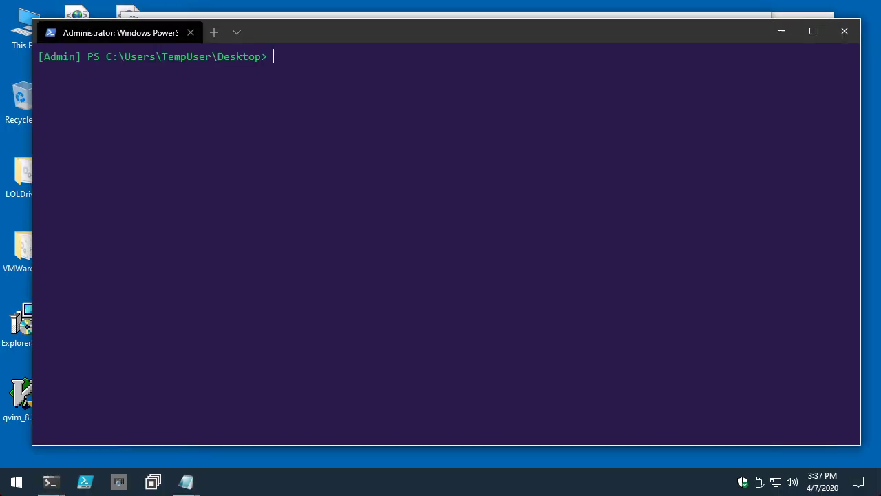
- Recall the earlier Merge-CIPolicy command, edit its path, then step history back to cls
key(Up)
key(Up)
key(Up)
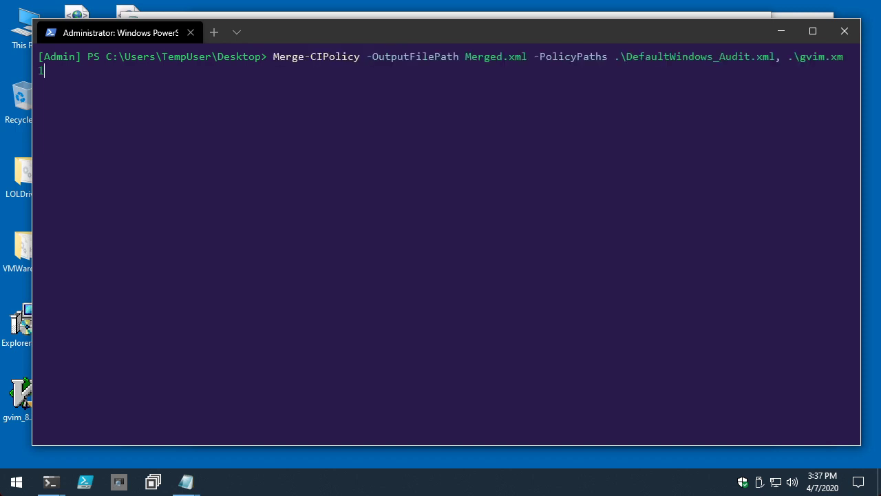
click(731, 56)
key(Down)
key(Up)
text(.)
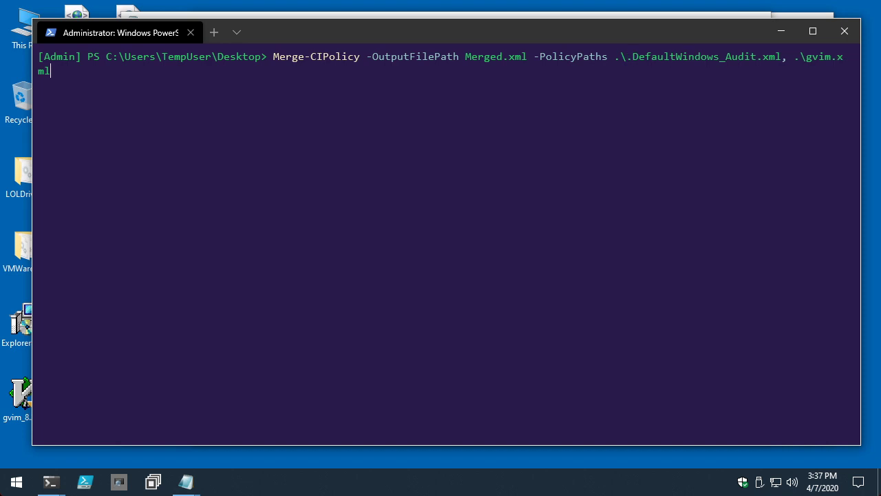
key(Up)
key(Up)
key(Up)
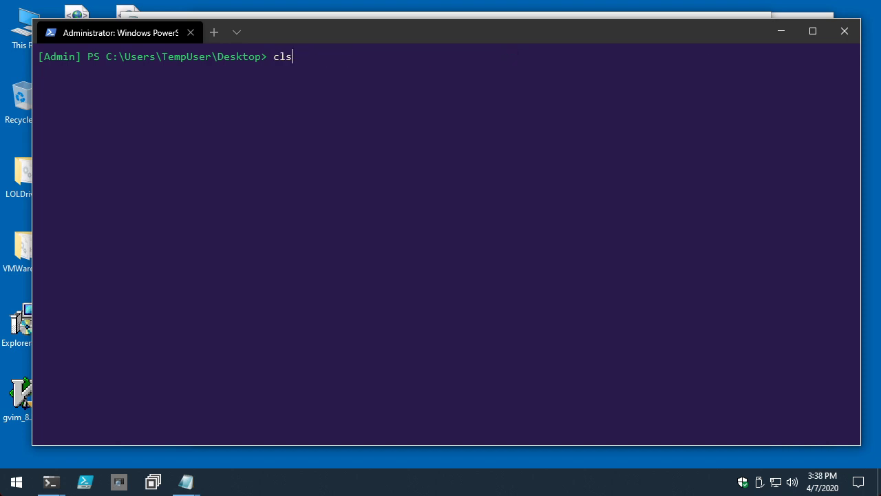
key(Down)
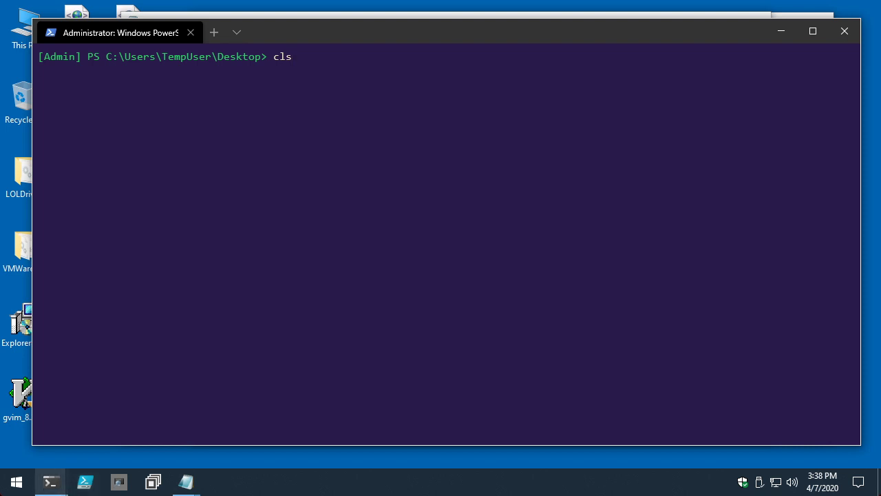
mouse_move(50, 482)
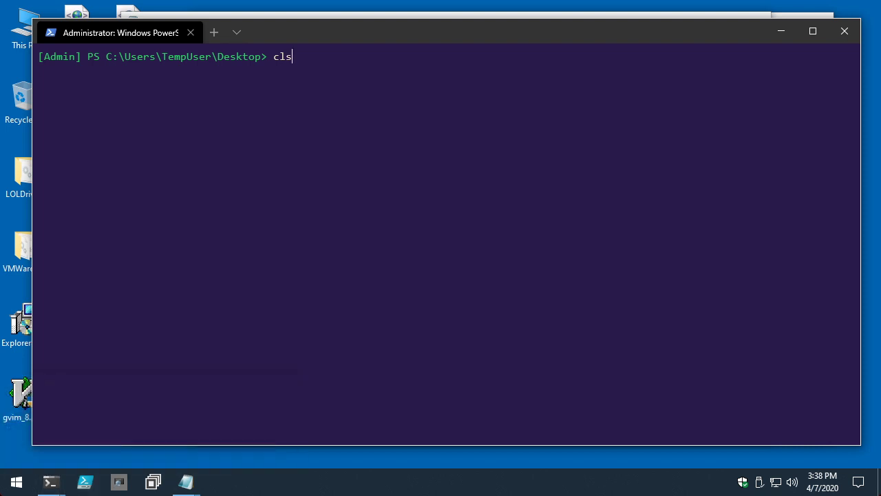
- Build a ConvertFrom-CIPolicy command with -XmlFilePath .\Merged.xml and a -BinaryFilePath parameter
key(Up)
key(Up)
key(Up)
key(Down)
key(Down)
key(Down)
text(ConvertFrom-C)
key(Tab)
text(-)
key(Tab)
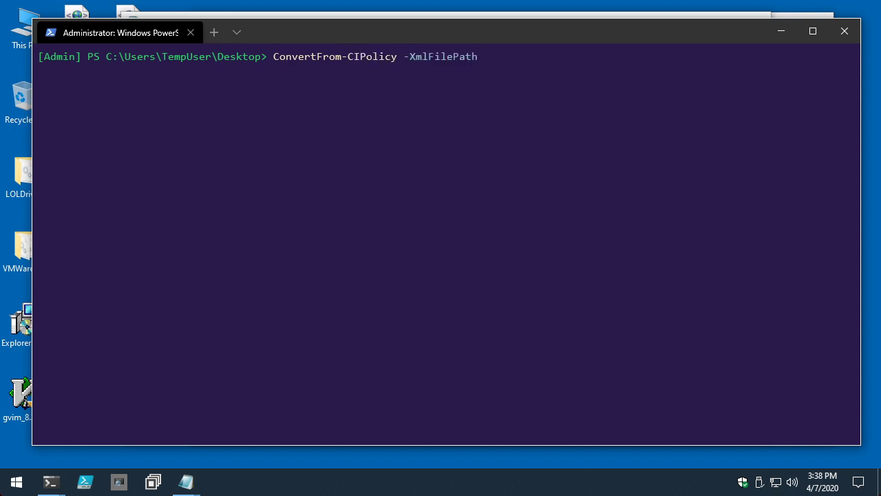
text(M)
key(Tab)
text(-B)
key(Tab)
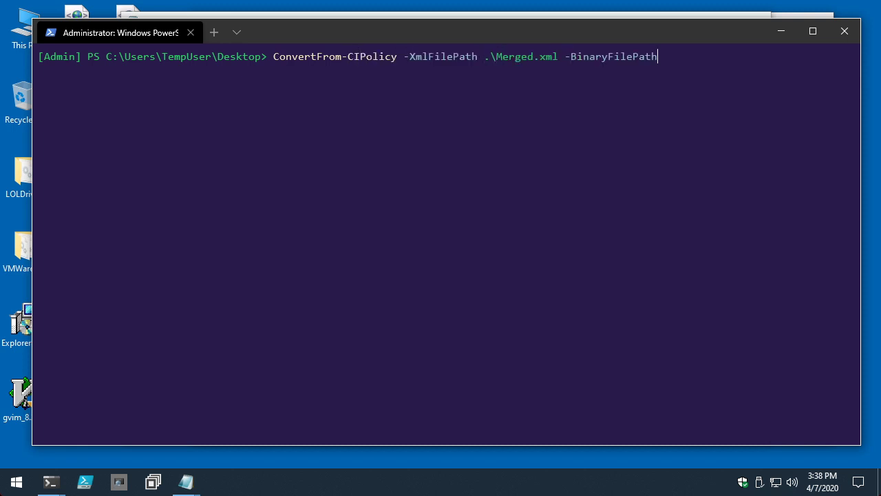
- Set the binary output path to C:\Windows\System32\CodeIntegrity\SIPolicy.p7b
text(C:\Wi)
key(Tab)
text(Sys)
key(Tab)
key(Tab)
key(Tab)
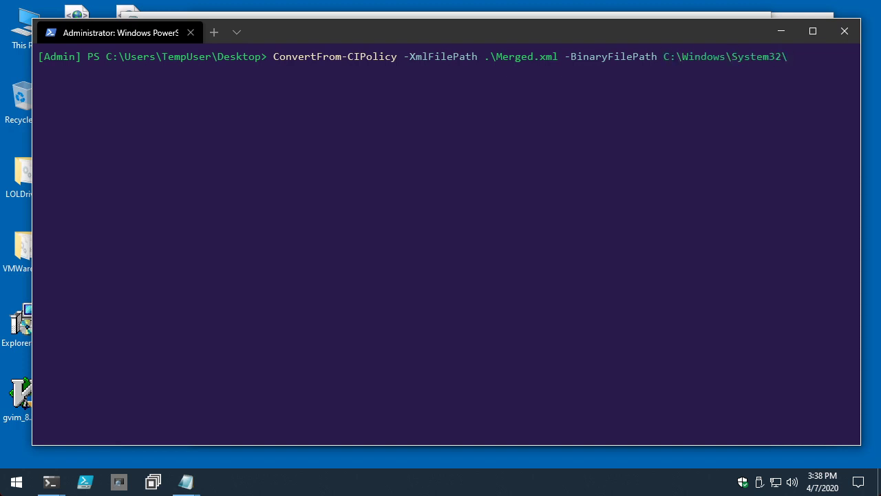
text(Code)
key(Tab)
text(SIpo)
key(Tab)
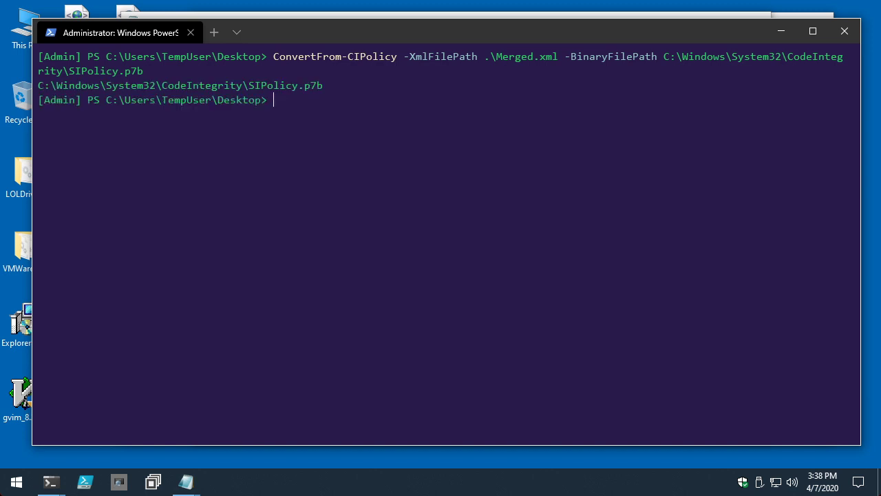
mouse_move(186, 482)
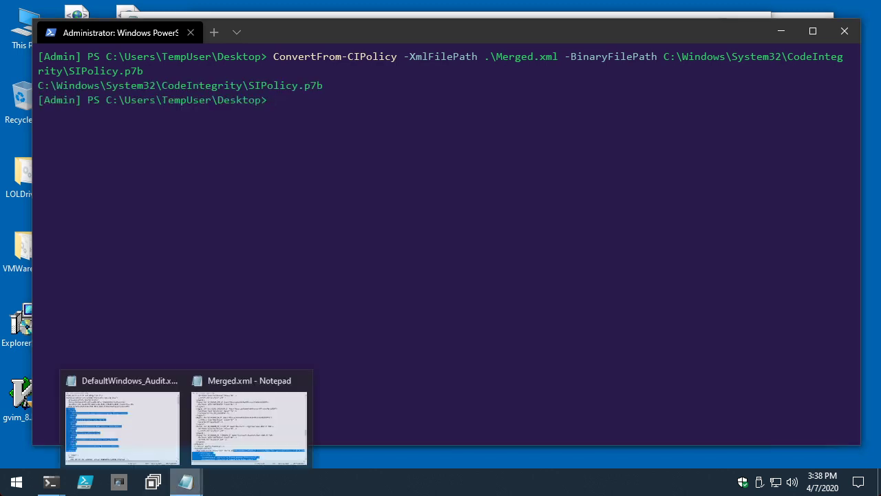
click(248, 420)
click(387, 161)
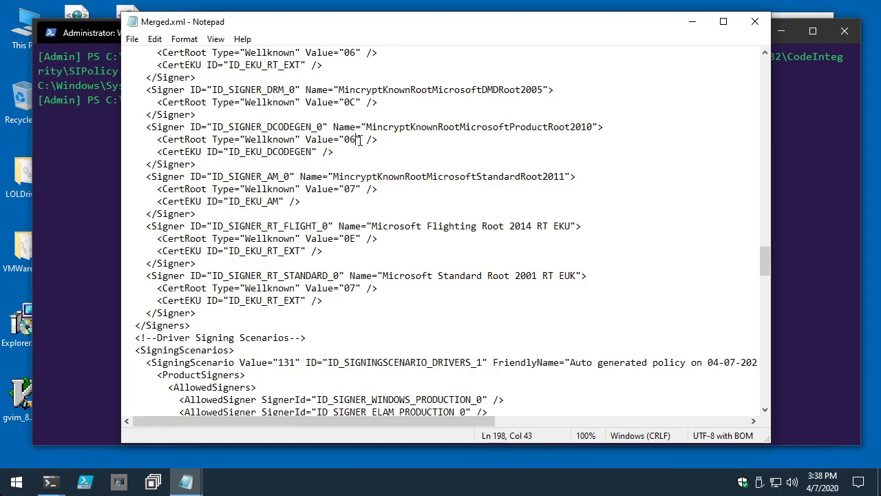
scroll(386, 160, up, 10)
scroll(388, 163, up, 20)
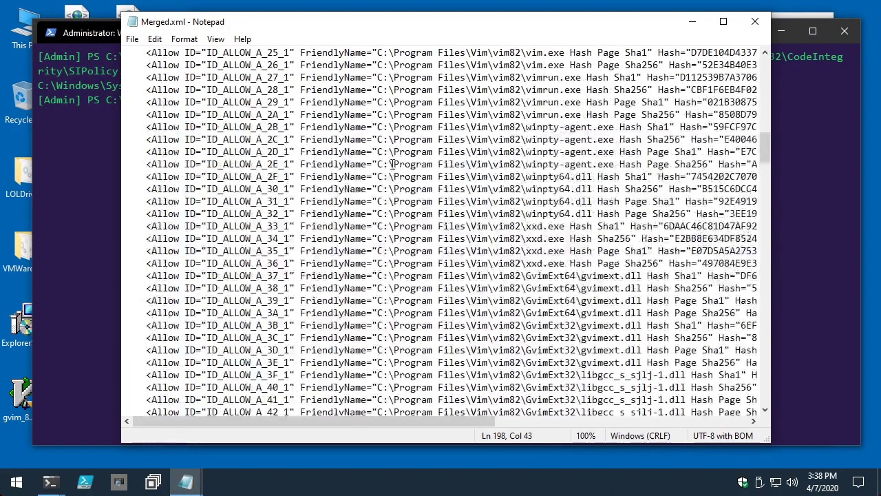
scroll(393, 164, up, 5)
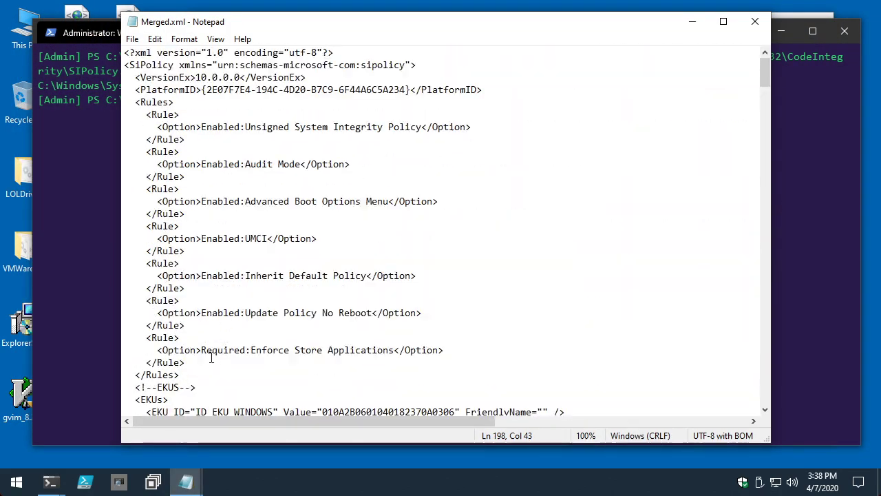
click(243, 322)
drag(243, 322, 104, 298)
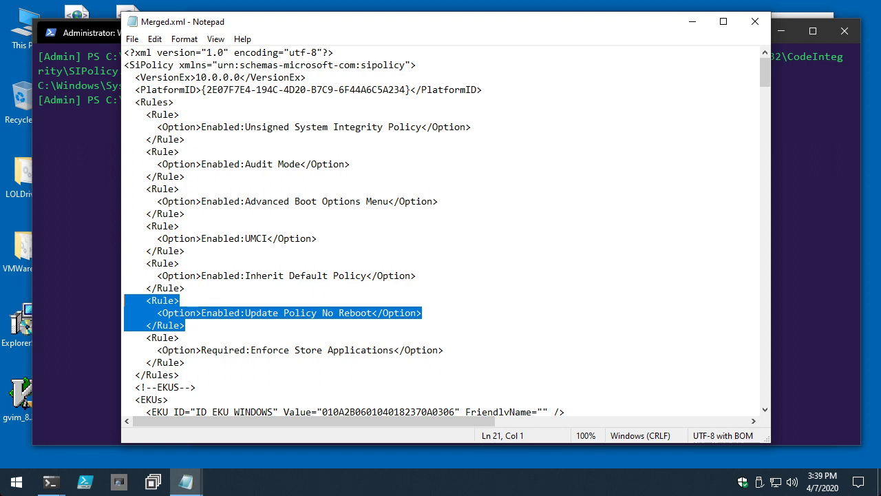
key(alt+Tab)
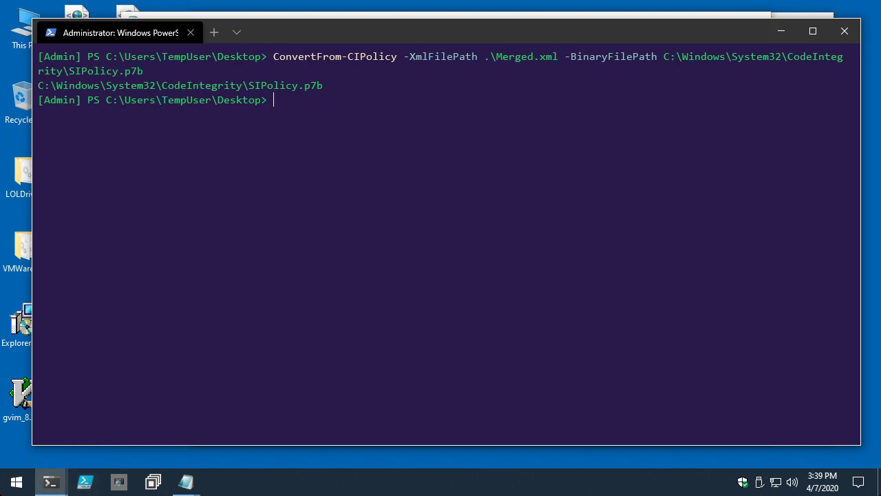
- Browse to C:\Program Files\WindowsPowerShell\Modules\WDACTools and edit WDACAuditing.psm1 in PowerShell ISE
double_click(25, 27)
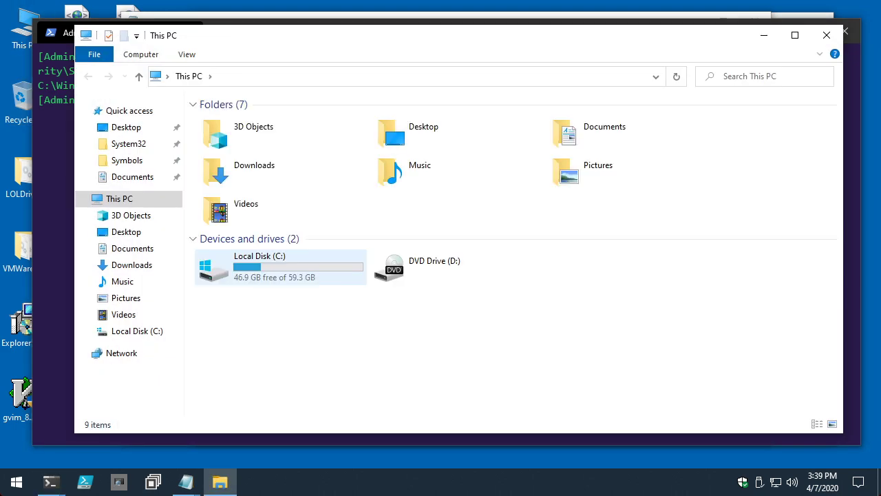
double_click(261, 265)
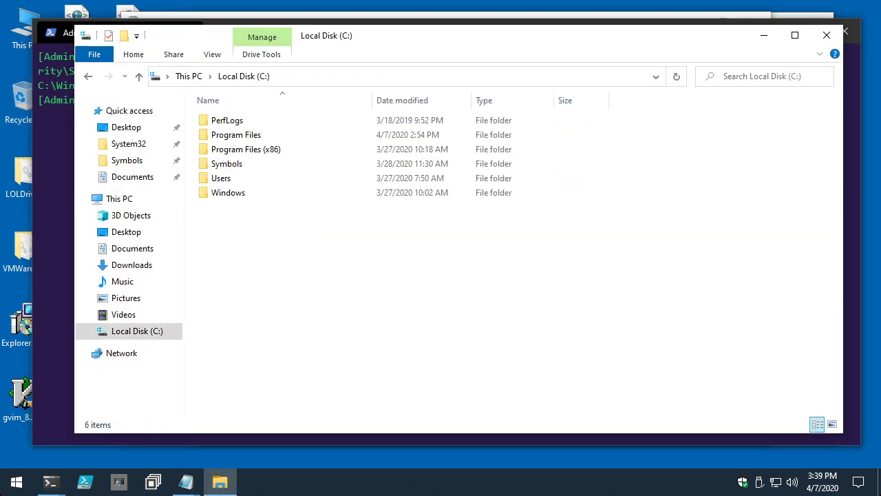
double_click(238, 135)
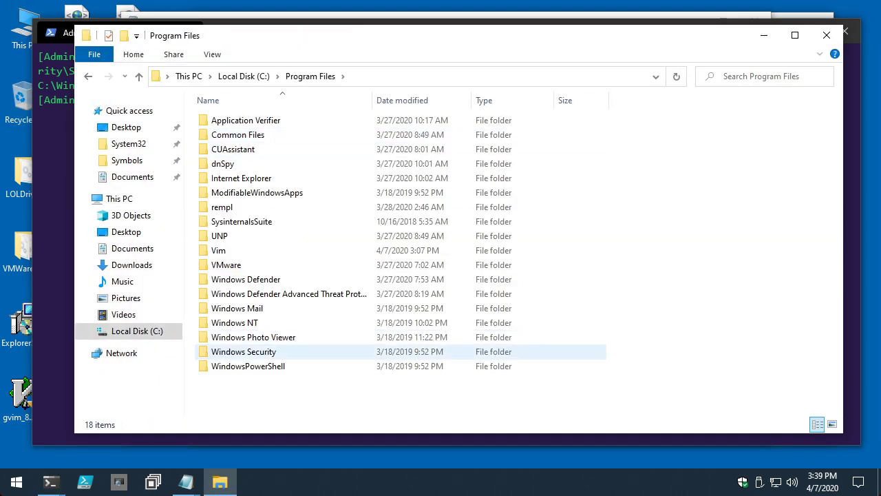
double_click(237, 366)
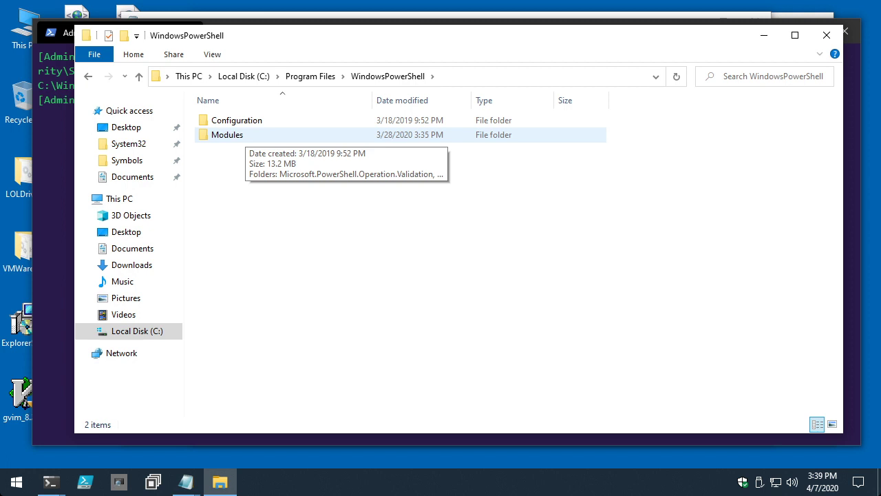
double_click(227, 134)
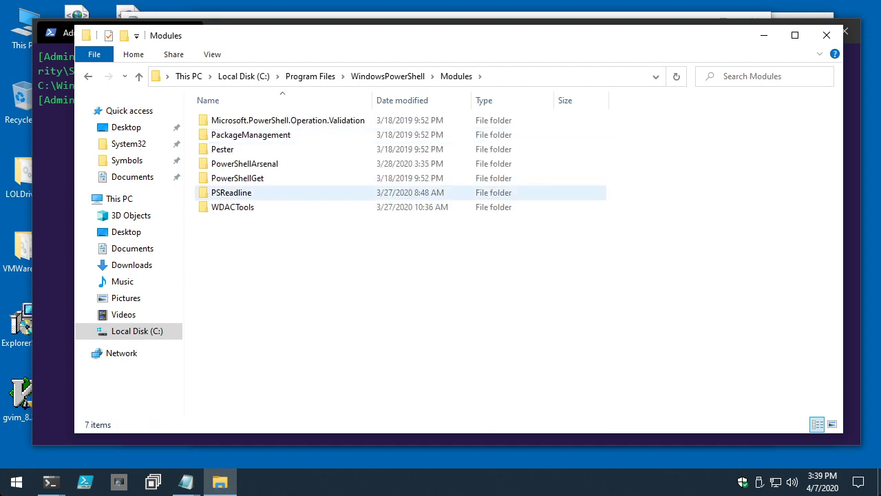
click(233, 206)
key(Return)
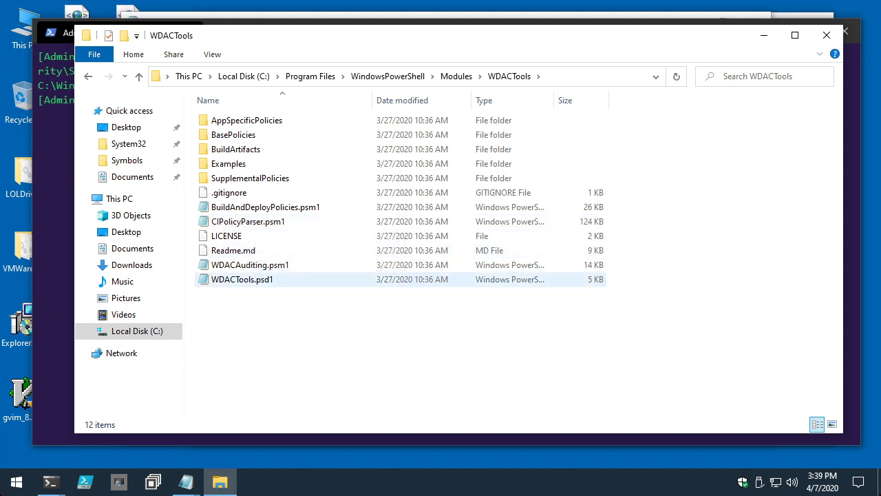
right_click(245, 266)
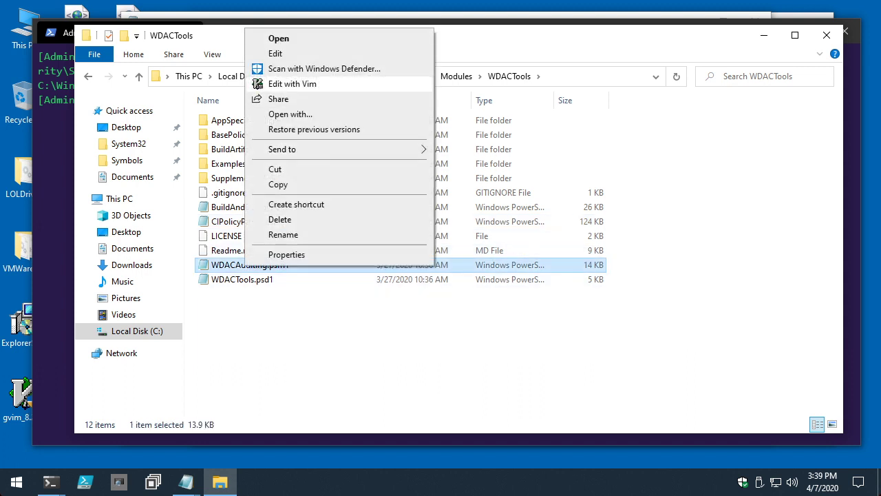
click(276, 53)
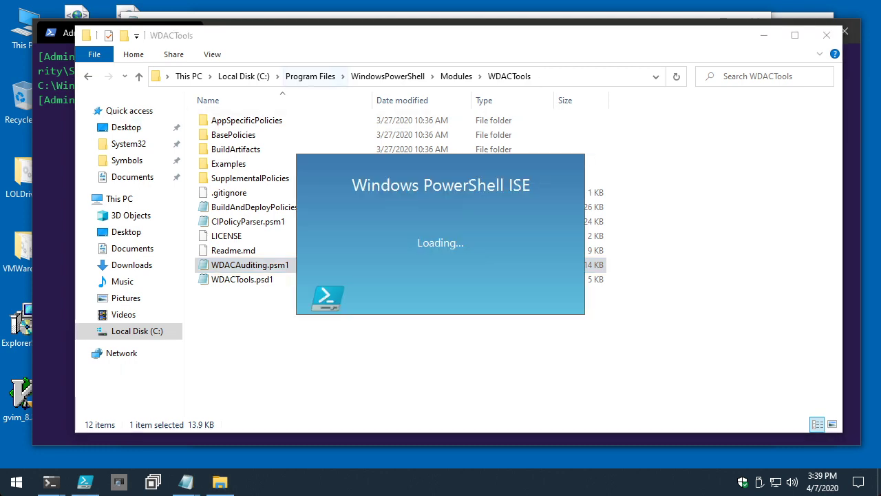
- Dismiss the ISE session recovery notice and scroll through the reopened script
key(Return)
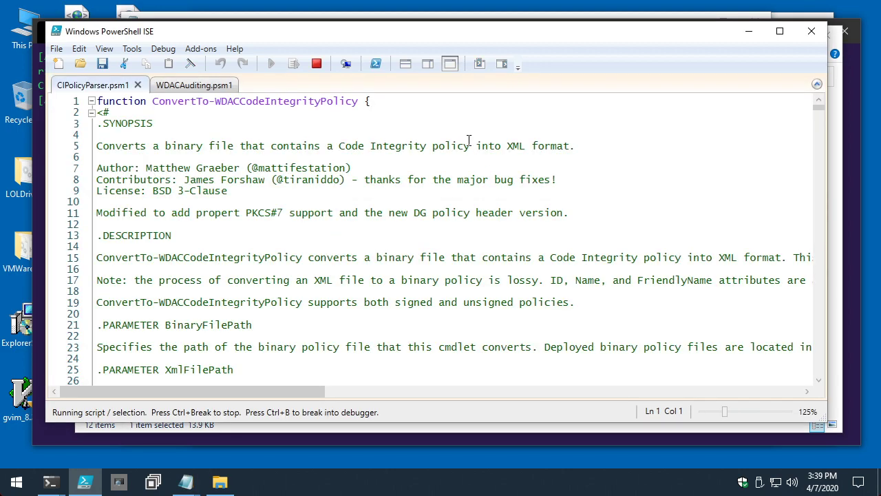
drag(819, 107, 818, 375)
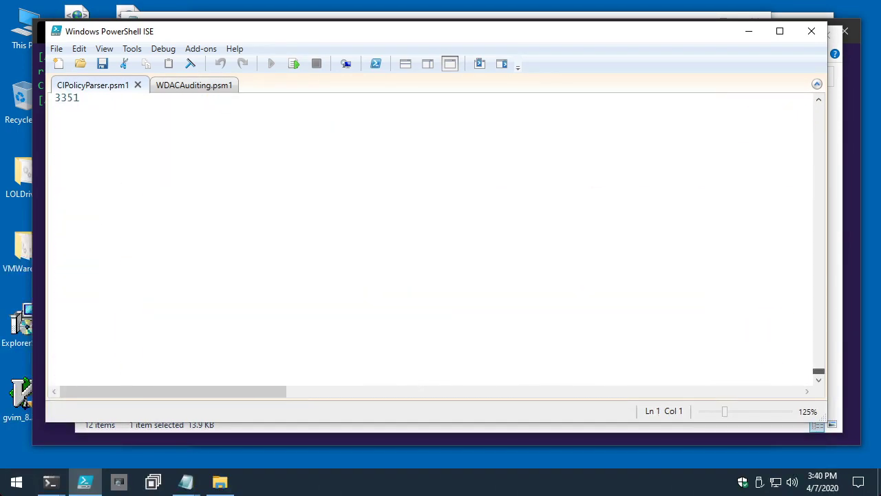
scroll(496, 204, up, 6)
scroll(495, 204, up, 15)
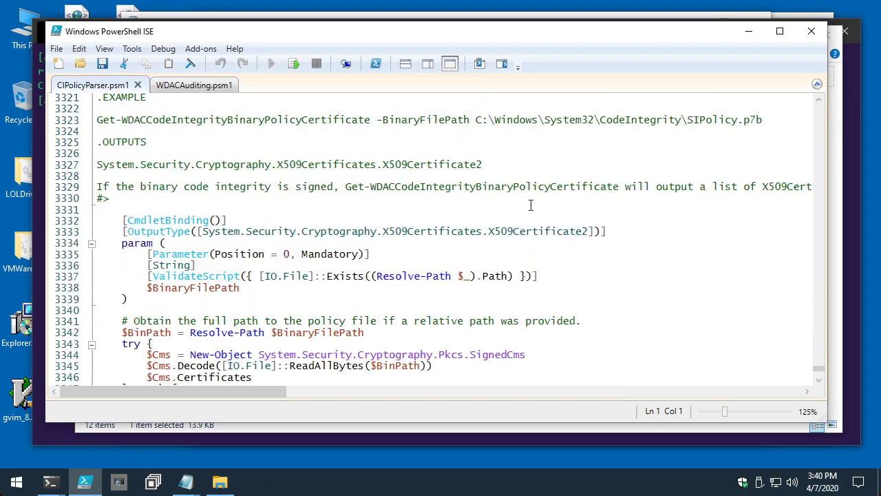
scroll(530, 204, up, 4)
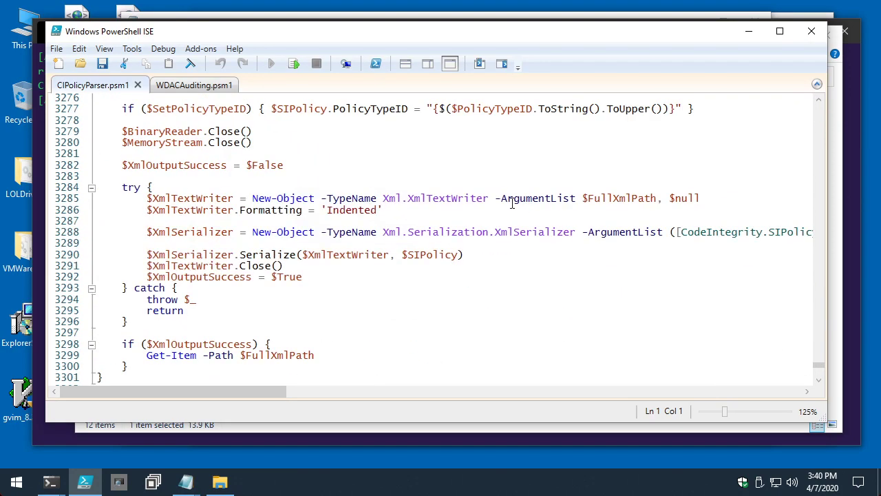
- Review WDACAuditing.psm1's signature-type mapping code, then return to the admin terminal
key(ctrl+Tab)
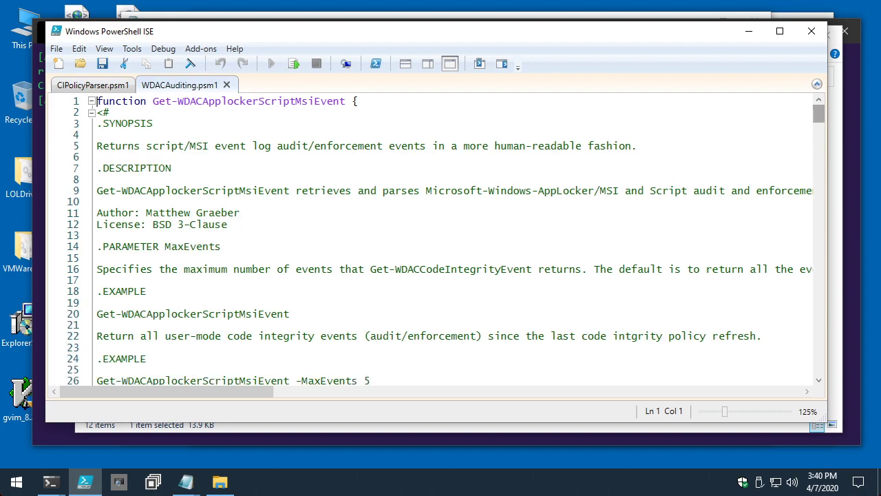
scroll(686, 250, down, 20)
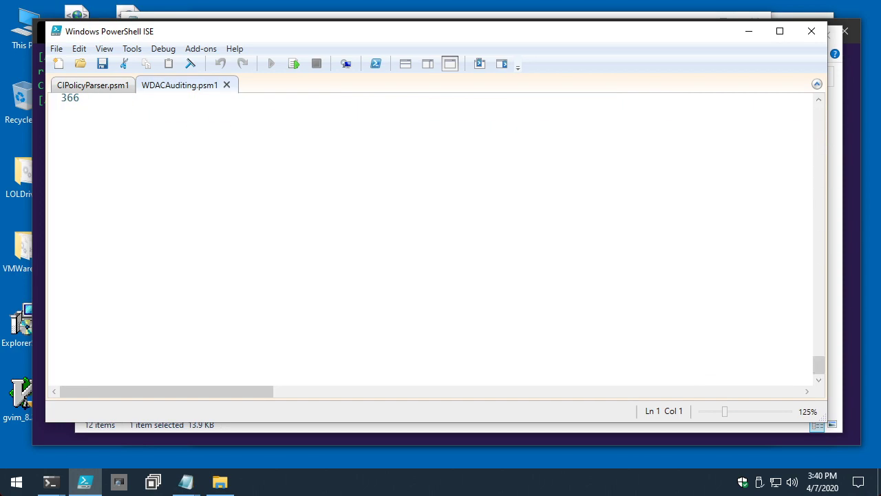
scroll(686, 250, up, 10)
scroll(686, 249, up, 7)
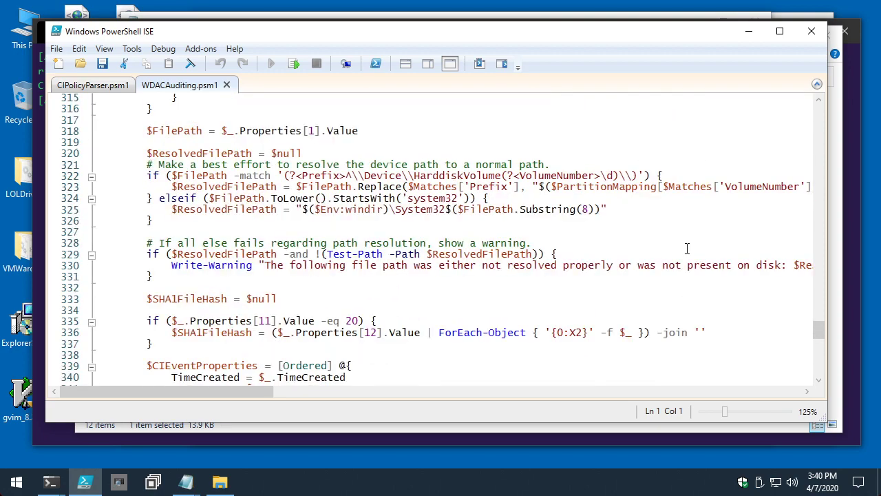
scroll(687, 249, up, 2)
scroll(650, 172, up, 11)
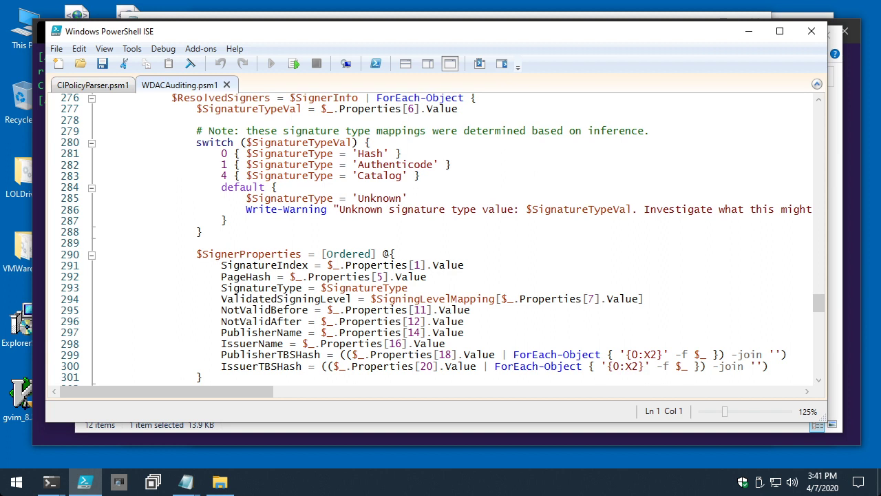
key(alt+Tab)
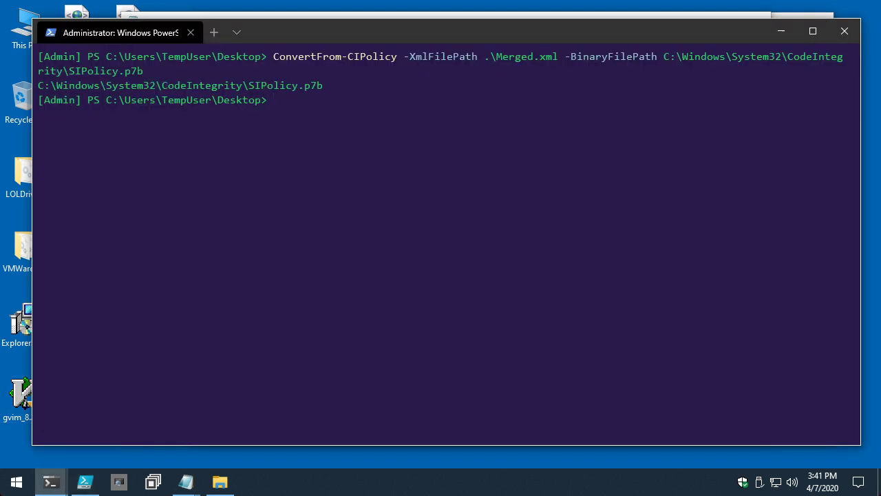
- Print the gvim installer and Vim file paths with cat .\gvim_files.txt
text(cat .\gvim)
key(Tab)
key(Tab)
key(Tab)
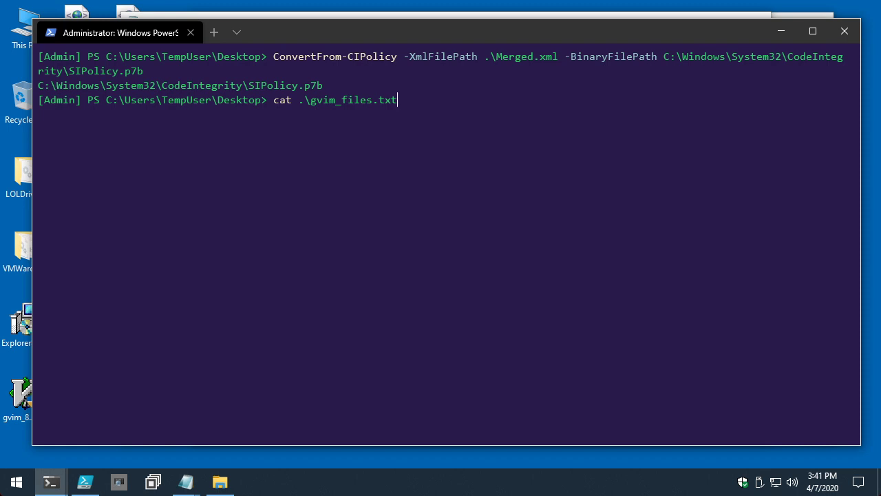
key(Return)
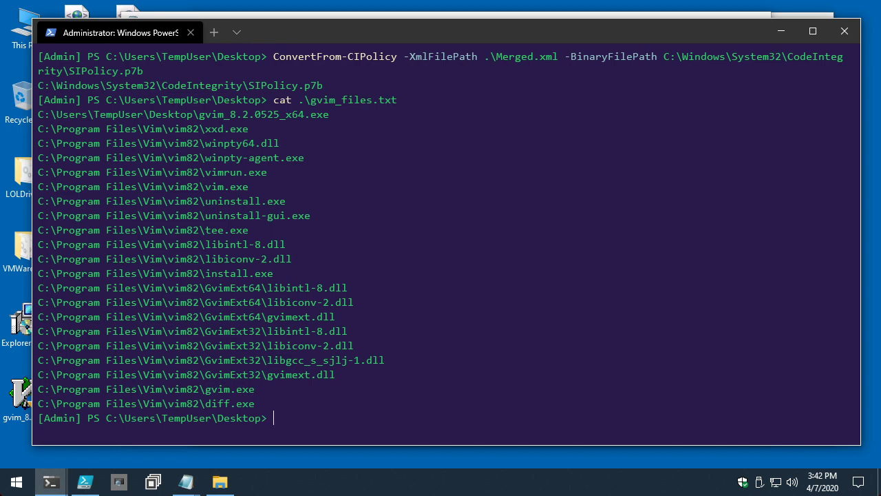
key(alt+Tab)
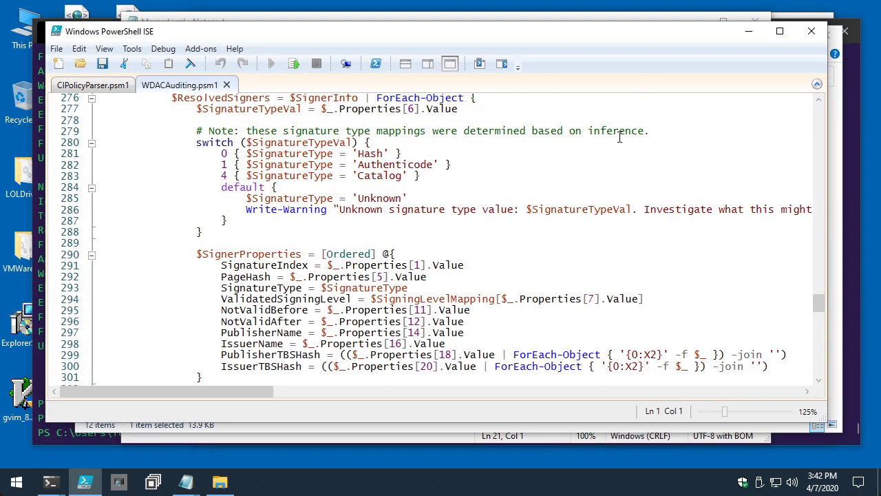
- Select and copy the printed gvim paths from the installer line down to diff.exe
key(alt+Tab)
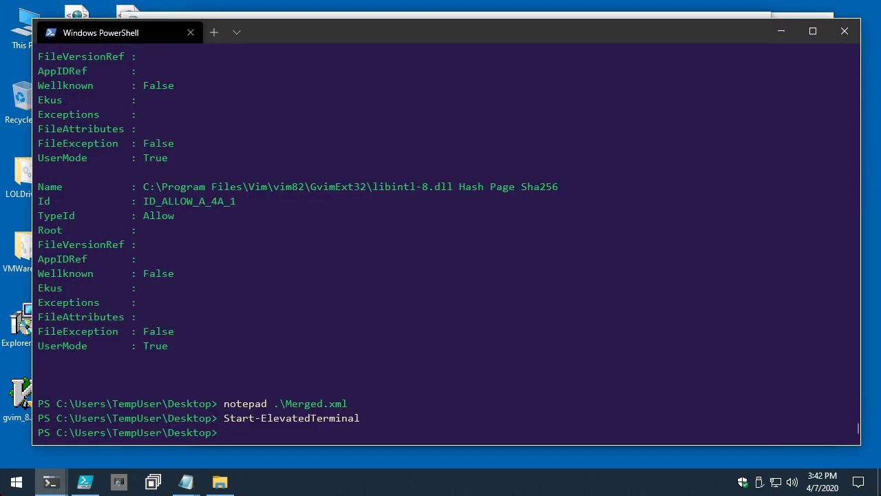
mouse_move(51, 482)
click(221, 406)
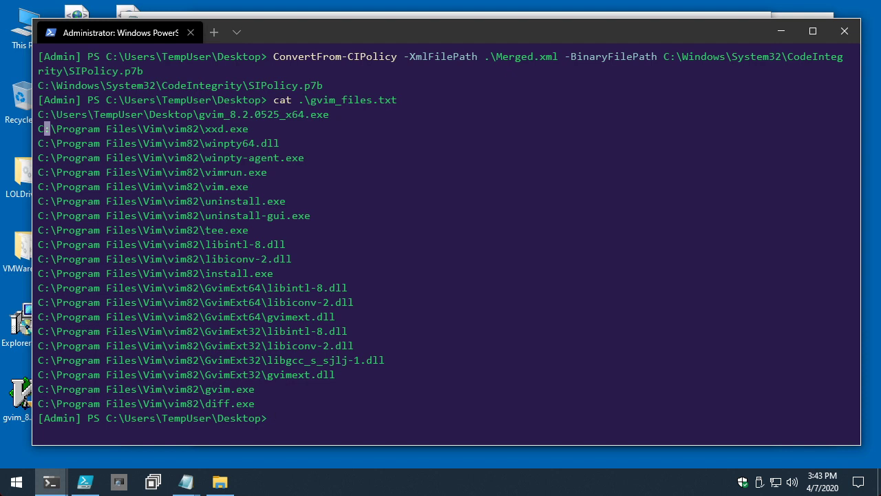
drag(39, 129, 323, 406)
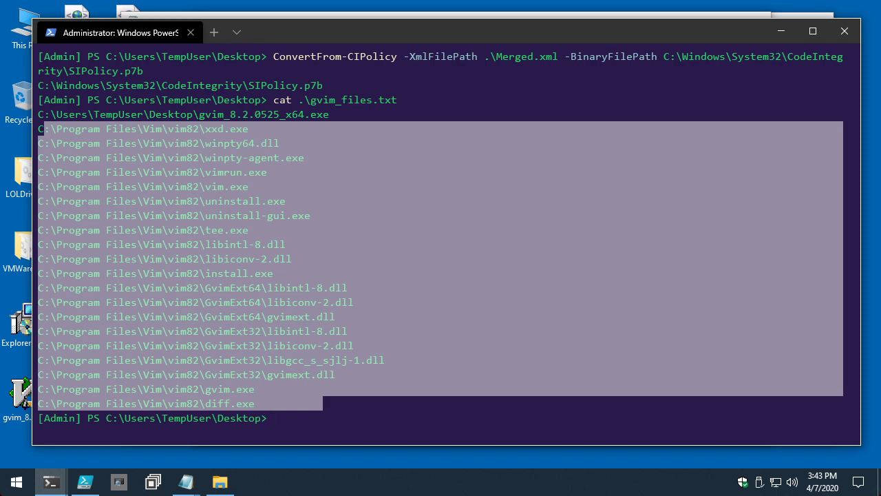
click(363, 114)
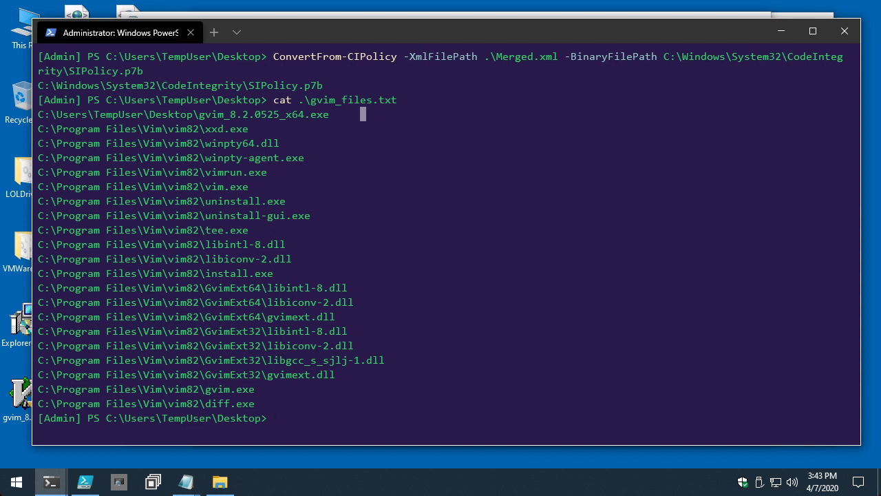
drag(38, 114, 255, 403)
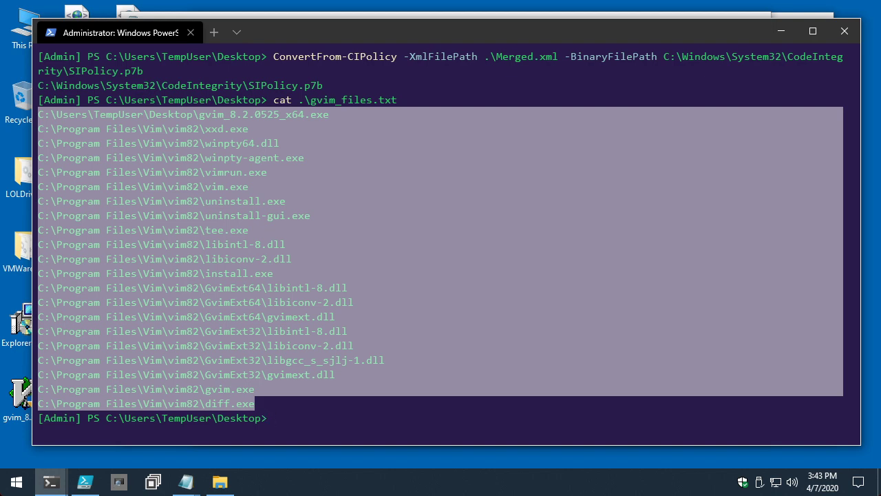
key(Return)
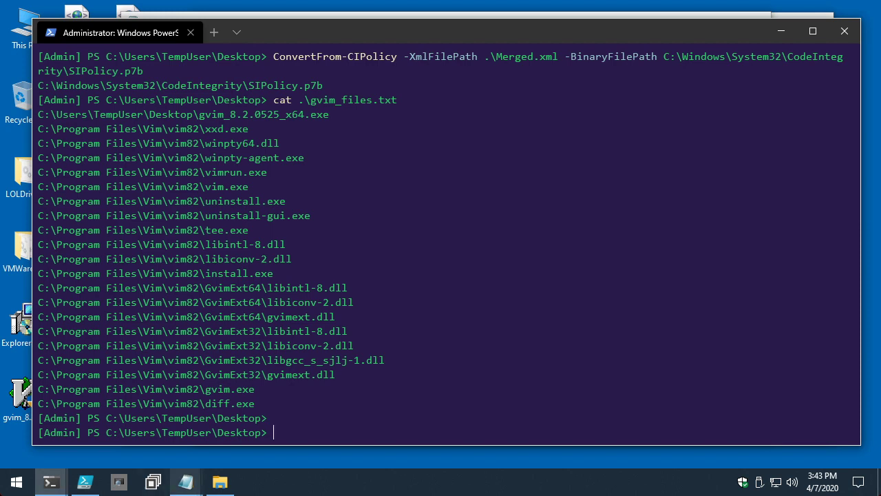
click(85, 482)
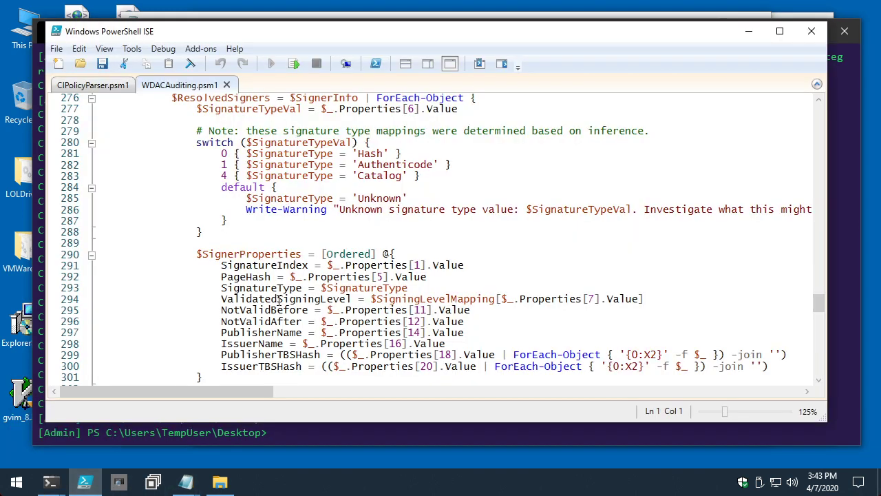
- Scroll up and down through the WDACAuditing.psm1 code in PowerShell ISE
scroll(305, 253, up, 2)
scroll(305, 253, up, 1)
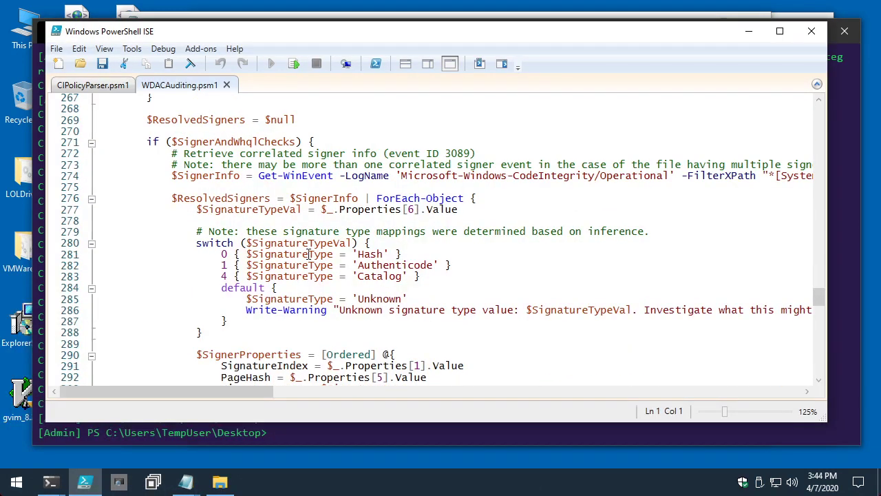
scroll(327, 268, up, 1)
scroll(328, 268, up, 3)
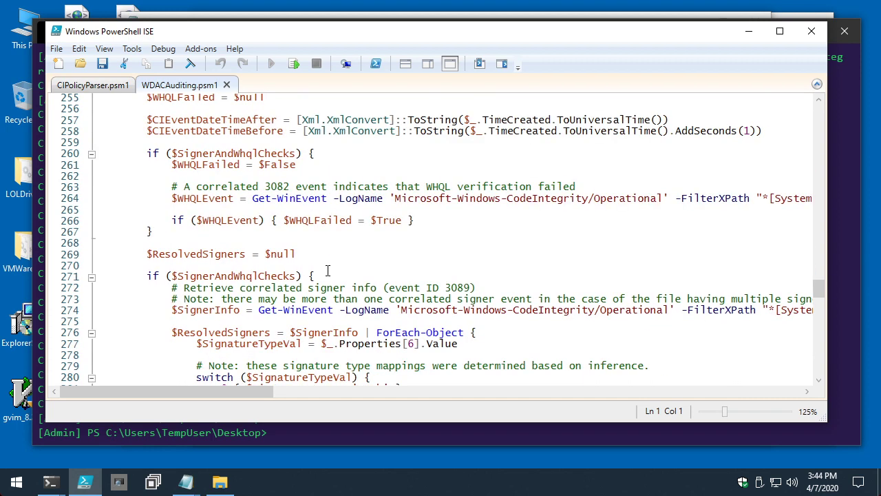
scroll(328, 269, down, 2)
scroll(328, 265, down, 8)
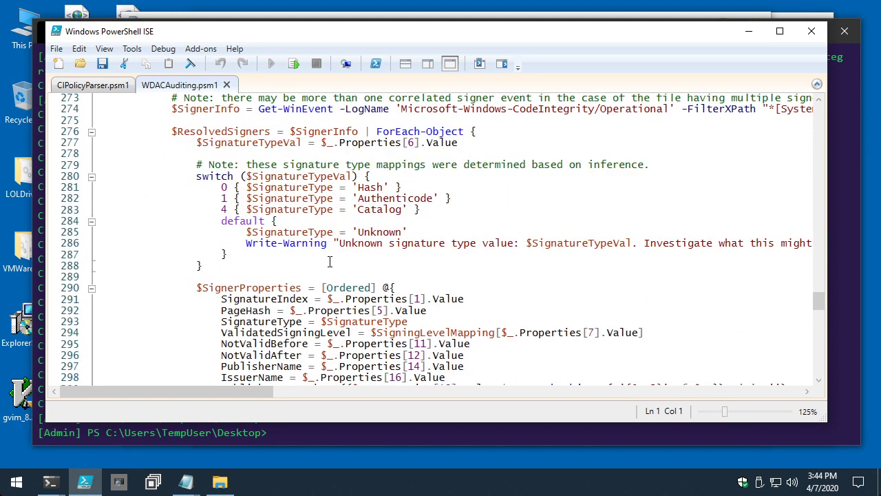
scroll(328, 265, down, 6)
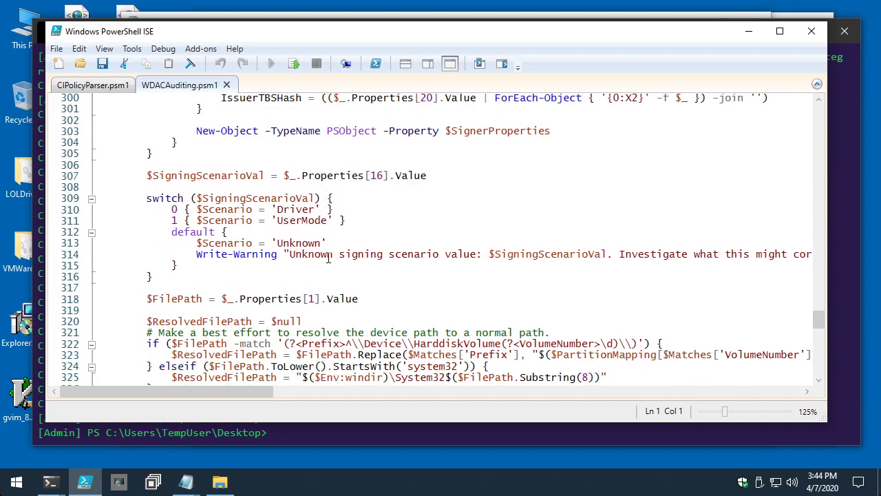
scroll(328, 255, down, 4)
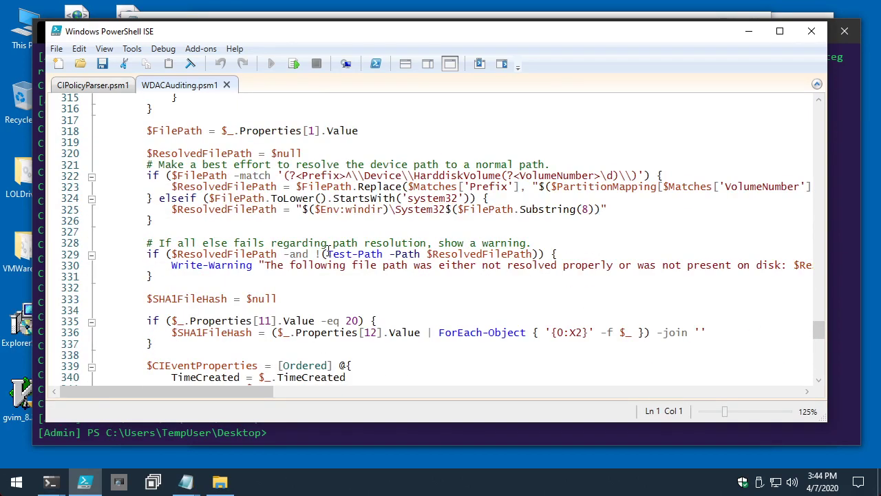
scroll(328, 249, down, 12)
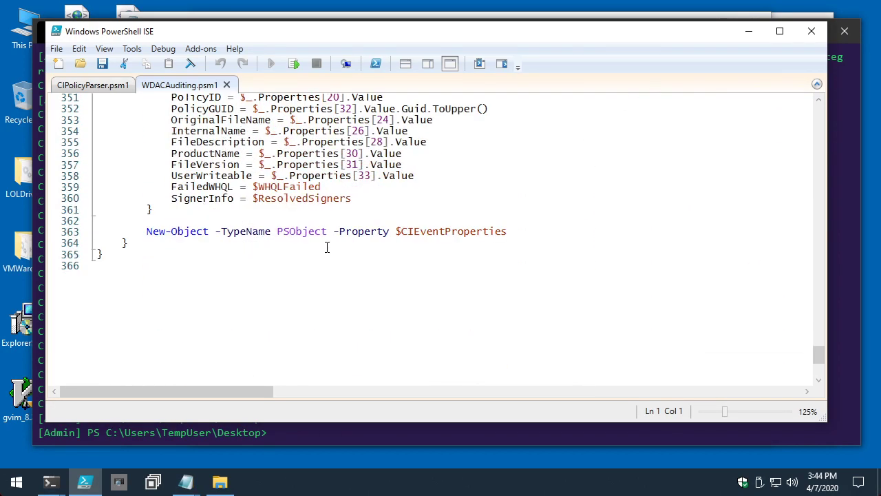
scroll(328, 246, up, 17)
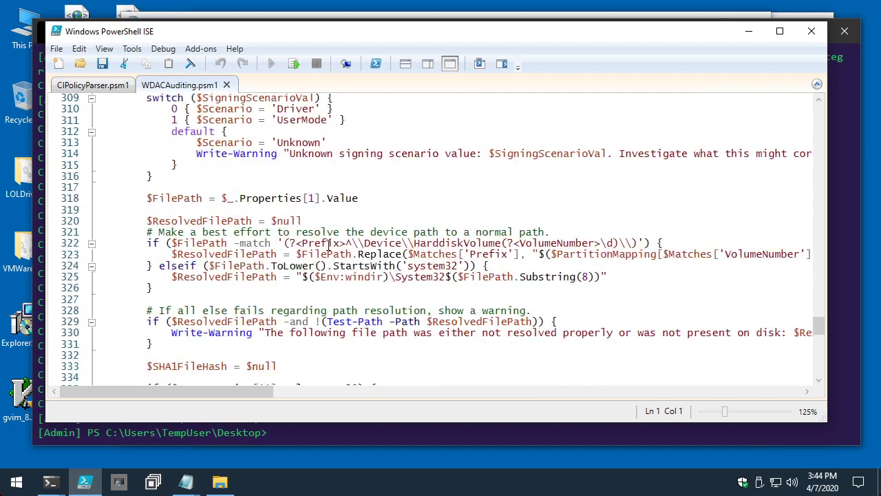
scroll(330, 242, up, 16)
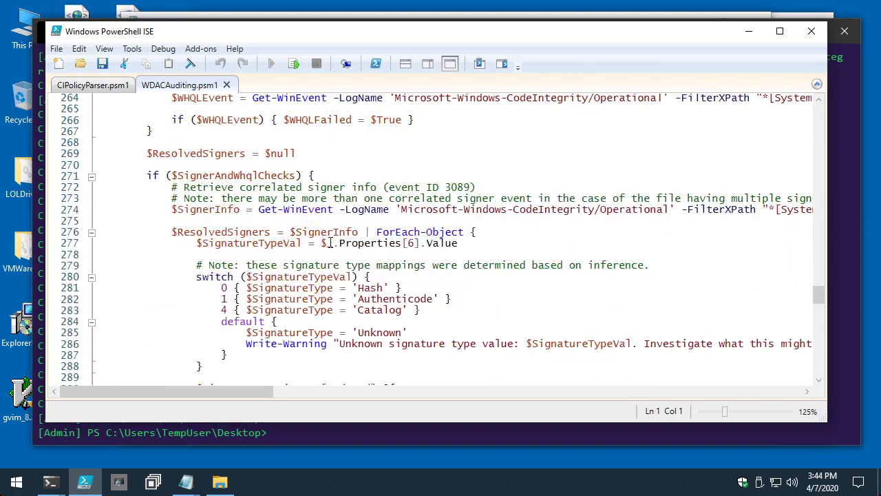
scroll(330, 242, up, 12)
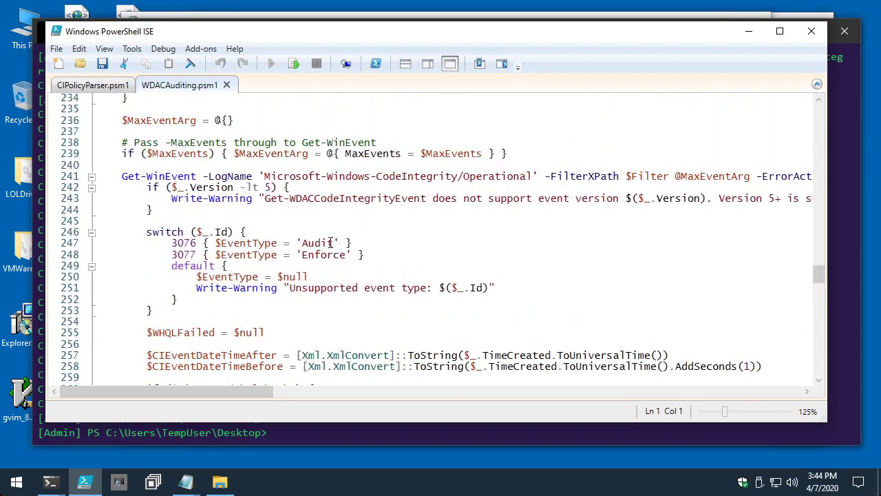
scroll(333, 241, up, 1)
- Inspect lines 222 and 4 of WDACAuditing.psm1 and bring up the Open file dialog
click(419, 203)
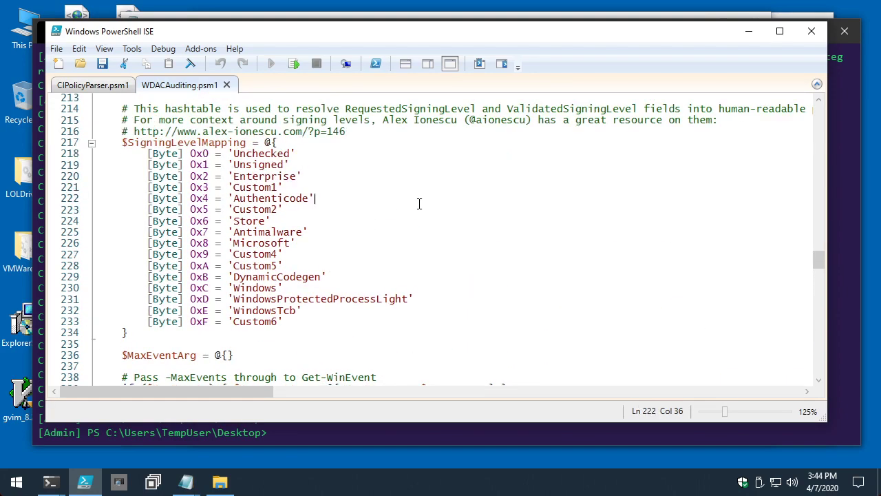
drag(818, 259, 817, 112)
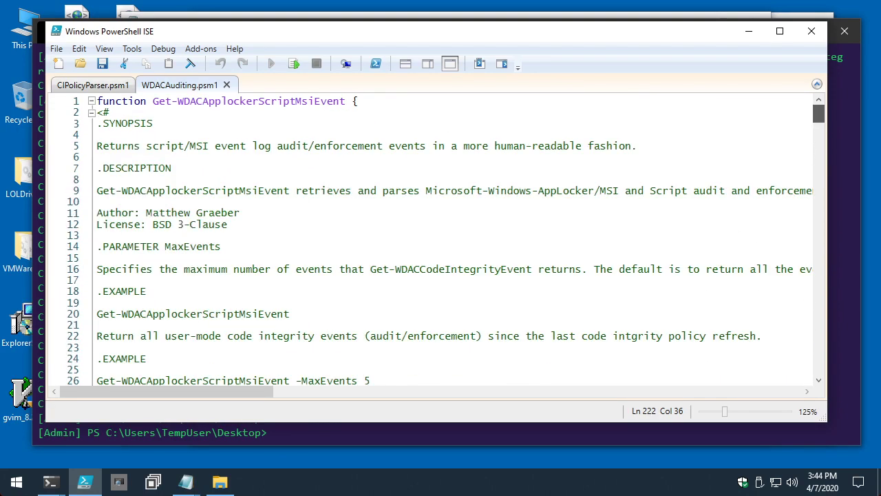
click(318, 137)
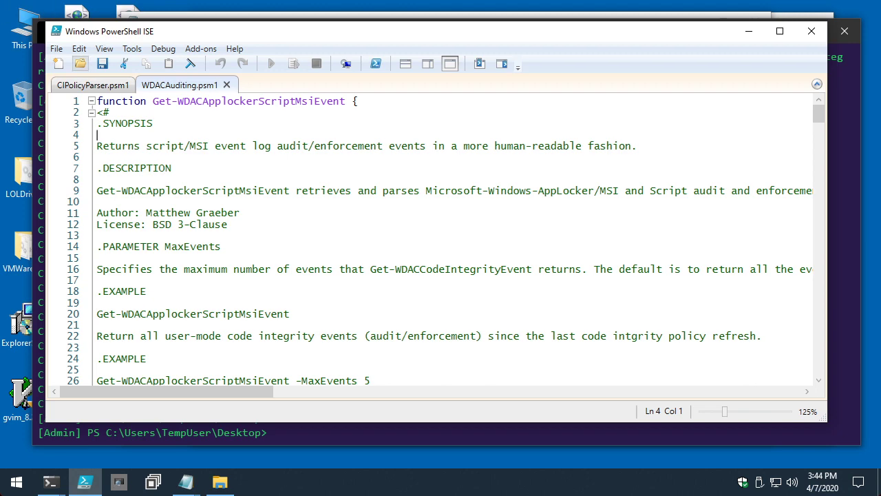
click(80, 63)
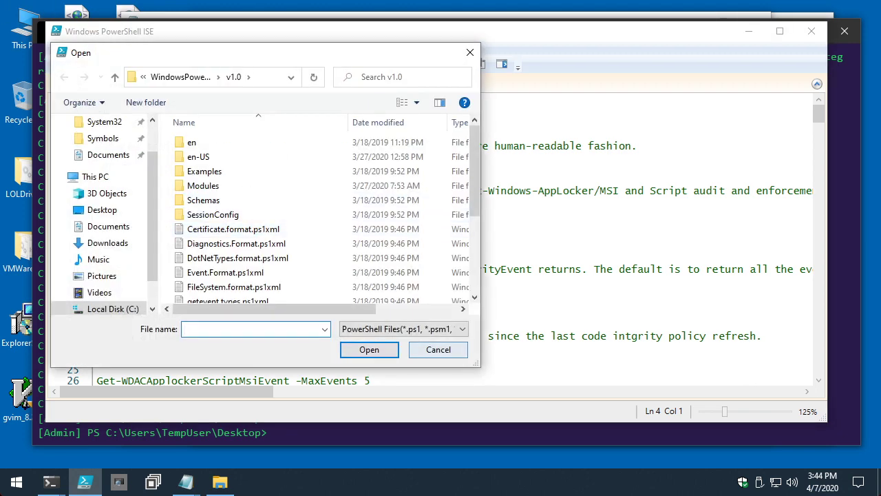
- Cancel the Open dialog and edit BuildAndDeployPolicies.psm1 from the WDACTools folder
click(423, 350)
click(220, 482)
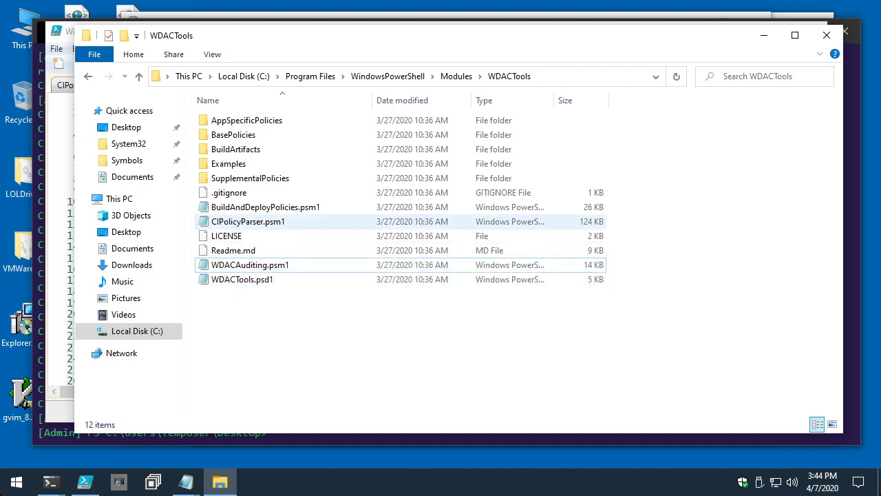
click(265, 206)
right_click(235, 208)
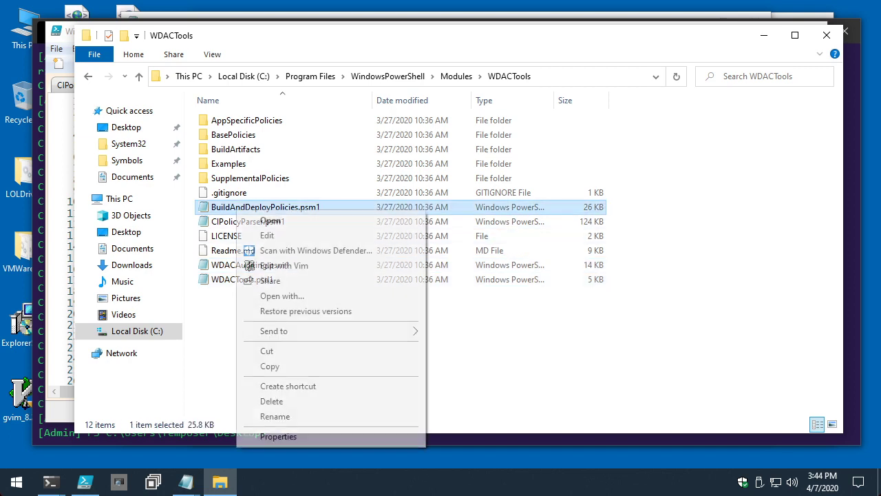
click(256, 232)
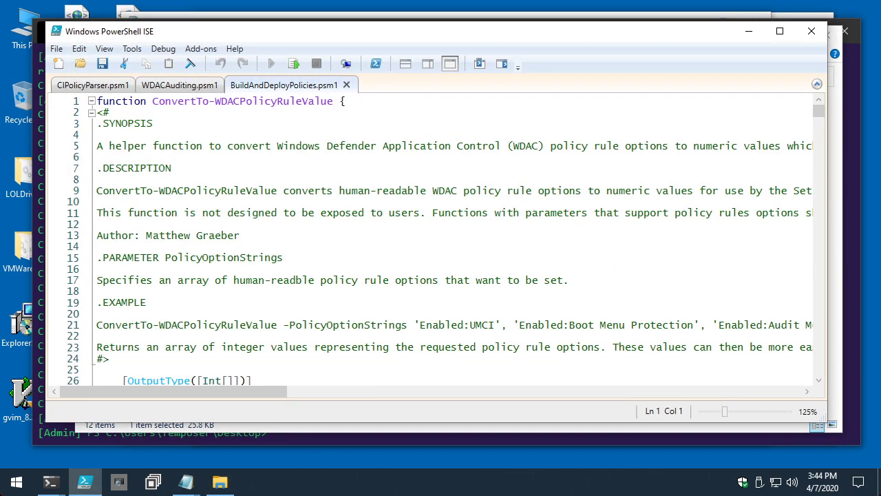
- Copy the Invoke-CimMethod policy-refresh line at line 531 and start a new blank script
drag(818, 110, 818, 358)
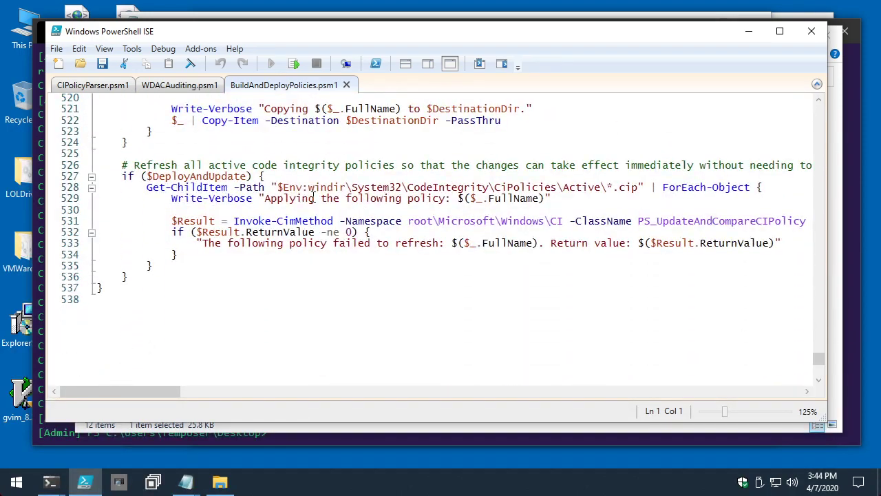
scroll(402, 229, up, 1)
scroll(444, 235, up, 2)
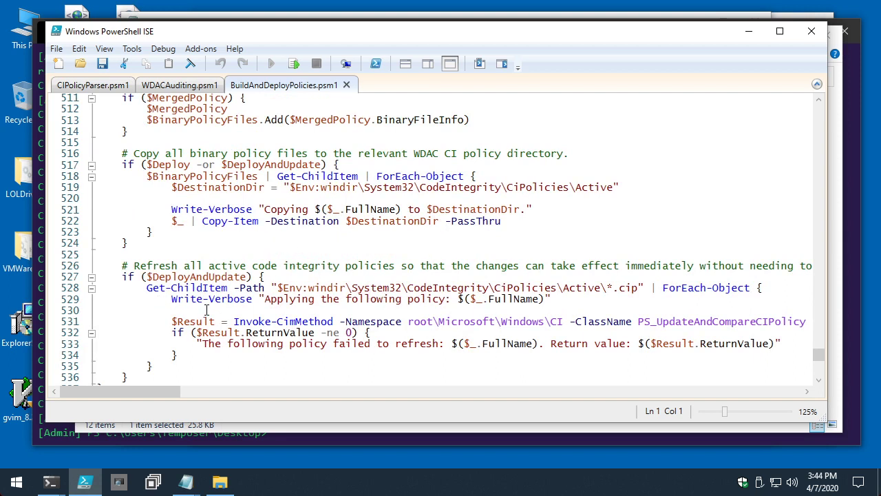
drag(233, 322, 823, 325)
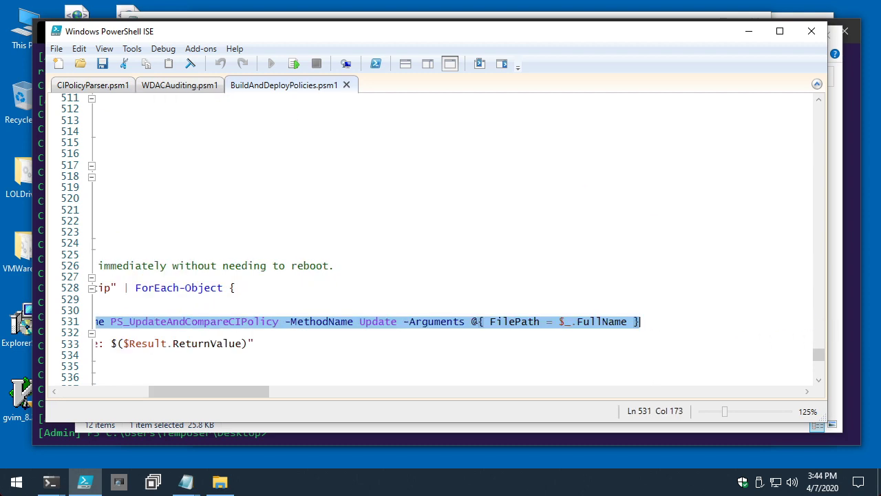
key(ctrl+c)
click(59, 63)
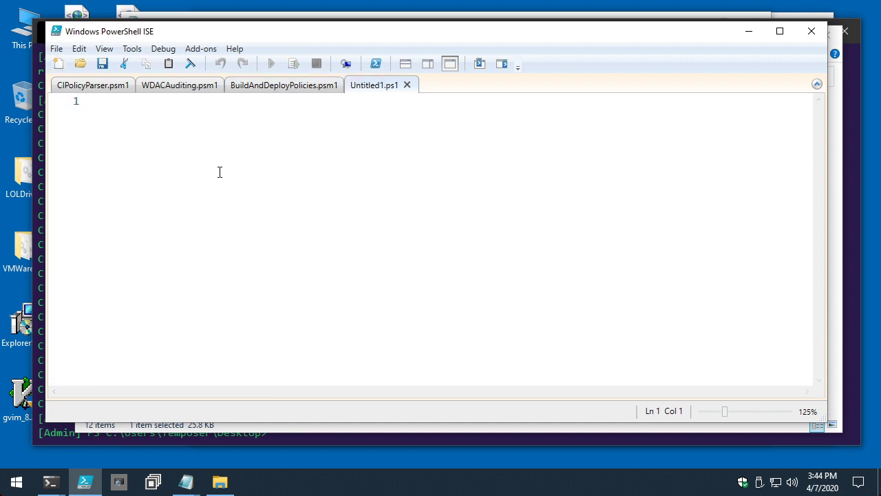
- Paste the Invoke-CimMethod line and inspect its namespace, PS_UpdateAndCompareCIPolicy class and Update method
key(ctrl+v)
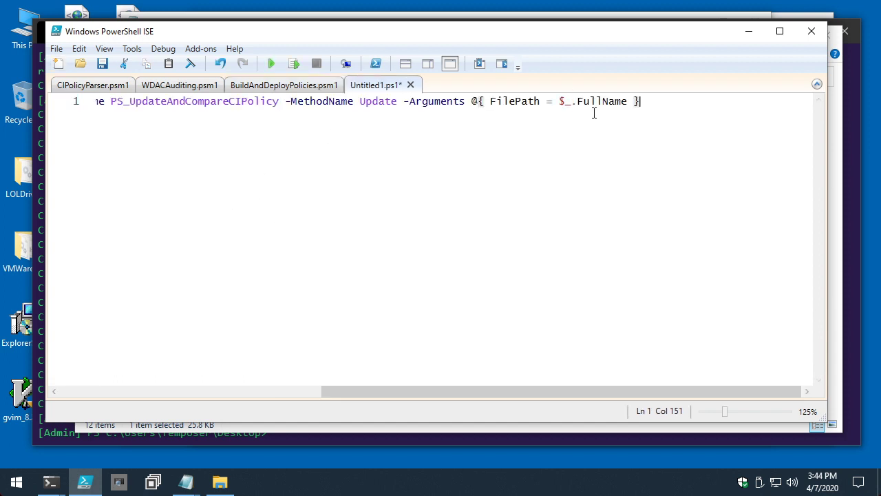
key(Left)
key(Left)
drag(449, 391, 188, 391)
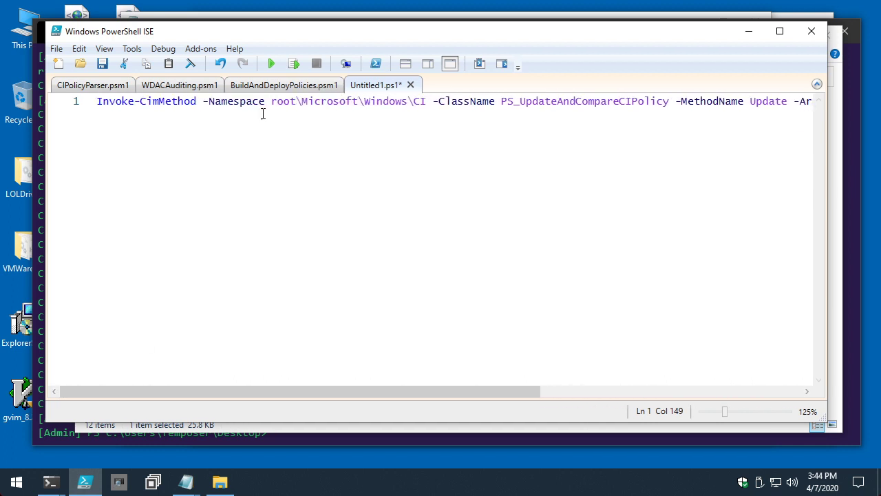
double_click(530, 101)
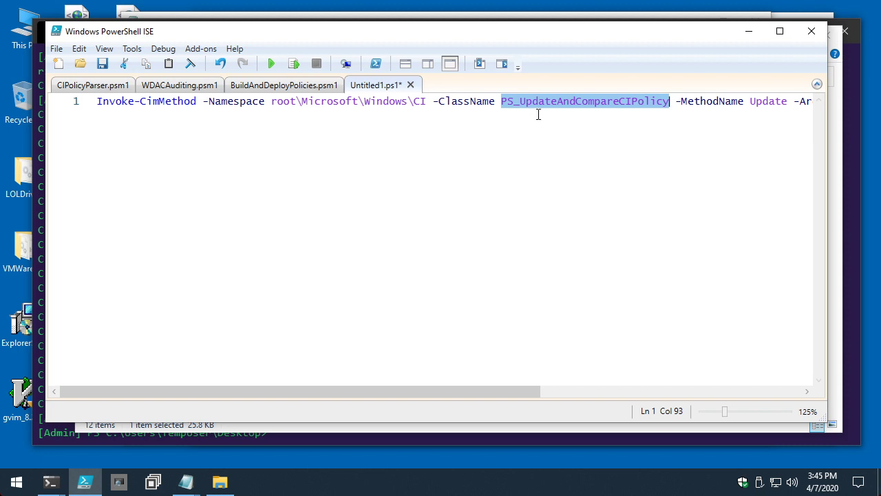
drag(425, 102, 273, 108)
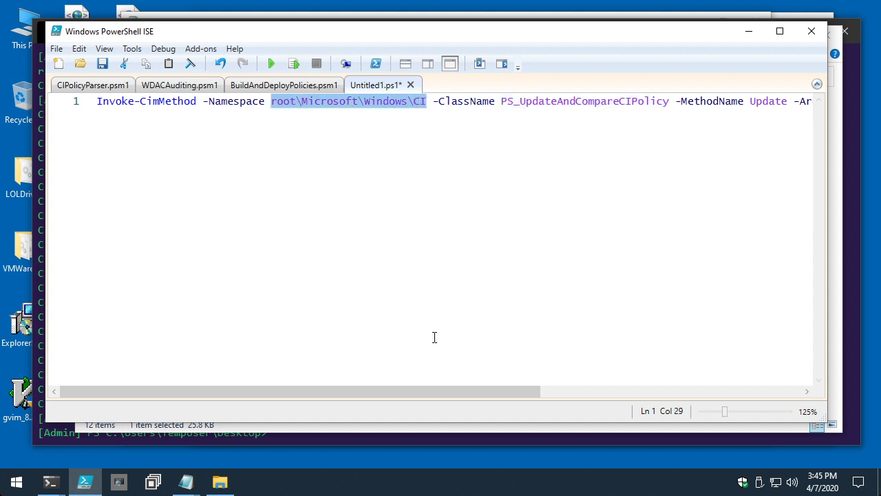
drag(424, 391, 612, 391)
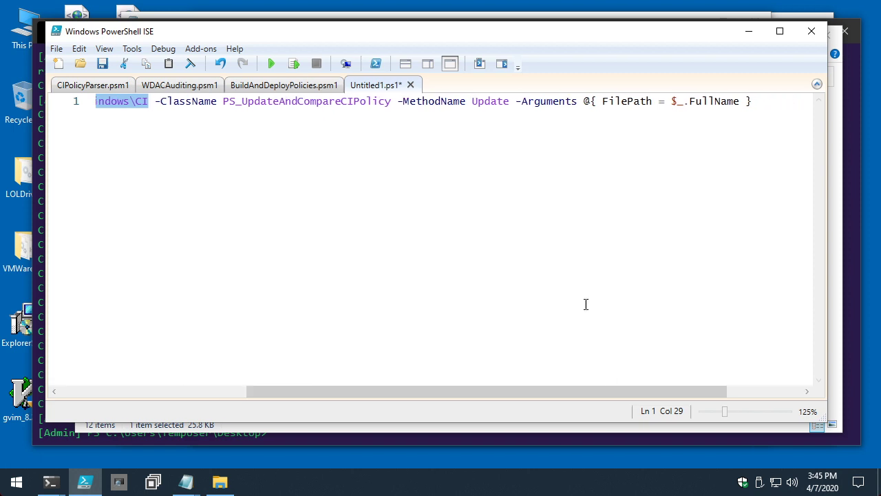
double_click(491, 102)
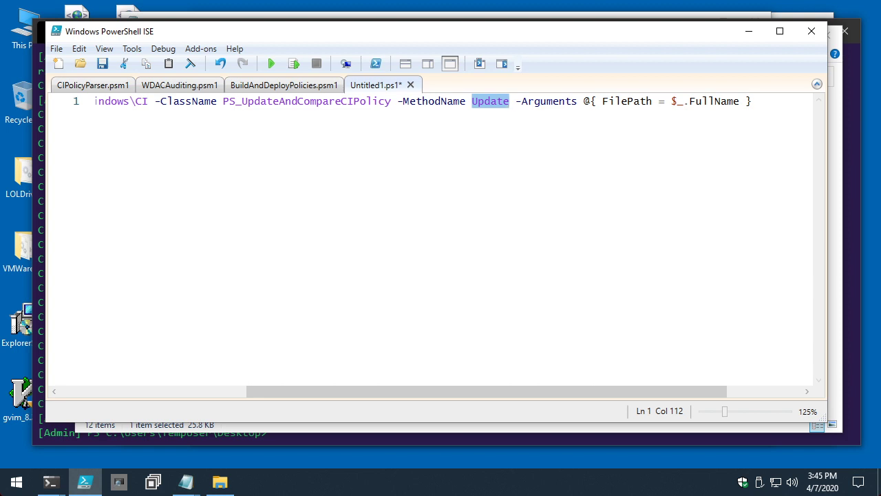
- Replace $_.FullName with 'C:\Windows\System32\CodeIntegrity\SIPolicy.p7b' and select the finished command
click(742, 102)
drag(742, 102, 672, 102)
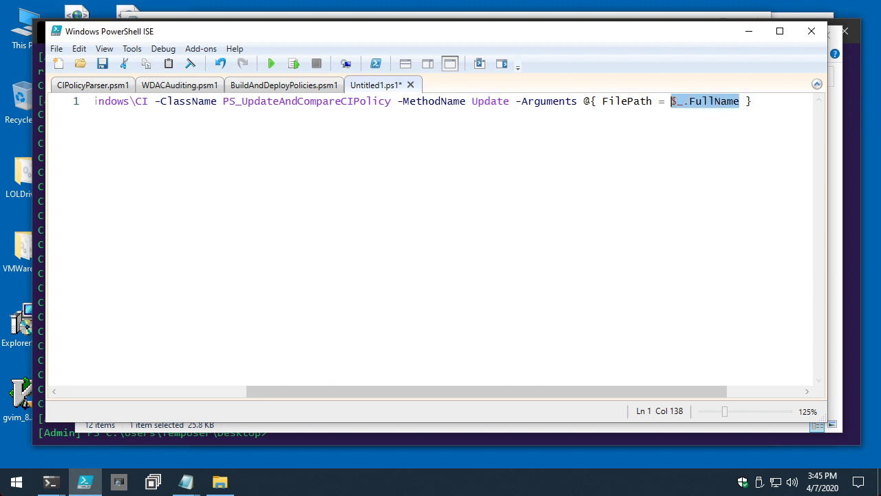
click(761, 104)
key(Left)
key(Left)
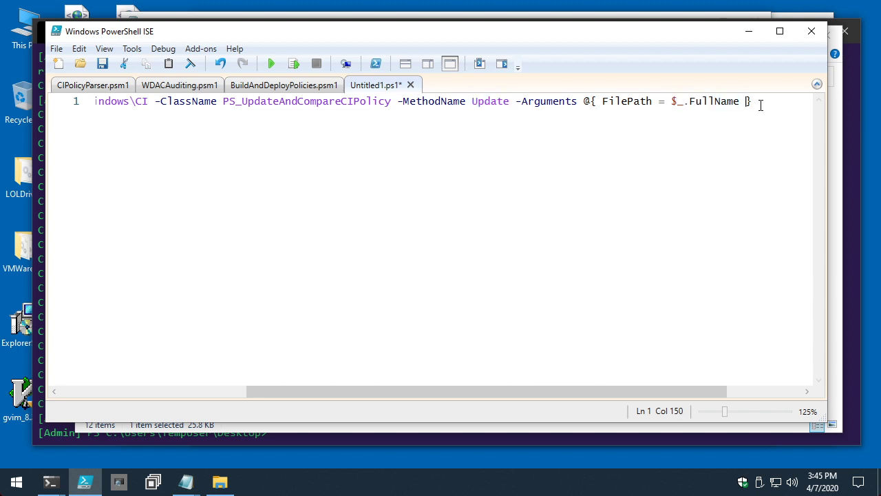
key(BackSpace)
key(BackSpace)
key(BackSpace)
key(BackSpace)
key(BackSpace)
key(BackSpace)
key(BackSpace)
key(BackSpace)
key(BackSpace)
key(BackSpace)
key(BackSpace)
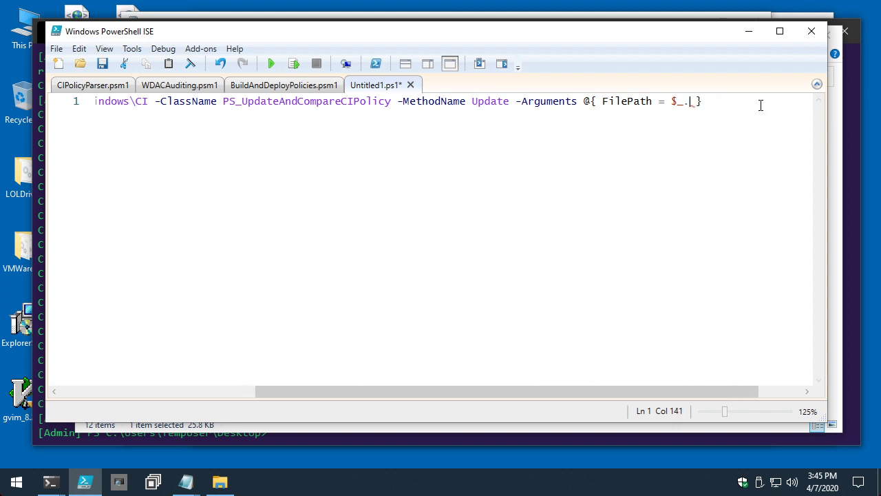
text('')
key(Left)
text(C:\Win)
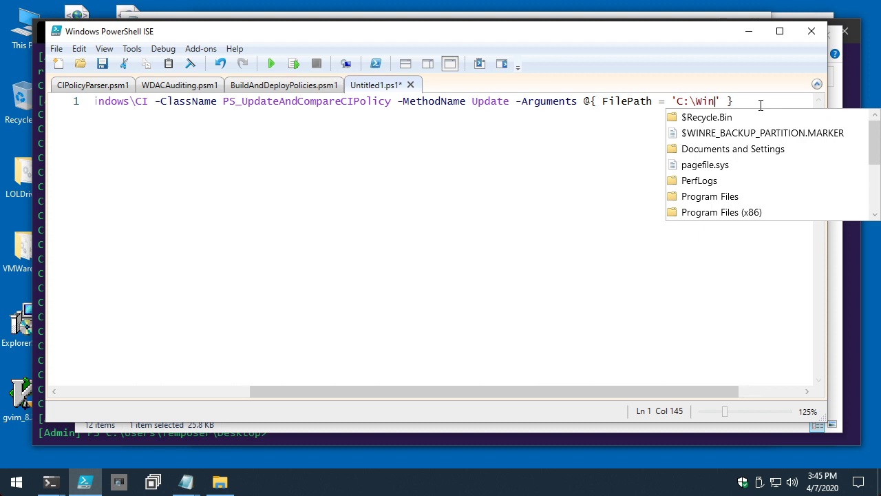
key(Escape)
text(dows\S)
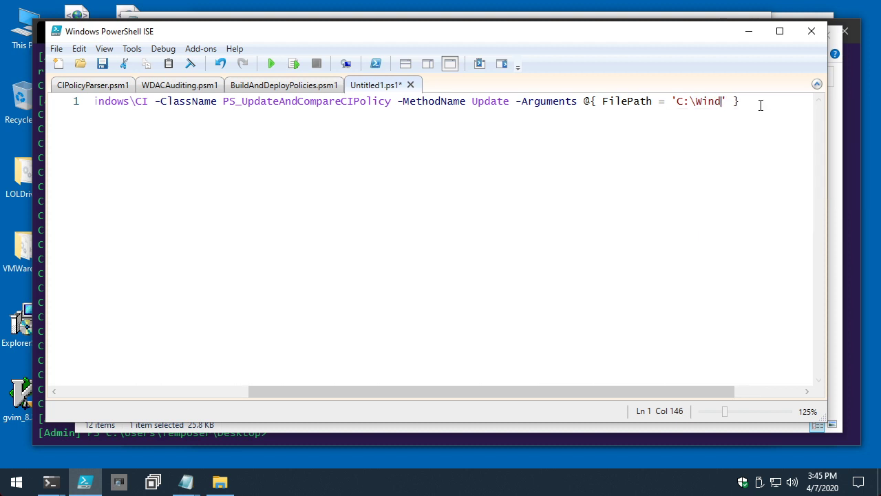
text(ystem32\)
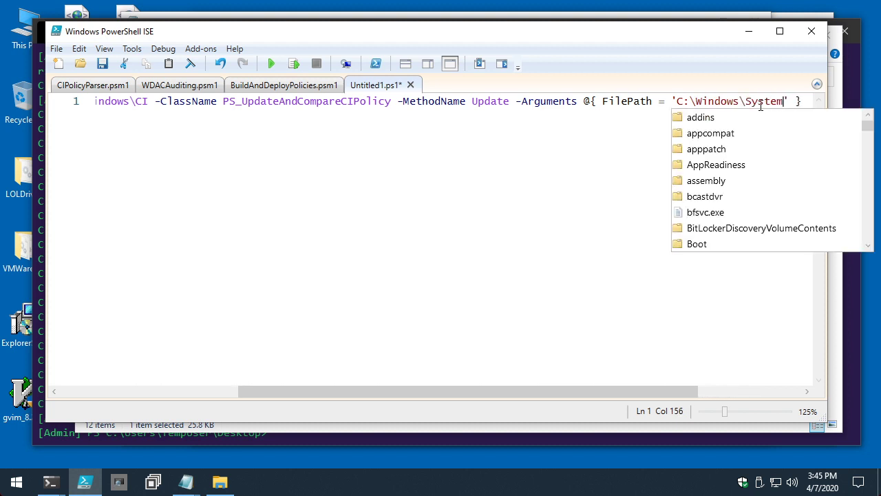
text(CodeIntegrity)
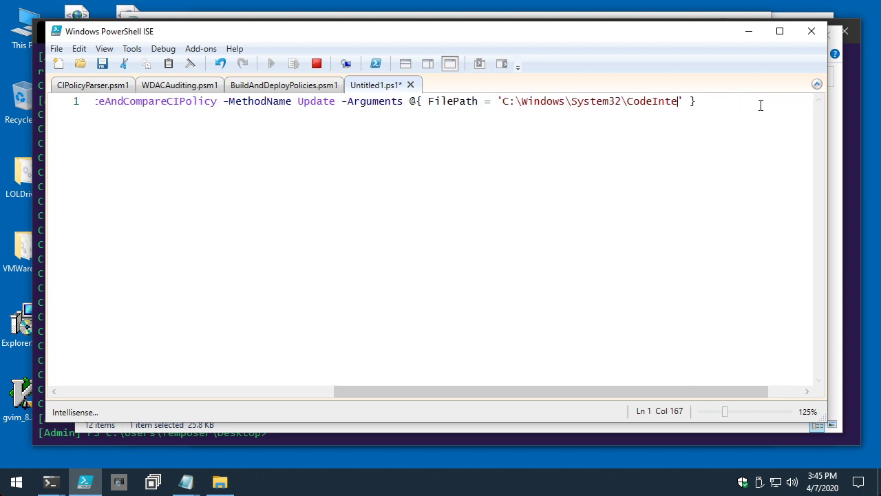
text(\SI)
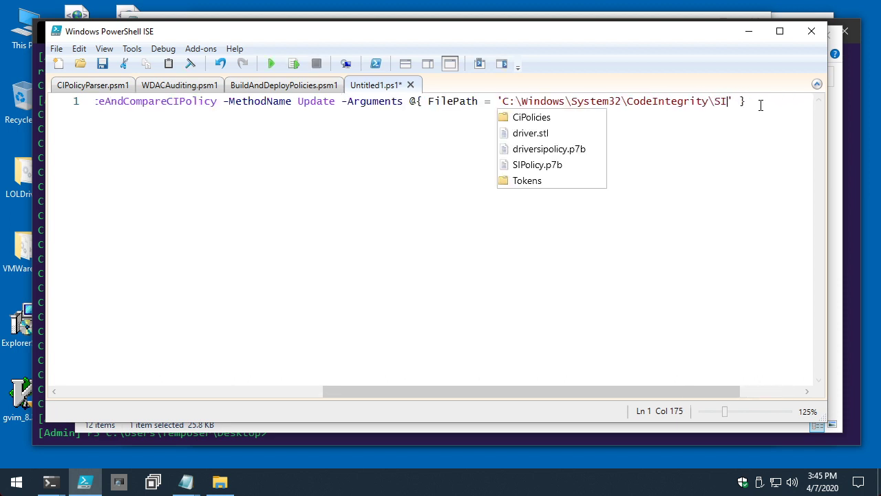
key(Down)
key(Down)
key(Down)
key(Down)
key(Tab)
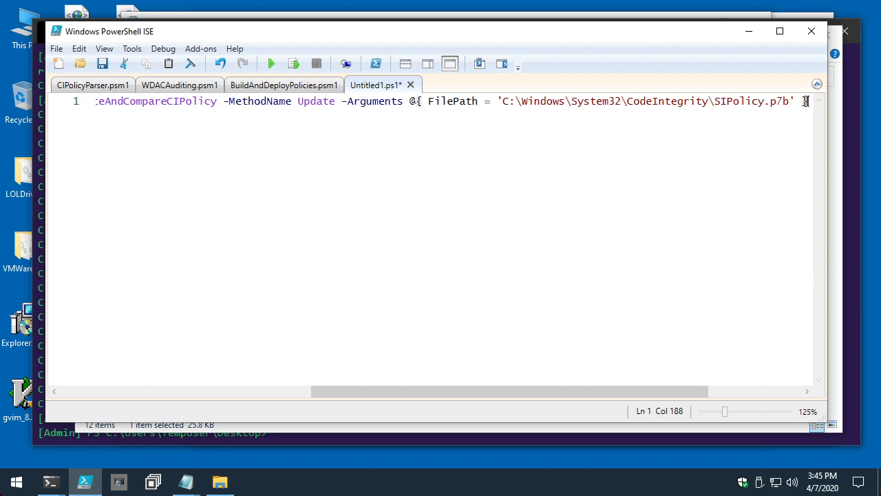
drag(811, 102, 3, 52)
key(ctrl+c)
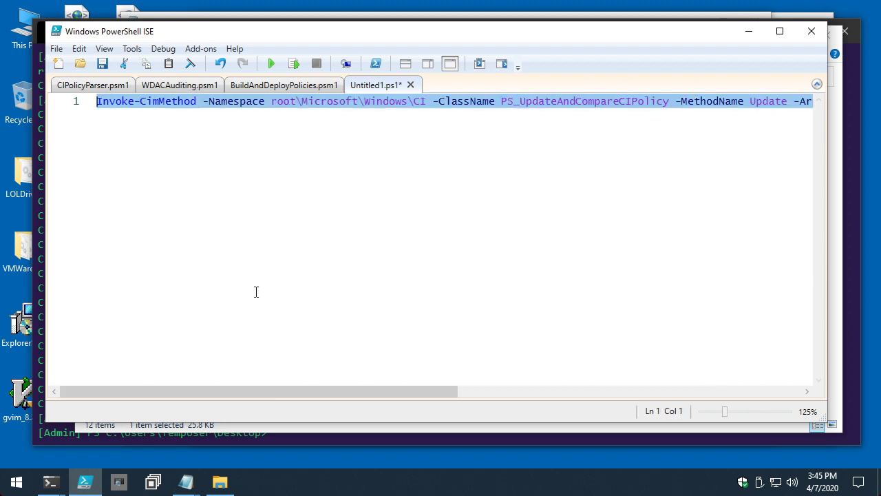
key(alt+Tab)
key(alt+Tab)
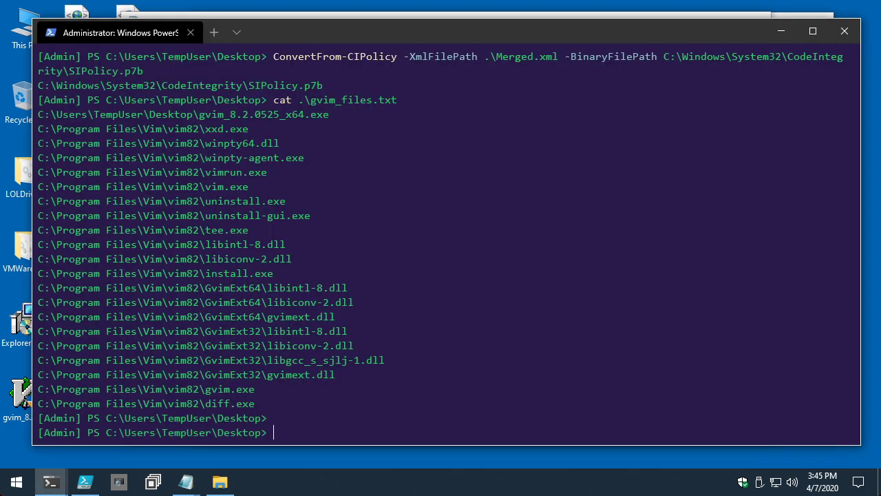
- Run the pasted Invoke-CimMethod SIPolicy.p7b refresh and copy its ReturnValue 0 output
key(ctrl+v)
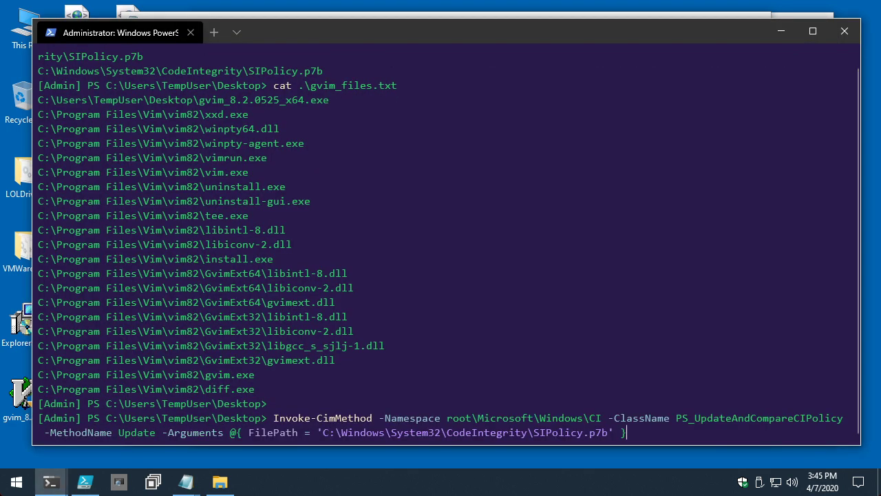
key(Return)
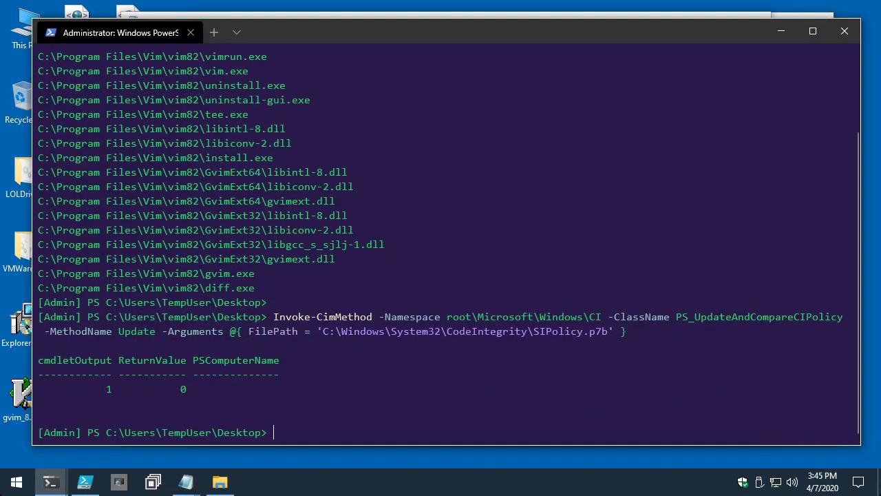
drag(118, 360, 188, 389)
right_click(188, 389)
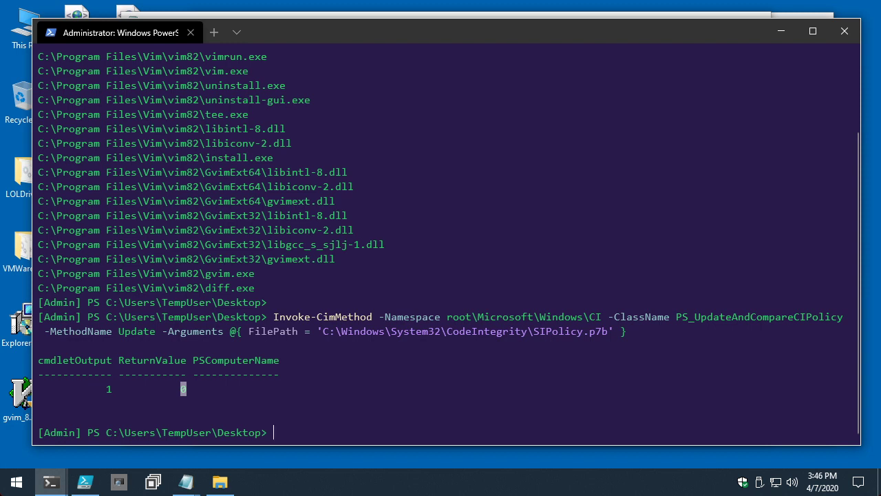
- In the standard PowerShell window, recall the Get-WDACCodeIntegrityEvent -User -SinceLastPolicyRefresh query, then cancel it unrun
key(Return)
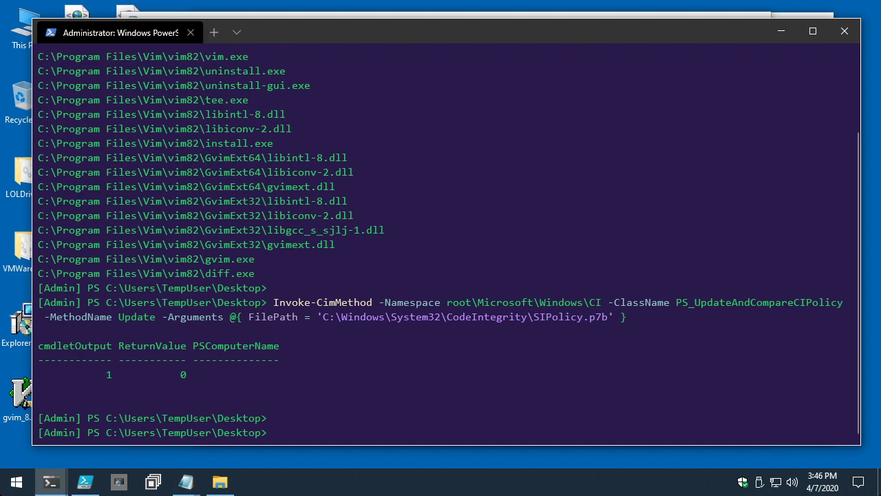
key(alt+Tab)
key(alt+Tab)
key(alt+Tab)
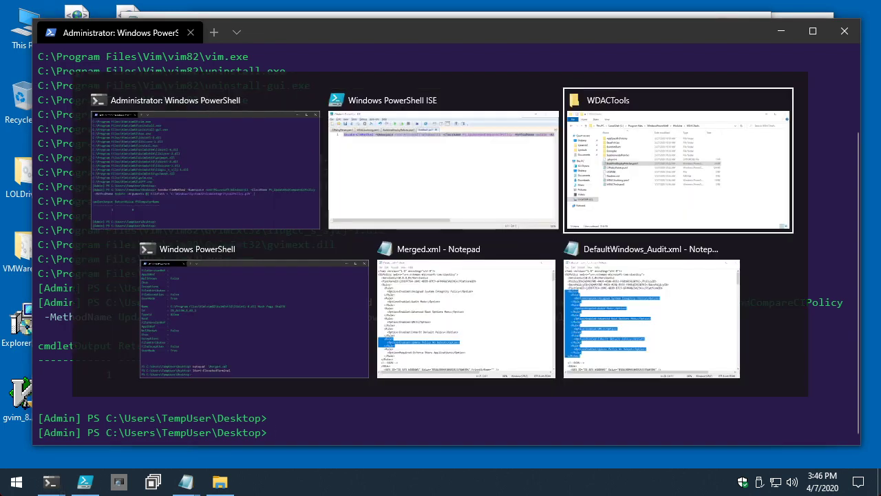
key(Up)
key(Up)
key(Up)
key(Up)
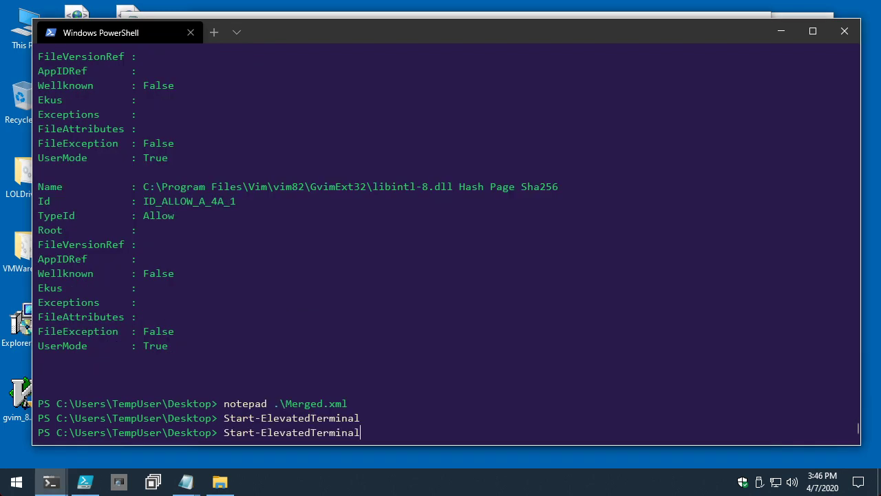
key(Up)
key(Up)
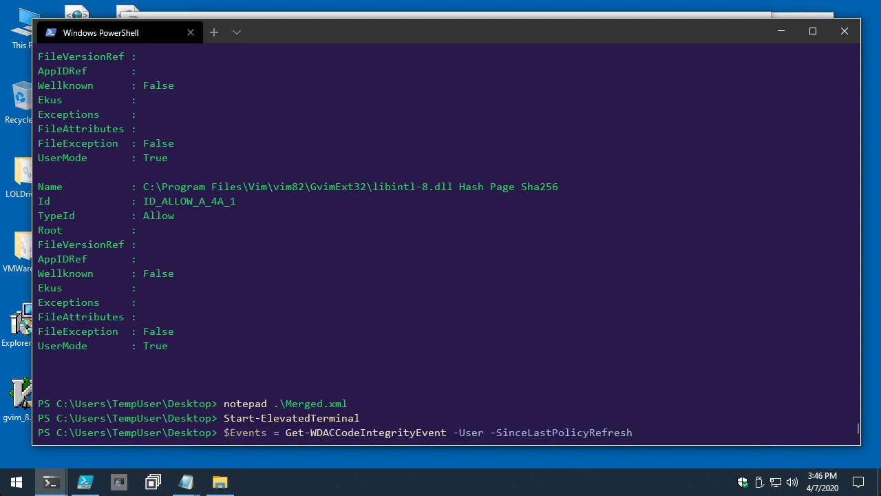
key(ctrl+Left)
key(shift+Right)
key(shift+Right)
key(shift+Right)
key(shift+Right)
key(shift+Right)
key(shift+Right)
key(shift+Right)
key(shift+Right)
key(shift+Right)
key(shift+Right)
key(shift+Right)
key(shift+Right)
key(shift+Right)
key(shift+Right)
key(shift+Right)
key(shift+Right)
key(shift+Right)
key(shift+Right)
key(shift+Right)
key(shift+Right)
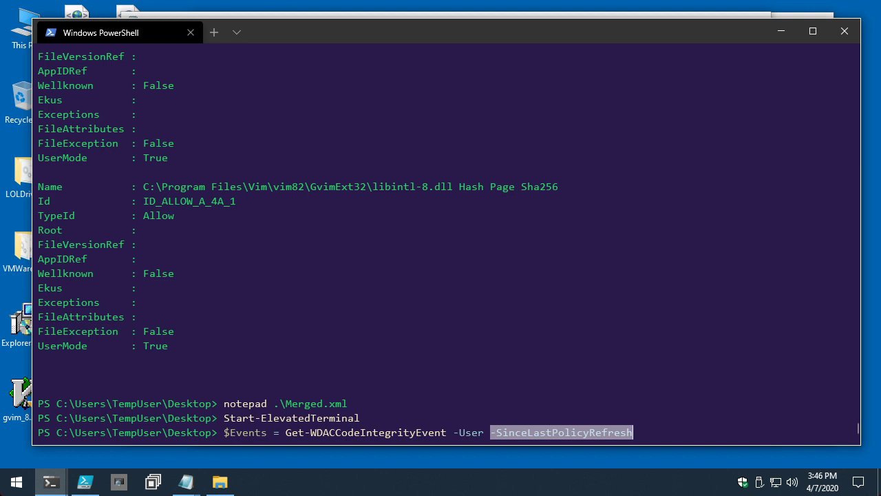
key(ctrl+c)
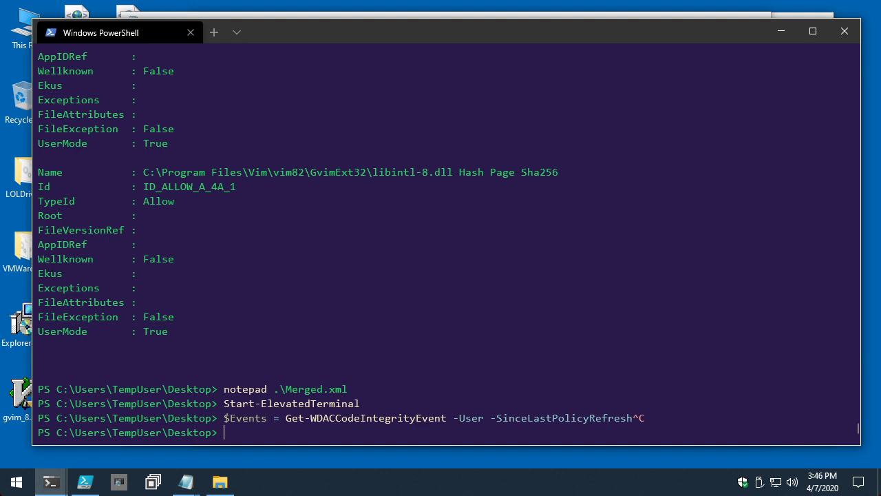
- Launch vim.exe and quit it with :q
text(vim)
key(Tab)
key(Tab)
key(Return)
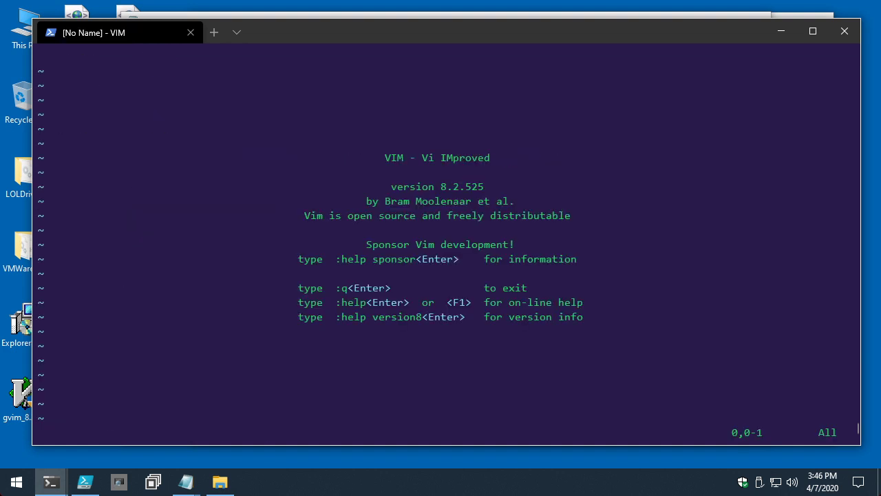
text(:q)
key(Return)
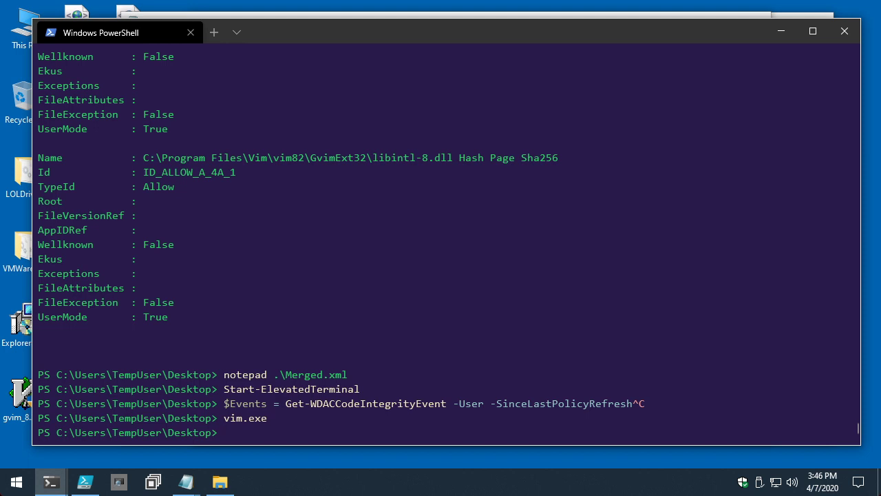
- Rerun $Events = Get-WDACCodeIntegrityEvent -User -SinceLastPolicyRefresh from history
key(Up)
key(Up)
key(Up)
key(Up)
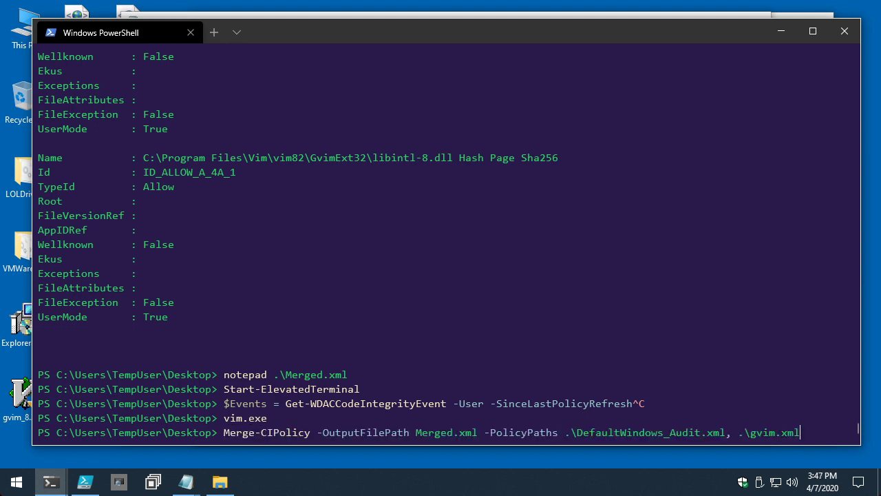
key(Down)
key(Down)
key(Down)
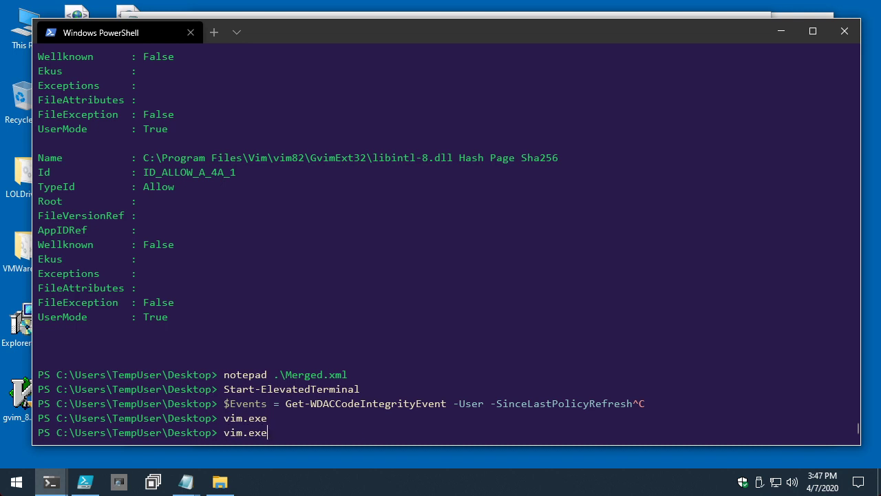
key(Down)
key(Up)
key(Up)
key(Up)
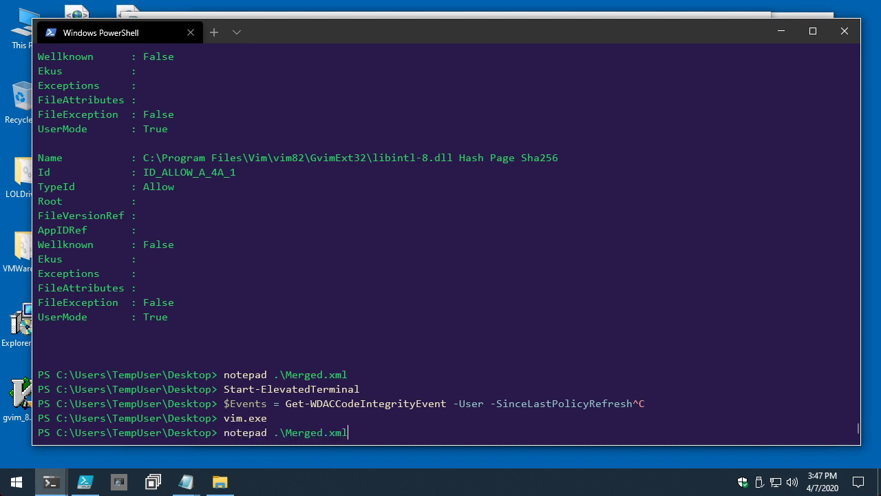
key(Up)
key(Up)
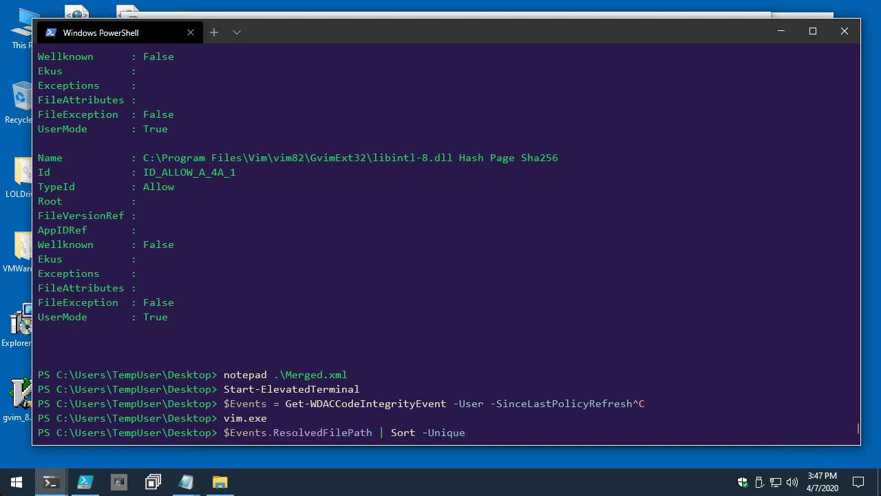
key(Up)
key(Up)
key(Return)
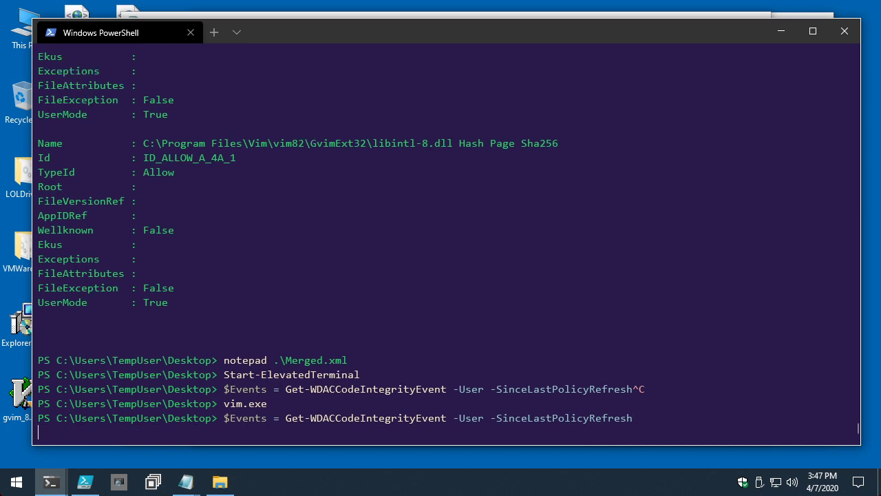
- List the unique blocked files with $Events.ResolvedFilePath | Sort -Unique, fixing the property-name typo
text($Events)
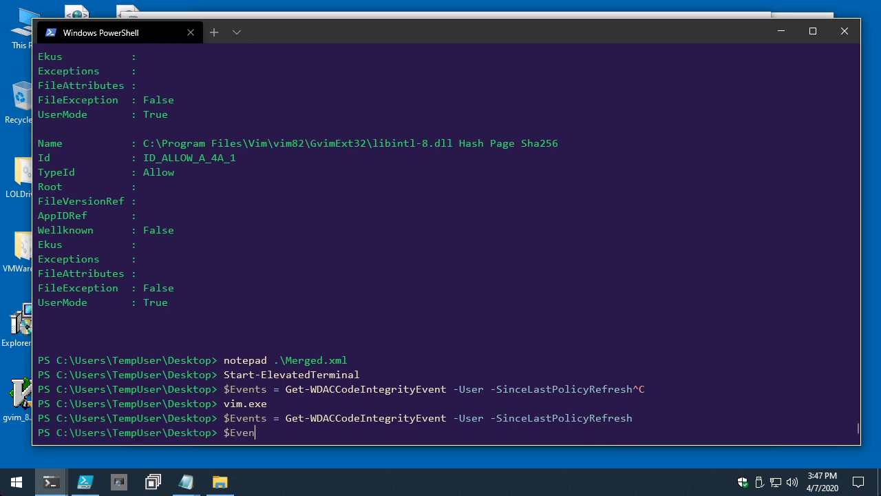
key(BackSpace)
key(BackSpace)
key(BackSpace)
text(.ResolveFileP)
text(atrh)
key(BackSpace)
key(BackSpace)
text(h)
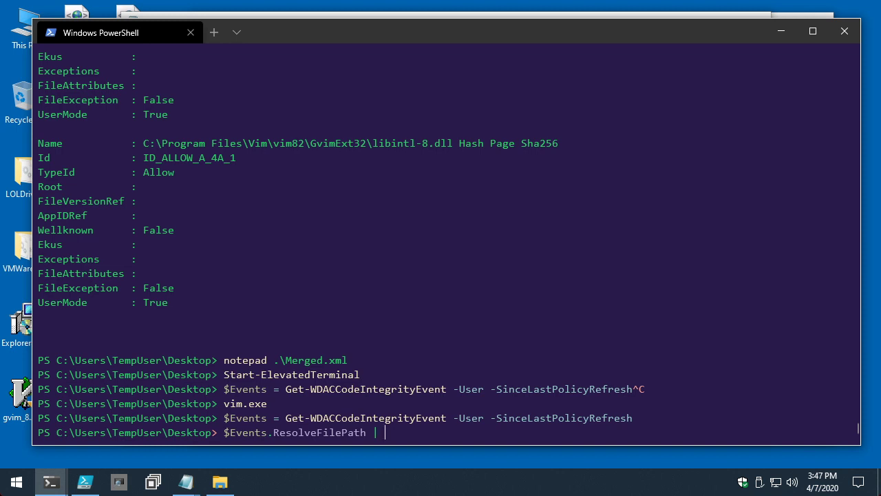
text(| Sort -Unique)
key(Return)
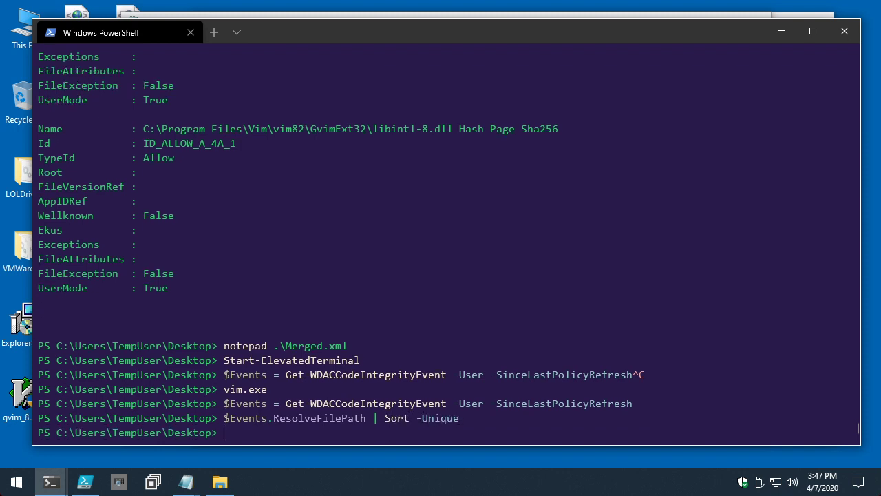
key(Up)
key(BackSpace)
key(BackSpace)
key(BackSpace)
key(BackSpace)
key(BackSpace)
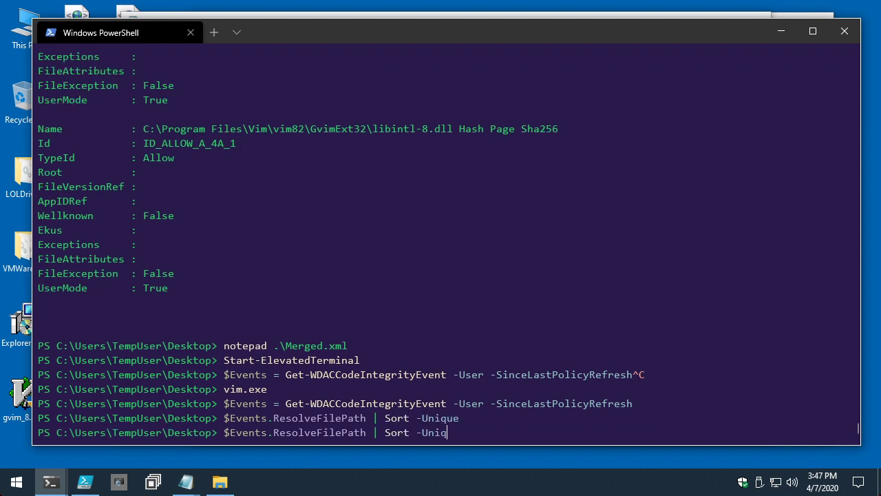
key(BackSpace)
key(BackSpace)
key(BackSpace)
key(BackSpace)
key(BackSpace)
key(BackSpace)
key(BackSpace)
key(BackSpace)
key(BackSpace)
key(BackSpace)
key(BackSpace)
key(BackSpace)
key(BackSpace)
key(BackSpace)
key(BackSpace)
key(BackSpace)
key(BackSpace)
key(BackSpace)
text(dFilePath)
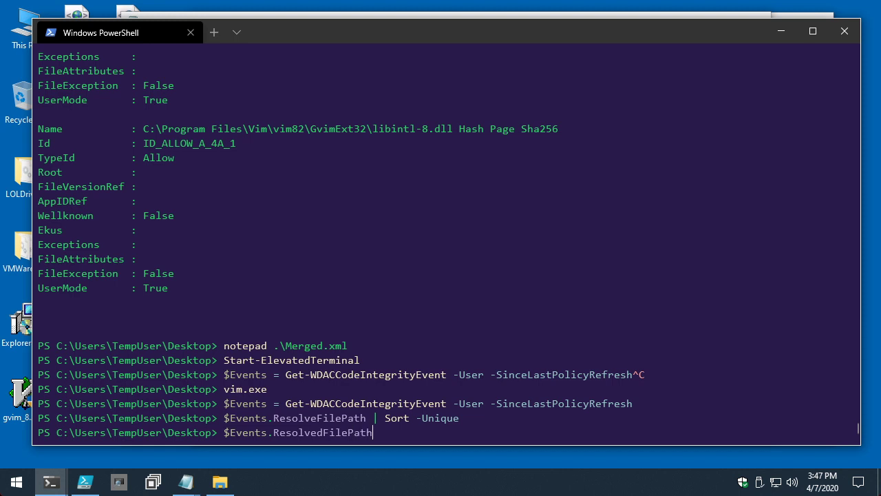
text( | Sort -Unique)
key(Return)
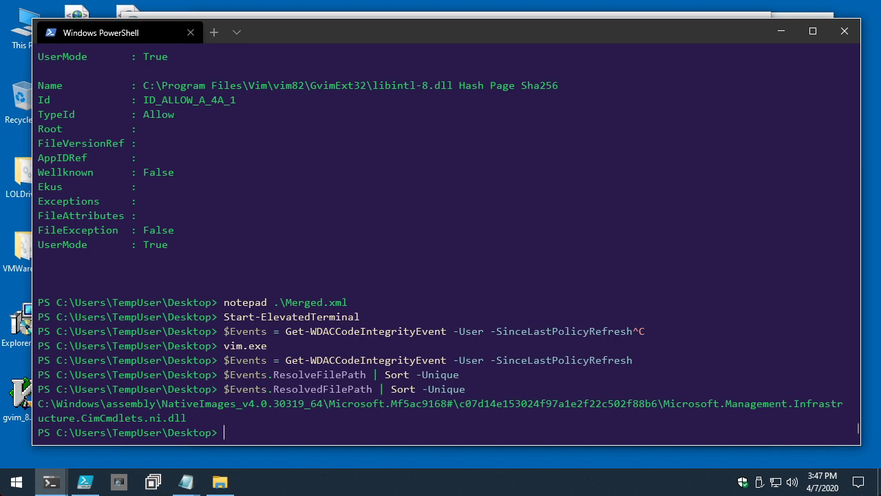
- Copy the printed CimCmdlets.ni.dll native image path
drag(38, 403, 184, 418)
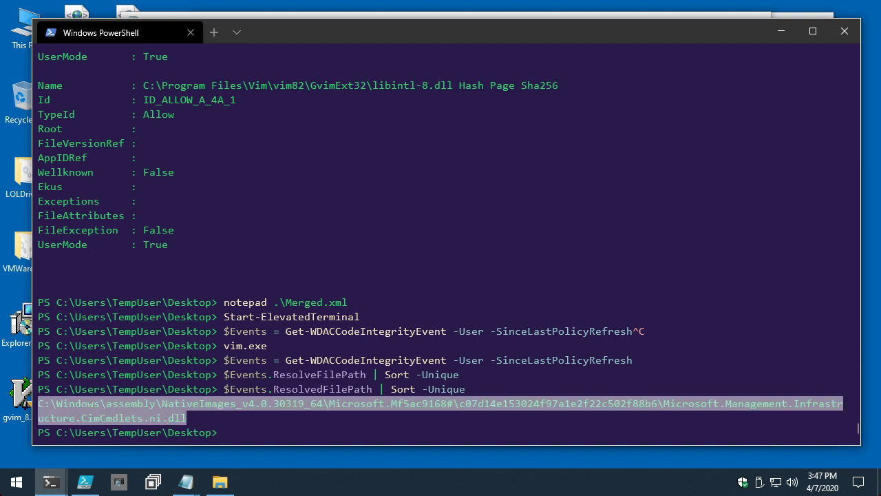
right_click(201, 417)
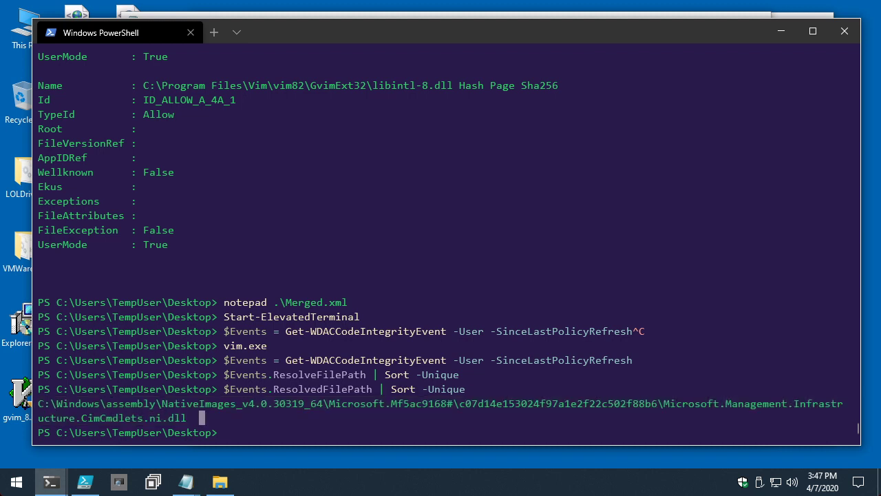
drag(149, 418, 187, 417)
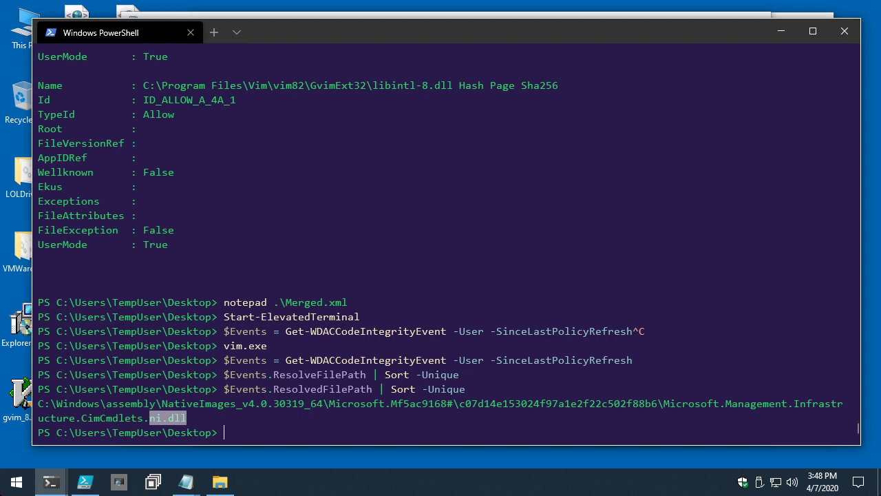
- Check the session language mode with $Host.Runspace.LanguageMode
key(Return)
key(Return)
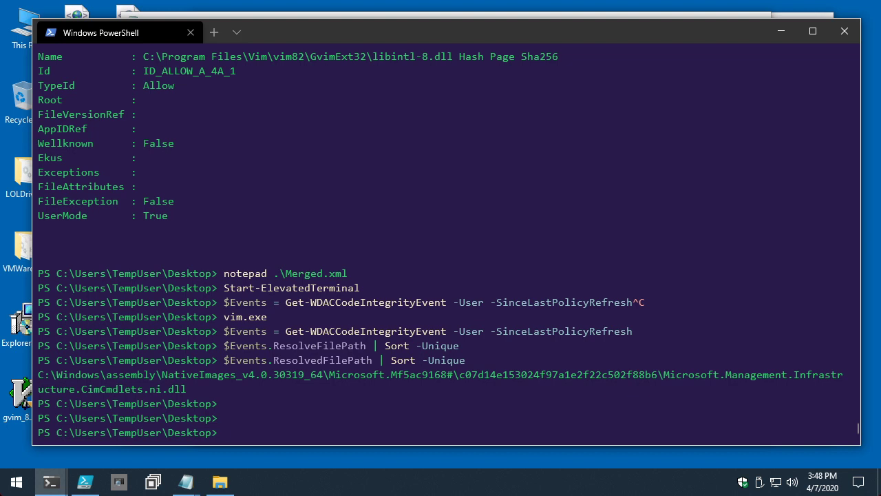
text($Host.Runspace.LanguageMode)
key(Return)
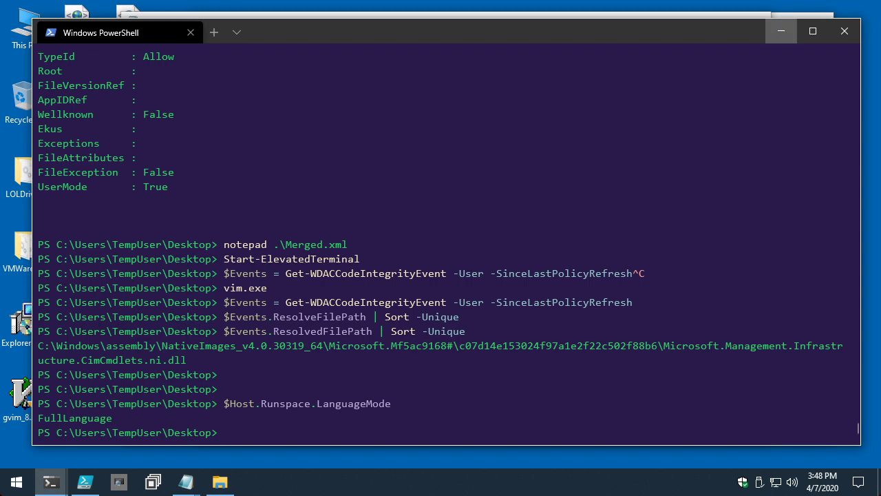
- Minimize the standard PowerShell, administrator PowerShell and PowerShell ISE windows
click(781, 31)
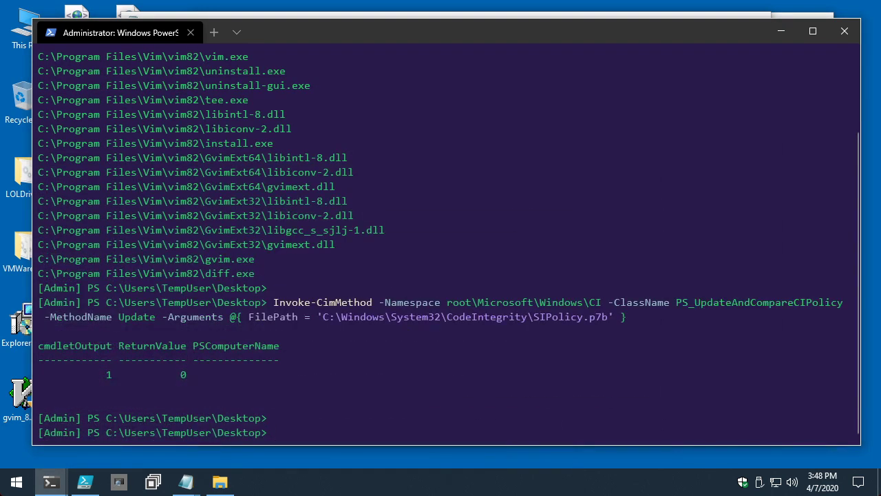
click(782, 31)
click(460, 203)
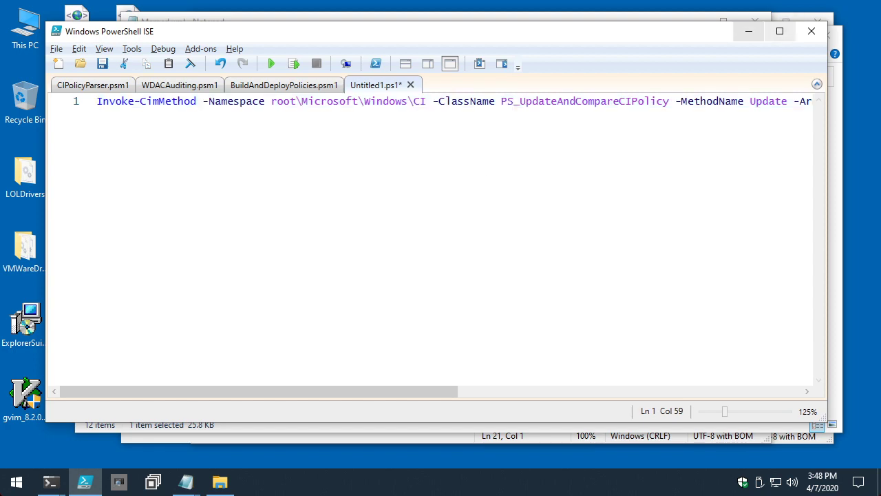
click(749, 31)
- Review the Enforce Store Applications rule in Merged.xml, then return to the regular PowerShell window
key(alt+Tab)
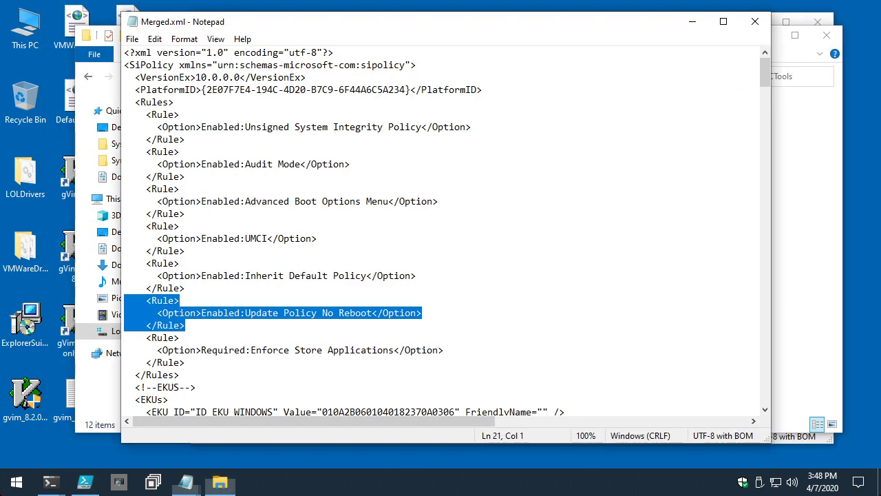
click(511, 242)
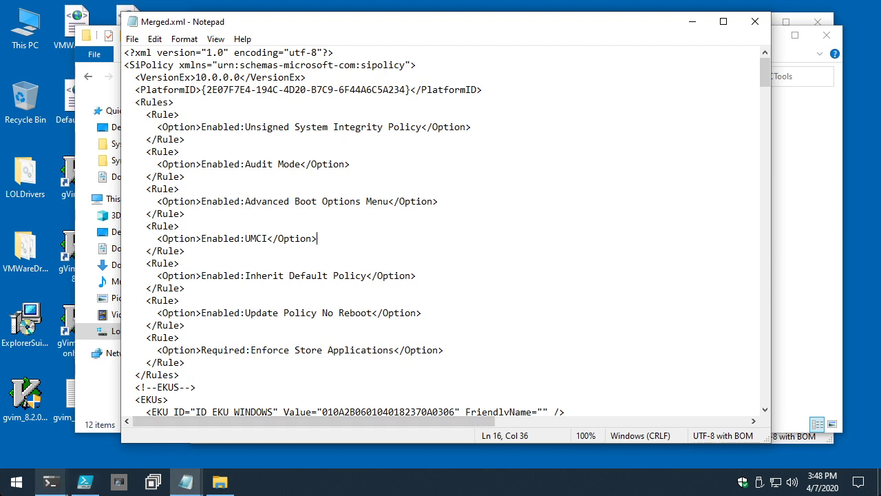
click(342, 335)
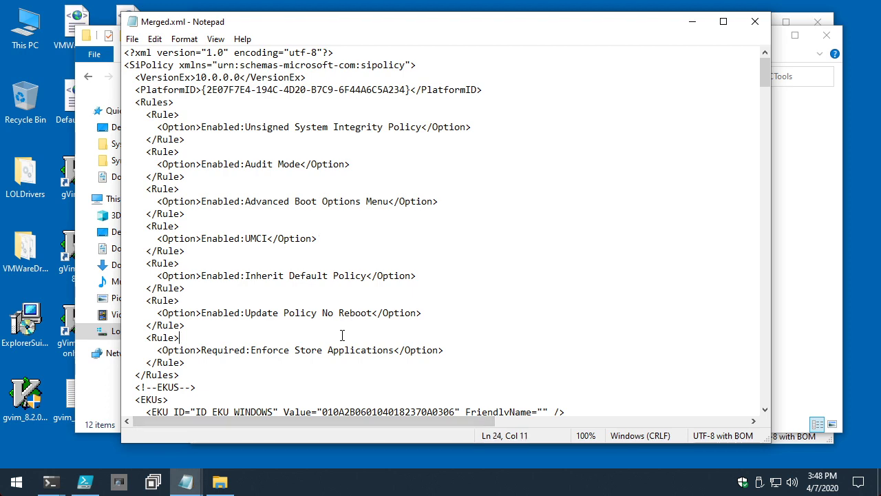
mouse_move(50, 481)
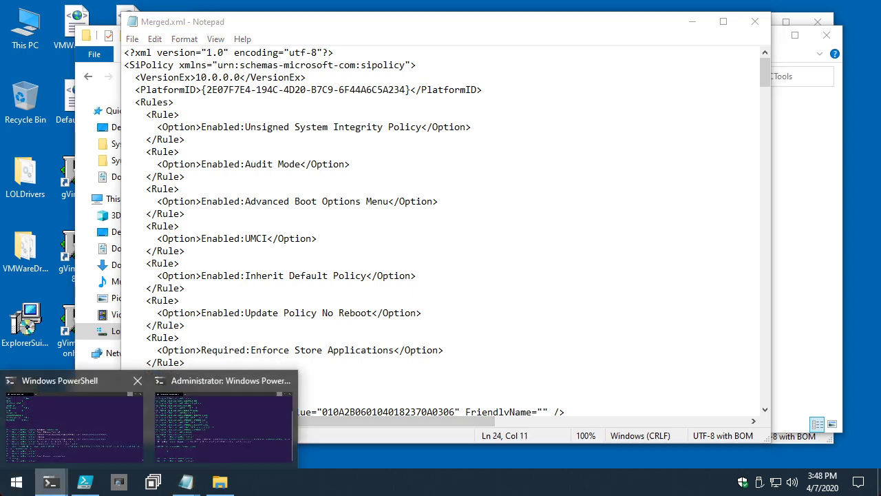
click(74, 427)
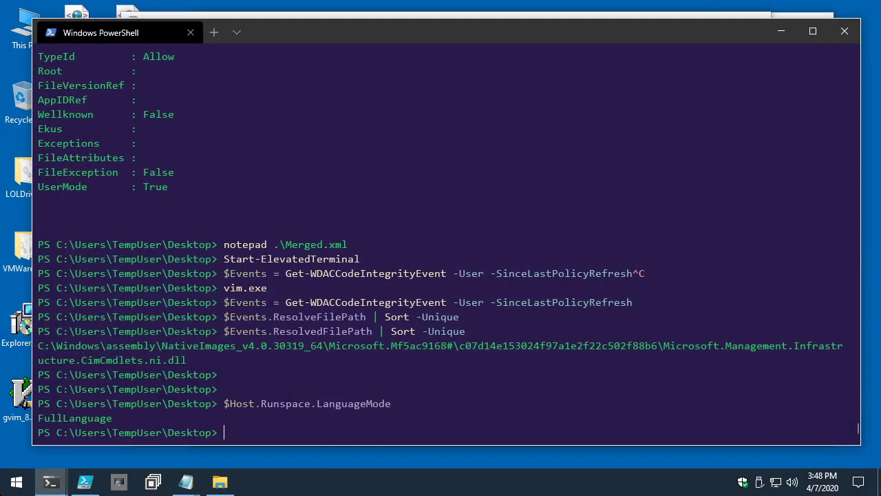
- List the policy rule options with Set-RuleOption -Help, noting 11 Disabled:Script Enforcement
text(Set-RuleOption -Help)
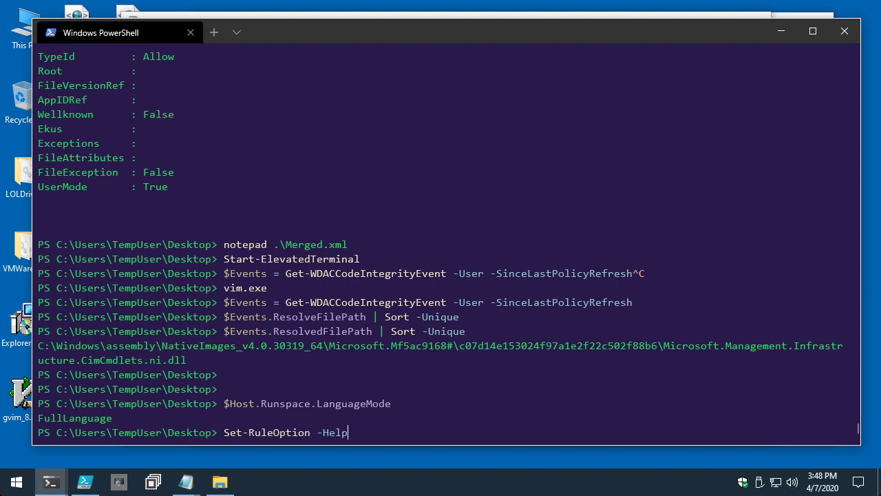
key(Return)
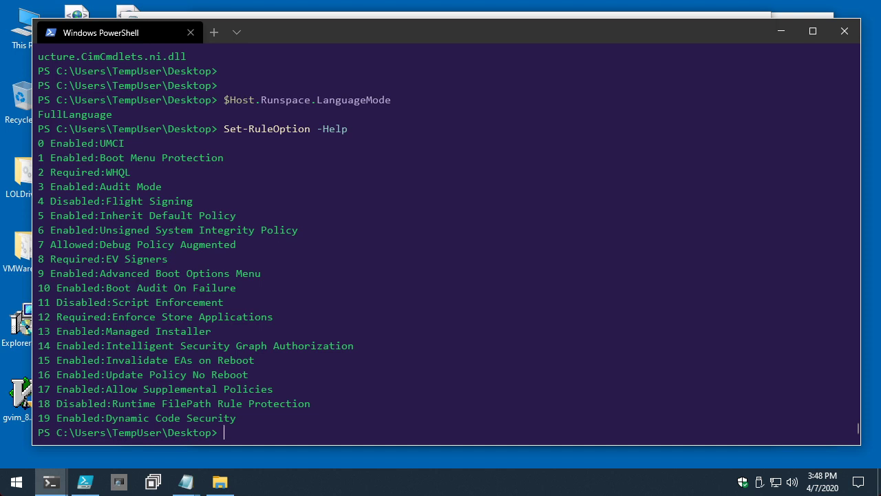
drag(38, 302, 224, 303)
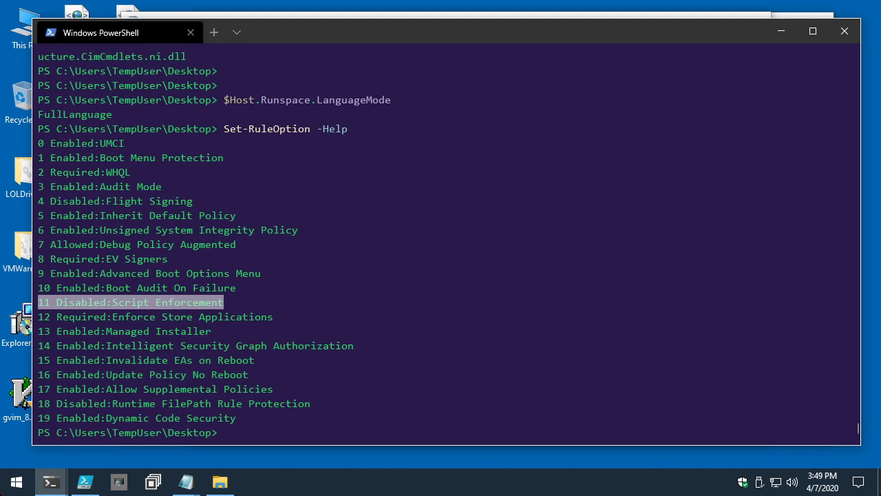
click(320, 346)
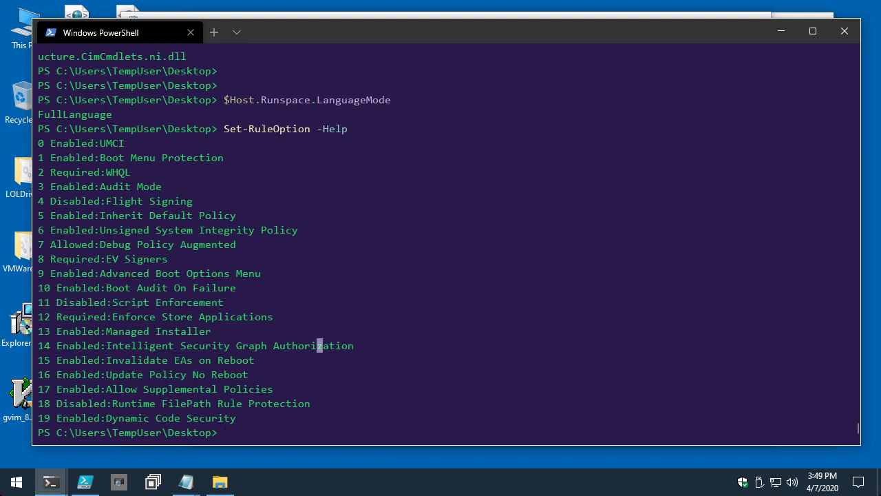
- Recheck the language mode, which still reports FullLanguage
key(Up)
key(Up)
key(Return)
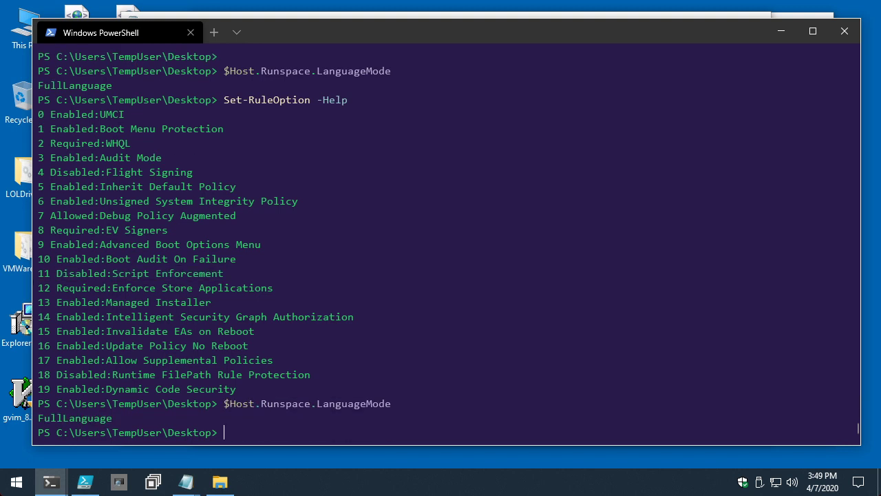
drag(37, 417, 112, 418)
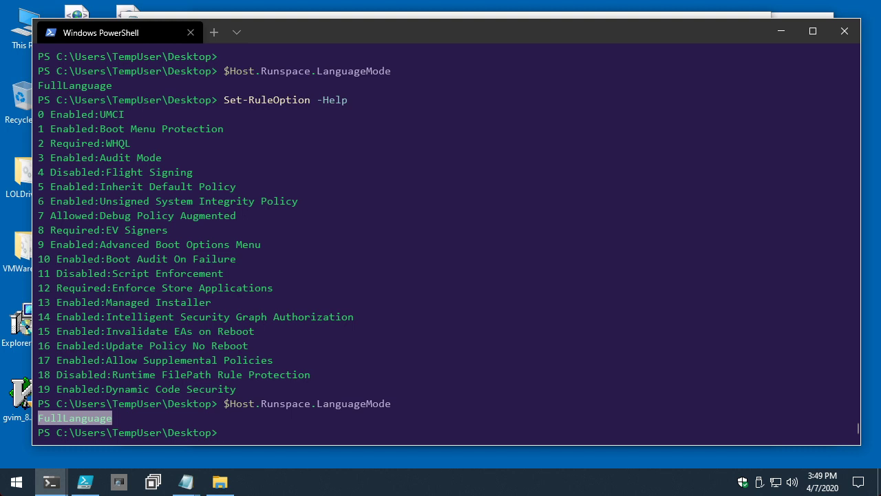
- Rerun $Events = Get-WDACCodeIntegrityEvent -User -SinceLastPolicyRefresh from command history
key(Up)
key(Up)
key(Up)
key(Up)
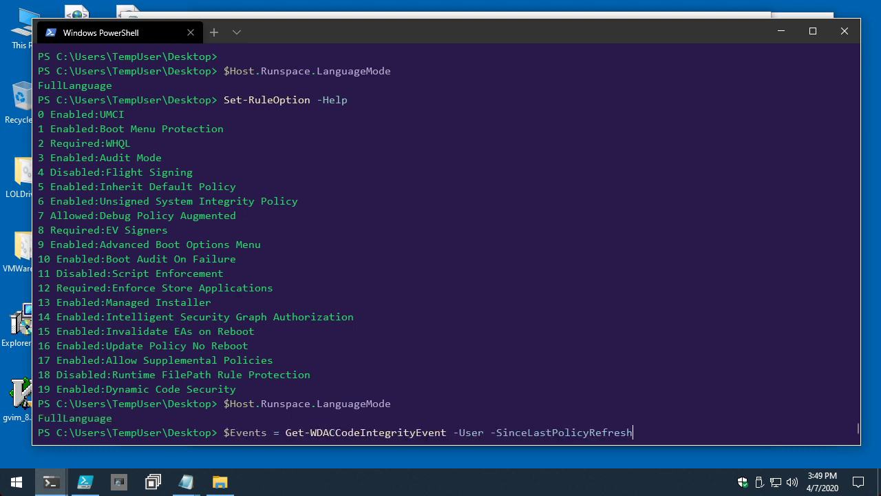
key(Up)
key(Down)
drag(286, 432, 633, 433)
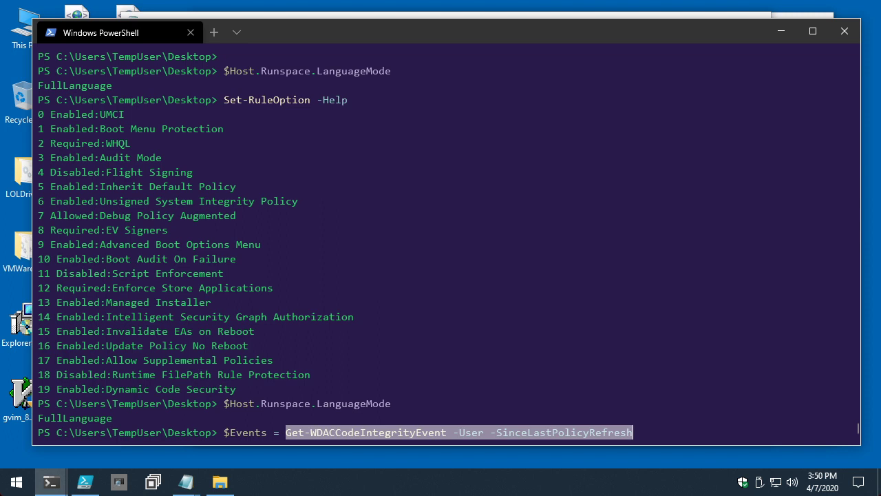
key(Return)
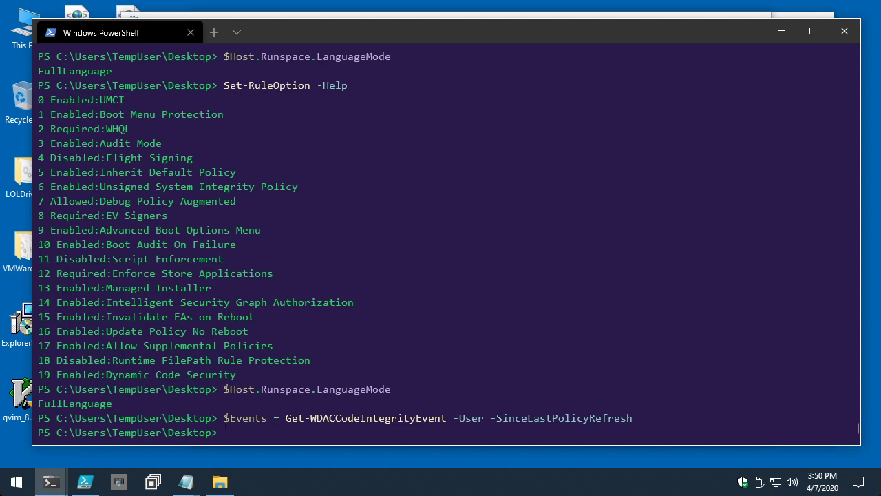
- Scroll back and select the C:\Windows\assembly\NativeImages DLL path line
scroll(447, 241, up, 3)
scroll(447, 241, up, 2)
scroll(447, 241, up, 9)
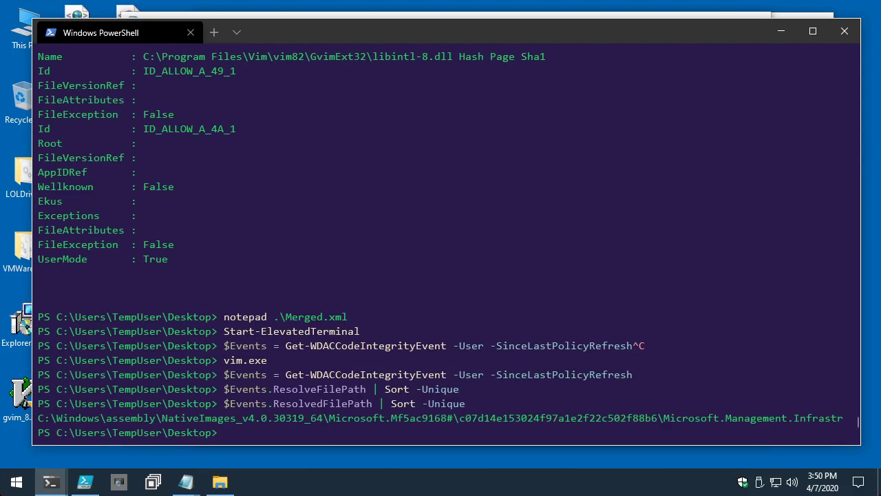
scroll(448, 241, down, 8)
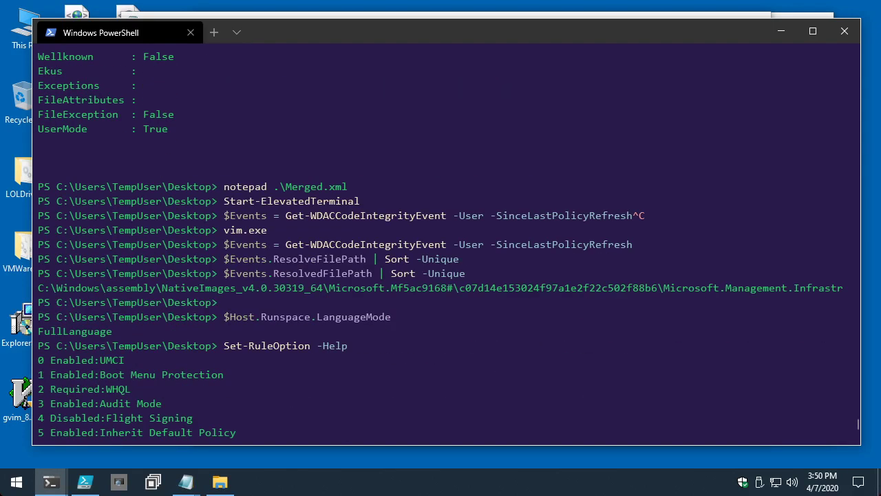
drag(38, 288, 844, 287)
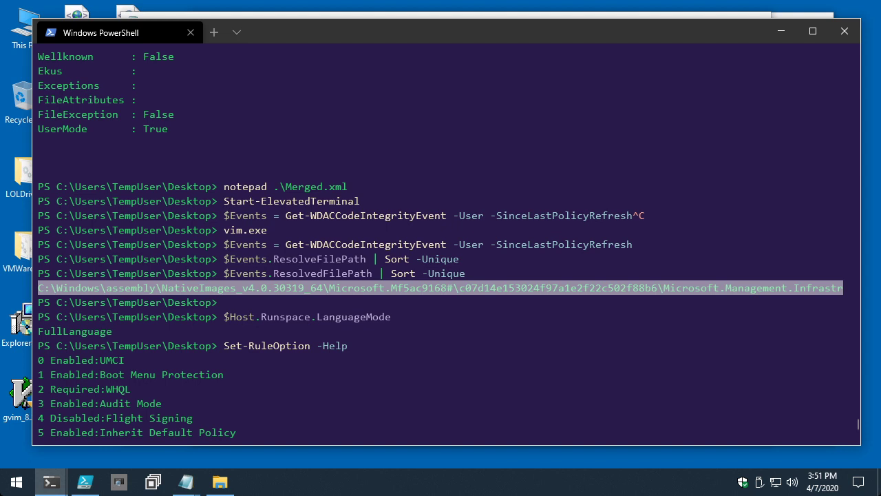
- Copy the DLL path and collect all user-mode events without -SinceLastPolicyRefresh
right_click(543, 274)
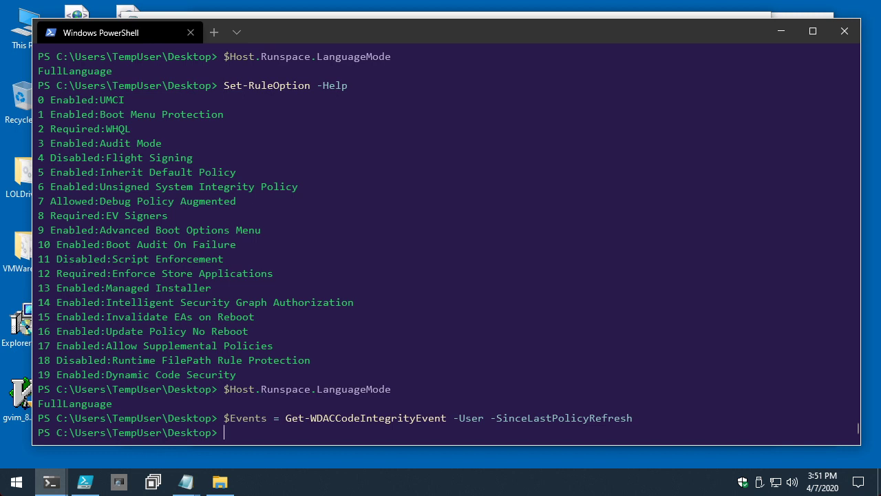
key(Up)
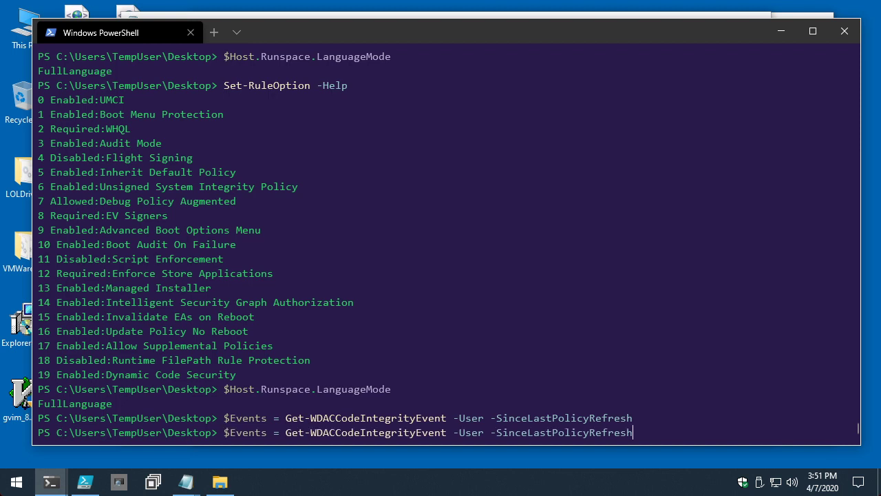
key(BackSpace)
key(BackSpace)
key(BackSpace)
key(BackSpace)
key(BackSpace)
key(BackSpace)
key(BackSpace)
key(BackSpace)
key(BackSpace)
key(BackSpace)
key(BackSpace)
key(BackSpace)
key(BackSpace)
key(BackSpace)
key(BackSpace)
key(BackSpace)
key(BackSpace)
key(BackSpace)
key(BackSpace)
key(BackSpace)
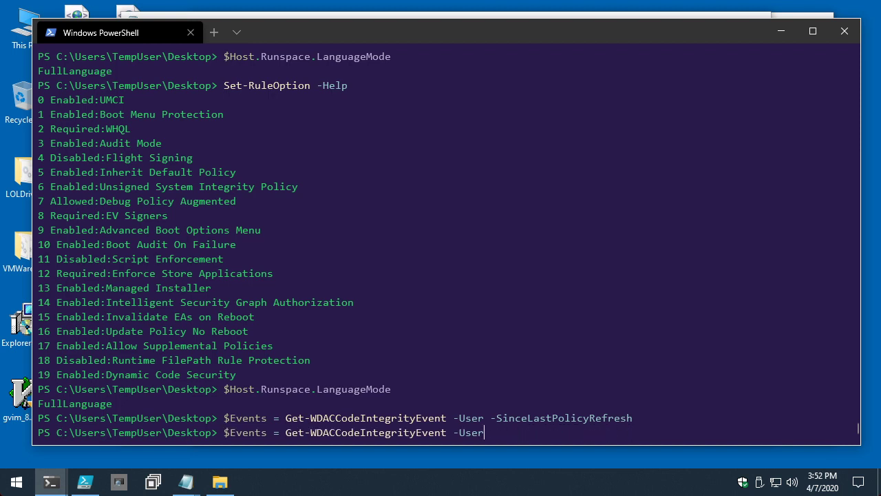
key(Return)
- List the unique resolved file paths again with $Events.ResolvedFilePath | Sort -Unique
key(Up)
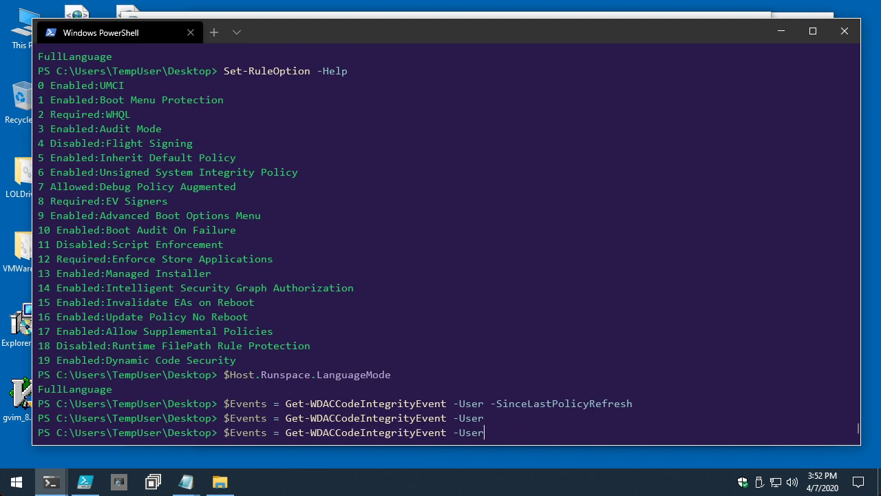
key(Up)
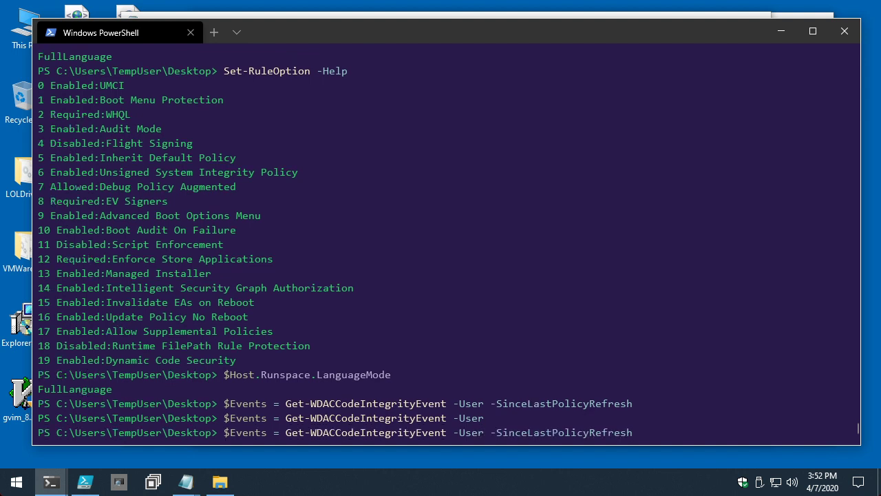
key(Up)
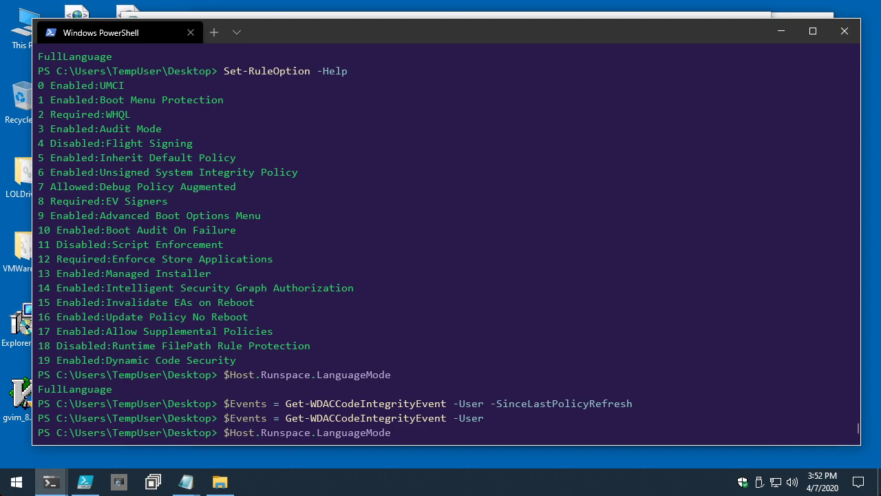
key(Up)
key(Up)
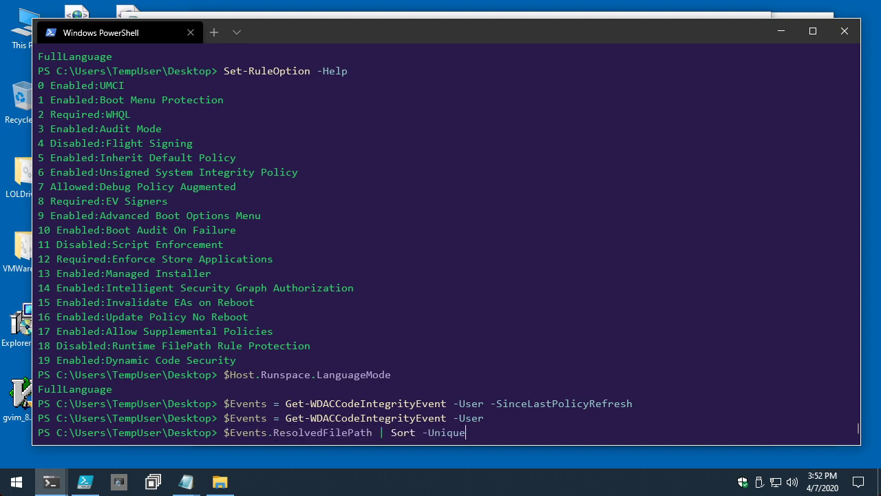
key(Return)
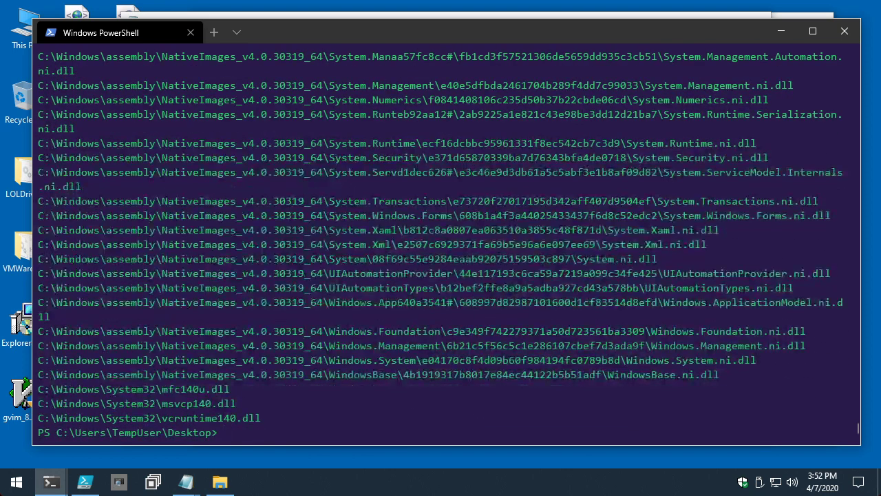
- Select the three System32 runtime DLL lines, then scroll up and copy the Vim vim82 file paths
drag(200, 113, 605, 360)
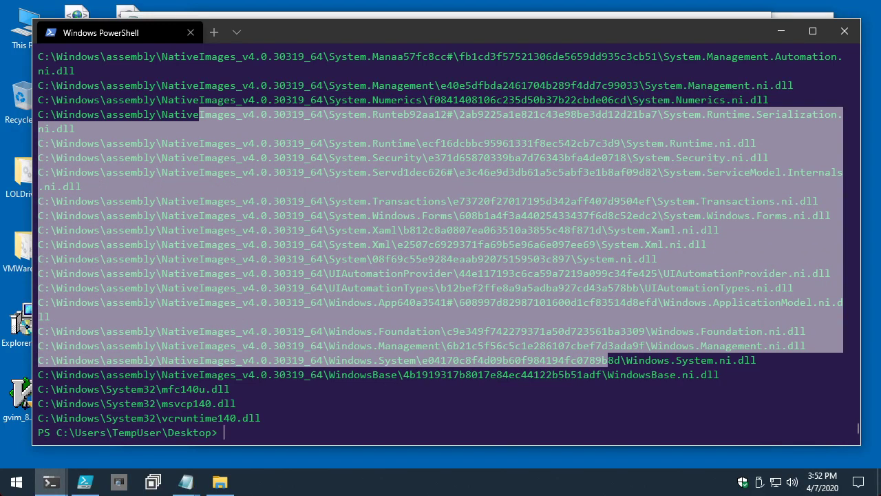
drag(38, 389, 261, 418)
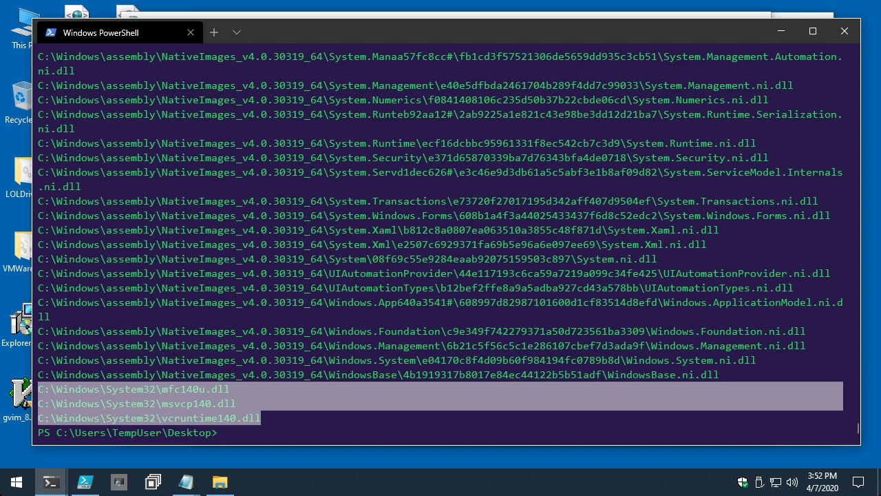
scroll(441, 241, up, 15)
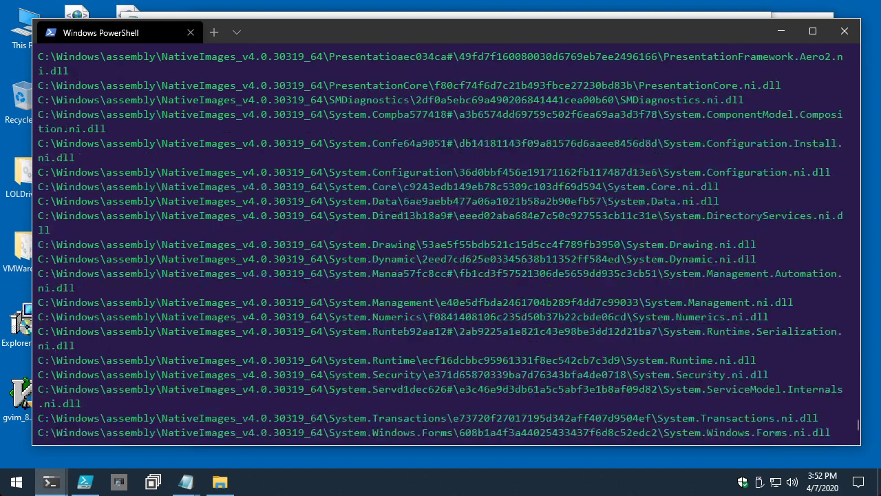
scroll(440, 241, up, 8)
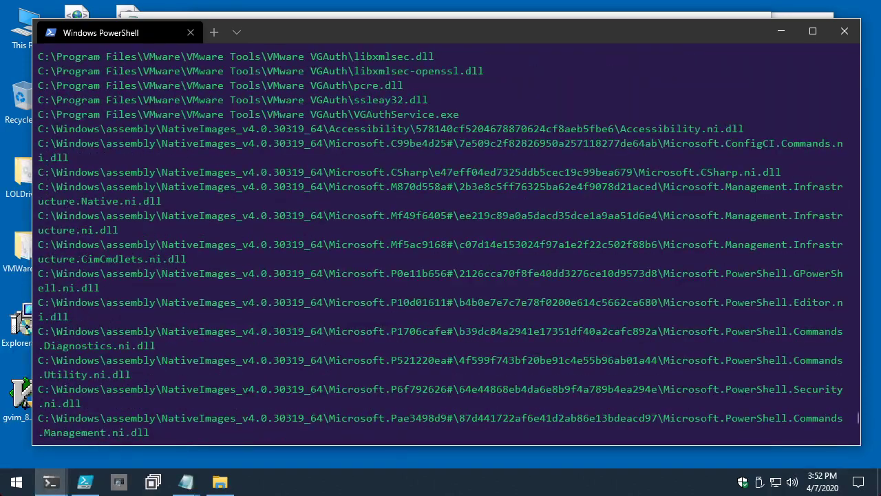
scroll(440, 241, up, 2)
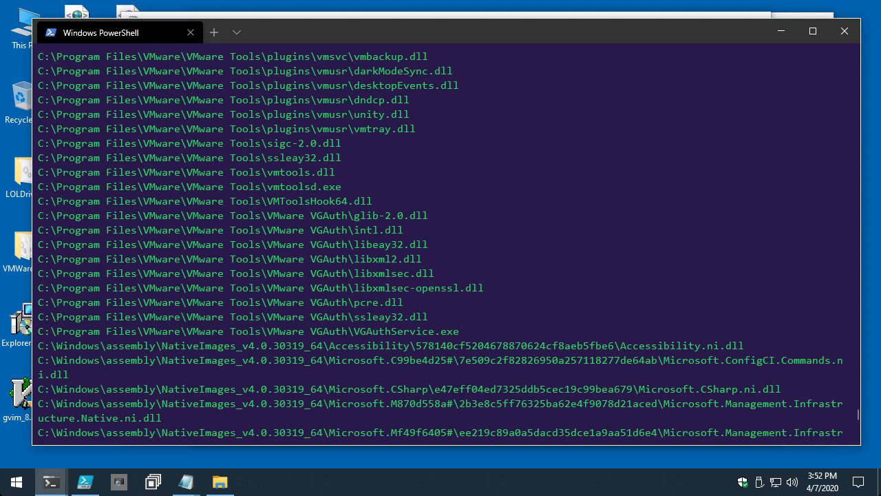
scroll(440, 241, up, 7)
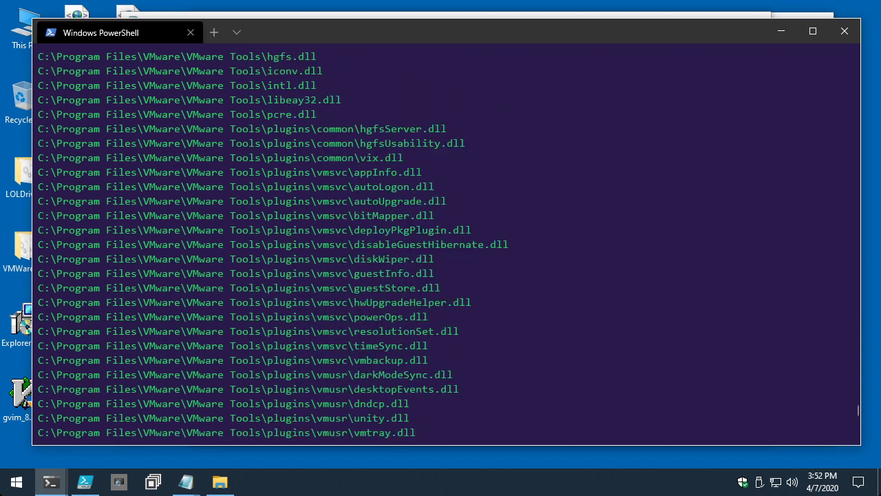
scroll(440, 241, up, 3)
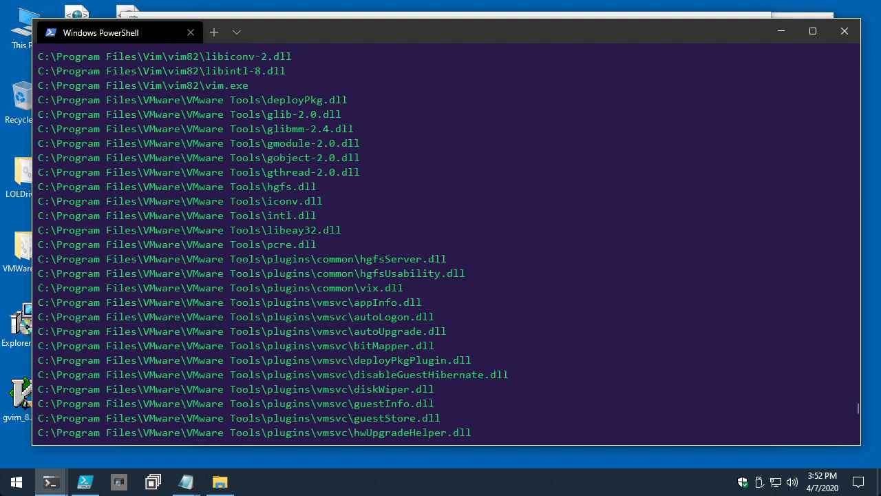
scroll(441, 241, up, 5)
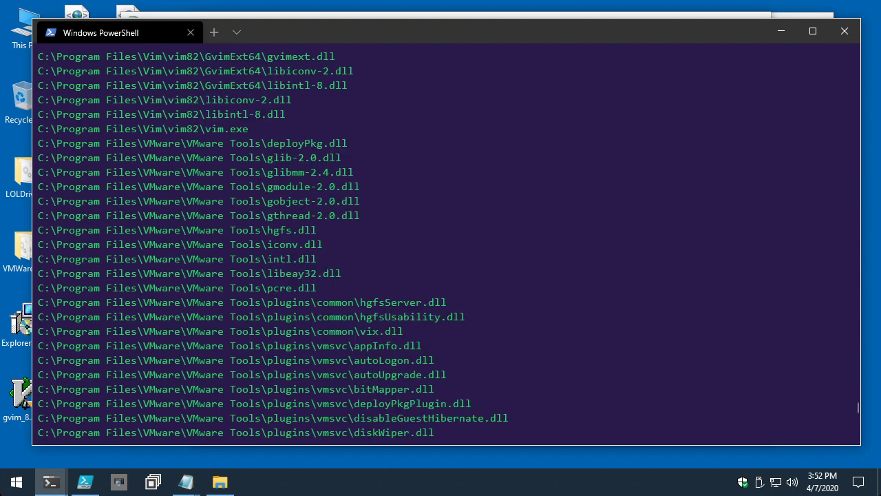
drag(137, 230, 369, 302)
right_click(369, 287)
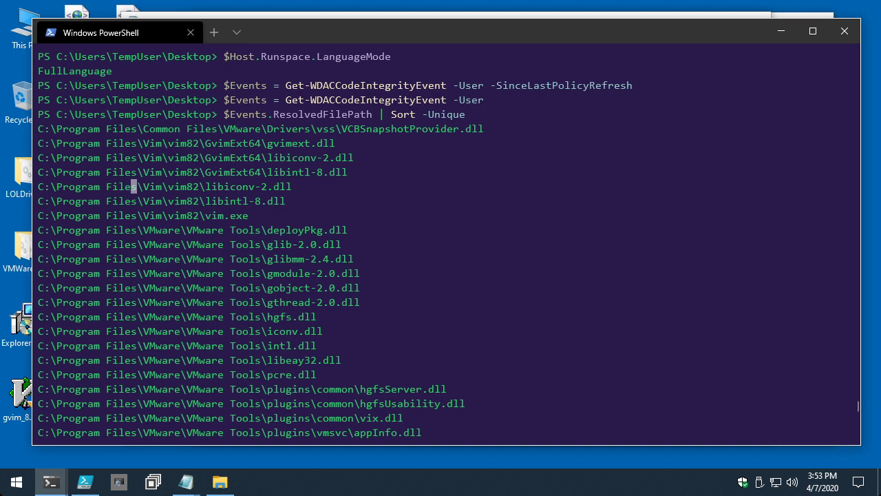
drag(83, 143, 473, 216)
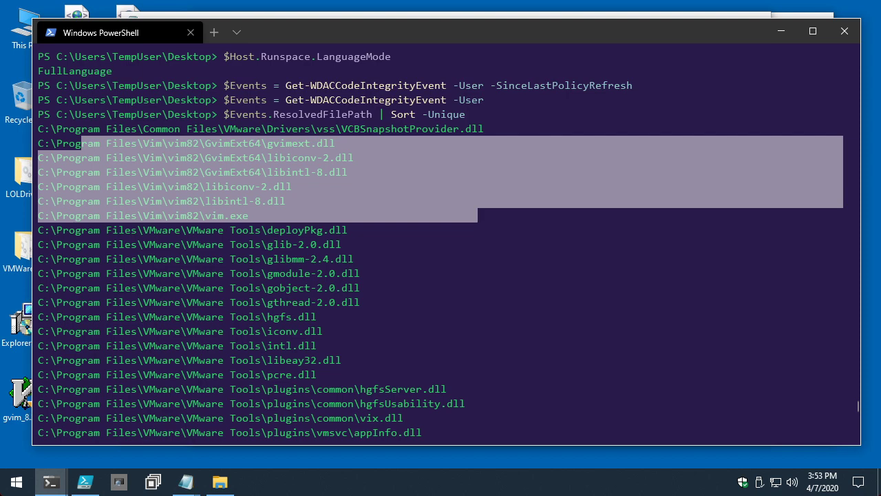
drag(57, 230, 490, 389)
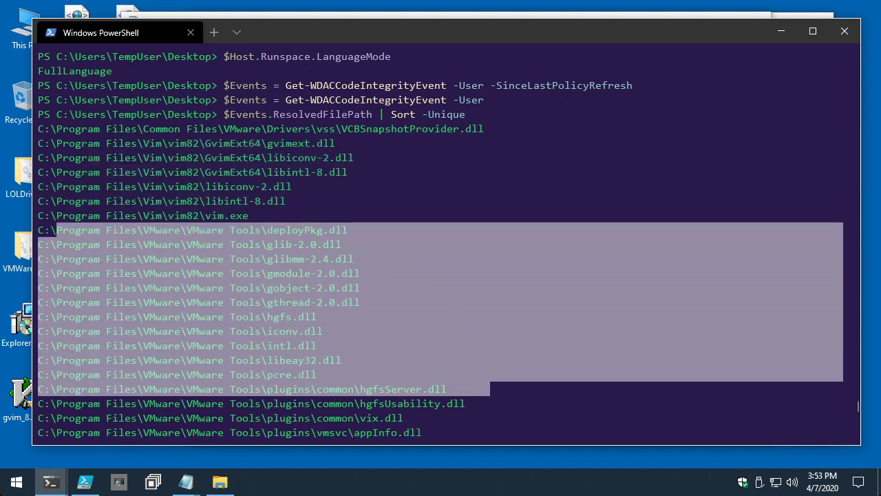
scroll(441, 240, down, 1)
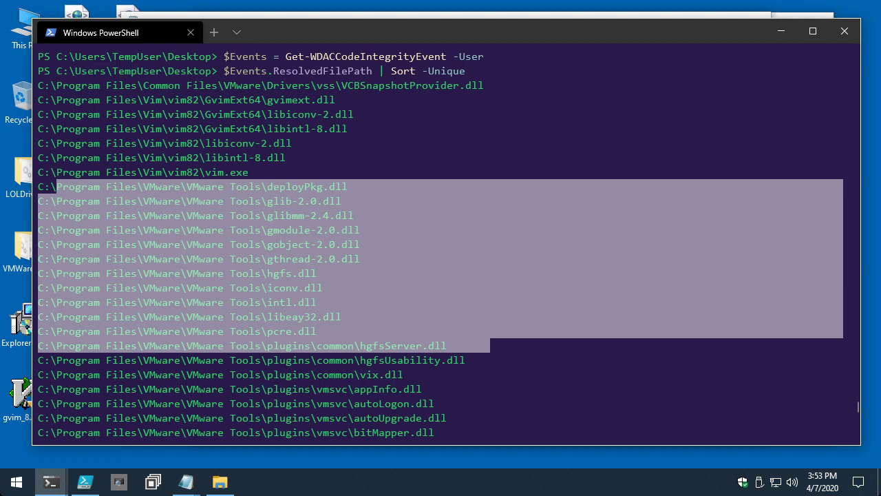
scroll(441, 241, down, 9)
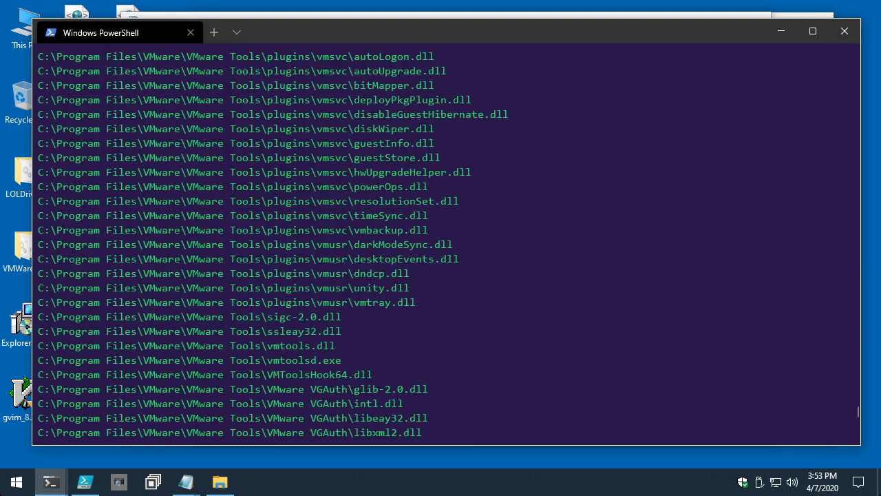
scroll(440, 241, down, 2)
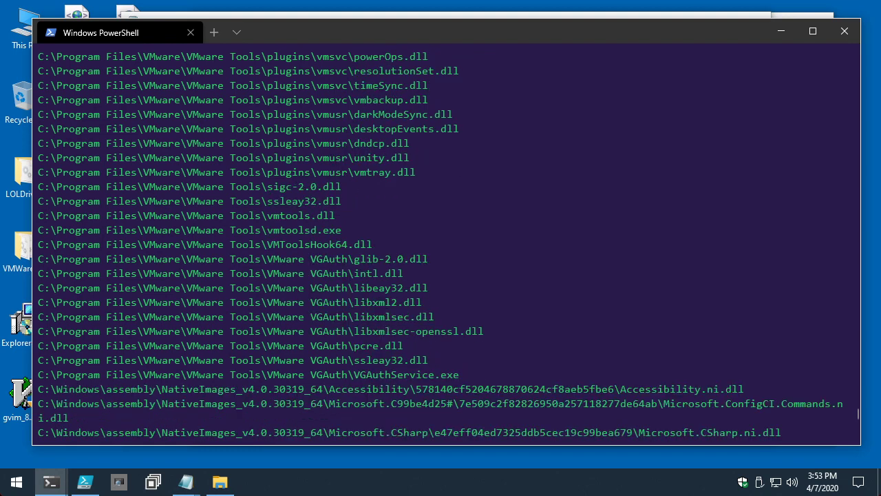
scroll(441, 241, up, 5)
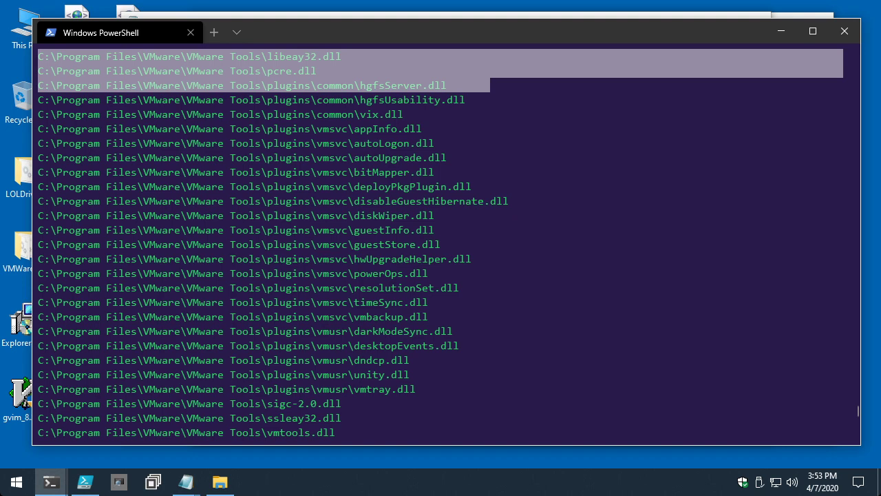
click(351, 201)
scroll(350, 200, up, 4)
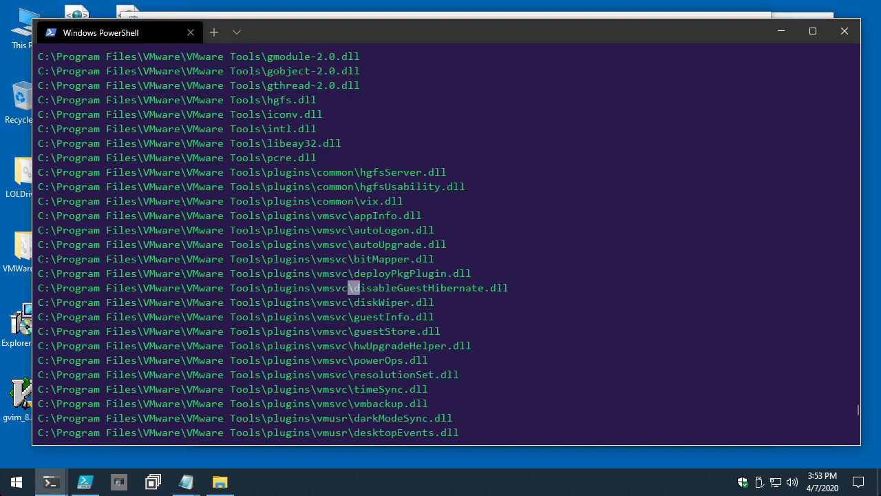
scroll(350, 200, down, 2)
scroll(440, 241, down, 1)
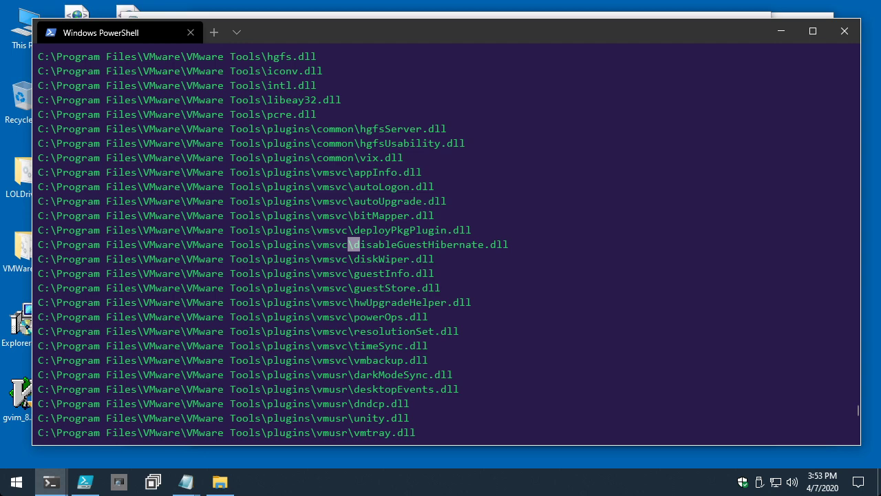
scroll(441, 241, down, 2)
drag(288, 287, 558, 288)
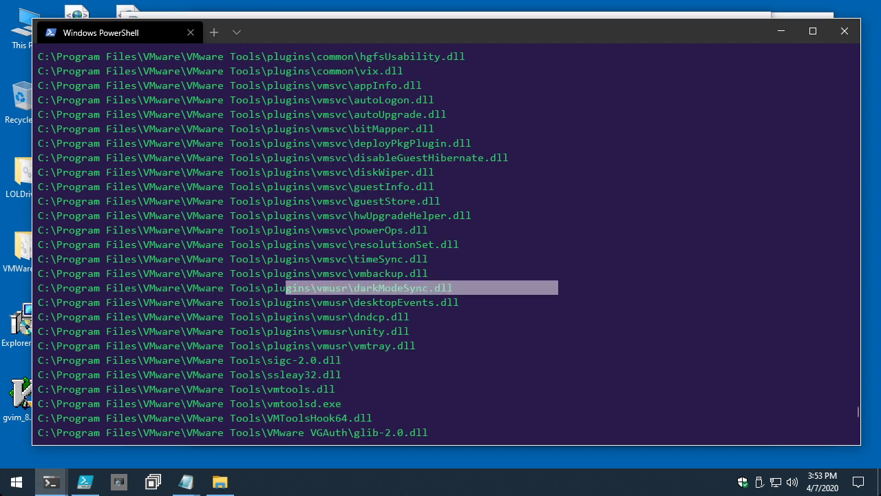
scroll(441, 241, down, 3)
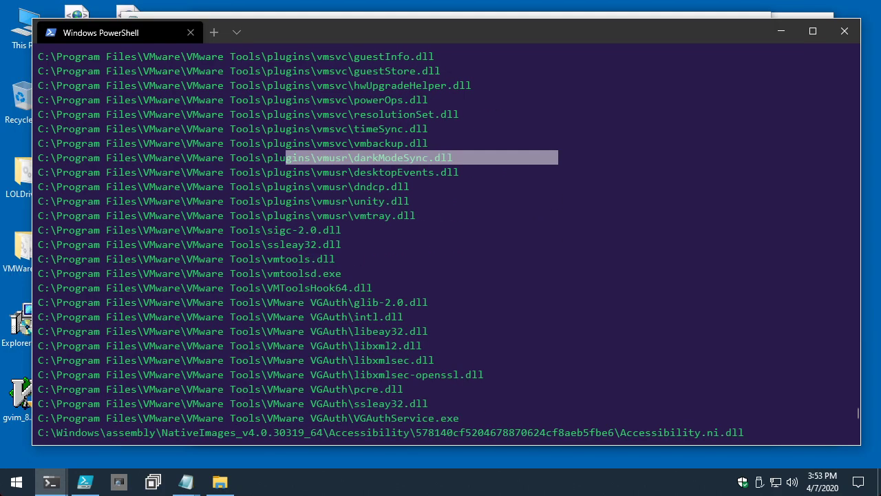
scroll(441, 241, down, 3)
scroll(441, 241, down, 15)
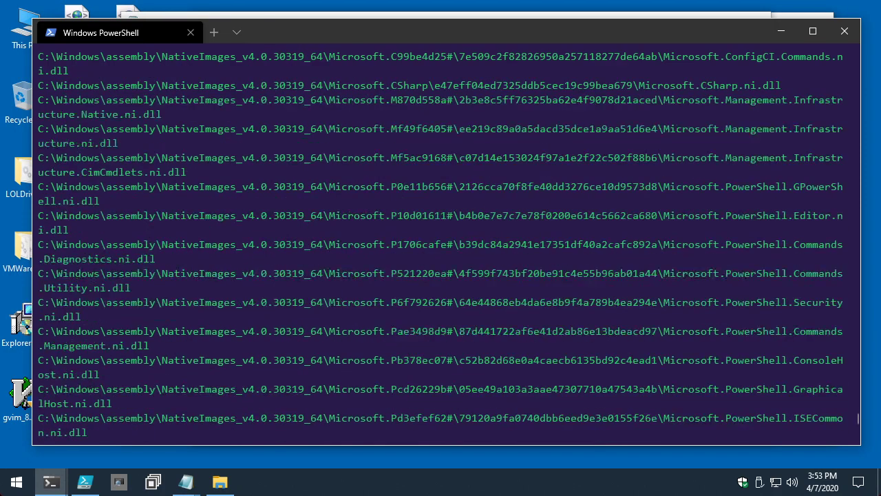
scroll(440, 241, down, 2)
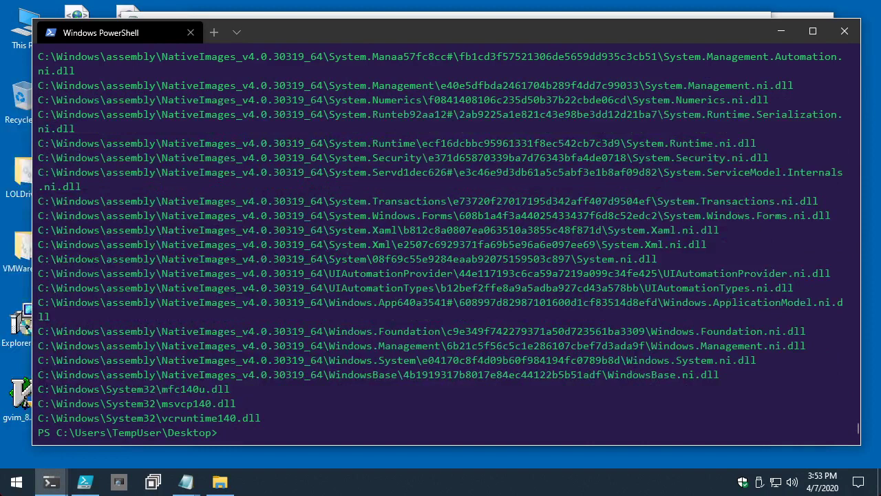
- Select the mfc140u, msvcp140 and vcruntime140 DLL paths, then open the Start menu
drag(60, 389, 270, 418)
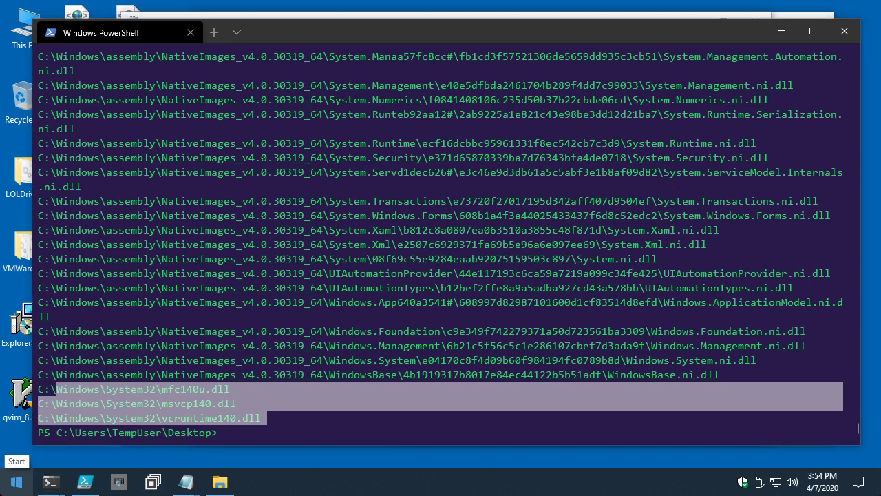
click(16, 481)
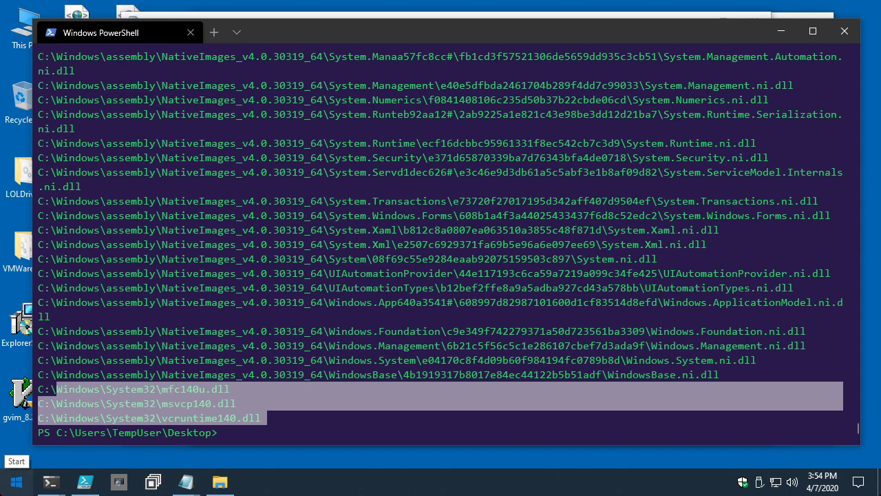
key(Escape)
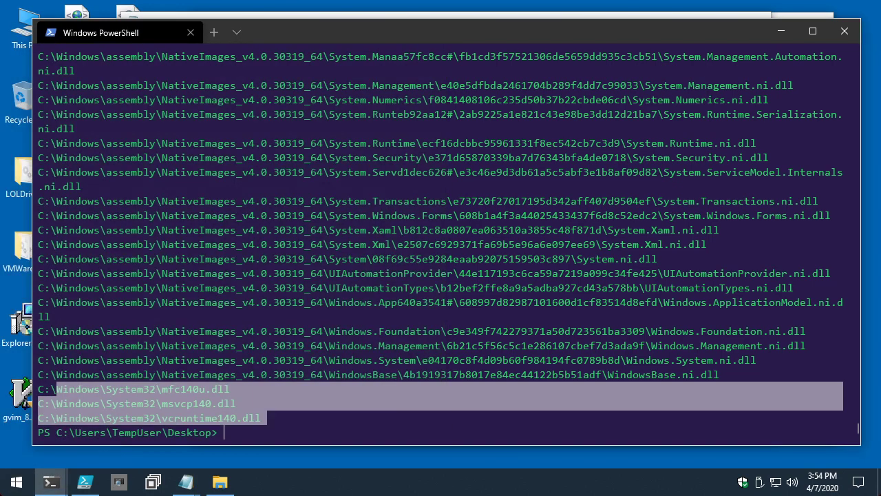
key(super)
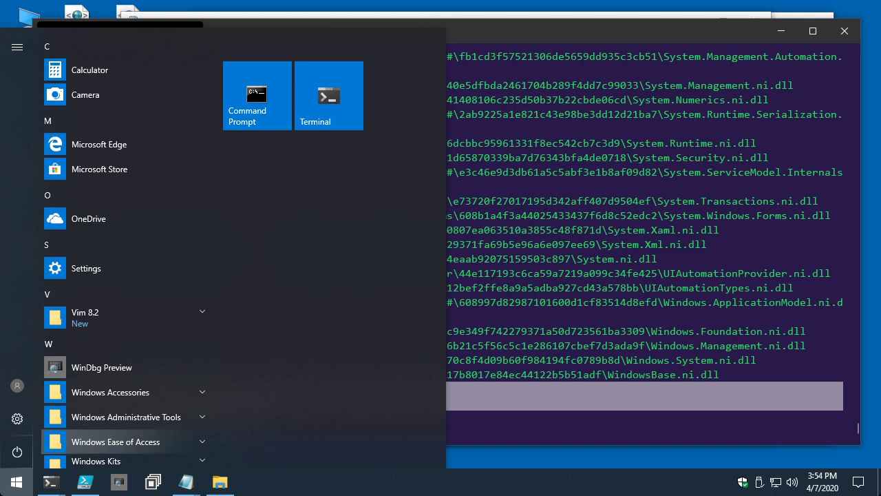
- Launch Microsoft Edge and search the web for 'github WDACPolicies'
key(super)
key(super)
text(edge)
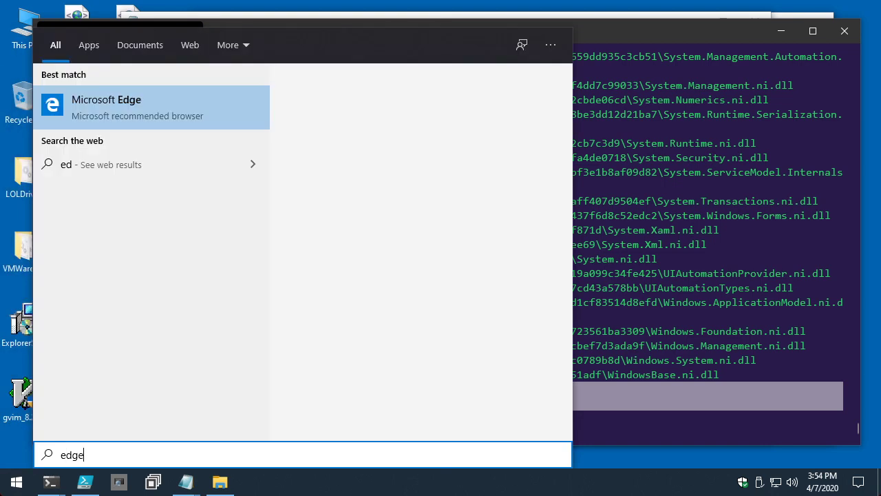
key(Return)
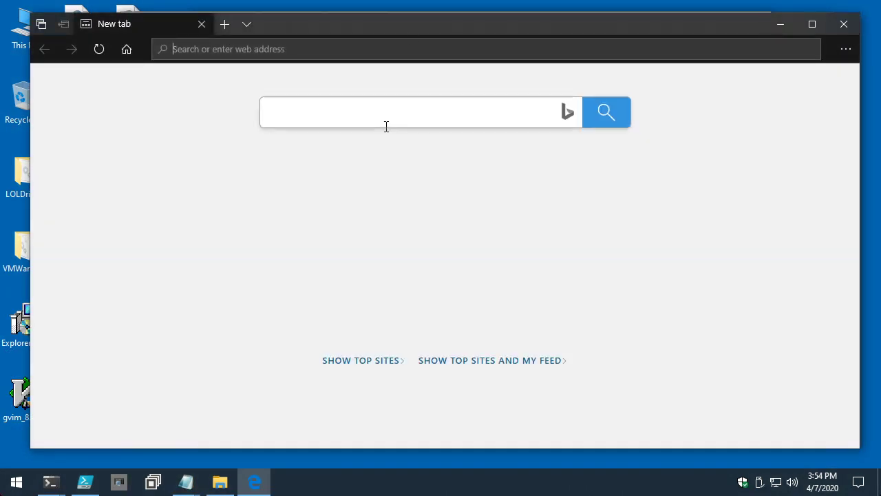
click(384, 115)
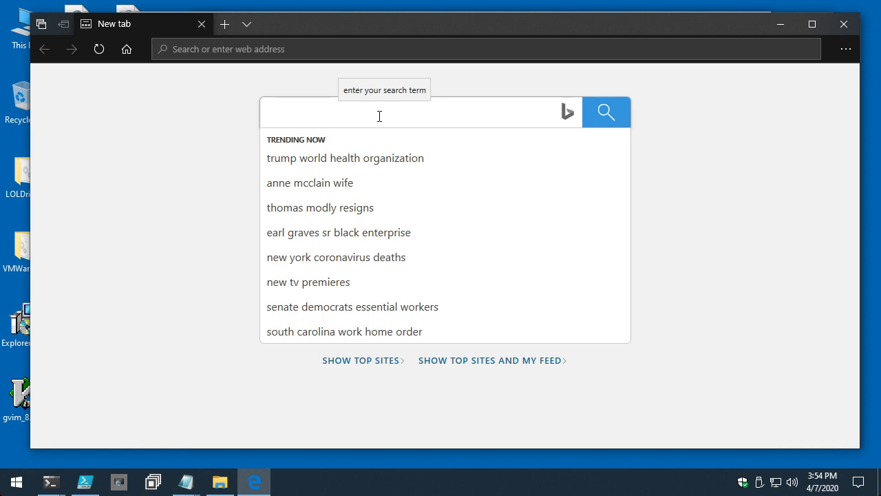
click(309, 48)
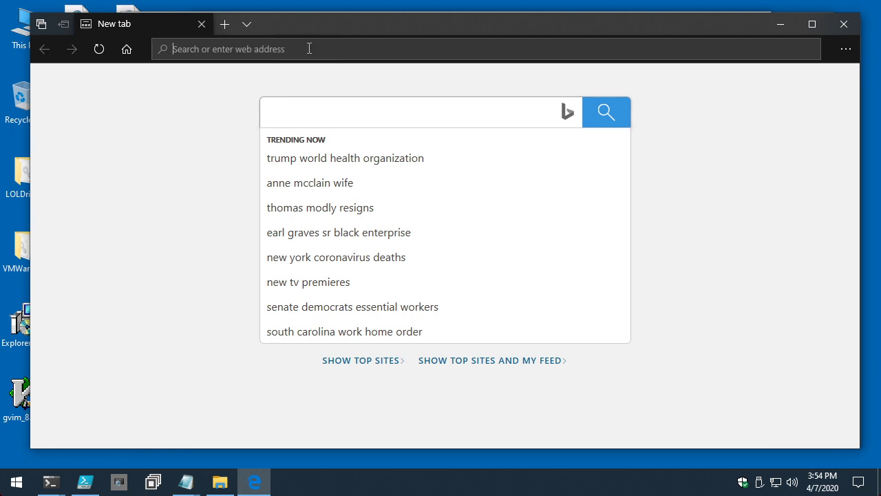
text(github WDACPolici)
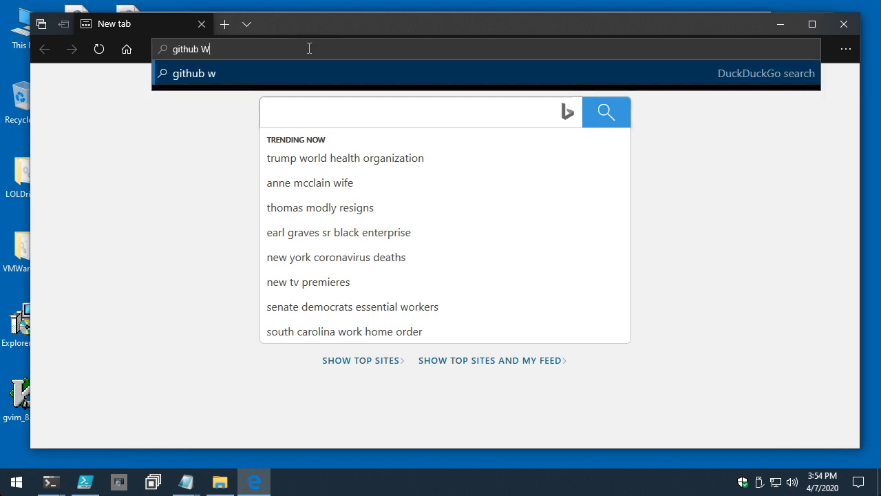
text(es)
key(Return)
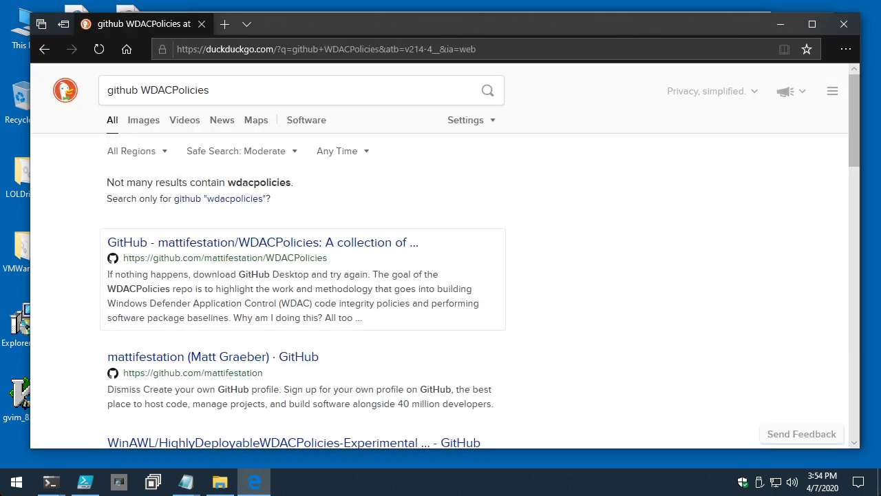
- Open the mattifestation/WDACPolicies repository, its Policies folder, and the VMWareTools.xml file
click(207, 242)
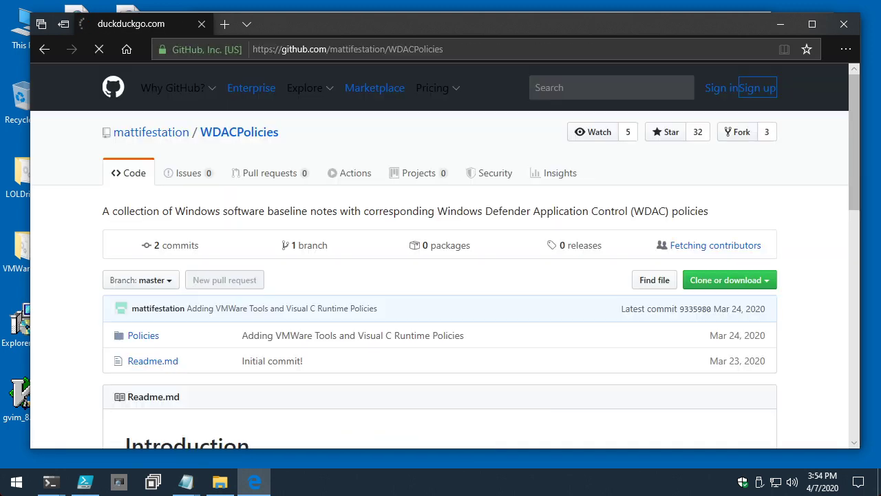
scroll(445, 255, down, 2)
scroll(133, 307, down, 3)
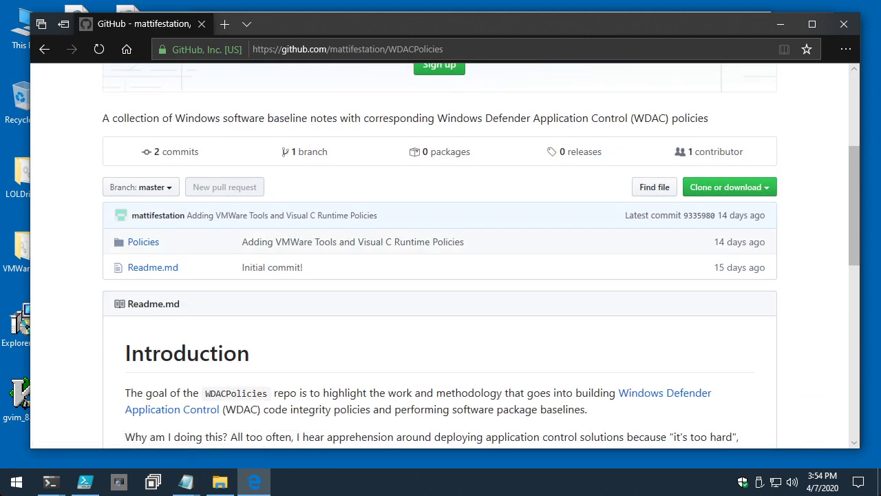
click(143, 241)
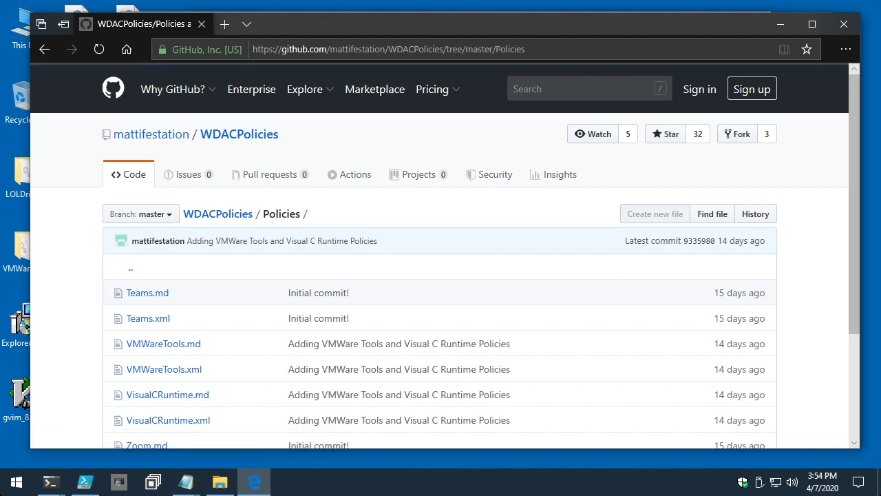
scroll(440, 276, down, 1)
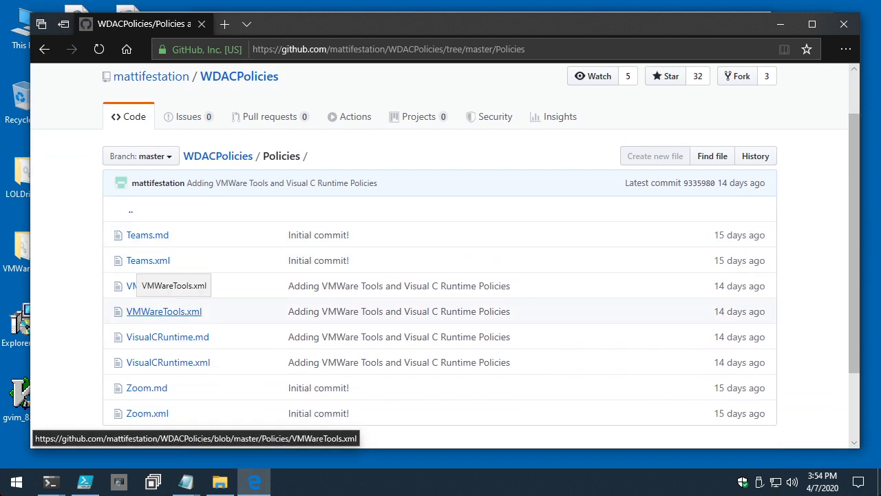
click(164, 311)
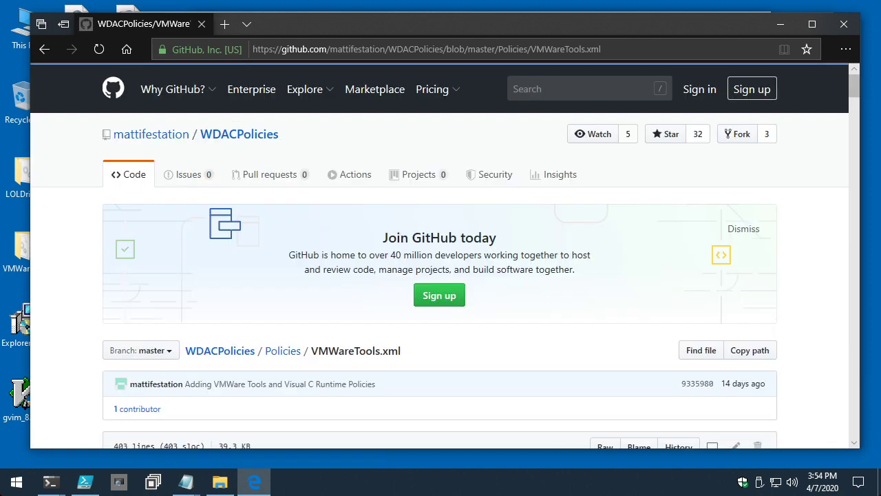
- Scroll through the 403-line VMWareTools.xml policy, then go back to the Policies folder listing
scroll(440, 275, down, 5)
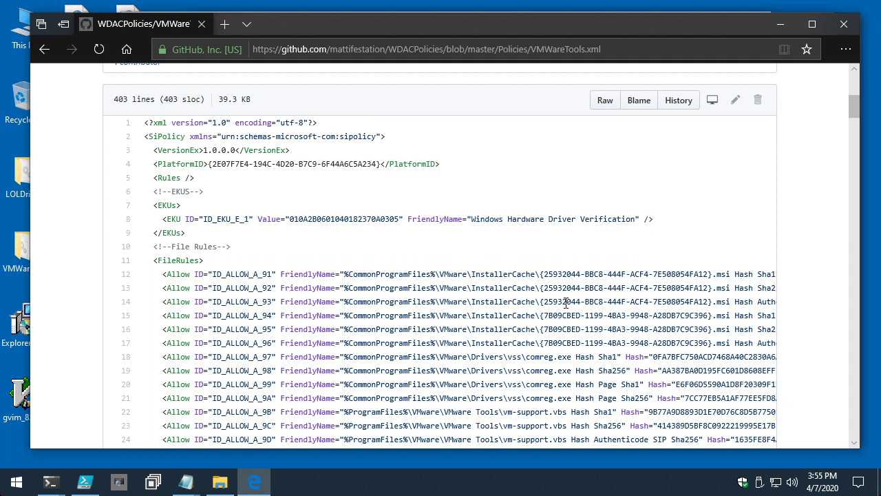
scroll(563, 296, down, 1)
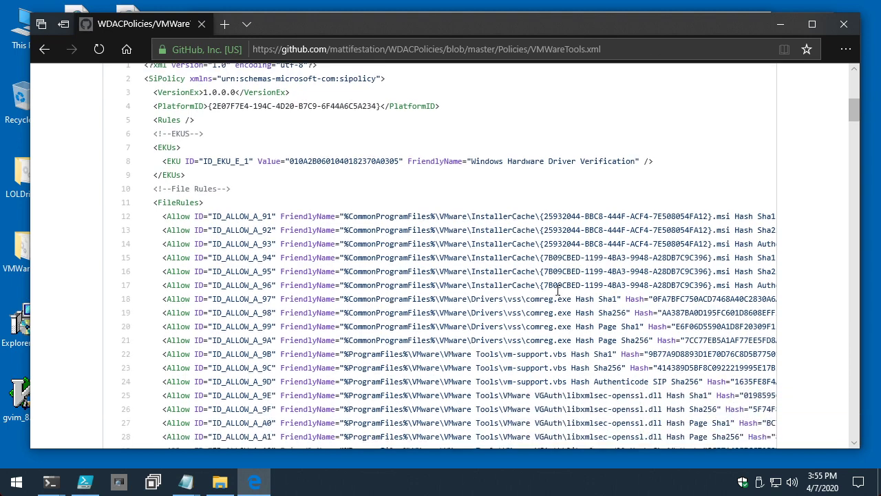
scroll(556, 284, up, 1)
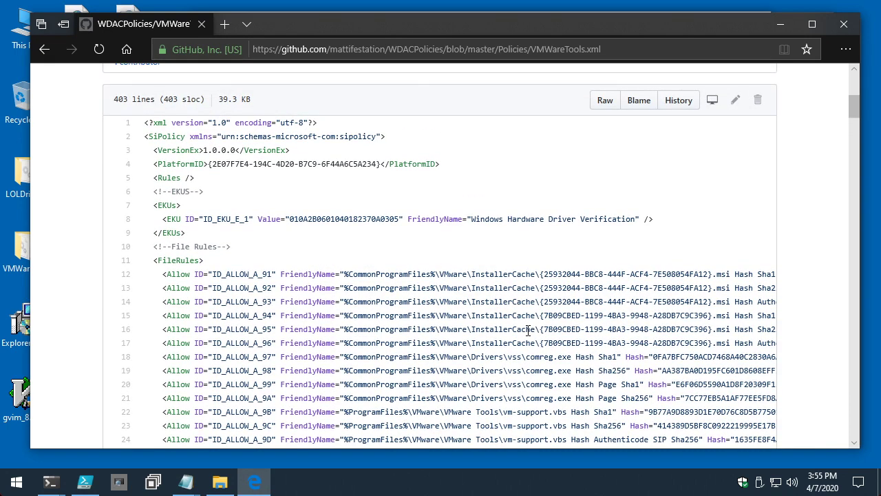
scroll(520, 316, down, 1)
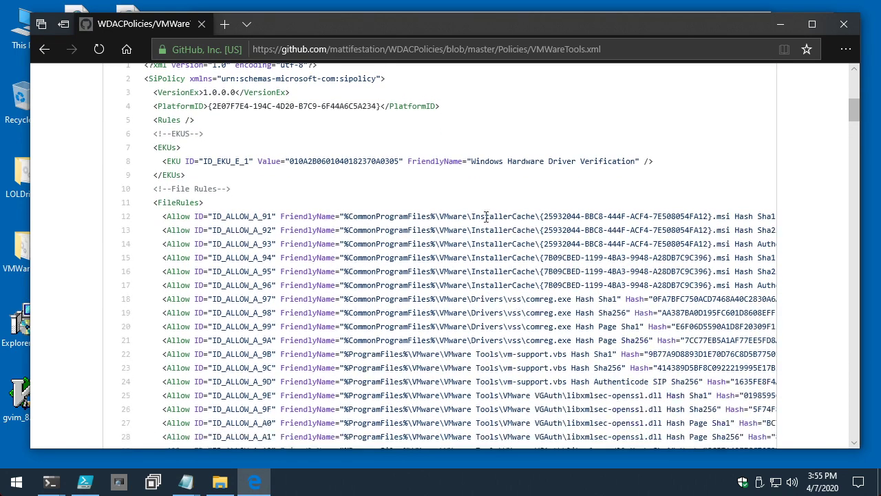
scroll(402, 219, down, 3)
scroll(402, 219, down, 3)
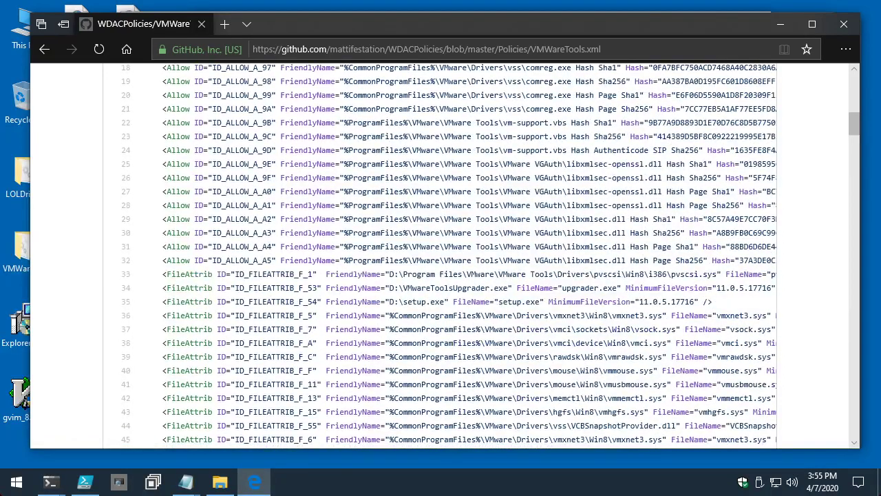
scroll(358, 218, down, 5)
scroll(358, 218, up, 10)
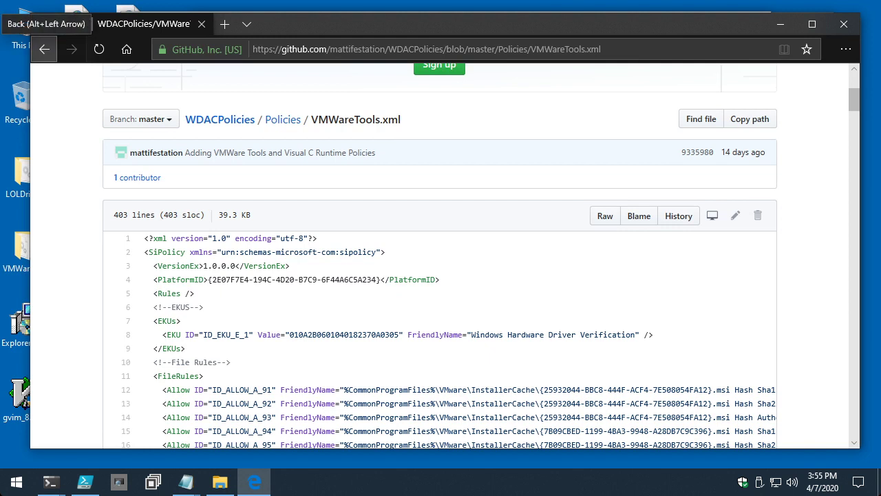
click(44, 49)
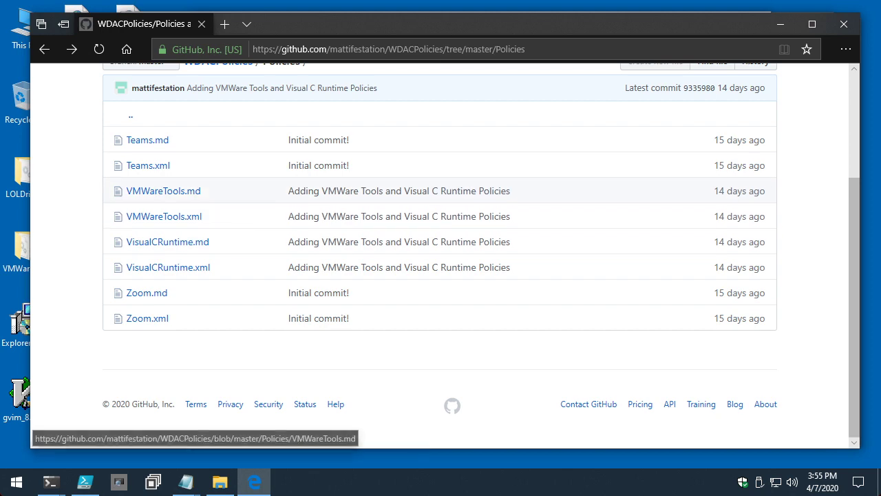
- Open VMWareTools.md and select its Get-SystemDriver and New-CIPolicy command block
click(163, 191)
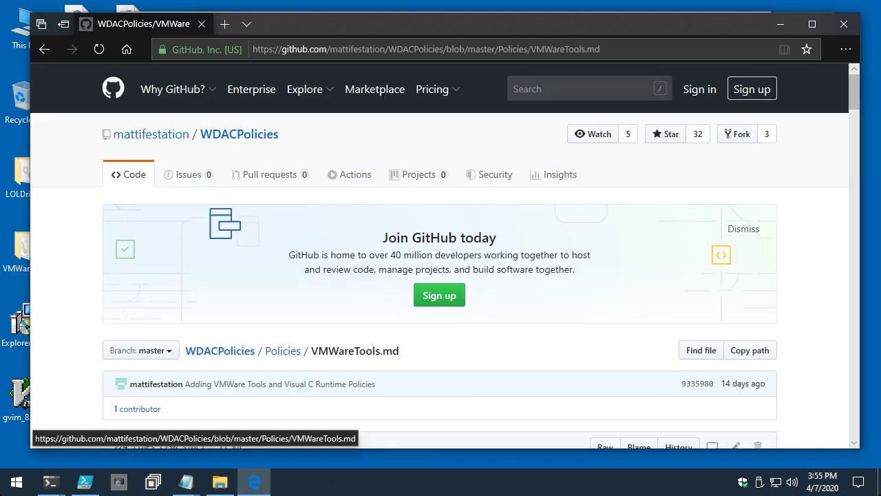
scroll(263, 305, down, 3)
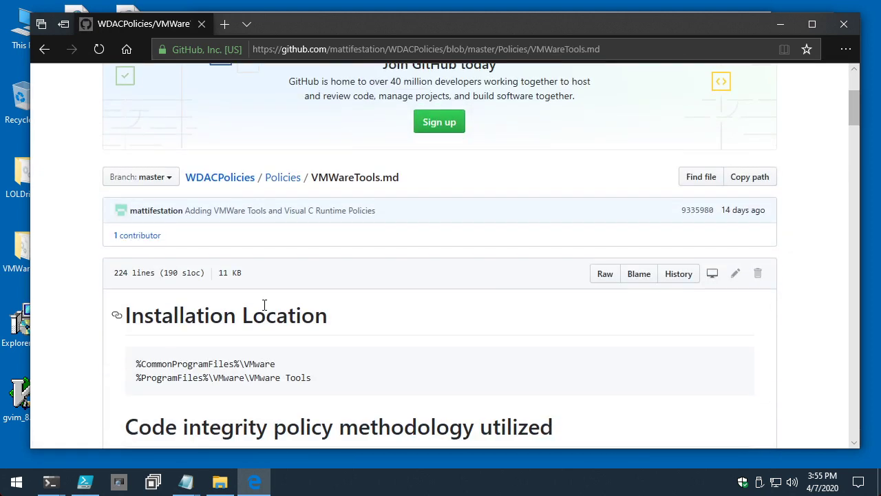
scroll(147, 263, down, 5)
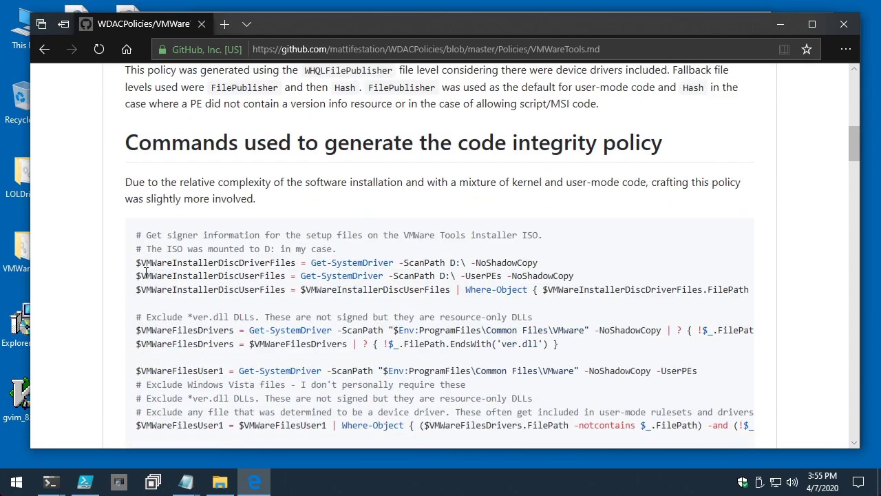
scroll(147, 262, up, 1)
scroll(147, 262, down, 1)
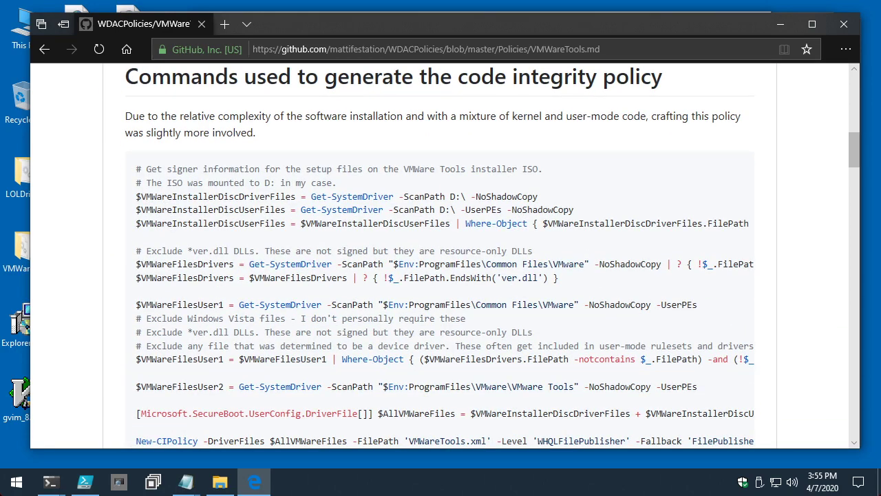
scroll(166, 199, down, 1)
scroll(243, 279, up, 1)
scroll(441, 262, down, 1)
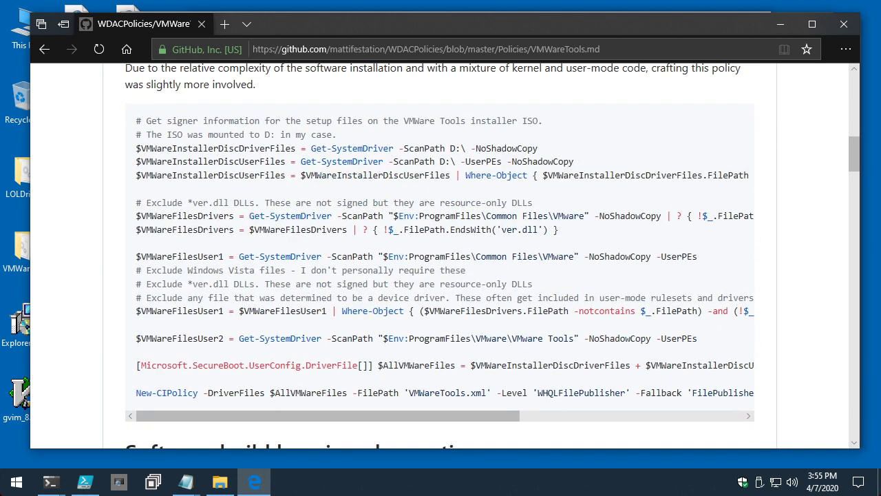
drag(137, 150, 743, 392)
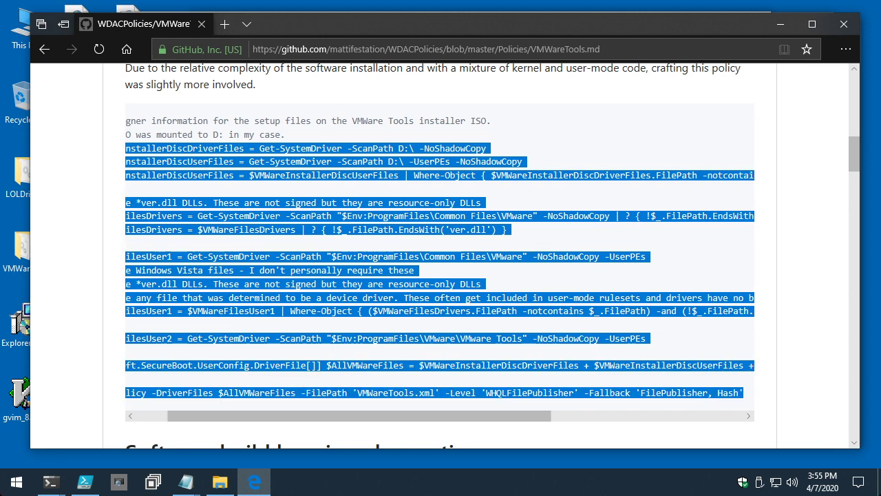
- Paste the copied policy-generation commands into a new untitled PowerShell ISE script
click(85, 482)
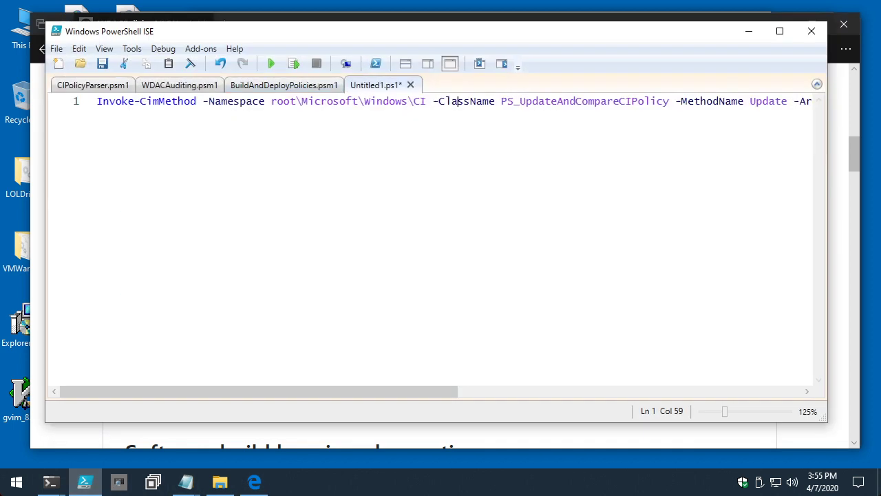
key(ctrl+a)
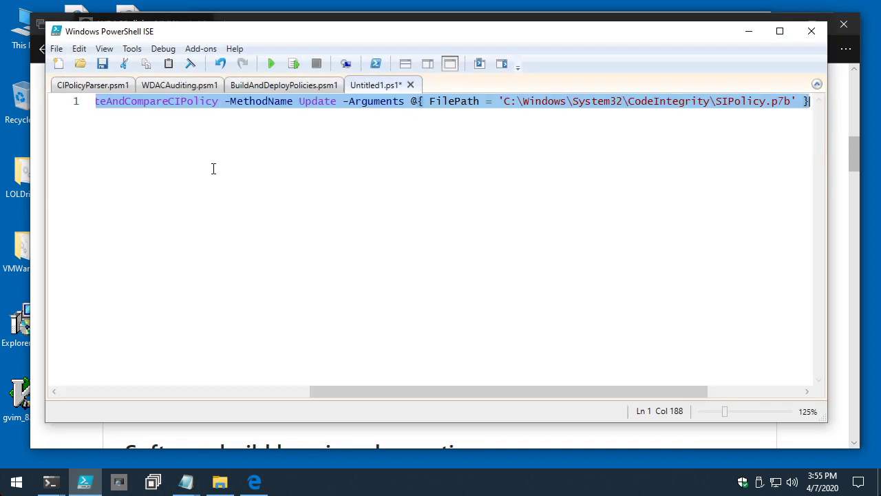
click(305, 148)
key(ctrl+n)
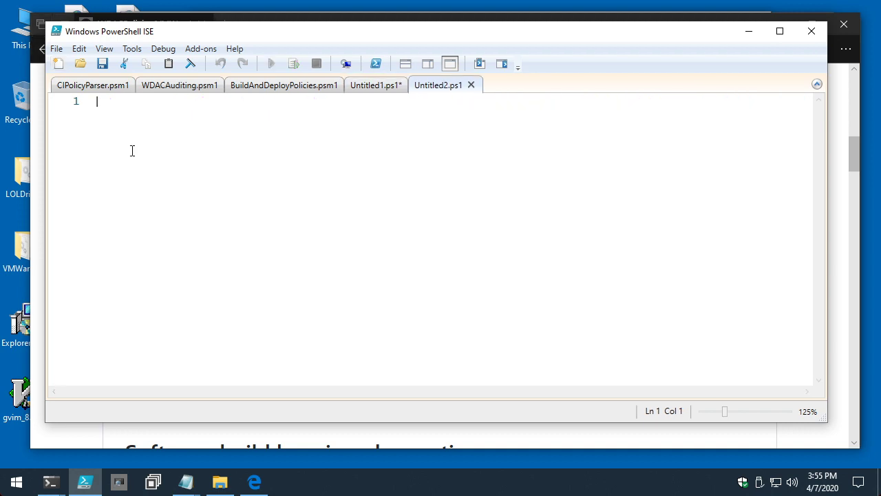
key(ctrl+v)
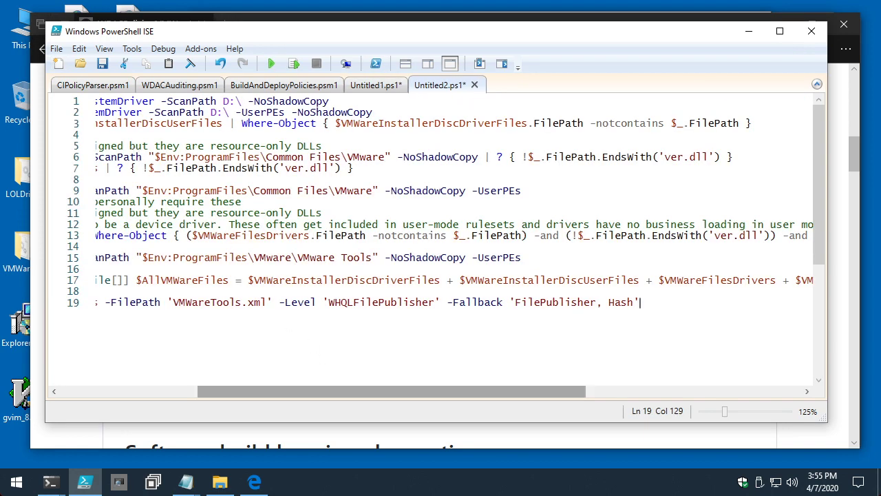
- Inspect the D:\ scan path on line 2, then select script lines 1-3
scroll(390, 115, left, 3)
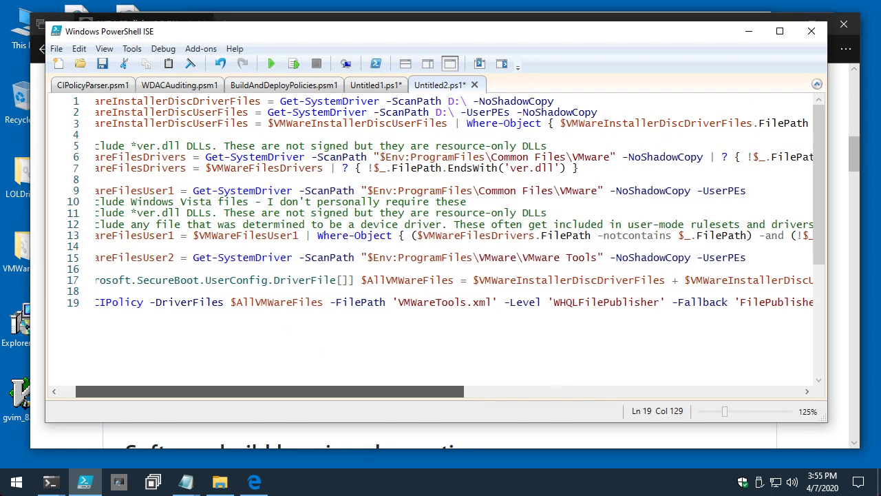
click(390, 113)
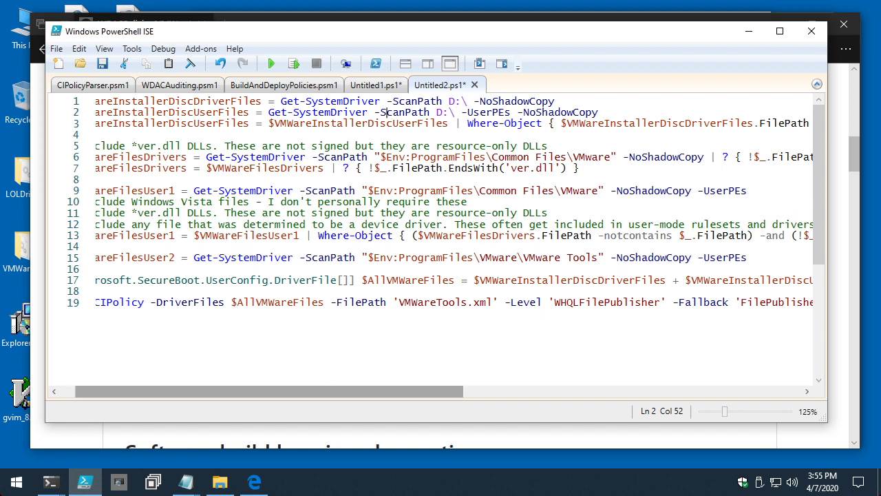
scroll(334, 390, left, 1)
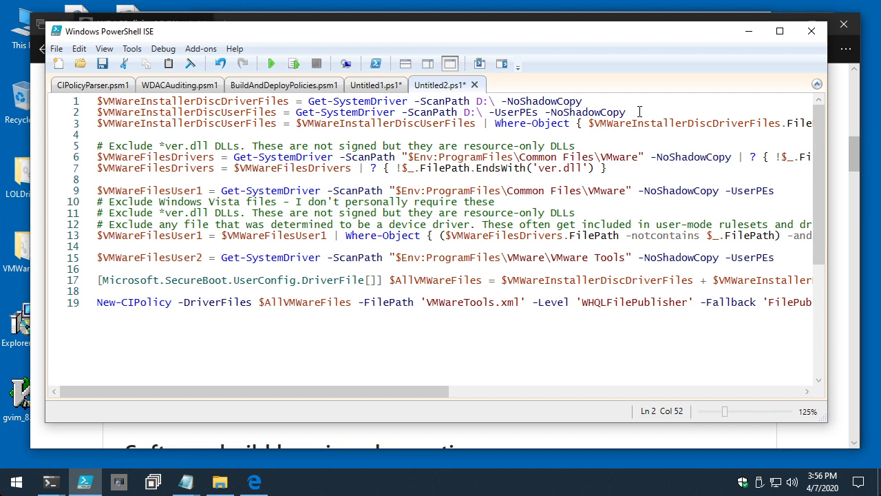
drag(464, 112, 483, 111)
click(638, 114)
click(143, 134)
key(shift+Up)
key(shift+Up)
key(shift+Up)
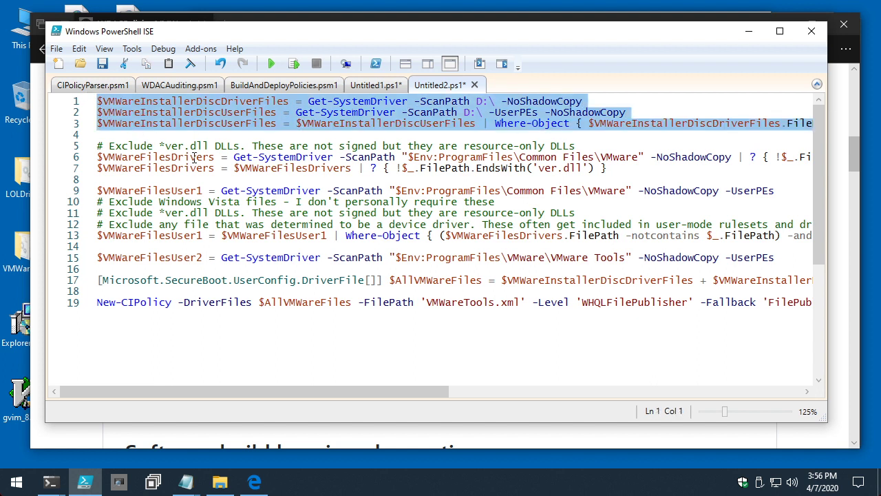
- Delete the three installer-disc scan lines and the leftover blank line
key(Delete)
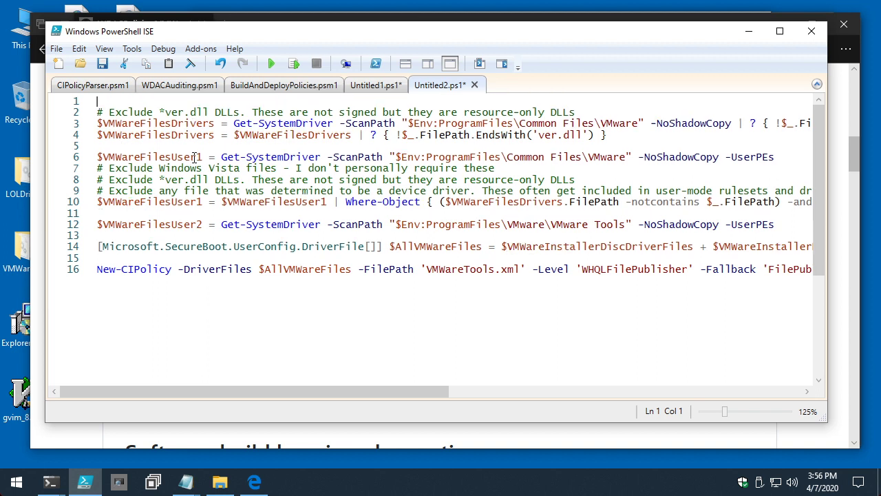
key(Delete)
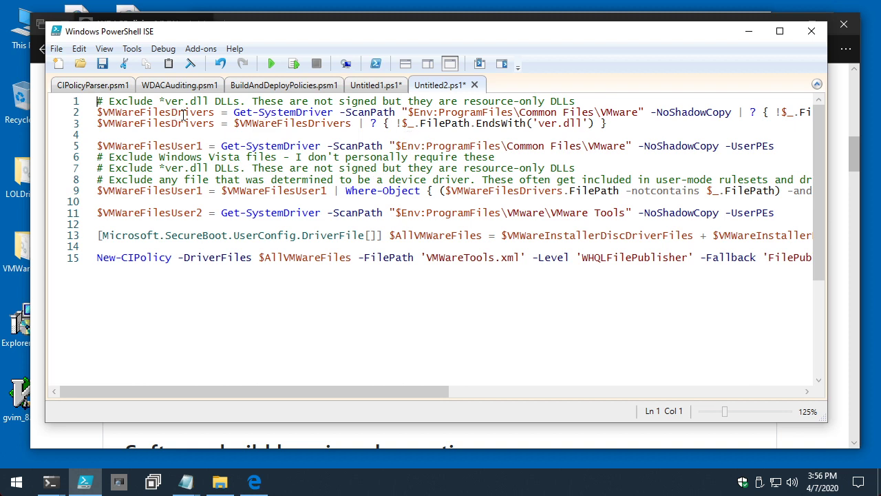
mouse_move(275, 391)
mouse_down()
mouse_move(437, 391)
mouse_move(276, 391)
mouse_up()
click(193, 191)
drag(351, 391, 510, 391)
- Make $AllVMWareFiles combine only $VMWareFilesDrivers, $VMWareFilesUser1 and $VMWareFilesUser2, then select the whole script
drag(599, 235, 505, 237)
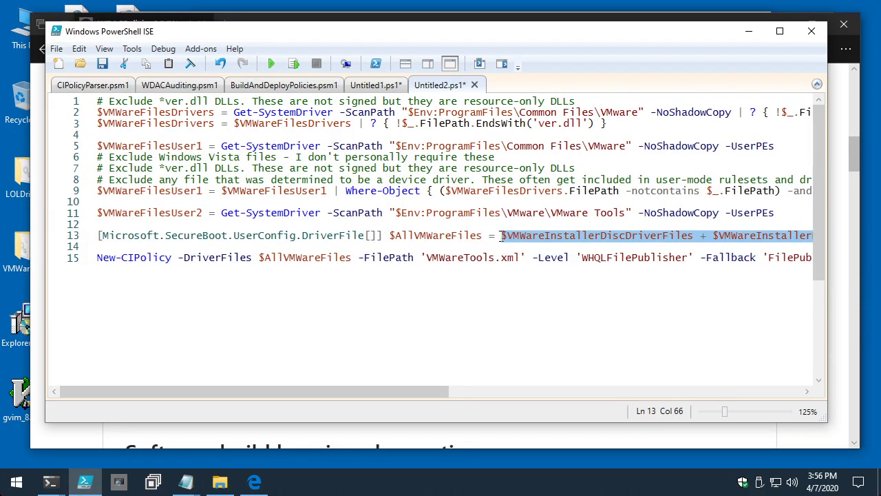
key(ctrl+v)
click(501, 236)
key(Delete)
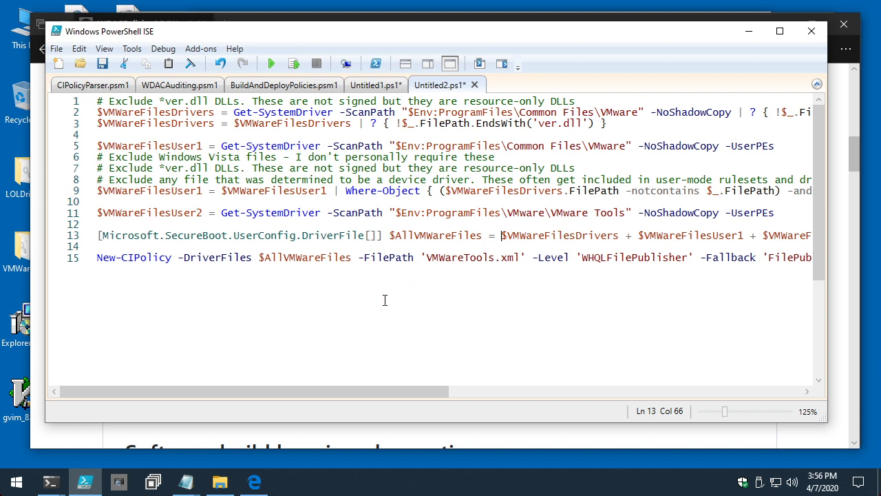
drag(294, 386, 386, 385)
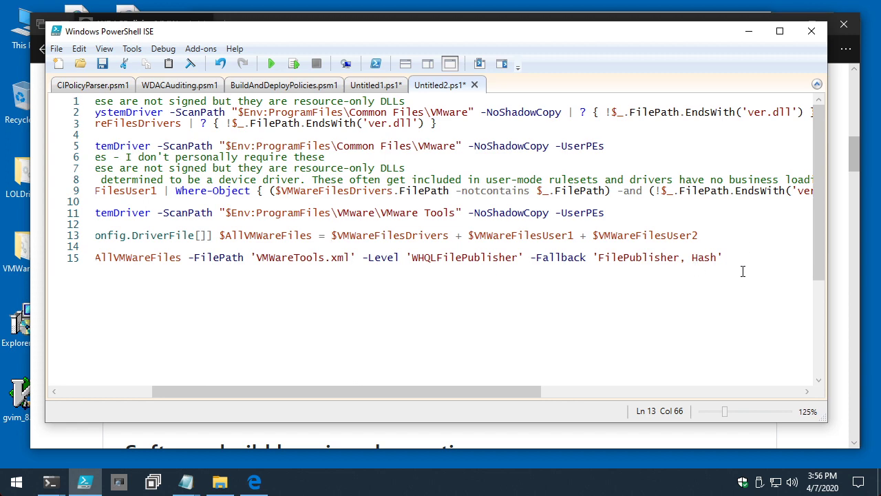
drag(744, 269, 238, 248)
key(shift+Up)
key(shift+Up)
key(shift+Up)
key(shift+Up)
key(shift+Up)
key(shift+Up)
key(shift+Up)
key(shift+Up)
key(shift+Up)
key(shift+Up)
key(shift+Up)
key(shift+Up)
key(shift+Up)
key(ctrl+c)
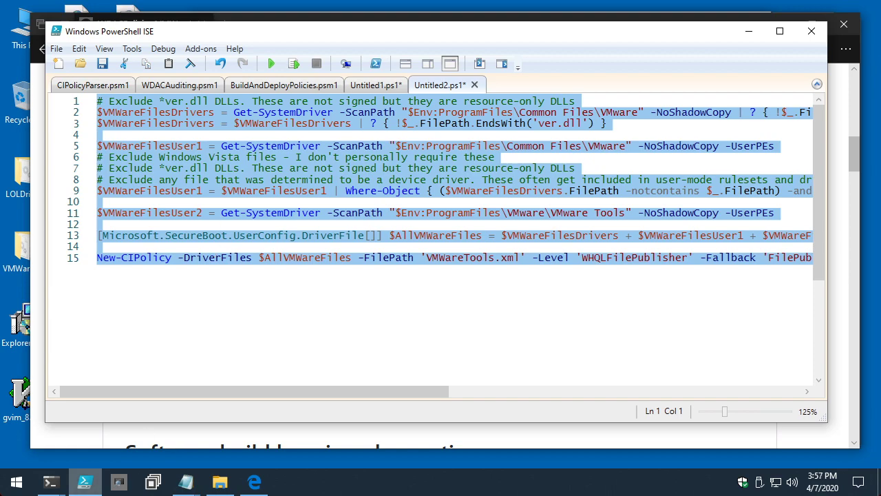
- Bring up the non-admin PowerShell console and clear its screen
click(50, 482)
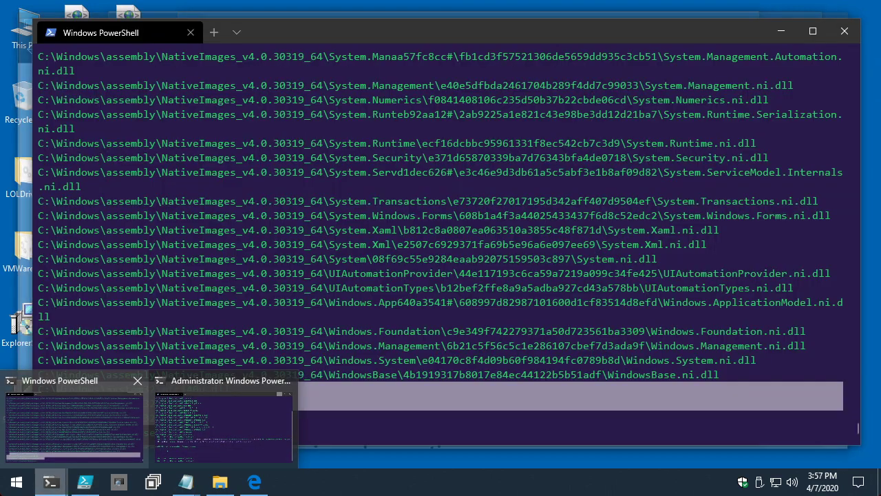
mouse_move(224, 420)
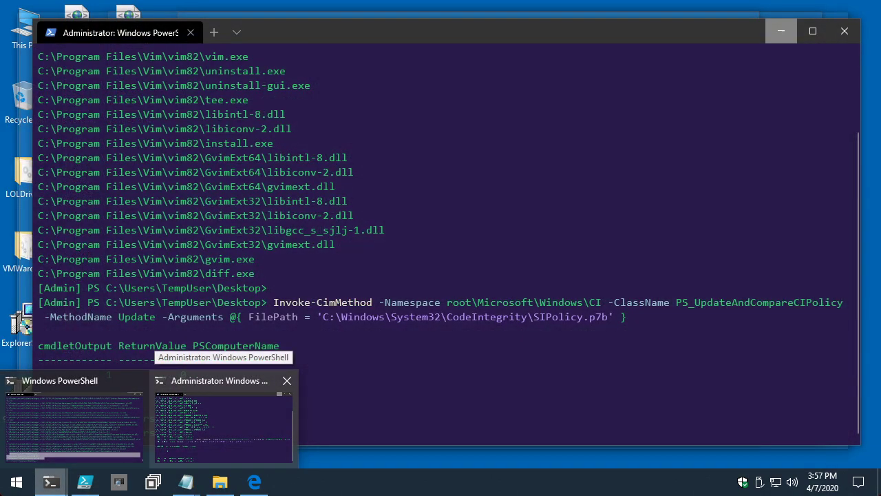
click(72, 420)
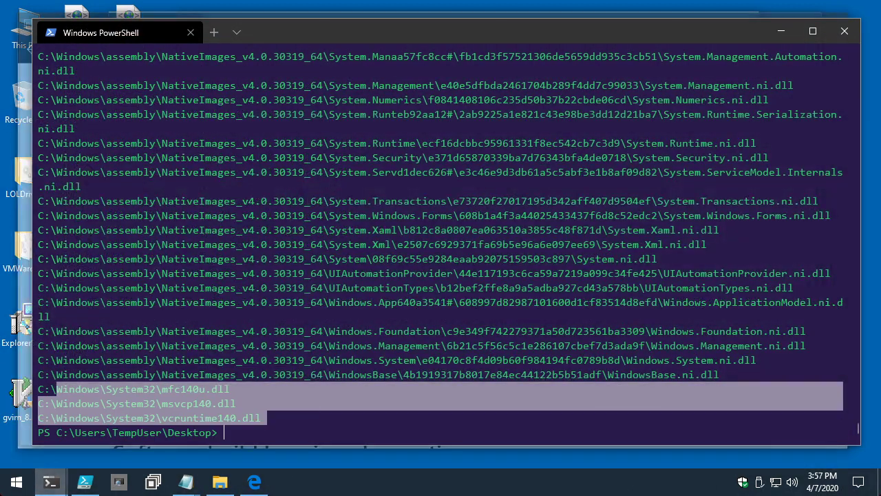
key(Return)
key(Return)
key(Return)
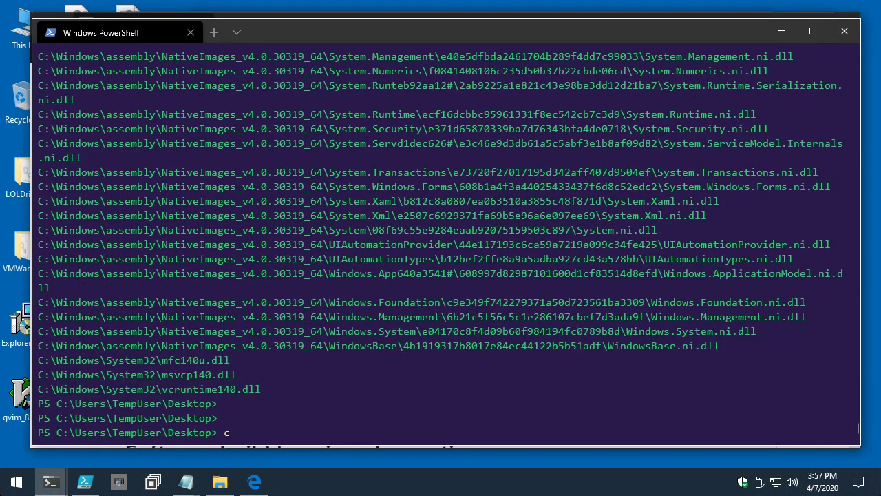
key(ctrl+l)
- Paste the fifteen-line VMware script into the console to run it, then return to ISE
key(alt+Tab)
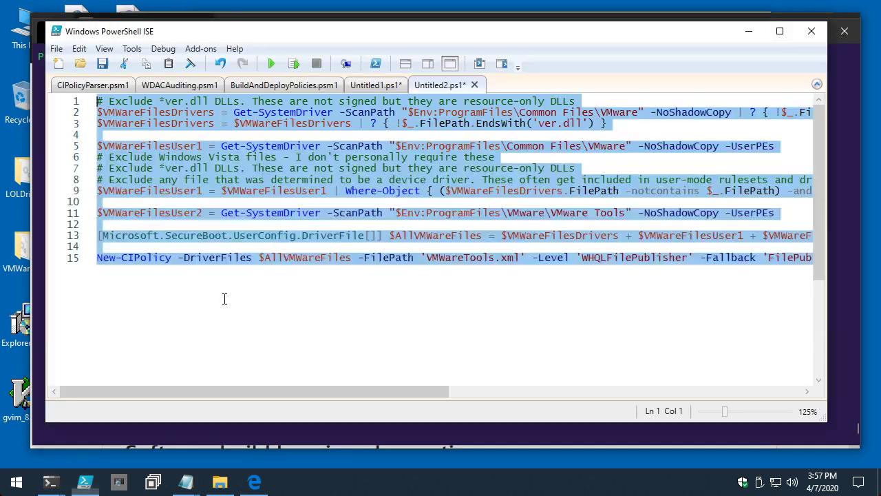
key(Delete)
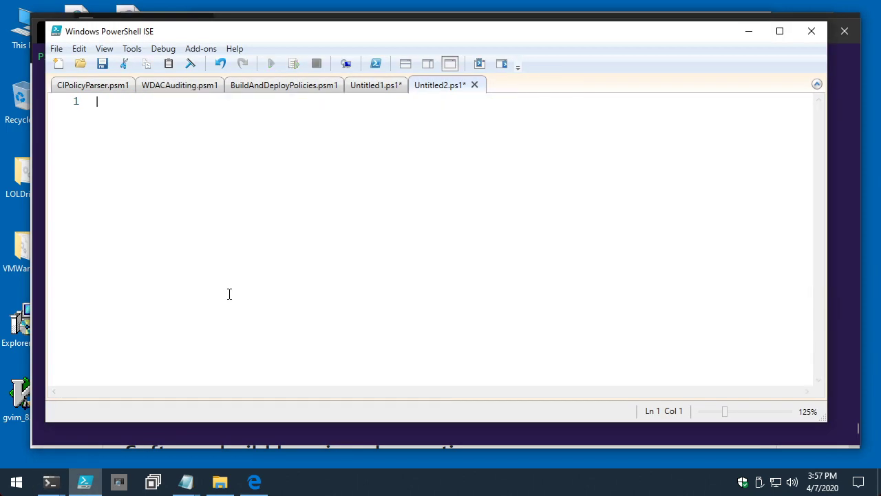
key(ctrl+v)
key(ctrl+a)
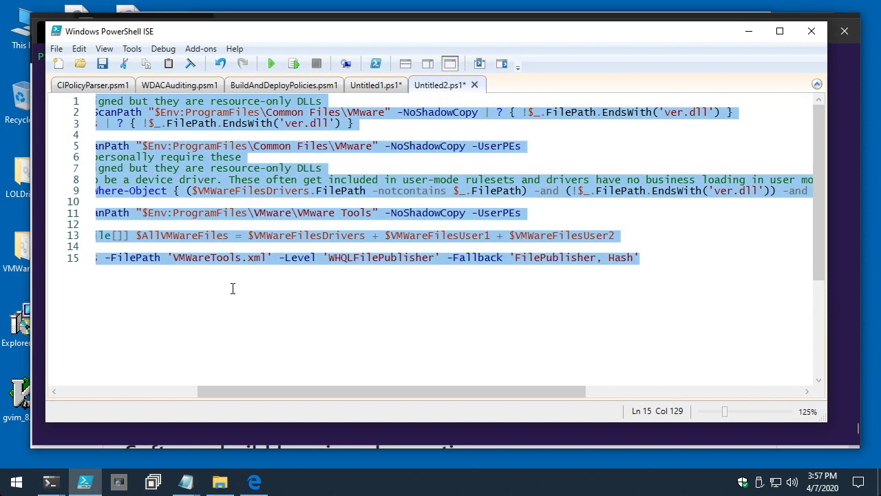
key(alt+Tab)
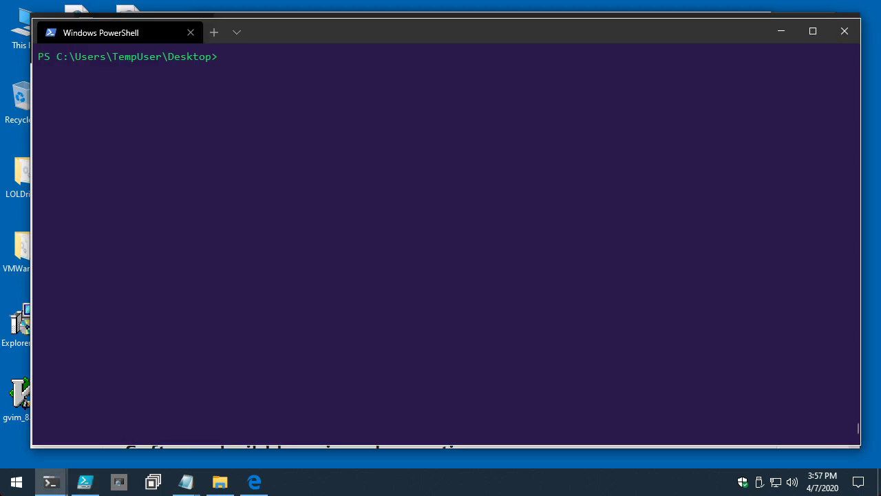
key(ctrl+v)
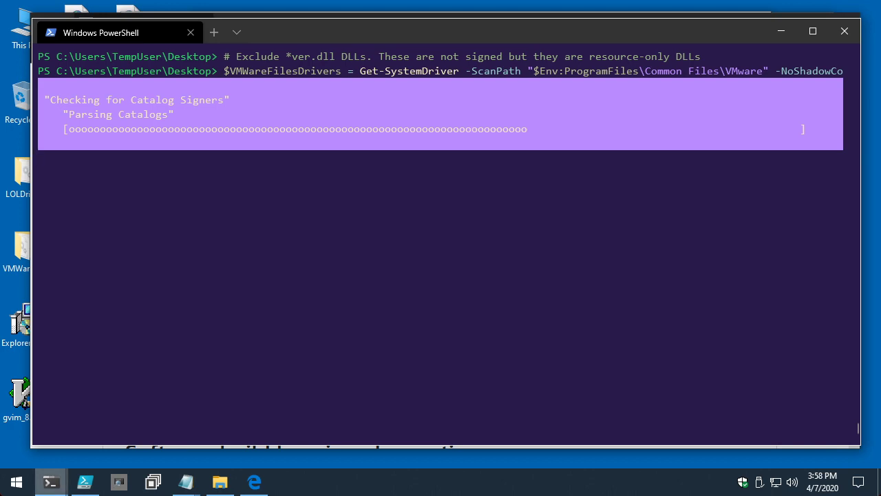
click(85, 482)
click(333, 281)
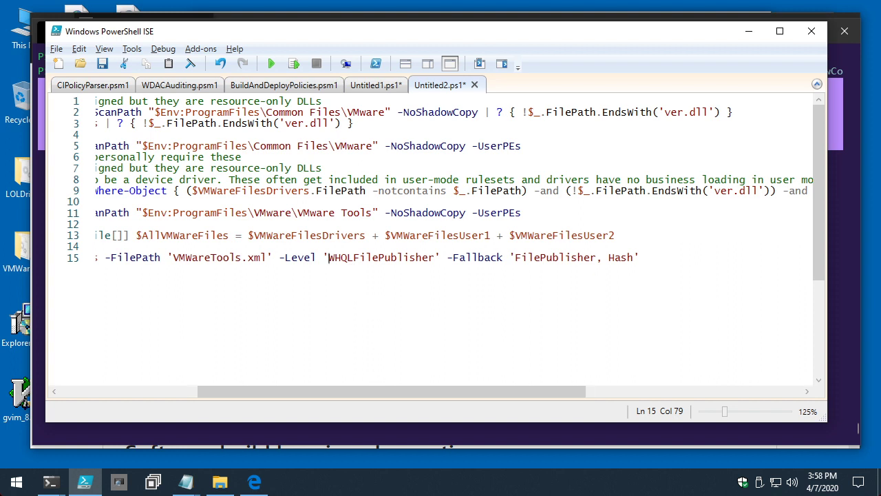
drag(392, 391, 291, 391)
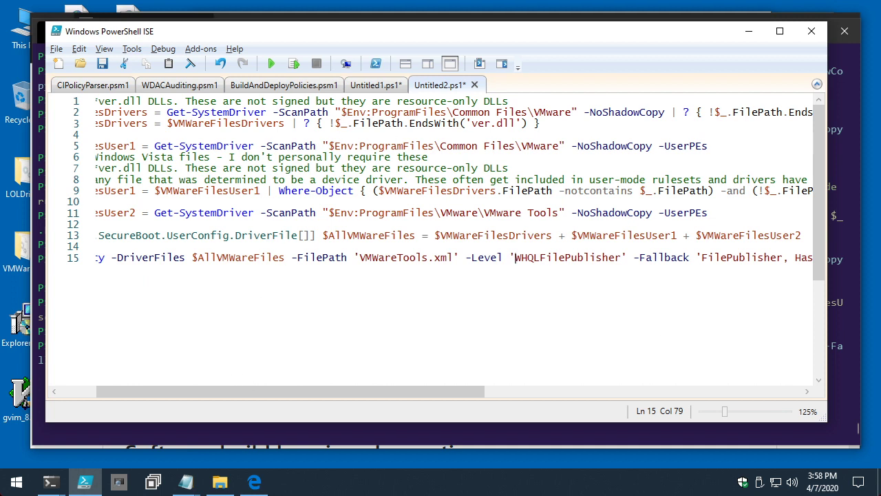
- Run New-CIPolicy to build VMWareTools.xml and copy the tmp24C2.tmp path from its warning
key(alt+Tab)
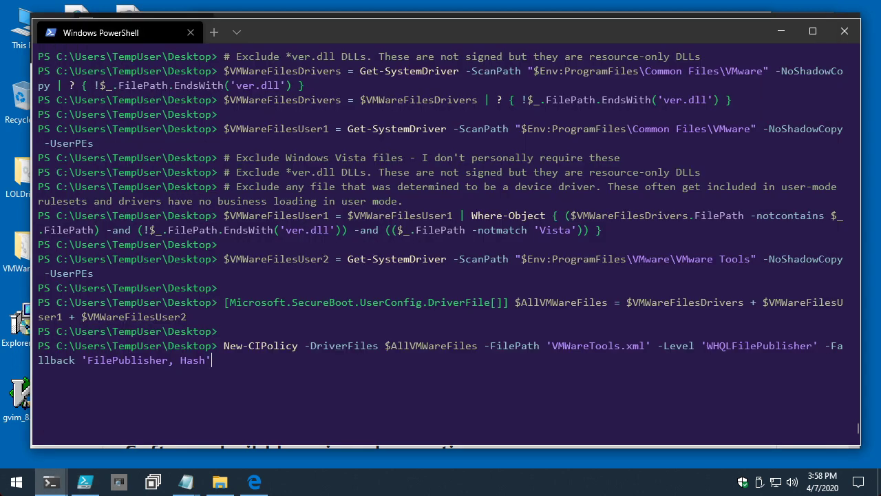
key(Return)
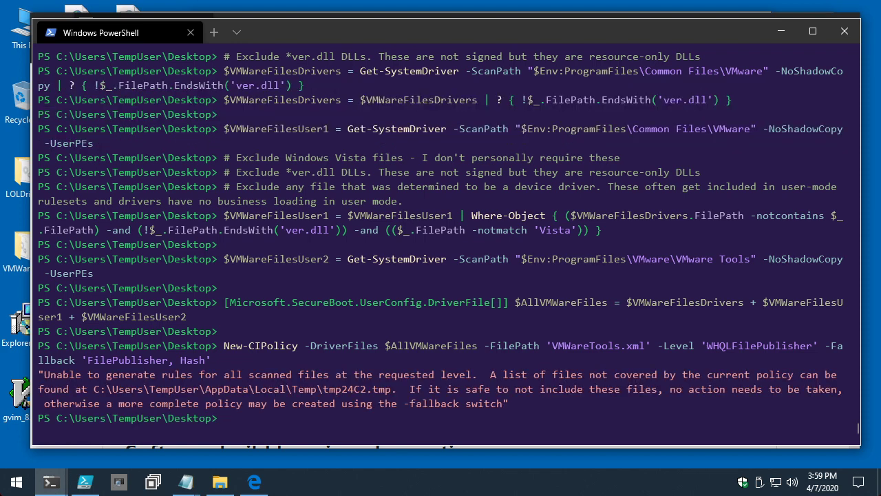
drag(94, 389, 391, 389)
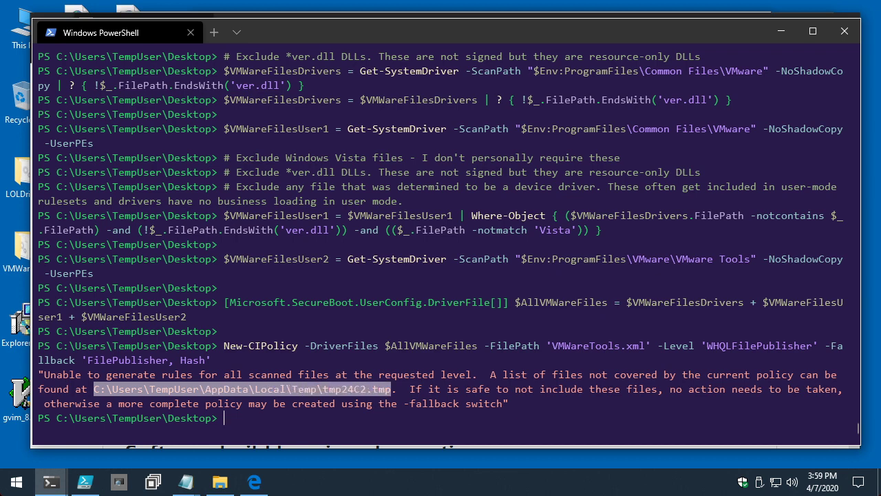
key(ctrl+c)
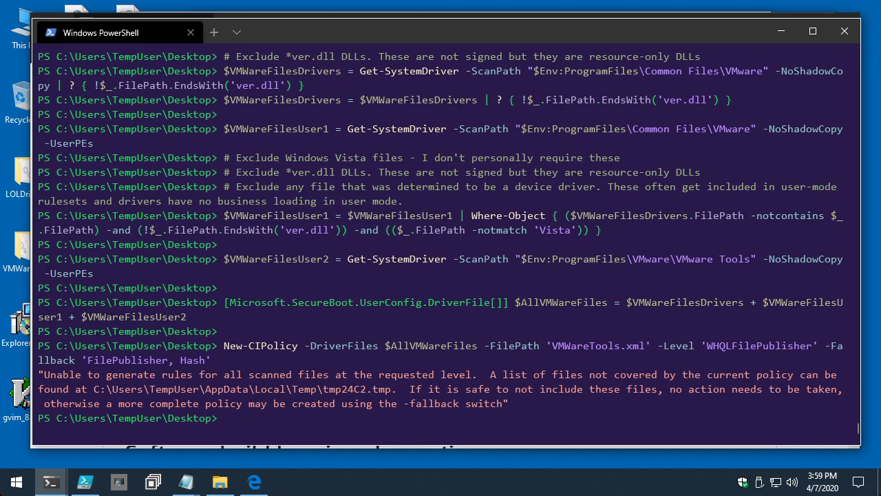
drag(681, 345, 212, 360)
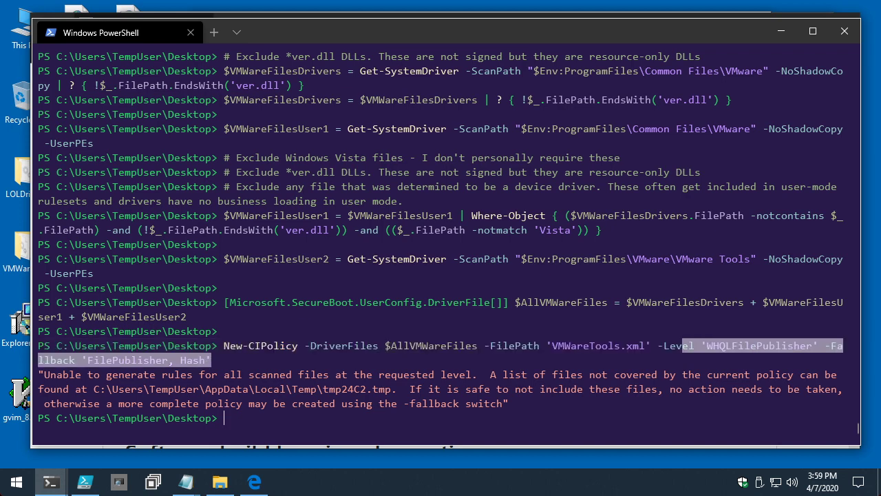
drag(95, 388, 391, 389)
key(ctrl+c)
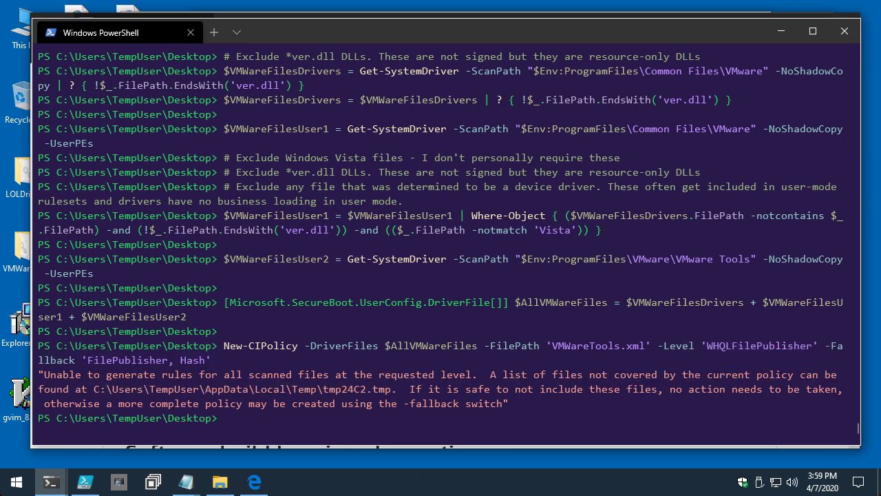
- Open tmp24C2.tmp in Notepad to review the six uncovered VMware files, then return to PowerShell
text(notepad)
key(ctrl+v)
key(Return)
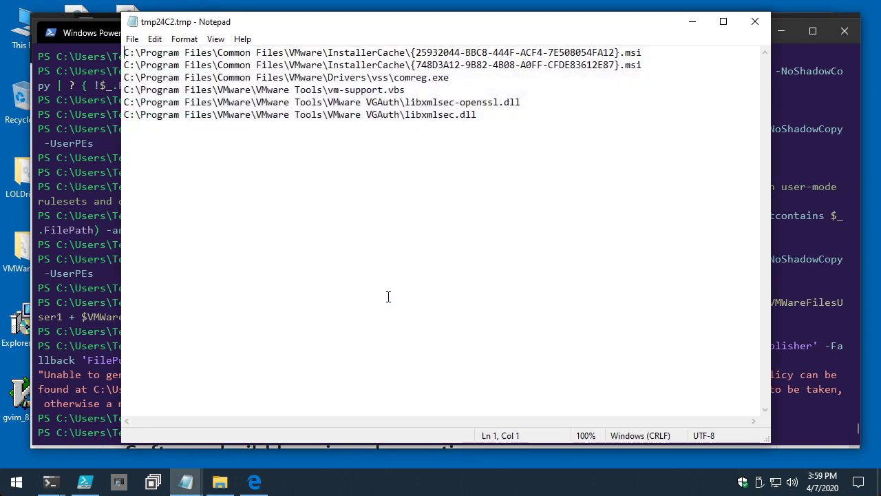
click(505, 126)
key(alt+Tab)
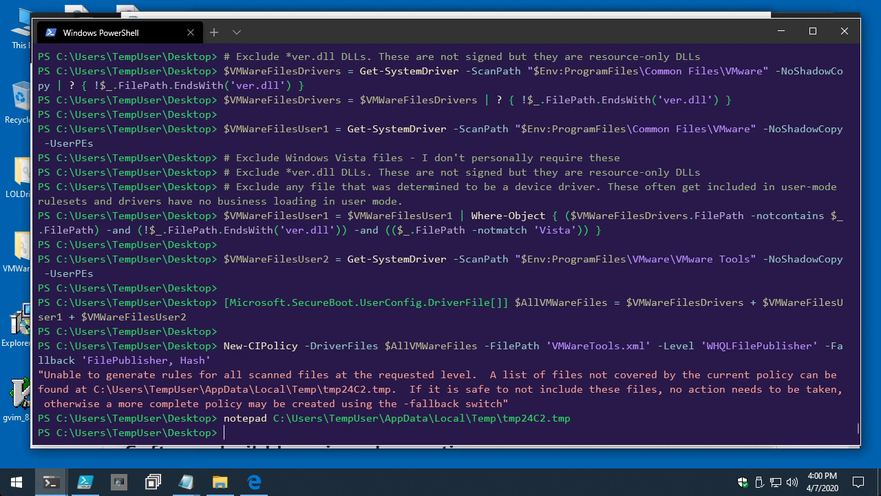
- Rerun New-CIPolicy for VMWareTools.xml with -Level FilePublisher and -Fallback Hash
key(Up)
key(Up)
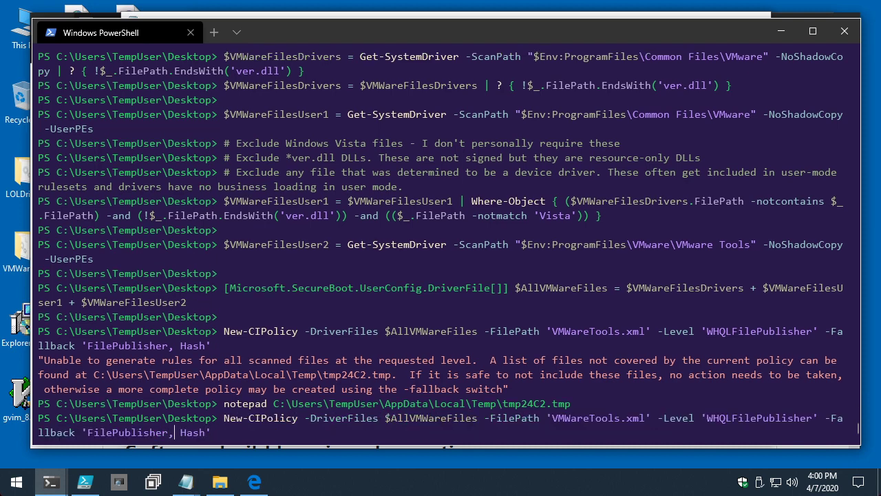
key(Left)
key(Left)
key(Left)
key(Left)
key(Left)
key(BackSpace)
key(BackSpace)
key(BackSpace)
key(BackSpace)
key(BackSpace)
key(BackSpace)
key(BackSpace)
key(BackSpace)
key(BackSpace)
key(BackSpace)
key(BackSpace)
key(BackSpace)
key(BackSpace)
key(BackSpace)
key(BackSpace)
key(BackSpace)
key(BackSpace)
key(BackSpace)
key(BackSpace)
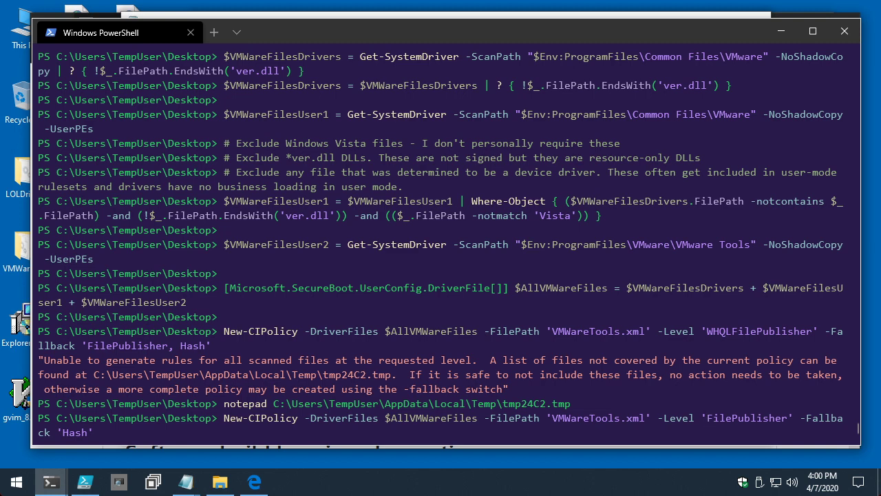
key(Return)
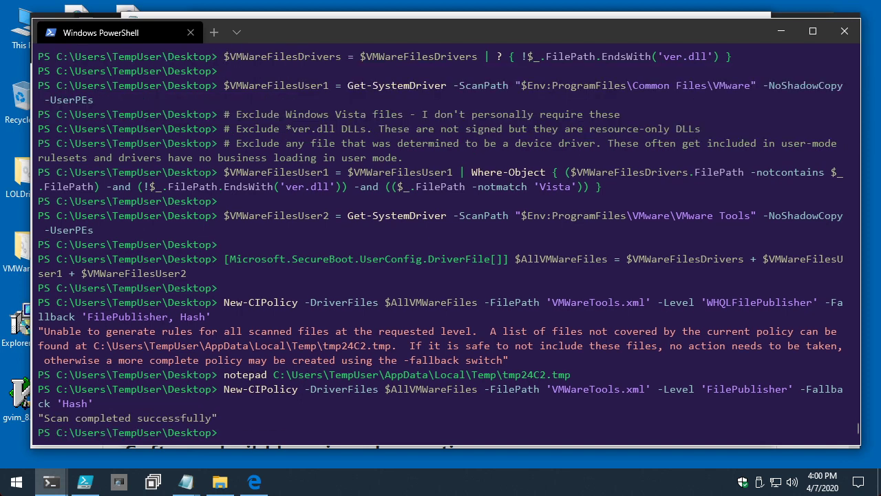
- Highlight the differing fallback and level values between the first command and the rerun
drag(87, 317, 205, 317)
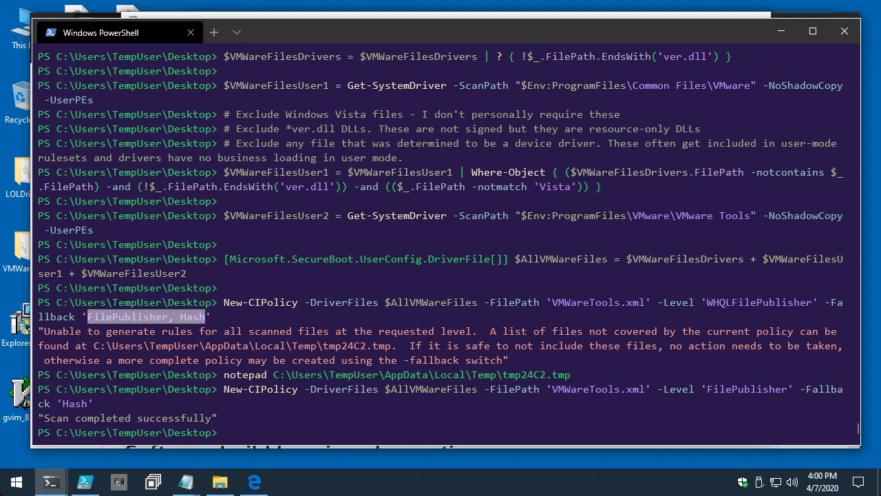
drag(87, 317, 205, 317)
click(202, 317)
drag(184, 316, 202, 317)
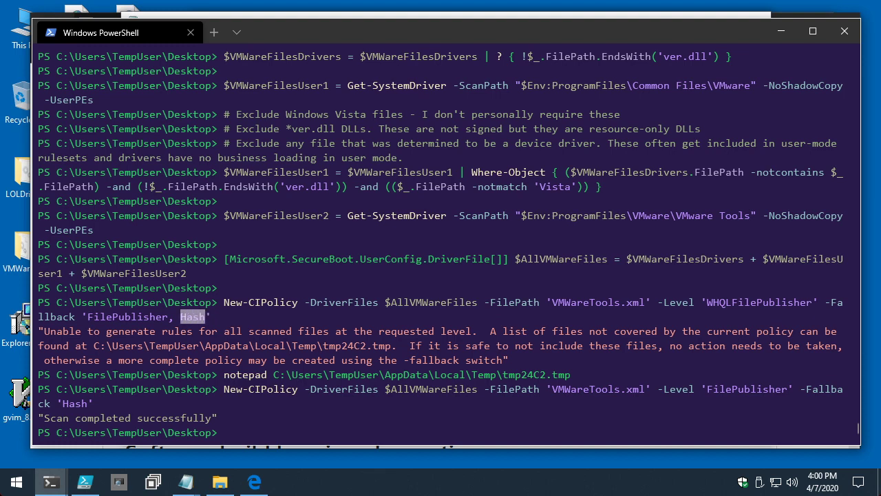
drag(707, 302, 812, 302)
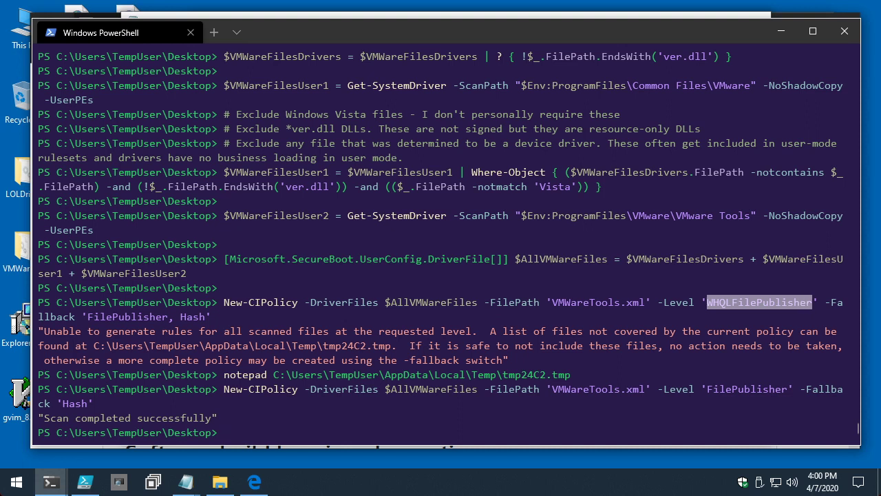
drag(708, 389, 787, 389)
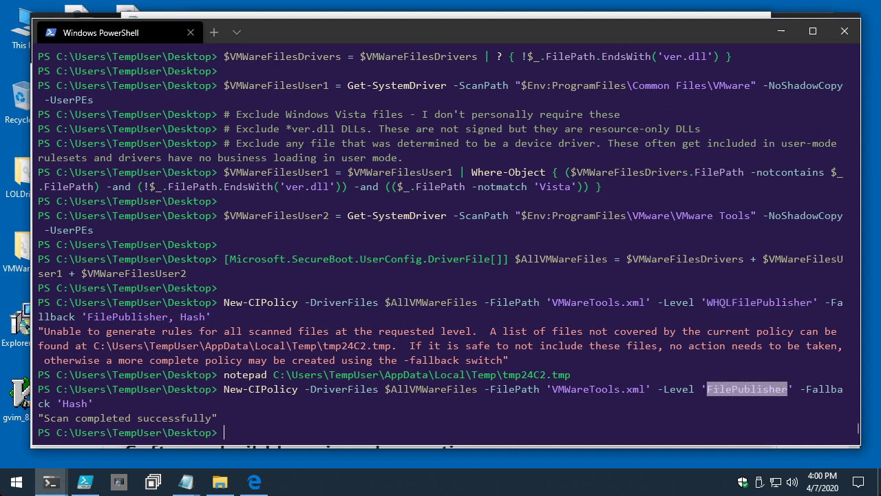
drag(708, 302, 813, 302)
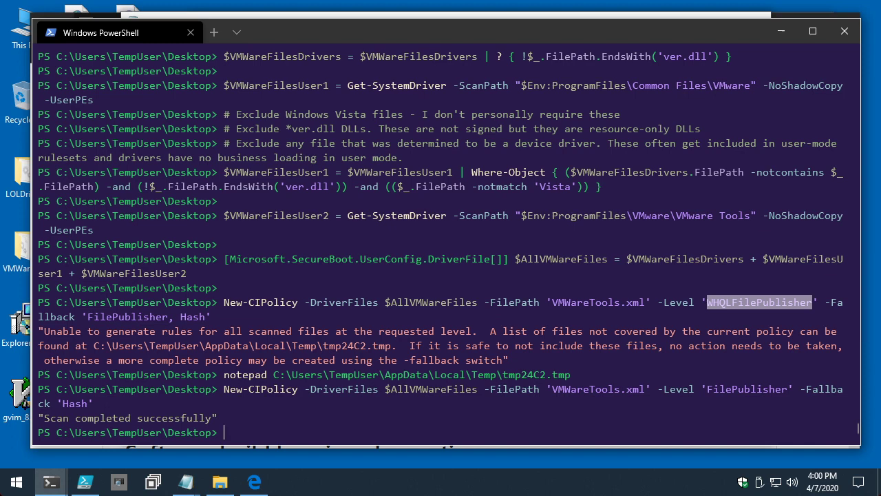
- Remove $VMWareFilesDrivers from the combined file list on script line 13
click(85, 482)
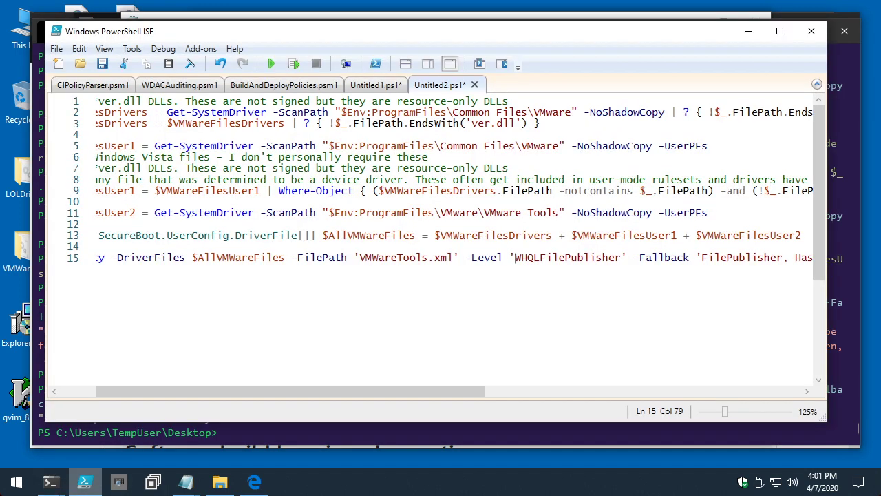
click(274, 298)
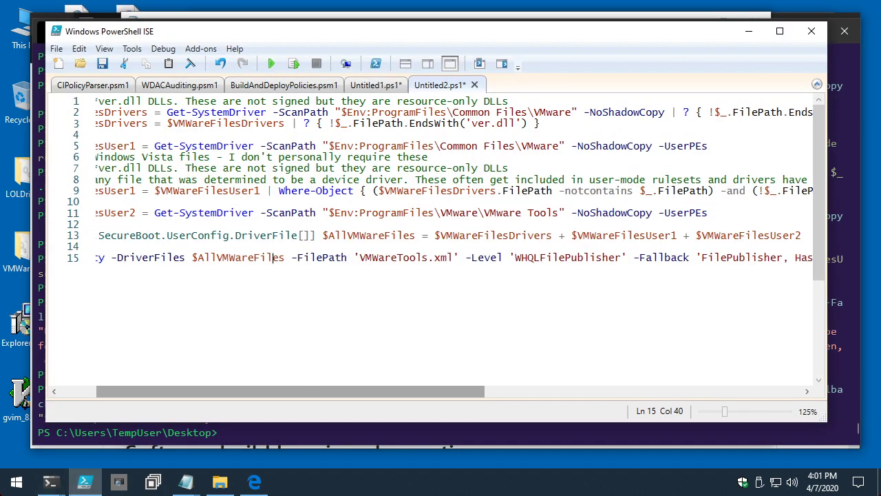
drag(289, 391, 253, 391)
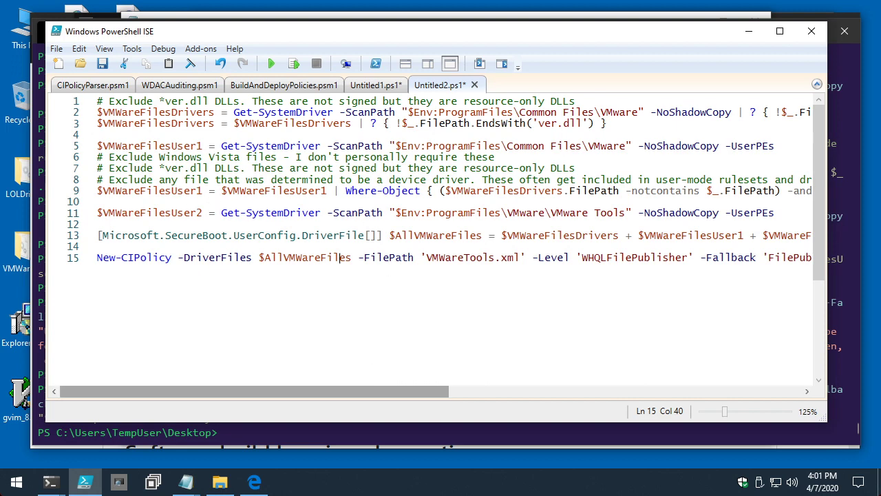
drag(344, 391, 471, 391)
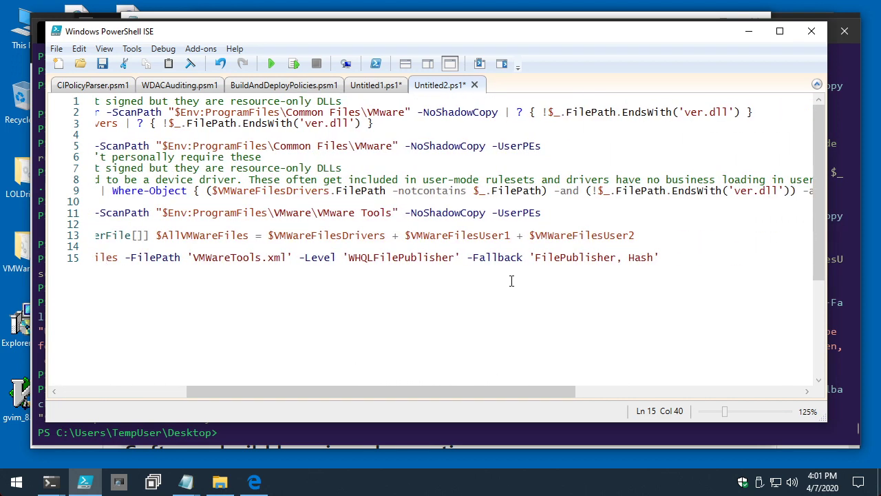
click(508, 245)
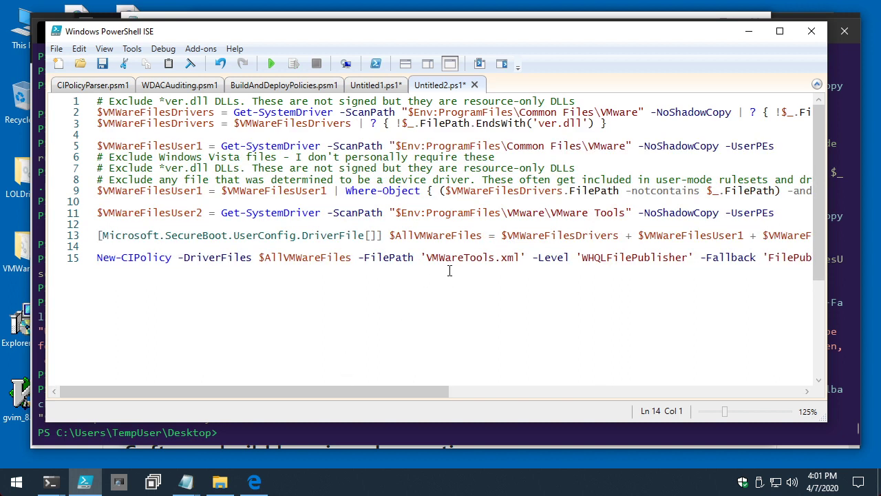
drag(436, 391, 521, 391)
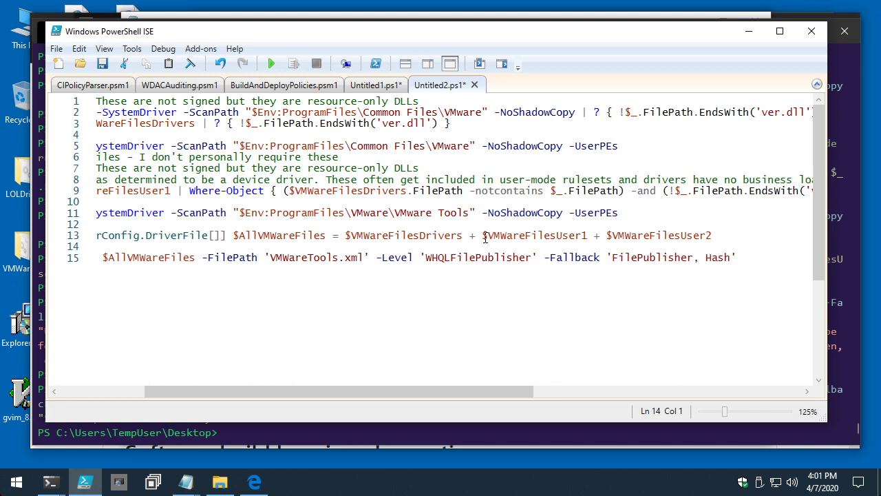
drag(484, 236, 502, 238)
key(Delete)
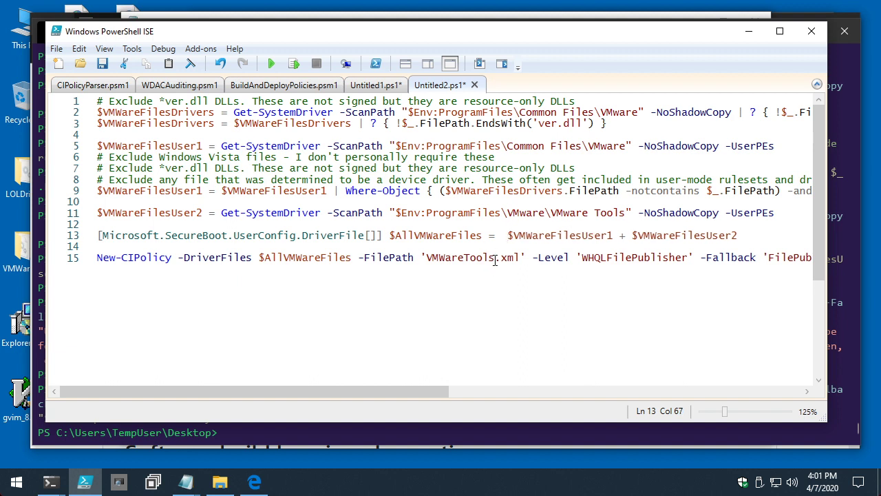
key(BackSpace)
- Rename the policy output file from VMWareTools.xml to VMWareToolsUser.xml
click(494, 261)
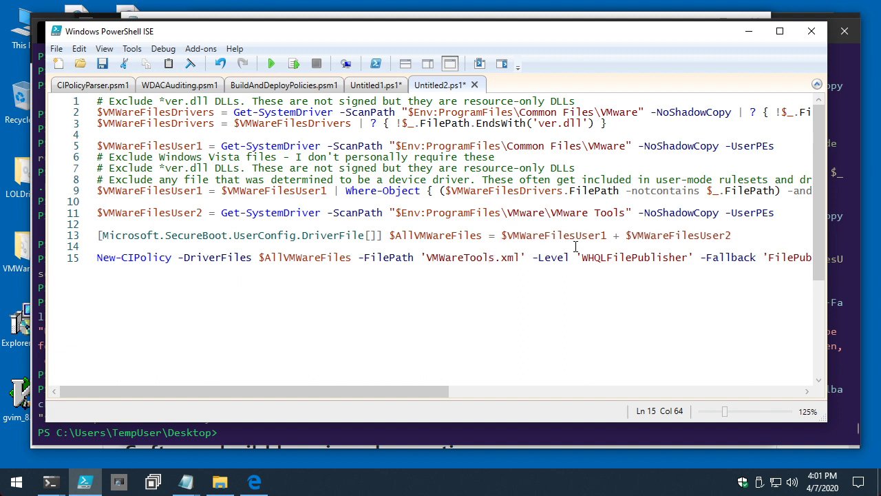
key(Right)
text(User)
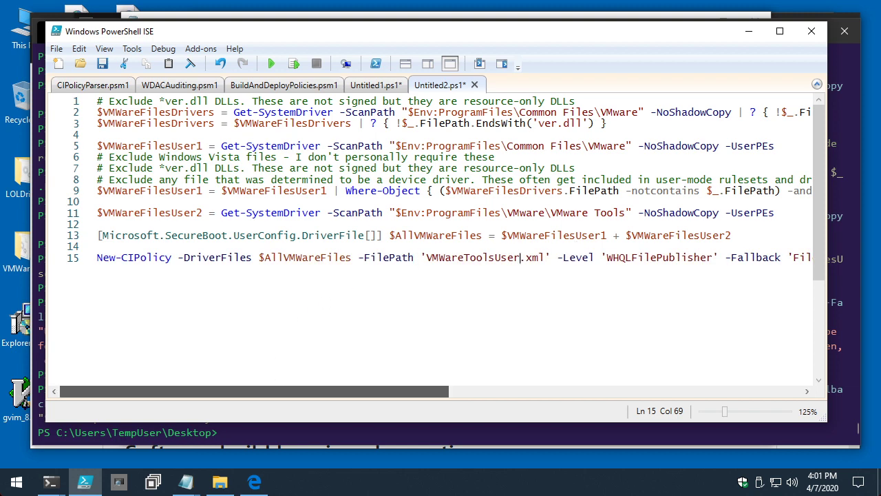
drag(261, 391, 514, 391)
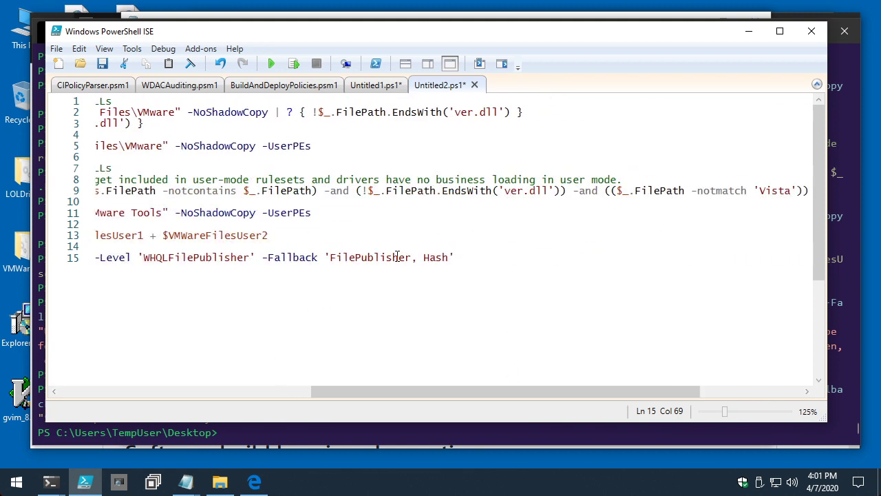
- Change the New-CIPolicy level to FilePublisher and the fallback to Hash only
double_click(386, 257)
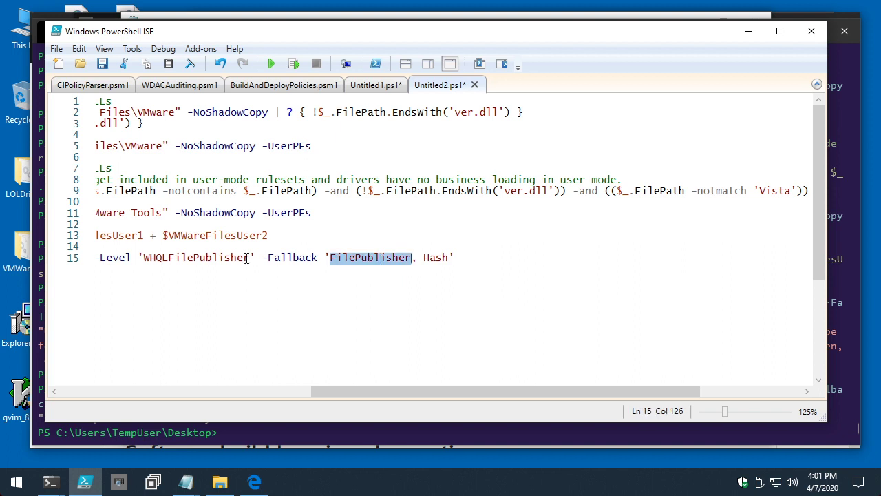
click(169, 257)
key(BackSpace)
key(BackSpace)
key(BackSpace)
key(BackSpace)
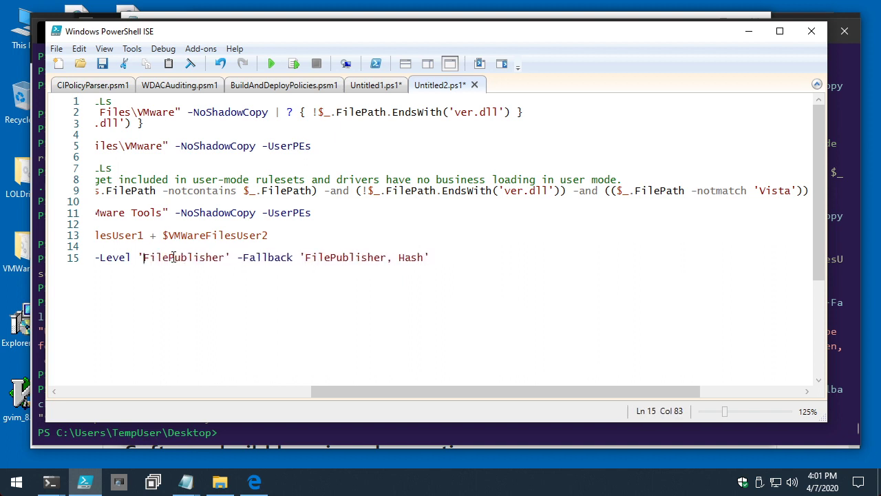
click(376, 260)
click(396, 258)
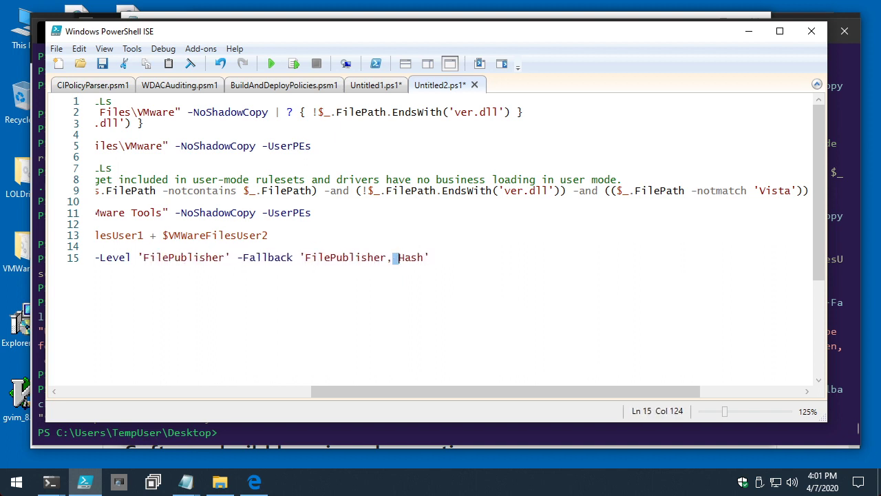
key(BackSpace)
key(BackSpace)
key(BackSpace)
key(BackSpace)
key(BackSpace)
key(BackSpace)
key(BackSpace)
key(BackSpace)
key(BackSpace)
key(BackSpace)
key(BackSpace)
key(BackSpace)
key(BackSpace)
key(BackSpace)
key(BackSpace)
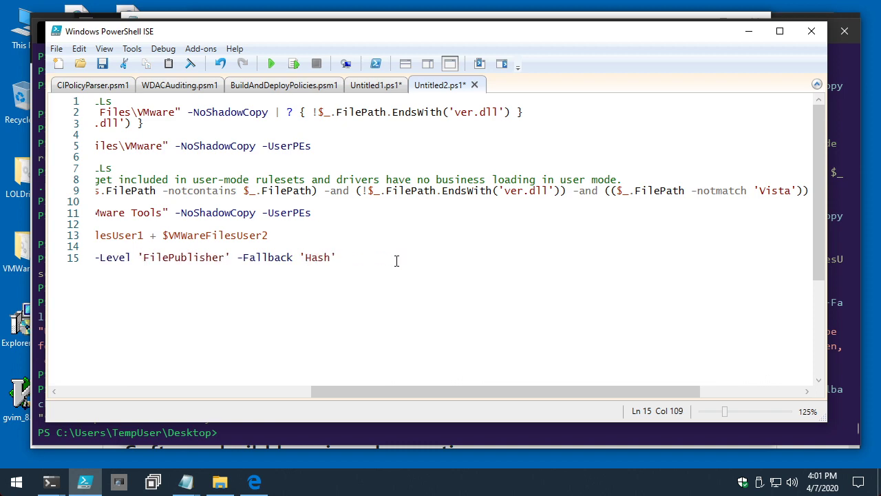
click(399, 261)
key(alt+Tab)
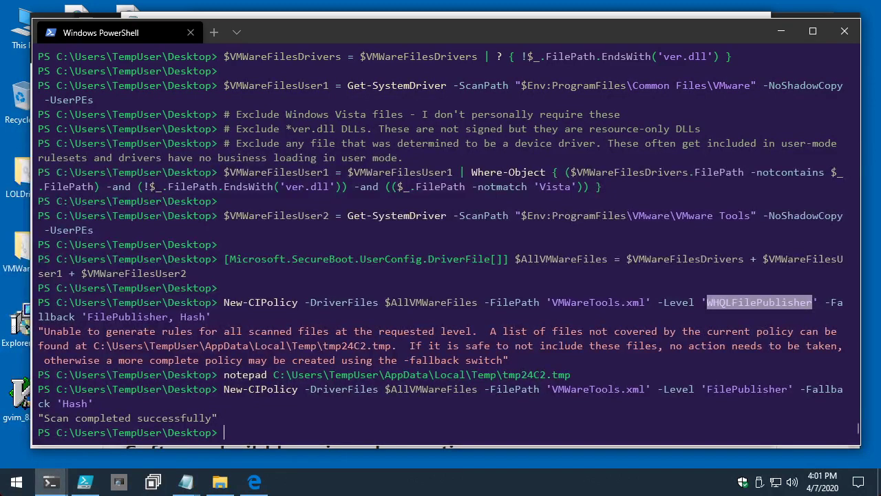
- Select the comreg.exe path line in the tmp24C2.tmp list of uncovered VMware files
mouse_move(186, 482)
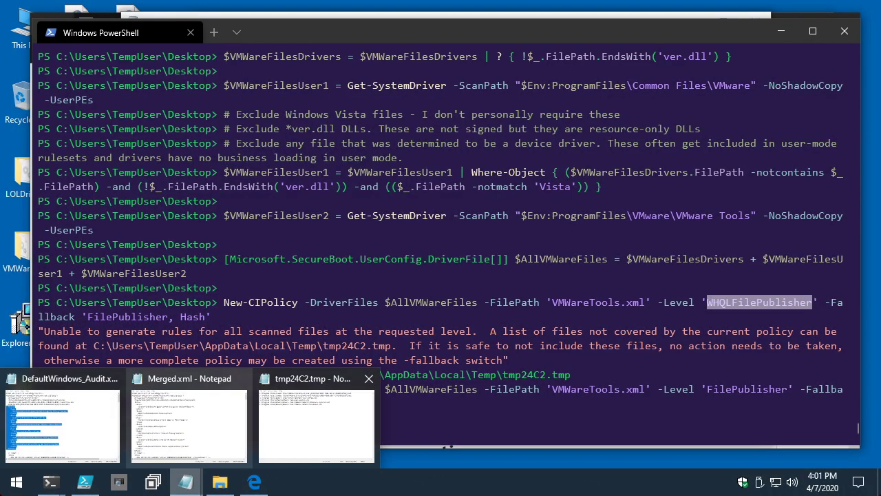
click(290, 412)
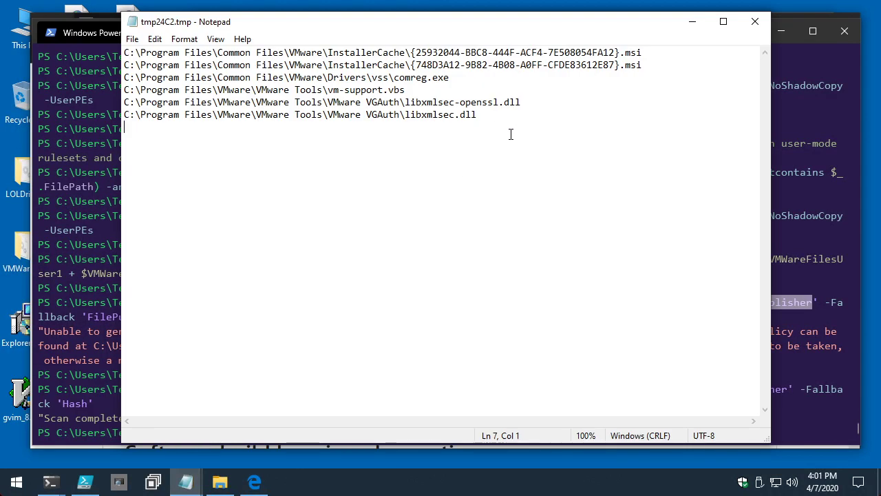
drag(502, 121, 124, 52)
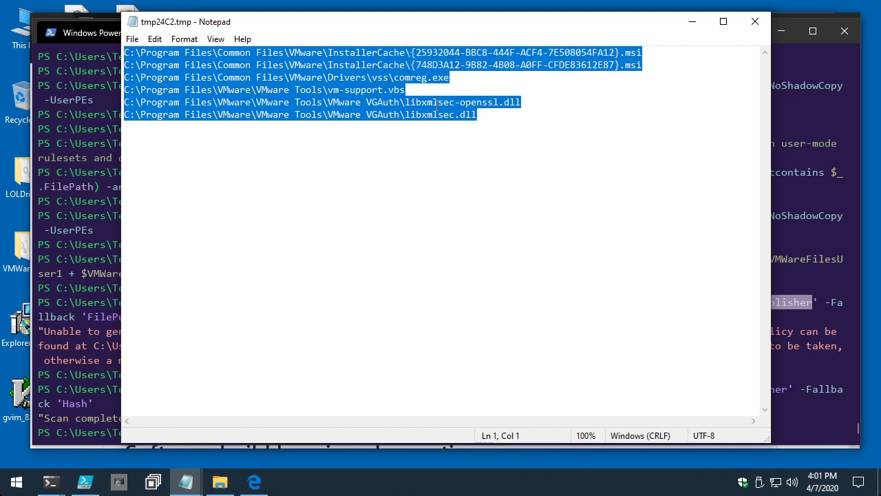
click(436, 103)
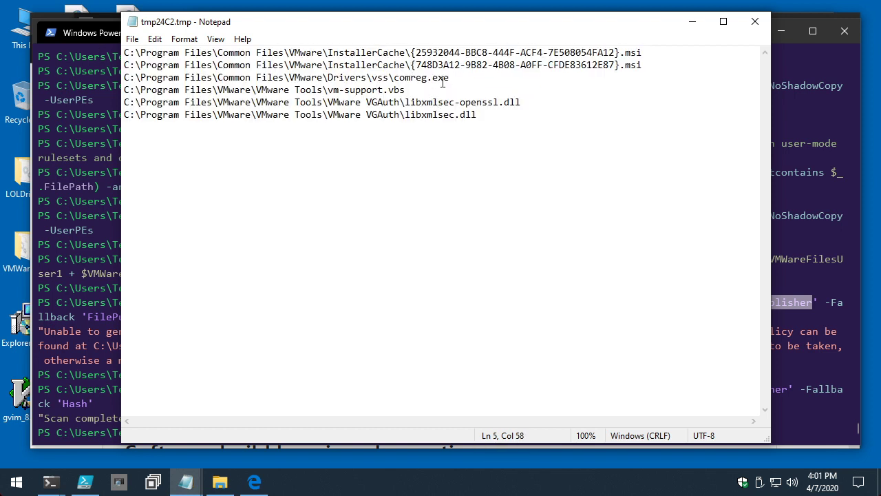
click(459, 78)
drag(460, 78, 123, 77)
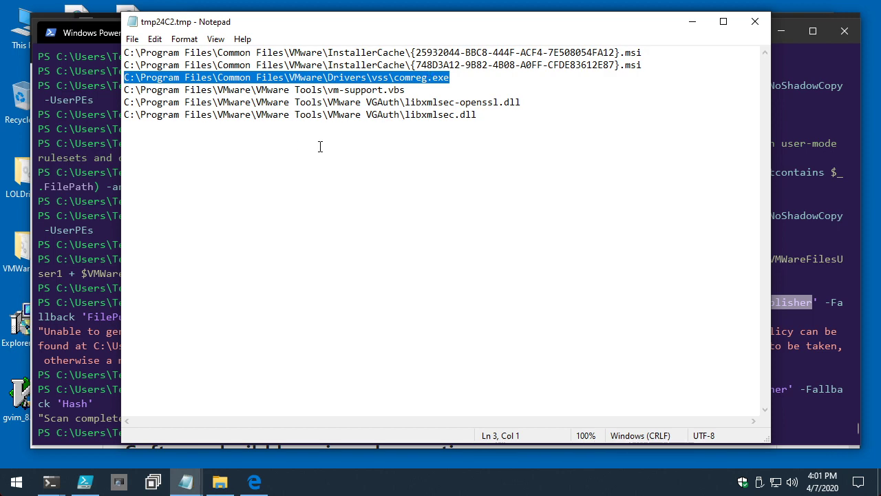
key(alt+Tab)
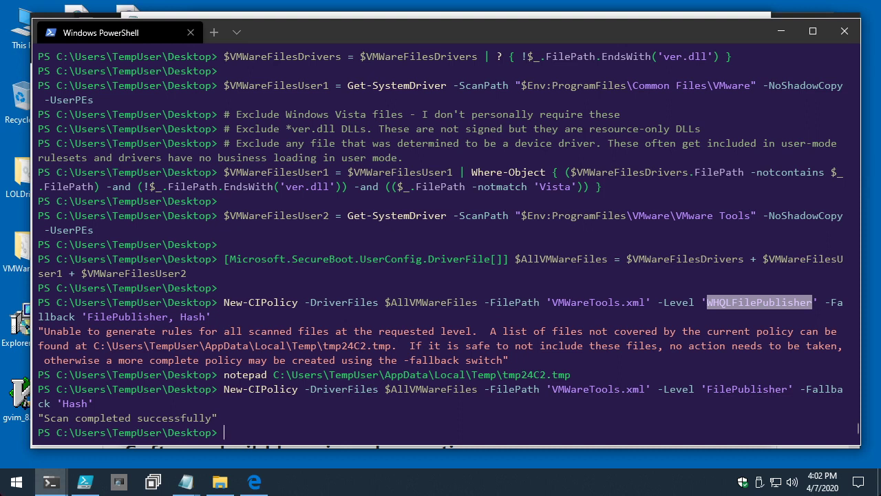
- Store the comreg.exe file in $tmp using Get-Item with its path copied from Notepad
text(Get)
key(BackSpace)
key(BackSpace)
key(BackSpace)
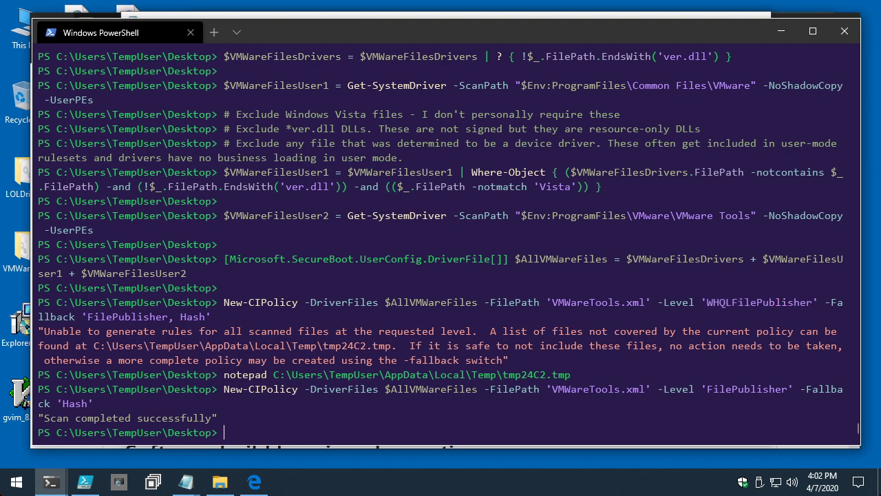
text($tmp = Get-Item)
text(C:\Users\TempUser\AppData\Local\Temp\tmp24C2.tmp)
key(BackSpace)
key(BackSpace)
key(BackSpace)
key(BackSpace)
key(BackSpace)
key(BackSpace)
key(BackSpace)
key(BackSpace)
key(BackSpace)
key(BackSpace)
key(BackSpace)
key(BackSpace)
key(BackSpace)
key(BackSpace)
key(BackSpace)
key(BackSpace)
key(BackSpace)
key(BackSpace)
key(BackSpace)
key(BackSpace)
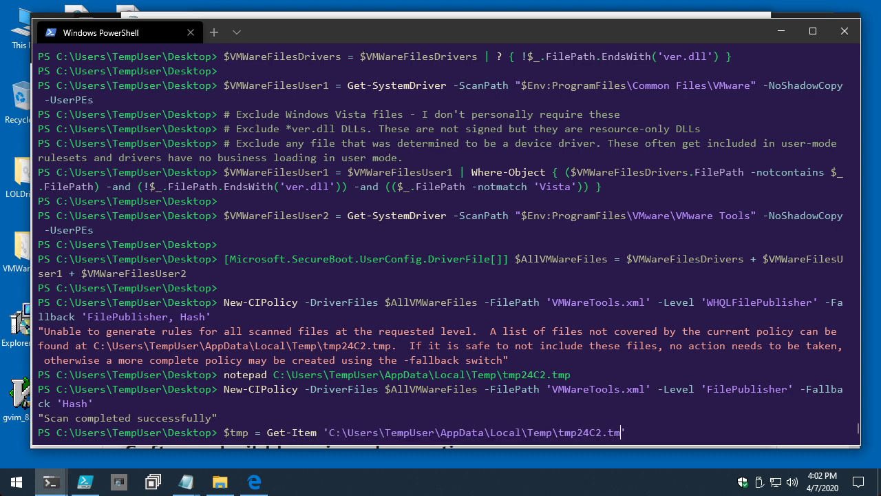
key(BackSpace)
key(BackSpace)
key(BackSpace)
key(BackSpace)
key(BackSpace)
key(BackSpace)
key(BackSpace)
key(BackSpace)
key(BackSpace)
key(BackSpace)
key(BackSpace)
key(BackSpace)
key(BackSpace)
key(BackSpace)
key(BackSpace)
key(BackSpace)
key(BackSpace)
key(BackSpace)
key(BackSpace)
key(BackSpace)
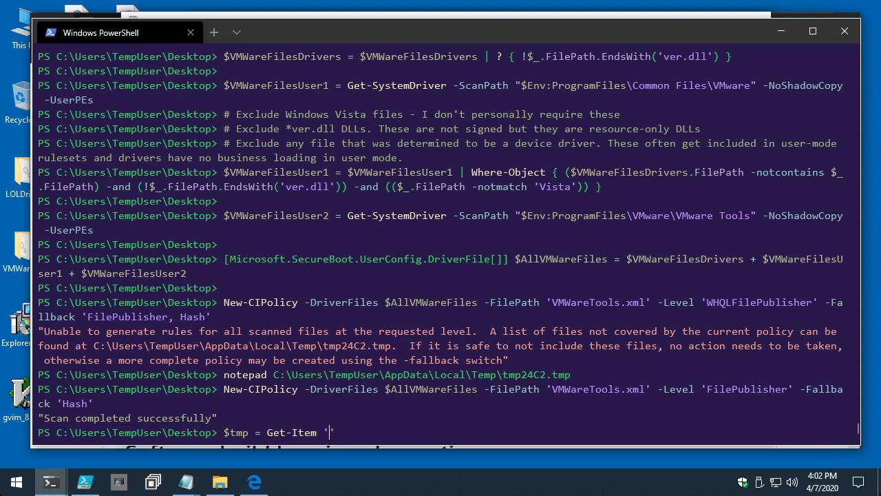
key(alt+Tab)
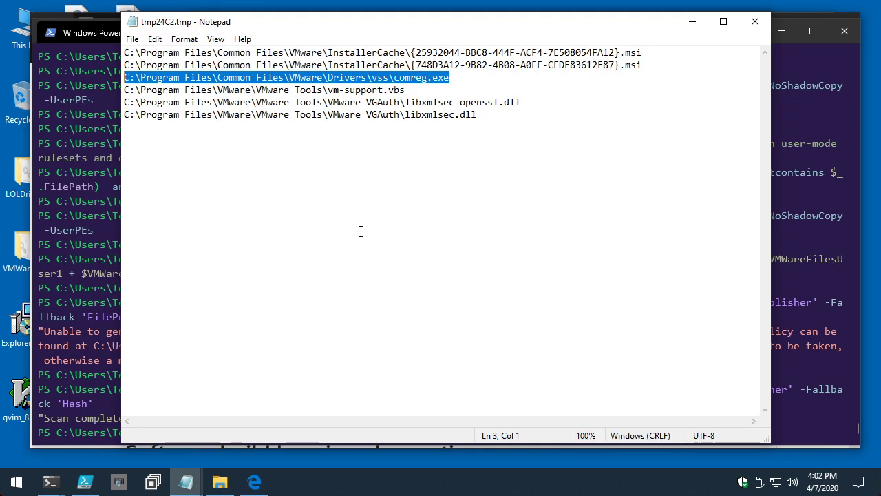
key(ctrl+c)
key(alt+Tab)
key(ctrl+v)
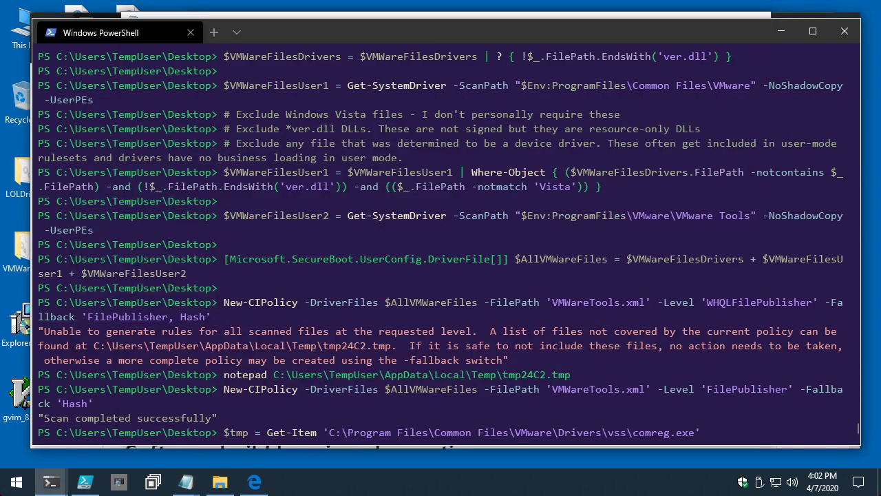
key(Return)
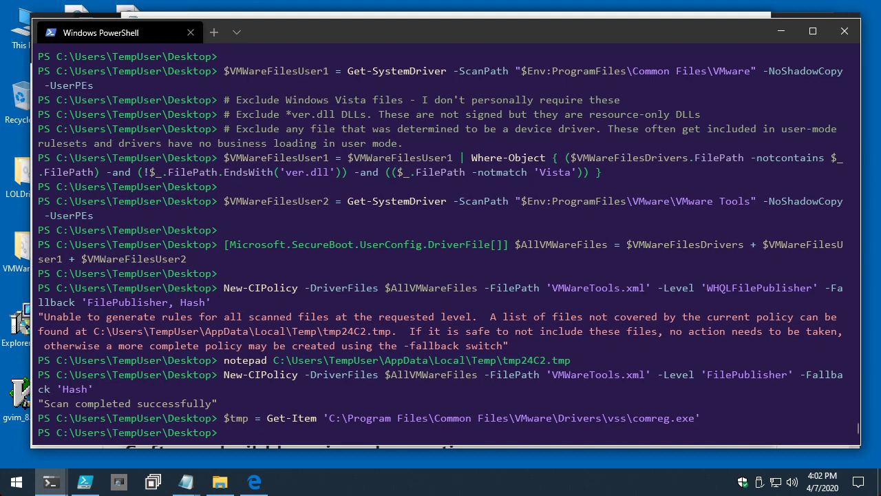
- Display $tmp, $tmp.VersionInfo, and all VersionInfo properties via | fl for comreg.exe
text($tmp)
key(Return)
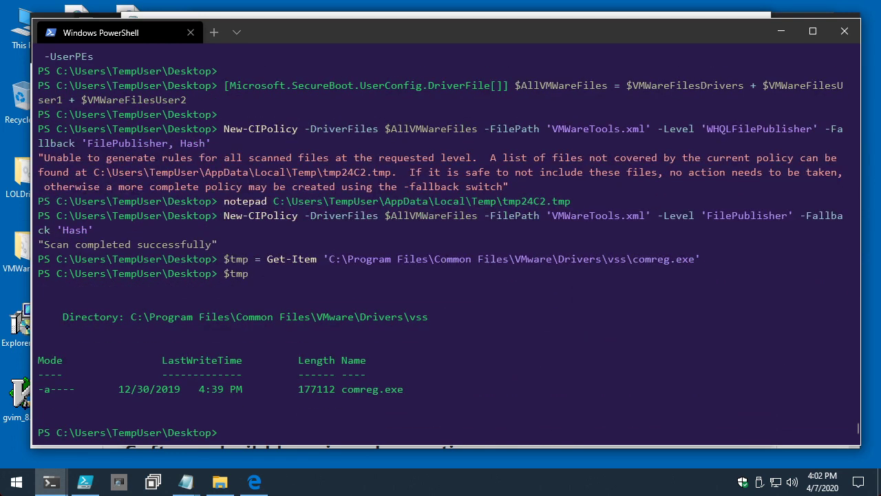
key(Up)
text(.VersionInfo)
key(Return)
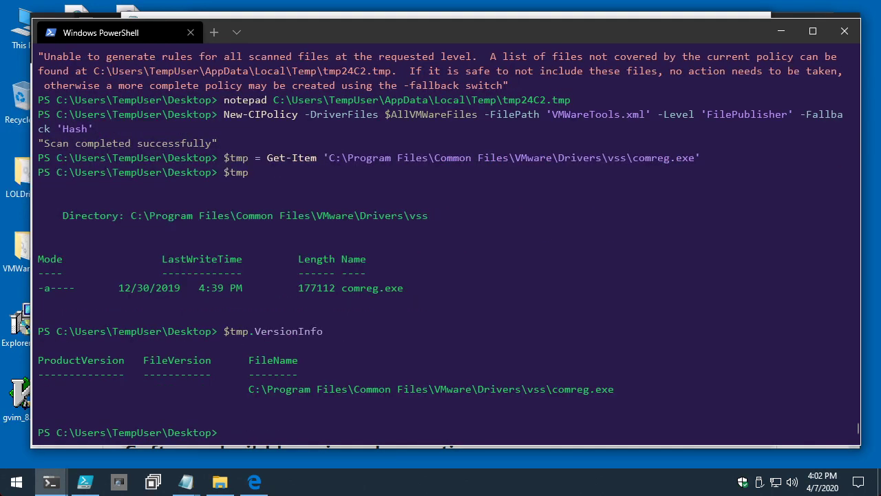
key(Up)
text(| fl)
key(Return)
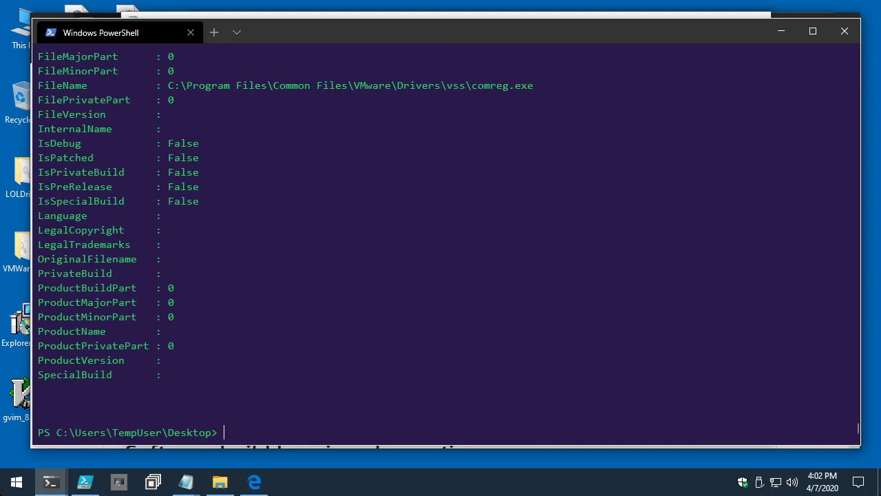
- Highlight comreg.exe's blank FileVersion and OriginalFilename fields, then copy its FileName path
scroll(441, 234, up, 4)
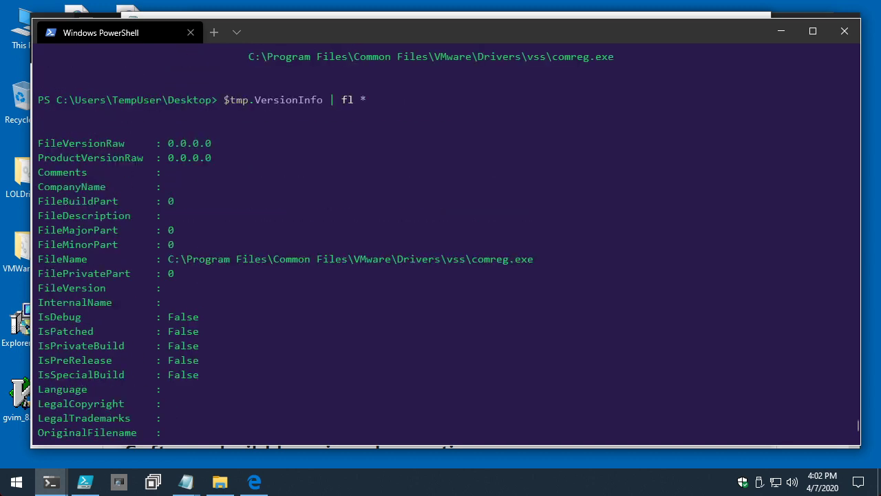
drag(38, 172, 243, 273)
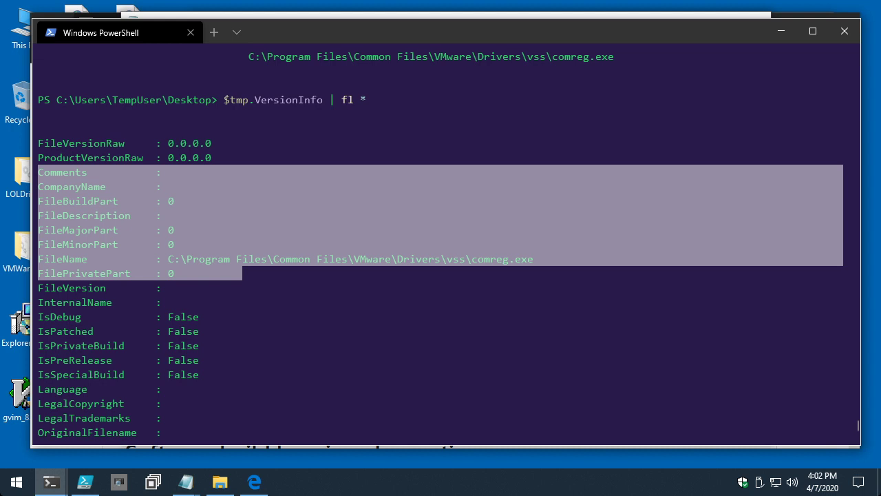
right_click(233, 259)
drag(233, 259, 844, 434)
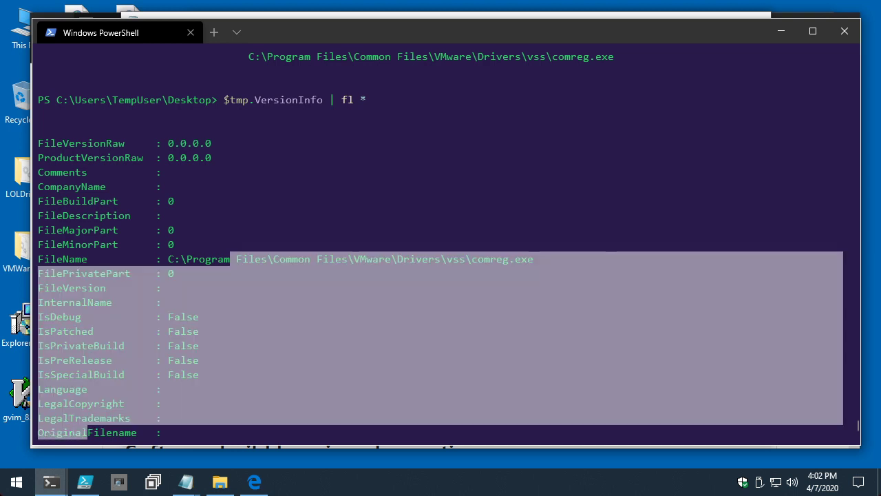
drag(50, 432, 161, 432)
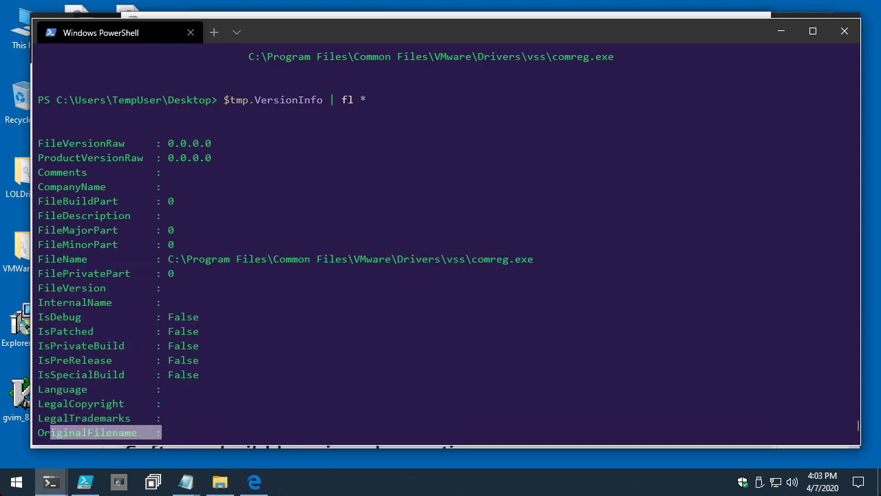
drag(38, 143, 106, 143)
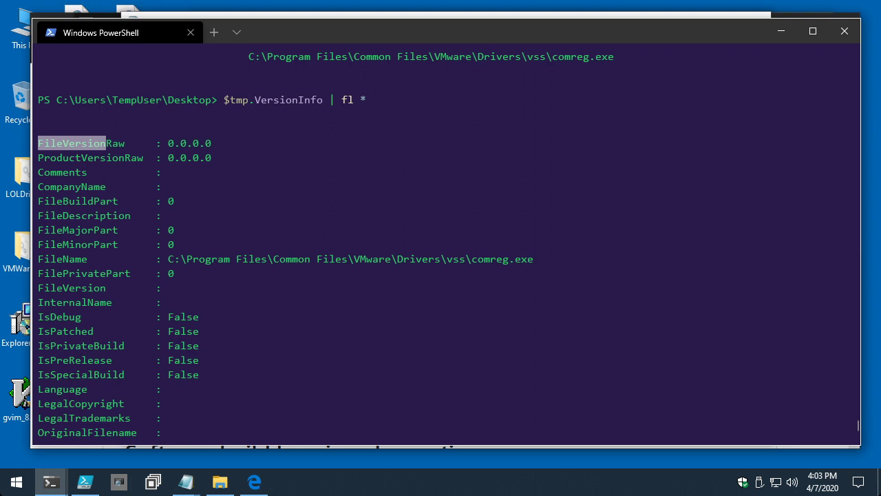
drag(169, 259, 534, 258)
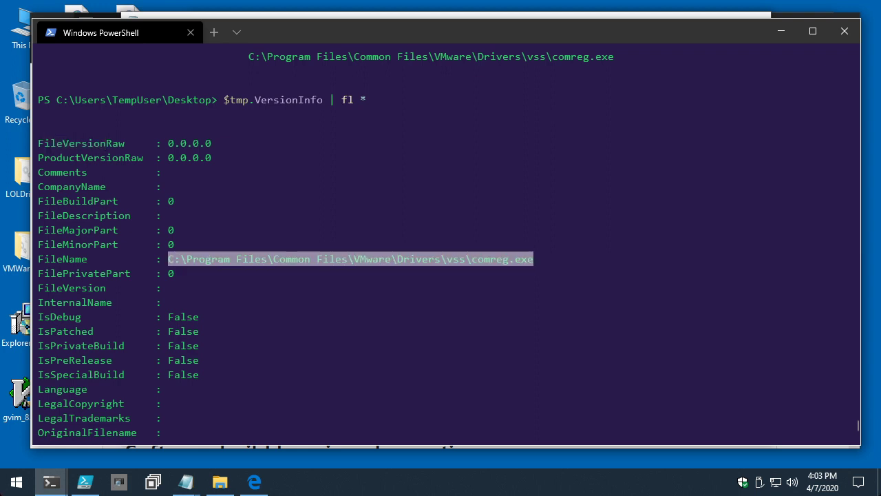
key(ctrl+c)
- Start a Get-AuthenticodeSignature '' command at the prompt
scroll(441, 234, down, 4)
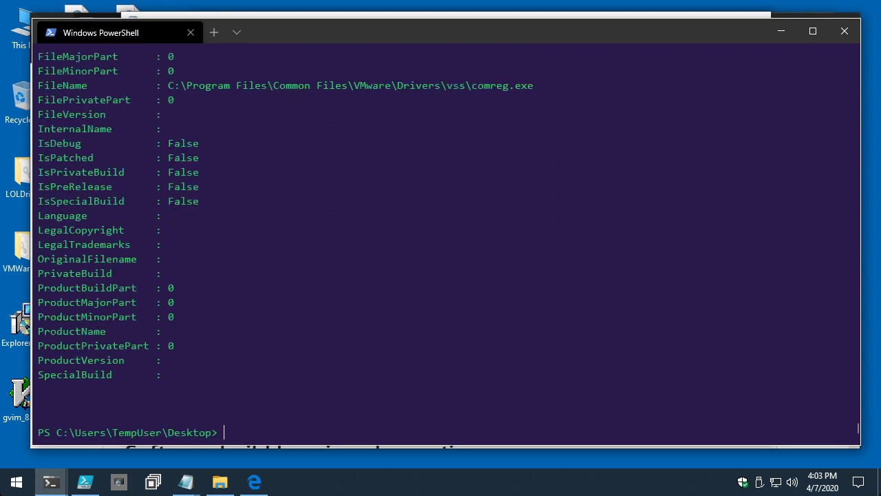
text(G4et-)
key(BackSpace)
key(BackSpace)
key(BackSpace)
key(BackSpace)
text(Get-Auth)
key(Tab)
text('')
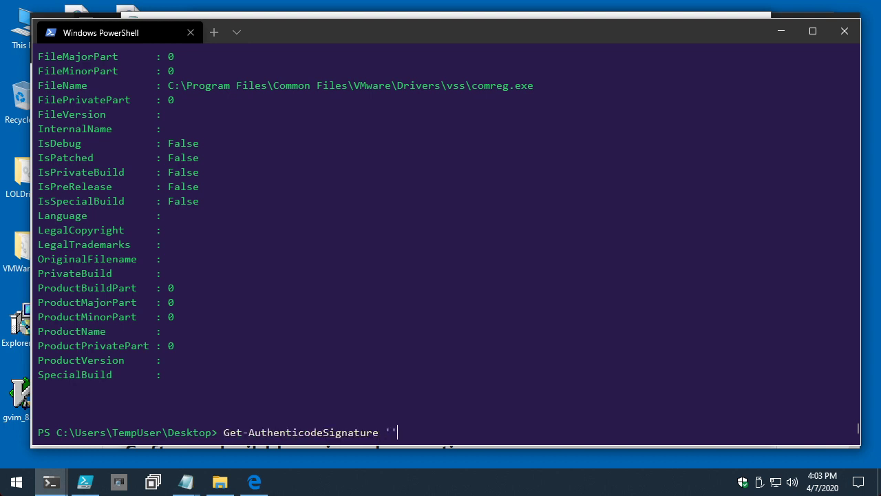
key(ctrl+v)
key(Return)
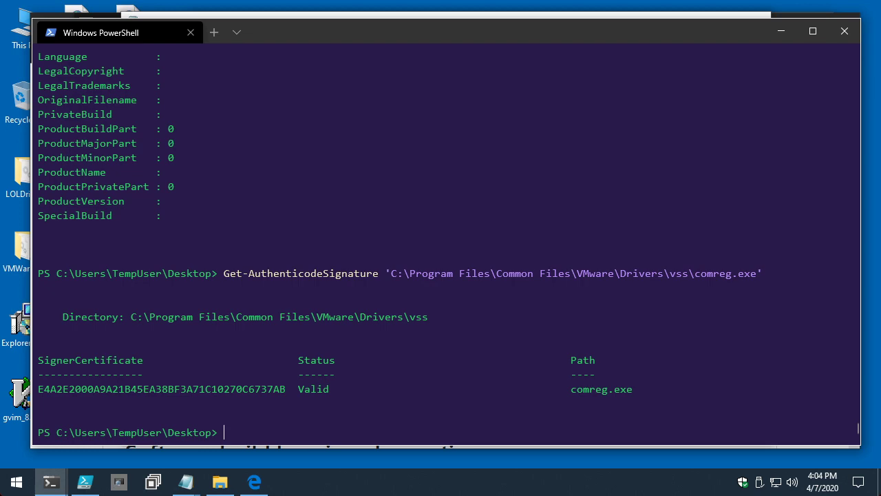
scroll(446, 237, up, 9)
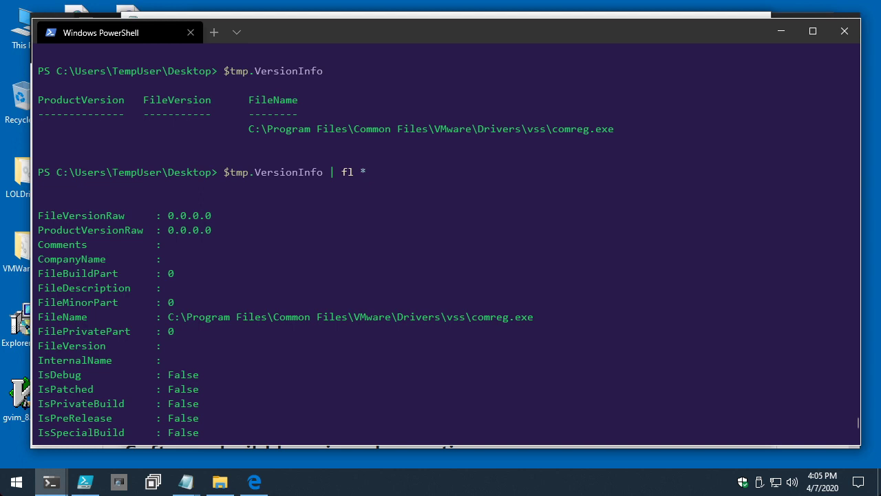
drag(44, 288, 131, 288)
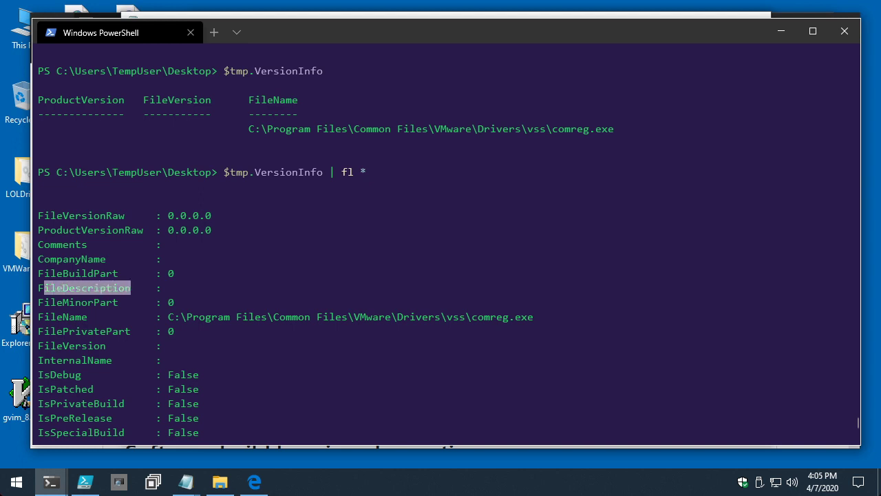
drag(44, 360, 113, 360)
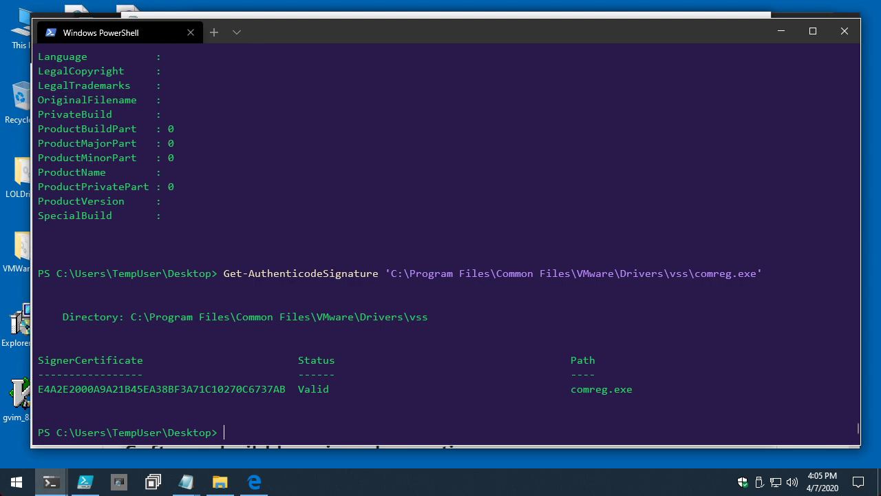
text(New-)
text(Ci)
key(Tab)
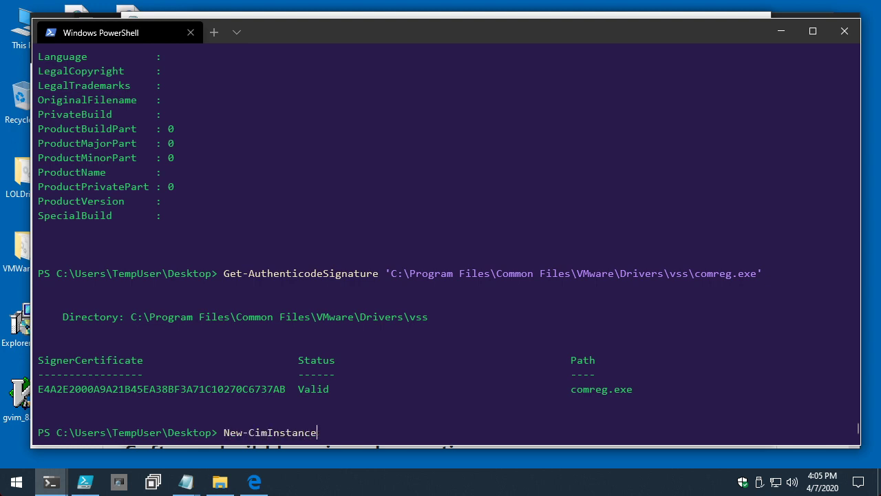
key(Tab)
key(BackSpace)
key(BackSpace)
key(BackSpace)
key(BackSpace)
key(BackSpace)
key(BackSpace)
key(BackSpace)
key(BackSpace)
key(BackSpace)
text(I)
key(Tab)
text(-A)
key(Tab)
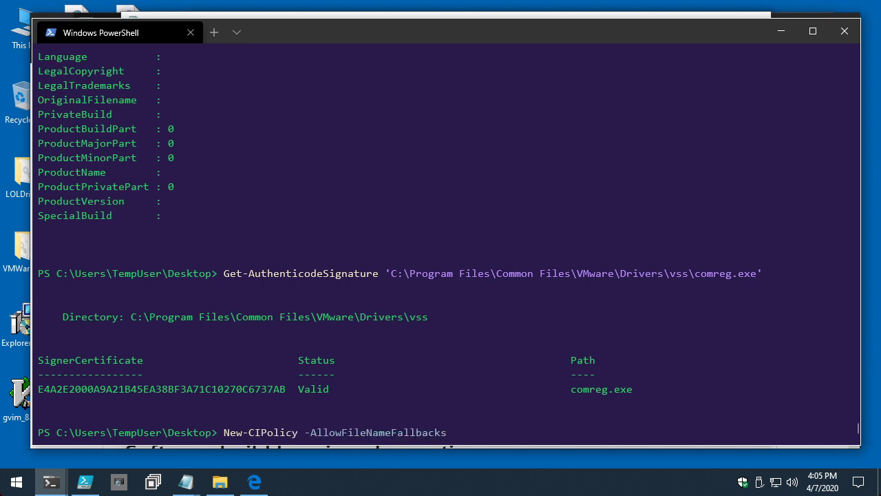
key(BackSpace)
key(BackSpace)
key(BackSpace)
key(BackSpace)
key(BackSpace)
key(BackSpace)
key(BackSpace)
key(BackSpace)
key(BackSpace)
key(BackSpace)
key(BackSpace)
key(BackSpace)
key(BackSpace)
key(BackSpace)
key(BackSpace)
key(BackSpace)
key(BackSpace)
key(BackSpace)
key(BackSpace)
key(BackSpace)
key(BackSpace)
key(BackSpace)
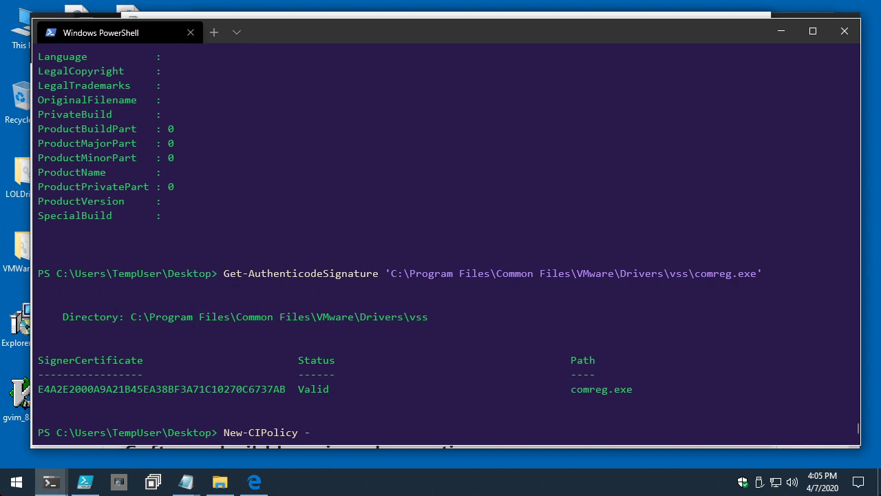
key(Tab)
key(Tab)
key(Tab)
key(Tab)
key(Tab)
key(Tab)
key(Tab)
key(Tab)
key(Tab)
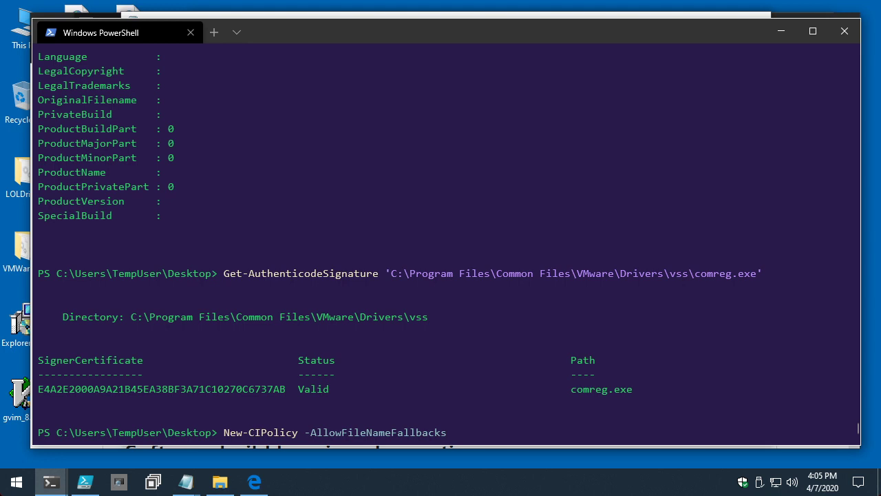
key(Tab)
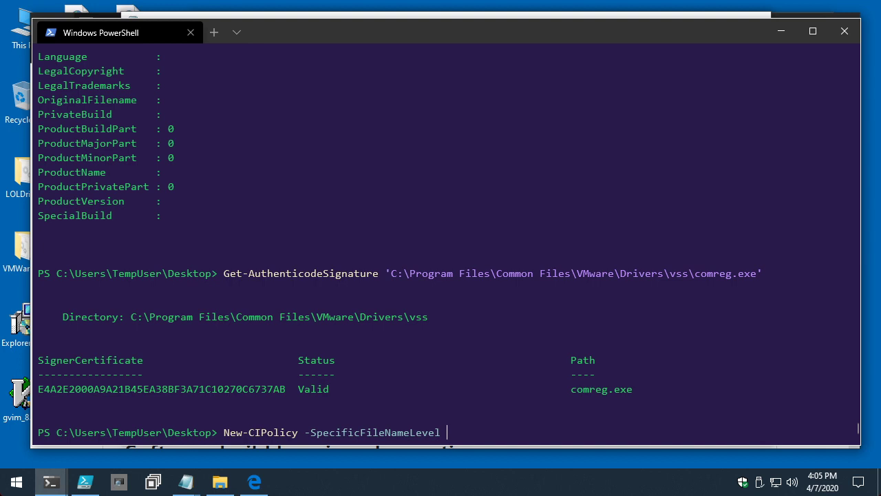
text(FileDescription)
key(Tab)
key(Tab)
key(Tab)
key(Tab)
key(Tab)
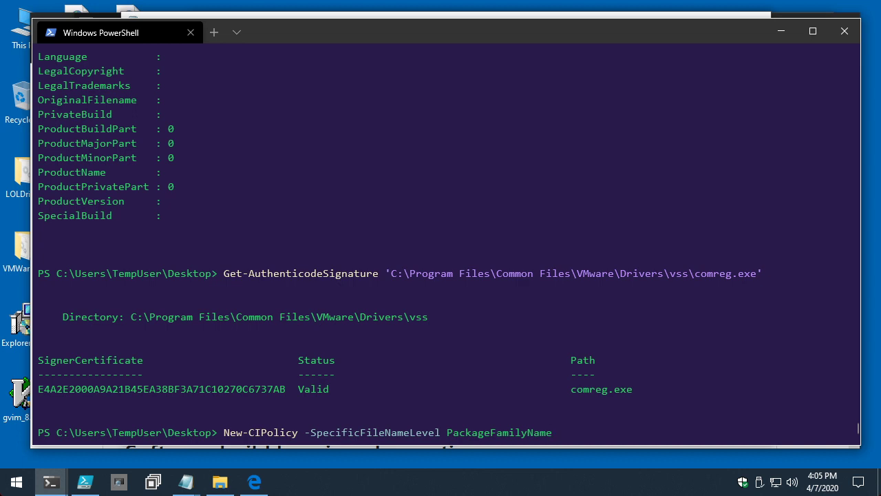
key(Tab)
key(ctrl+c)
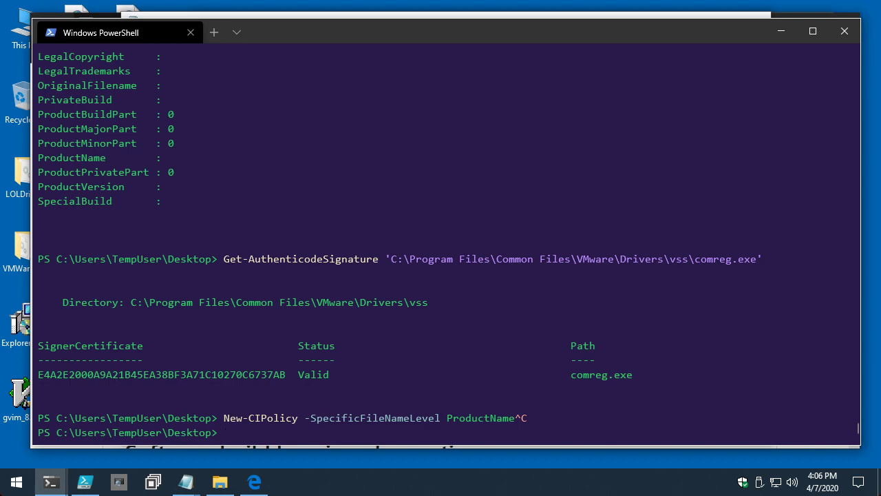
key(alt+Tab)
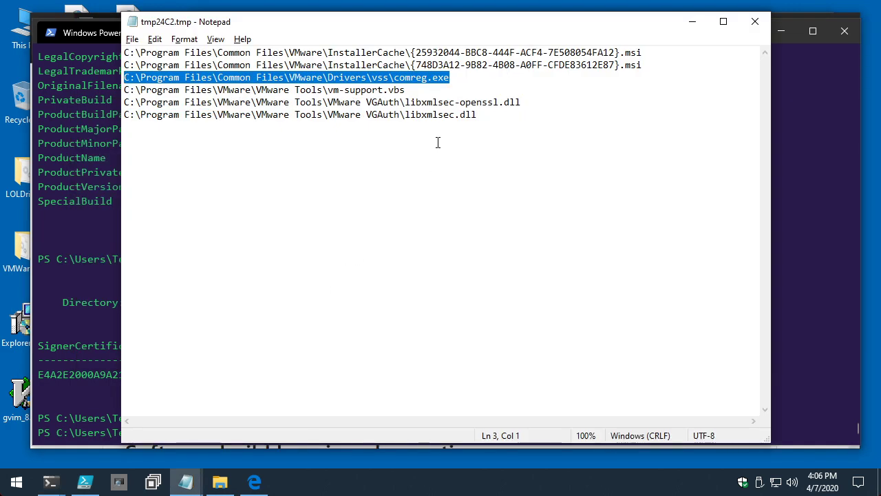
- Select the comreg.exe path on line 3 and the installer cache path on line 2 in tmp24C2.tmp
click(534, 122)
click(515, 110)
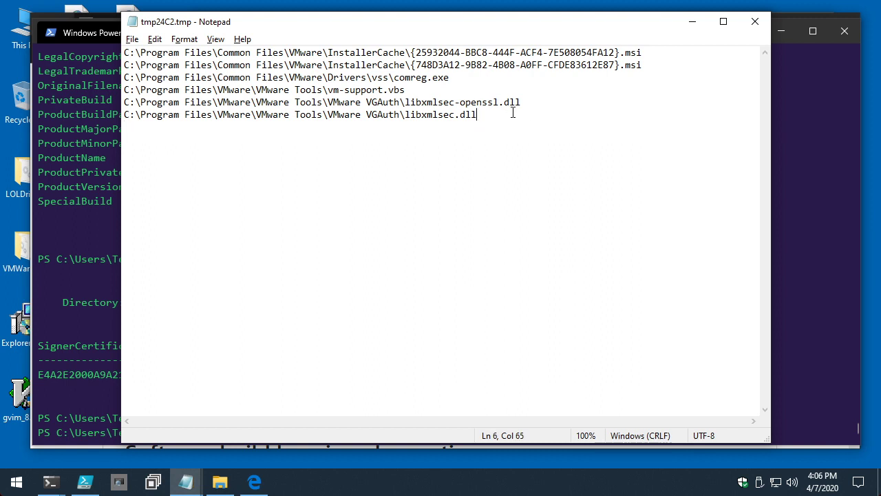
drag(476, 77, 137, 77)
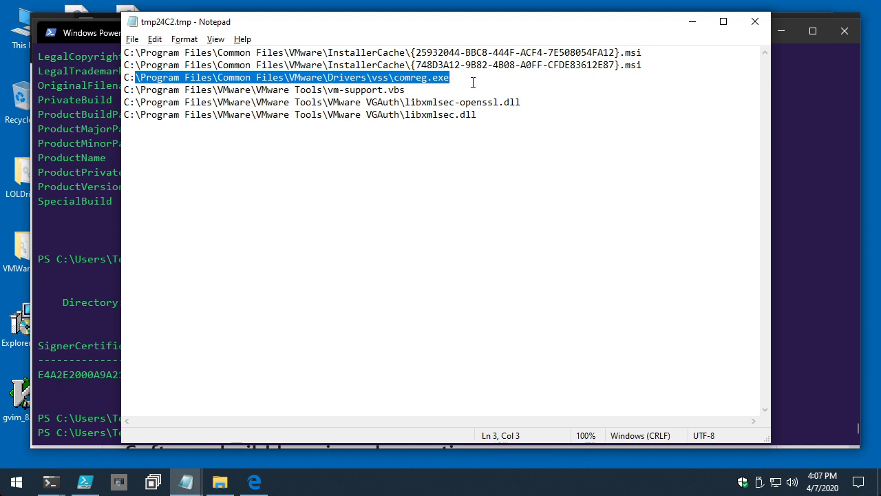
click(649, 67)
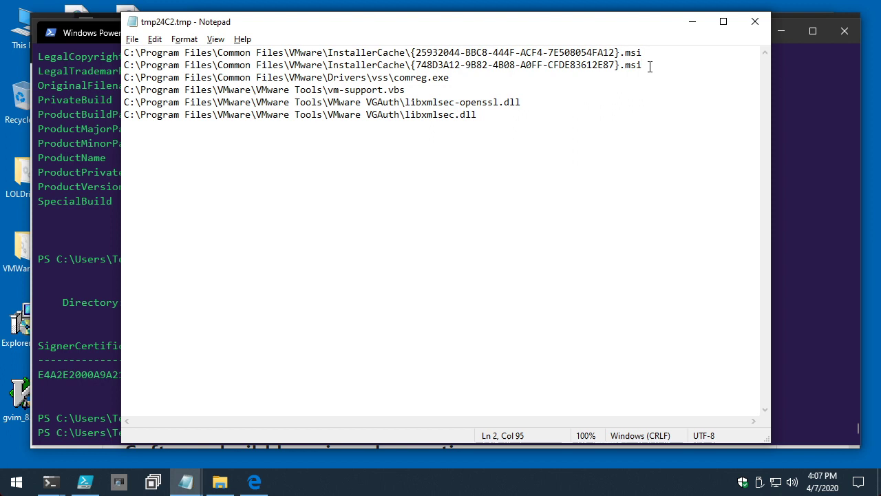
drag(648, 67, 35, 52)
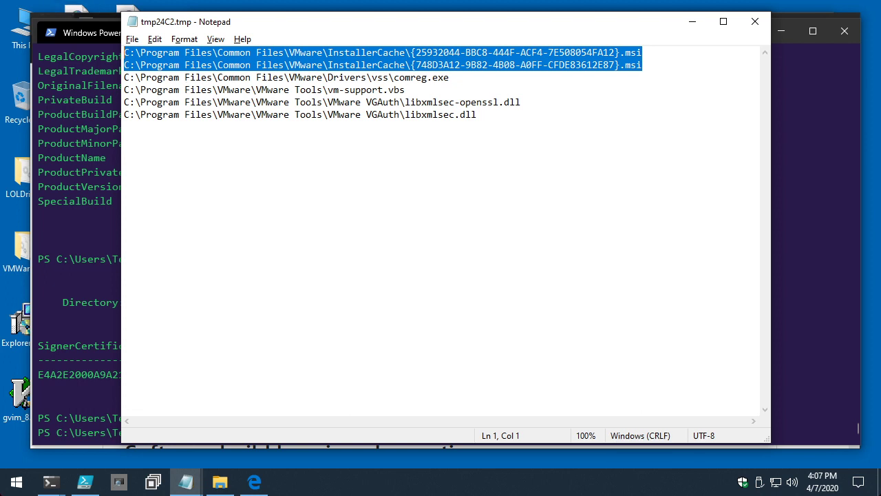
click(84, 482)
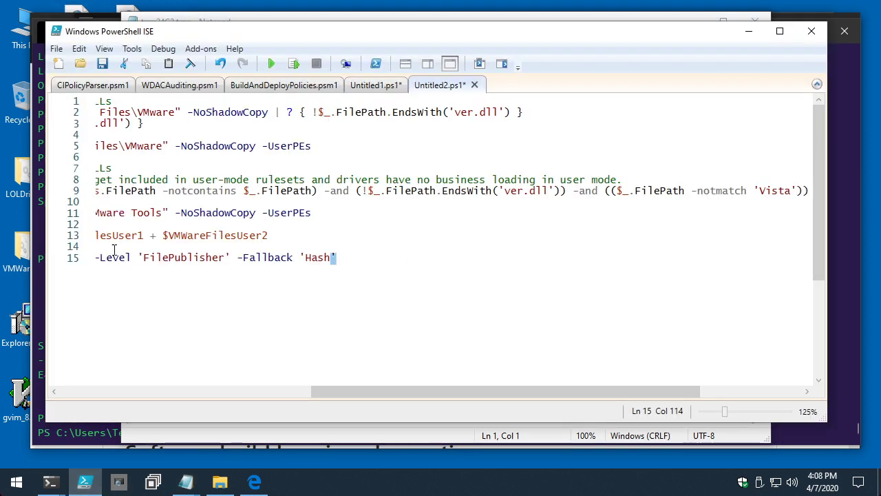
- Select ISE script lines 13–15 that build VMWareToolsUser.xml and begin entering them in the console
click(350, 249)
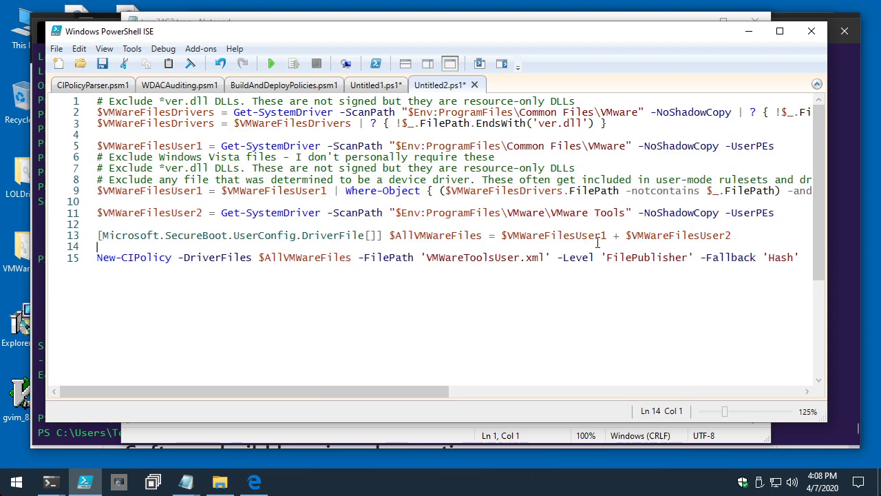
scroll(539, 278, right, 5)
click(539, 277)
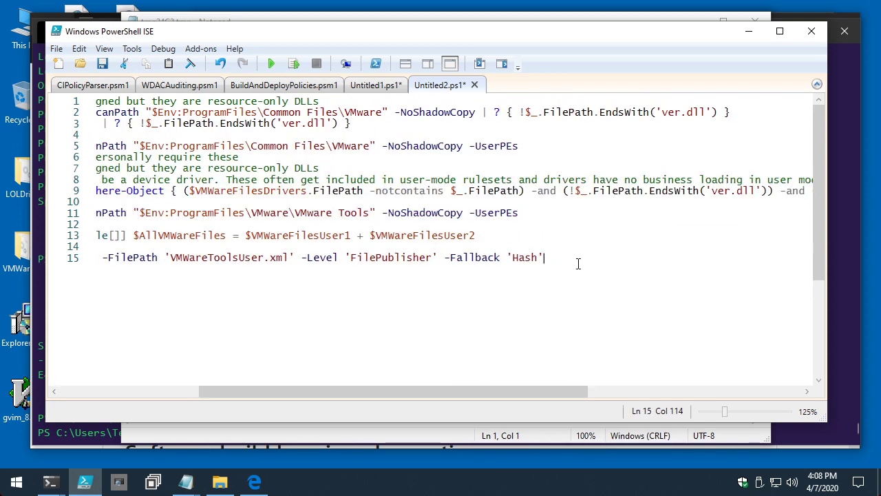
key(Return)
key(shift+Up)
key(shift+Up)
key(shift+Up)
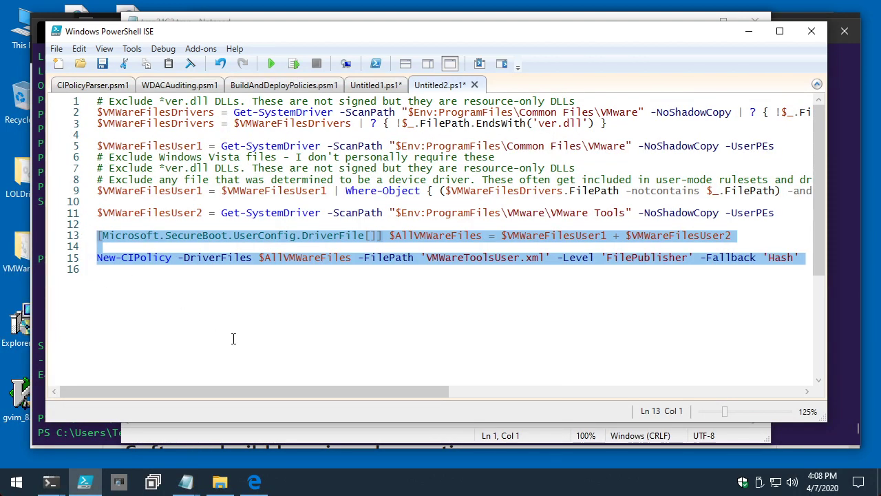
key(alt+Tab)
key(alt+Tab)
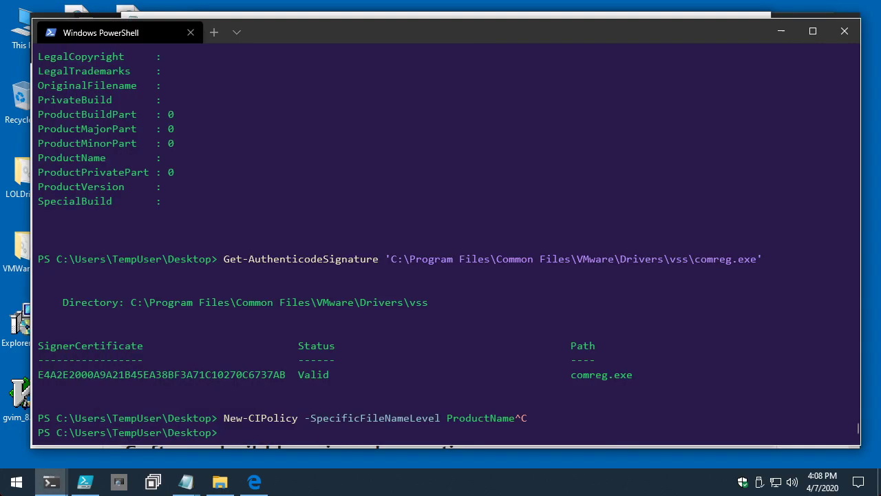
text([Mi)
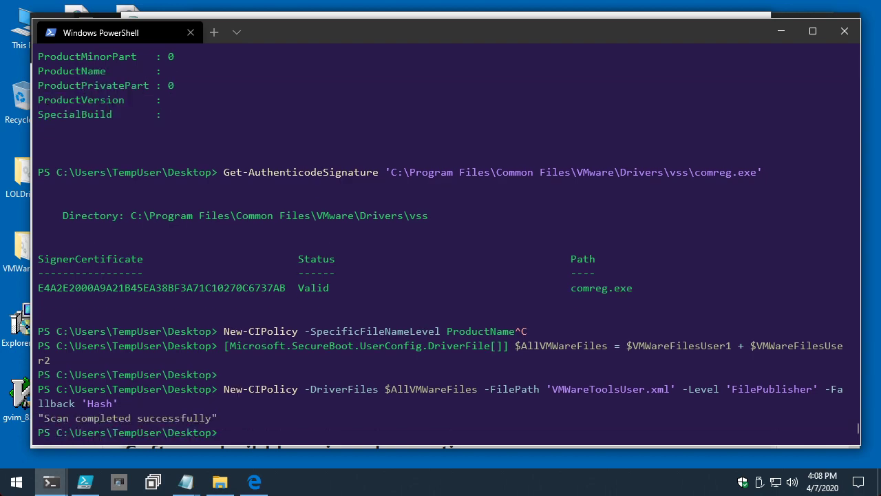
- Minimize the console, ISE, Notepad, browser and WDACTools windows to reveal the desktop
click(781, 31)
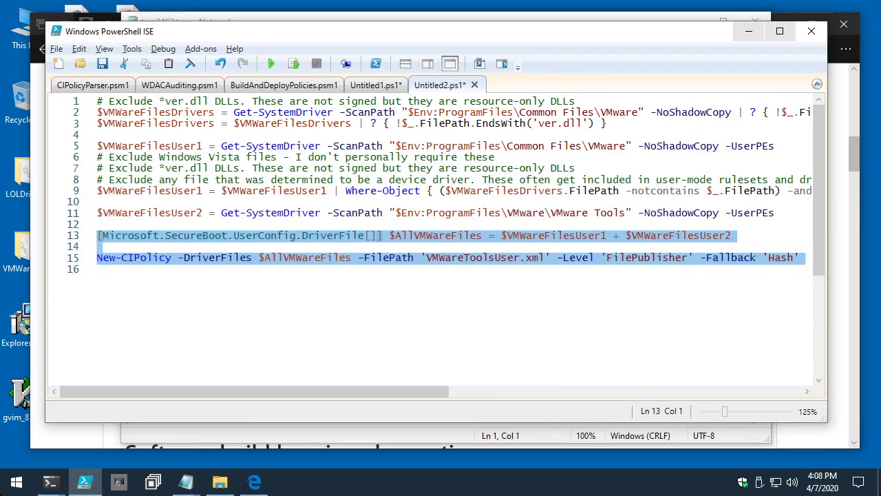
click(748, 27)
click(693, 21)
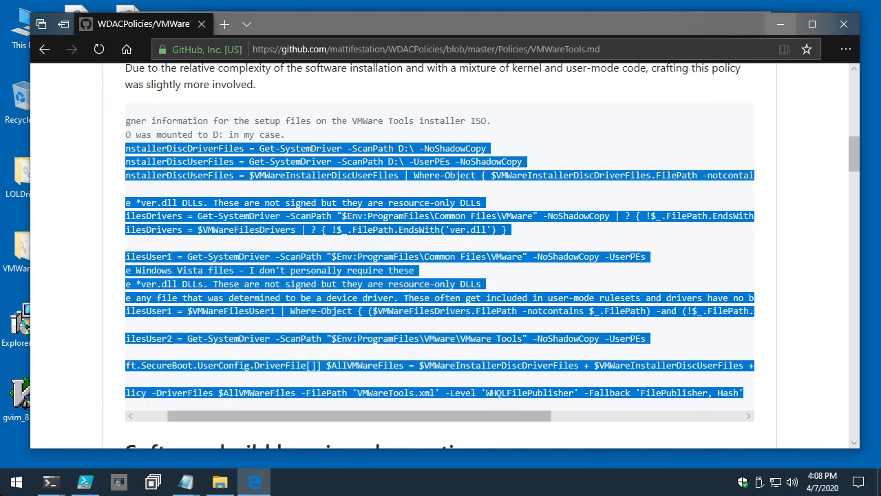
click(781, 23)
click(692, 21)
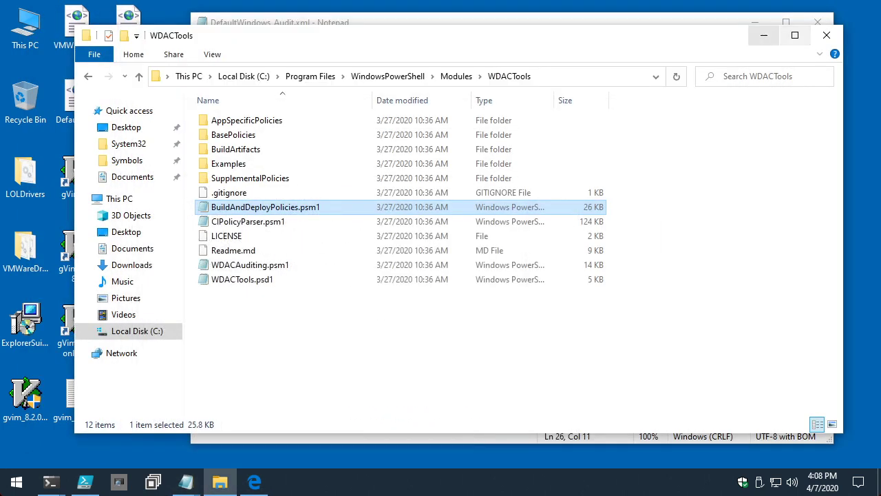
click(755, 22)
click(754, 22)
- Line up Merged.xml, gvim.xml, VMWare.xml, VMWareTools.xml and VMWareToolsUser.xml along the desktop's top row
drag(128, 100, 232, 26)
drag(128, 25, 283, 26)
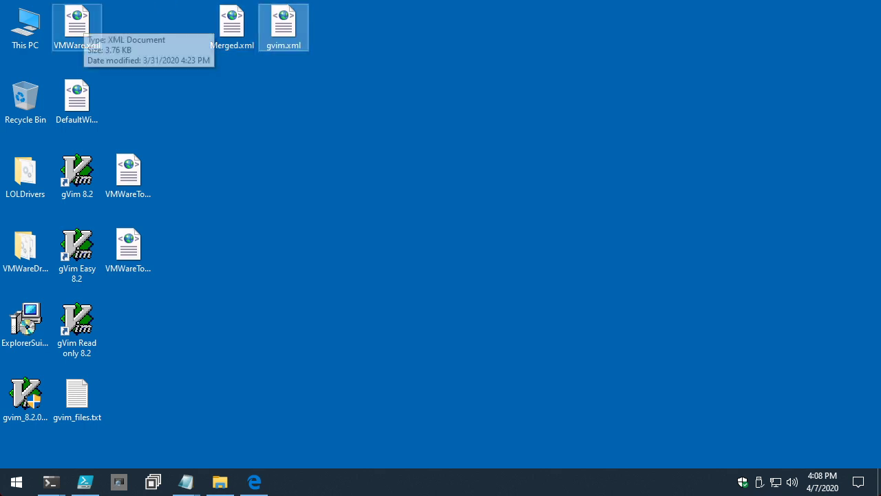
drag(76, 25, 334, 25)
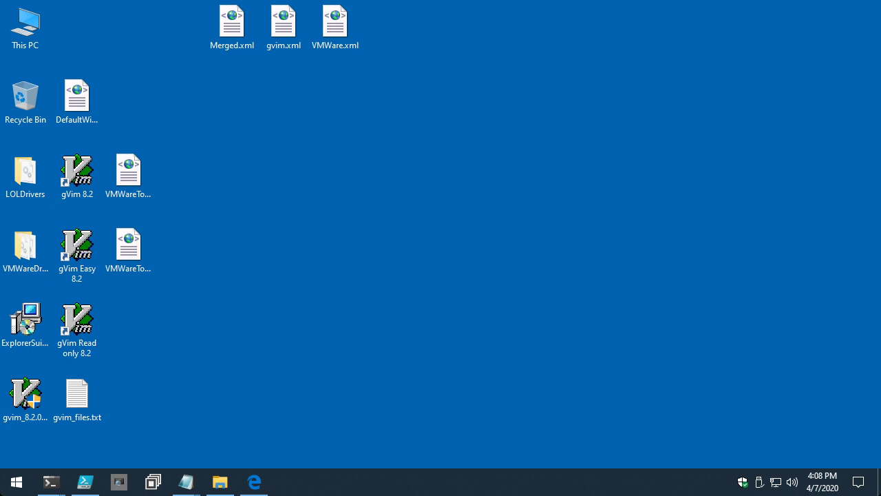
mouse_move(128, 175)
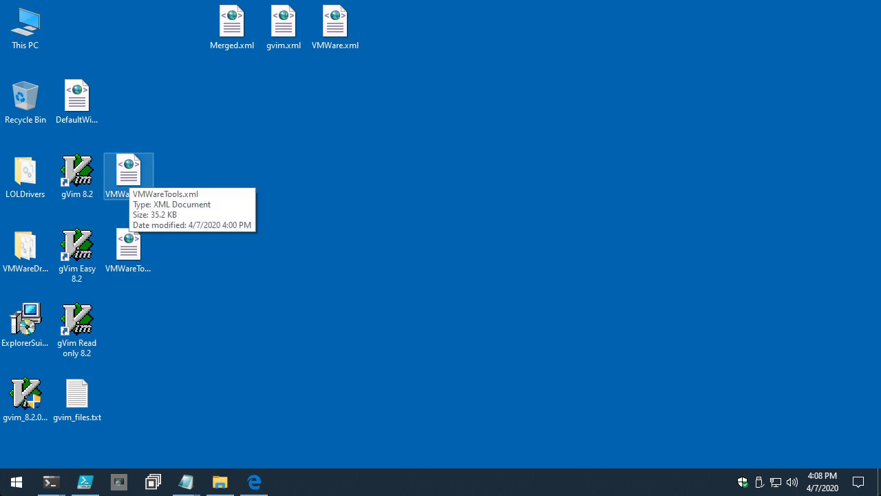
drag(129, 176, 272, 133)
drag(129, 247, 386, 27)
click(335, 28)
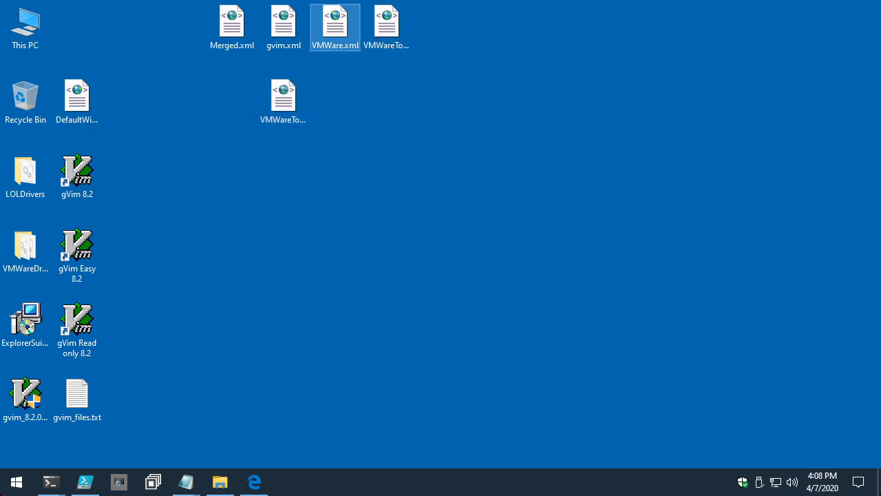
- Rename VMWare.xml to VMWareDriver.xml
click(335, 46)
click(343, 45)
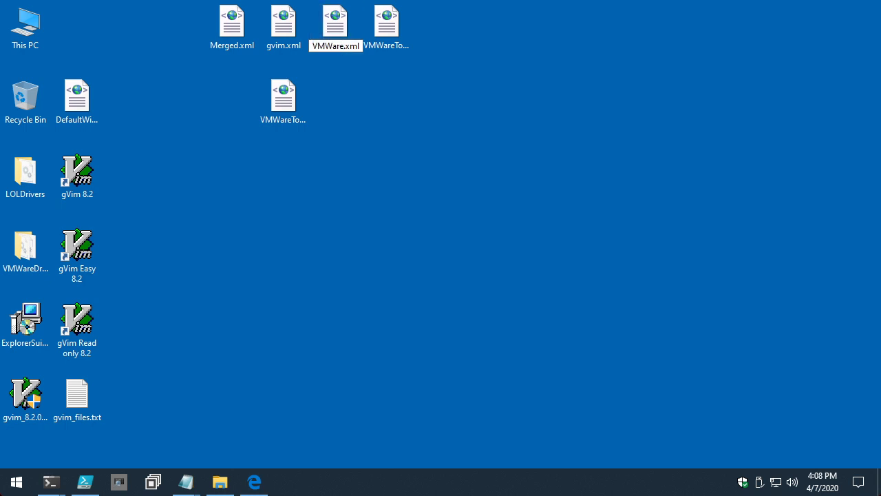
text(Driver)
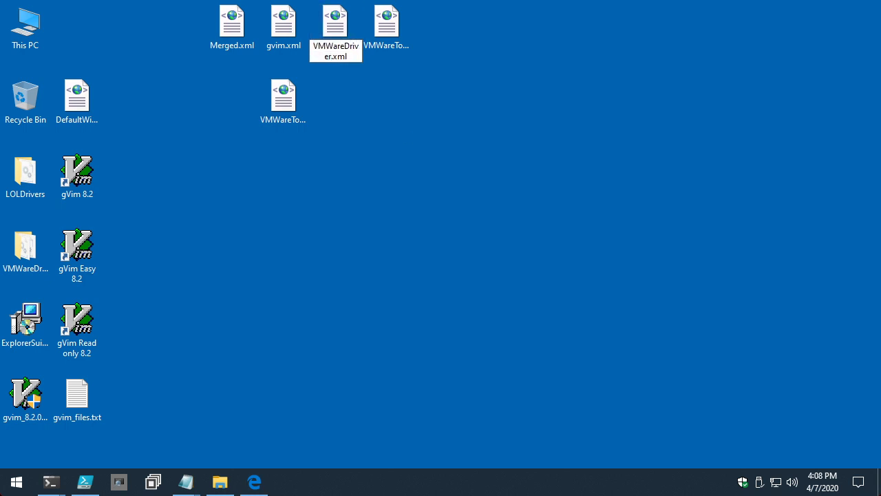
key(Return)
- Permanently delete VMWareTools.xml
click(283, 103)
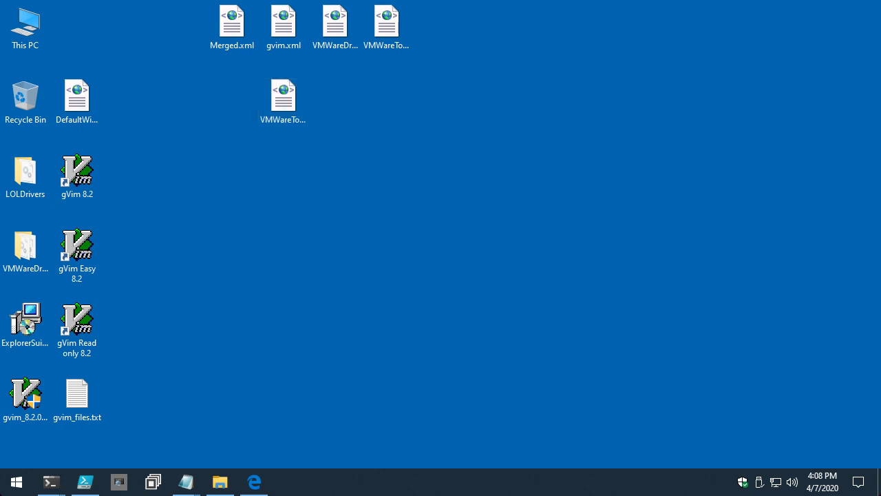
key(shift+Delete)
key(Return)
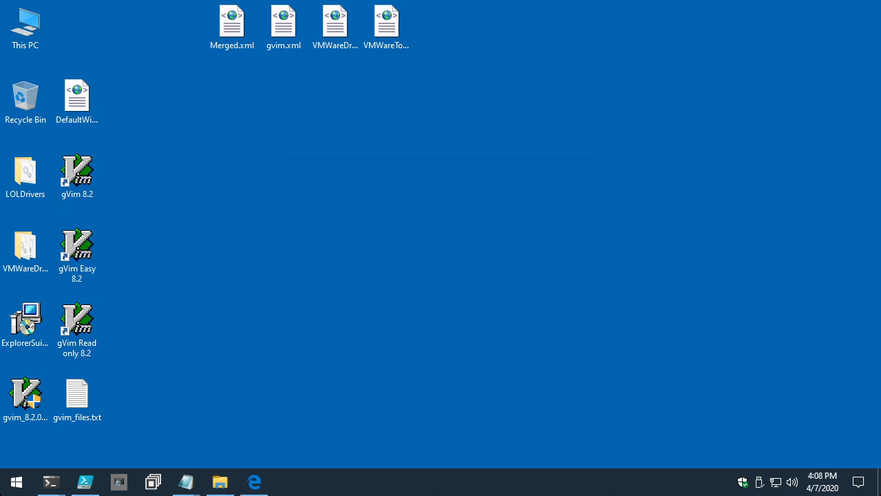
- Move Merged.xml next to This PC and group DefaultWindows_Audit.xml with the other policy files
drag(411, 52, 77, 24)
click(232, 24)
drag(77, 97, 232, 28)
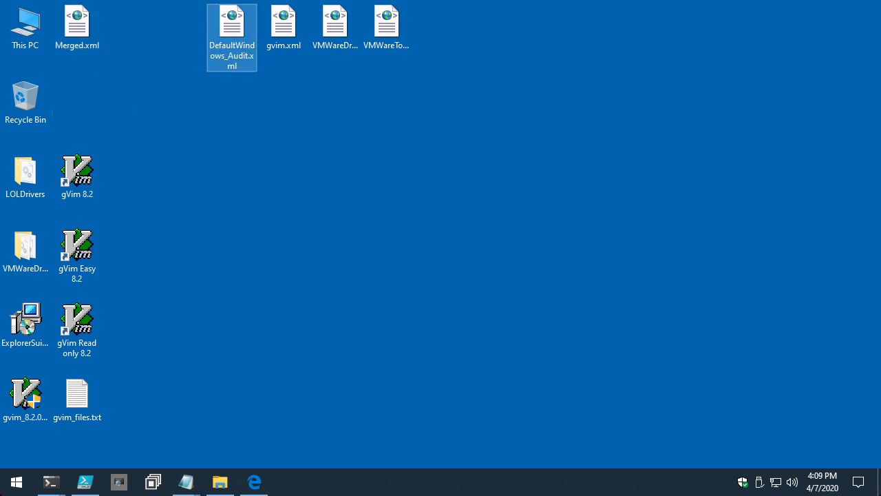
drag(269, 62, 413, 28)
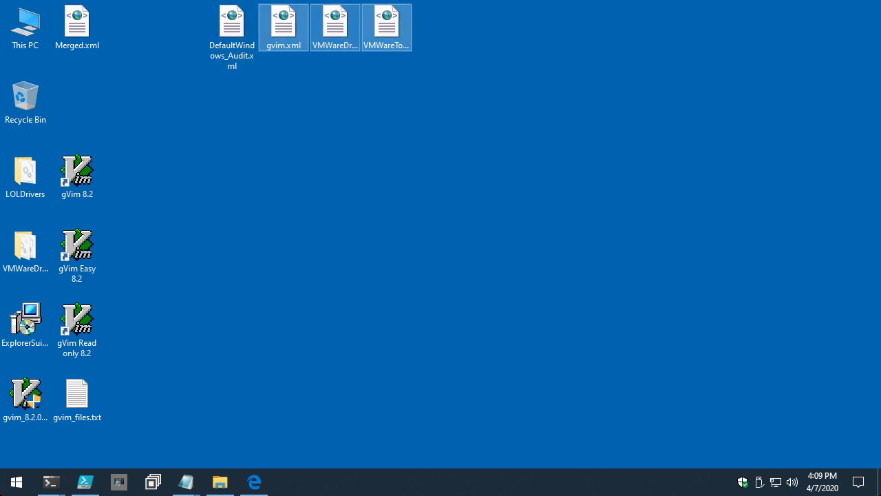
click(232, 34)
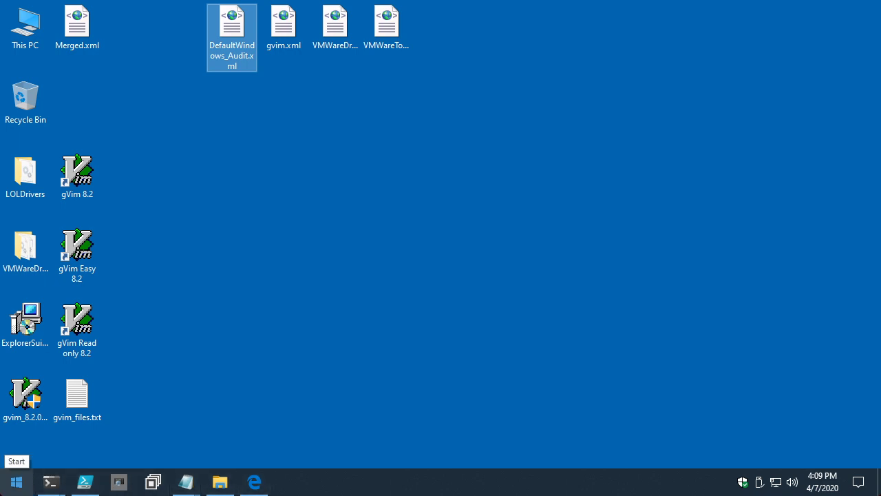
click(50, 481)
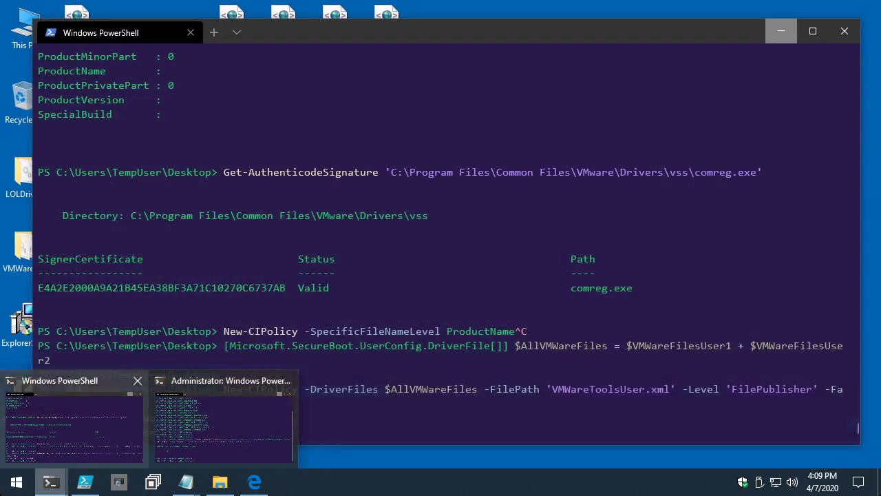
- Rerun '$Events.ResolvedFilePath | Sort -Unique' and select the mfc140u, msvcp140 and vcruntime140 DLL paths
click(144, 435)
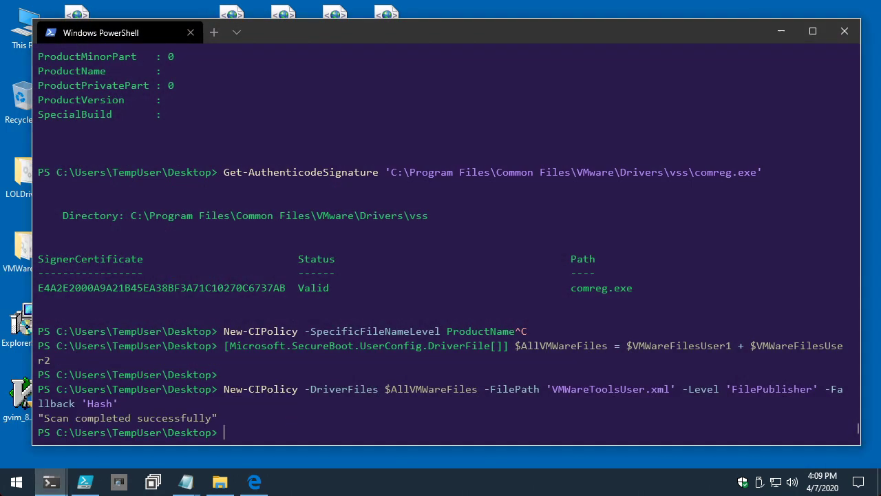
key(Up)
key(Up)
key(Up)
key(Up)
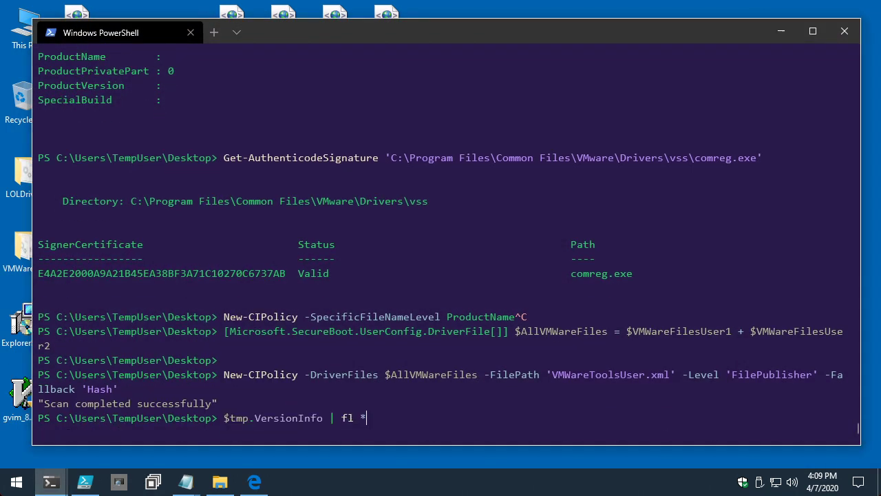
key(Up)
key(Up)
key(Up)
key(Up)
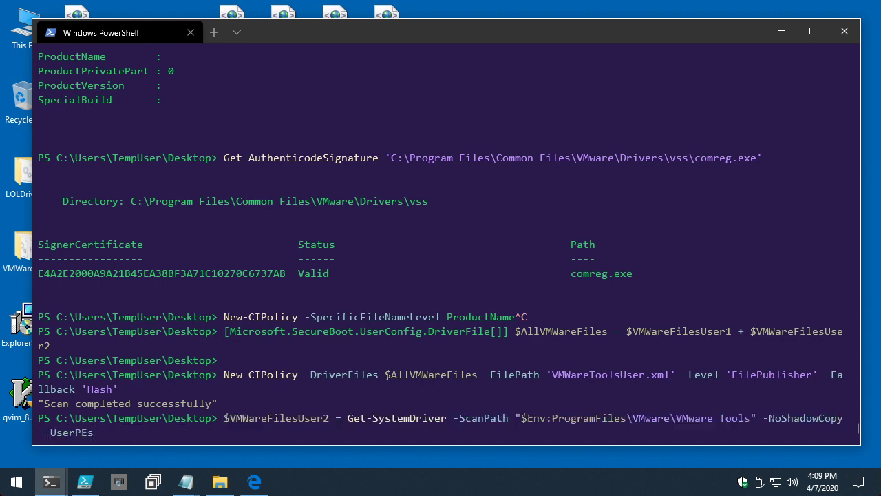
key(Up)
key(Up)
key(Up)
key(Up)
key(Up)
key(Up)
key(Up)
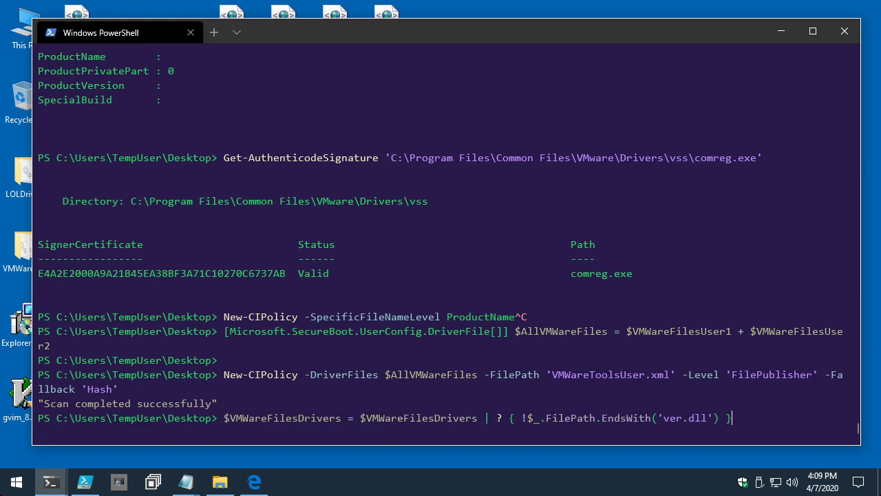
key(Up)
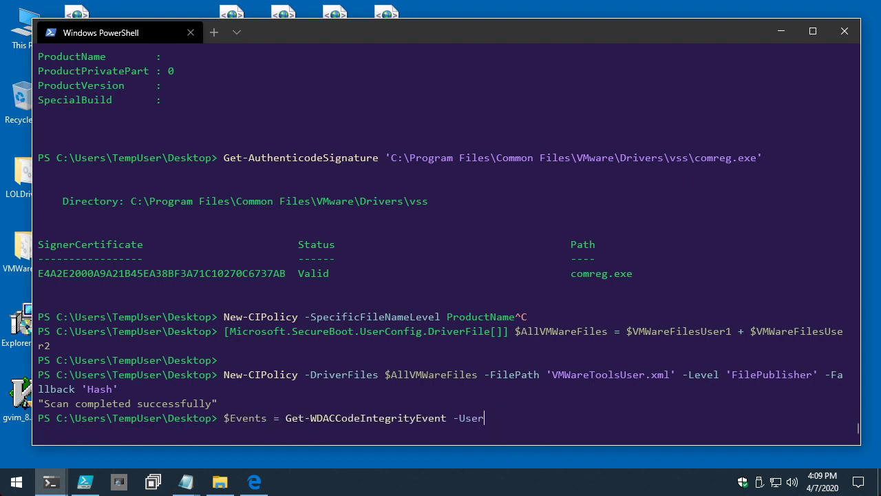
key(Down)
key(Return)
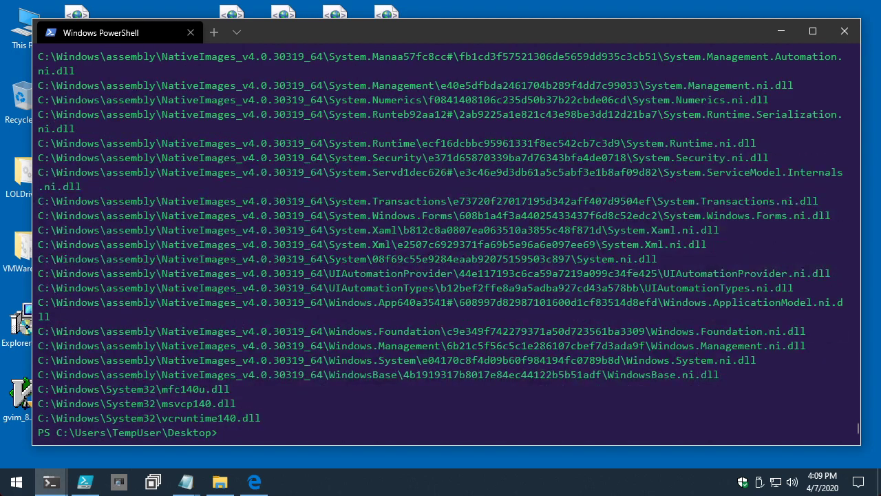
drag(37, 389, 260, 418)
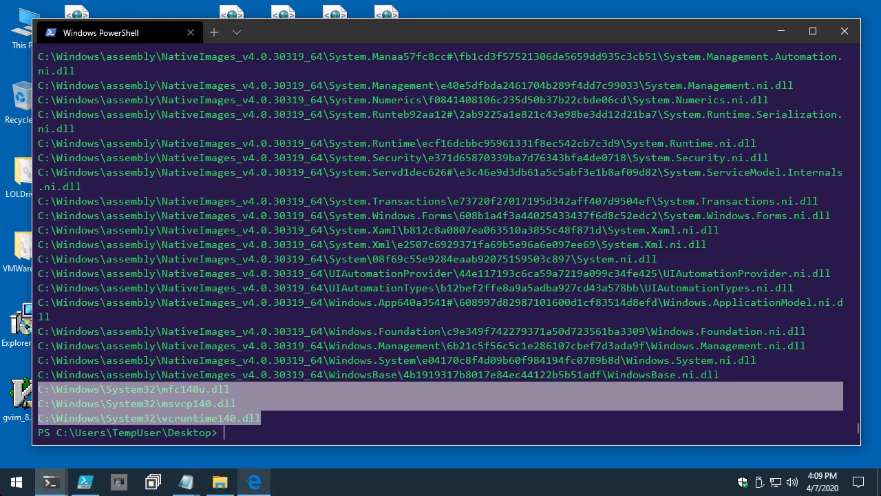
click(254, 482)
- Open VisualCRuntime.md from the Policies folder and scroll to its code integrity policy commands
click(44, 49)
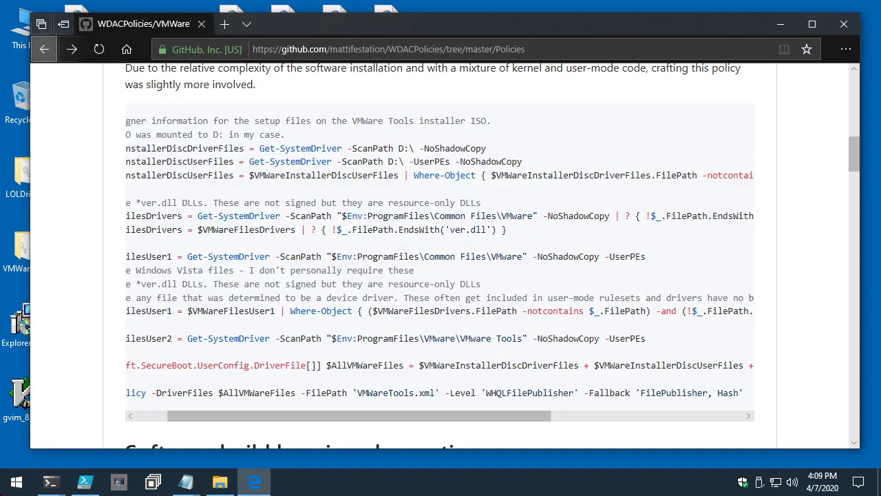
click(167, 241)
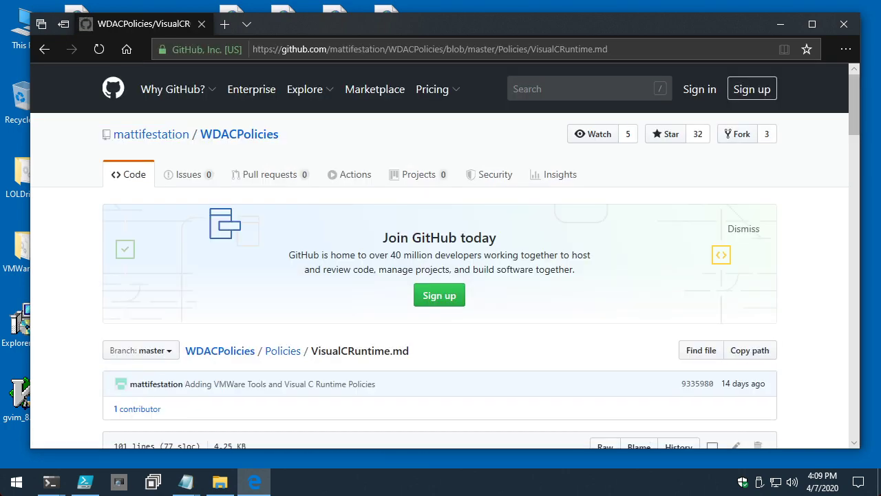
scroll(440, 276, down, 4)
scroll(441, 276, down, 4)
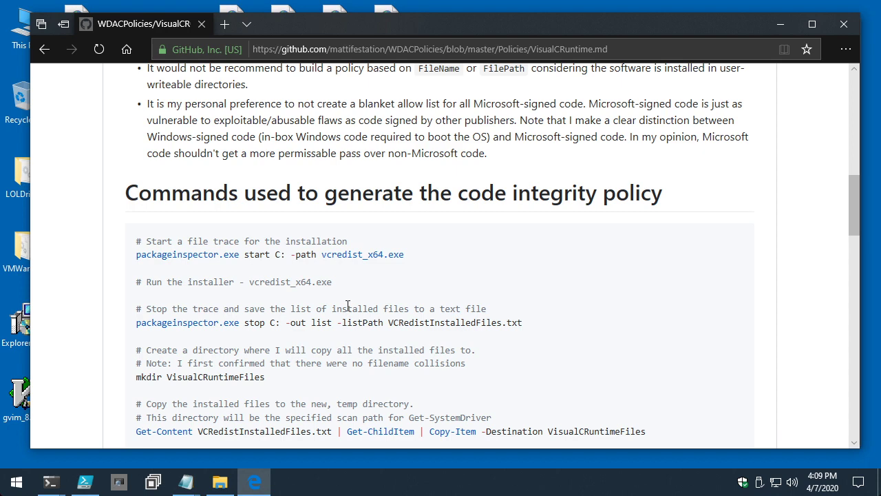
scroll(348, 306, down, 1)
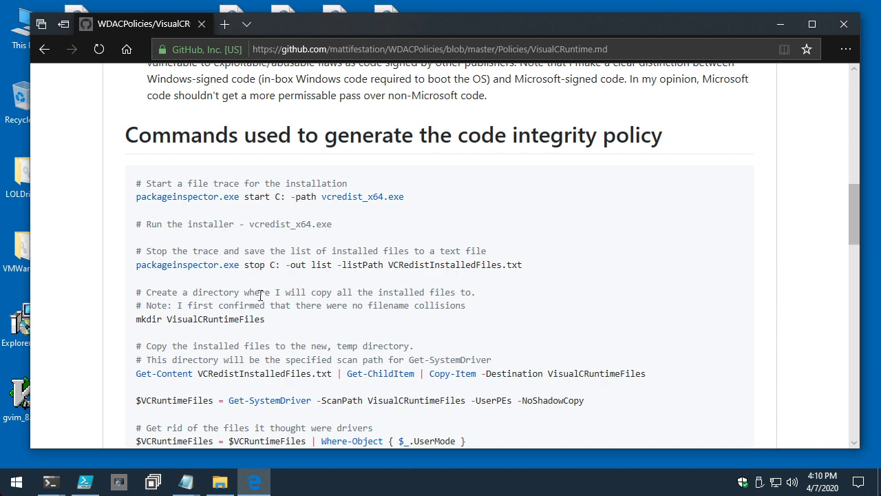
scroll(373, 308, down, 2)
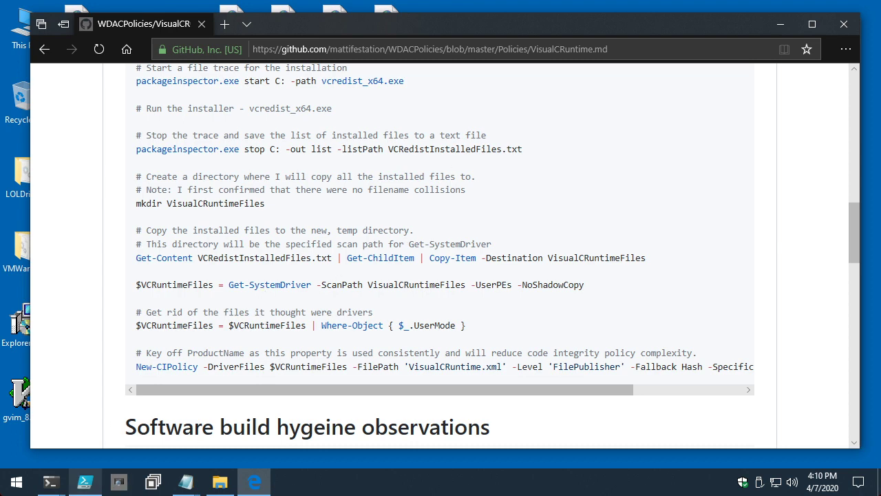
mouse_move(50, 482)
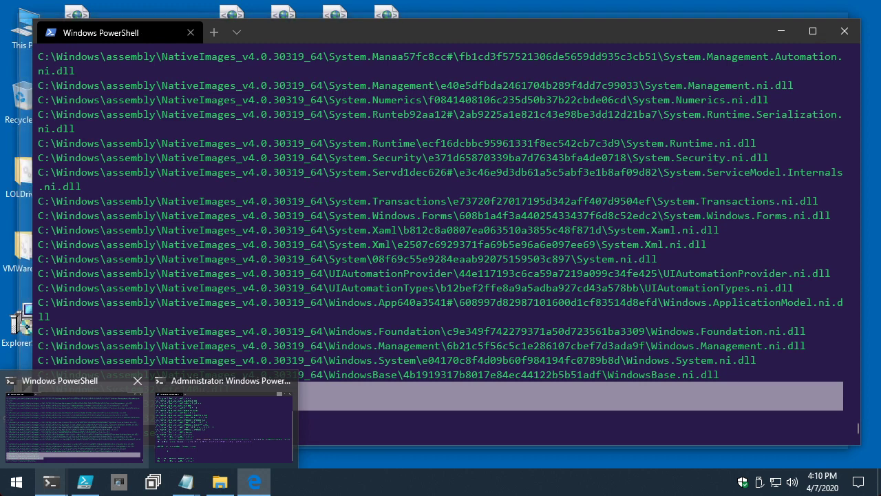
- Copy the System32 mfc140u.dll path and create a Desktop folder with 'mkdir cruntime'
click(74, 424)
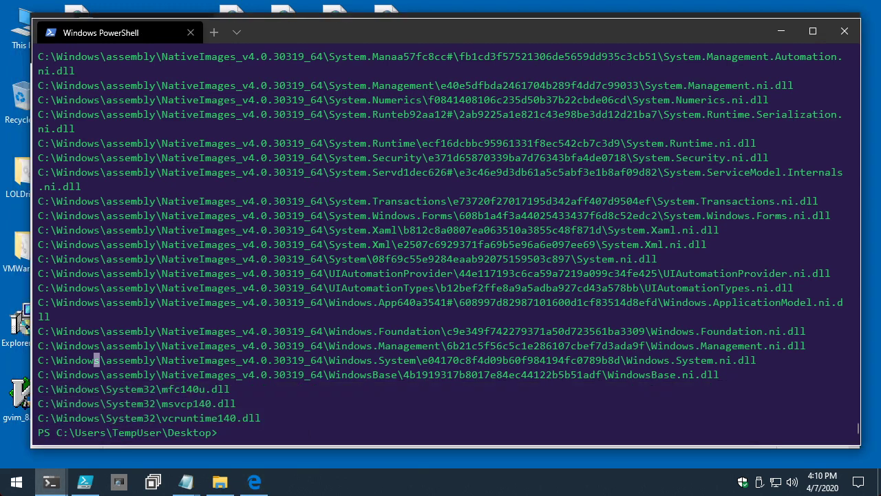
drag(38, 389, 230, 389)
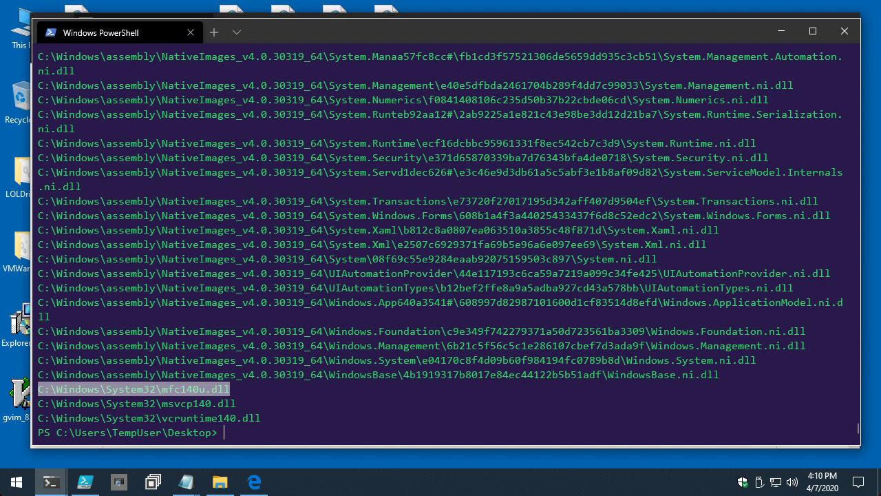
key(ctrl+c)
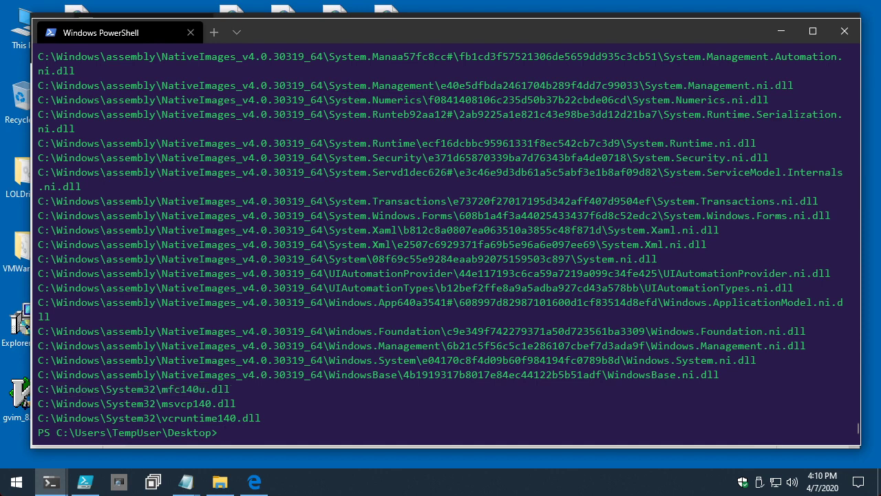
text(mkdir cruntime)
key(Return)
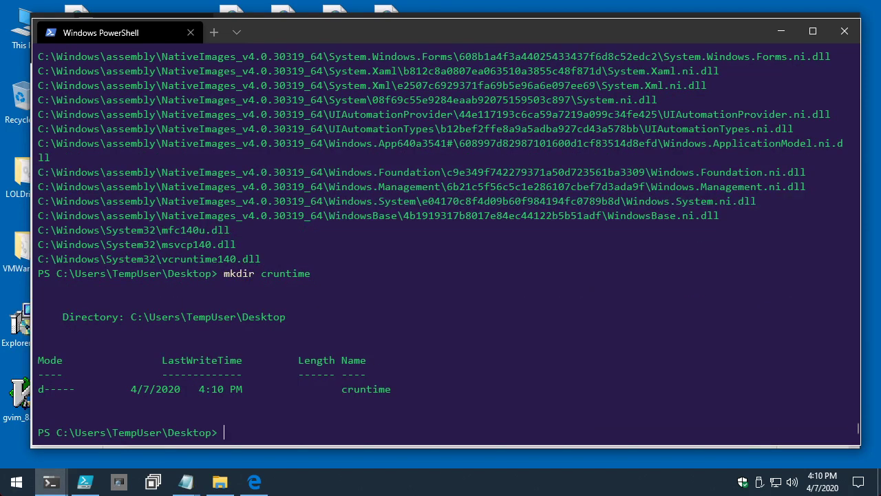
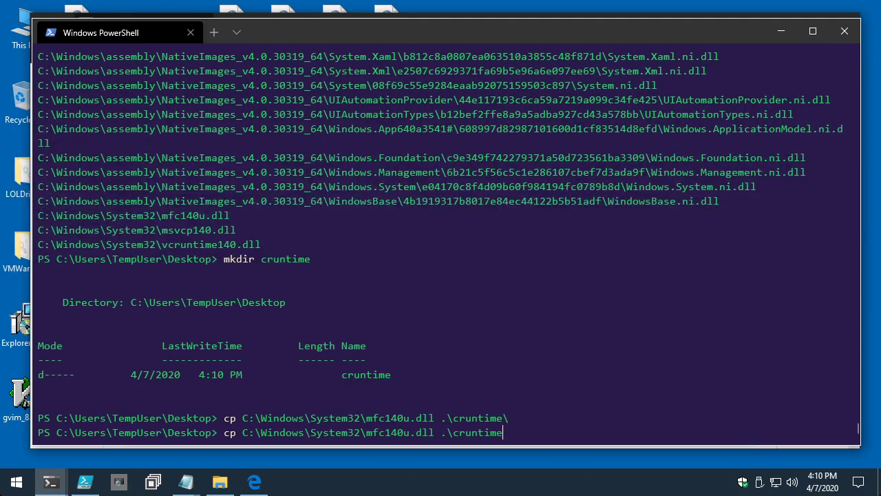
- Copy msvcp140.dll from System32 into the cruntime folder
key(BackSpace)
key(BackSpace)
key(BackSpace)
key(BackSpace)
key(BackSpace)
key(BackSpace)
key(BackSpace)
key(BackSpace)
key(BackSpace)
key(BackSpace)
key(BackSpace)
key(BackSpace)
key(BackSpace)
key(BackSpace)
key(BackSpace)
key(BackSpace)
key(BackSpace)
key(BackSpace)
key(BackSpace)
key(BackSpace)
key(BackSpace)
key(BackSpace)
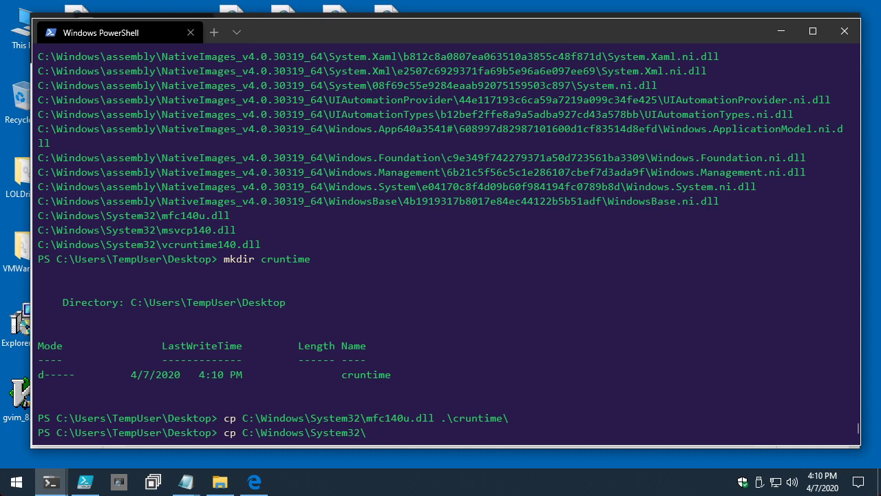
text(msvcp)
key(Tab)
key(BackSpace)
key(BackSpace)
key(BackSpace)
key(BackSpace)
key(BackSpace)
key(BackSpace)
key(BackSpace)
key(BackSpace)
text(1)
key(Tab)
text(.crun)
key(BackSpace)
key(BackSpace)
key(BackSpace)
key(BackSpace)
text(.\crun)
key(Tab)
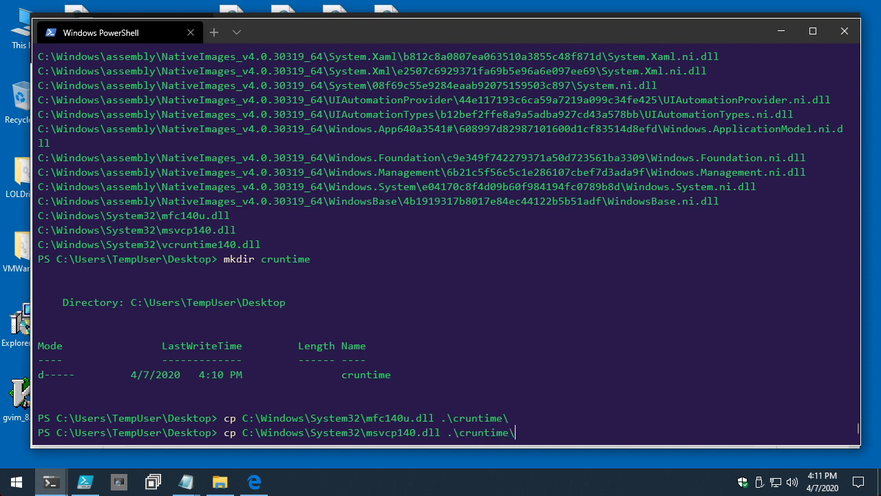
key(Return)
- Copy vcruntime140.dll from System32 into the cruntime folder
key(Up)
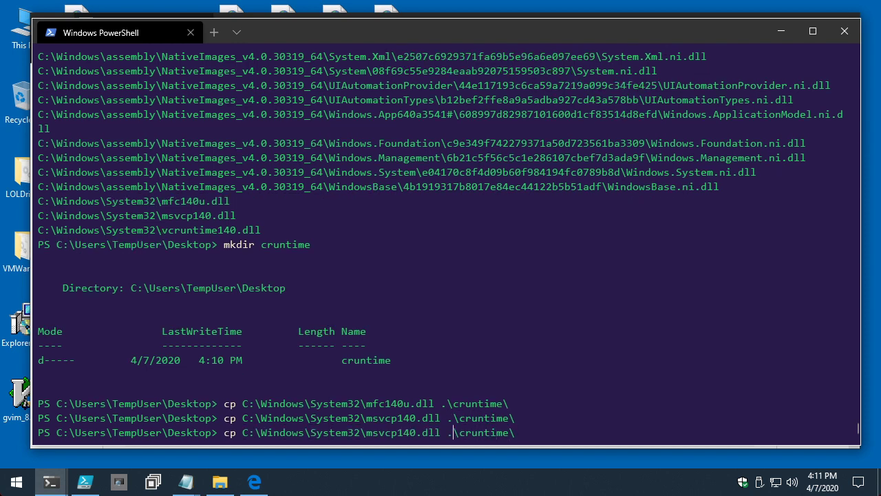
key(BackSpace)
key(BackSpace)
key(BackSpace)
key(BackSpace)
key(BackSpace)
key(BackSpace)
key(BackSpace)
key(BackSpace)
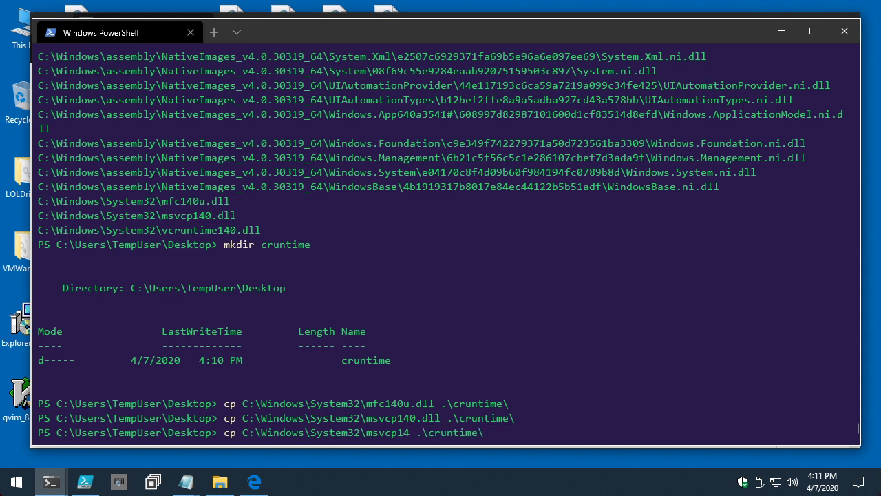
key(Left)
key(Left)
key(Left)
key(Left)
key(Delete)
key(Delete)
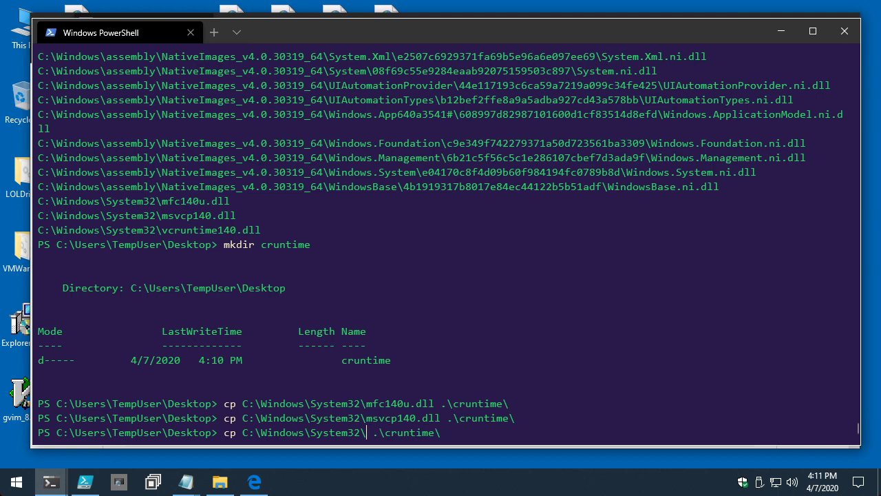
key(Right)
key(Right)
text(runt)
key(Tab)
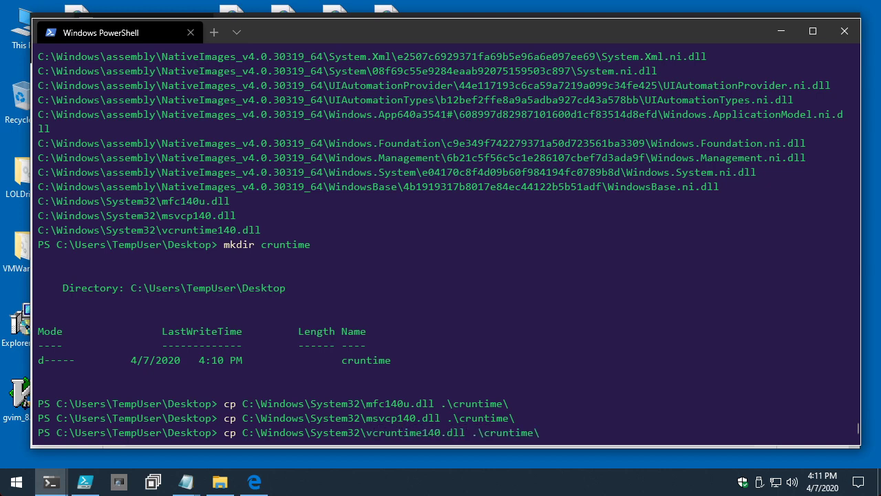
key(Return)
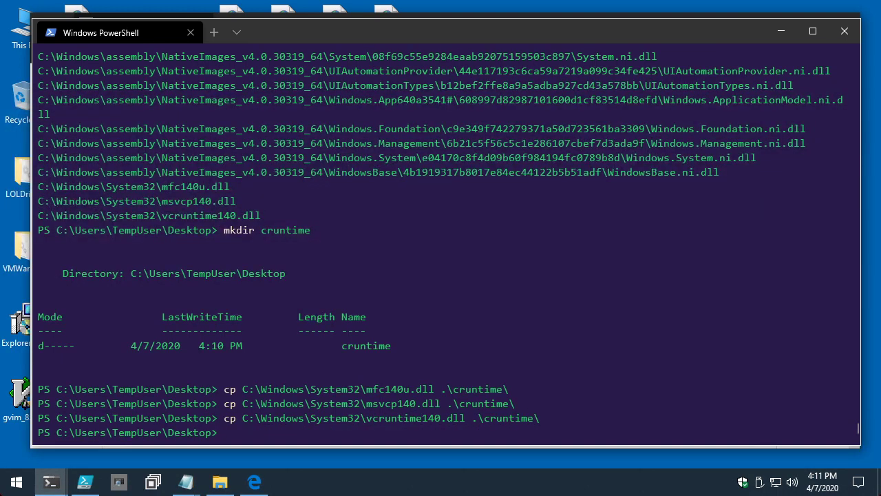
- Build the command '$Files = Get-SystemDriver -ScanPath .\cruntime\ -UserPEs' for the scan
text($Files = )
text($Files = Get-Sy)
key(Tab)
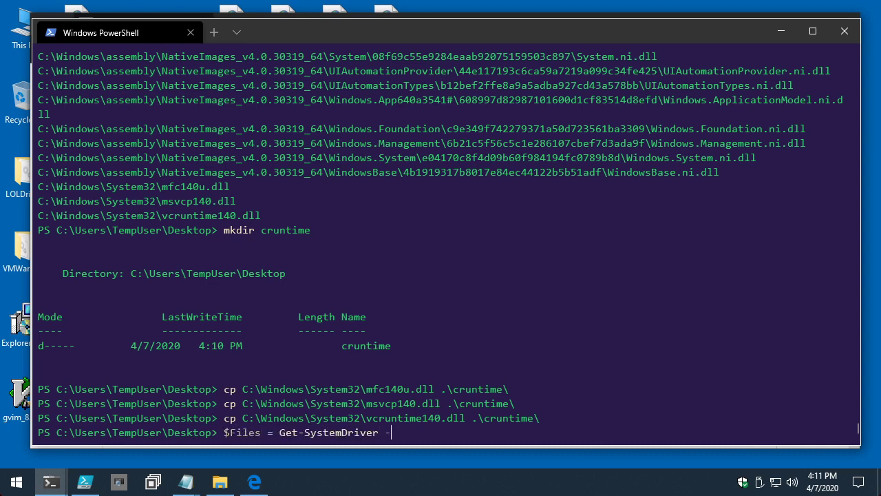
text(-ScanPath)
text( .\c)
key(Tab)
text(-Audit)
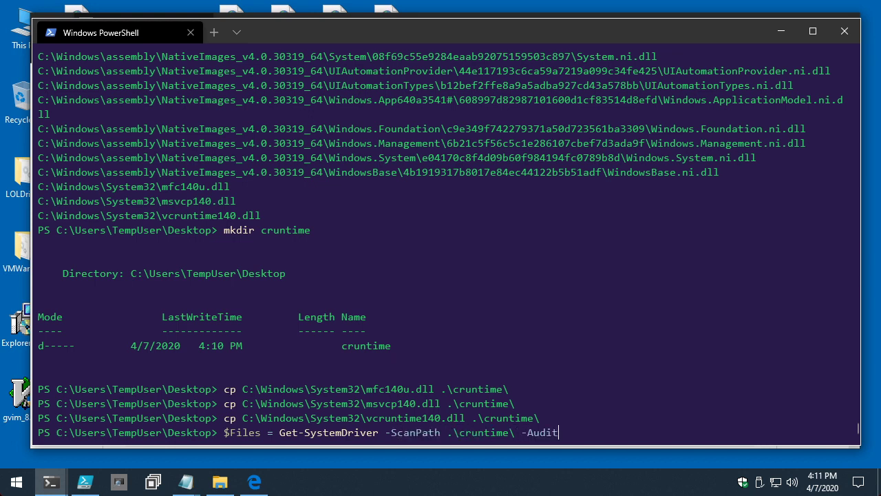
key(Tab)
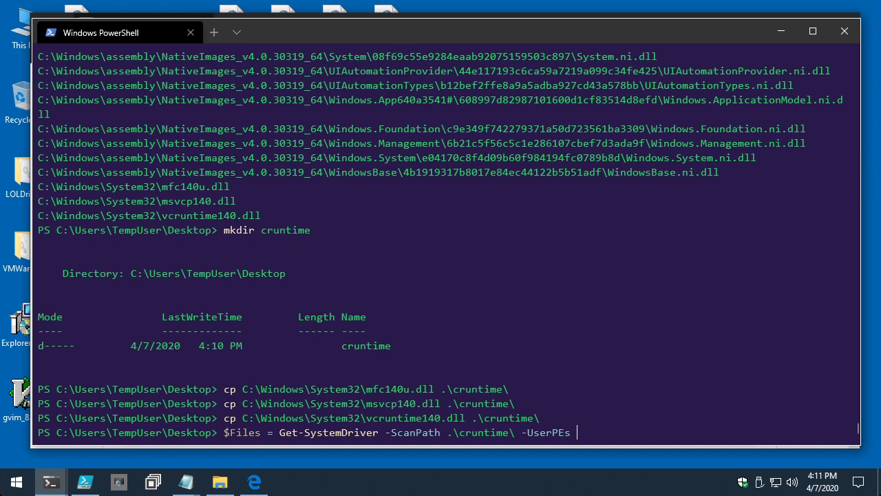
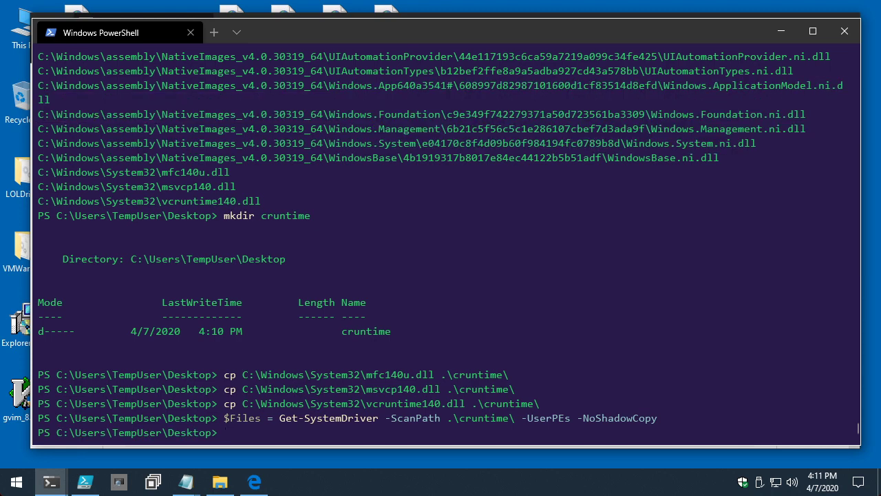
- List the scanned runtime DLL objects in $Files and confirm $Files.Count returns 3
text($Files)
key(Return)
key(Up)
text(.)
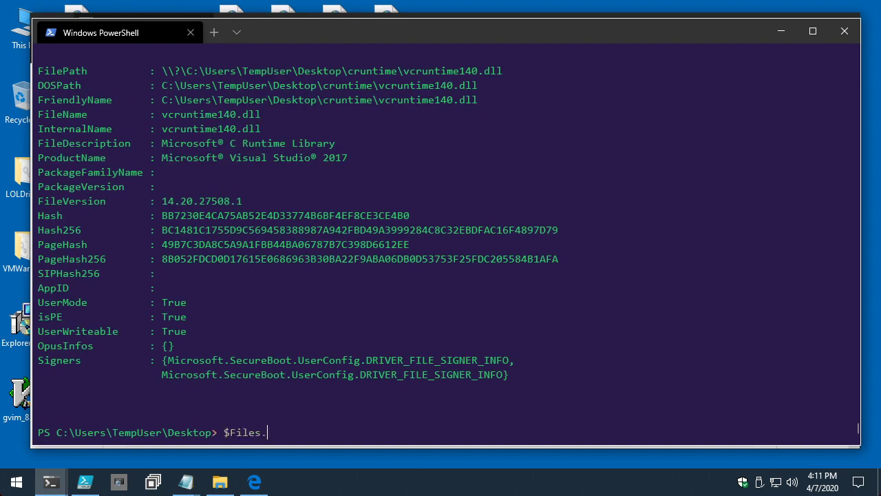
text(Count)
key(Return)
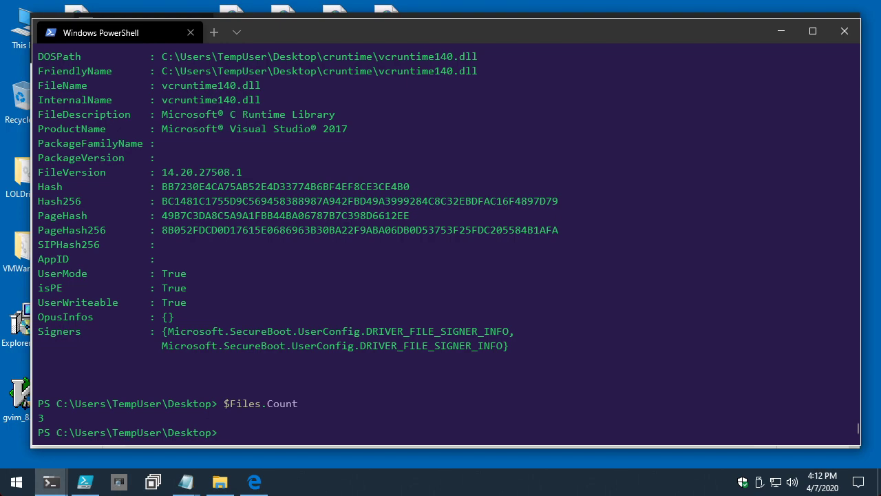
key(Up)
key(Up)
key(Return)
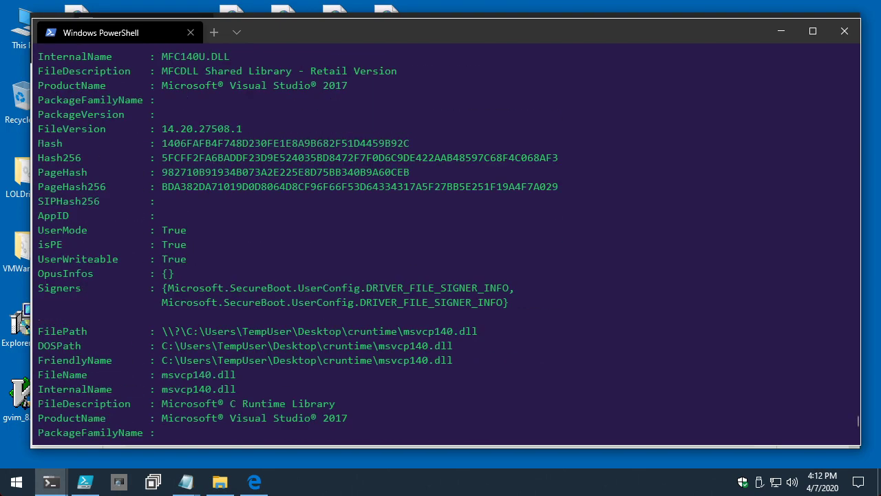
scroll(447, 241, up, 8)
scroll(447, 241, down, 7)
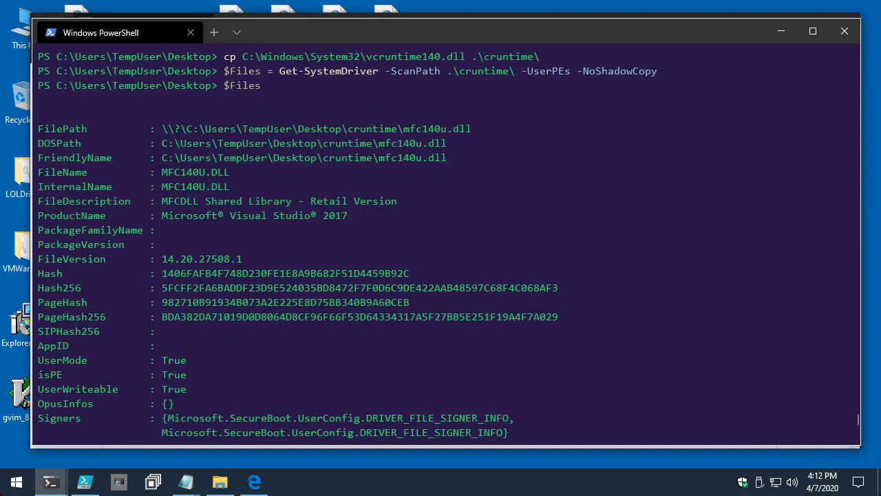
scroll(447, 241, down, 6)
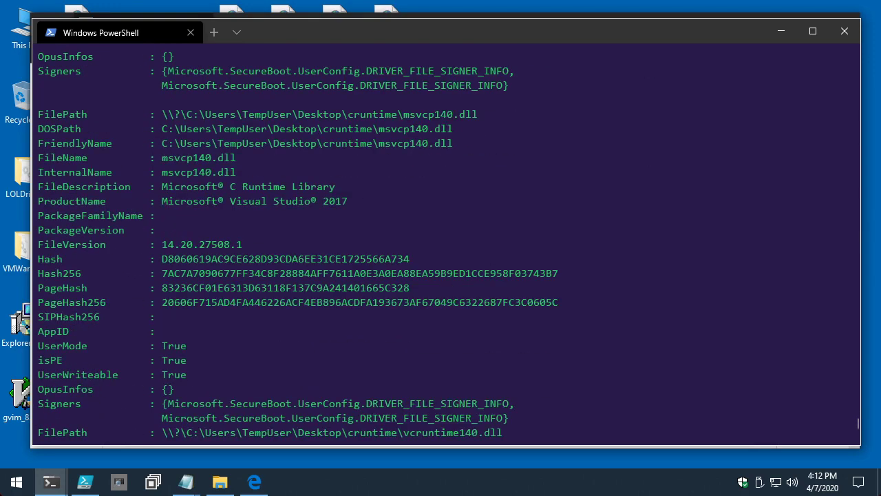
scroll(447, 241, down, 9)
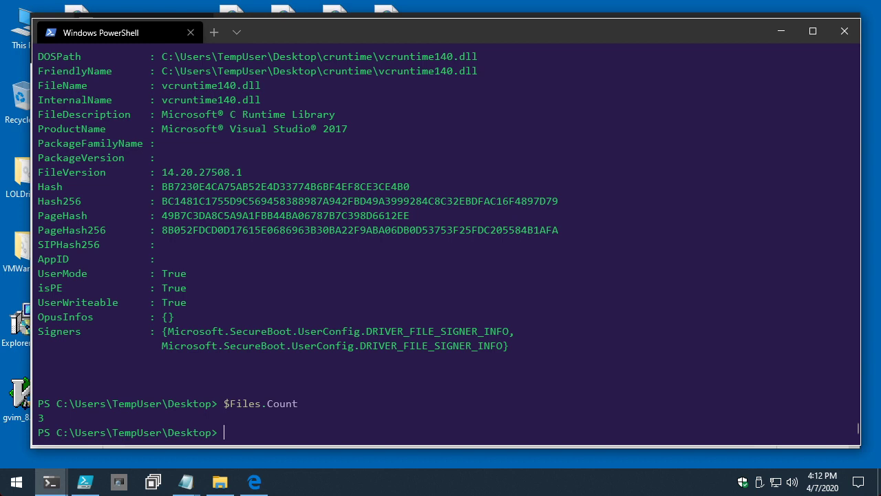
- Run New-CIPolicy on $Files to create CRuntime.xml at FilePublisher rule level
text(New-CimInstance)
key(Tab)
key(Tab)
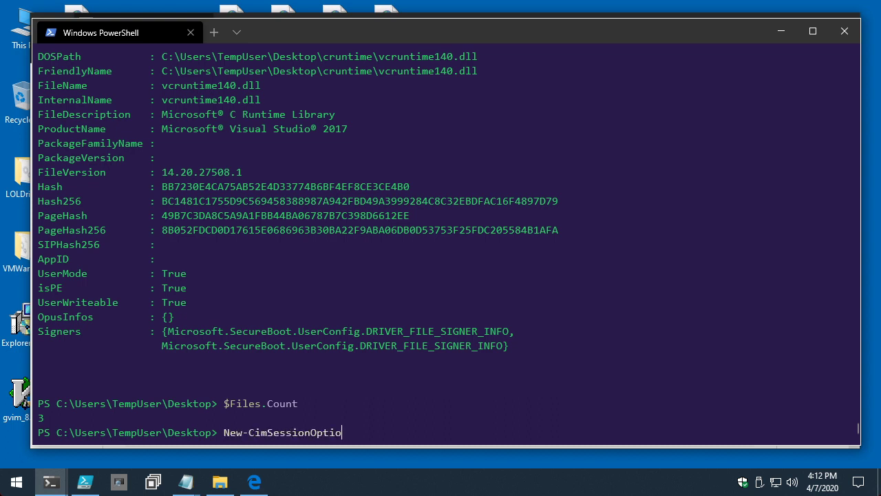
key(BackSpace)
key(BackSpace)
key(BackSpace)
key(BackSpace)
key(BackSpace)
key(BackSpace)
key(BackSpace)
key(BackSpace)
key(BackSpace)
key(BackSpace)
key(BackSpace)
key(BackSpace)
key(BackSpace)
key(BackSpace)
text(P)
key(Tab)
text(-)
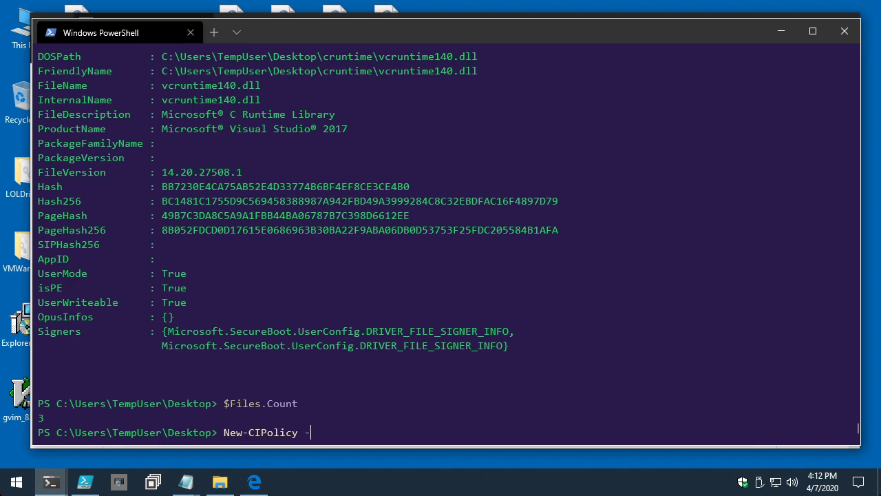
text(D)
key(Tab)
text($Files -FilePath)
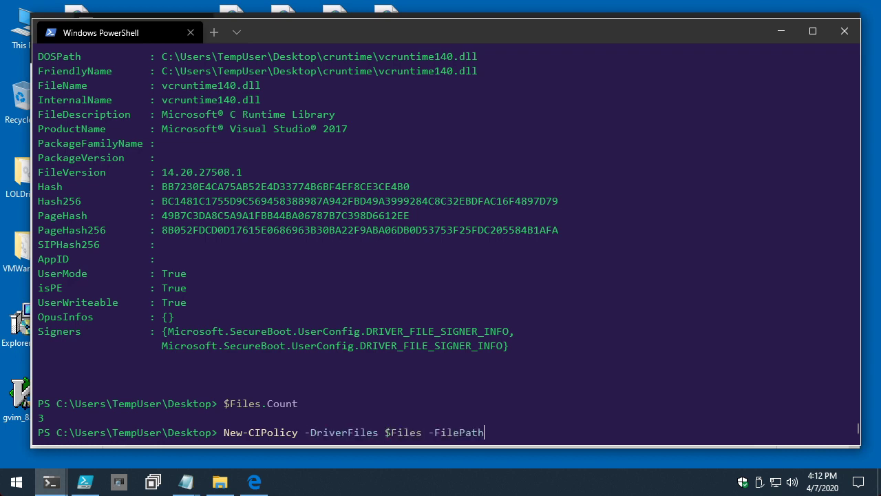
text( CRuntime.xml)
text(-Level)
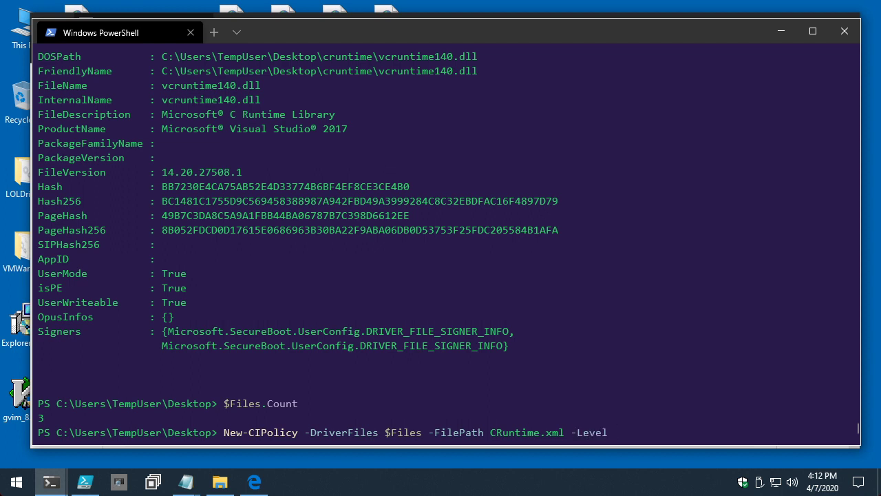
text( FileName)
key(Tab)
key(Tab)
key(Return)
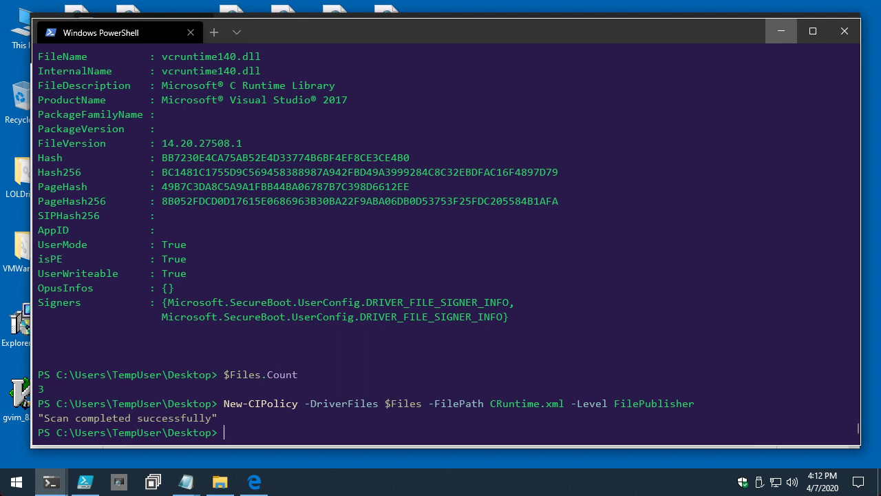
- Minimize both windows, move CRuntime.xml beside the other policy files, and return to Administrator PowerShell
click(781, 31)
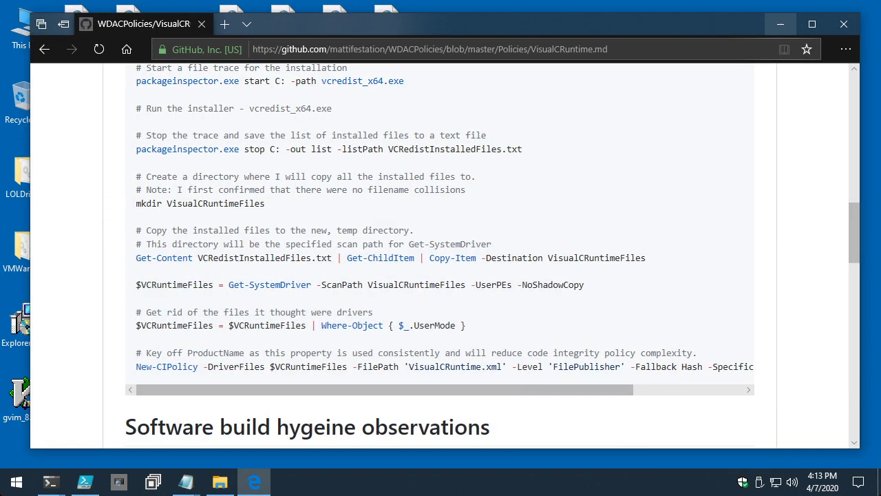
click(780, 24)
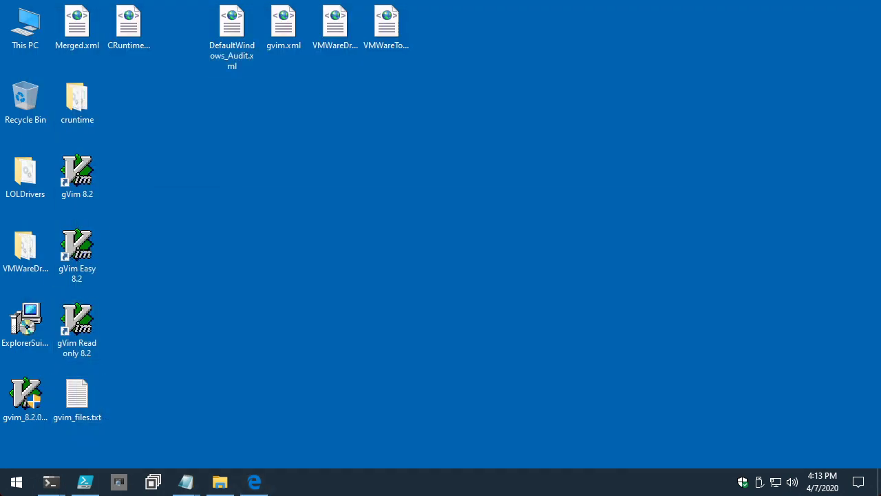
drag(129, 27, 439, 31)
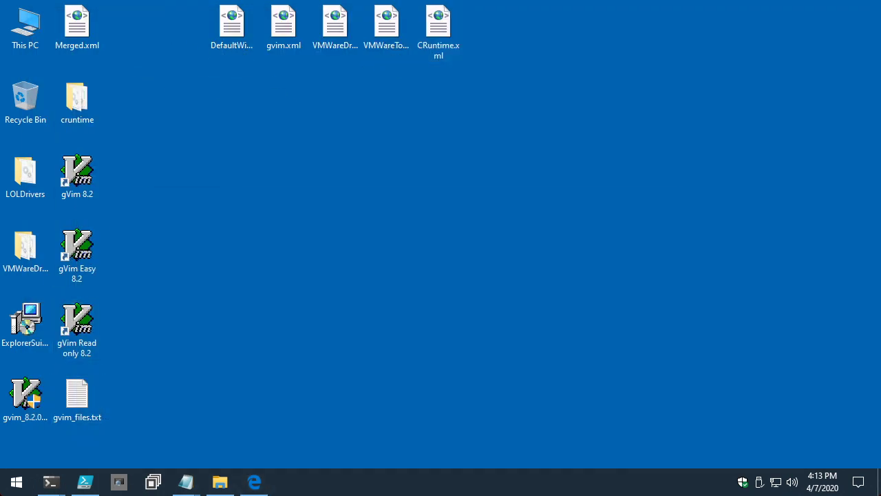
mouse_move(50, 482)
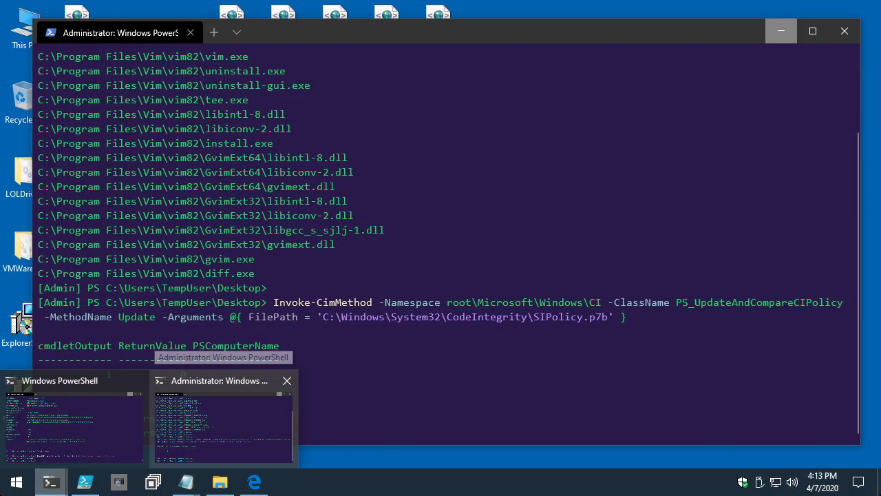
click(224, 423)
- Start a Merge-CIPolicy command outputting .\Merged.xml with DefaultWindows_Audit.xml as the first policy
drag(381, 32, 382, 67)
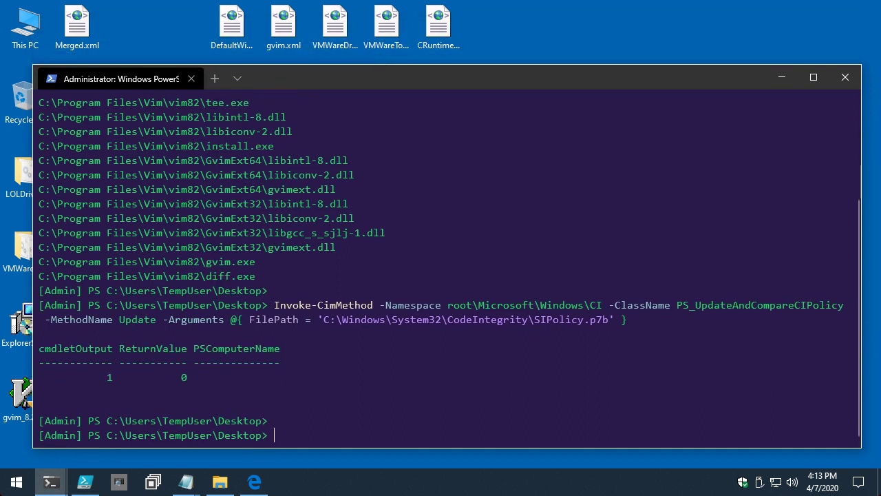
text(Merge-CIPolicy -OutputFilePath .\)
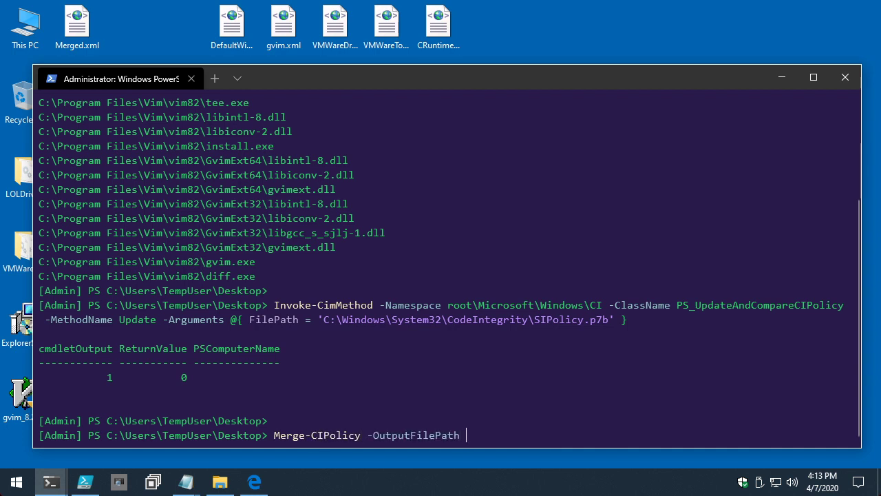
text(Mer)
key(Tab)
text(-)
text(Po)
key(Tab)
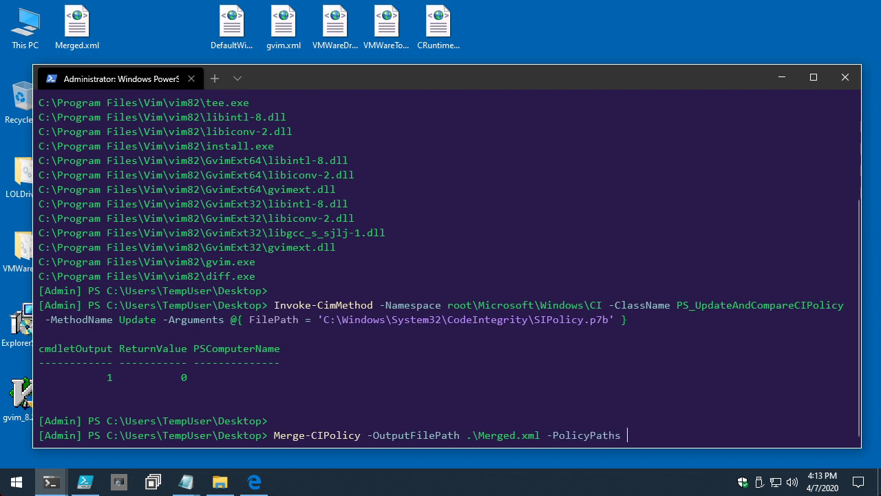
text(.D)
key(Tab)
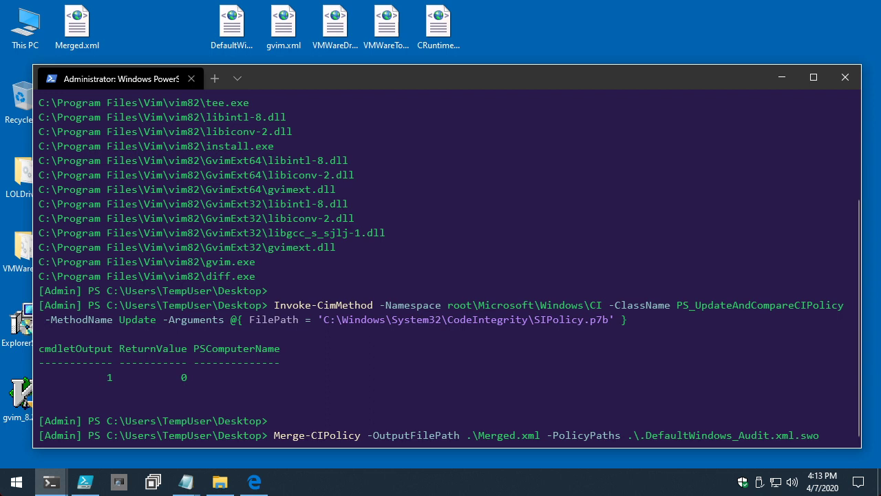
key(Tab)
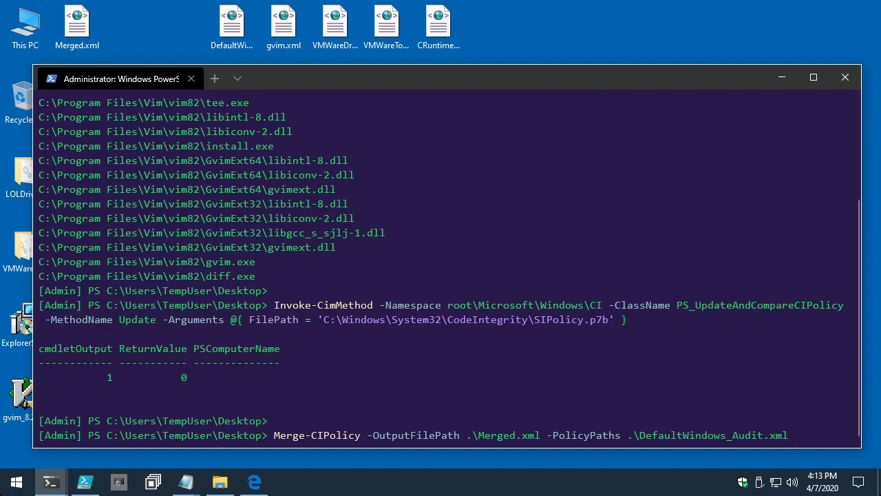
- Add gvim, VMWareDriver, VMWareToolsUser and CRuntime policies and run the merge
text(, .\)
text(gvi)
key(Tab)
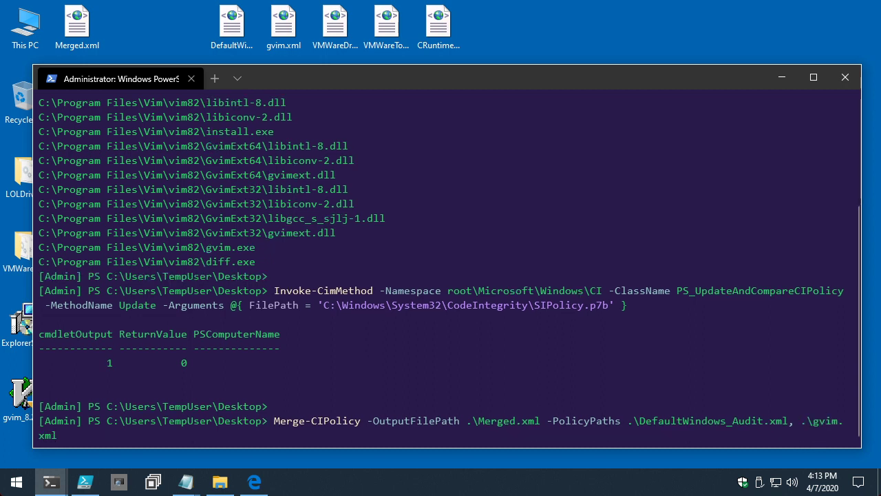
text(, .\VM)
key(Tab)
text(, .\VM)
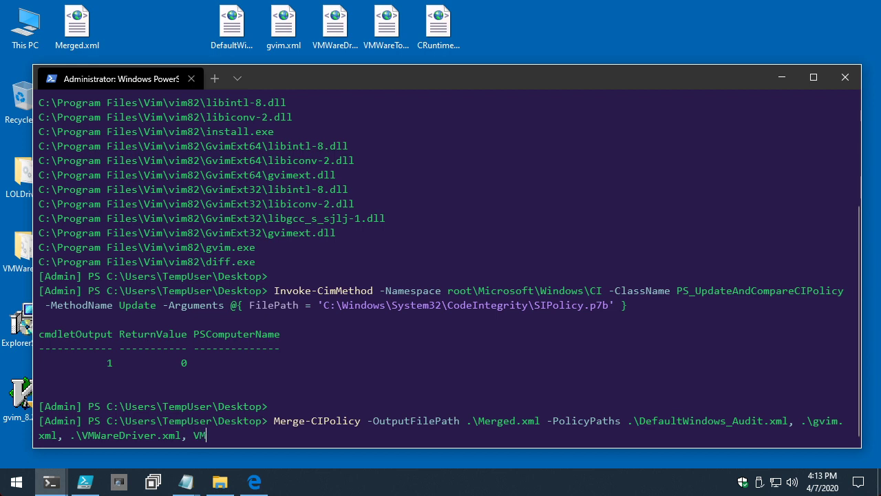
key(Tab)
key(Tab)
key(Tab)
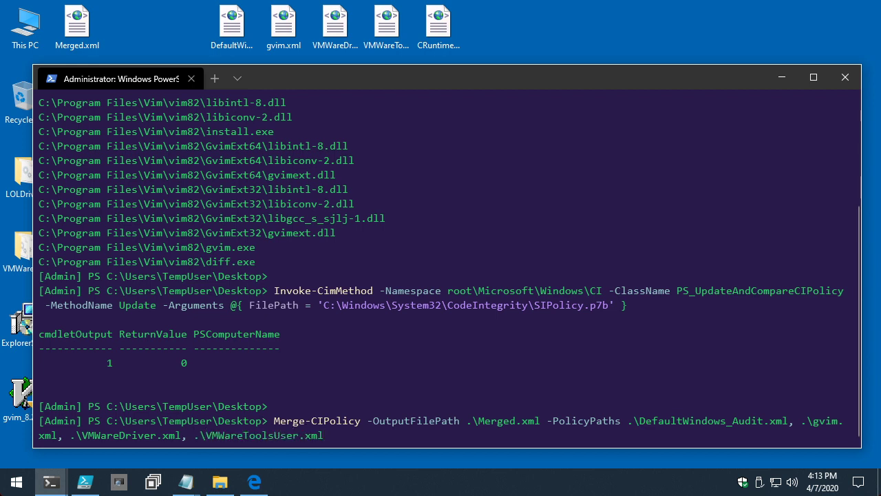
text(, .\CRu)
key(Tab)
key(Tab)
key(Return)
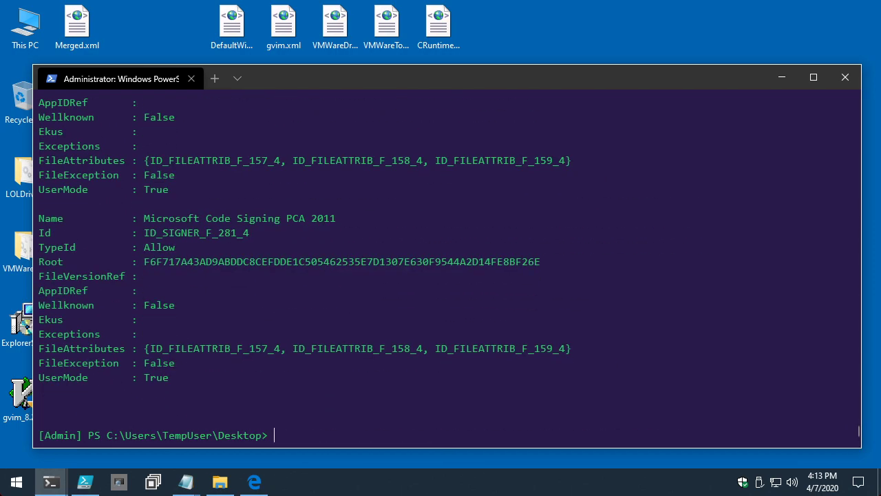
text(notepad)
text( .\Mer)
- Open Merged.xml in Notepad, scroll through its signers and settings, then close it
key(Tab)
key(Return)
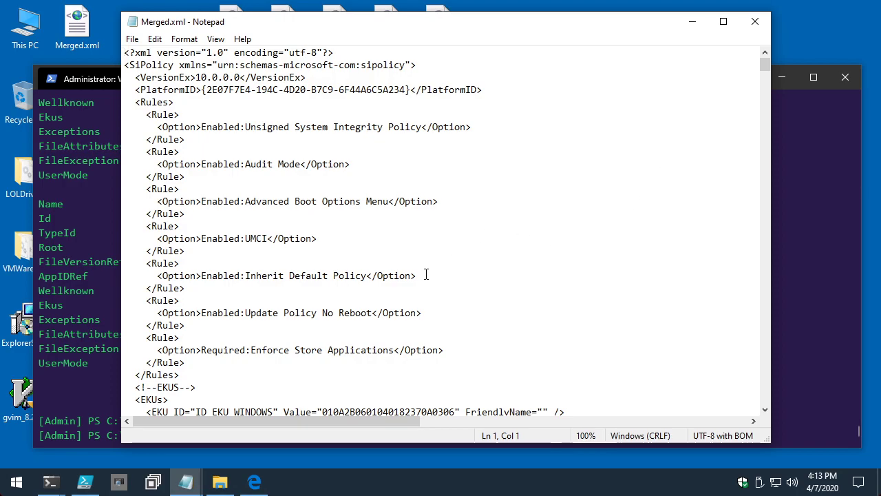
scroll(429, 258, down, 10)
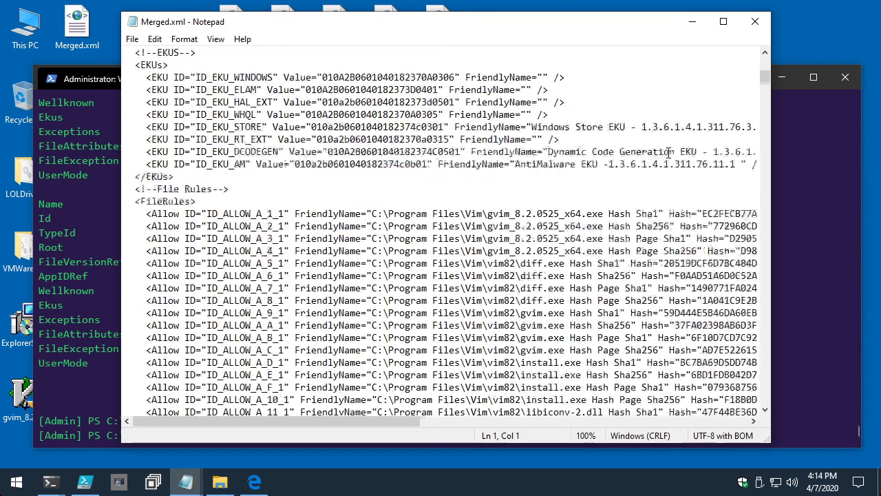
drag(765, 78, 765, 398)
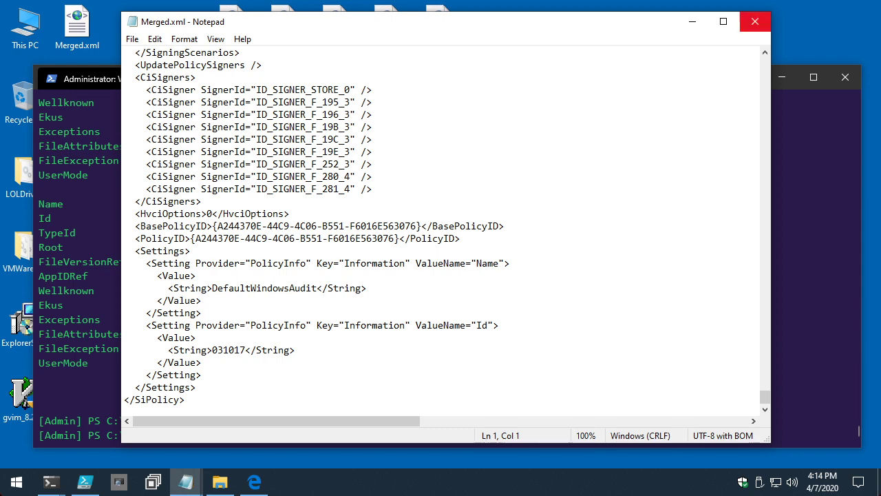
click(755, 22)
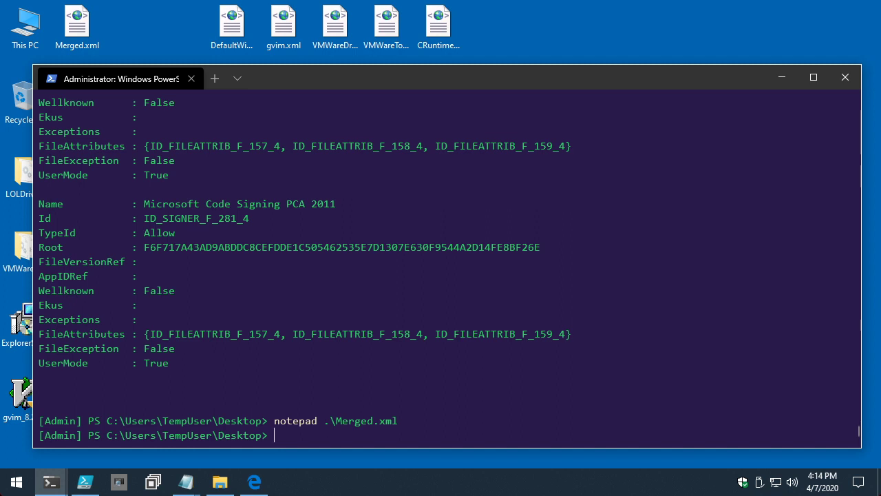
- Convert .\Merged.xml to C:\Windows\System32\CodeIntegrity\SIPolicy.p7b with ConvertFrom-CIPolicy
text(ConvertFrom-CI)
key(Tab)
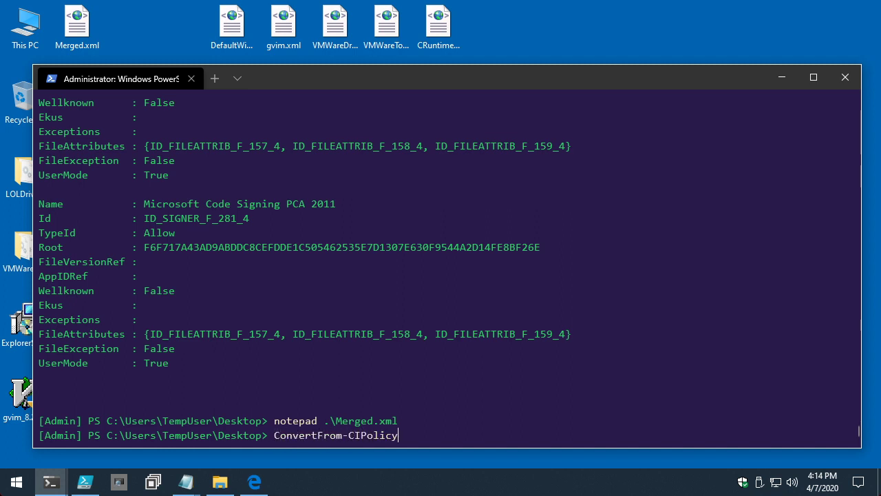
text(-)
key(Tab)
text(.\Merg)
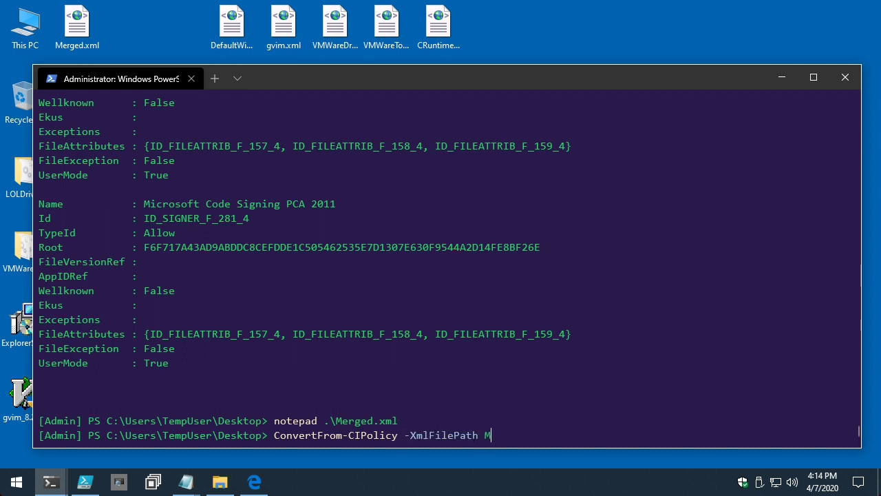
key(Tab)
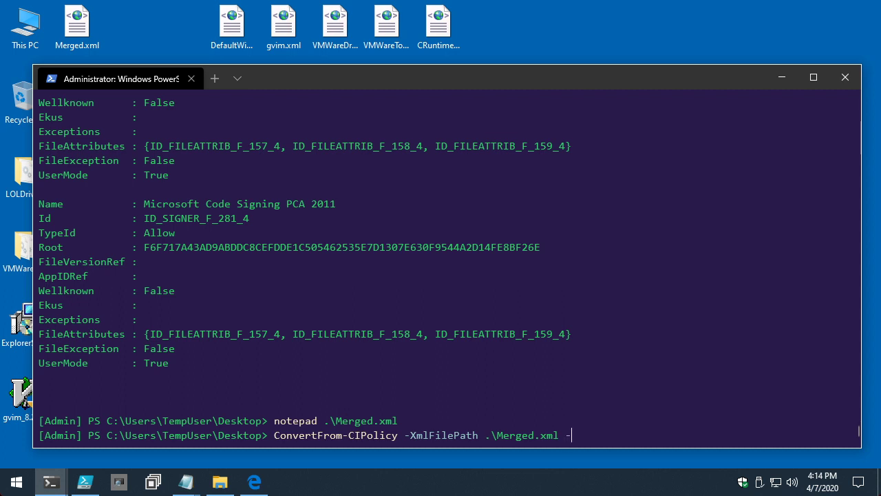
text(-B)
key(Tab)
text(C:\W)
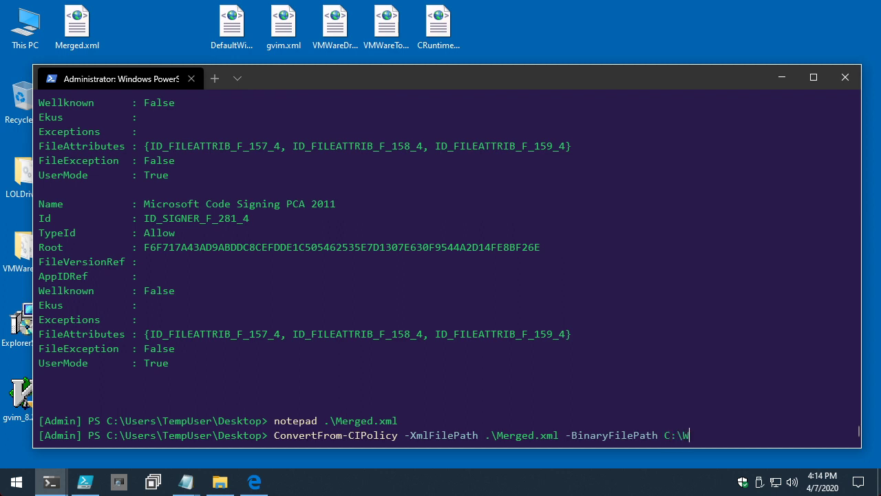
key(Tab)
text(System32\Co)
key(Tab)
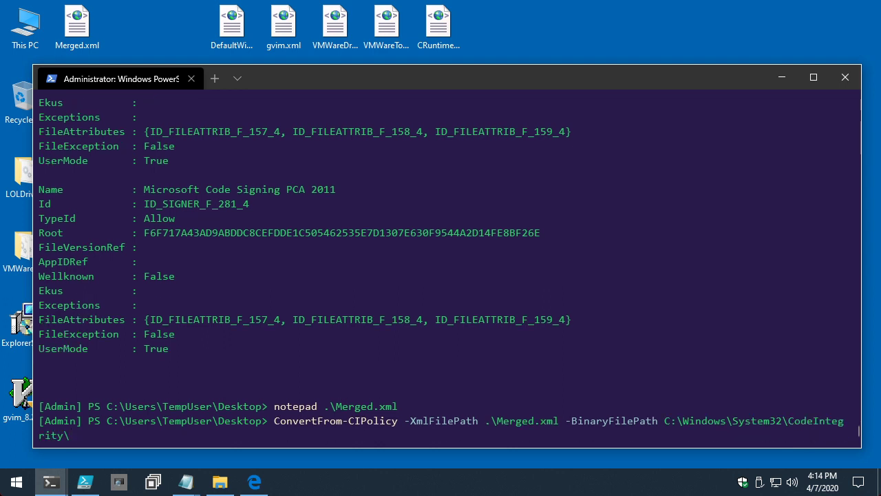
text(SI)
key(Tab)
key(Return)
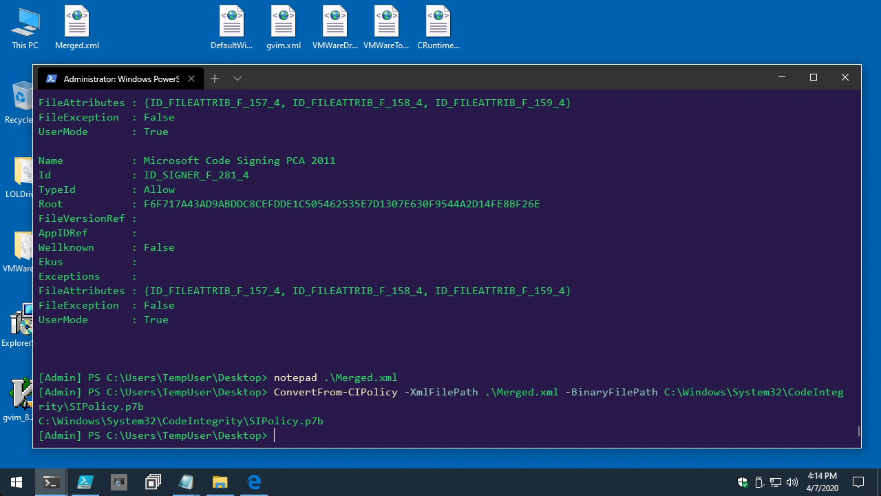
- Step back through the command history, then discard the recalled line with Ctrl+C
key(Up)
key(Up)
key(Up)
key(Up)
key(Up)
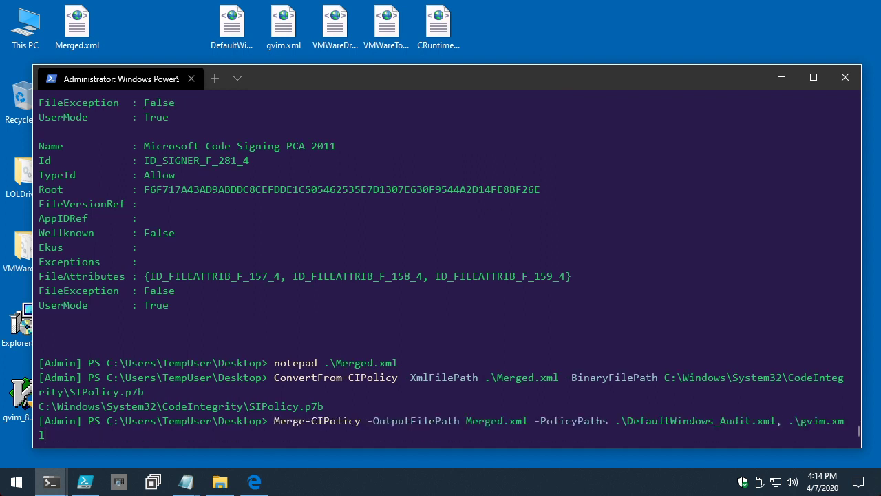
key(Up)
key(Up)
key(Up)
key(Up)
key(Up)
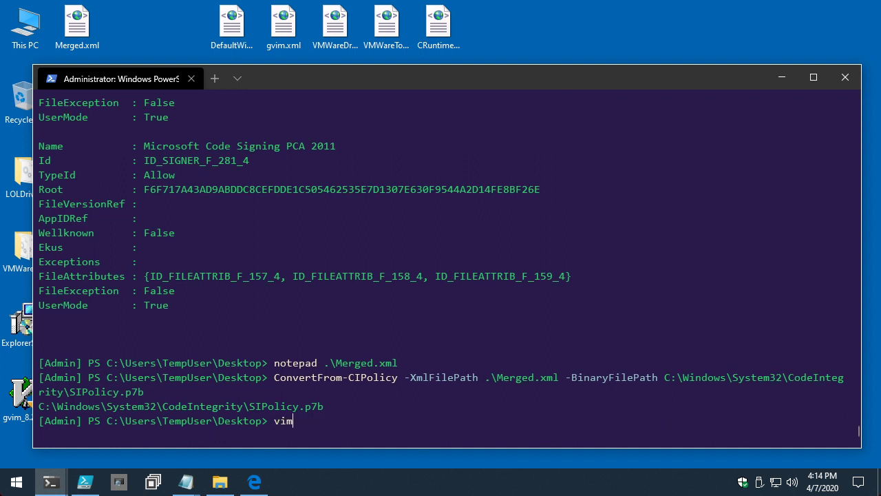
key(Up)
key(Up)
key(Up)
key(Up)
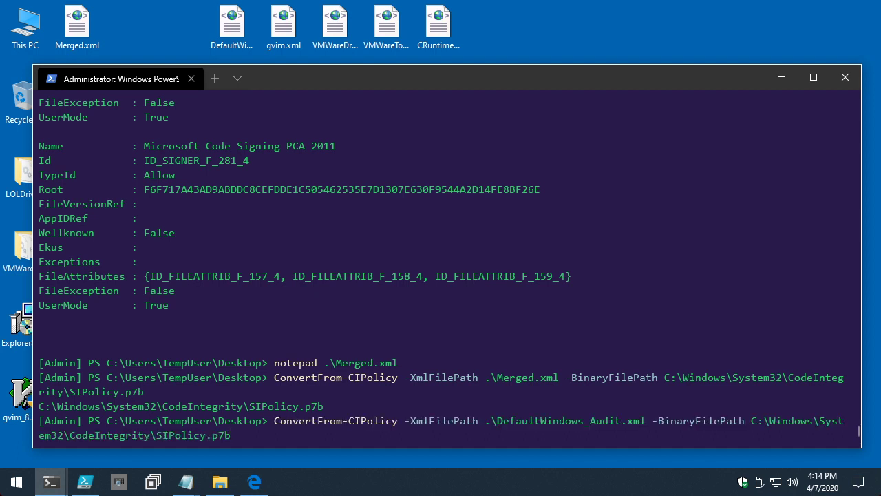
key(Up)
key(Up)
key(Up)
key(Up)
key(Up)
key(Up)
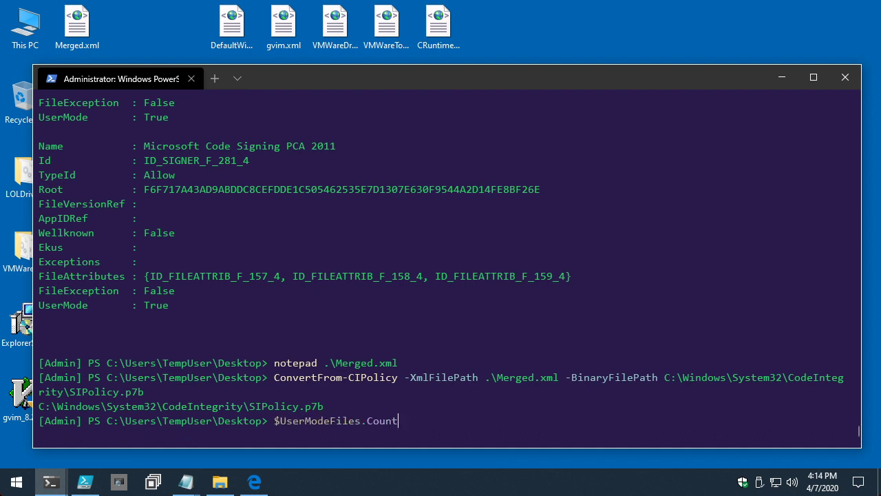
key(Up)
key(Up)
key(Up)
key(Up)
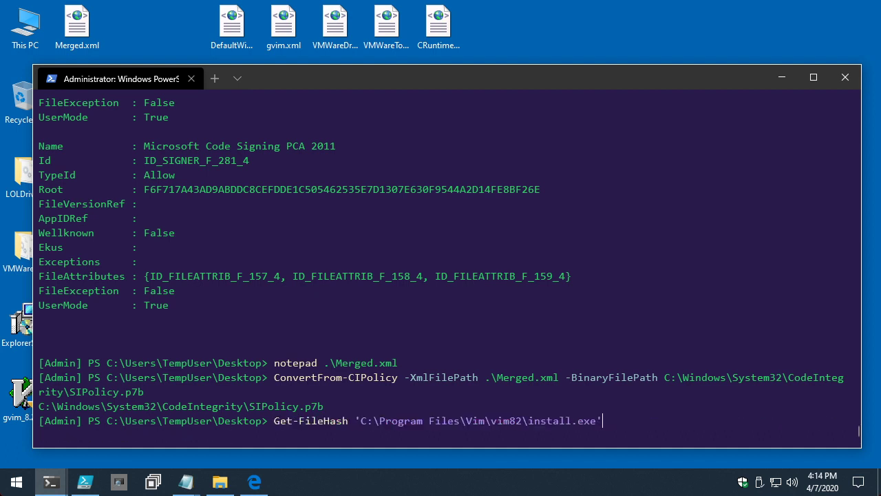
key(Up)
key(Up)
key(Up)
key(Up)
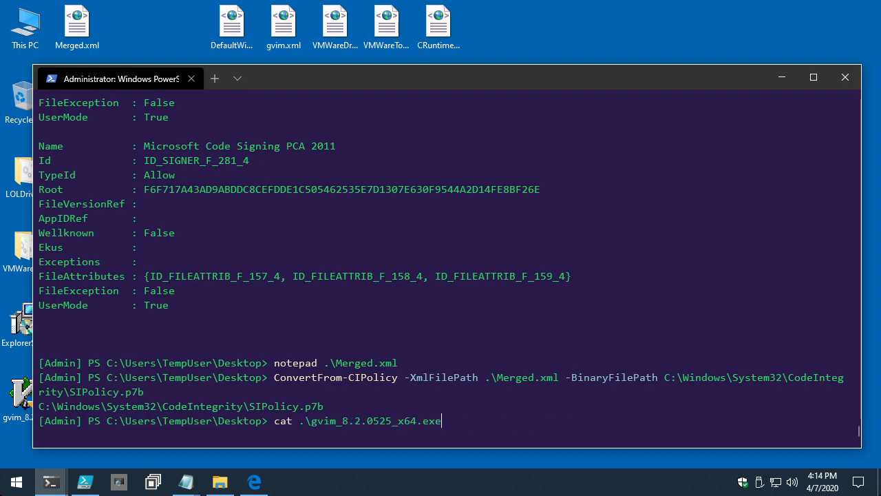
key(ctrl+c)
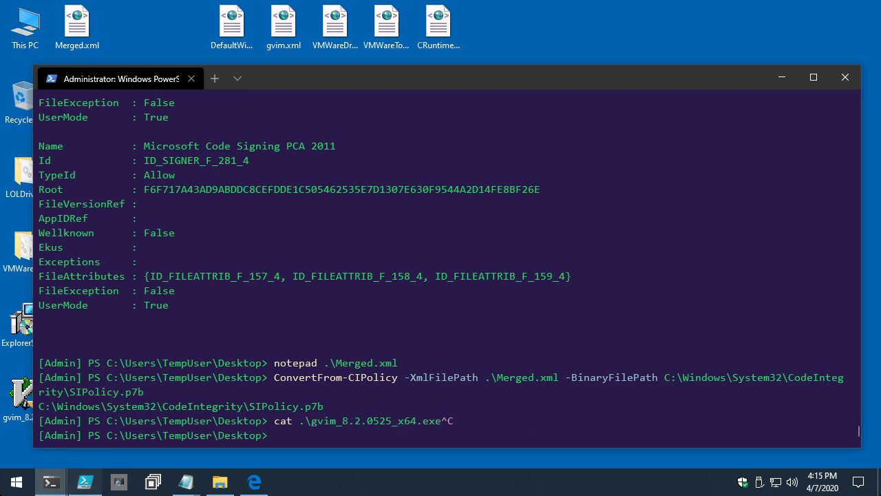
- Copy the Invoke-CimMethod PS_UpdateAndCompareCIPolicy Update line from ISE and run it in the admin terminal
click(84, 481)
click(375, 84)
click(387, 187)
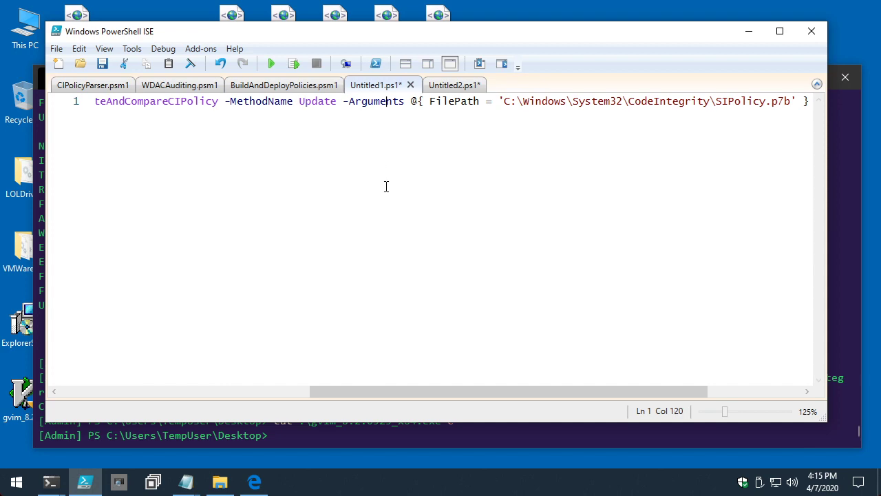
key(ctrl+a)
key(ctrl+c)
key(alt+Tab)
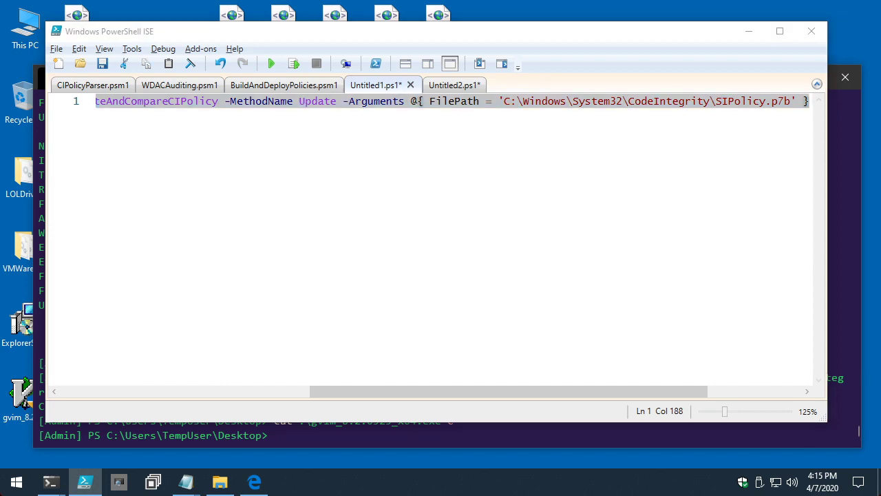
key(ctrl+v)
key(Return)
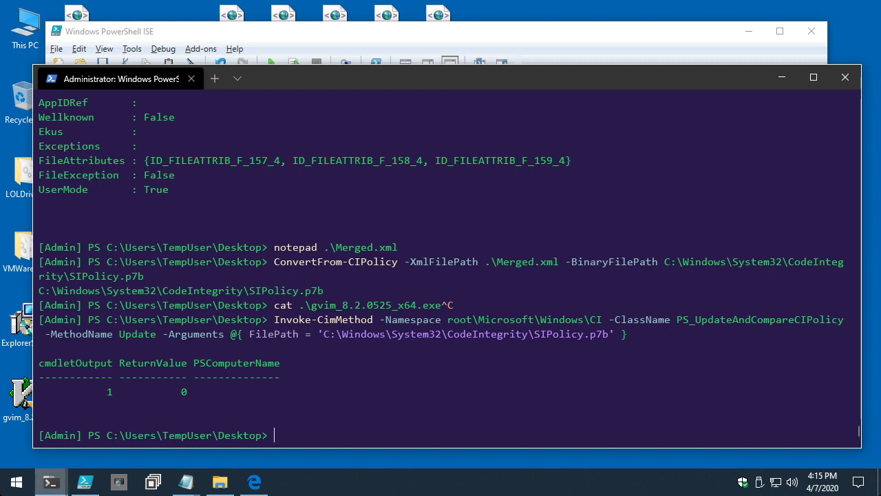
- In the non-admin PowerShell window, launch Vim with vim.bat and quit it with :q
mouse_move(50, 482)
click(74, 420)
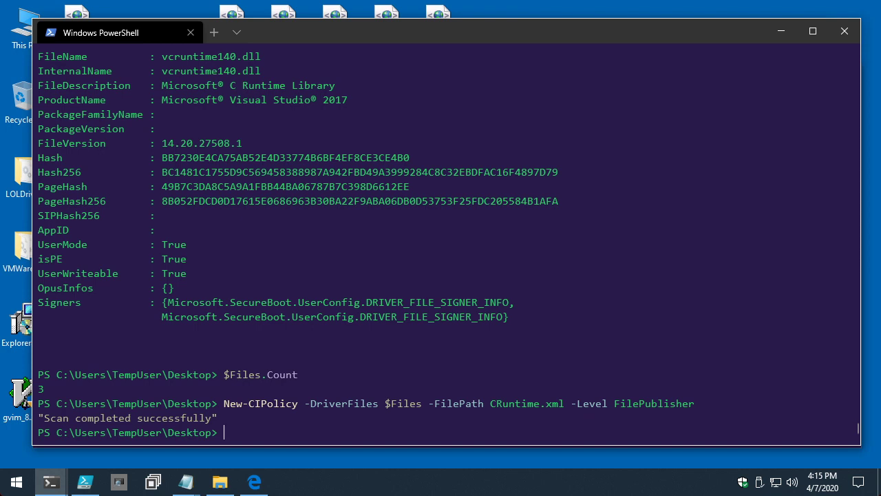
text(vim.bat)
key(Return)
text(:q)
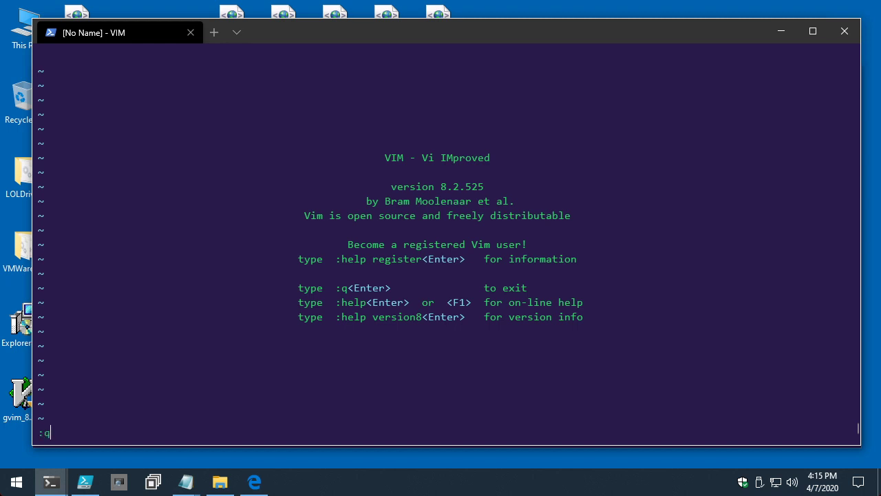
key(Return)
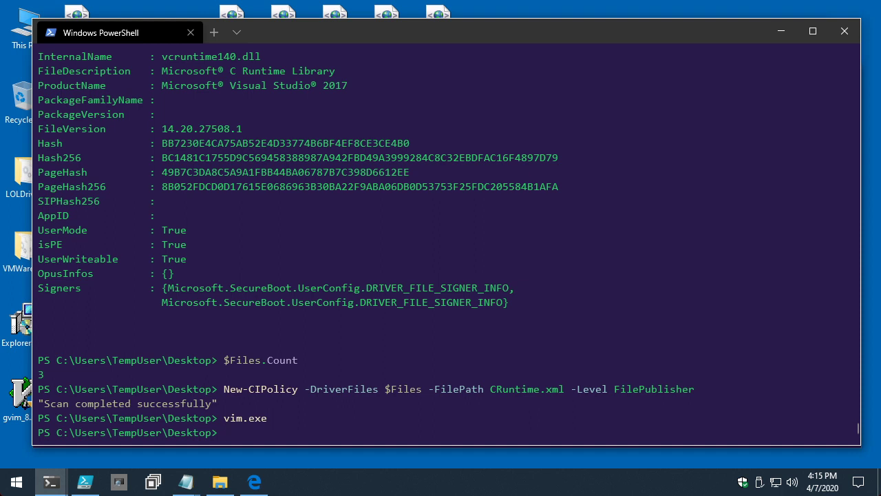
- Store Get-WDACCodeIntegrityEvent -User -SinceLastPolicyRefresh in $Events and confirm it lists nothing
text($Events = Get-WDACCo)
key(Tab)
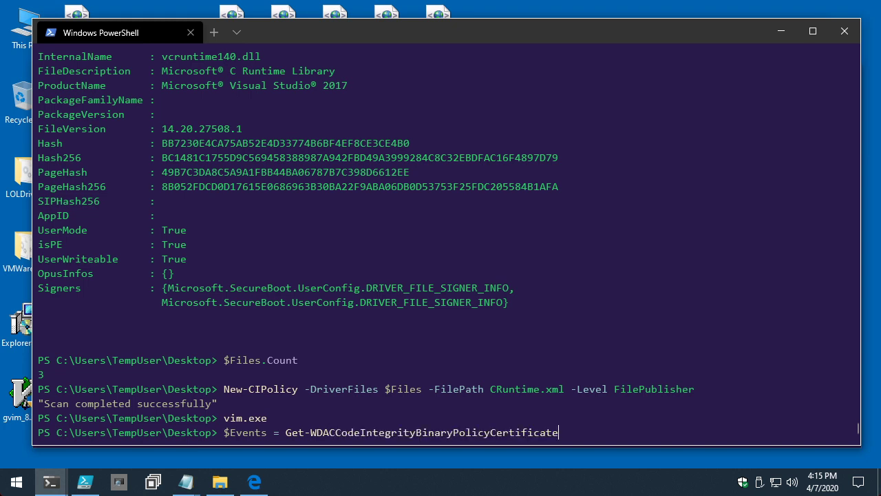
key(Tab)
text(-U)
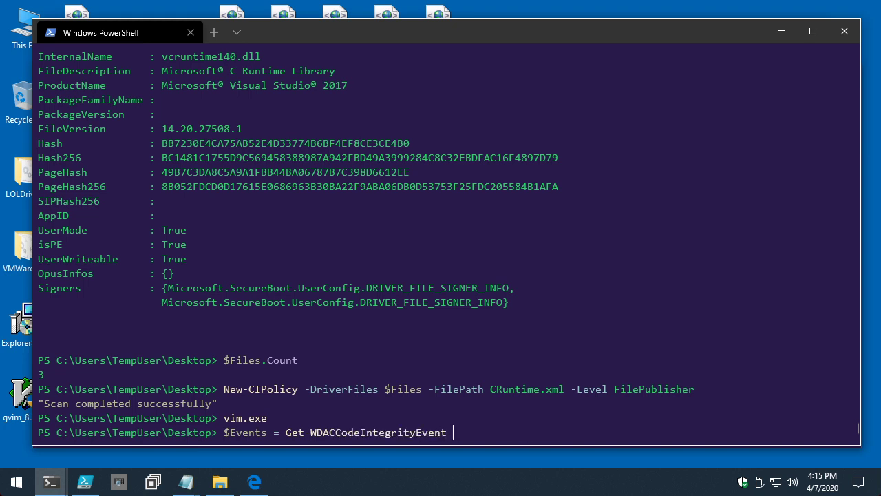
text(ser -Si)
key(Tab)
key(Return)
text($Events)
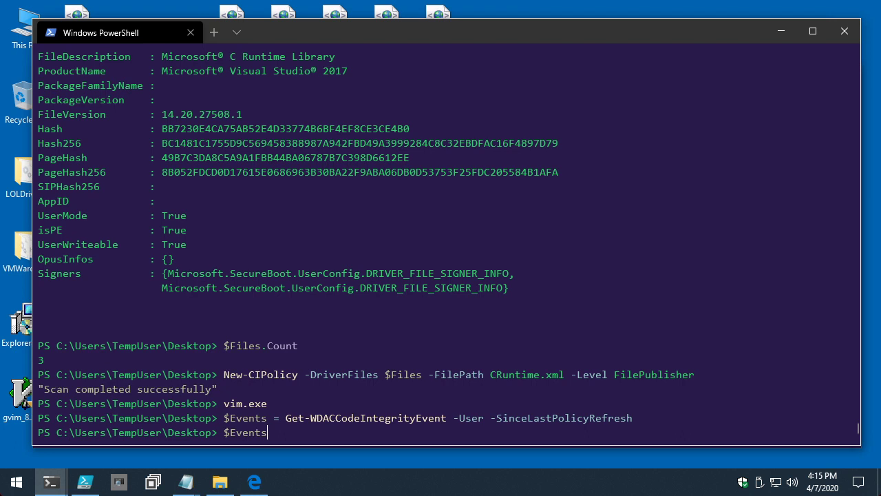
key(Return)
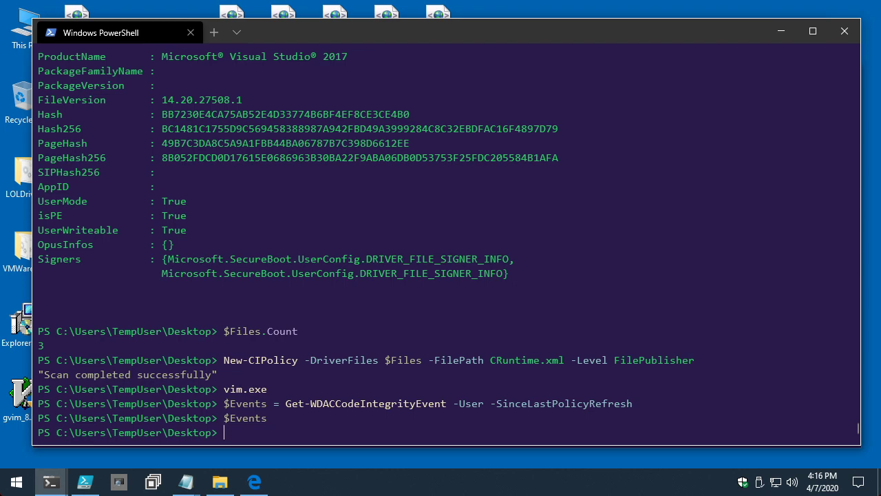
key(super)
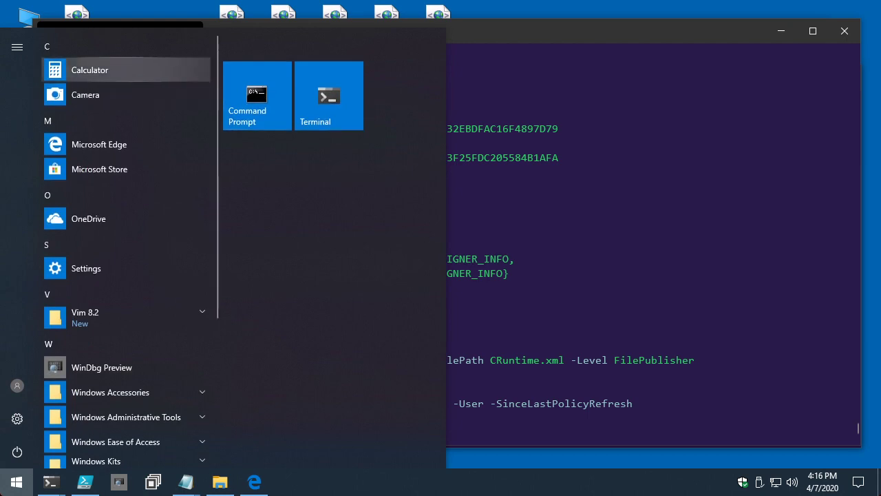
- Launch Edge, search for 'putty', and go from putty.org to the PuTTY download page
key(Down)
key(Return)
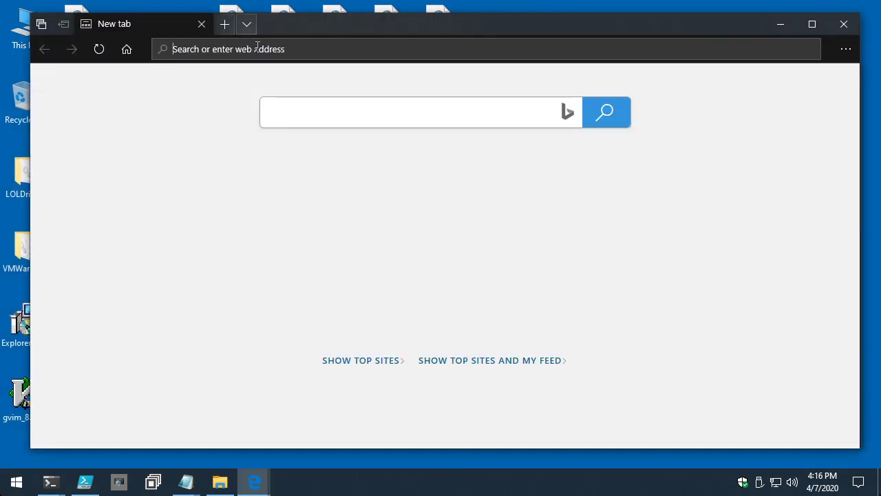
text(putty)
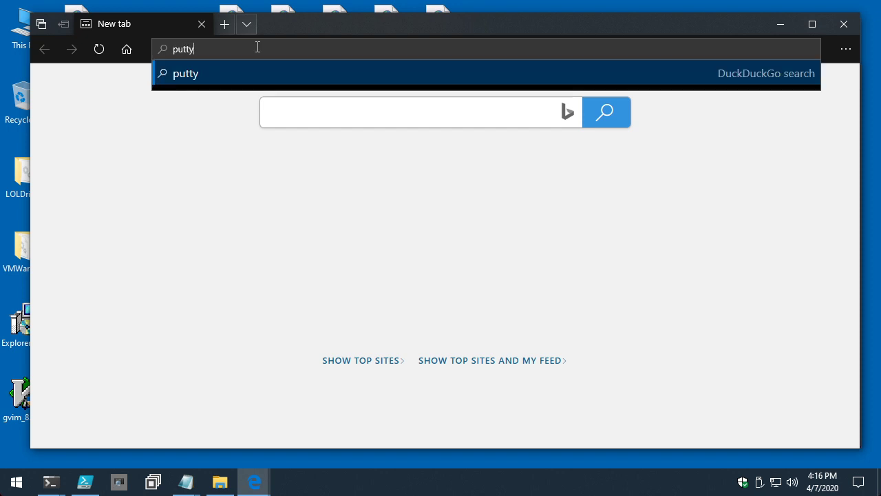
key(Return)
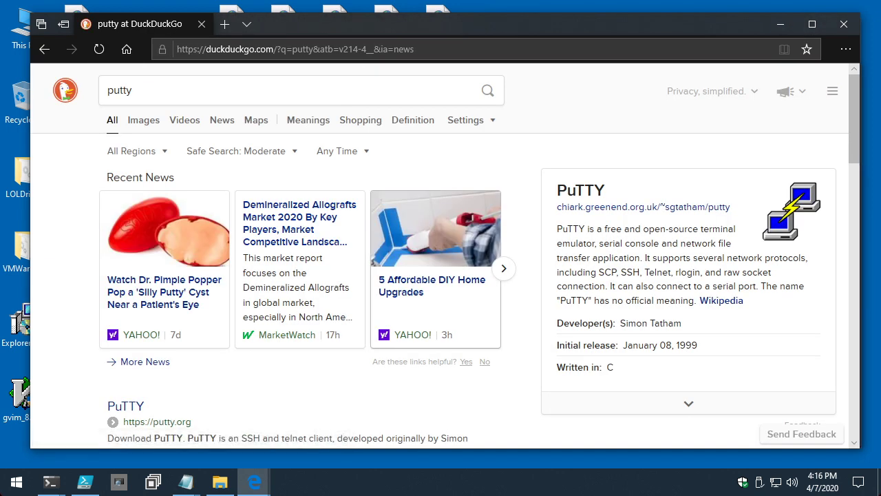
scroll(433, 275, down, 3)
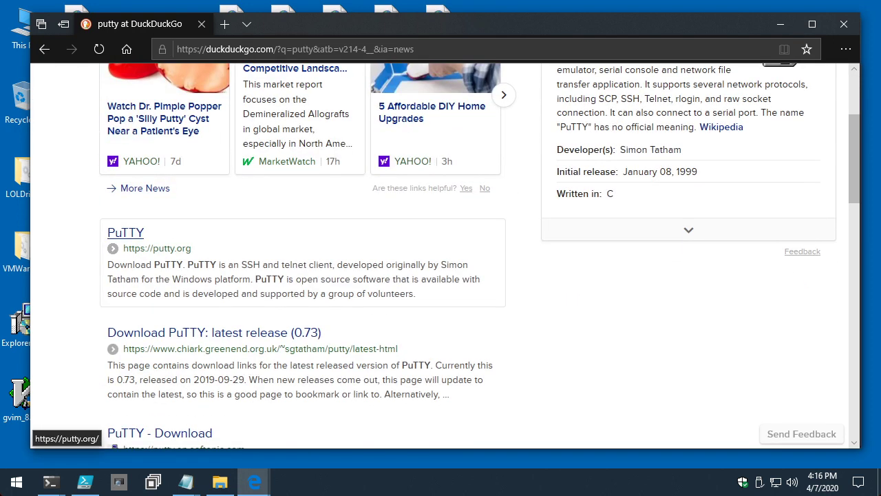
click(125, 232)
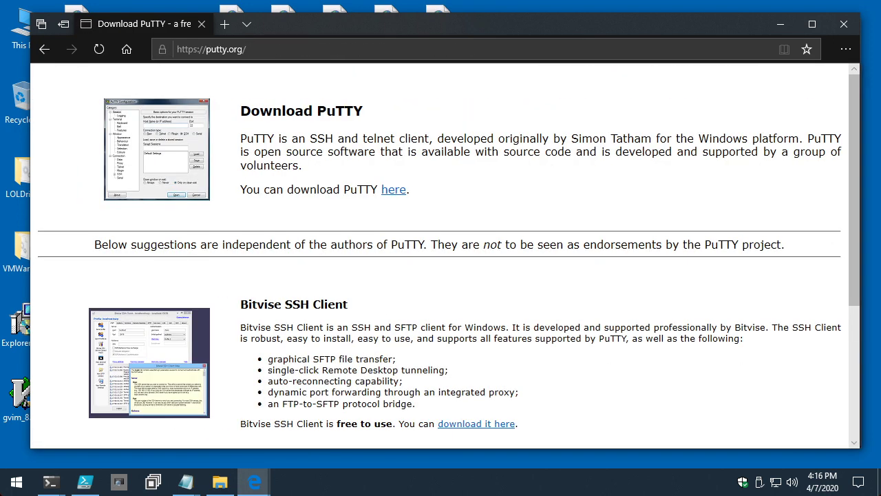
click(391, 189)
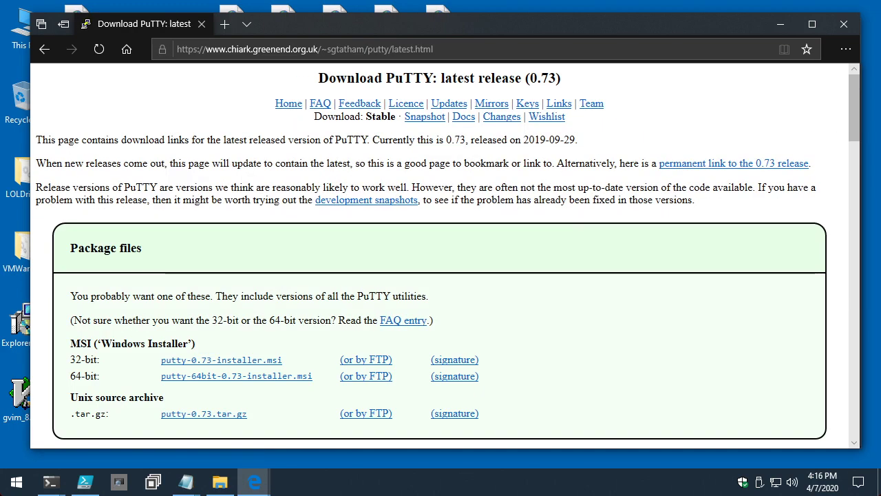
- Download the 32-bit putty.exe and minimize Edge
scroll(441, 255, down, 3)
scroll(441, 255, up, 3)
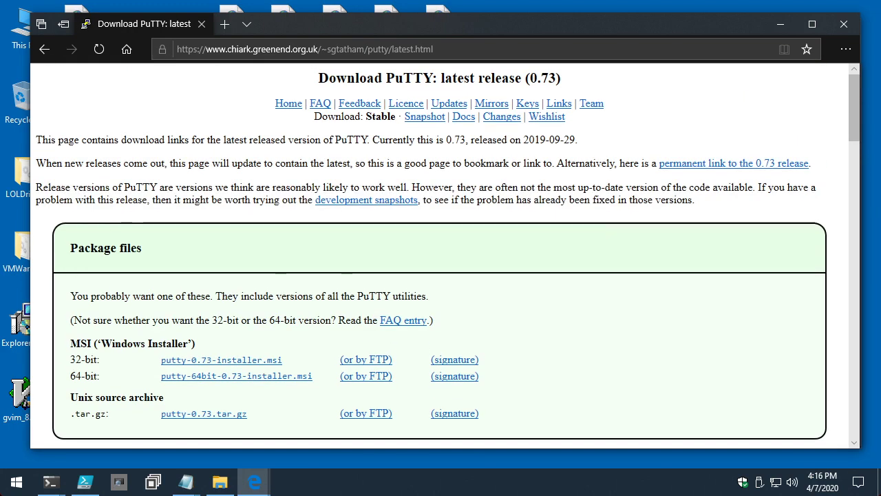
scroll(441, 255, down, 3)
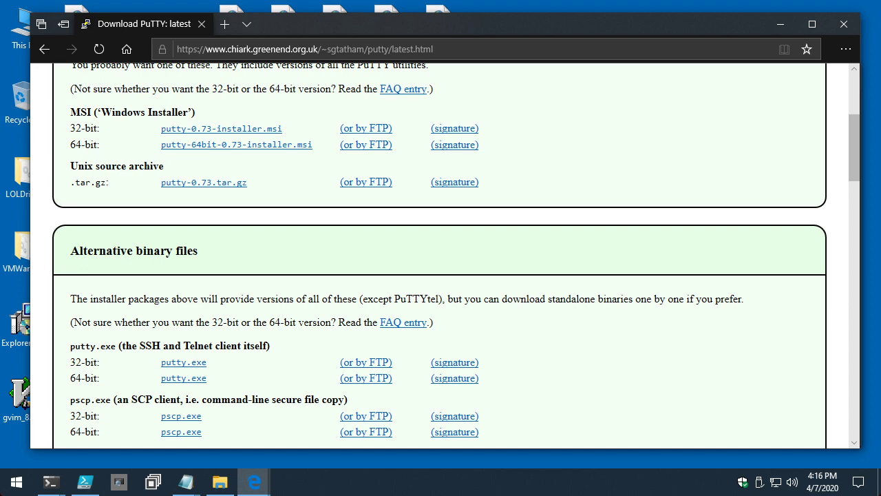
scroll(522, 295, down, 2)
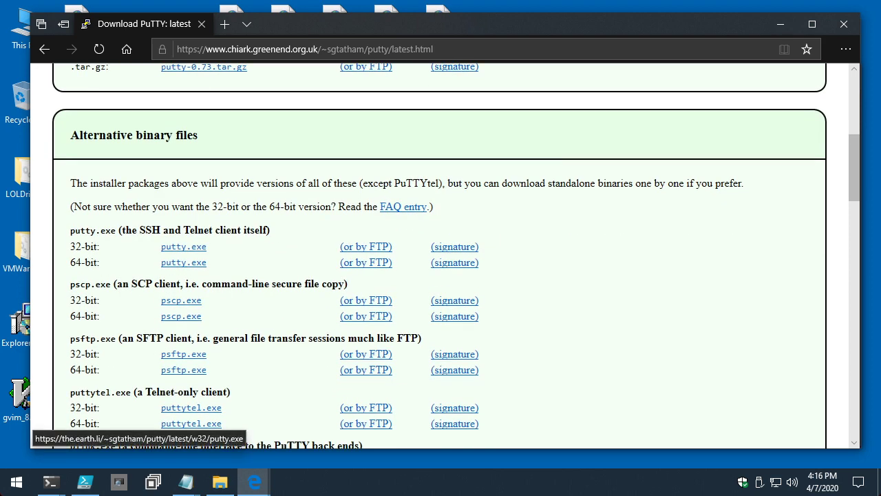
click(183, 247)
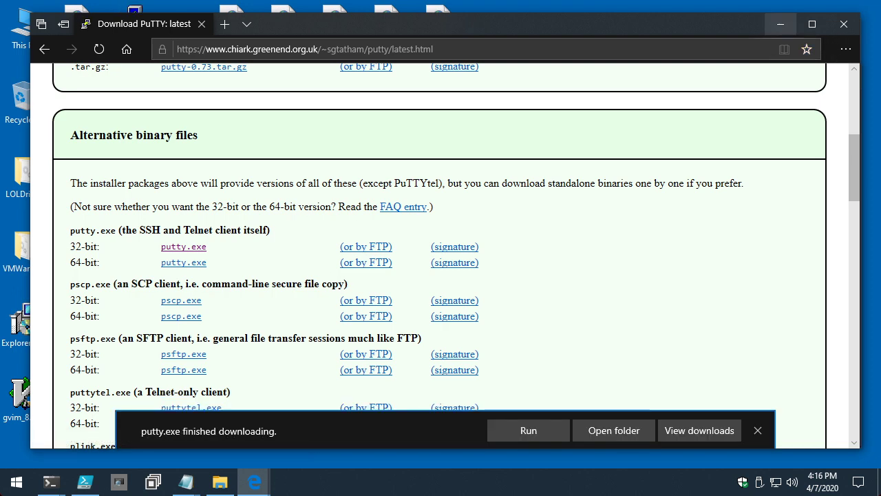
click(781, 24)
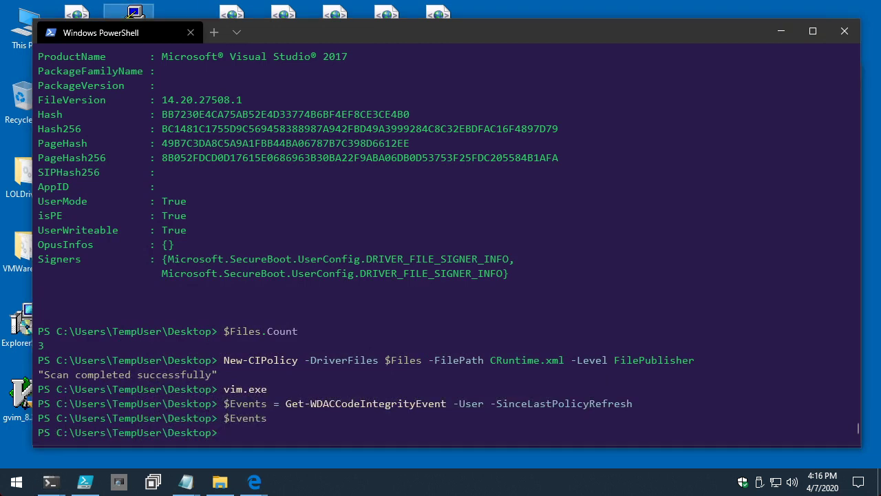
- Launch the desktop putty.exe, cancel it, then rerun the event query and display $Events
double_click(134, 12)
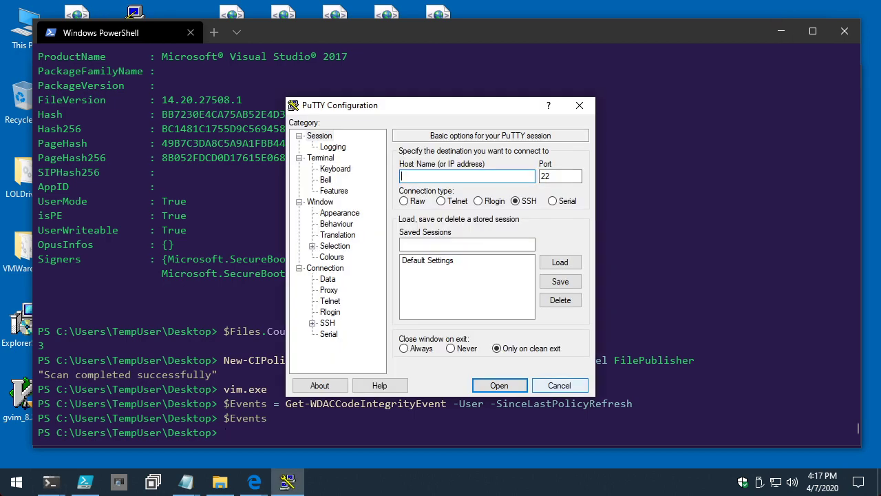
click(559, 386)
key(Up)
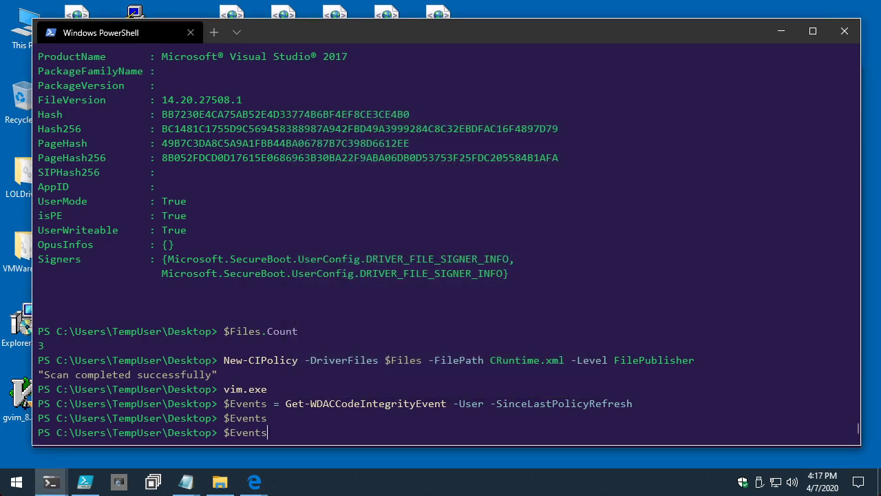
key(Up)
key(Return)
text($)
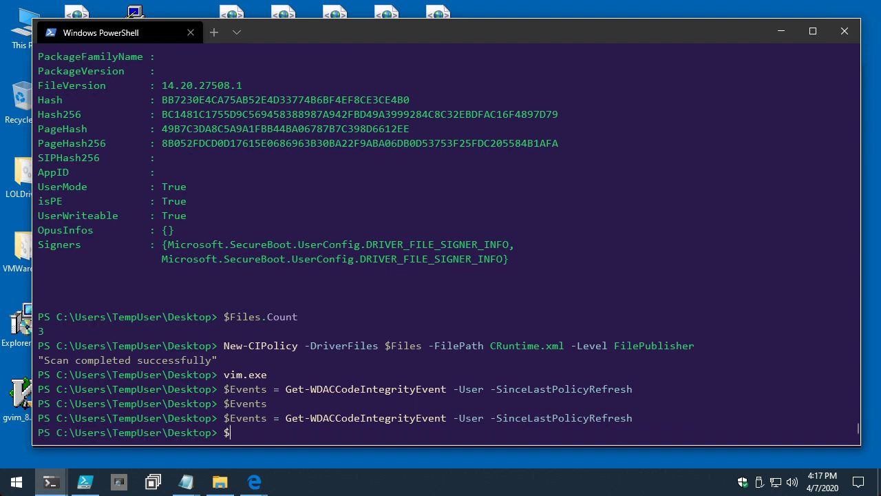
text(Events)
key(Return)
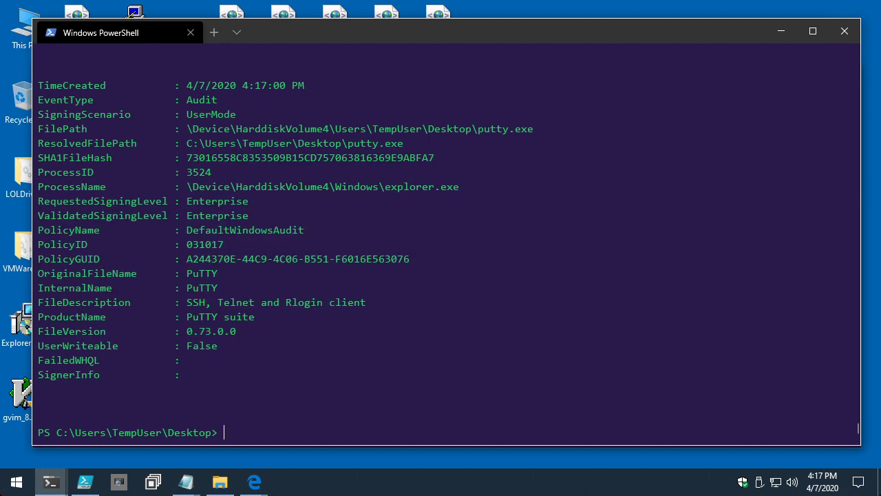
- Select and copy the putty.exe DefaultWindowsAudit event text
scroll(446, 234, up, 3)
scroll(446, 234, down, 3)
drag(62, 85, 495, 360)
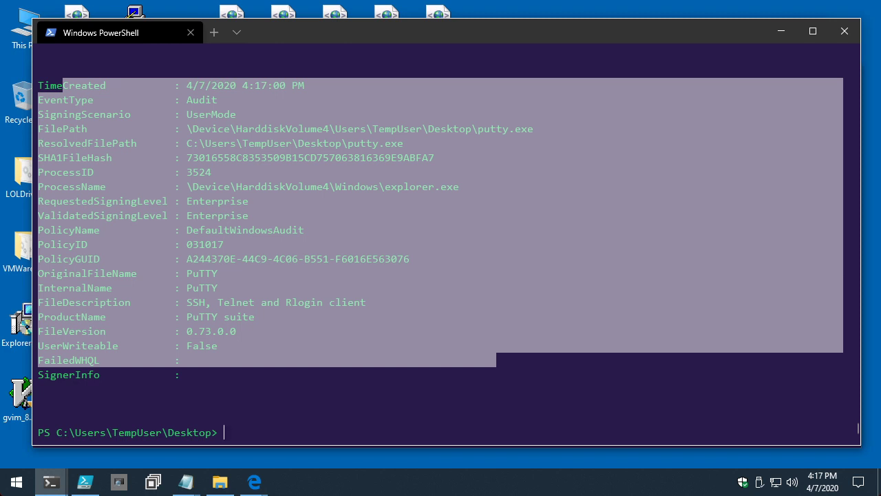
right_click(493, 359)
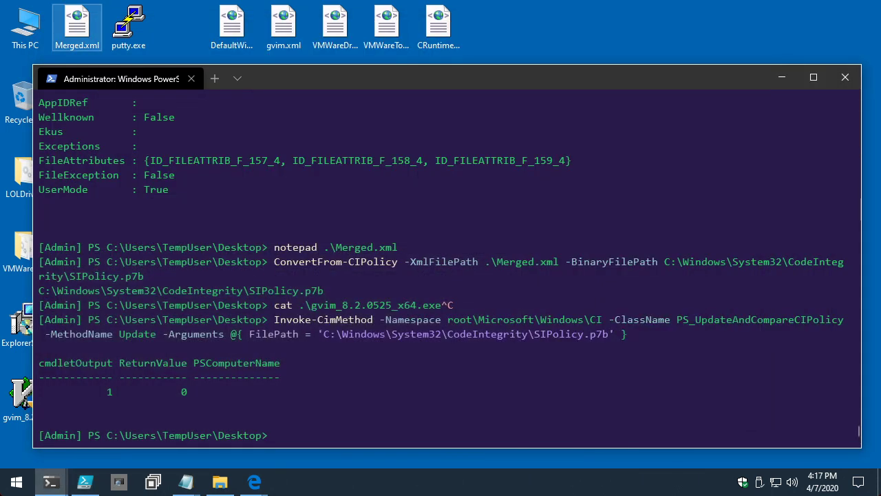
- Delete the Enabled:Audit Mode rule block from Merged.xml in Notepad and save the file
right_click(83, 26)
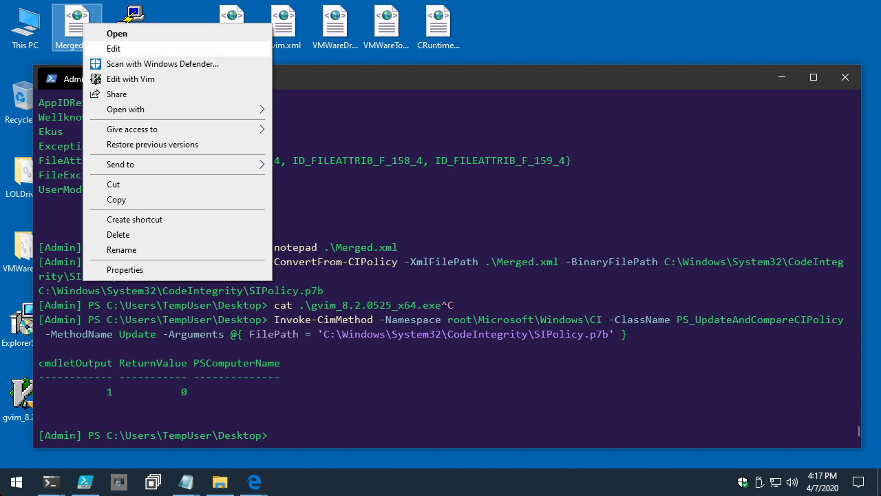
click(116, 49)
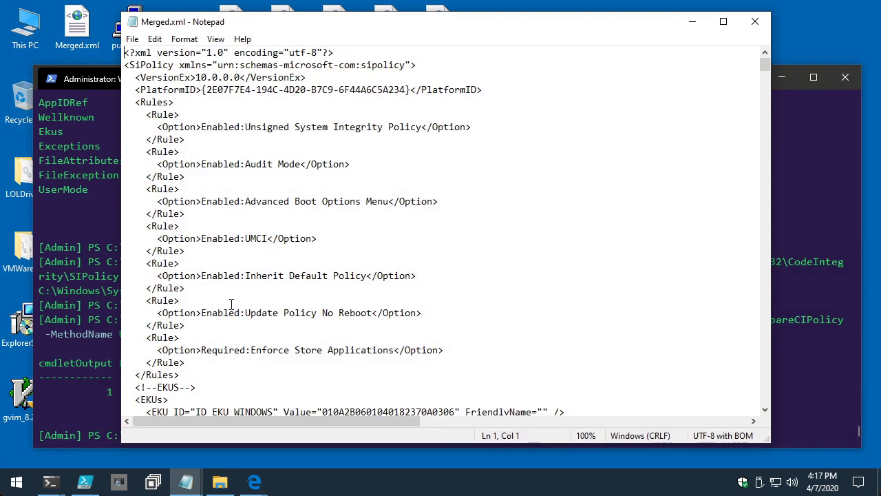
drag(187, 180, 191, 143)
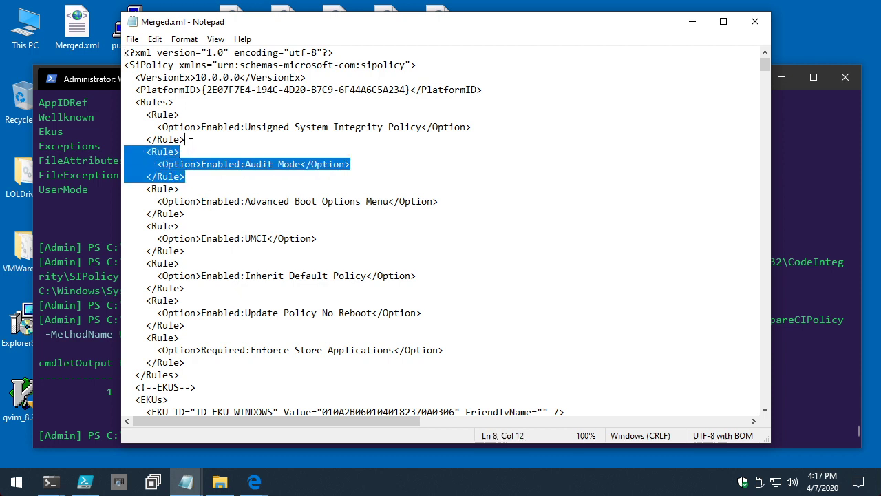
key(Delete)
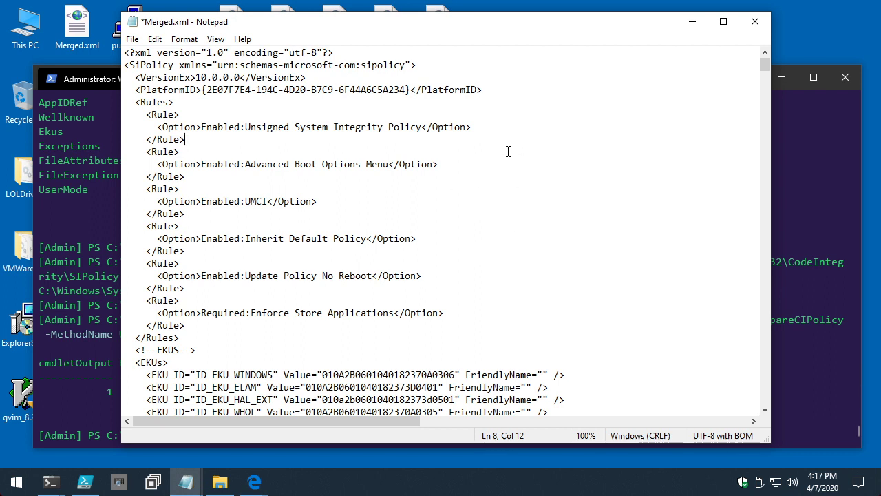
key(ctrl+s)
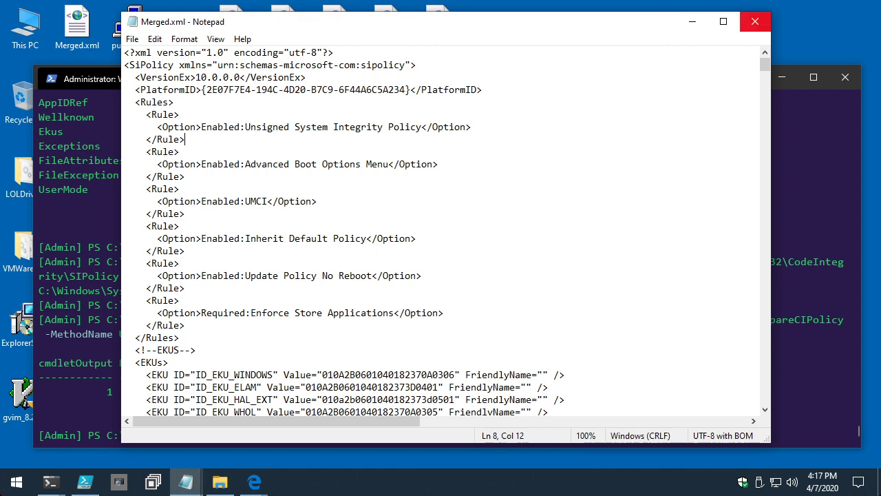
click(755, 21)
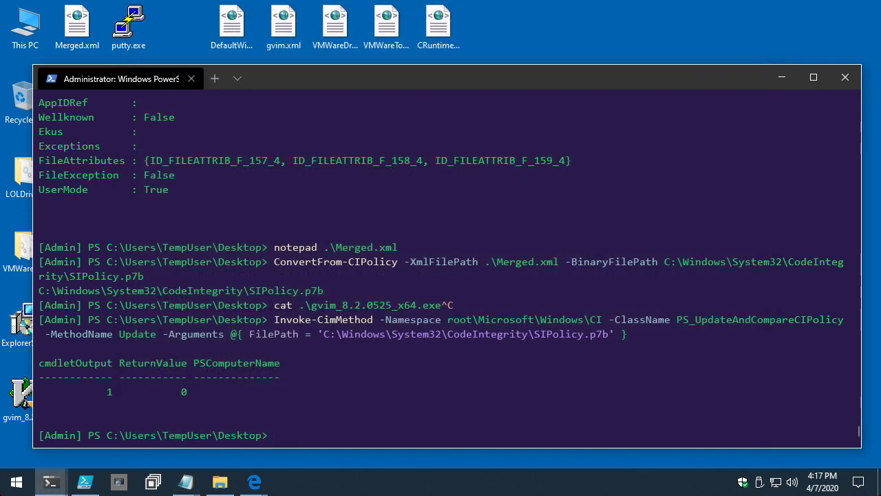
- Recompile Merged.xml into SIPolicy.p7b and reapply it with Invoke-CimMethod Update, no reboot
key(Up)
key(Up)
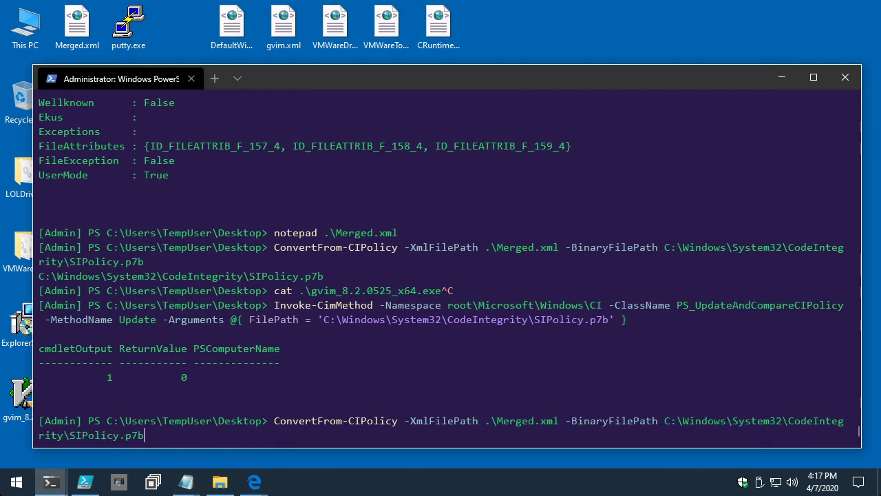
key(Return)
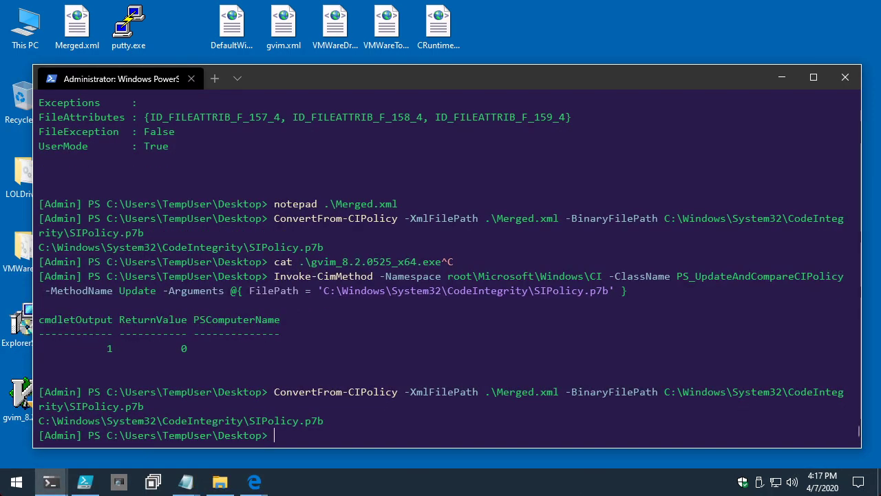
key(Up)
key(Up)
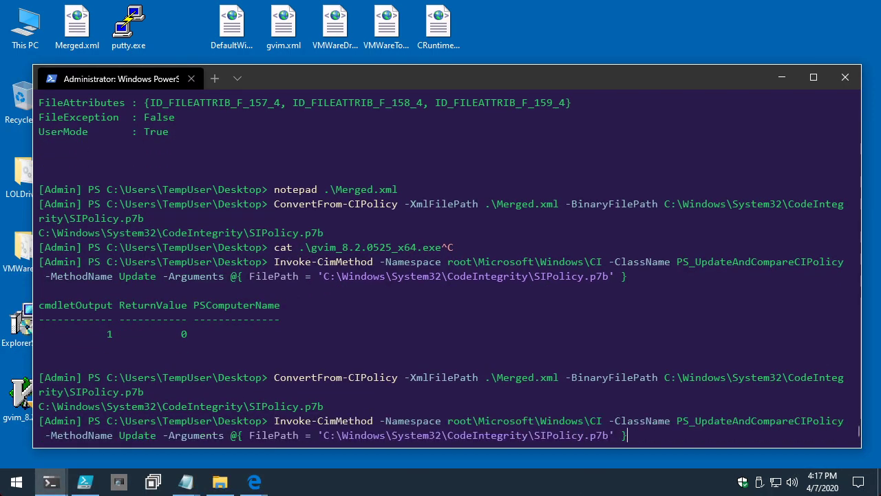
key(Return)
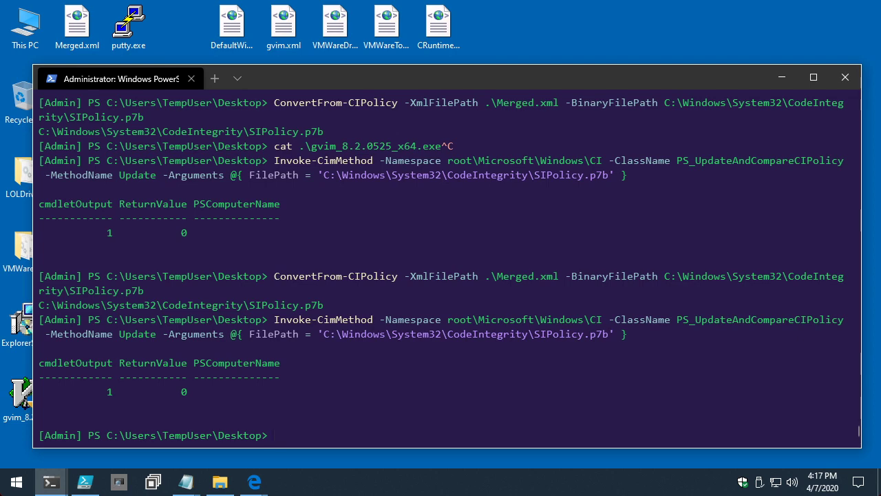
- Run .\putty.exe to confirm Device Guard now blocks it
text(pu)
key(Tab)
key(Return)
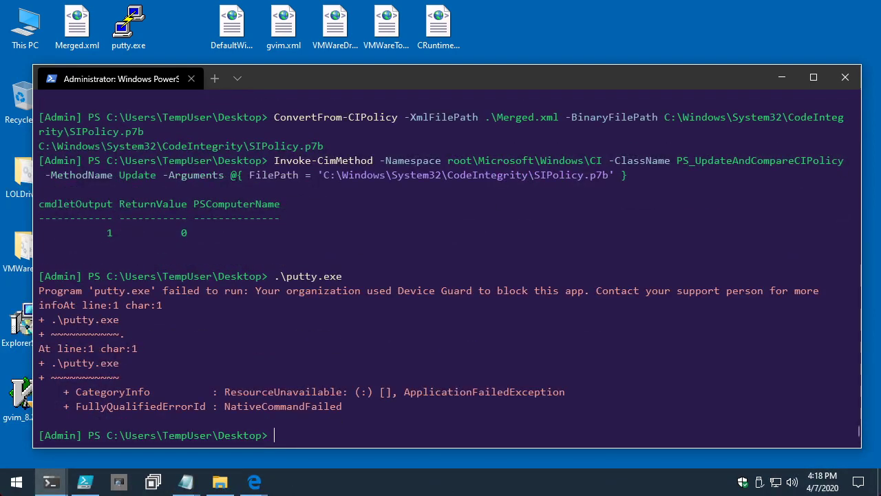
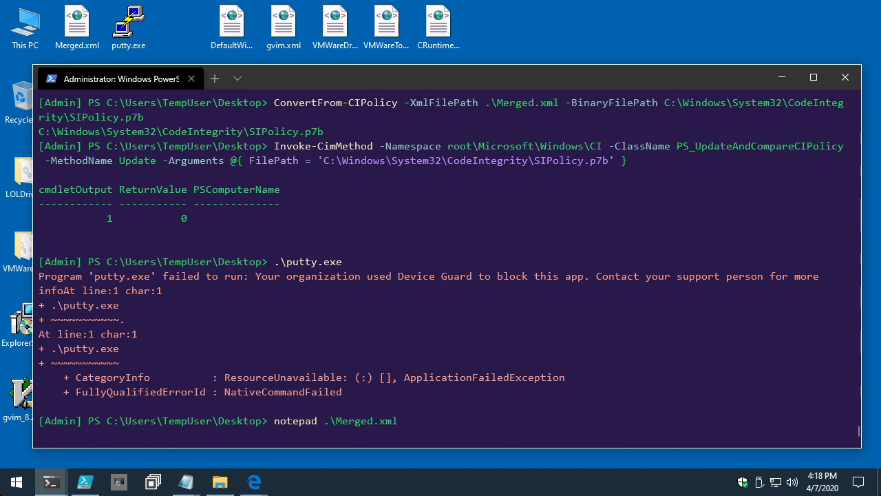
- Recall the policy update command in the admin session's history, then move to the other PowerShell window
key(Up)
key(Up)
key(Down)
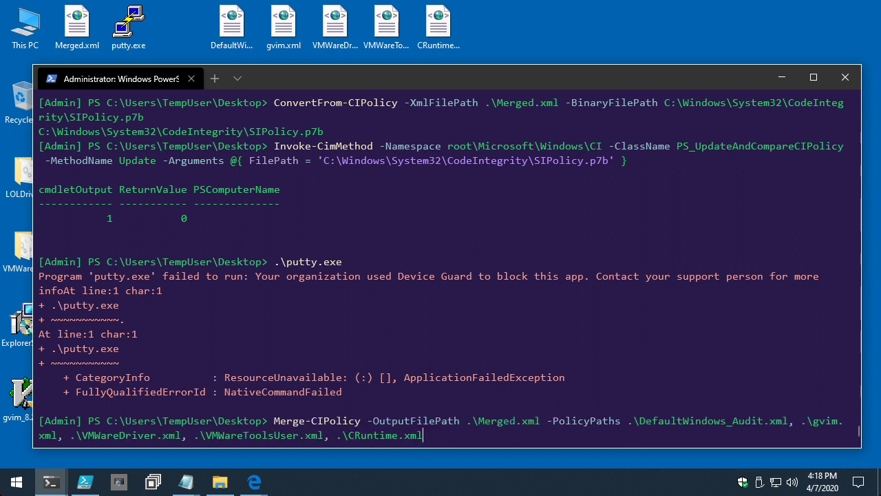
key(Up)
key(Up)
key(Down)
key(Down)
key(Up)
key(Up)
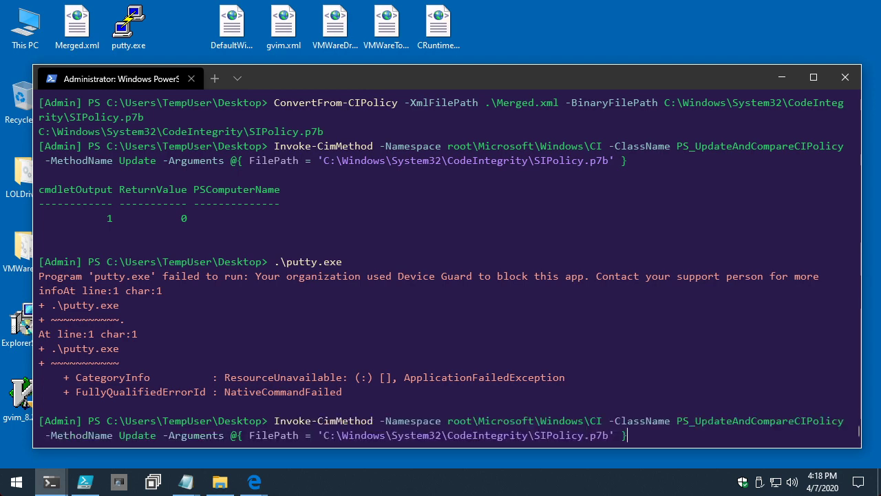
key(Up)
key(Up)
key(alt+Tab)
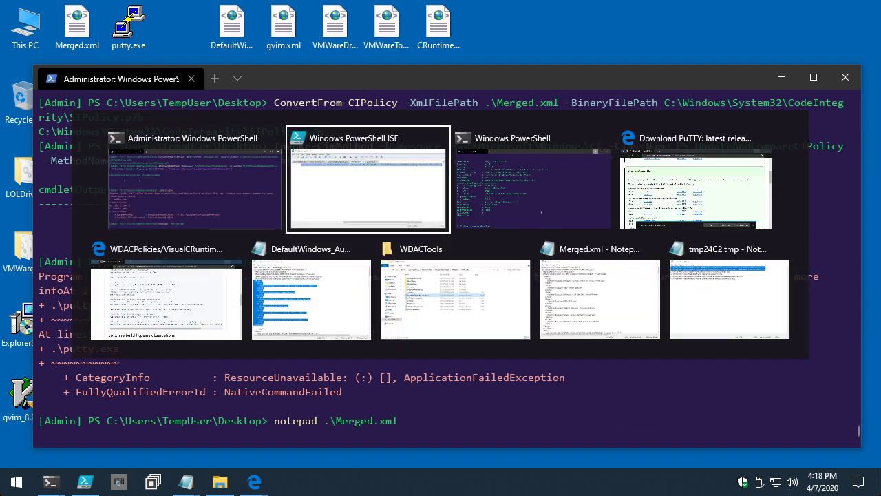
- Clear the console, run $Events = Get-WDACCodeIntegrityEvent -User -SinceLastPolicyRefresh, and display $Events
key(alt+Tab)
text(cls)
key(Return)
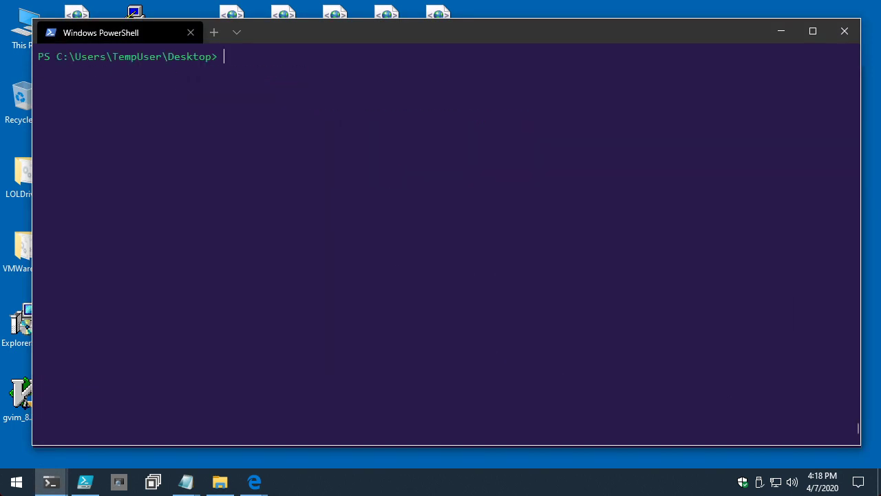
key(Up)
key(Up)
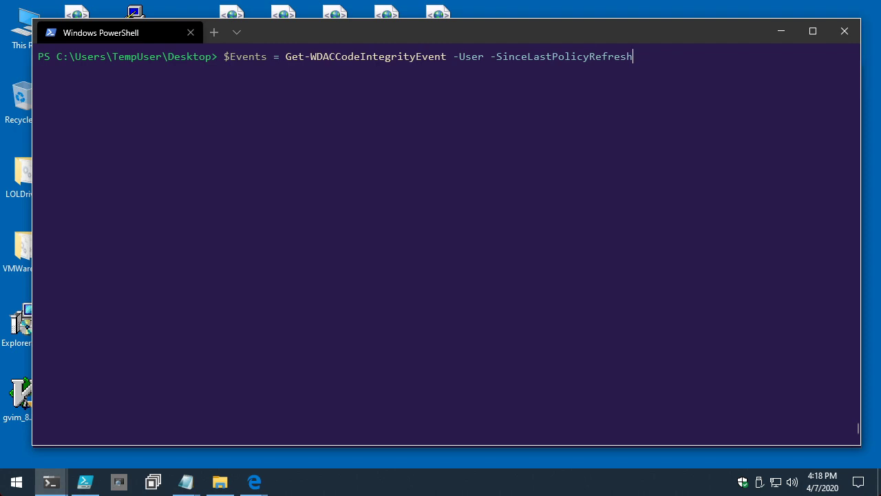
key(Return)
text($Events)
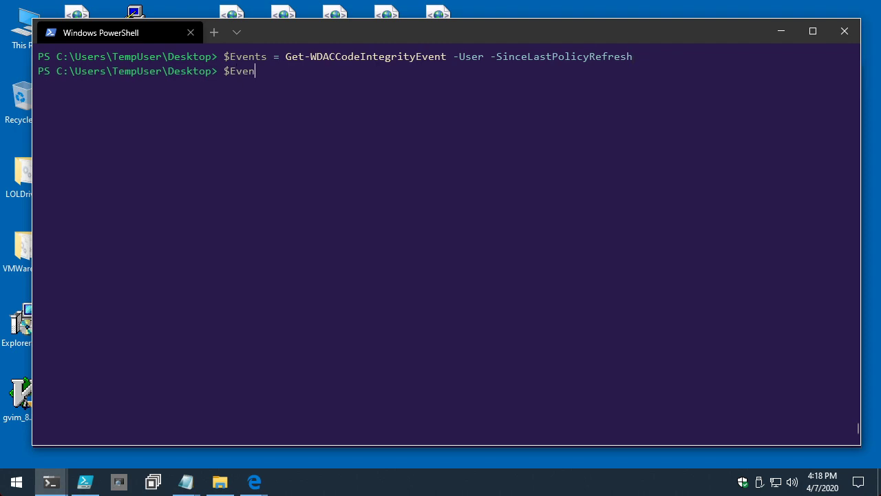
key(Return)
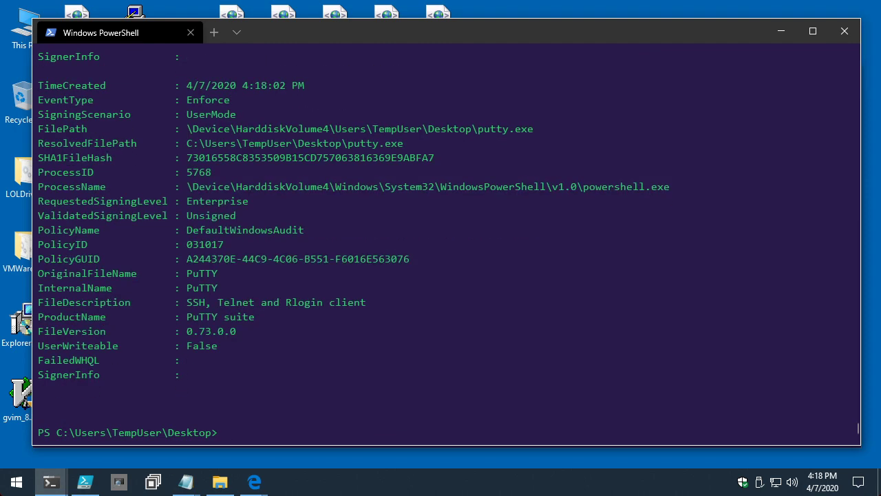
- Select the putty.exe event lines showing EventType Enforce and copy them
drag(186, 100, 230, 99)
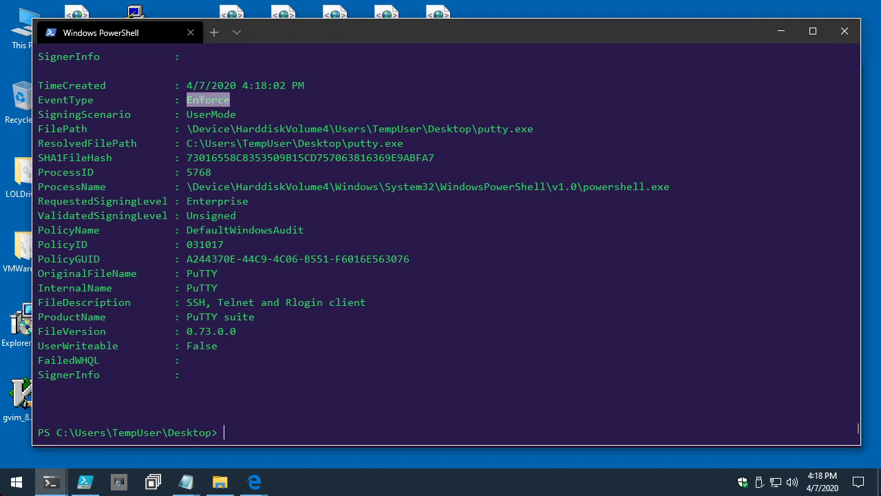
scroll(440, 234, up, 8)
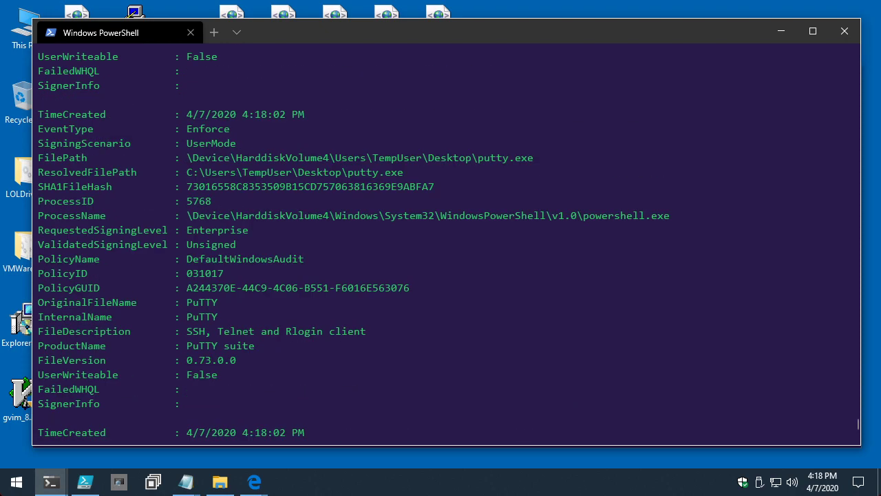
drag(174, 129, 393, 216)
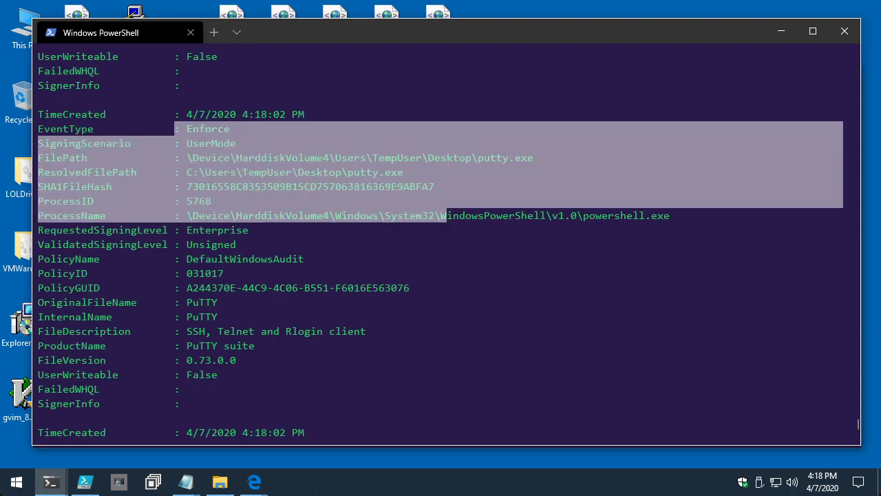
scroll(440, 234, up, 10)
scroll(753, 128, down, 10)
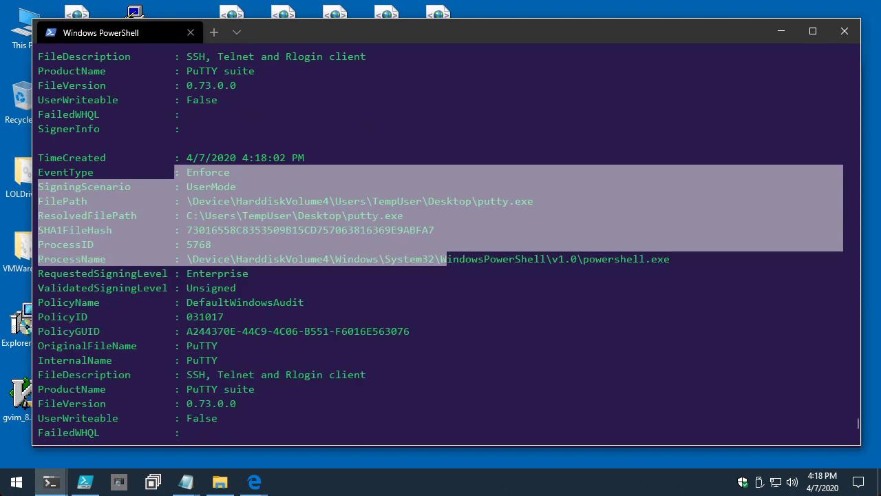
right_click(753, 129)
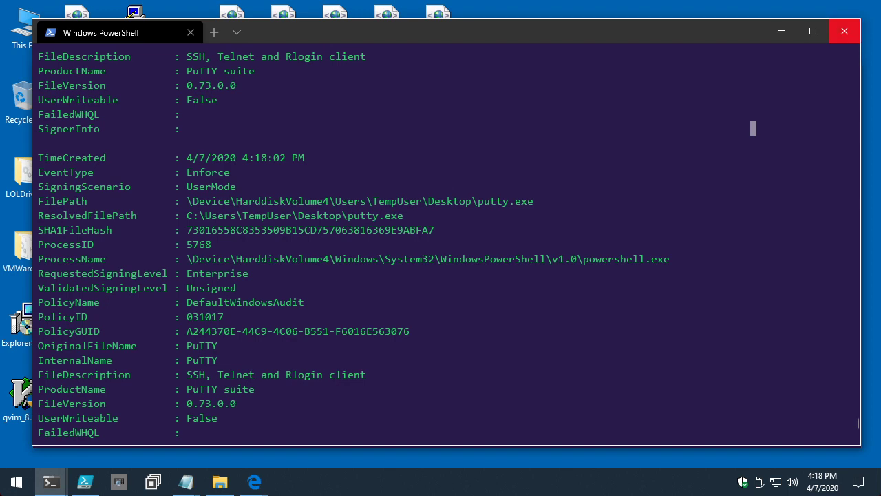
- Close the non-administrator and administrator PowerShell windows and reveal Start's Shut down and Restart options
click(844, 31)
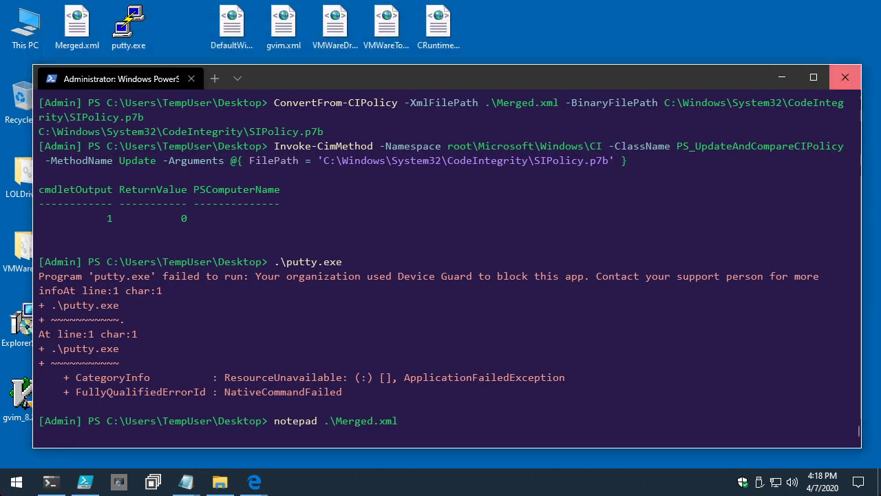
click(844, 77)
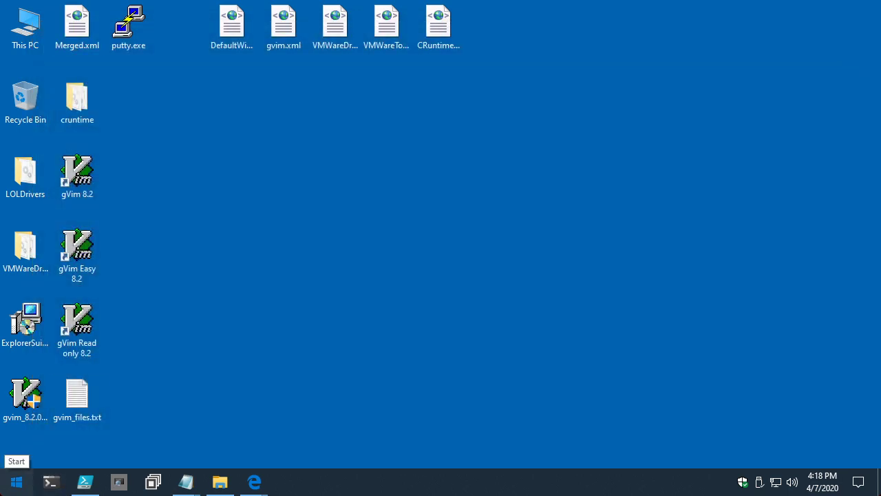
click(16, 481)
click(17, 451)
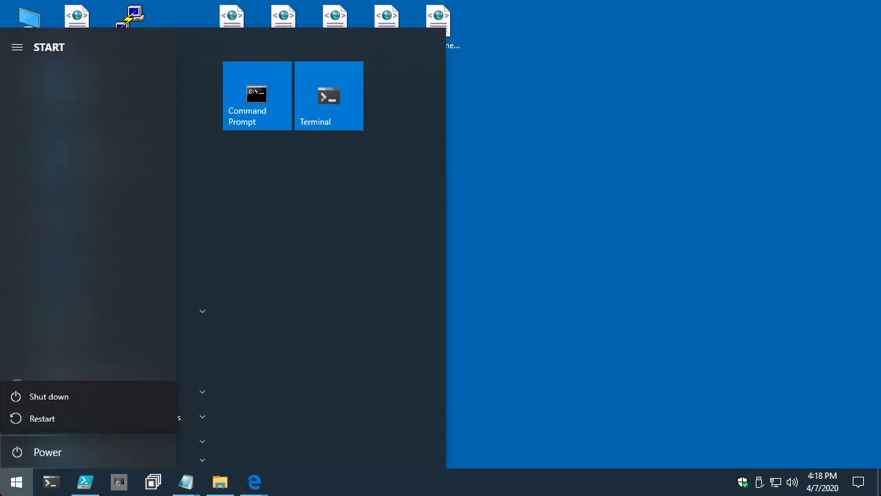
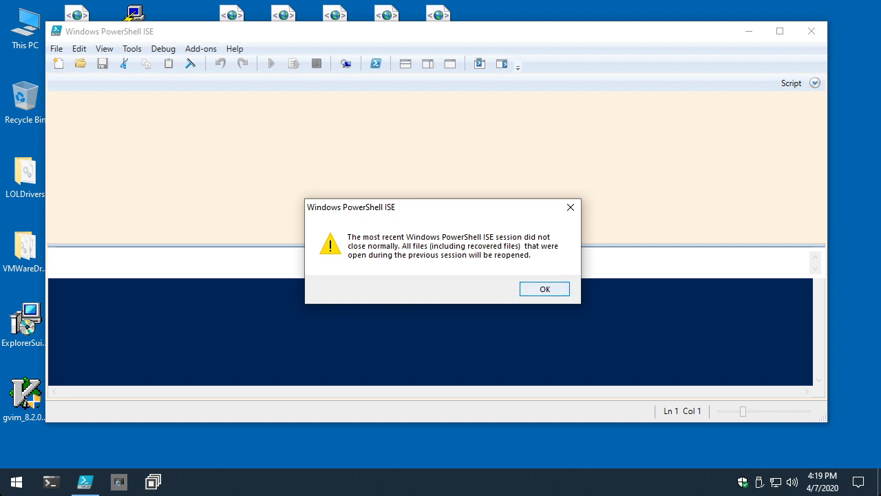
- Confirm the unexpected-shutdown notice so the ISE restores CIPolicyParser.psm1 and the other recovered scripts
key(Return)
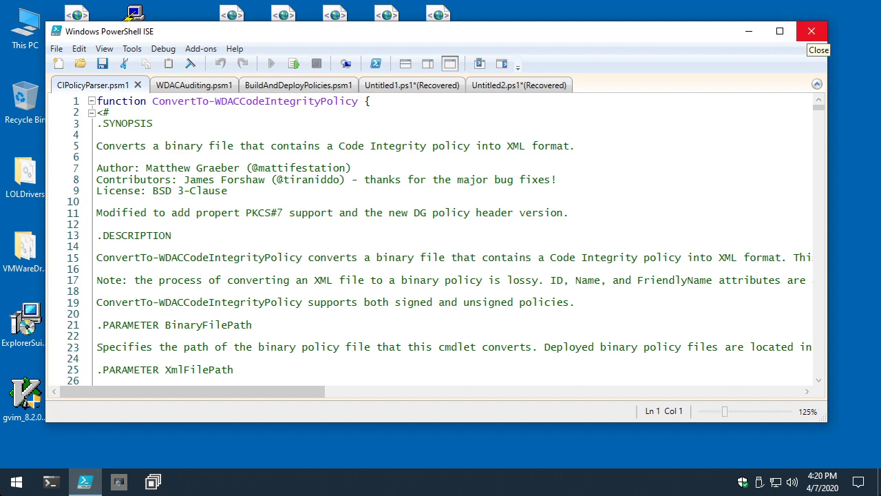
- Minimize the ISE, launch Windows Terminal, and close it after the 0xd000003a error
click(748, 31)
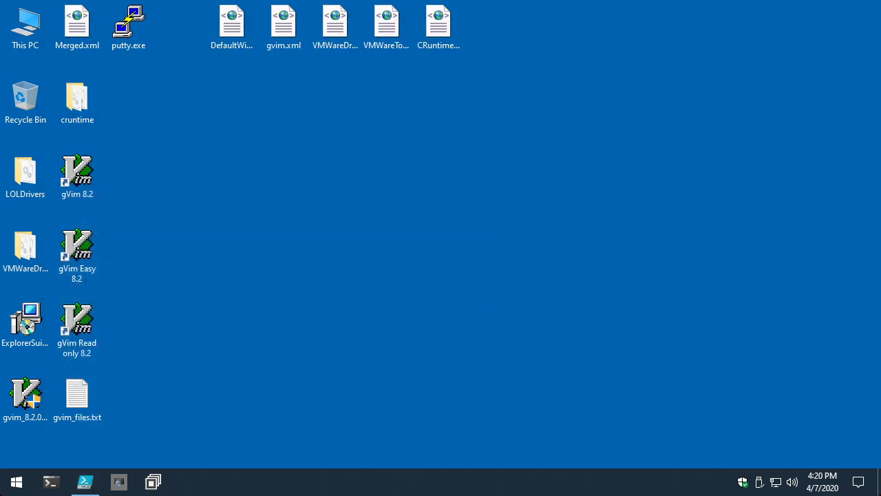
click(50, 481)
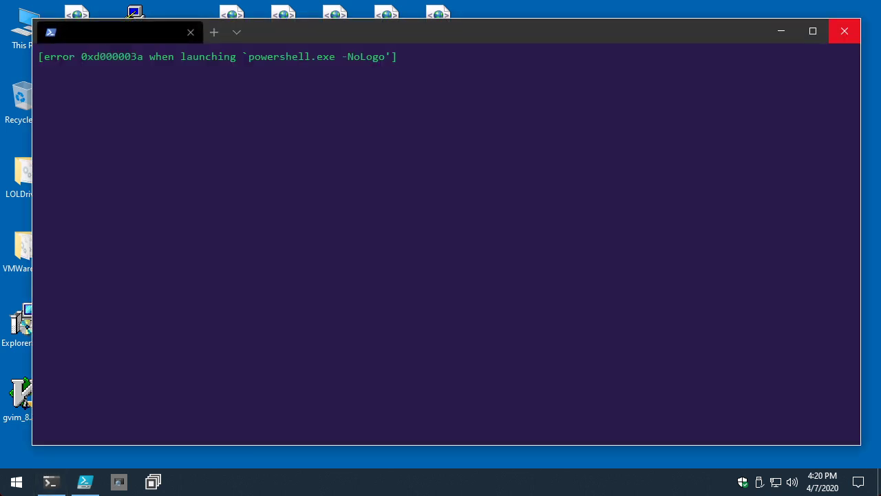
click(845, 31)
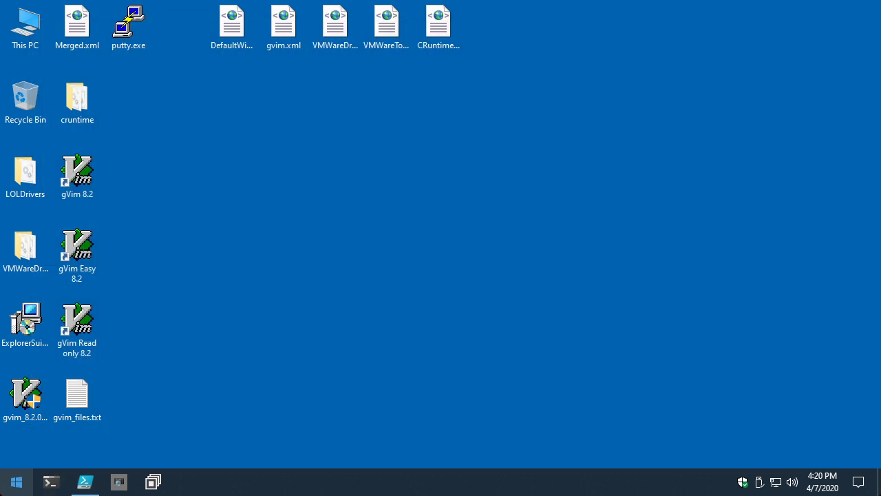
- Open and close Command Prompt from Start, then relaunch Windows Terminal
click(17, 481)
click(258, 95)
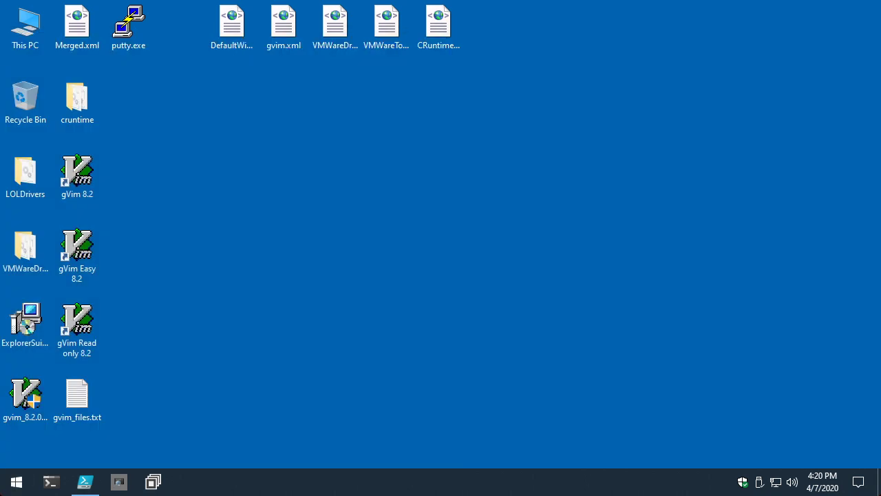
click(797, 65)
click(50, 481)
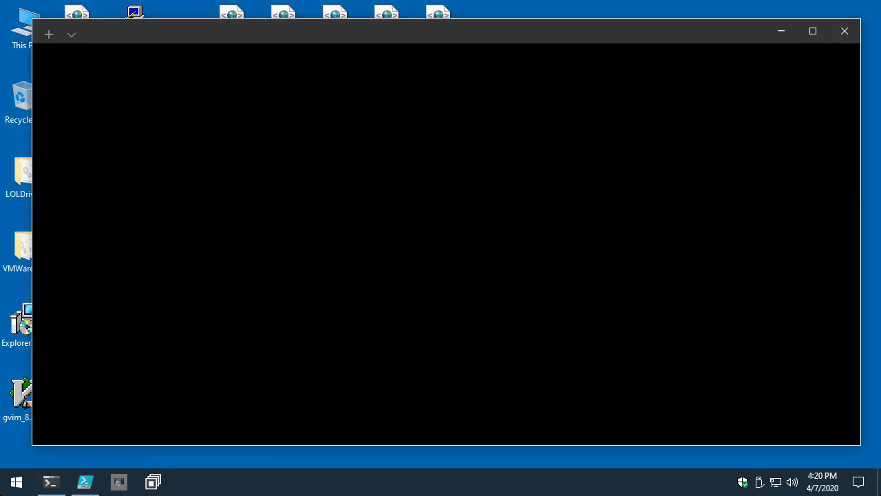
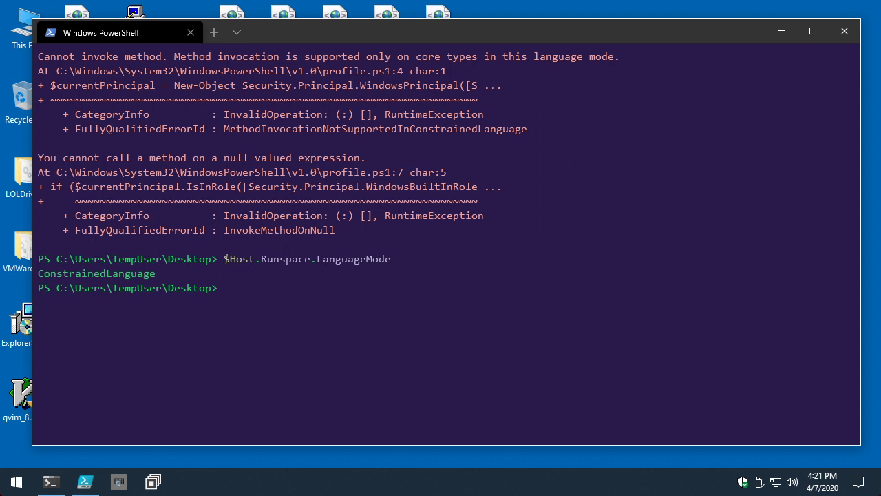
- Rerun the Get-WDACCodeIntegrityEvent -User -SinceLastPolicyRefresh query, check $Events.Count, and list $Events
key(Up)
key(Up)
key(Up)
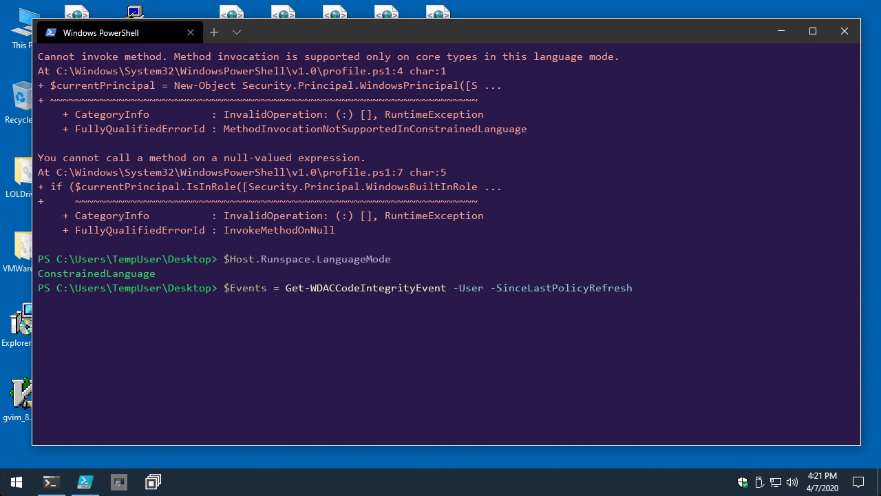
key(Return)
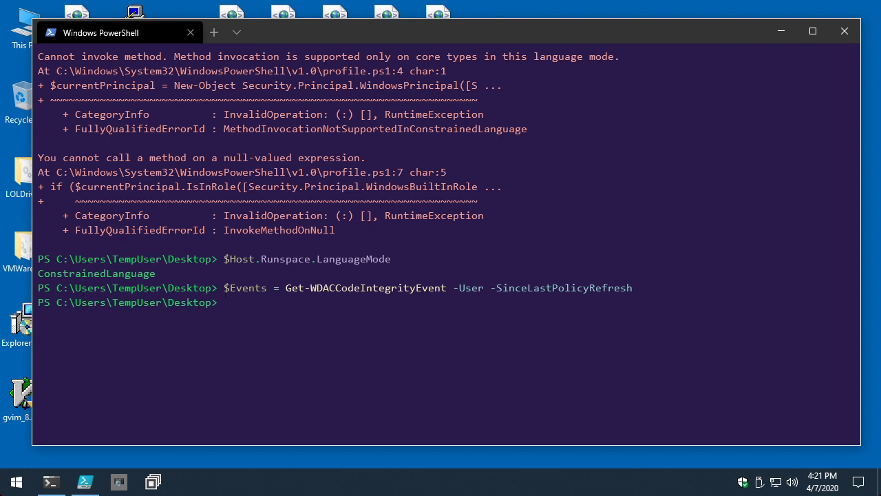
text($Events)
text(.Count)
key(Return)
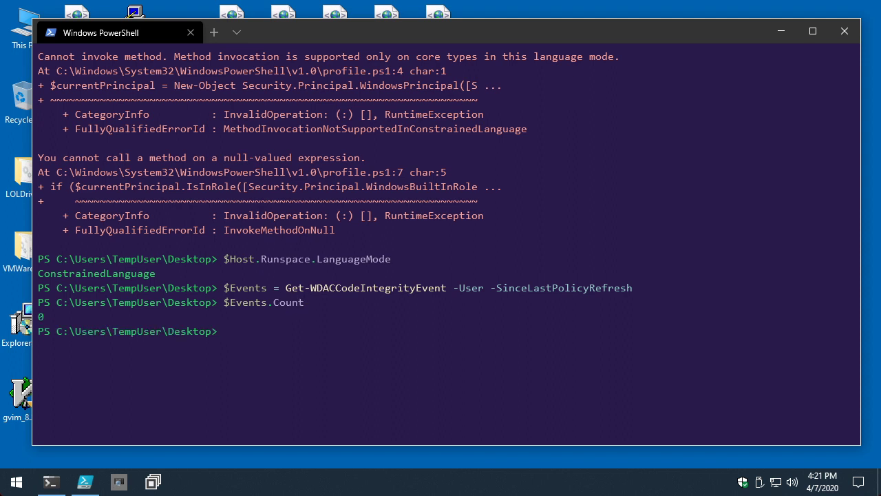
key(Up)
key(BackSpace)
key(BackSpace)
key(BackSpace)
key(BackSpace)
key(BackSpace)
key(BackSpace)
key(Return)
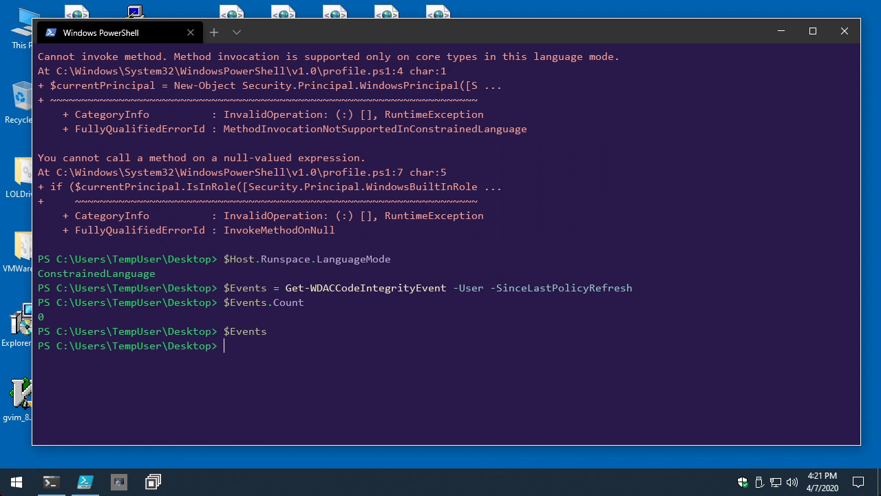
- Run .\putty.exe, recollect the code integrity events, and enter $Events to show the block
text(putt)
key(Tab)
key(Up)
key(Up)
key(Up)
key(Up)
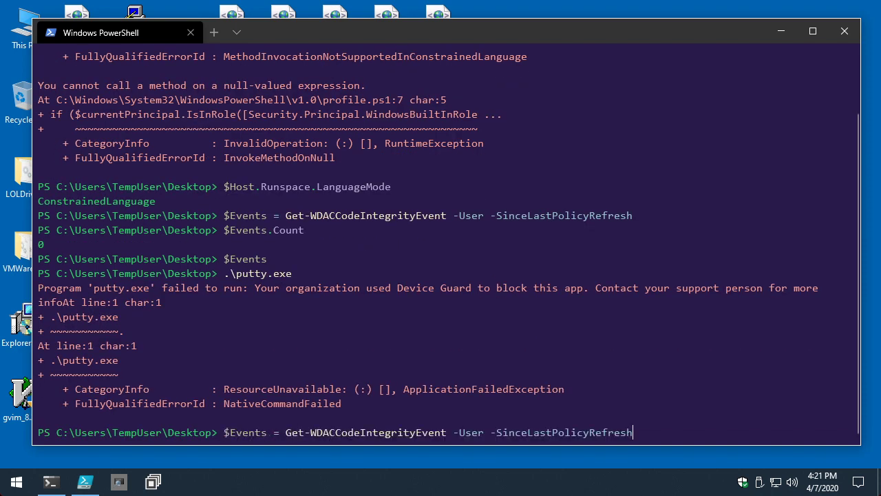
key(Return)
text($Events)
key(Return)
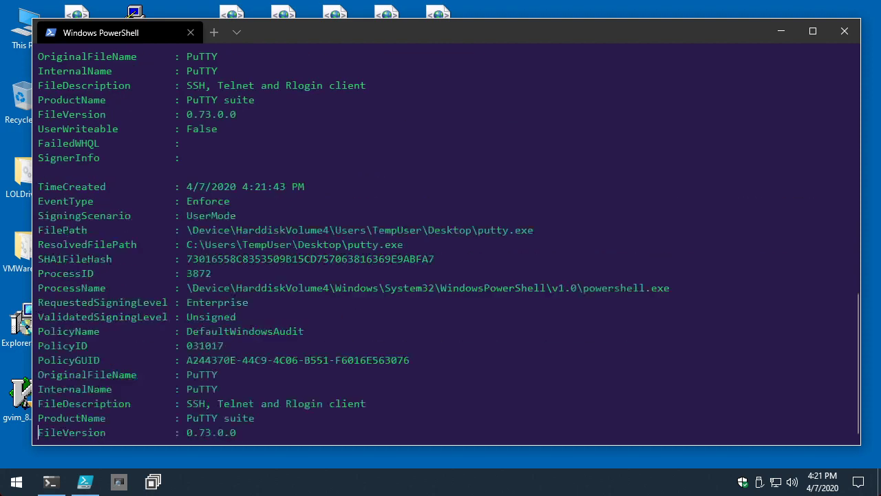
scroll(446, 237, up, 5)
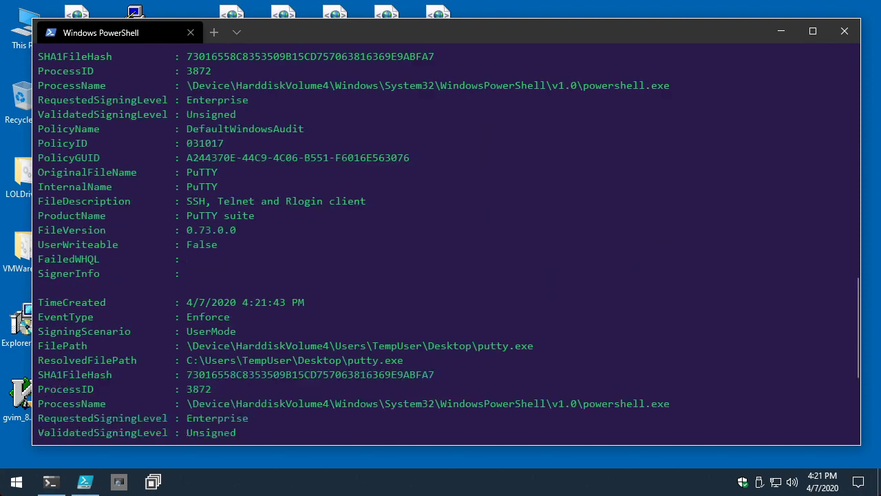
scroll(446, 237, down, 3)
scroll(446, 238, up, 4)
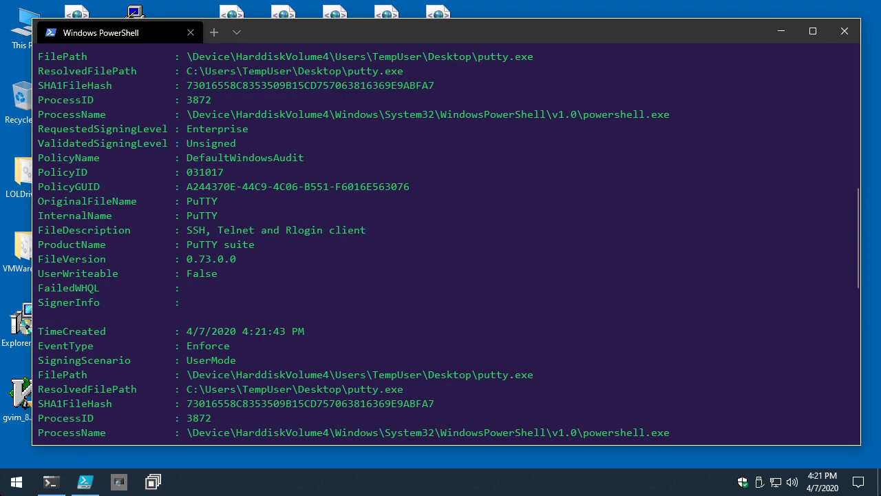
scroll(446, 238, up, 1)
scroll(446, 237, up, 2)
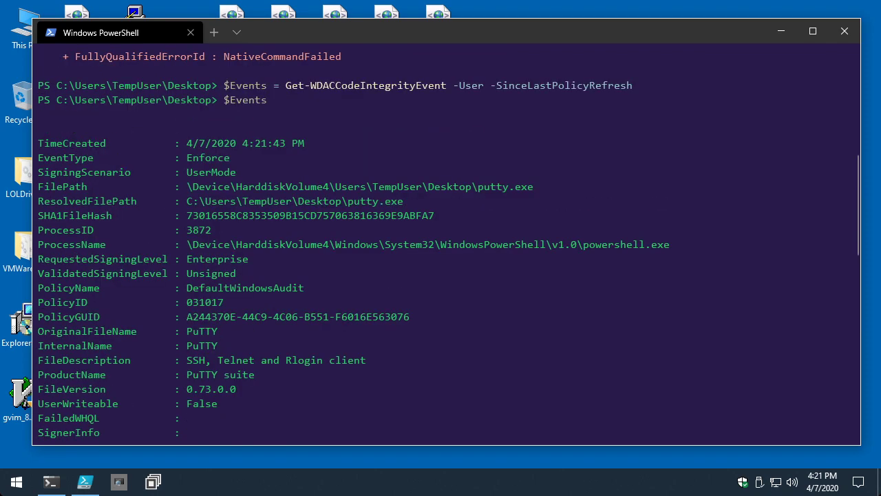
scroll(446, 238, down, 6)
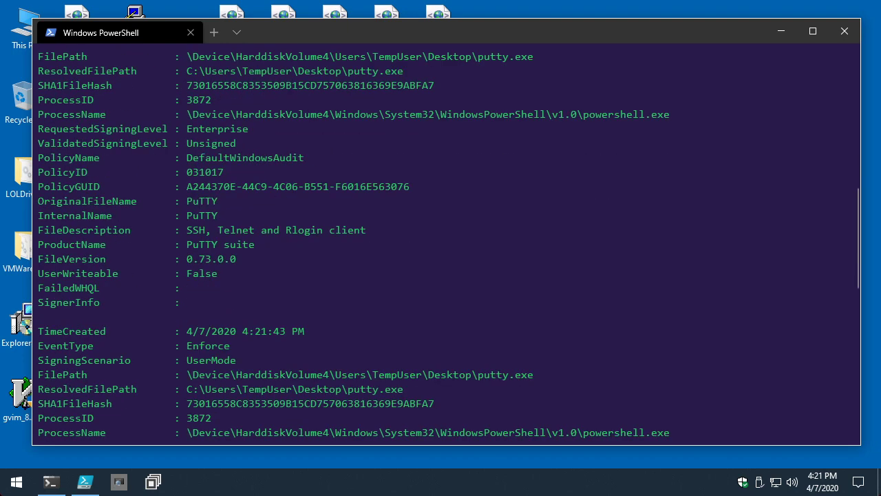
scroll(446, 238, down, 2)
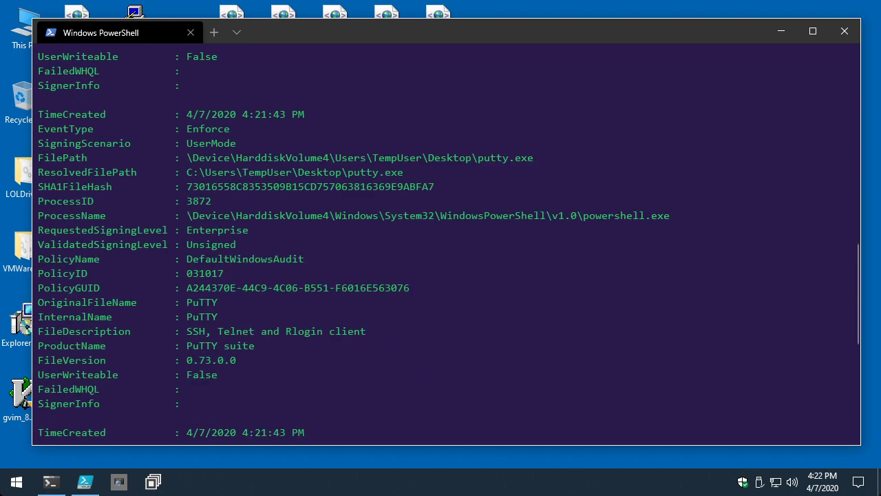
scroll(446, 237, down, 4)
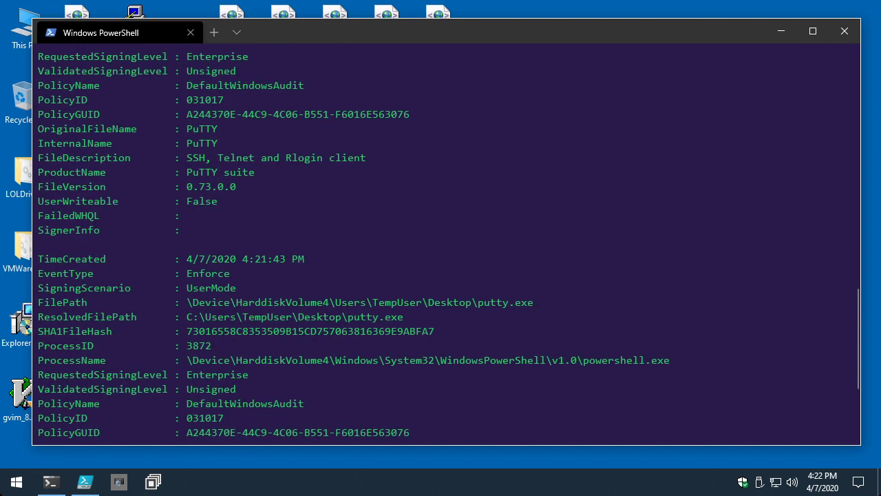
scroll(446, 238, down, 2)
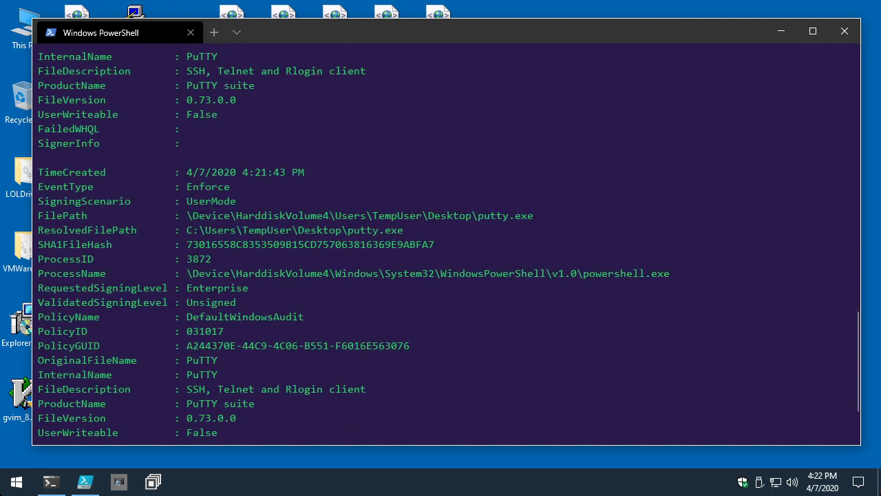
scroll(446, 238, down, 2)
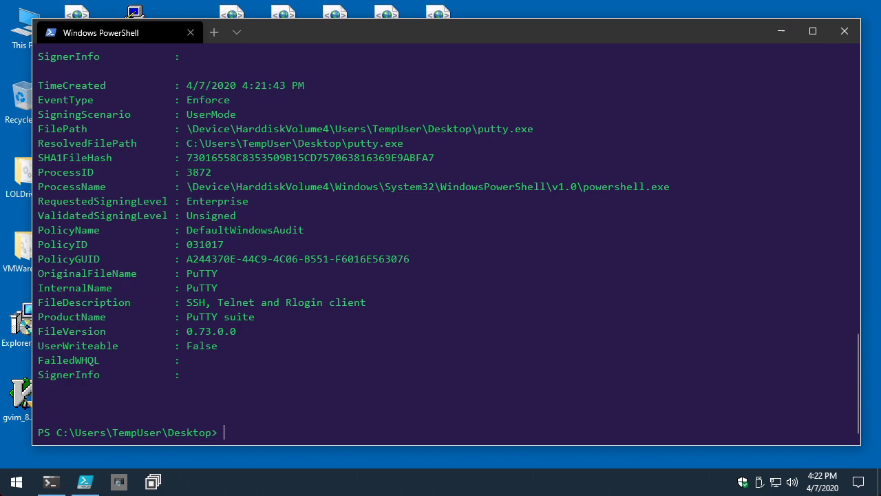
scroll(448, 245, up, 20)
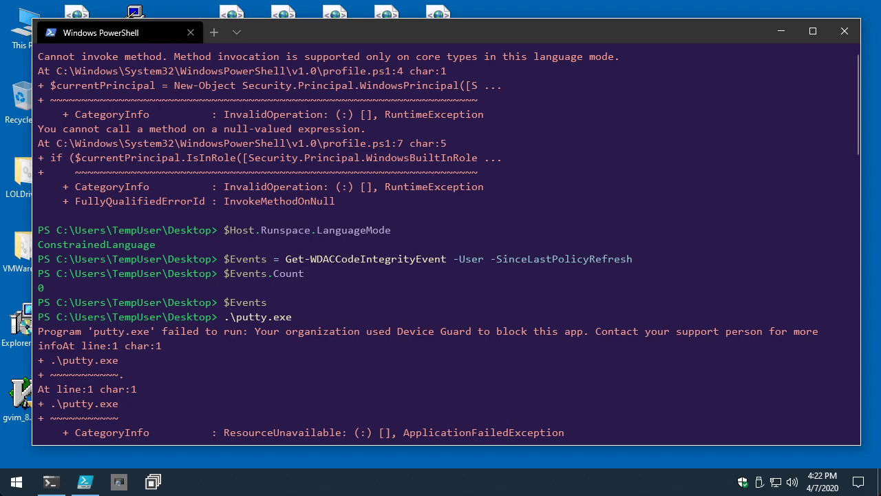
scroll(447, 245, down, 12)
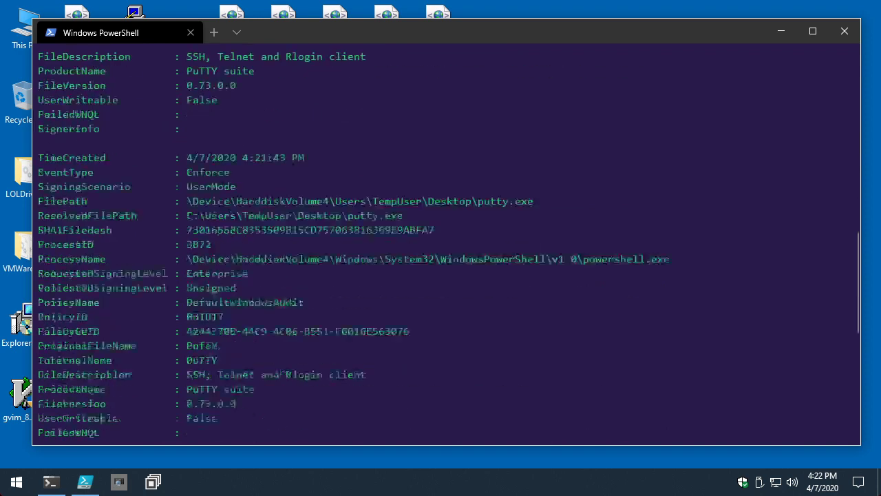
scroll(447, 245, down, 9)
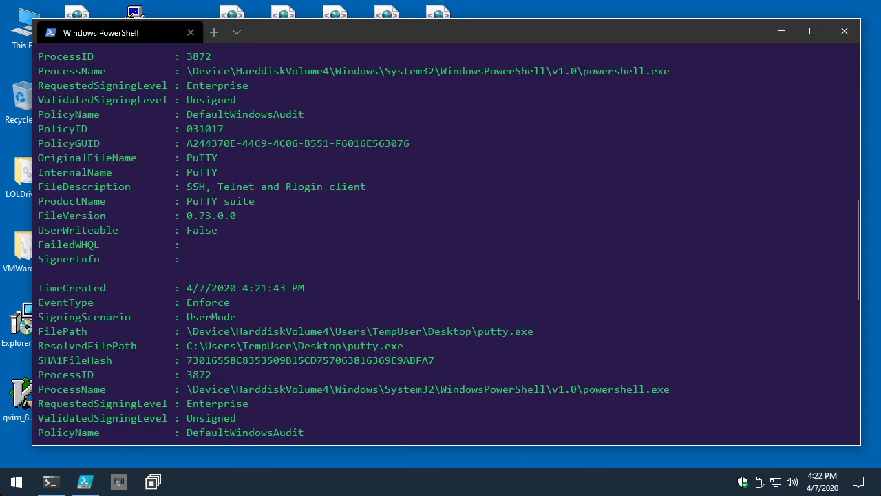
scroll(447, 245, down, 5)
- Select the PolicyGUID A244370E-44C9-4C06-B551-F6016E563076 in the putty.exe event output and copy it
drag(193, 230, 416, 230)
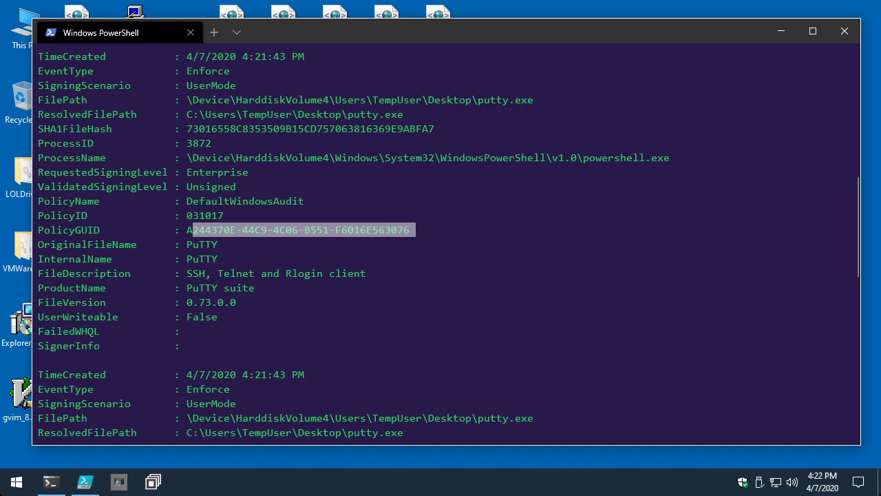
scroll(448, 245, down, 4)
drag(187, 374, 372, 375)
scroll(372, 375, down, 5)
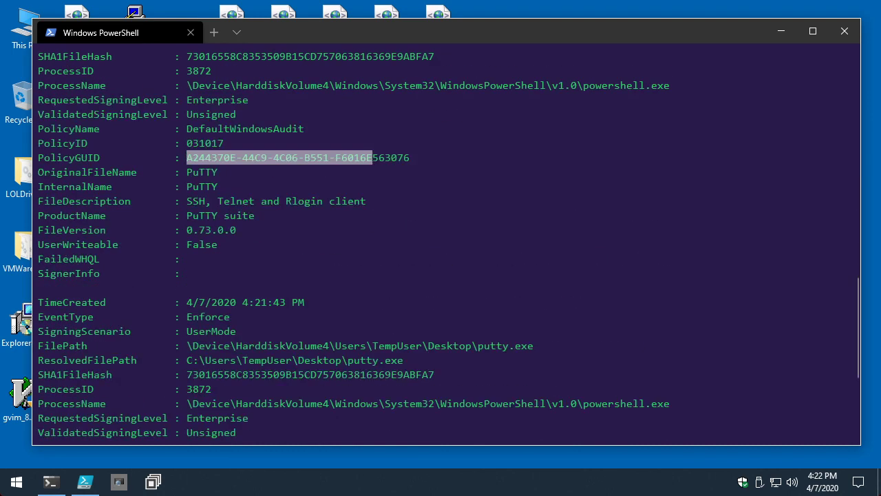
scroll(447, 245, down, 4)
drag(186, 302, 409, 303)
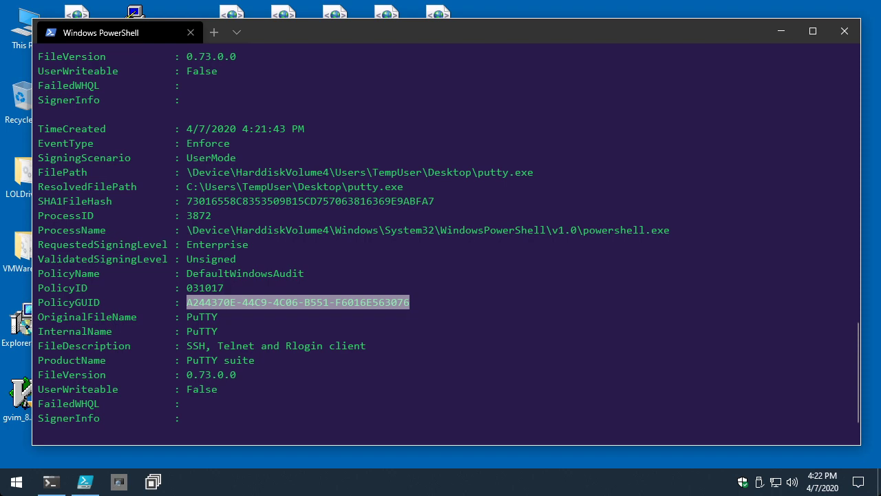
right_click(431, 302)
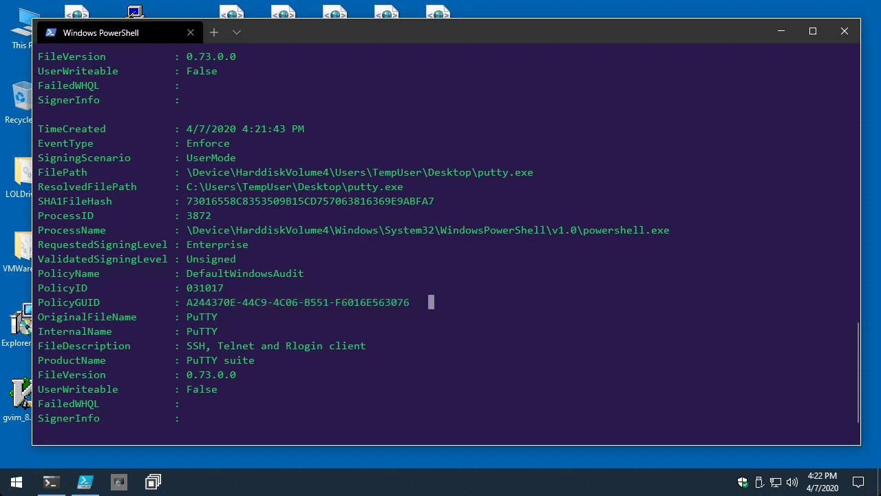
scroll(448, 241, up, 3)
scroll(447, 241, up, 1)
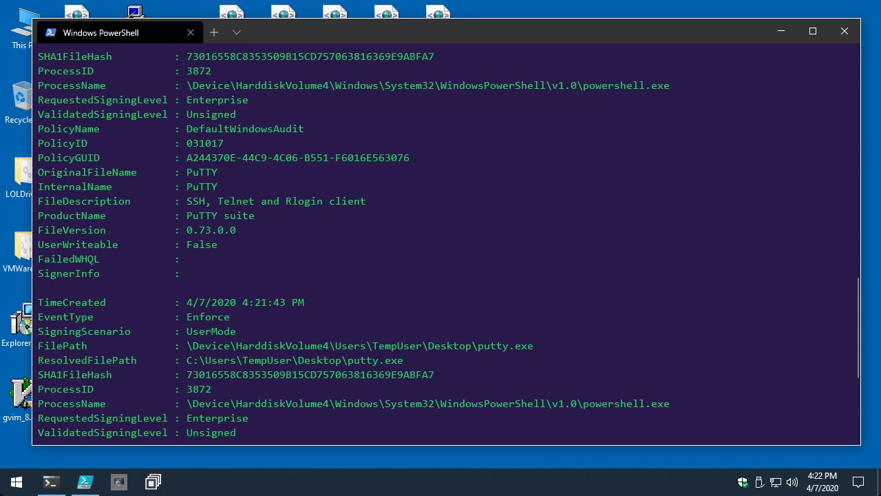
scroll(446, 241, up, 10)
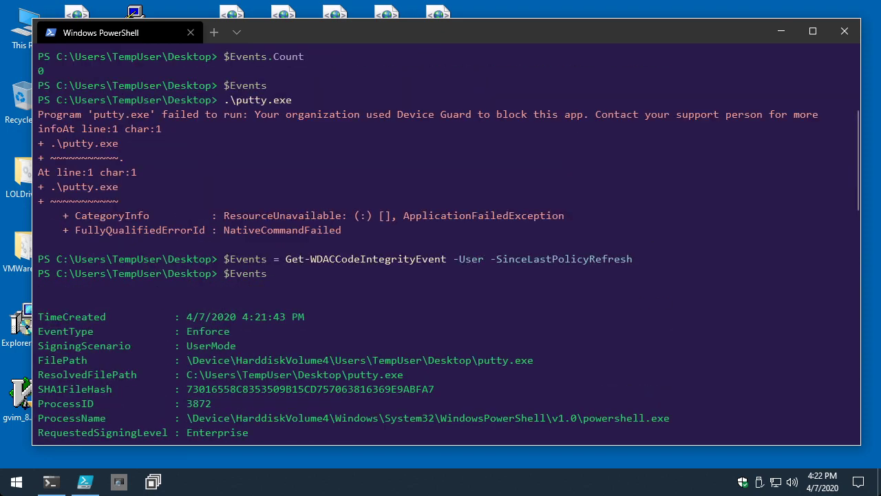
scroll(446, 241, up, 5)
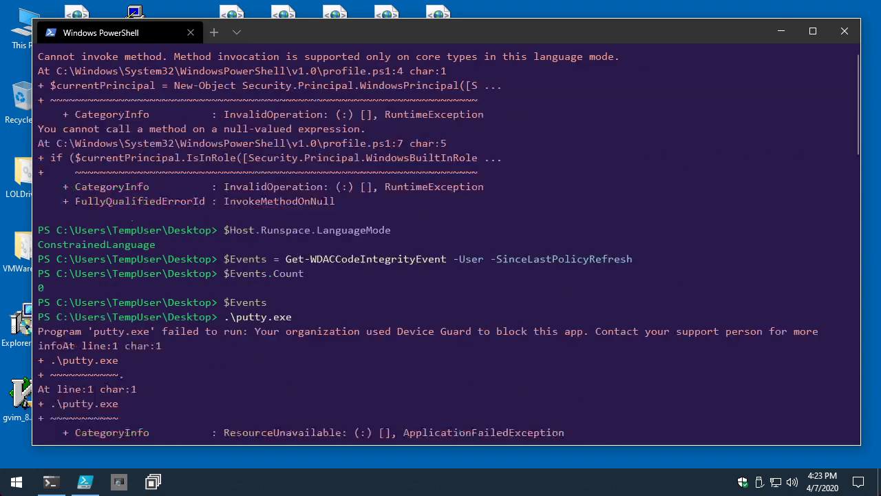
drag(37, 57, 428, 201)
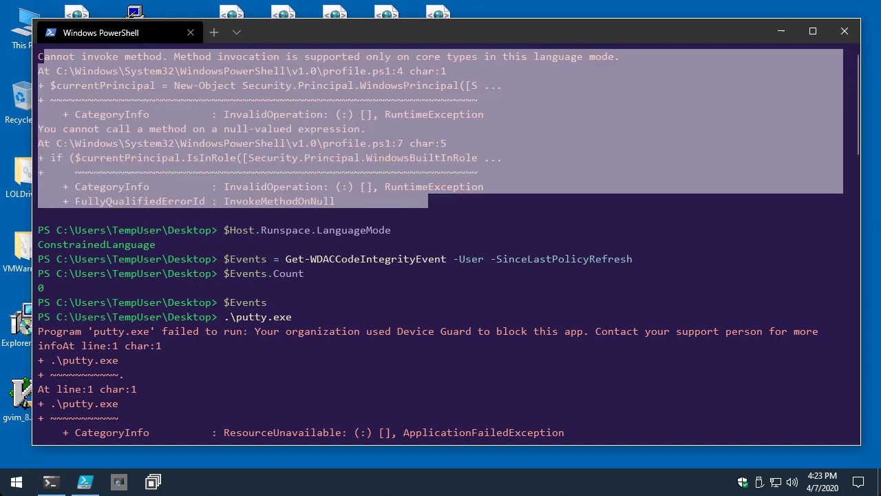
drag(223, 274, 279, 288)
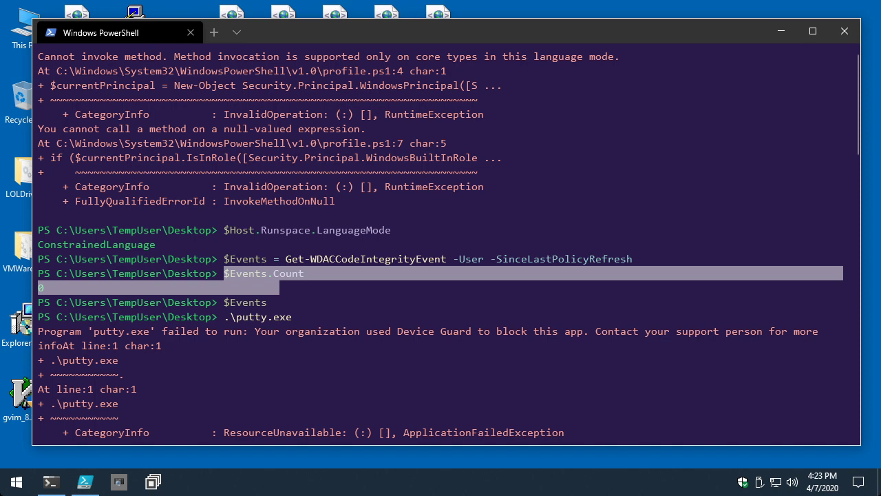
- Store the Get-WDACApplockerScriptMsiEvent results in $ScriptEvents
text($Script)
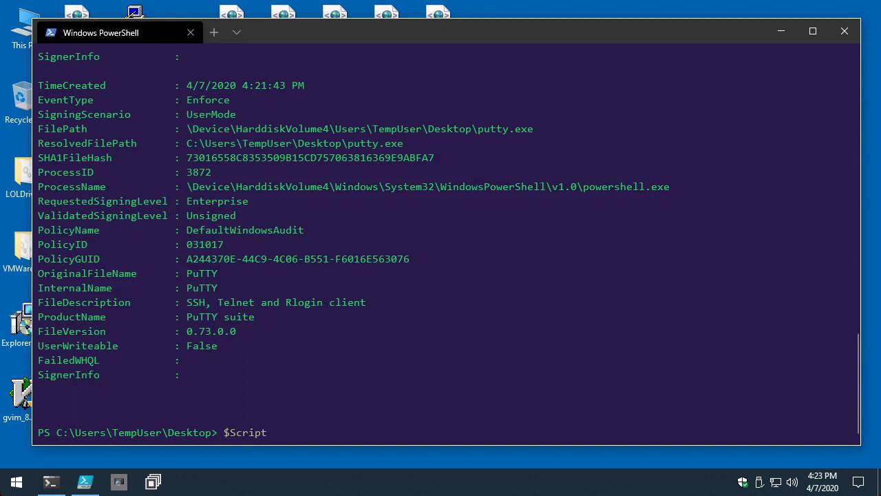
text(Events = Get-WDACS)
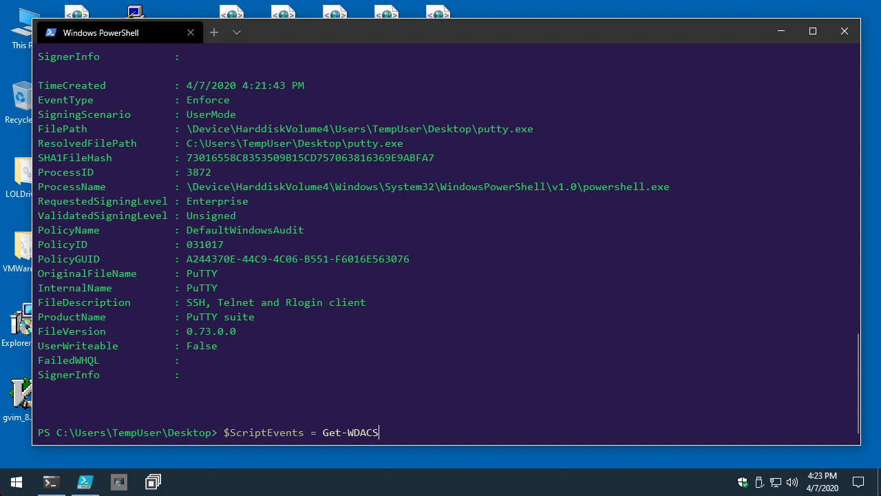
key(Tab)
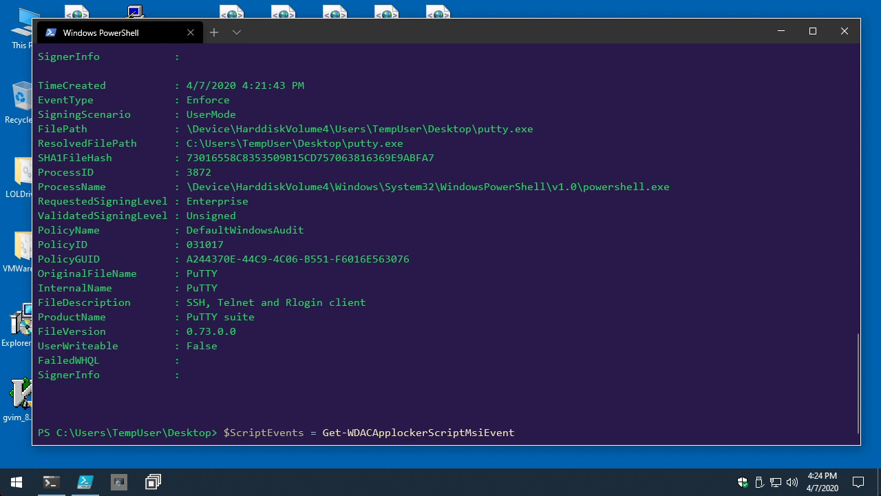
key(Return)
text($)
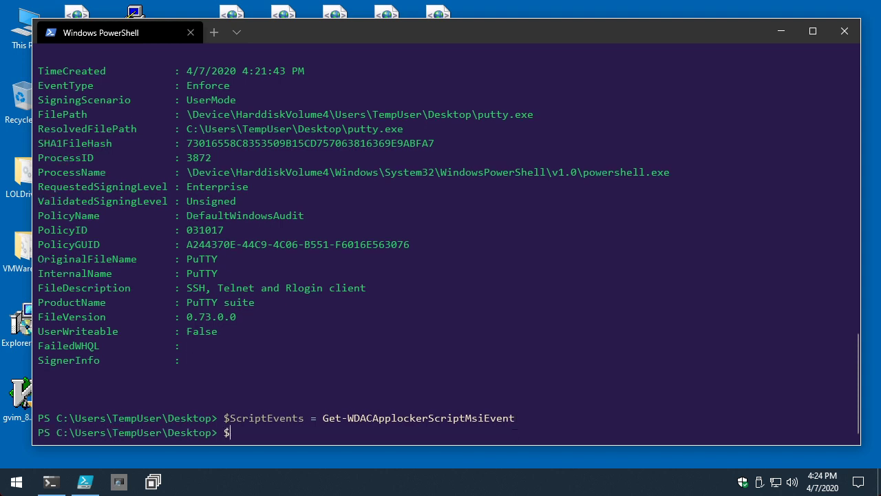
key(Up)
text(-)
key(Tab)
key(Tab)
key(Tab)
key(BackSpace)
key(BackSpace)
key(BackSpace)
key(BackSpace)
key(BackSpace)
key(BackSpace)
key(BackSpace)
key(BackSpace)
text(t)
key(Return)
- Display $ScriptEvents and review the WDACAuditing.psm1 and profile.ps1 entries
text($ScriptEvents)
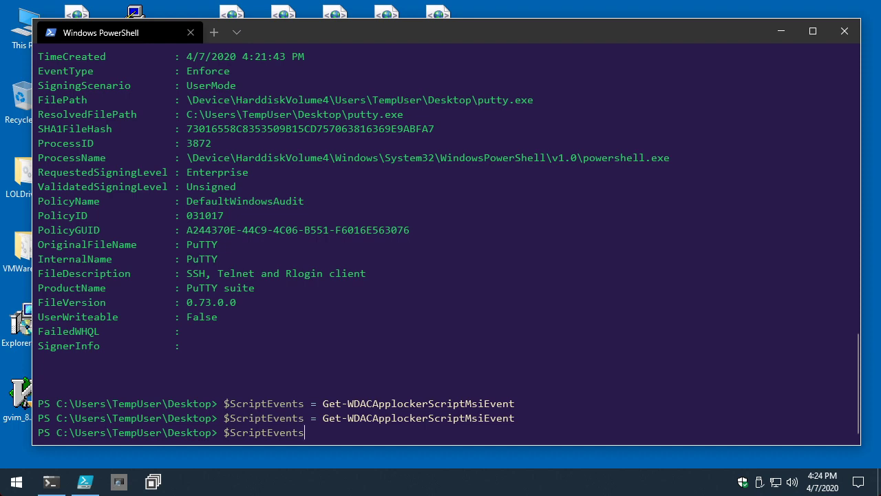
key(Return)
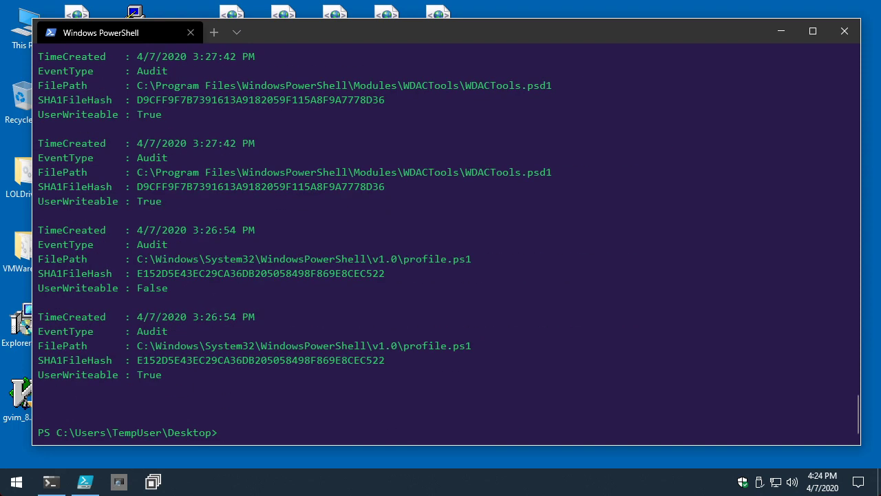
scroll(447, 241, up, 6)
scroll(448, 241, up, 3)
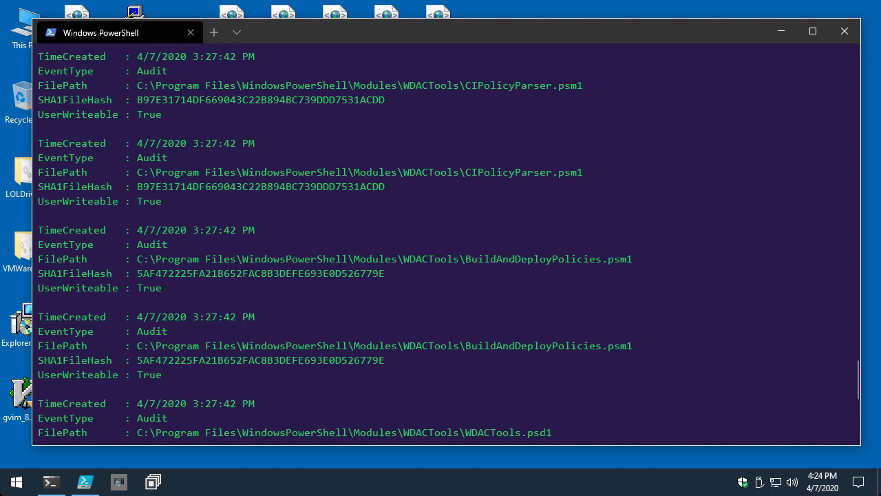
key(Up)
- List $ScriptEvents.FilePath, then rerun it piped to Sort -Unique to get five distinct paths
text(.FilePath)
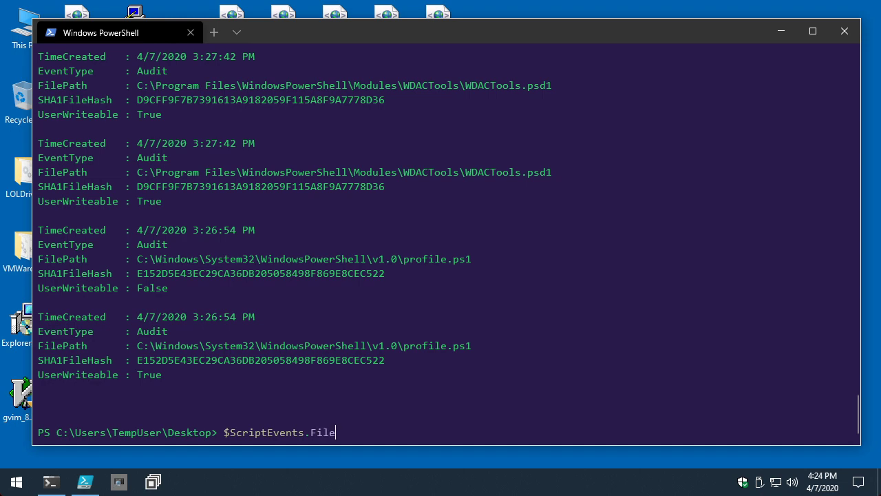
key(Return)
key(Up)
text(| Sort -Unique)
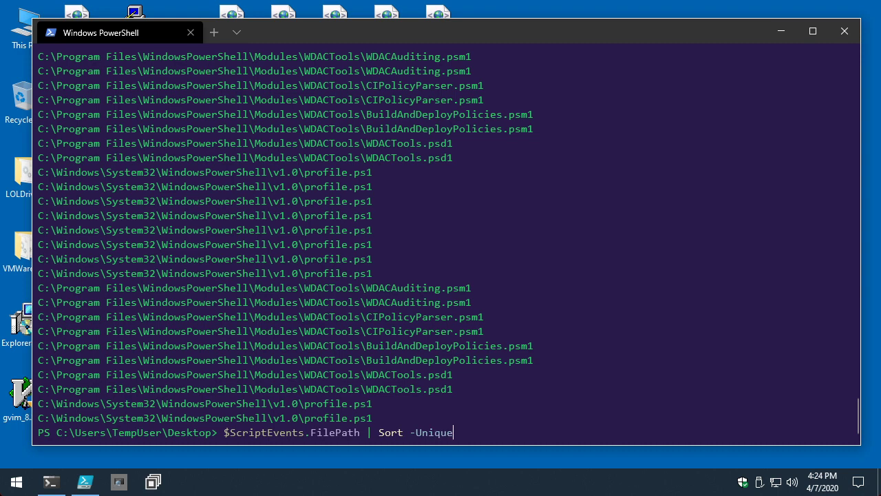
key(Return)
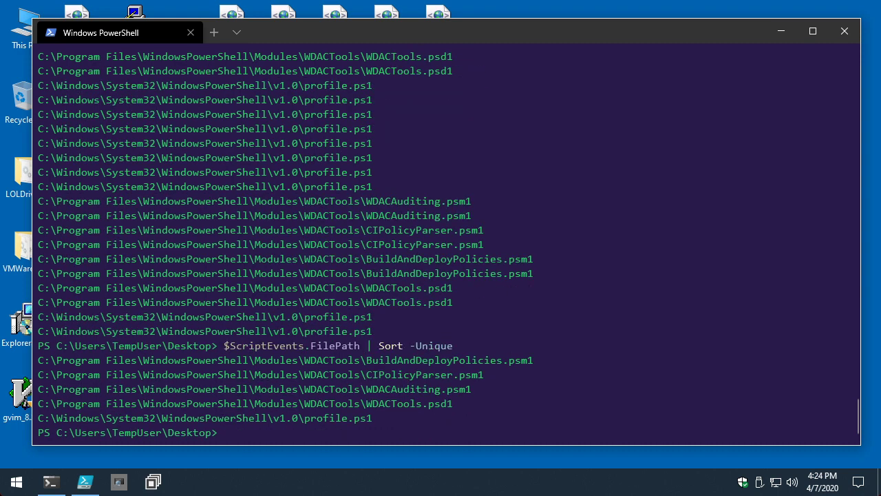
- Select and copy the five unique script file paths
drag(44, 360, 373, 418)
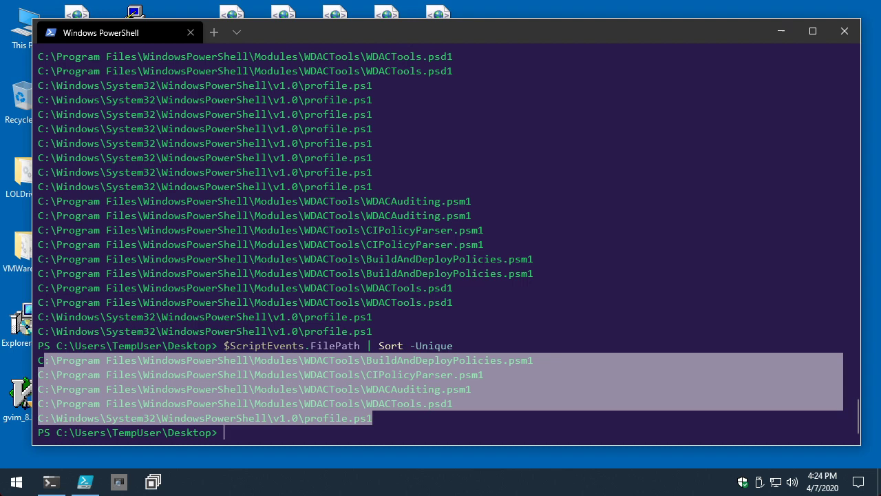
key(ctrl+c)
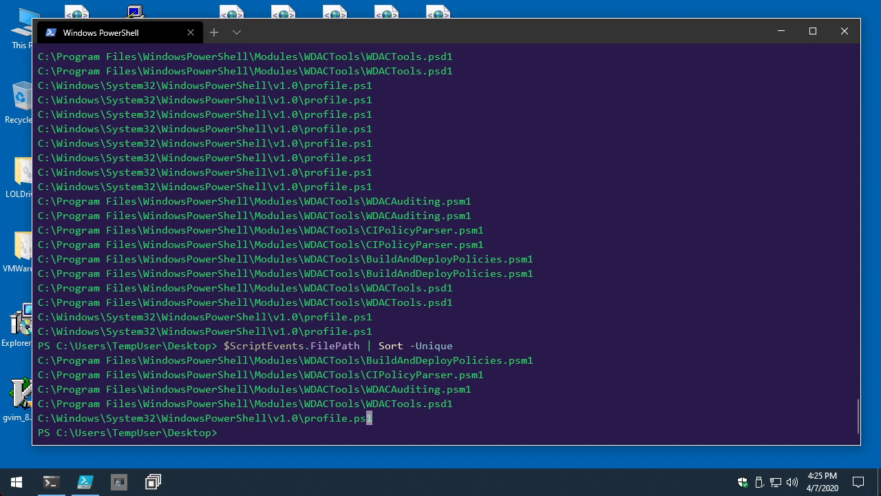
drag(268, 360, 440, 418)
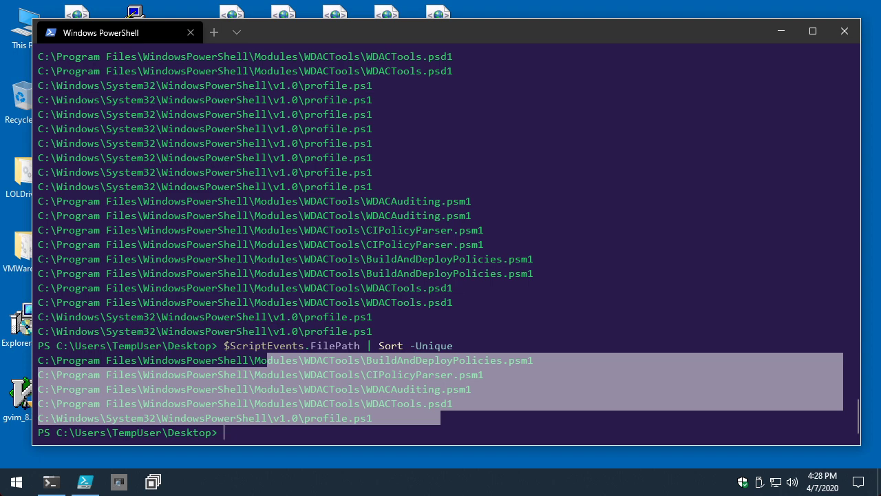
- Clear the path selection in the console and bring up the Start menu
click(642, 71)
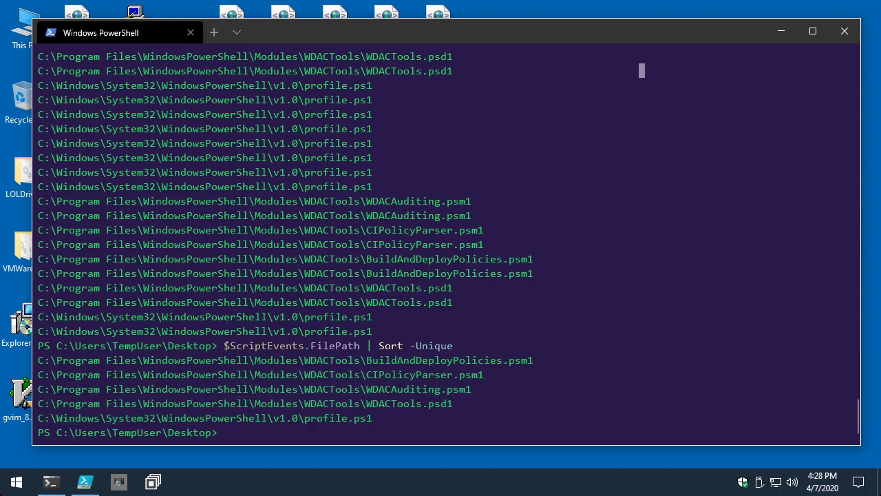
key(super)
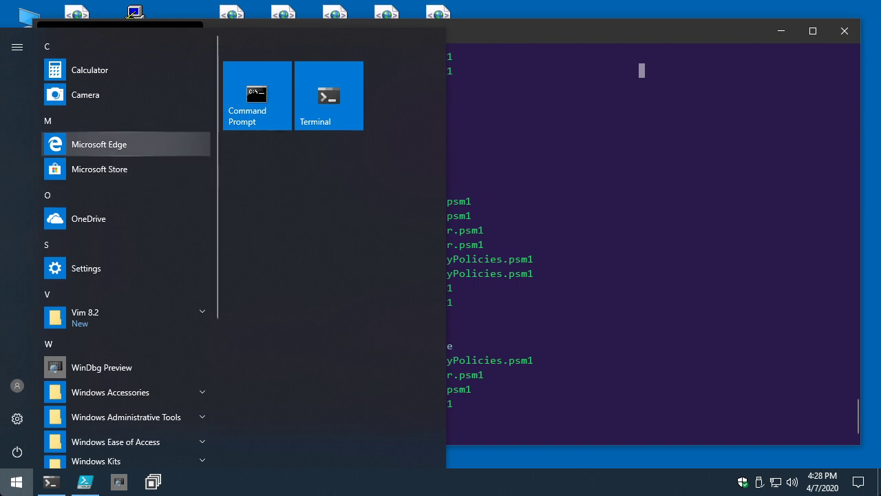
- Launch Microsoft Edge from the Start menu and enter "github" in the address bar
click(103, 144)
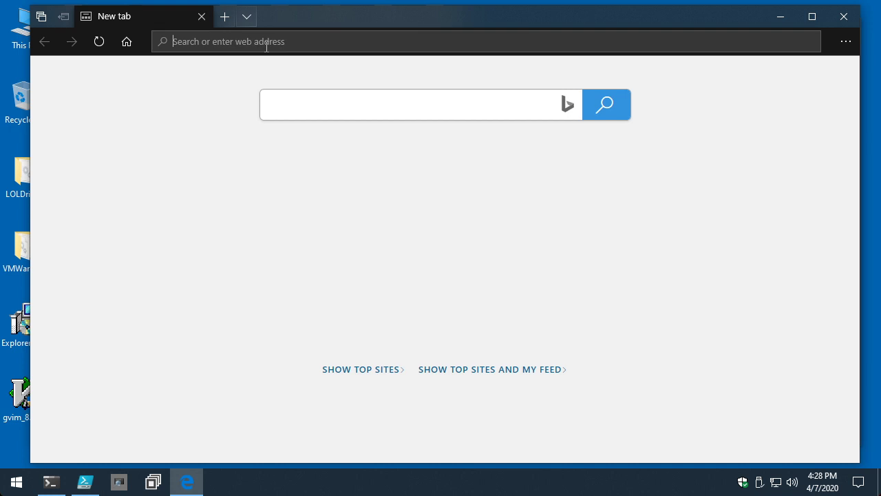
text(github+palantir+exploit+guard&atb=v214-4__&ia=web)
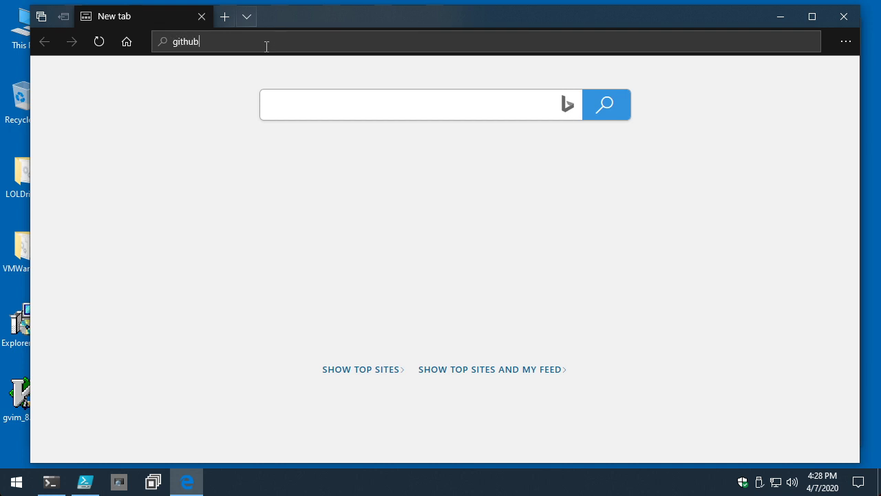
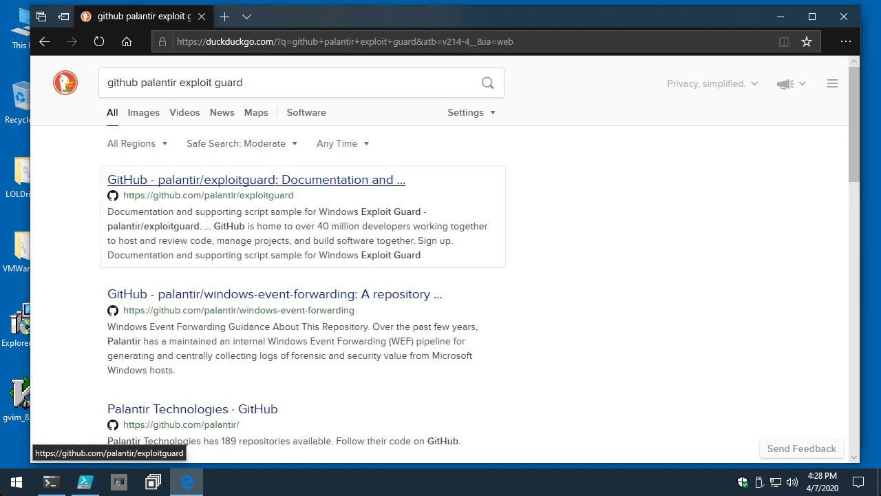
- Open the palantir/exploitguard repository and read its README's KernelMode event log section
click(207, 177)
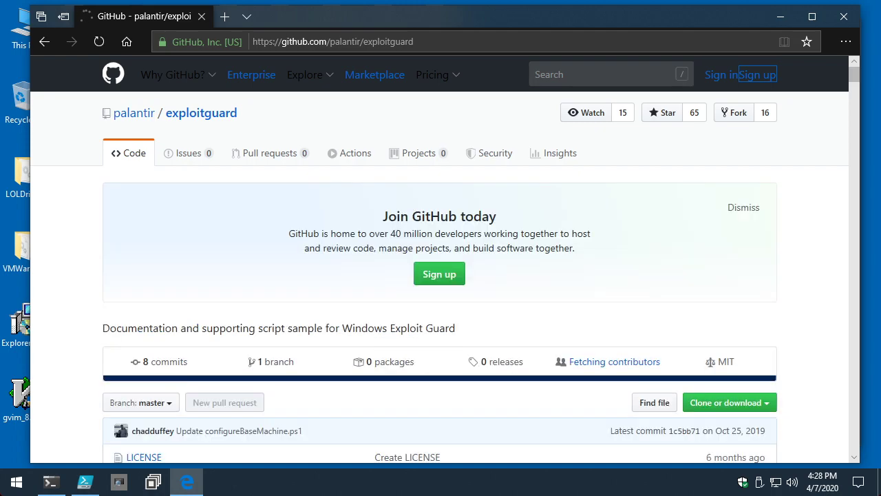
scroll(441, 262, down, 6)
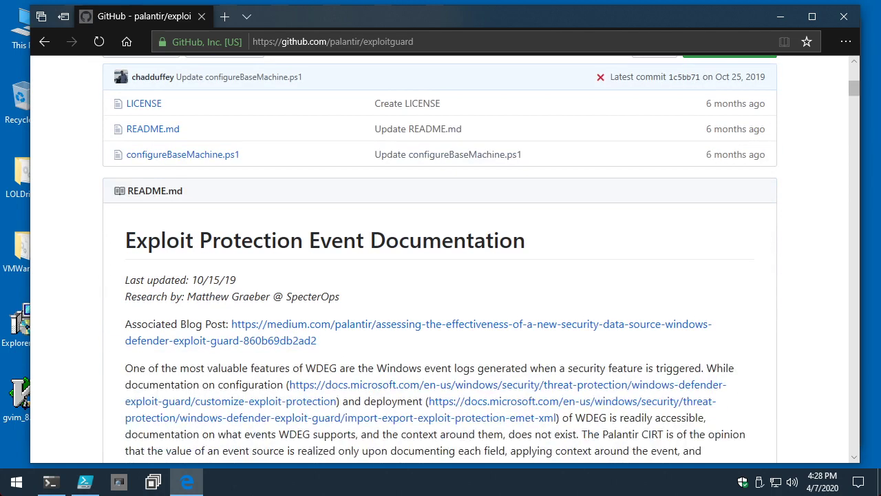
scroll(320, 287, down, 4)
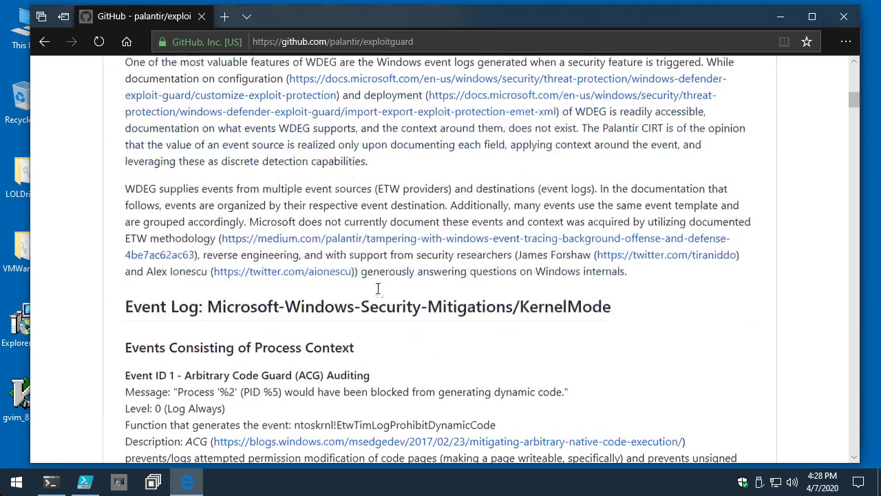
scroll(454, 271, down, 1)
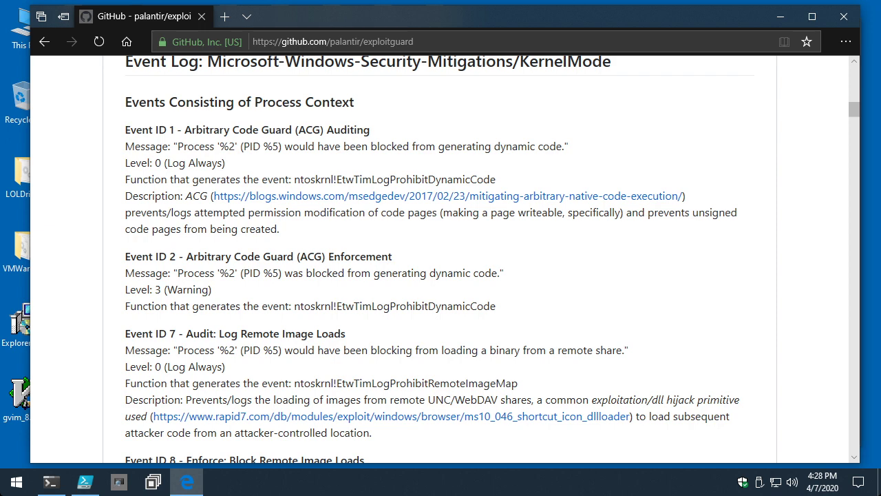
scroll(386, 296, down, 2)
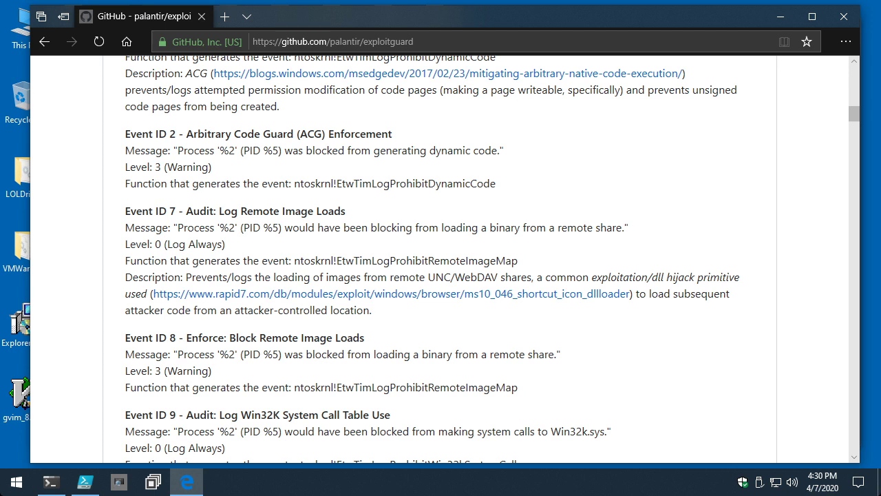
- Search 'microsoft recommendaed block rules' and open the Microsoft Docs recommended block rules article
click(559, 41)
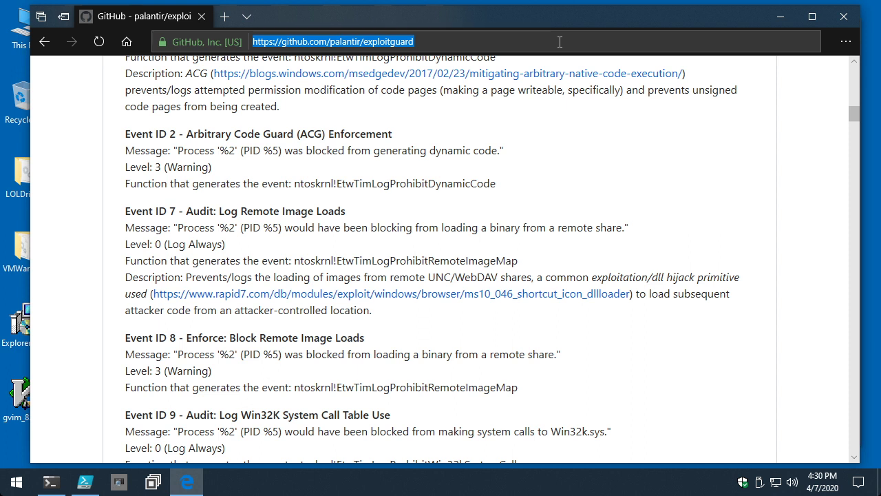
text(micro)
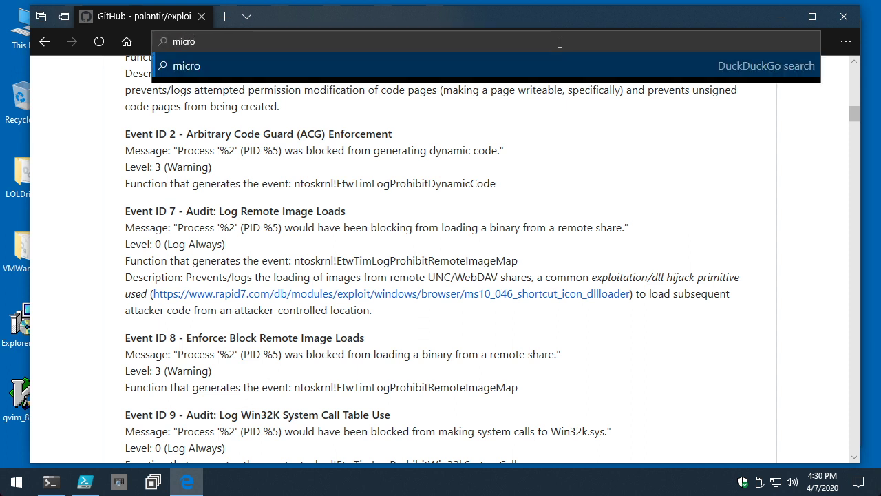
text(soft recomme)
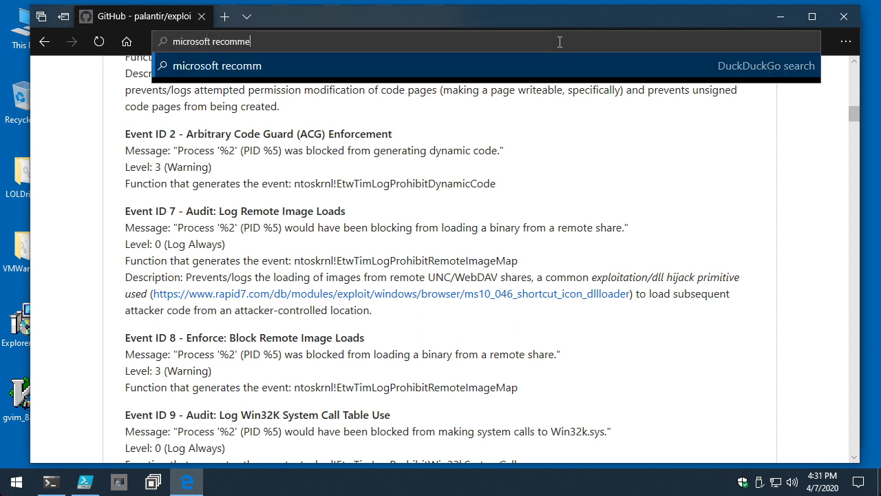
text(ndaed block rules)
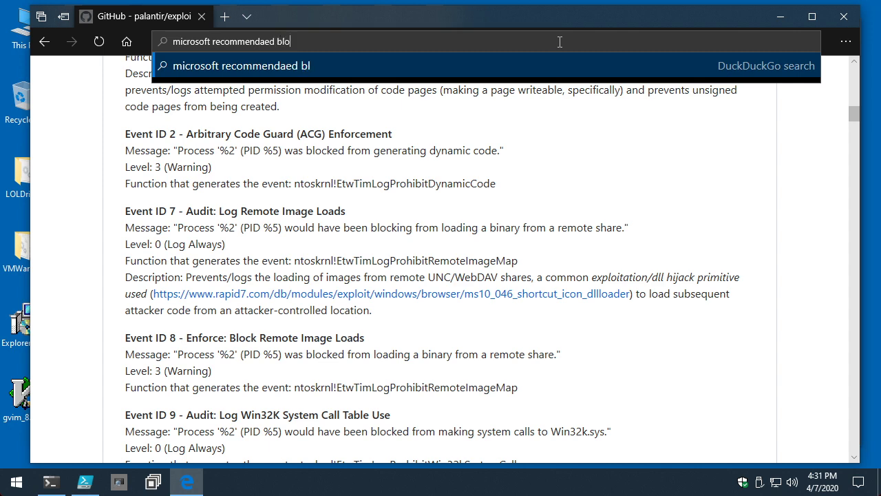
key(Return)
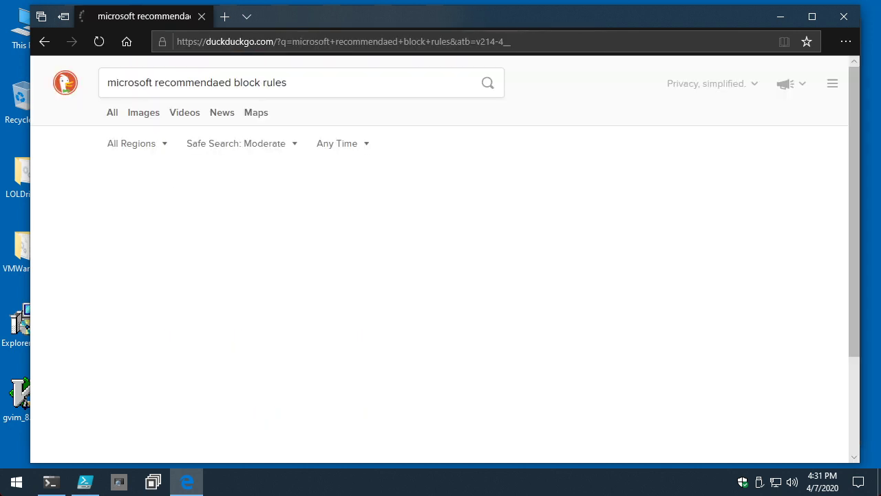
click(207, 235)
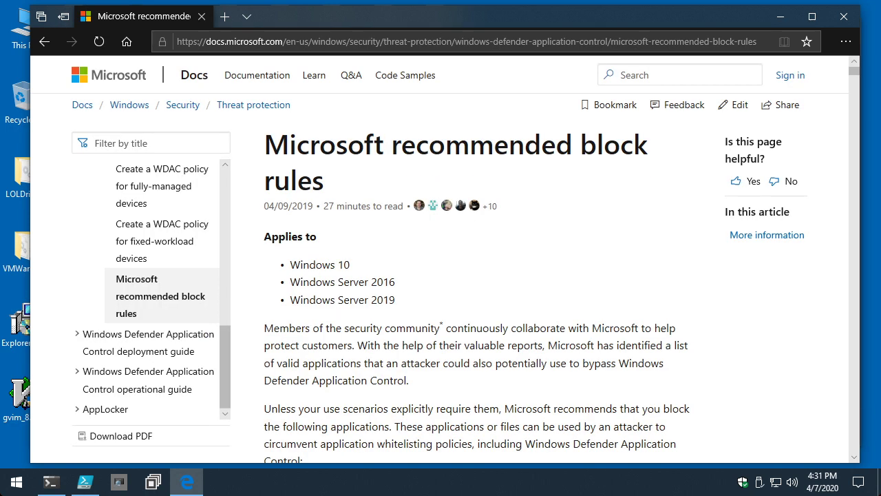
- Read down the block rules article to the deny-policy XML with Enabled:Audit Mode and Enabled:UMCI
scroll(440, 260, down, 8)
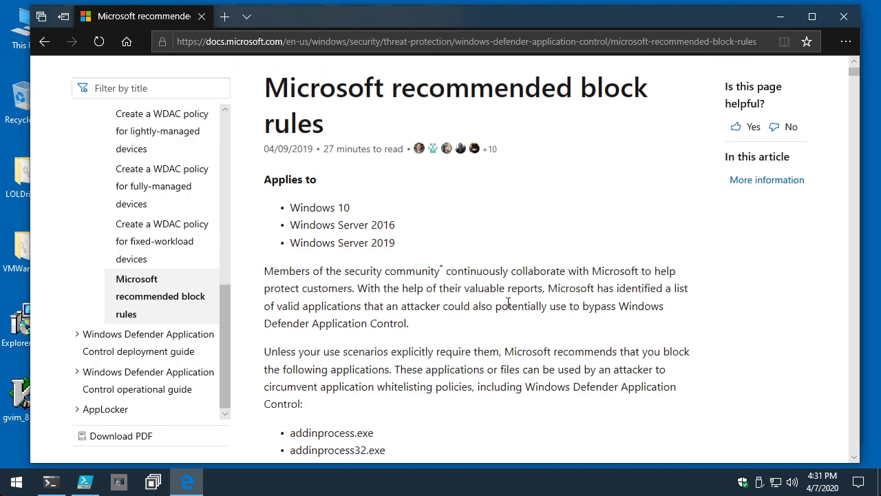
scroll(441, 260, down, 7)
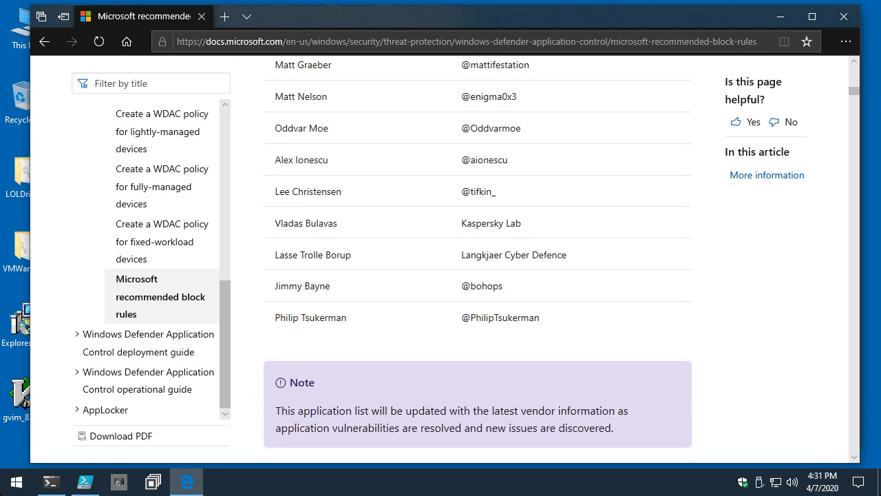
scroll(478, 261, down, 1)
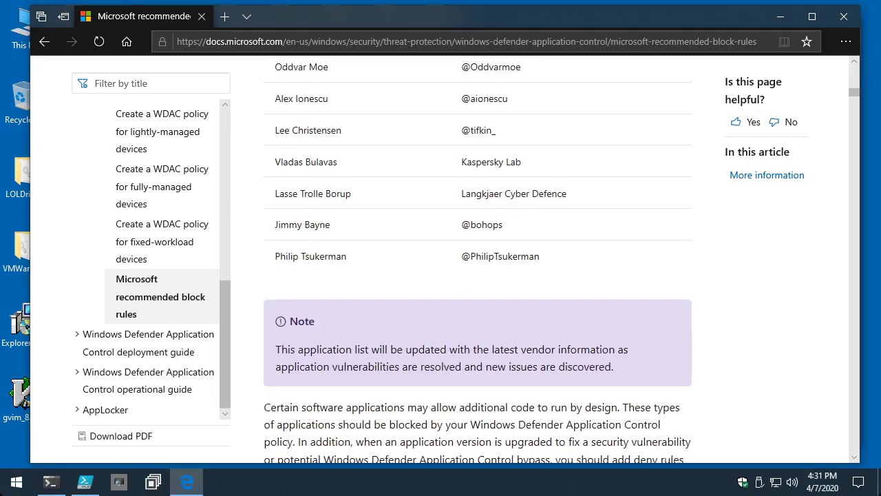
scroll(477, 261, up, 5)
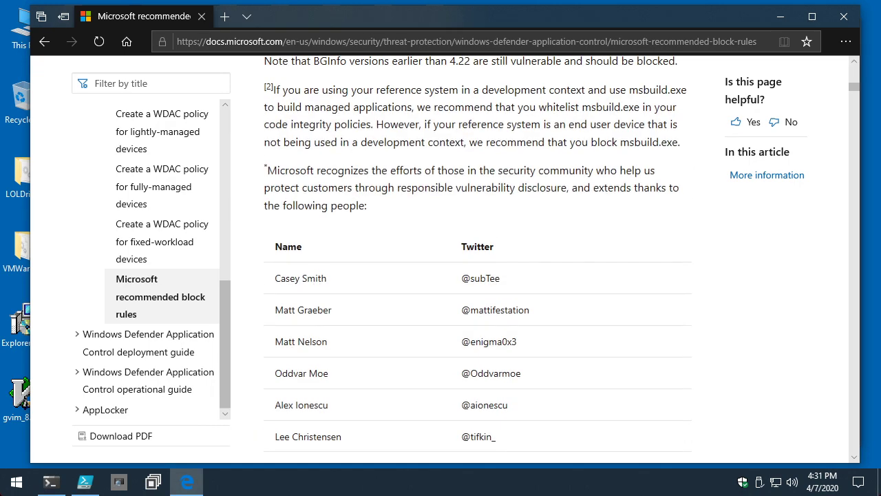
scroll(599, 302, down, 6)
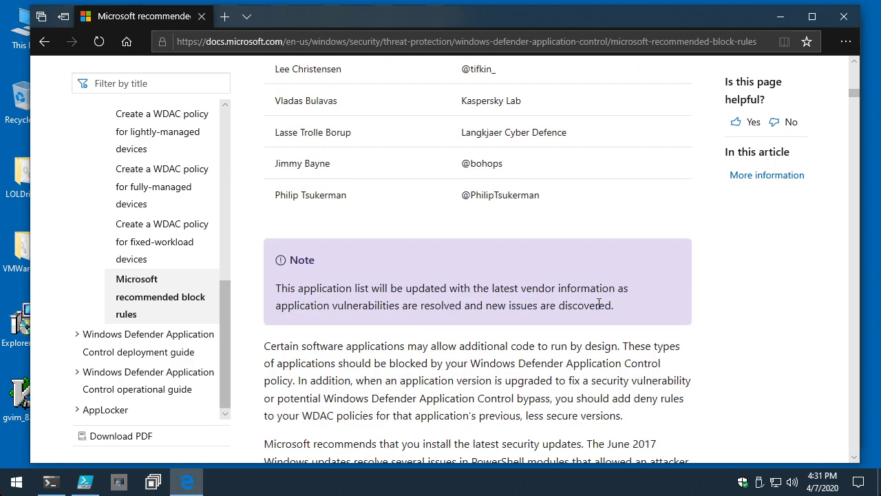
scroll(599, 303, down, 4)
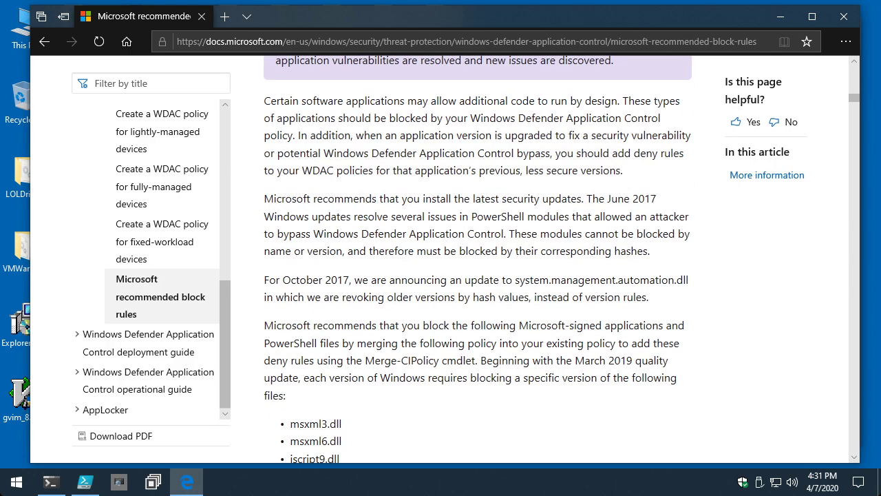
scroll(477, 259, down, 3)
scroll(478, 259, down, 2)
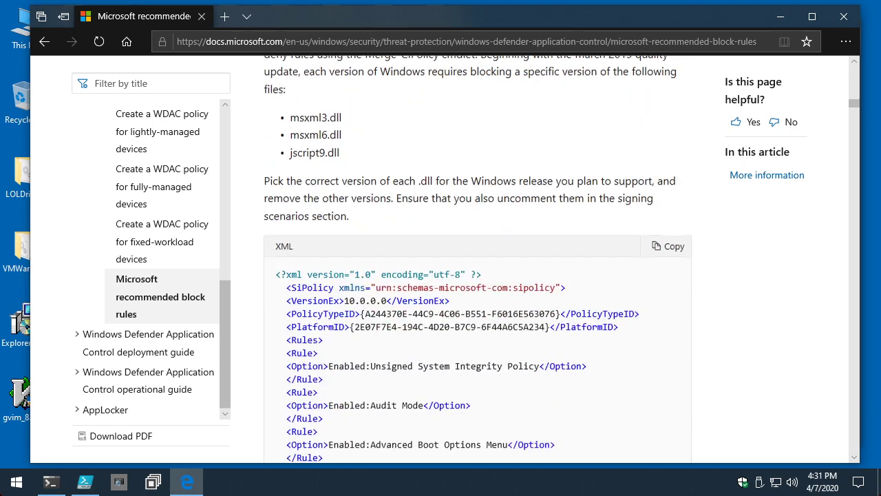
scroll(477, 259, down, 2)
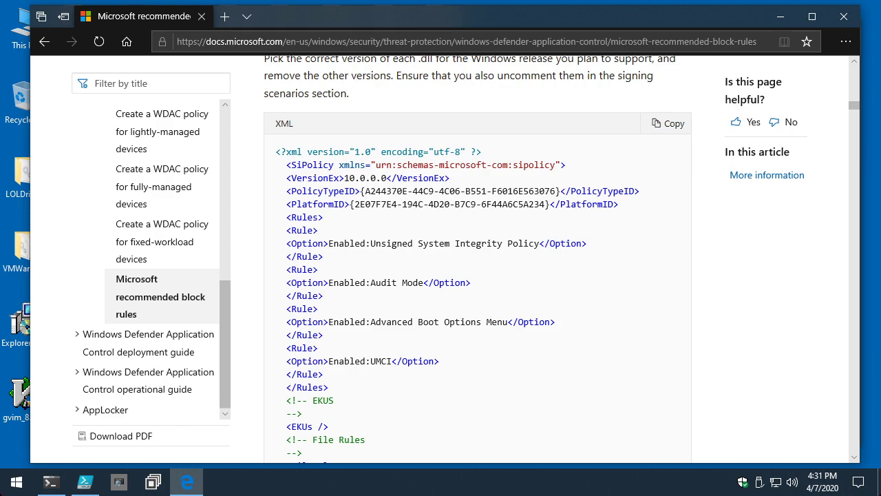
scroll(478, 259, down, 7)
scroll(478, 259, down, 5)
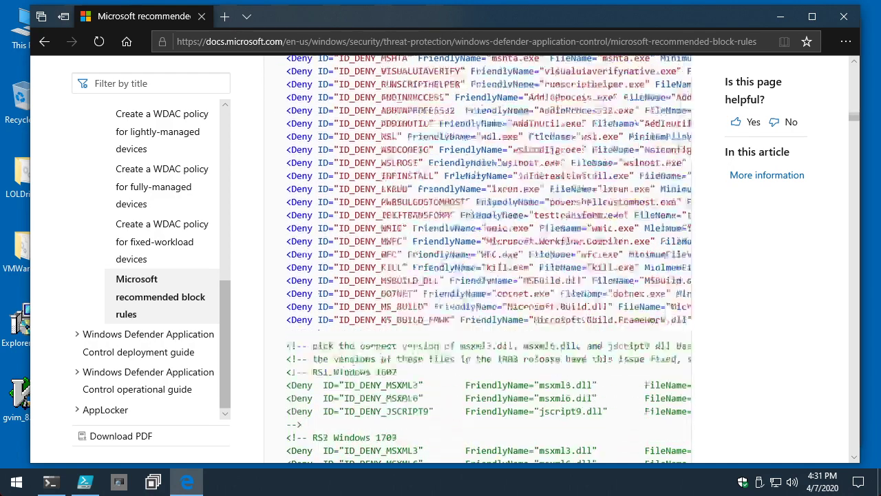
scroll(478, 259, up, 6)
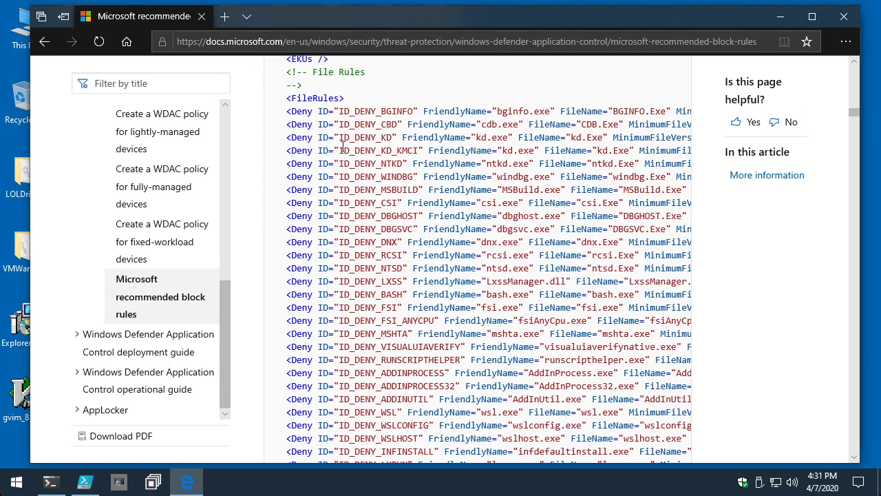
drag(324, 111, 745, 175)
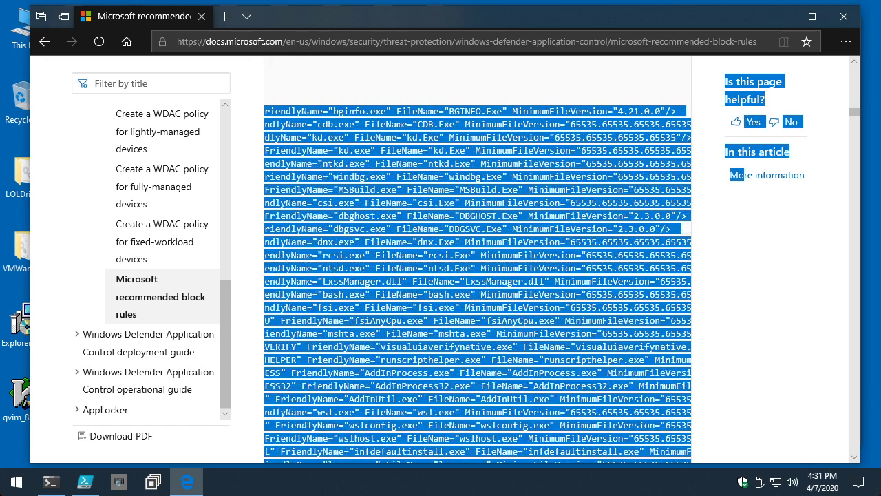
click(485, 143)
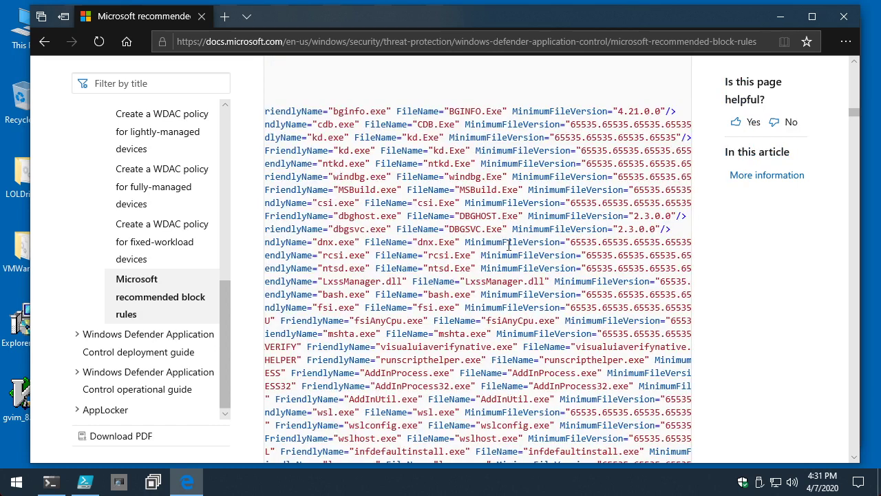